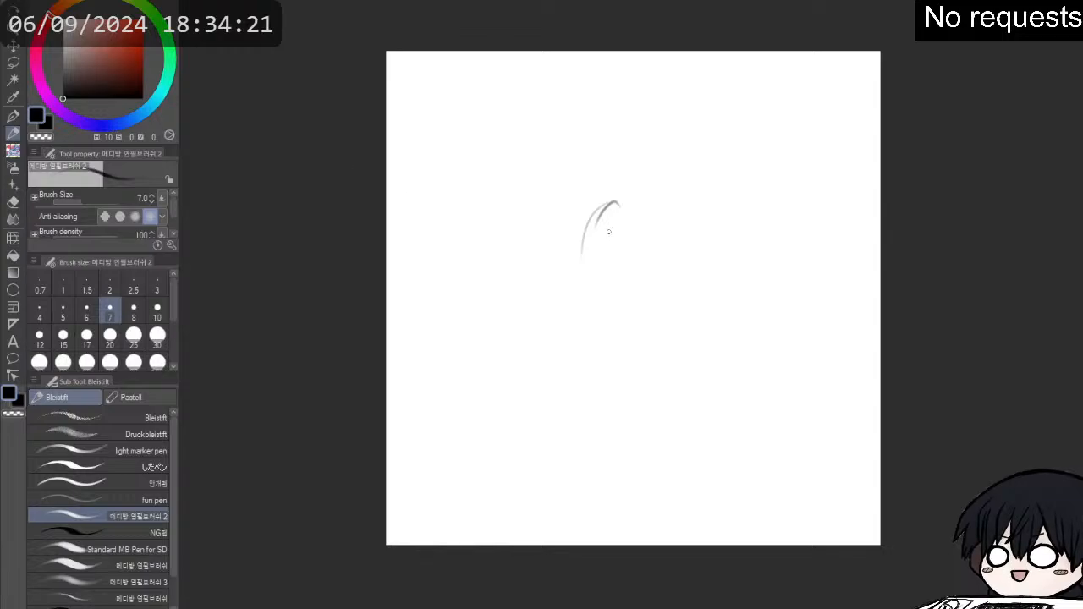
# - Sketch a rough circle for the character's head in the upper middle of the canvas with loose pencil strokes
pyautogui.moveTo(596, 221)
pyautogui.mouseDown()
pyautogui.moveTo(637, 203)
pyautogui.moveTo(671, 213)
pyautogui.moveTo(684, 246)
pyautogui.mouseUp()
pyautogui.moveTo(663, 203)
pyautogui.mouseDown()
pyautogui.moveTo(582, 263)
pyautogui.moveTo(573, 297)
pyautogui.mouseUp()
pyautogui.moveTo(590, 225); pyautogui.dragTo(577, 321)
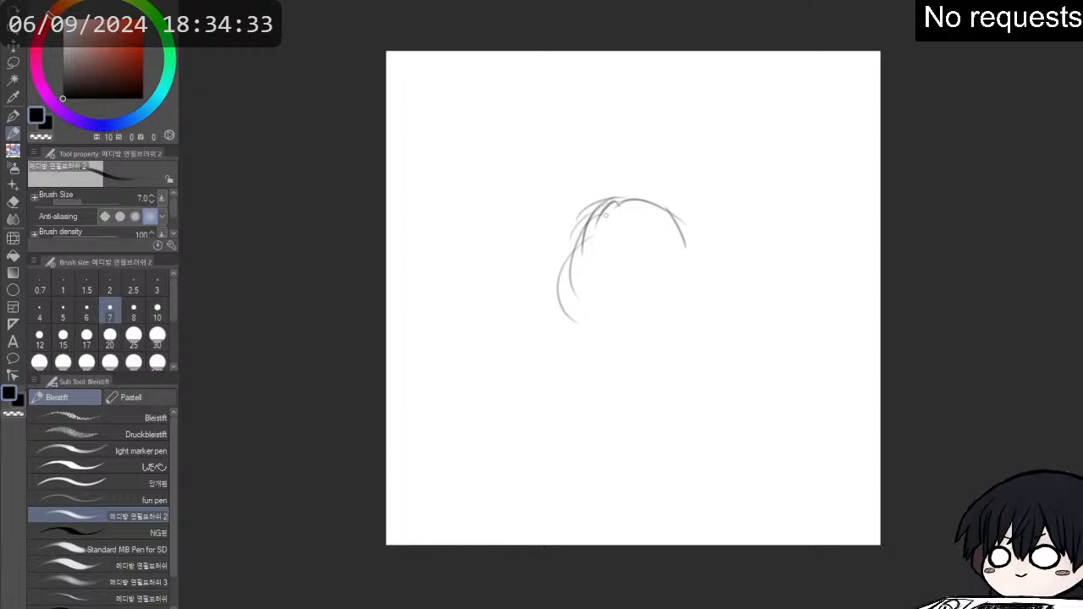
pyautogui.moveTo(601, 205)
pyautogui.mouseDown()
pyautogui.moveTo(560, 271)
pyautogui.moveTo(570, 305)
pyautogui.mouseUp()
pyautogui.moveTo(568, 232); pyautogui.dragTo(585, 345)
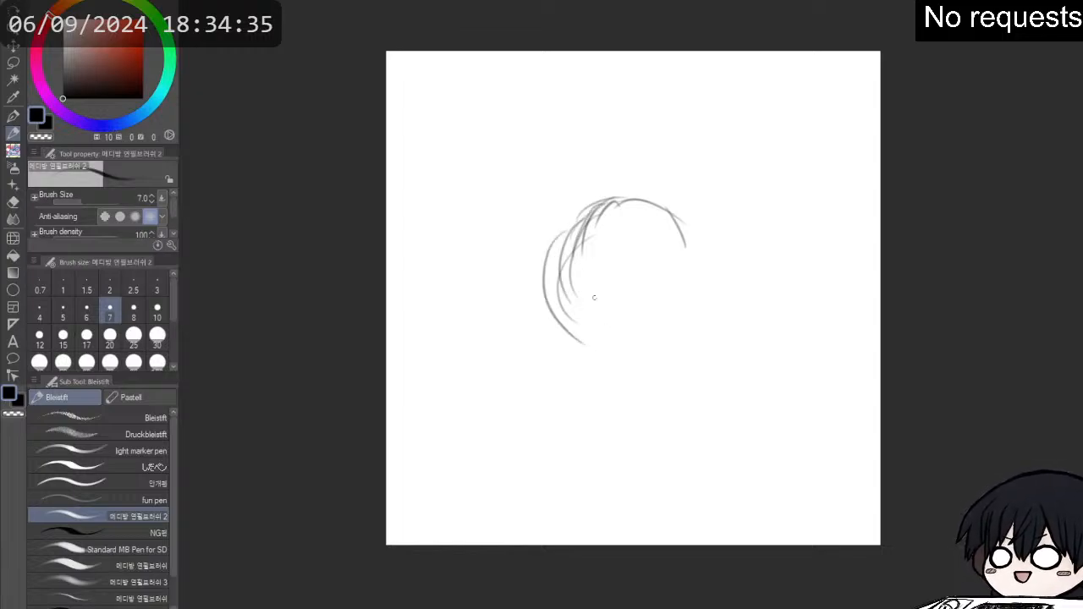
pyautogui.moveTo(561, 260); pyautogui.dragTo(595, 342)
pyautogui.moveTo(546, 286)
pyautogui.mouseDown()
pyautogui.moveTo(583, 338)
pyautogui.moveTo(595, 321)
pyautogui.moveTo(711, 310)
pyautogui.mouseUp()
pyautogui.moveTo(685, 352); pyautogui.dragTo(699, 285)
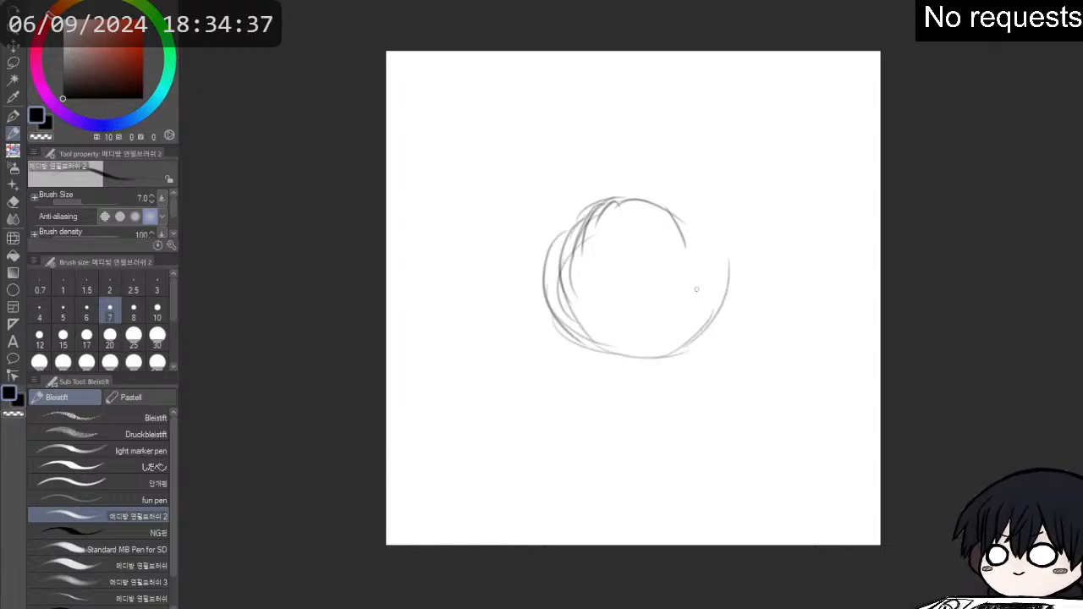
pyautogui.moveTo(715, 325); pyautogui.dragTo(719, 234)
# - Go around the head circle again with overlapping strokes to close it and strengthen its outline
pyautogui.moveTo(714, 275)
pyautogui.mouseDown()
pyautogui.moveTo(688, 244)
pyautogui.moveTo(614, 205)
pyautogui.moveTo(575, 251)
pyautogui.mouseUp()
pyautogui.moveTo(599, 201); pyautogui.dragTo(564, 259)
pyautogui.moveTo(600, 192)
pyautogui.mouseDown()
pyautogui.moveTo(669, 188)
pyautogui.moveTo(719, 259)
pyautogui.mouseUp()
pyautogui.moveTo(694, 201)
pyautogui.mouseDown()
pyautogui.moveTo(627, 183)
pyautogui.moveTo(550, 258)
pyautogui.mouseUp()
pyautogui.moveTo(580, 208); pyautogui.dragTo(557, 296)
pyautogui.moveTo(569, 259); pyautogui.dragTo(552, 342)
pyautogui.moveTo(546, 297)
pyautogui.mouseDown()
pyautogui.moveTo(555, 261)
pyautogui.moveTo(648, 341)
pyautogui.moveTo(618, 362)
pyautogui.moveTo(573, 323)
pyautogui.moveTo(696, 313)
pyautogui.mouseUp()
pyautogui.moveTo(675, 350); pyautogui.dragTo(716, 301)
pyautogui.moveTo(713, 301); pyautogui.dragTo(724, 281)
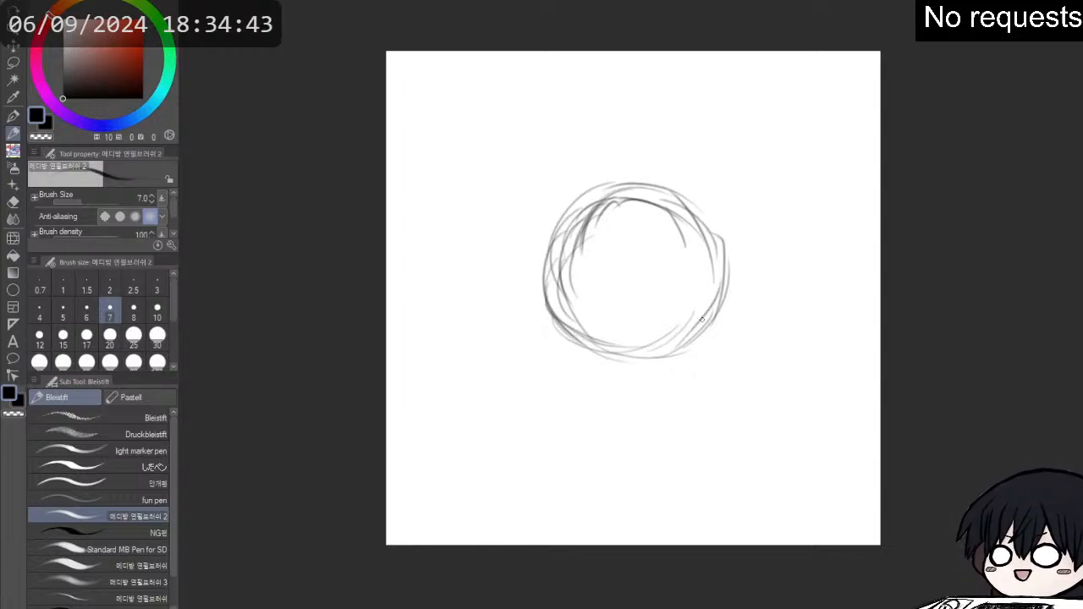
pyautogui.moveTo(701, 321); pyautogui.dragTo(723, 227)
pyautogui.moveTo(715, 250)
pyautogui.mouseDown()
pyautogui.moveTo(664, 192)
pyautogui.moveTo(618, 203)
pyautogui.mouseUp()
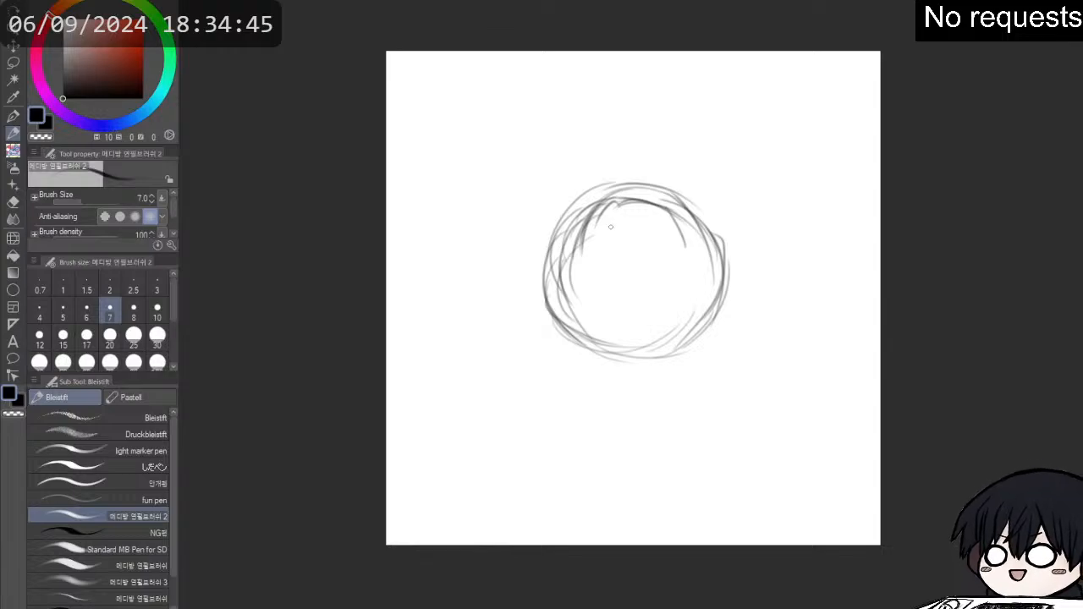
pyautogui.moveTo(602, 203)
pyautogui.mouseDown()
pyautogui.moveTo(678, 195)
pyautogui.moveTo(718, 288)
pyautogui.moveTo(719, 255)
pyautogui.moveTo(676, 340)
pyautogui.moveTo(620, 344)
pyautogui.mouseUp()
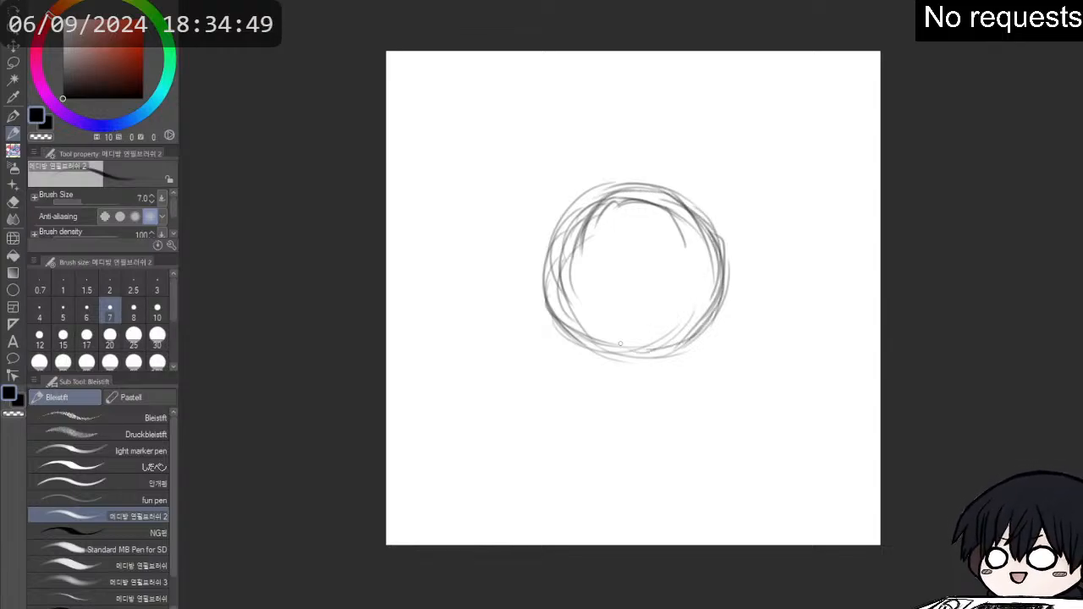
# - Draw the face guides inside the head circle: a vertical centre line and a horizontal line slightly below the middle
pyautogui.moveTo(585, 224)
pyautogui.mouseDown()
pyautogui.moveTo(551, 294)
pyautogui.moveTo(571, 237)
pyautogui.moveTo(582, 339)
pyautogui.moveTo(654, 309)
pyautogui.moveTo(637, 338)
pyautogui.moveTo(630, 242)
pyautogui.moveTo(642, 348)
pyautogui.mouseUp()
pyautogui.moveTo(636, 213)
pyautogui.mouseDown()
pyautogui.moveTo(644, 330)
pyautogui.moveTo(633, 341)
pyautogui.mouseUp()
pyautogui.moveTo(636, 218)
pyautogui.mouseDown()
pyautogui.moveTo(643, 353)
pyautogui.moveTo(639, 263)
pyautogui.moveTo(632, 307)
pyautogui.moveTo(633, 218)
pyautogui.mouseUp()
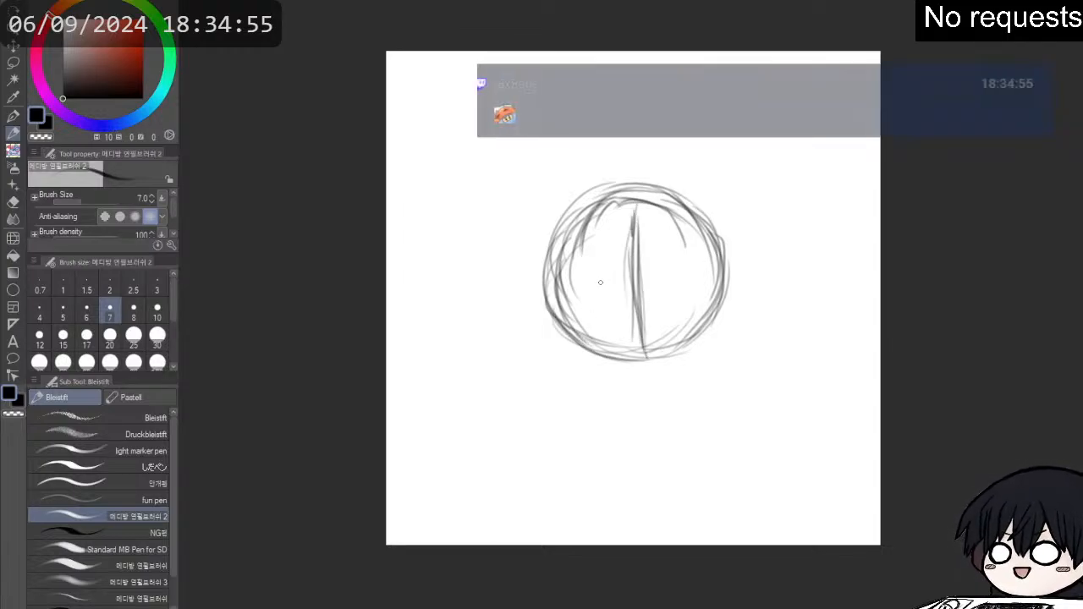
pyautogui.moveTo(552, 292)
pyautogui.mouseDown()
pyautogui.moveTo(703, 285)
pyautogui.moveTo(588, 289)
pyautogui.moveTo(731, 294)
pyautogui.moveTo(618, 282)
pyautogui.moveTo(543, 294)
pyautogui.moveTo(605, 290)
pyautogui.mouseUp()
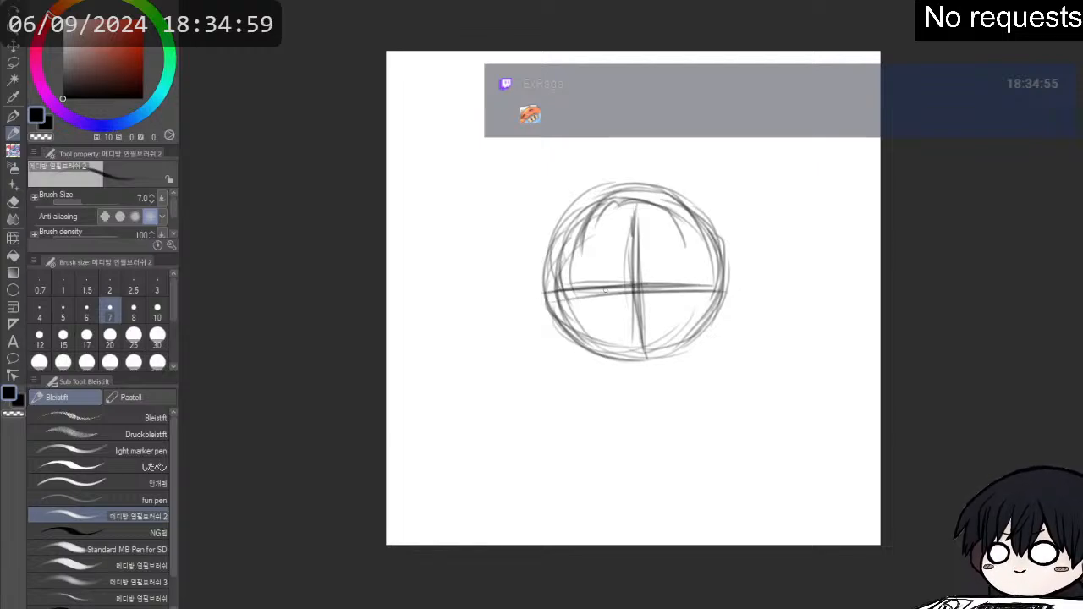
# - Darken the lower curve of the head from both cheeks down to a slight chin point at the centre line
pyautogui.moveTo(548, 267)
pyautogui.mouseDown()
pyautogui.moveTo(564, 334)
pyautogui.moveTo(549, 309)
pyautogui.moveTo(599, 352)
pyautogui.moveTo(557, 328)
pyautogui.moveTo(646, 363)
pyautogui.mouseUp()
pyautogui.moveTo(635, 332)
pyautogui.mouseDown()
pyautogui.moveTo(639, 362)
pyautogui.moveTo(635, 294)
pyautogui.moveTo(635, 361)
pyautogui.moveTo(677, 360)
pyautogui.moveTo(676, 345)
pyautogui.moveTo(709, 332)
pyautogui.mouseUp()
pyautogui.moveTo(663, 361)
pyautogui.mouseDown()
pyautogui.moveTo(705, 338)
pyautogui.moveTo(719, 300)
pyautogui.moveTo(706, 330)
pyautogui.mouseUp()
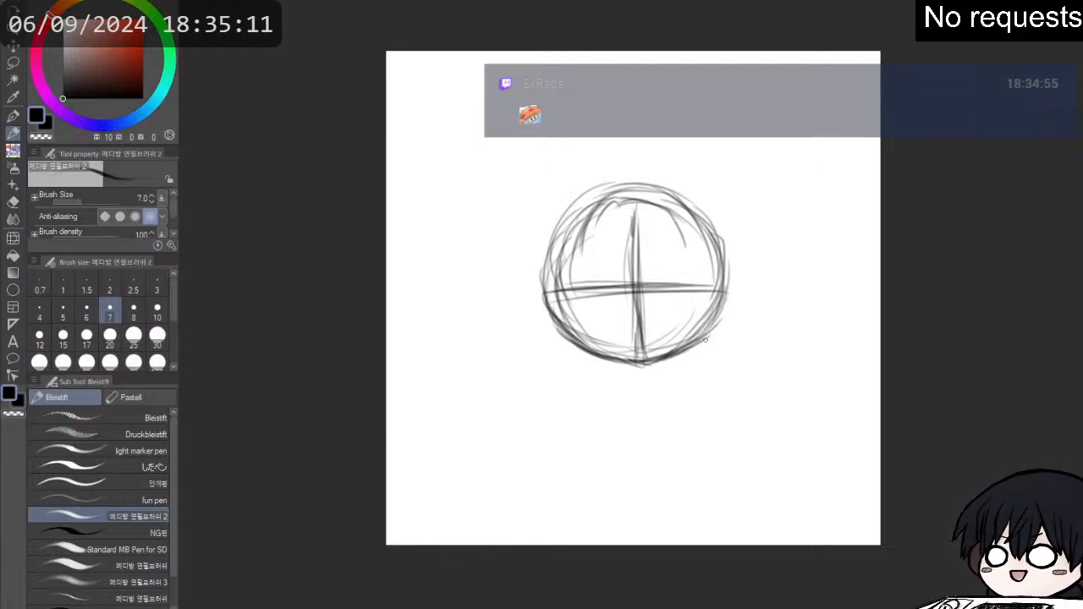
pyautogui.moveTo(728, 267); pyautogui.dragTo(712, 330)
# - Sketch a taller dome over the head circle for the skull and hair volume, joining it to both sides of the face
pyautogui.moveTo(539, 285); pyautogui.dragTo(572, 183)
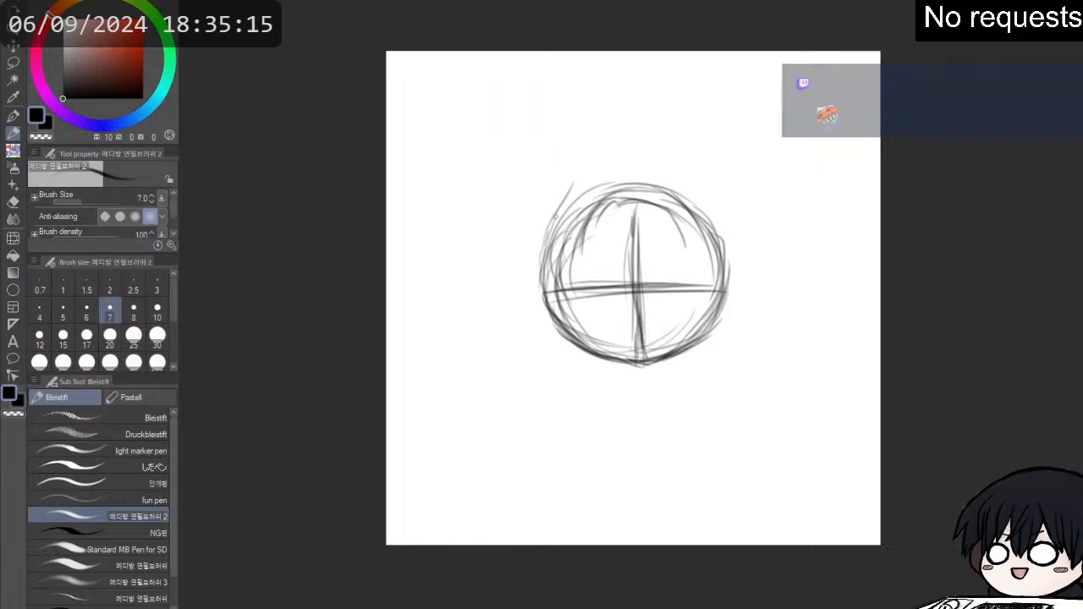
pyautogui.moveTo(553, 230)
pyautogui.mouseDown()
pyautogui.moveTo(593, 146)
pyautogui.moveTo(635, 148)
pyautogui.moveTo(688, 187)
pyautogui.moveTo(719, 231)
pyautogui.mouseUp()
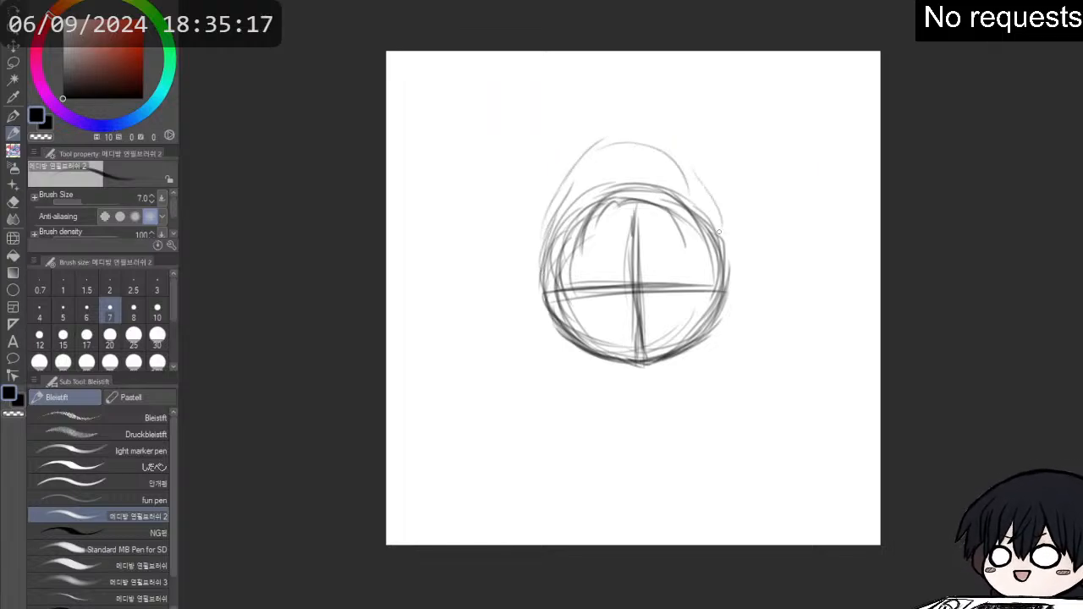
pyautogui.moveTo(722, 286)
pyautogui.mouseDown()
pyautogui.moveTo(692, 174)
pyautogui.moveTo(708, 196)
pyautogui.moveTo(663, 160)
pyautogui.moveTo(596, 163)
pyautogui.moveTo(544, 228)
pyautogui.mouseUp()
pyautogui.moveTo(584, 174); pyautogui.dragTo(541, 264)
pyautogui.moveTo(554, 195); pyautogui.dragTo(524, 292)
pyautogui.moveTo(542, 245)
pyautogui.mouseDown()
pyautogui.moveTo(543, 296)
pyautogui.moveTo(591, 161)
pyautogui.mouseUp()
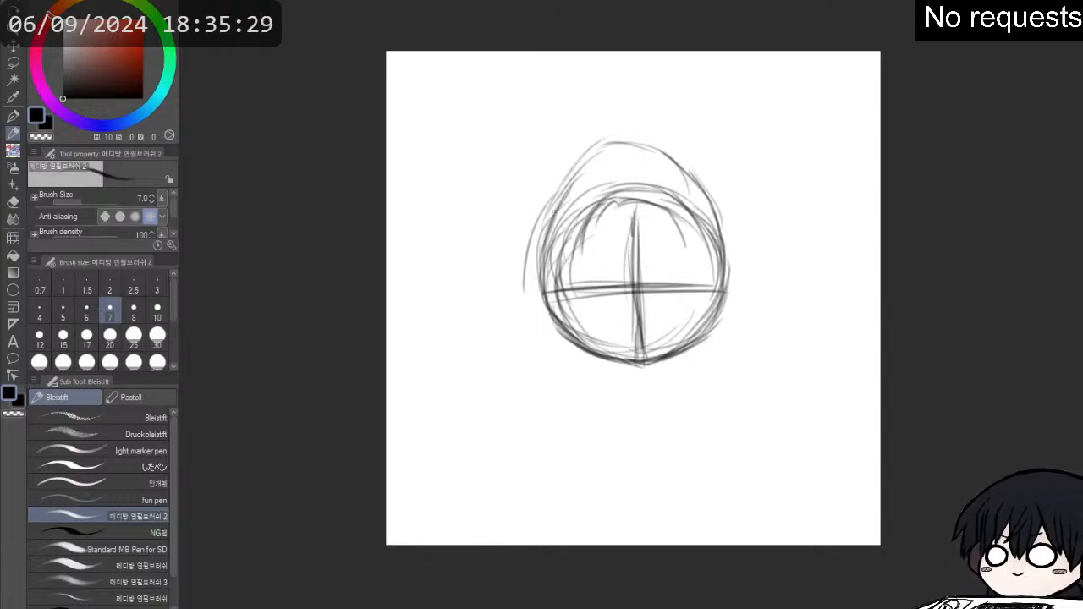
pyautogui.moveTo(565, 198)
pyautogui.mouseDown()
pyautogui.moveTo(607, 155)
pyautogui.moveTo(660, 153)
pyautogui.moveTo(723, 207)
pyautogui.moveTo(717, 196)
pyautogui.moveTo(726, 251)
pyautogui.moveTo(559, 275)
pyautogui.mouseUp()
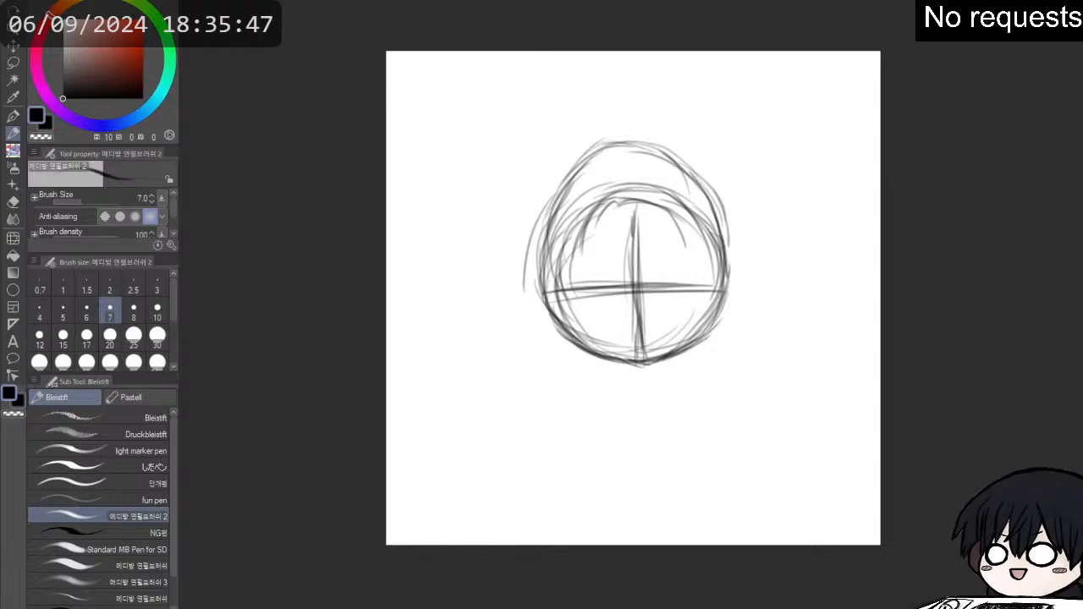
# - Sketch a second, slightly smaller circle directly below the chin as the body guide, reinforcing its outline with repeated strokes
pyautogui.scroll(2, 907, 254)
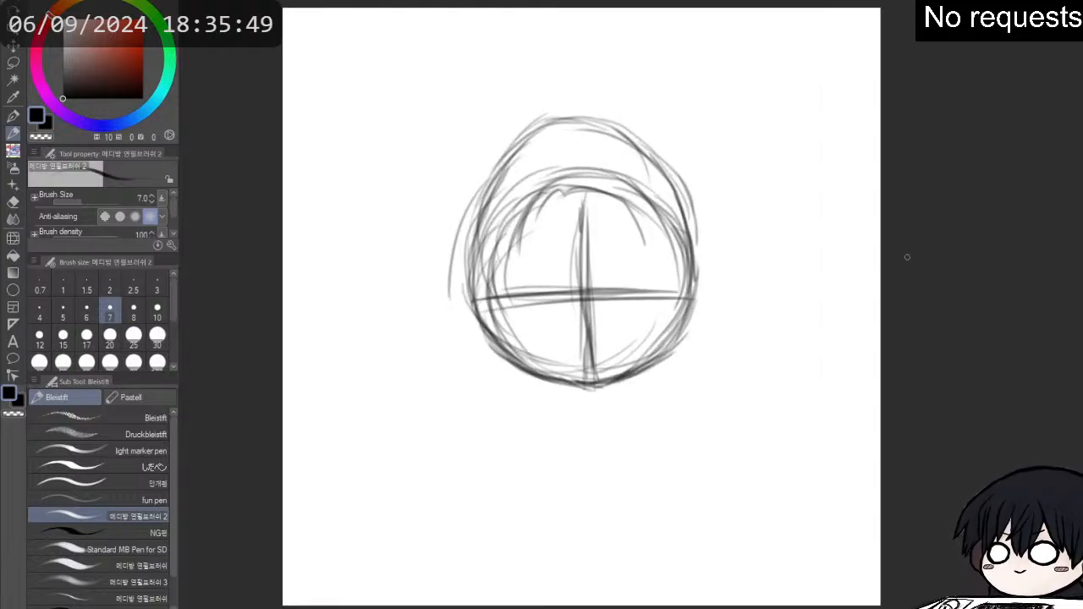
pyautogui.moveTo(582, 388)
pyautogui.mouseDown()
pyautogui.moveTo(518, 445)
pyautogui.moveTo(622, 383)
pyautogui.moveTo(657, 394)
pyautogui.moveTo(687, 464)
pyautogui.mouseUp()
pyautogui.moveTo(532, 391)
pyautogui.mouseDown()
pyautogui.moveTo(499, 449)
pyautogui.moveTo(510, 497)
pyautogui.mouseUp()
pyautogui.moveTo(511, 417); pyautogui.dragTo(520, 525)
pyautogui.moveTo(498, 443); pyautogui.dragTo(523, 534)
pyautogui.moveTo(494, 446)
pyautogui.mouseDown()
pyautogui.moveTo(488, 517)
pyautogui.moveTo(637, 557)
pyautogui.moveTo(669, 468)
pyautogui.mouseUp()
pyautogui.moveTo(682, 508); pyautogui.dragTo(660, 405)
pyautogui.moveTo(554, 388)
pyautogui.mouseDown()
pyautogui.moveTo(491, 485)
pyautogui.moveTo(499, 529)
pyautogui.mouseUp()
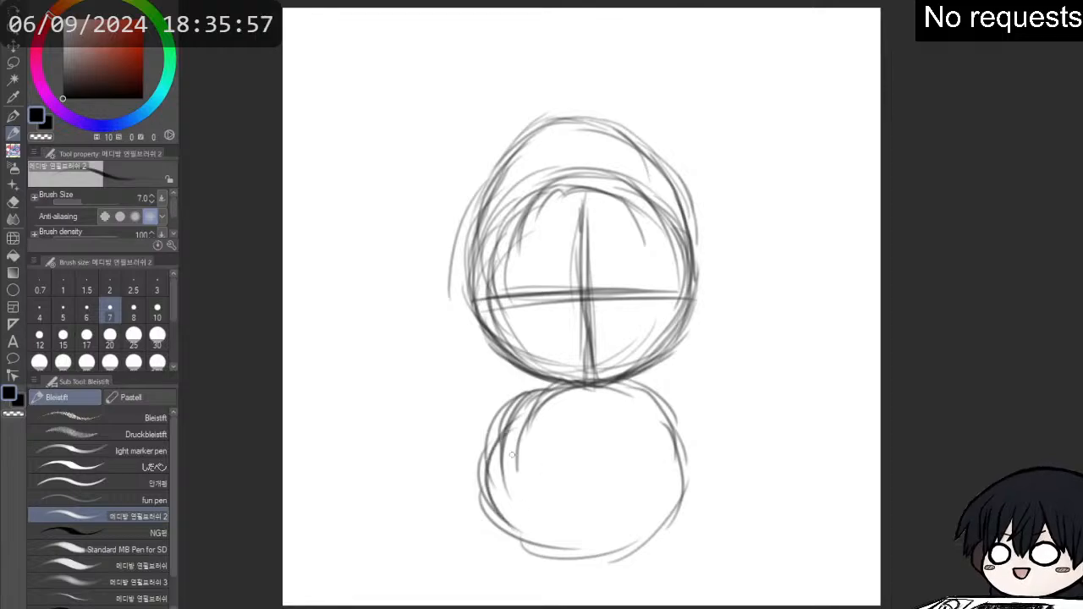
pyautogui.moveTo(516, 461); pyautogui.dragTo(542, 541)
pyautogui.moveTo(503, 411)
pyautogui.mouseDown()
pyautogui.moveTo(520, 529)
pyautogui.moveTo(584, 379)
pyautogui.moveTo(651, 419)
pyautogui.moveTo(676, 462)
pyautogui.mouseUp()
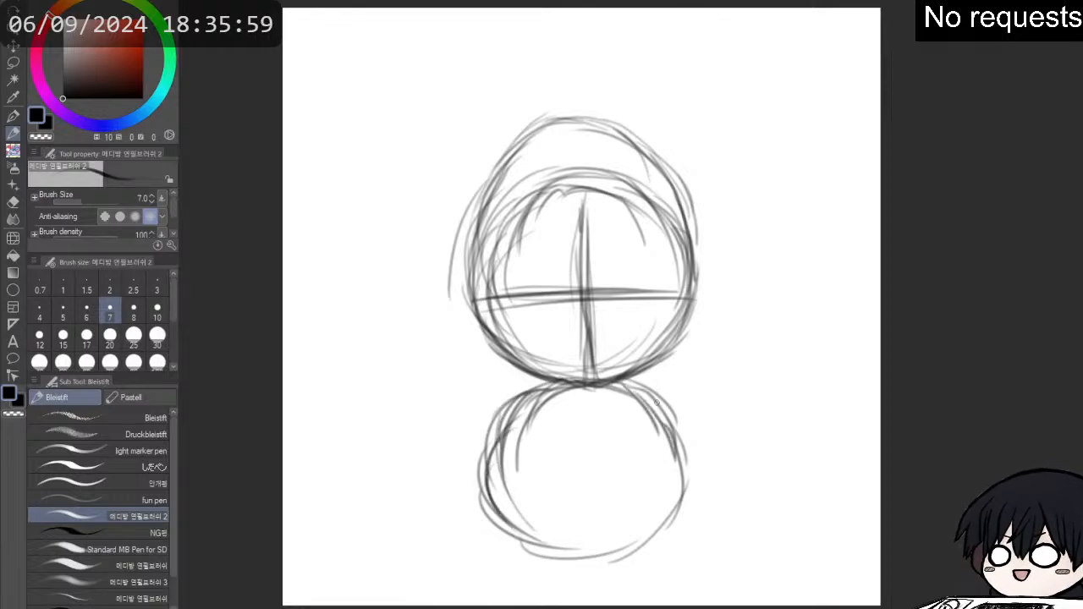
pyautogui.moveTo(660, 402)
pyautogui.mouseDown()
pyautogui.moveTo(687, 535)
pyautogui.moveTo(617, 551)
pyautogui.moveTo(535, 532)
pyautogui.moveTo(508, 413)
pyautogui.mouseUp()
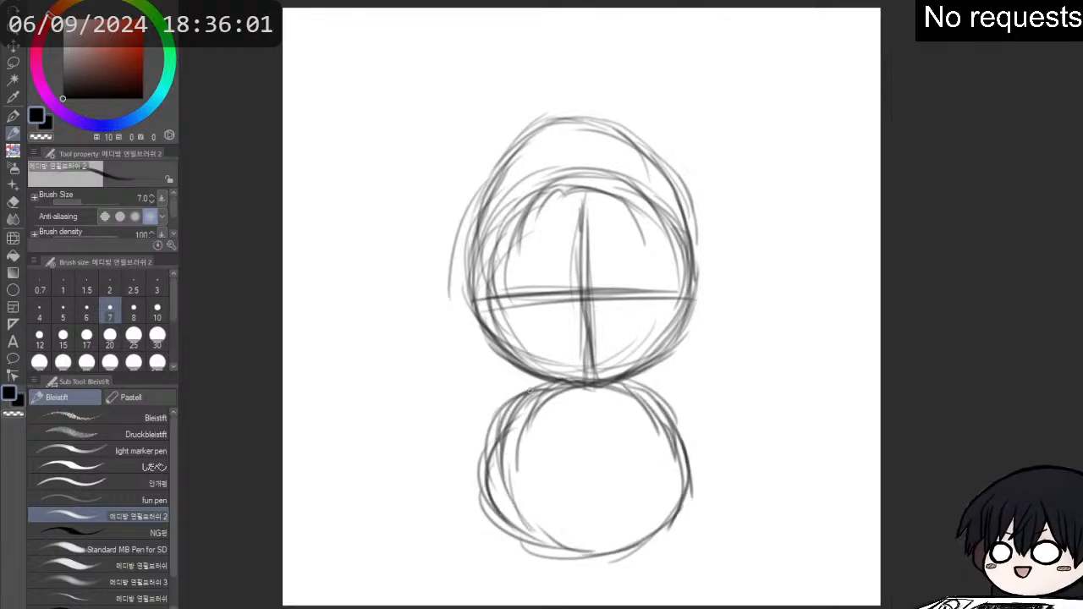
# - Draw a vertical centre line from the chin down into the body circle and reinforce the right edge of the head
pyautogui.moveTo(592, 405); pyautogui.dragTo(595, 486)
pyautogui.moveTo(595, 432); pyautogui.dragTo(597, 504)
pyautogui.moveTo(593, 388); pyautogui.dragTo(595, 452)
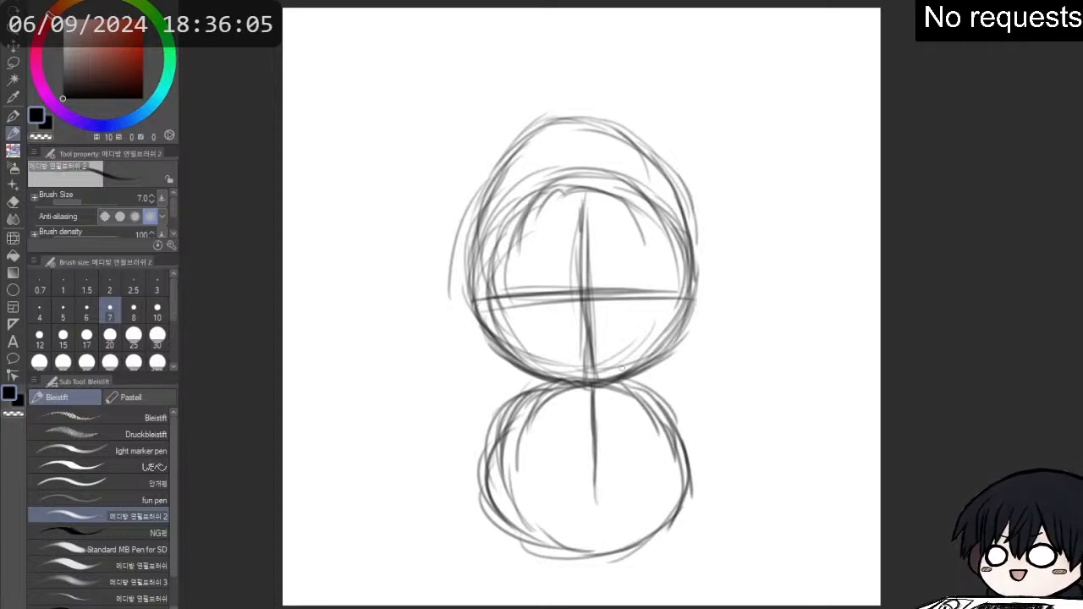
pyautogui.moveTo(622, 369)
pyautogui.mouseDown()
pyautogui.moveTo(677, 339)
pyautogui.moveTo(700, 269)
pyautogui.mouseUp()
pyautogui.moveTo(702, 315)
pyautogui.mouseDown()
pyautogui.moveTo(697, 252)
pyautogui.moveTo(660, 184)
pyautogui.mouseUp()
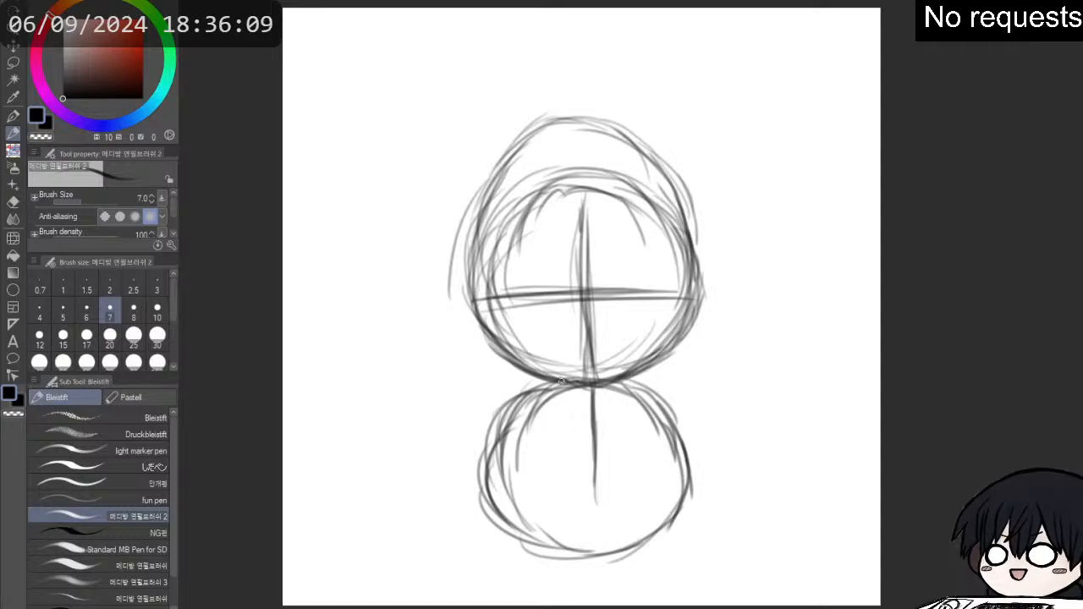
# - Outline a small torso inside the body circle with rounded shoulders, side edges and a shallow V-shaped lower edge
pyautogui.moveTo(561, 383)
pyautogui.mouseDown()
pyautogui.moveTo(531, 410)
pyautogui.moveTo(530, 440)
pyautogui.moveTo(537, 400)
pyautogui.moveTo(541, 433)
pyautogui.moveTo(521, 466)
pyautogui.moveTo(528, 437)
pyautogui.moveTo(566, 494)
pyautogui.moveTo(603, 491)
pyautogui.moveTo(645, 442)
pyautogui.mouseUp()
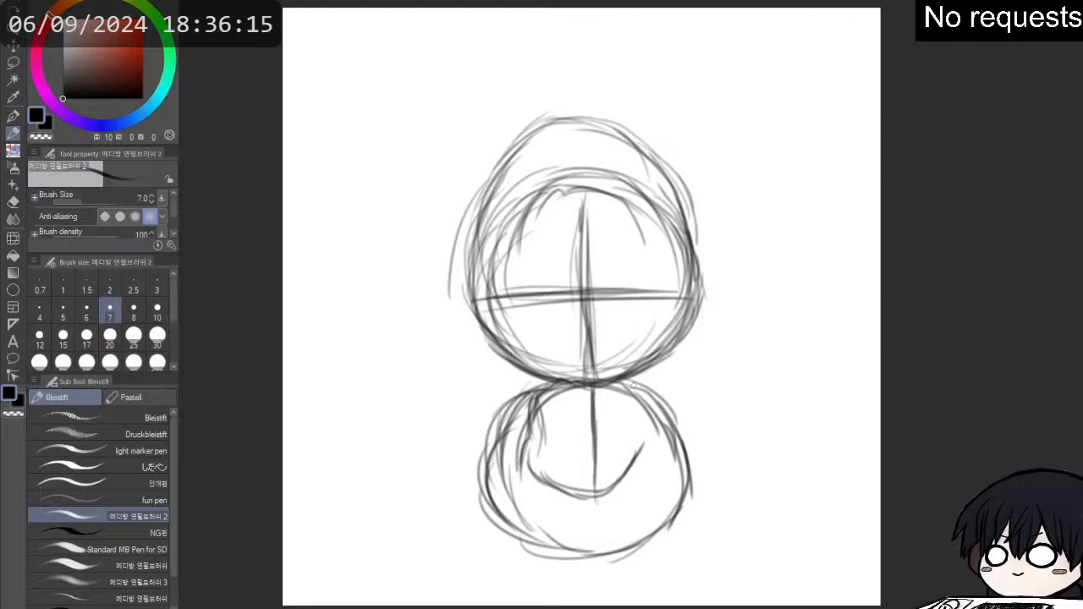
pyautogui.moveTo(633, 383)
pyautogui.mouseDown()
pyautogui.moveTo(665, 407)
pyautogui.moveTo(650, 472)
pyautogui.moveTo(657, 448)
pyautogui.moveTo(612, 498)
pyautogui.moveTo(642, 486)
pyautogui.moveTo(587, 478)
pyautogui.mouseUp()
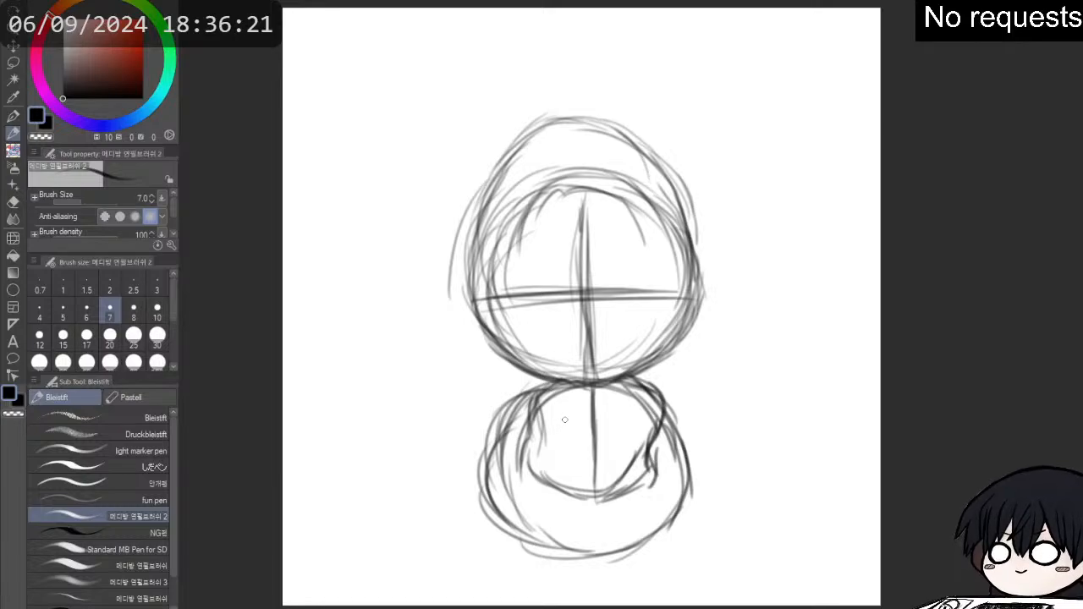
pyautogui.moveTo(572, 379)
pyautogui.mouseDown()
pyautogui.moveTo(534, 411)
pyautogui.moveTo(554, 498)
pyautogui.moveTo(608, 503)
pyautogui.moveTo(645, 479)
pyautogui.moveTo(655, 445)
pyautogui.moveTo(660, 471)
pyautogui.moveTo(654, 398)
pyautogui.moveTo(655, 461)
pyautogui.mouseUp()
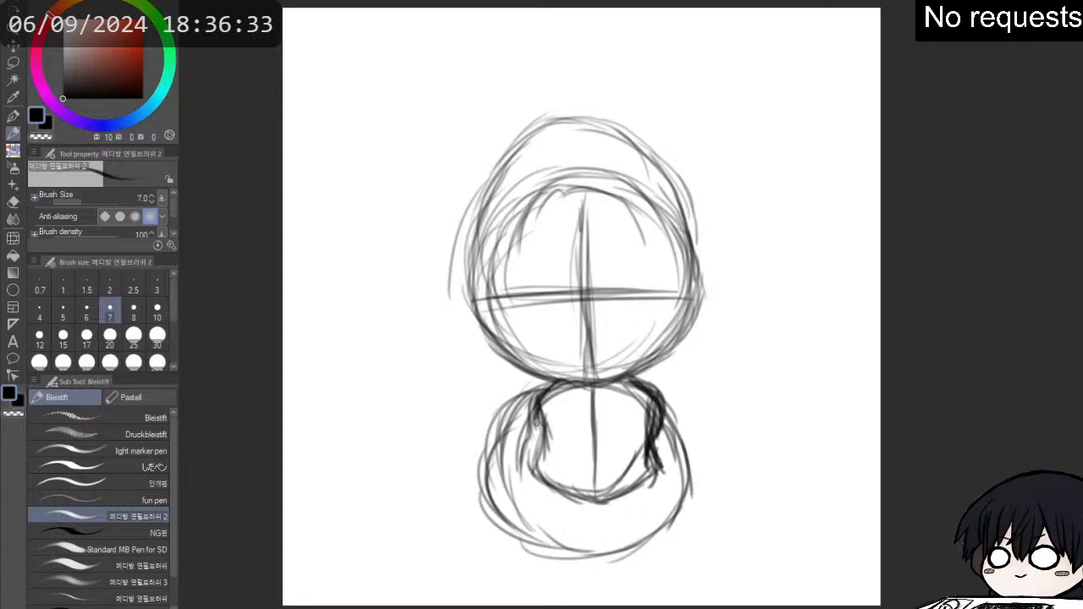
pyautogui.moveTo(540, 414)
pyautogui.mouseDown()
pyautogui.moveTo(559, 390)
pyautogui.moveTo(542, 406)
pyautogui.moveTo(536, 457)
pyautogui.moveTo(535, 441)
pyautogui.moveTo(544, 472)
pyautogui.moveTo(604, 504)
pyautogui.moveTo(652, 466)
pyautogui.mouseUp()
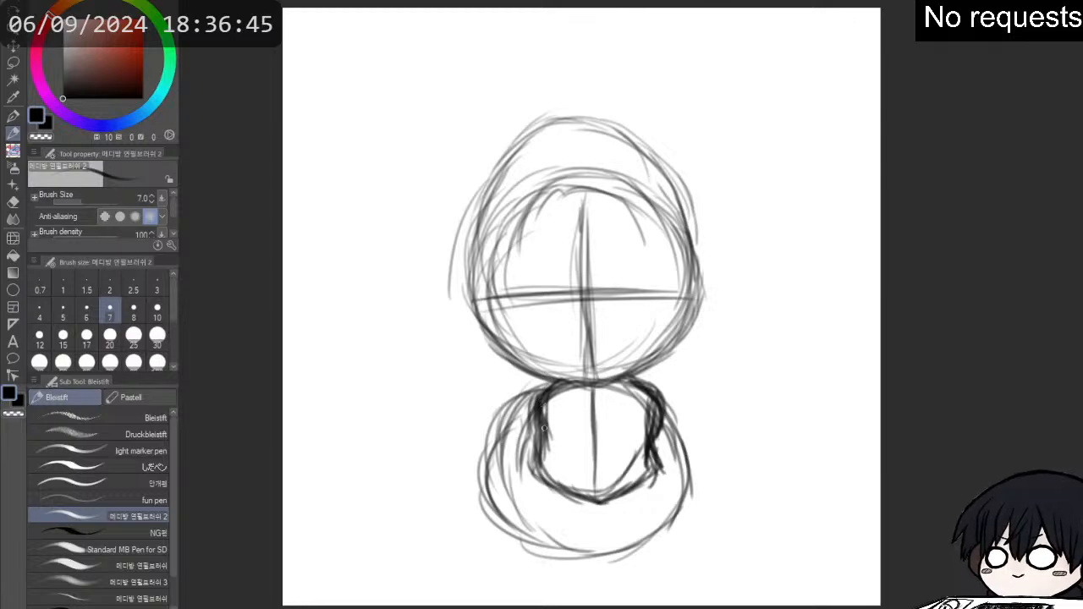
# - Sketch two bent arms with round hands in front of the chest, and darken the head's outer contour
pyautogui.moveTo(541, 406)
pyautogui.mouseDown()
pyautogui.moveTo(549, 434)
pyautogui.moveTo(533, 429)
pyautogui.moveTo(550, 411)
pyautogui.mouseUp()
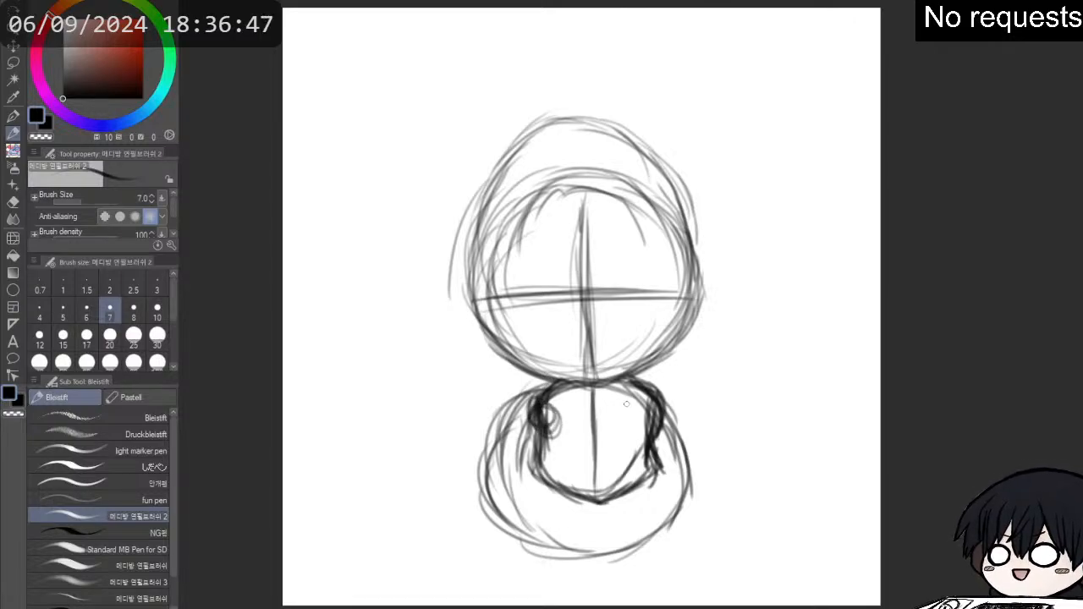
pyautogui.moveTo(616, 404)
pyautogui.mouseDown()
pyautogui.moveTo(606, 416)
pyautogui.moveTo(626, 401)
pyautogui.moveTo(583, 423)
pyautogui.moveTo(576, 444)
pyautogui.moveTo(584, 423)
pyautogui.moveTo(593, 448)
pyautogui.moveTo(593, 427)
pyautogui.moveTo(543, 427)
pyautogui.moveTo(584, 419)
pyautogui.moveTo(561, 427)
pyautogui.moveTo(586, 448)
pyautogui.moveTo(524, 449)
pyautogui.moveTo(520, 423)
pyautogui.moveTo(522, 457)
pyautogui.moveTo(535, 446)
pyautogui.moveTo(527, 415)
pyautogui.moveTo(562, 383)
pyautogui.mouseUp()
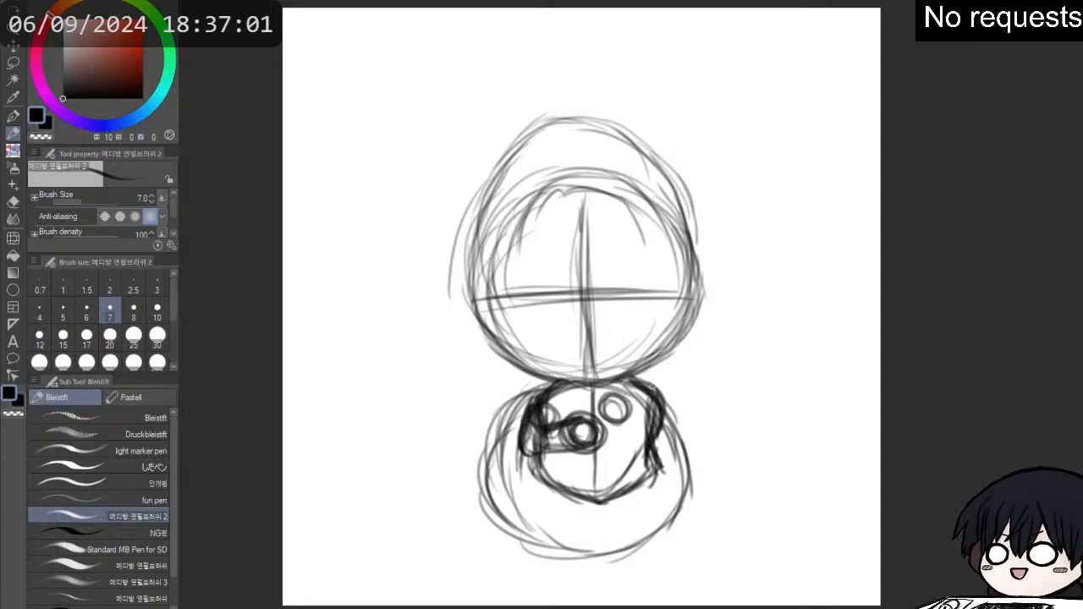
pyautogui.moveTo(650, 385)
pyautogui.mouseDown()
pyautogui.moveTo(675, 418)
pyautogui.moveTo(677, 435)
pyautogui.moveTo(667, 398)
pyautogui.moveTo(660, 451)
pyautogui.moveTo(677, 439)
pyautogui.moveTo(678, 457)
pyautogui.moveTo(638, 414)
pyautogui.moveTo(670, 440)
pyautogui.moveTo(628, 409)
pyautogui.moveTo(622, 428)
pyautogui.moveTo(653, 452)
pyautogui.moveTo(597, 410)
pyautogui.moveTo(626, 398)
pyautogui.moveTo(597, 398)
pyautogui.moveTo(609, 422)
pyautogui.moveTo(628, 410)
pyautogui.moveTo(619, 410)
pyautogui.mouseUp()
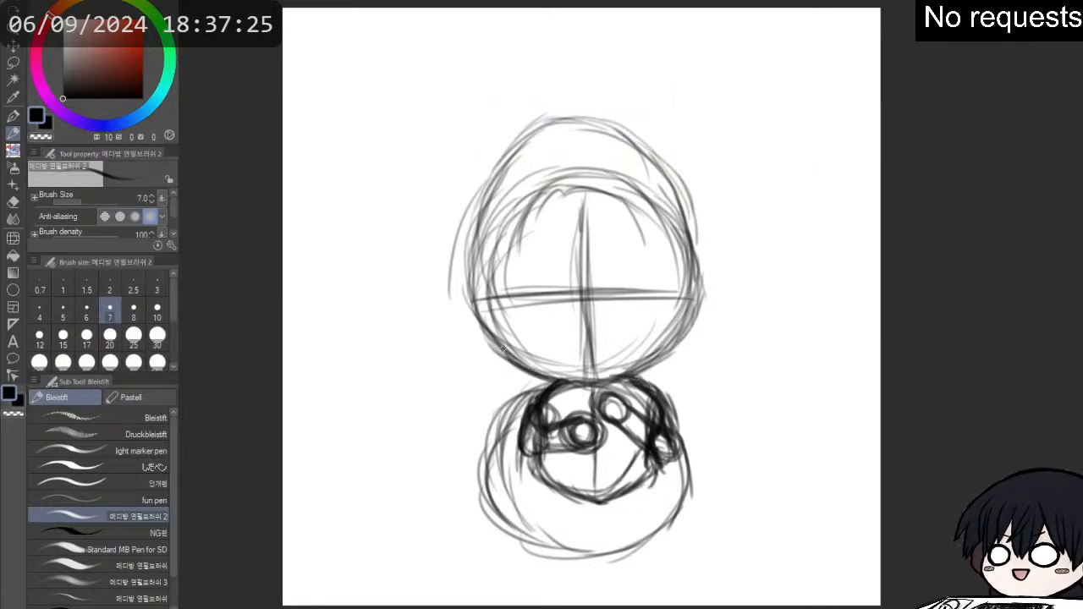
pyautogui.moveTo(475, 303)
pyautogui.mouseDown()
pyautogui.moveTo(497, 344)
pyautogui.moveTo(542, 379)
pyautogui.moveTo(626, 381)
pyautogui.moveTo(673, 345)
pyautogui.moveTo(706, 254)
pyautogui.moveTo(689, 211)
pyautogui.moveTo(641, 155)
pyautogui.mouseUp()
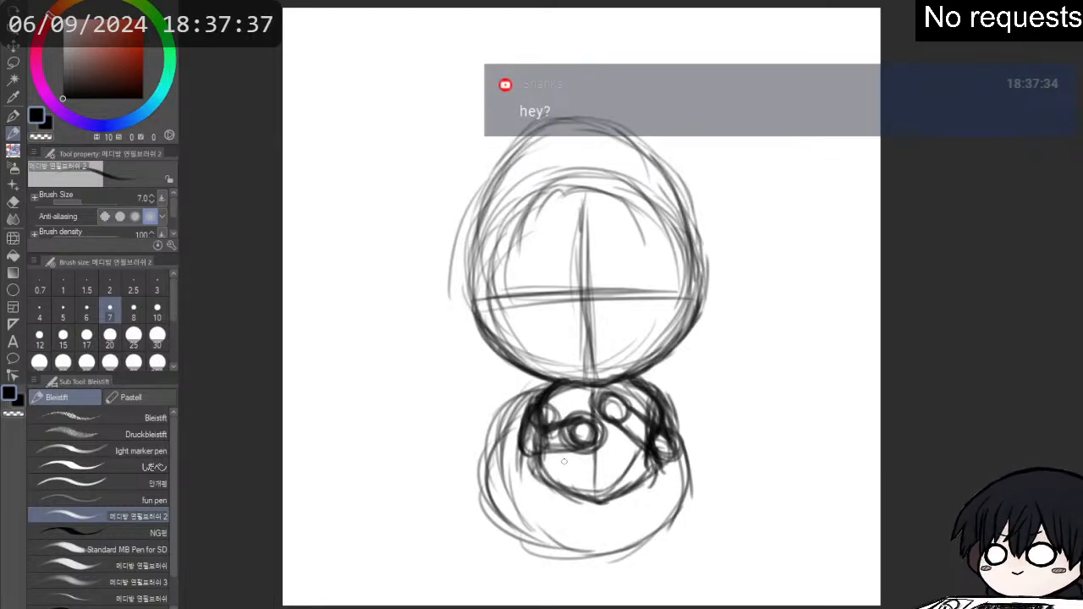
# - Extend the torso's lower edge into a deeper pointed hem and add the first leg lines beneath it
pyautogui.moveTo(535, 470)
pyautogui.mouseDown()
pyautogui.moveTo(578, 515)
pyautogui.moveTo(568, 498)
pyautogui.moveTo(611, 501)
pyautogui.moveTo(602, 507)
pyautogui.moveTo(658, 474)
pyautogui.moveTo(584, 523)
pyautogui.moveTo(593, 508)
pyautogui.moveTo(596, 518)
pyautogui.moveTo(557, 498)
pyautogui.mouseUp()
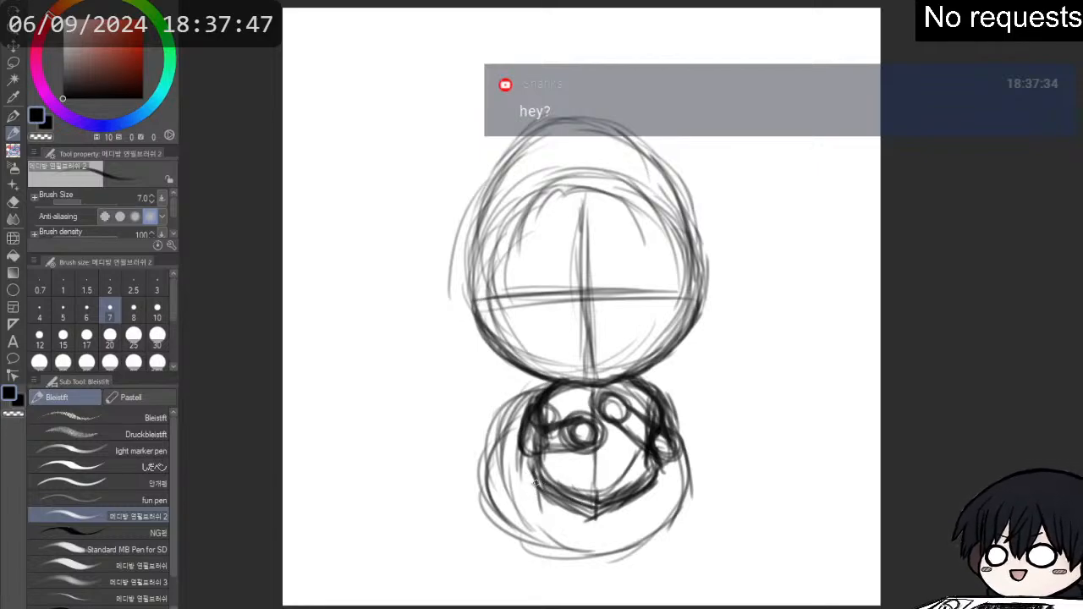
pyautogui.moveTo(535, 481)
pyautogui.mouseDown()
pyautogui.moveTo(550, 521)
pyautogui.moveTo(594, 546)
pyautogui.moveTo(604, 535)
pyautogui.mouseUp()
pyautogui.moveTo(657, 485); pyautogui.dragTo(643, 530)
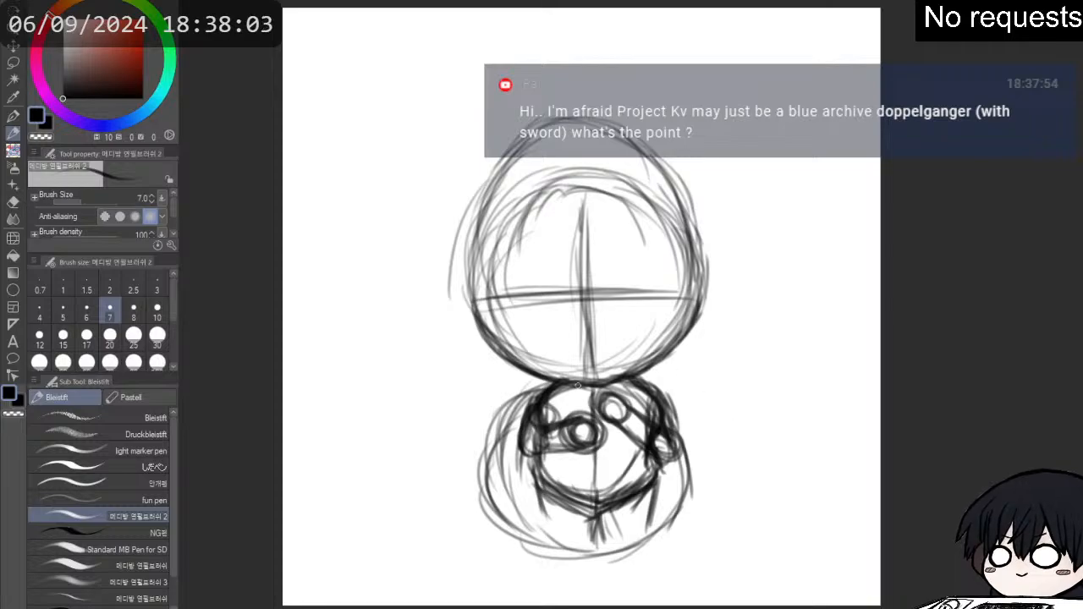
# - Redraw the left forearm at a steeper angle with a rounded elbow, and thicken the torso's pointed hem
pyautogui.moveTo(578, 385)
pyautogui.mouseDown()
pyautogui.moveTo(541, 404)
pyautogui.moveTo(526, 434)
pyautogui.moveTo(529, 416)
pyautogui.moveTo(567, 506)
pyautogui.moveTo(606, 524)
pyautogui.moveTo(659, 476)
pyautogui.mouseUp()
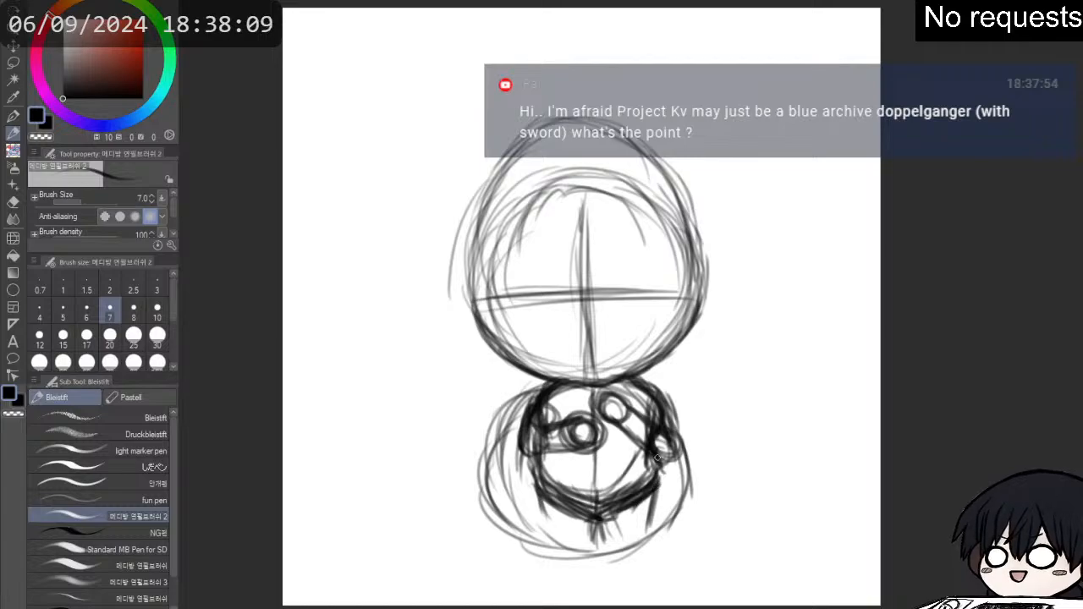
pyautogui.moveTo(558, 431)
pyautogui.mouseDown()
pyautogui.moveTo(531, 419)
pyautogui.moveTo(543, 448)
pyautogui.moveTo(566, 430)
pyautogui.moveTo(556, 442)
pyautogui.moveTo(565, 458)
pyautogui.moveTo(581, 449)
pyautogui.moveTo(566, 430)
pyautogui.moveTo(551, 439)
pyautogui.moveTo(559, 511)
pyautogui.moveTo(537, 534)
pyautogui.moveTo(544, 512)
pyautogui.moveTo(547, 557)
pyautogui.mouseUp()
pyautogui.moveTo(549, 484); pyautogui.dragTo(588, 512)
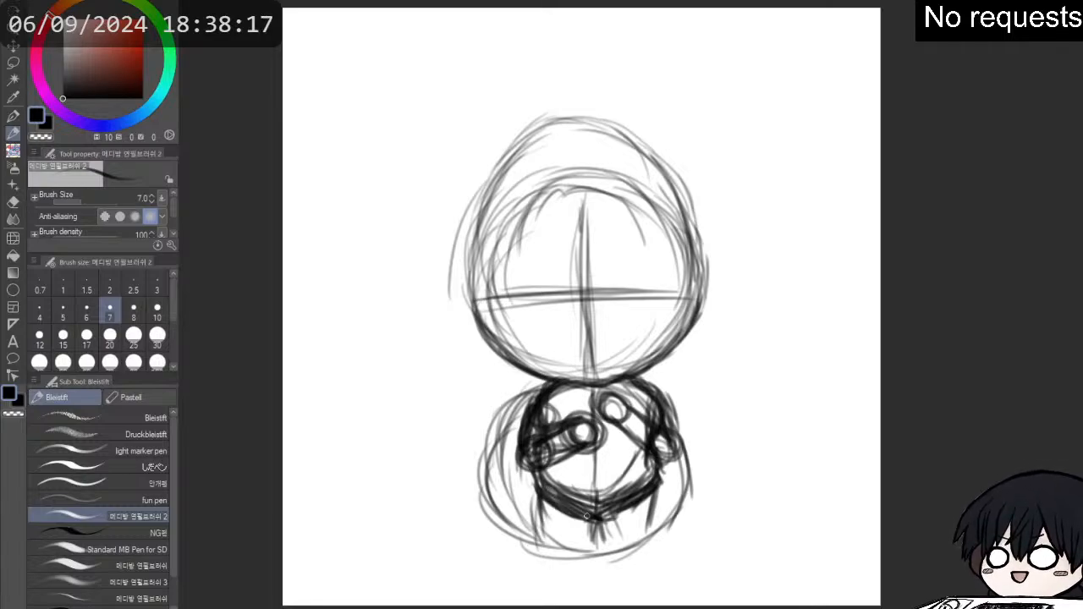
# - Erase the surplus lines above the torso's pointed hem using the Sanft eraser at size 15
pyautogui.press('e')
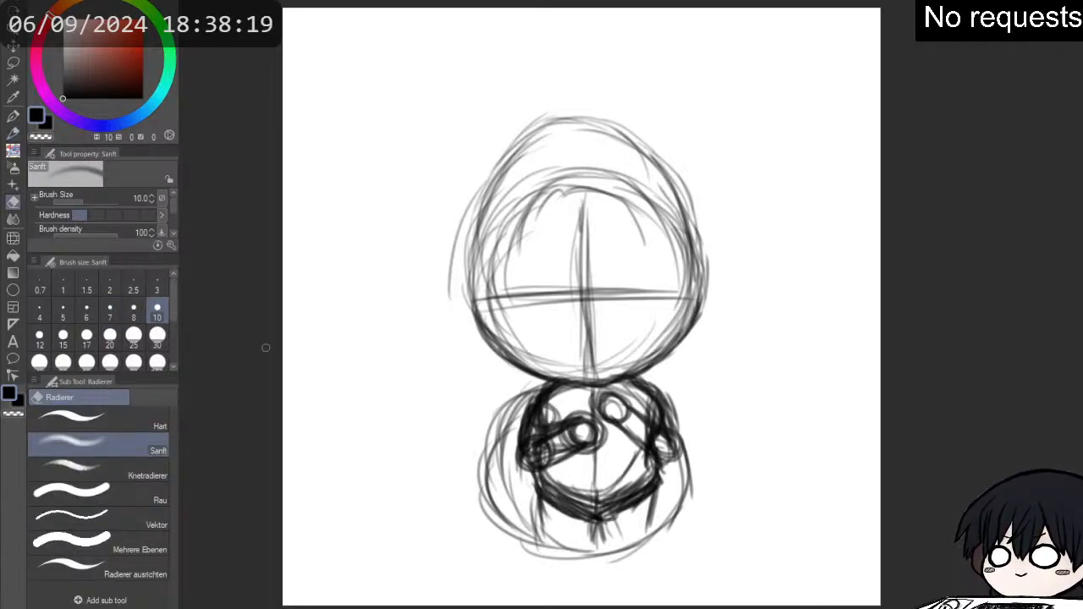
pyautogui.click(110, 335)
pyautogui.click(63, 337)
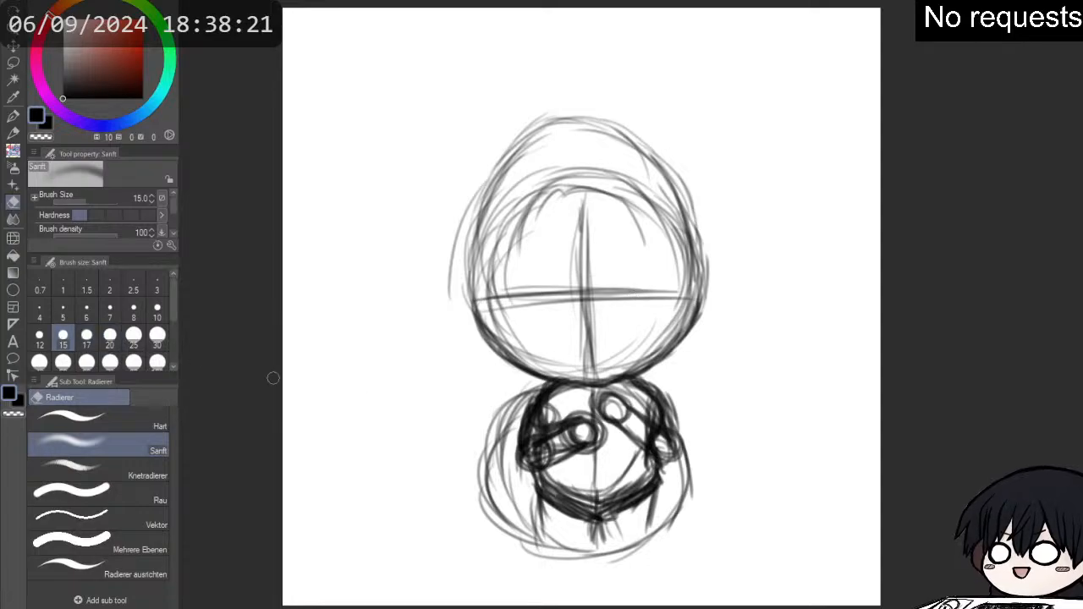
pyautogui.moveTo(565, 485)
pyautogui.mouseDown()
pyautogui.moveTo(589, 499)
pyautogui.moveTo(642, 478)
pyautogui.moveTo(630, 472)
pyautogui.moveTo(595, 501)
pyautogui.moveTo(585, 488)
pyautogui.moveTo(535, 501)
pyautogui.moveTo(599, 520)
pyautogui.moveTo(631, 491)
pyautogui.moveTo(599, 511)
pyautogui.mouseUp()
# - Draw two short tapering legs with the pencil below the pointed hem, and redraw the torso's lower centre line
pyautogui.press('p')
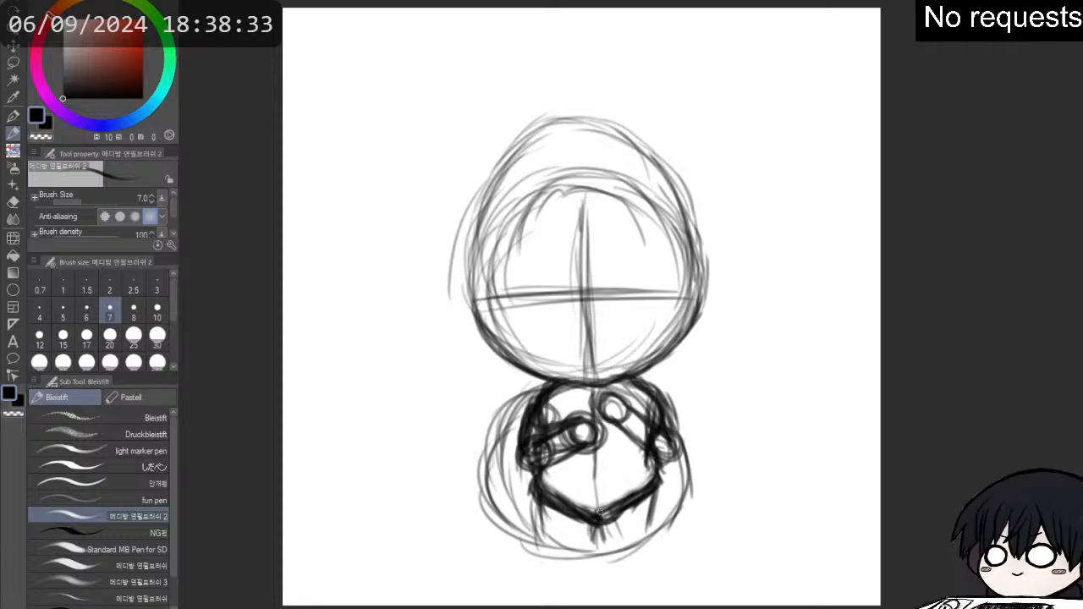
pyautogui.moveTo(596, 471); pyautogui.dragTo(613, 561)
pyautogui.moveTo(608, 525)
pyautogui.mouseDown()
pyautogui.moveTo(625, 557)
pyautogui.moveTo(643, 555)
pyautogui.mouseUp()
pyautogui.moveTo(653, 495)
pyautogui.mouseDown()
pyautogui.moveTo(645, 549)
pyautogui.moveTo(600, 535)
pyautogui.moveTo(590, 555)
pyautogui.mouseUp()
pyautogui.moveTo(596, 525); pyautogui.dragTo(581, 557)
pyautogui.moveTo(543, 506)
pyautogui.mouseDown()
pyautogui.moveTo(552, 546)
pyautogui.moveTo(584, 564)
pyautogui.mouseUp()
pyautogui.moveTo(596, 509)
pyautogui.mouseDown()
pyautogui.moveTo(575, 558)
pyautogui.moveTo(560, 555)
pyautogui.mouseUp()
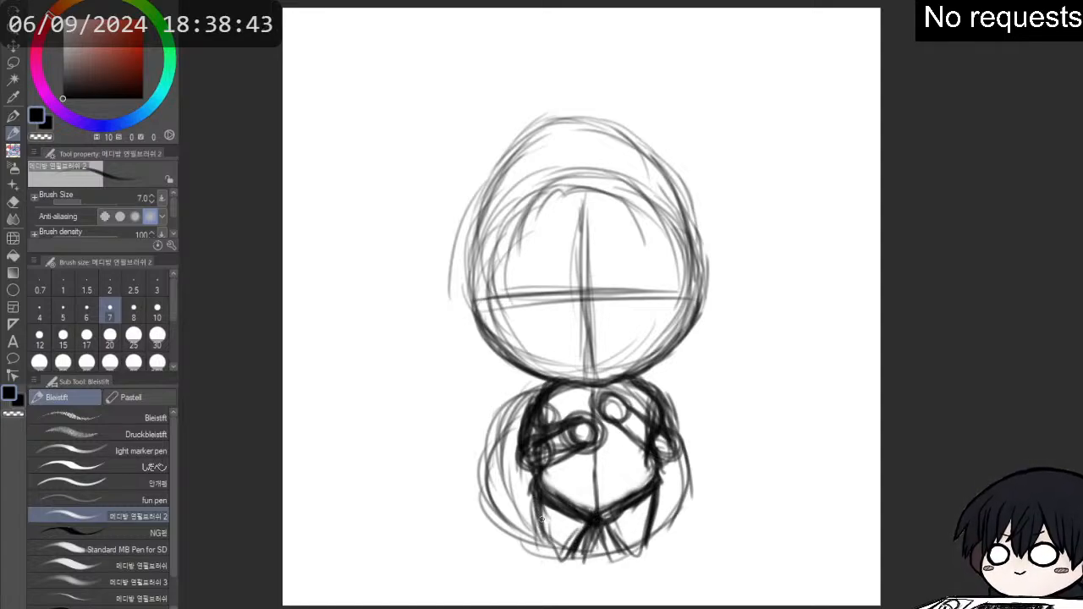
# - Thicken the outlines of both short legs with the pencil and erase the stray strokes around their pointed lower ends
pyautogui.moveTo(540, 507)
pyautogui.mouseDown()
pyautogui.moveTo(560, 561)
pyautogui.moveTo(543, 495)
pyautogui.moveTo(560, 560)
pyautogui.moveTo(579, 540)
pyautogui.moveTo(577, 551)
pyautogui.moveTo(627, 553)
pyautogui.mouseUp()
pyautogui.moveTo(601, 521)
pyautogui.mouseDown()
pyautogui.moveTo(636, 563)
pyautogui.moveTo(631, 550)
pyautogui.moveTo(637, 560)
pyautogui.moveTo(660, 480)
pyautogui.mouseUp()
pyautogui.press('e')
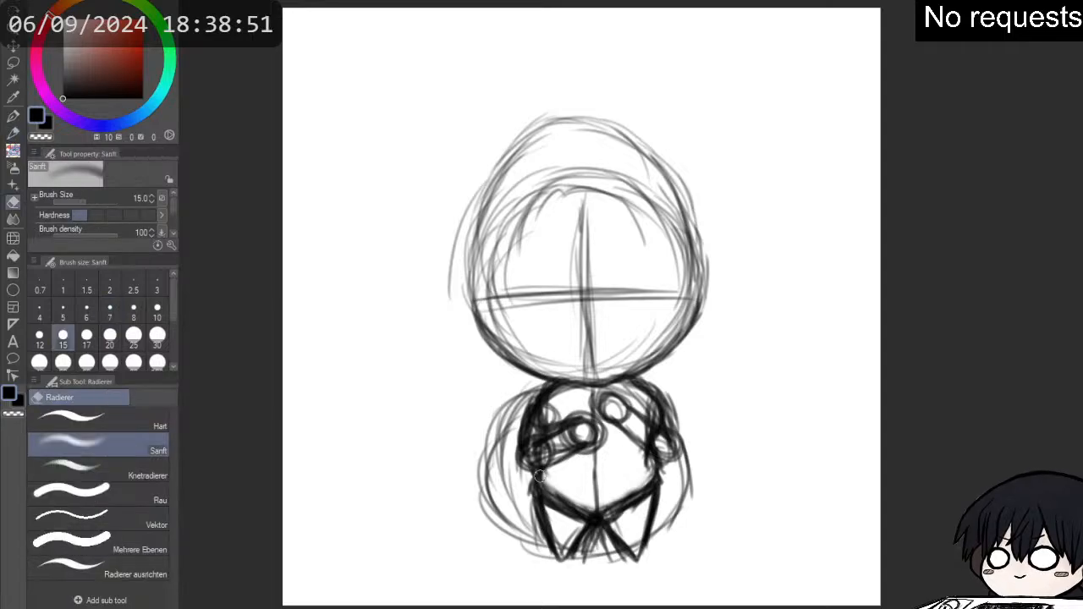
pyautogui.moveTo(540, 558)
pyautogui.mouseDown()
pyautogui.moveTo(638, 566)
pyautogui.moveTo(612, 565)
pyautogui.moveTo(628, 554)
pyautogui.mouseUp()
pyautogui.press('p')
pyautogui.moveTo(536, 497)
pyautogui.mouseDown()
pyautogui.moveTo(567, 553)
pyautogui.moveTo(586, 536)
pyautogui.moveTo(614, 540)
pyautogui.moveTo(602, 524)
pyautogui.moveTo(642, 553)
pyautogui.moveTo(650, 506)
pyautogui.mouseUp()
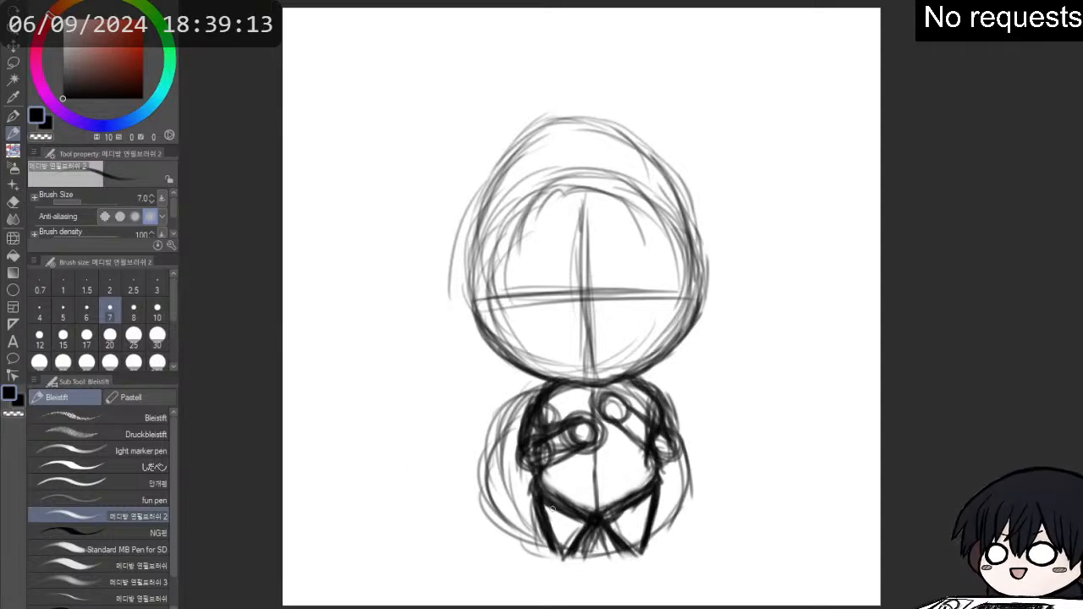
pyautogui.moveTo(539, 496)
pyautogui.mouseDown()
pyautogui.moveTo(550, 556)
pyautogui.moveTo(561, 559)
pyautogui.mouseUp()
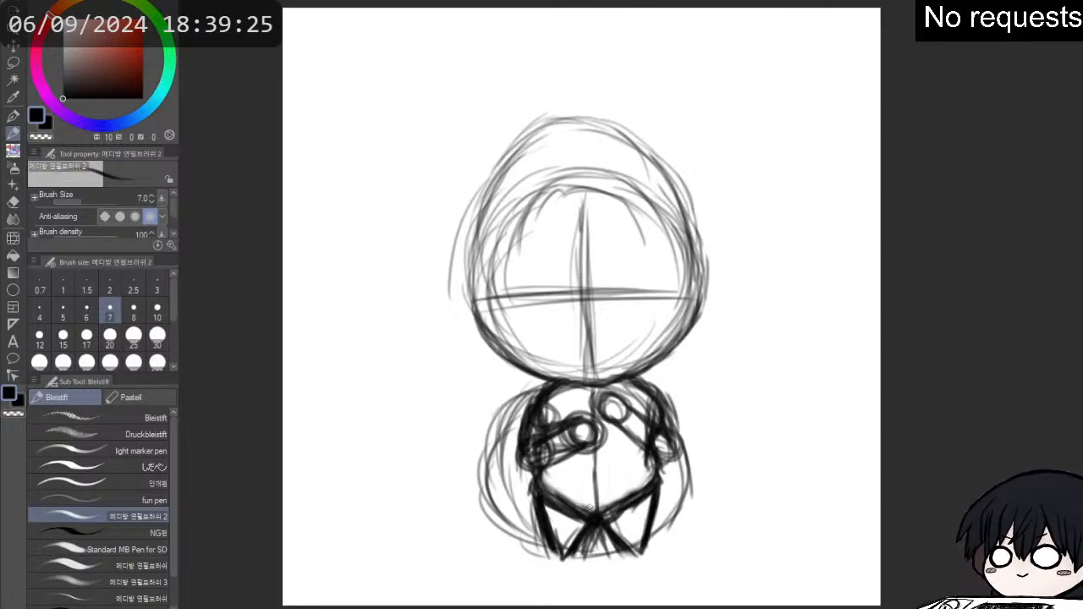
# - Draw a rounded foot at the end of each leg, erasing the overlapping pointed leg tips
pyautogui.moveTo(530, 494)
pyautogui.mouseDown()
pyautogui.moveTo(550, 554)
pyautogui.moveTo(554, 542)
pyautogui.moveTo(550, 557)
pyautogui.moveTo(568, 562)
pyautogui.moveTo(549, 545)
pyautogui.moveTo(550, 572)
pyautogui.mouseUp()
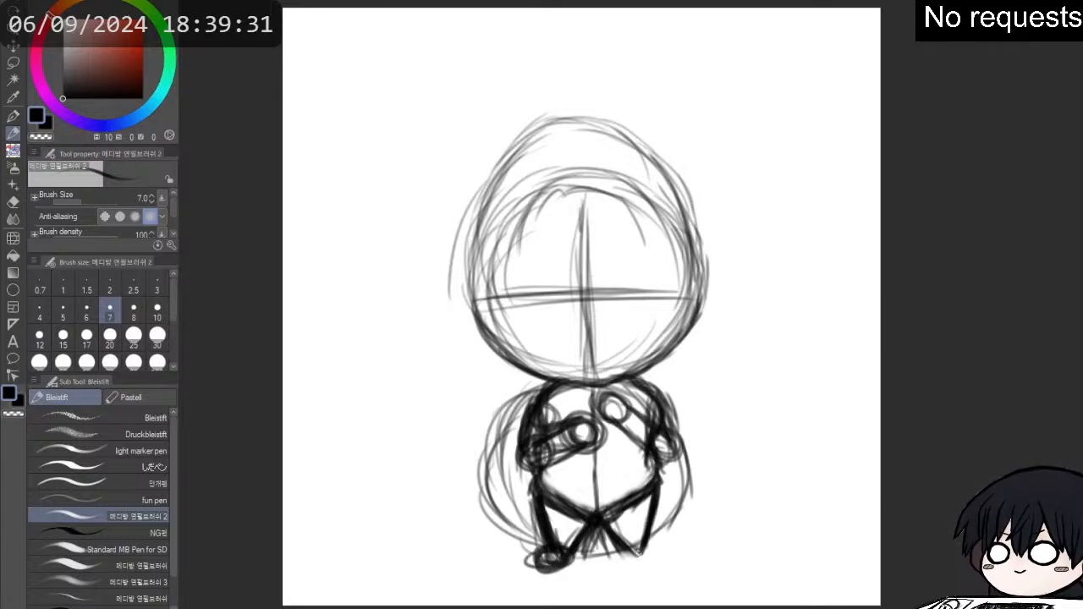
pyautogui.moveTo(631, 547)
pyautogui.mouseDown()
pyautogui.moveTo(616, 554)
pyautogui.moveTo(645, 563)
pyautogui.moveTo(606, 530)
pyautogui.moveTo(653, 542)
pyautogui.moveTo(637, 559)
pyautogui.moveTo(629, 538)
pyautogui.moveTo(629, 549)
pyautogui.mouseUp()
pyautogui.press('e')
pyautogui.moveTo(555, 552)
pyautogui.mouseDown()
pyautogui.moveTo(574, 529)
pyautogui.moveTo(569, 542)
pyautogui.moveTo(558, 535)
pyautogui.moveTo(616, 552)
pyautogui.moveTo(652, 547)
pyautogui.moveTo(655, 568)
pyautogui.moveTo(628, 564)
pyautogui.moveTo(636, 542)
pyautogui.moveTo(616, 558)
pyautogui.mouseUp()
pyautogui.press('p')
pyautogui.press('p')
pyautogui.moveTo(546, 558)
pyautogui.mouseDown()
pyautogui.moveTo(559, 564)
pyautogui.moveTo(546, 550)
pyautogui.moveTo(532, 565)
pyautogui.moveTo(570, 564)
pyautogui.moveTo(564, 548)
pyautogui.moveTo(557, 560)
pyautogui.moveTo(663, 566)
pyautogui.moveTo(654, 548)
pyautogui.mouseUp()
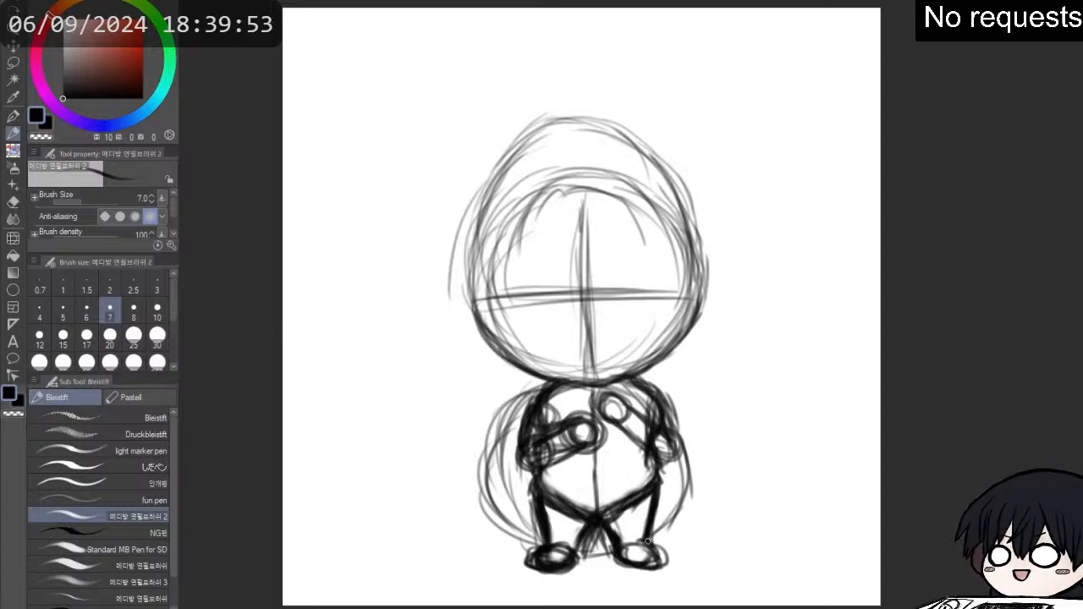
# - Darken the right leg and right arm, and reshape the right hand into a smaller oval with eraser and pencil
pyautogui.moveTo(645, 504); pyautogui.dragTo(647, 524)
pyautogui.moveTo(652, 389)
pyautogui.mouseDown()
pyautogui.moveTo(681, 465)
pyautogui.moveTo(677, 441)
pyautogui.moveTo(679, 468)
pyautogui.moveTo(652, 457)
pyautogui.moveTo(668, 440)
pyautogui.moveTo(650, 466)
pyautogui.mouseUp()
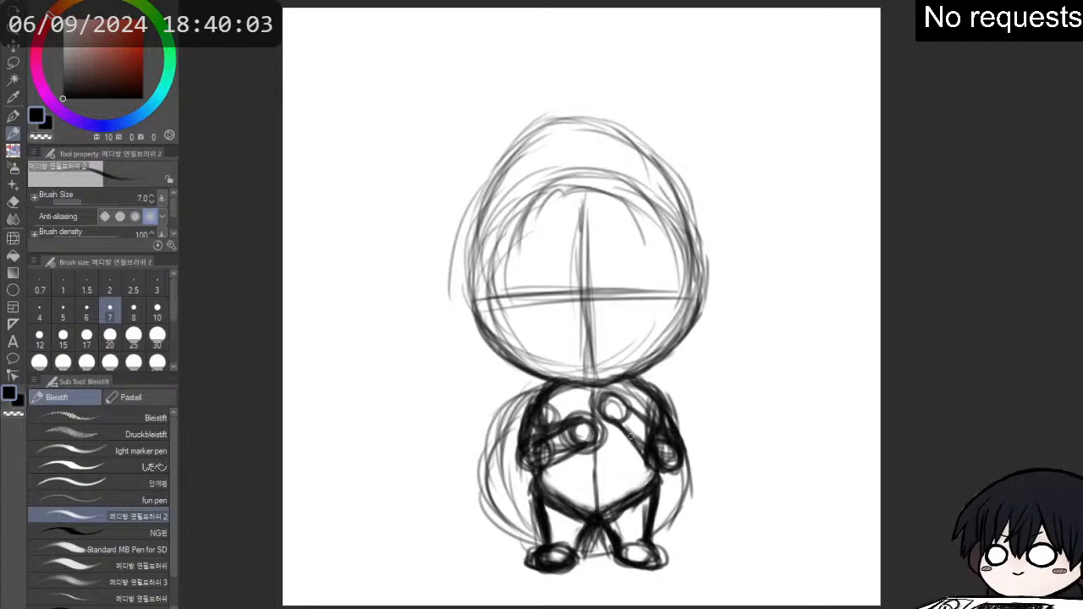
pyautogui.press('e')
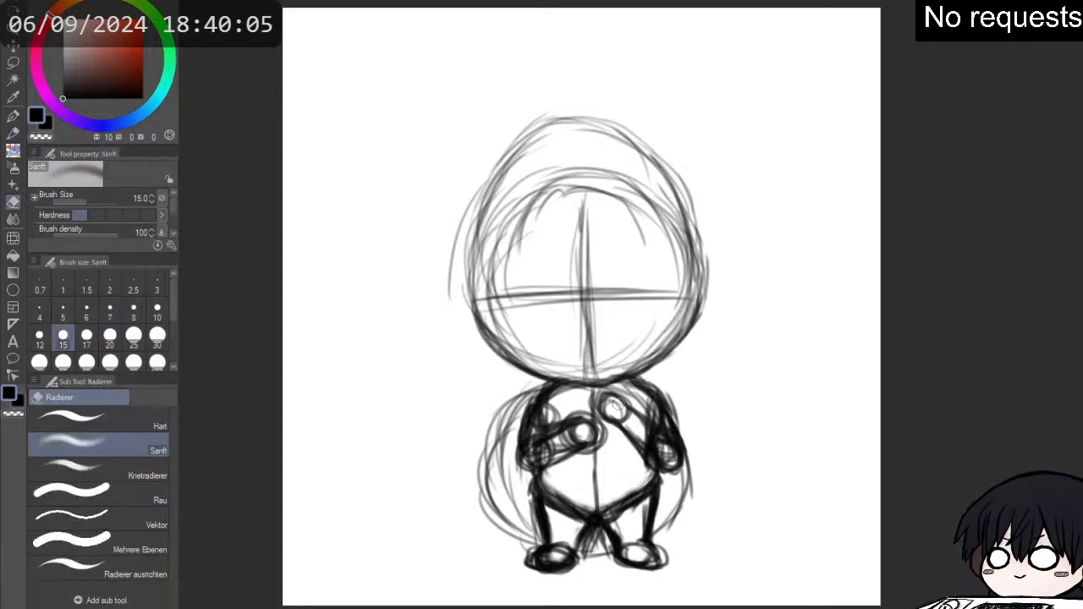
pyautogui.moveTo(615, 405)
pyautogui.mouseDown()
pyautogui.moveTo(623, 411)
pyautogui.moveTo(597, 387)
pyautogui.moveTo(627, 406)
pyautogui.moveTo(619, 426)
pyautogui.moveTo(630, 421)
pyautogui.moveTo(616, 423)
pyautogui.mouseUp()
pyautogui.press('p')
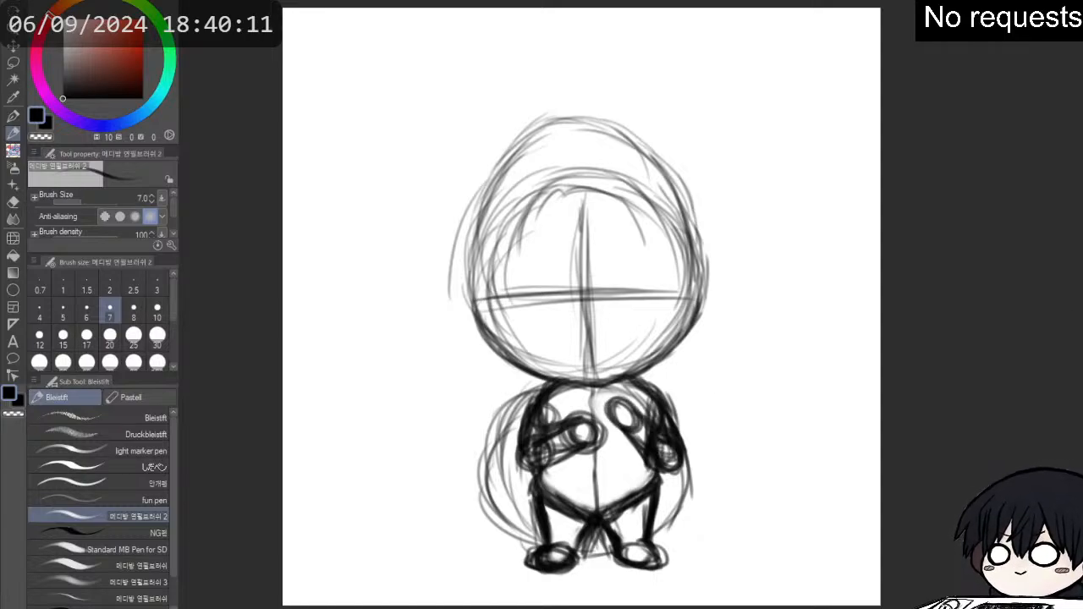
# - Sketch a long sword running diagonally from left of the head across the torso to beside the right foot, with a small oval guard
pyautogui.moveTo(435, 262); pyautogui.dragTo(476, 342)
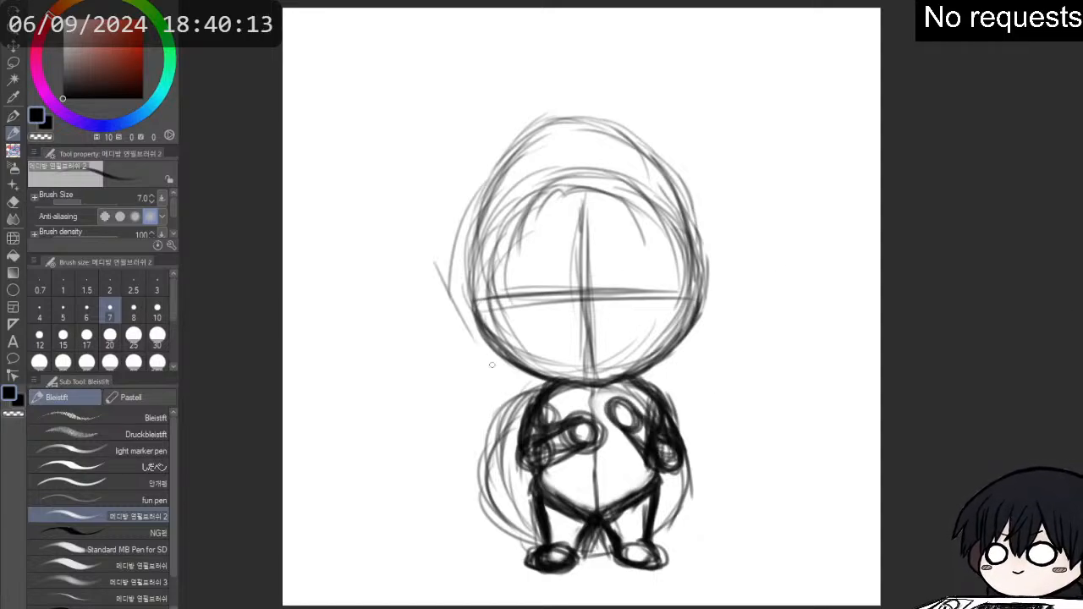
pyautogui.moveTo(438, 281); pyautogui.dragTo(505, 381)
pyautogui.moveTo(433, 262); pyautogui.dragTo(525, 403)
pyautogui.moveTo(484, 332)
pyautogui.mouseDown()
pyautogui.moveTo(528, 369)
pyautogui.moveTo(491, 412)
pyautogui.mouseUp()
pyautogui.moveTo(525, 373)
pyautogui.mouseDown()
pyautogui.moveTo(488, 400)
pyautogui.moveTo(557, 426)
pyautogui.moveTo(623, 492)
pyautogui.mouseUp()
pyautogui.moveTo(584, 452); pyautogui.dragTo(643, 492)
pyautogui.moveTo(656, 501); pyautogui.dragTo(699, 530)
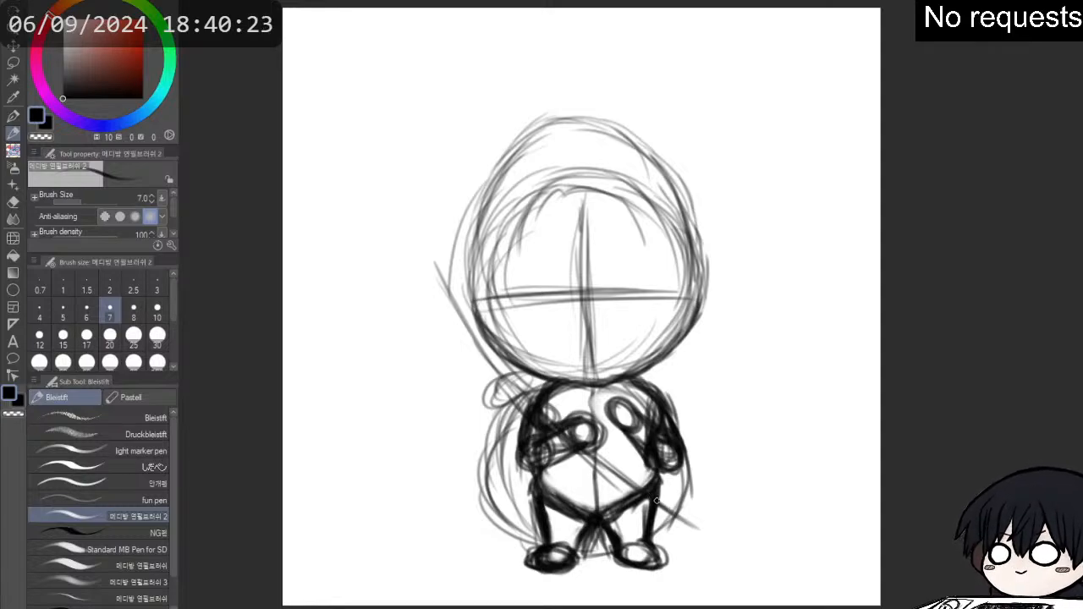
pyautogui.moveTo(656, 501)
pyautogui.mouseDown()
pyautogui.moveTo(700, 538)
pyautogui.moveTo(697, 516)
pyautogui.moveTo(685, 532)
pyautogui.moveTo(702, 537)
pyautogui.mouseUp()
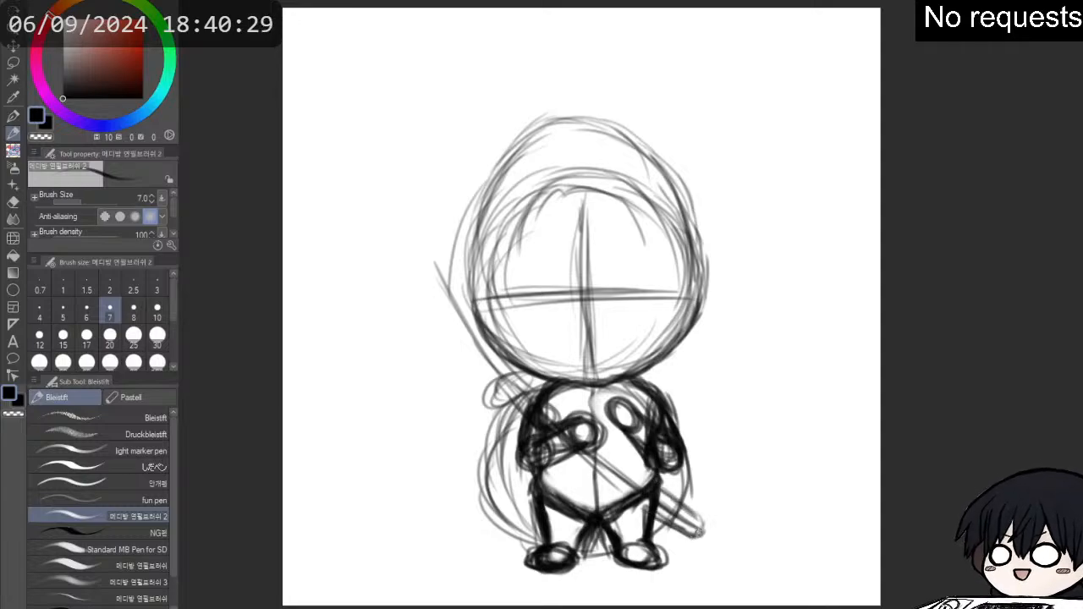
# - Reinforce both long edges of the sword across the torso and add shading strokes between the guard and the left hand
pyautogui.moveTo(658, 483); pyautogui.dragTo(702, 525)
pyautogui.moveTo(618, 457); pyautogui.dragTo(648, 482)
pyautogui.moveTo(593, 444)
pyautogui.mouseDown()
pyautogui.moveTo(641, 485)
pyautogui.moveTo(634, 479)
pyautogui.mouseUp()
pyautogui.moveTo(550, 403); pyautogui.dragTo(587, 442)
pyautogui.moveTo(524, 377); pyautogui.dragTo(559, 420)
pyautogui.moveTo(506, 362); pyautogui.dragTo(552, 422)
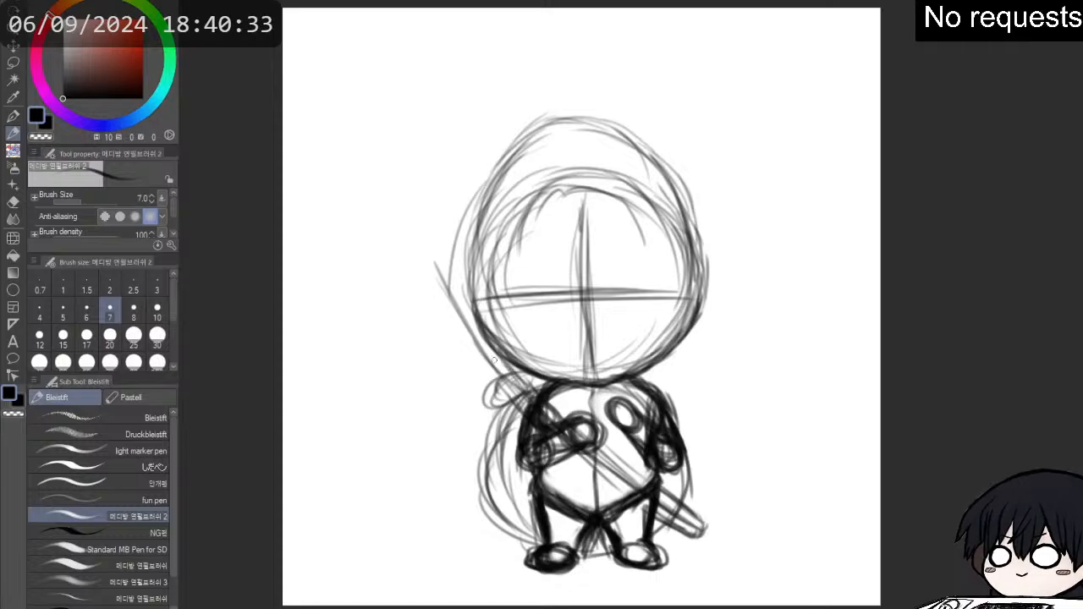
pyautogui.moveTo(491, 381); pyautogui.dragTo(591, 479)
pyautogui.moveTo(543, 445)
pyautogui.mouseDown()
pyautogui.moveTo(648, 513)
pyautogui.moveTo(594, 476)
pyautogui.mouseUp()
pyautogui.moveTo(501, 384)
pyautogui.mouseDown()
pyautogui.moveTo(524, 412)
pyautogui.moveTo(520, 423)
pyautogui.mouseUp()
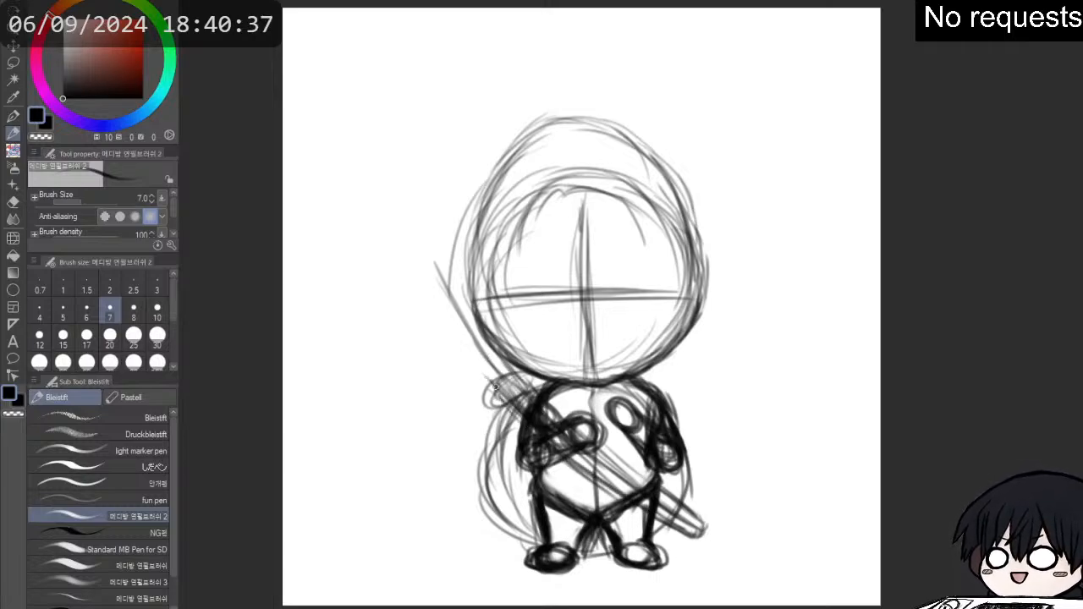
# - Redraw the sword guard as a darker, wider oval beside the left shoulder and start a second edge for the handle
pyautogui.moveTo(499, 366)
pyautogui.mouseDown()
pyautogui.moveTo(521, 391)
pyautogui.moveTo(491, 381)
pyautogui.moveTo(476, 393)
pyautogui.moveTo(492, 389)
pyautogui.moveTo(474, 334)
pyautogui.mouseUp()
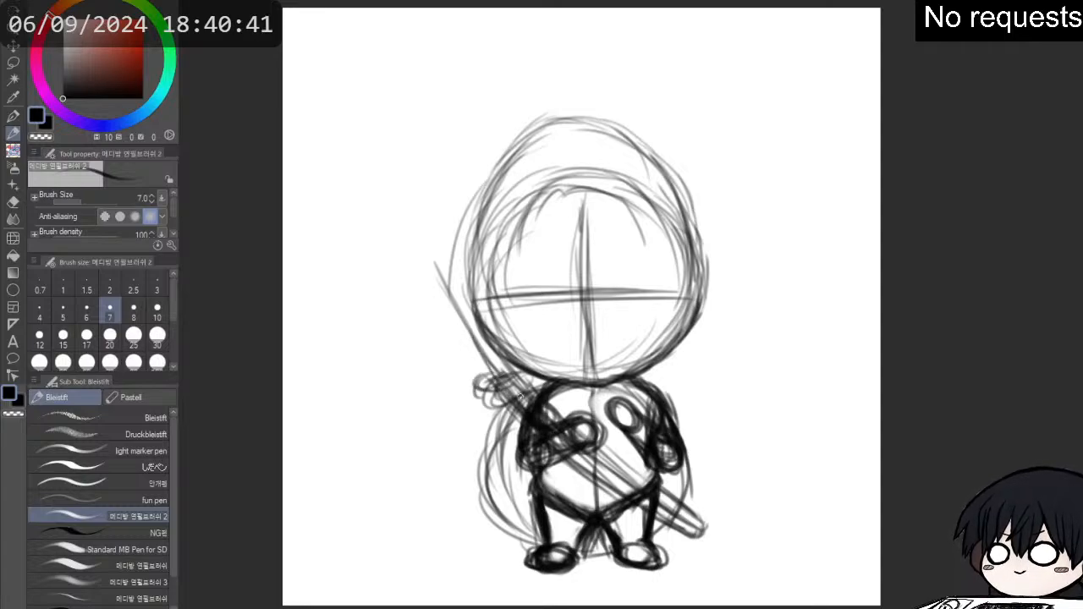
pyautogui.moveTo(518, 396); pyautogui.dragTo(450, 303)
pyautogui.moveTo(471, 350)
pyautogui.mouseDown()
pyautogui.moveTo(417, 253)
pyautogui.moveTo(513, 377)
pyautogui.moveTo(476, 396)
pyautogui.moveTo(521, 374)
pyautogui.moveTo(470, 385)
pyautogui.moveTo(487, 398)
pyautogui.moveTo(506, 365)
pyautogui.moveTo(467, 386)
pyautogui.moveTo(509, 378)
pyautogui.moveTo(533, 398)
pyautogui.mouseUp()
pyautogui.moveTo(501, 386)
pyautogui.mouseDown()
pyautogui.moveTo(523, 417)
pyautogui.moveTo(533, 400)
pyautogui.mouseUp()
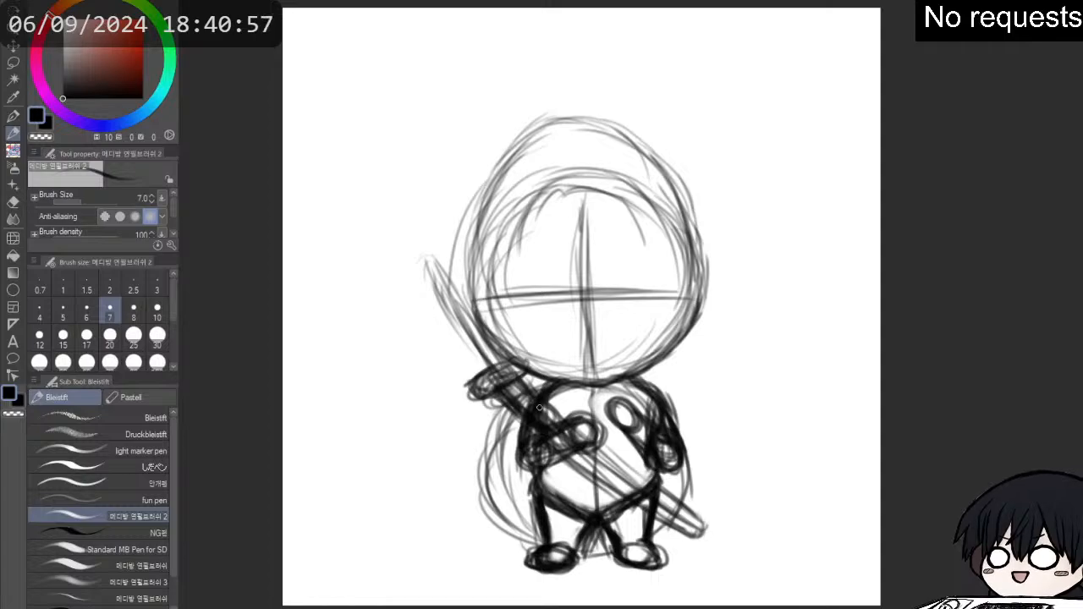
# - Widen the sword handle beside the head, close its upper end, and thicken both of its edges
pyautogui.moveTo(466, 342); pyautogui.dragTo(418, 269)
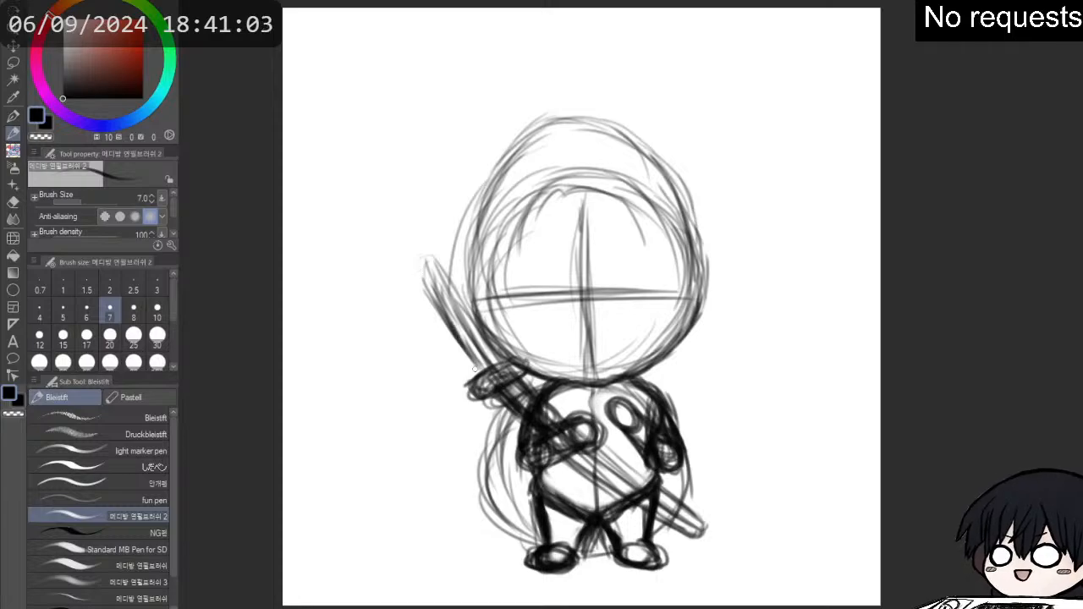
pyautogui.moveTo(449, 325)
pyautogui.mouseDown()
pyautogui.moveTo(422, 254)
pyautogui.moveTo(432, 264)
pyautogui.moveTo(441, 254)
pyautogui.moveTo(505, 358)
pyautogui.moveTo(444, 253)
pyautogui.moveTo(430, 260)
pyautogui.moveTo(430, 282)
pyautogui.moveTo(445, 316)
pyautogui.mouseUp()
pyautogui.moveTo(430, 273); pyautogui.dragTo(481, 371)
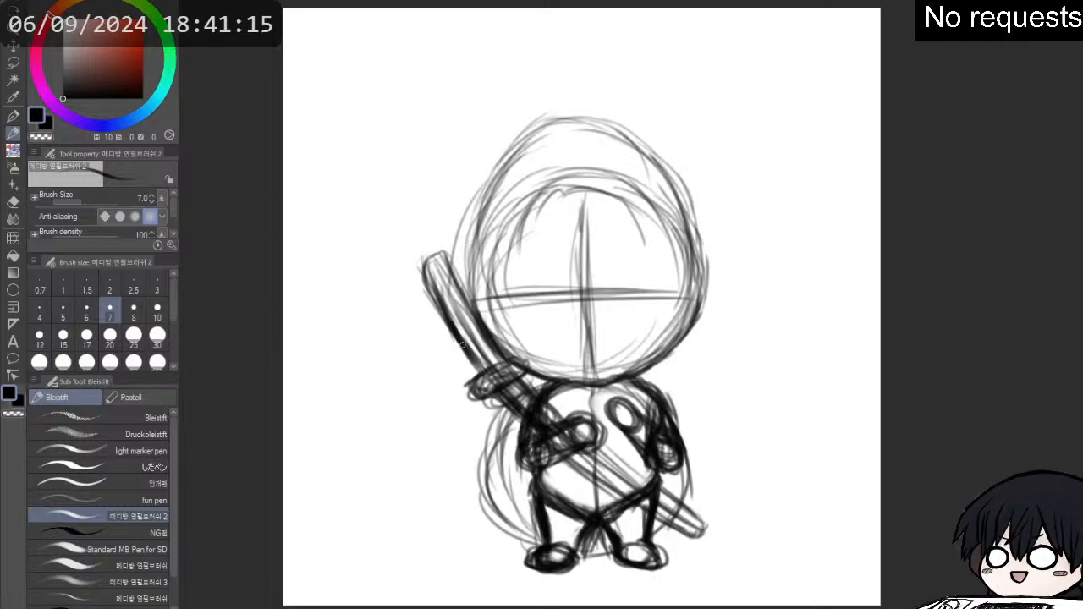
pyautogui.moveTo(421, 265)
pyautogui.mouseDown()
pyautogui.moveTo(438, 303)
pyautogui.moveTo(433, 267)
pyautogui.moveTo(511, 354)
pyautogui.mouseUp()
pyautogui.moveTo(471, 295); pyautogui.dragTo(526, 367)
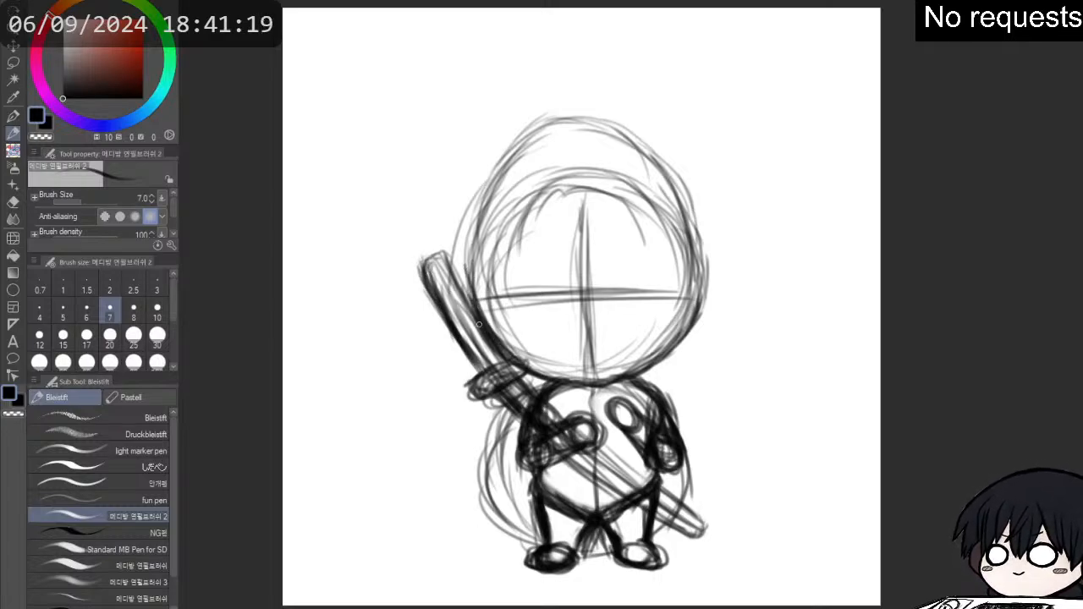
# - Add a small ear to the head's right side and darken the jawline, mirroring the canvas view to check the shape
pyautogui.moveTo(484, 325)
pyautogui.mouseDown()
pyautogui.moveTo(502, 354)
pyautogui.moveTo(603, 387)
pyautogui.moveTo(593, 392)
pyautogui.moveTo(627, 380)
pyautogui.moveTo(684, 328)
pyautogui.moveTo(694, 314)
pyautogui.moveTo(676, 287)
pyautogui.moveTo(706, 313)
pyautogui.mouseUp()
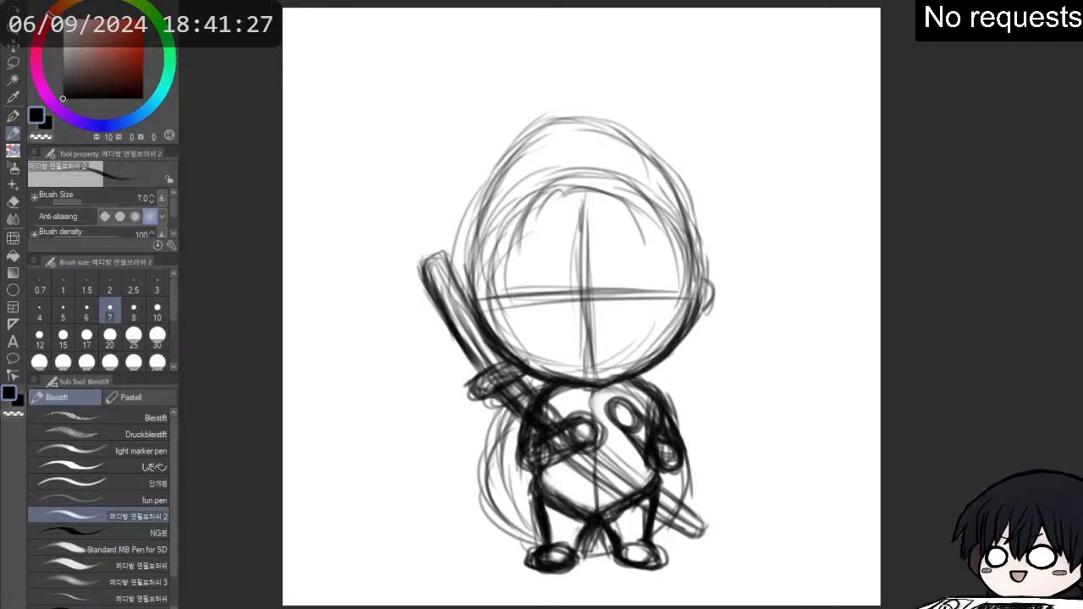
pyautogui.press('h')
pyautogui.scroll(1, 609, 470)
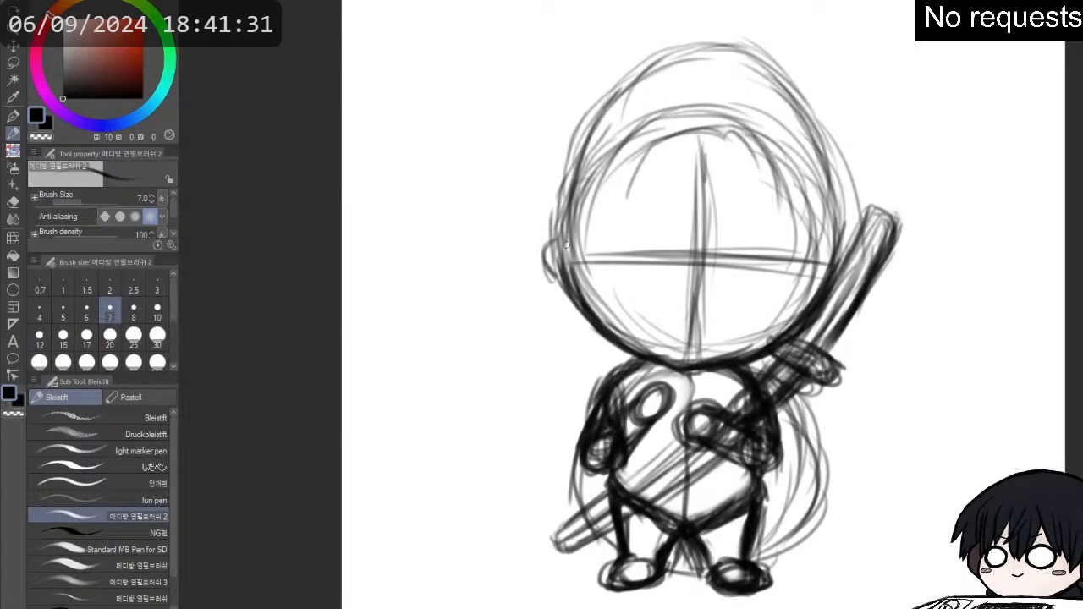
pyautogui.moveTo(566, 245)
pyautogui.mouseDown()
pyautogui.moveTo(571, 270)
pyautogui.moveTo(617, 324)
pyautogui.mouseUp()
pyautogui.moveTo(570, 272); pyautogui.dragTo(641, 350)
pyautogui.moveTo(565, 292); pyautogui.dragTo(664, 359)
pyautogui.moveTo(586, 315)
pyautogui.mouseDown()
pyautogui.moveTo(684, 362)
pyautogui.moveTo(688, 254)
pyautogui.mouseUp()
# - Erase the middle of the face's guide cross and redraw the vertical centre line slightly farther from the sword
pyautogui.press('e')
pyautogui.moveTo(712, 341)
pyautogui.mouseDown()
pyautogui.moveTo(695, 257)
pyautogui.moveTo(708, 311)
pyautogui.moveTo(711, 147)
pyautogui.moveTo(711, 234)
pyautogui.mouseUp()
pyautogui.press('p')
pyautogui.moveTo(688, 144); pyautogui.dragTo(692, 338)
pyautogui.moveTo(691, 254); pyautogui.dragTo(690, 359)
pyautogui.moveTo(688, 138); pyautogui.dragTo(701, 255)
# - Redraw the face circle's sword-side contour slightly inward, erasing the old outer line, and darken the circle's upper arc
pyautogui.moveTo(766, 338); pyautogui.dragTo(814, 219)
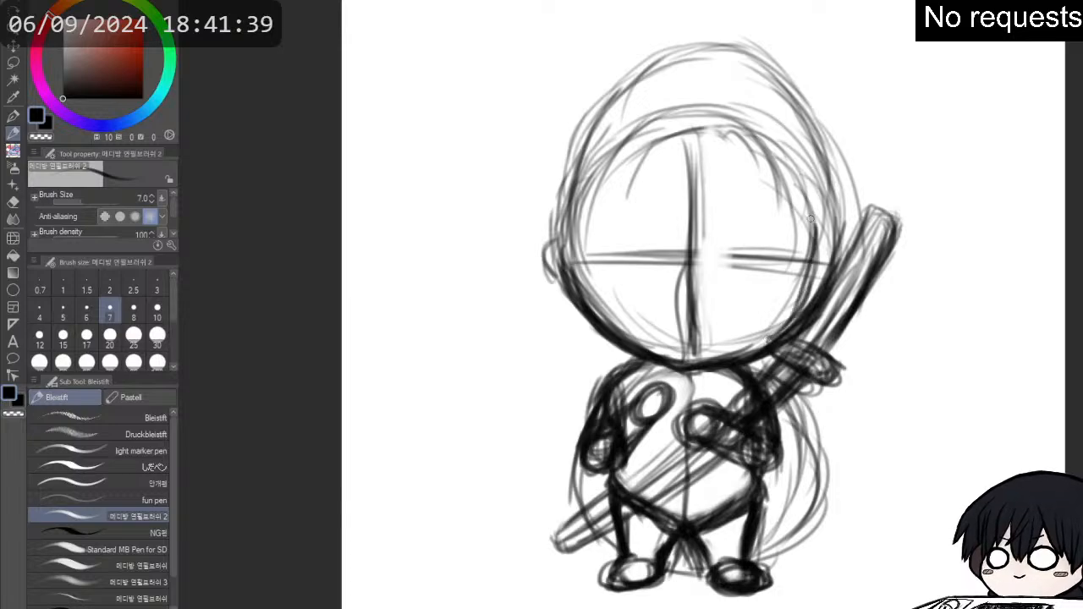
pyautogui.moveTo(812, 305); pyautogui.dragTo(797, 186)
pyautogui.press('e')
pyautogui.moveTo(812, 318)
pyautogui.mouseDown()
pyautogui.moveTo(795, 337)
pyautogui.moveTo(835, 276)
pyautogui.mouseUp()
pyautogui.moveTo(840, 264); pyautogui.dragTo(804, 334)
pyautogui.moveTo(814, 296); pyautogui.dragTo(792, 338)
pyautogui.press('p')
pyautogui.moveTo(817, 266)
pyautogui.mouseDown()
pyautogui.moveTo(797, 322)
pyautogui.moveTo(743, 359)
pyautogui.mouseUp()
pyautogui.moveTo(784, 325)
pyautogui.mouseDown()
pyautogui.moveTo(722, 365)
pyautogui.moveTo(731, 364)
pyautogui.mouseUp()
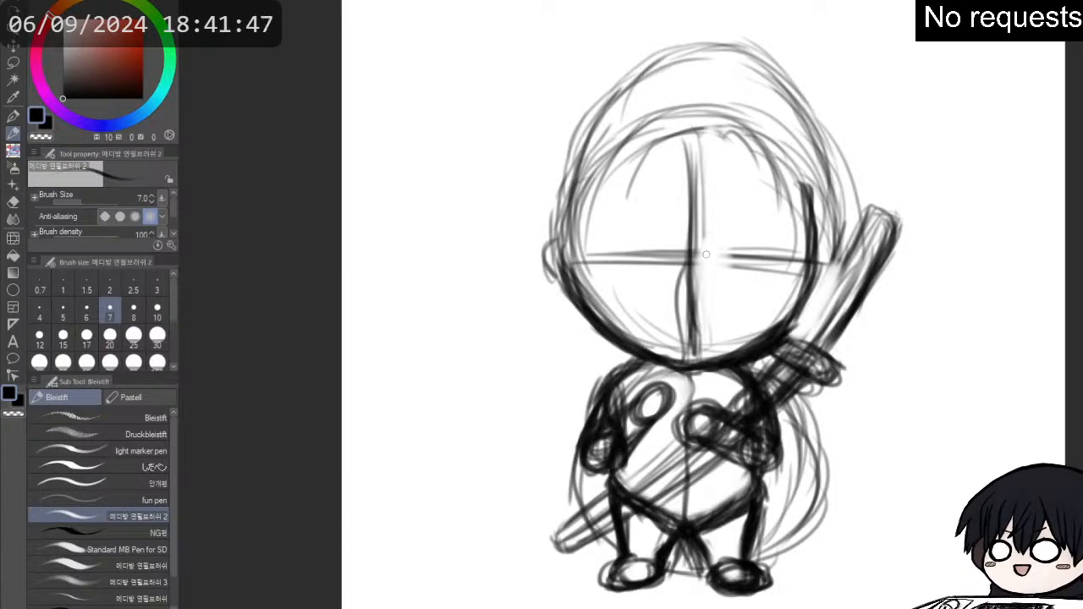
pyautogui.moveTo(801, 260)
pyautogui.mouseDown()
pyautogui.moveTo(805, 229)
pyautogui.moveTo(819, 240)
pyautogui.moveTo(810, 200)
pyautogui.moveTo(715, 113)
pyautogui.moveTo(635, 121)
pyautogui.moveTo(595, 173)
pyautogui.mouseUp()
pyautogui.moveTo(559, 208)
pyautogui.mouseDown()
pyautogui.moveTo(657, 125)
pyautogui.moveTo(721, 122)
pyautogui.moveTo(779, 152)
pyautogui.moveTo(803, 200)
pyautogui.moveTo(802, 186)
pyautogui.moveTo(709, 104)
pyautogui.moveTo(758, 129)
pyautogui.moveTo(674, 117)
pyautogui.moveTo(605, 162)
pyautogui.mouseUp()
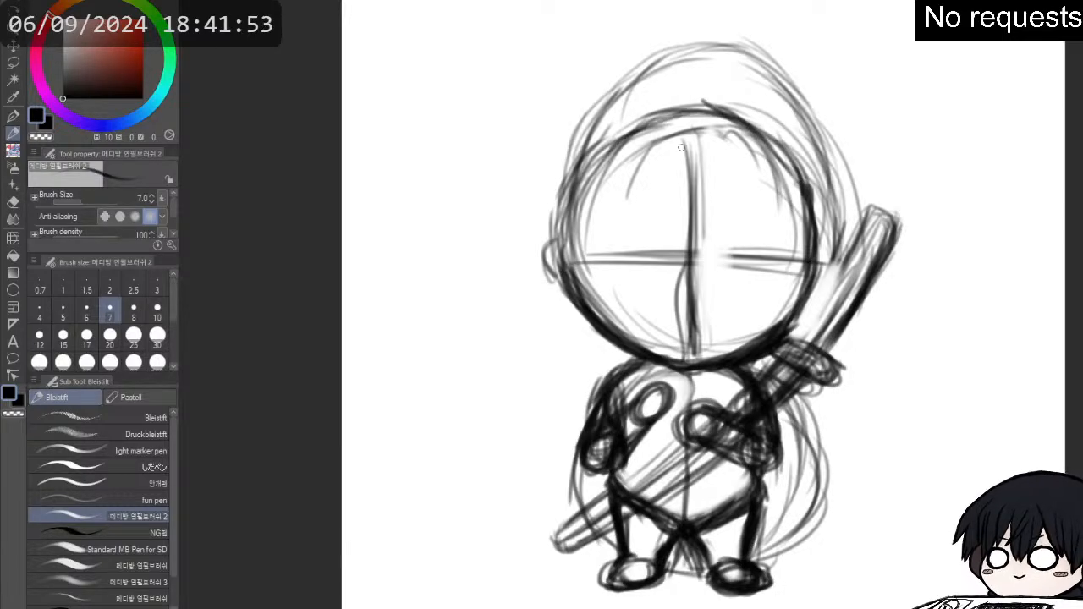
# - Redraw the face's vertical guide line up to the circle's top and complete the horizontal guide line across the full face
pyautogui.moveTo(690, 108); pyautogui.dragTo(699, 355)
pyautogui.moveTo(582, 259); pyautogui.dragTo(724, 254)
pyautogui.moveTo(629, 255); pyautogui.dragTo(801, 264)
pyautogui.moveTo(801, 257)
pyautogui.mouseDown()
pyautogui.moveTo(582, 259)
pyautogui.moveTo(770, 255)
pyautogui.mouseUp()
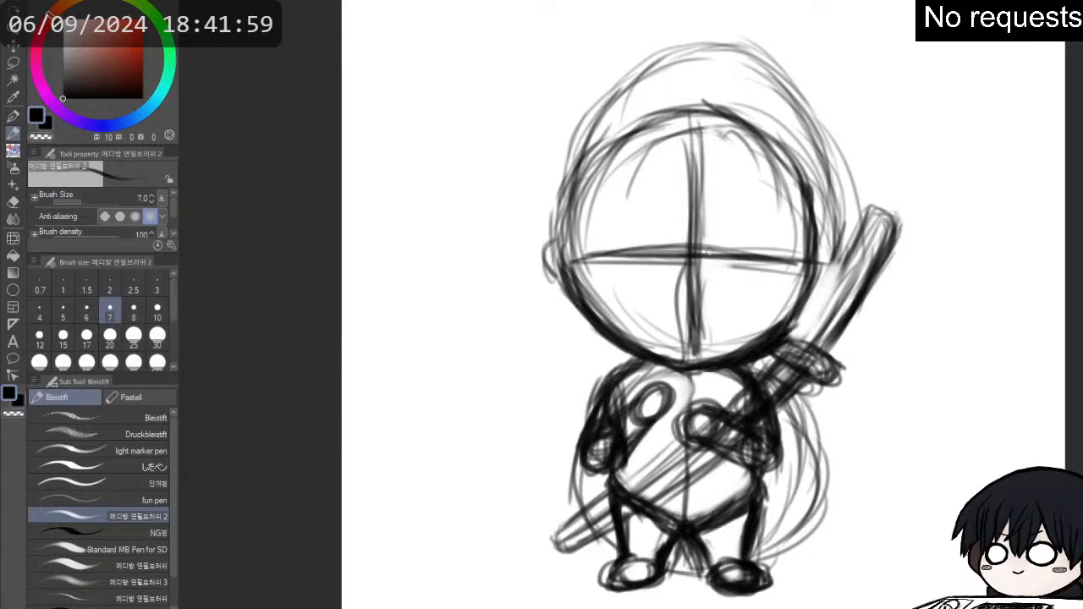
pyautogui.moveTo(702, 256)
pyautogui.mouseDown()
pyautogui.moveTo(807, 258)
pyautogui.moveTo(559, 259)
pyautogui.moveTo(563, 267)
pyautogui.mouseUp()
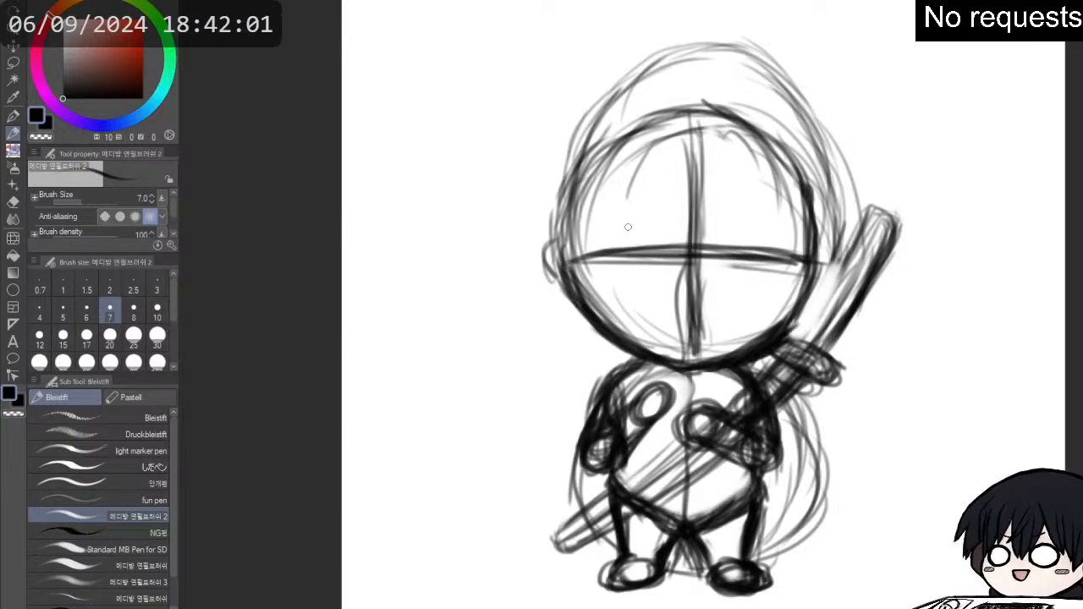
# - Darken the large outer skull arc above the face circle and build up its sides down to the horizontal guide line
pyautogui.moveTo(574, 203)
pyautogui.mouseDown()
pyautogui.moveTo(577, 123)
pyautogui.moveTo(555, 210)
pyautogui.moveTo(615, 81)
pyautogui.moveTo(636, 64)
pyautogui.moveTo(621, 126)
pyautogui.moveTo(625, 96)
pyautogui.moveTo(737, 77)
pyautogui.moveTo(728, 42)
pyautogui.moveTo(763, 75)
pyautogui.moveTo(817, 202)
pyautogui.mouseUp()
pyautogui.moveTo(790, 110)
pyautogui.mouseDown()
pyautogui.moveTo(828, 254)
pyautogui.moveTo(791, 136)
pyautogui.moveTo(805, 145)
pyautogui.moveTo(741, 61)
pyautogui.moveTo(575, 93)
pyautogui.mouseUp()
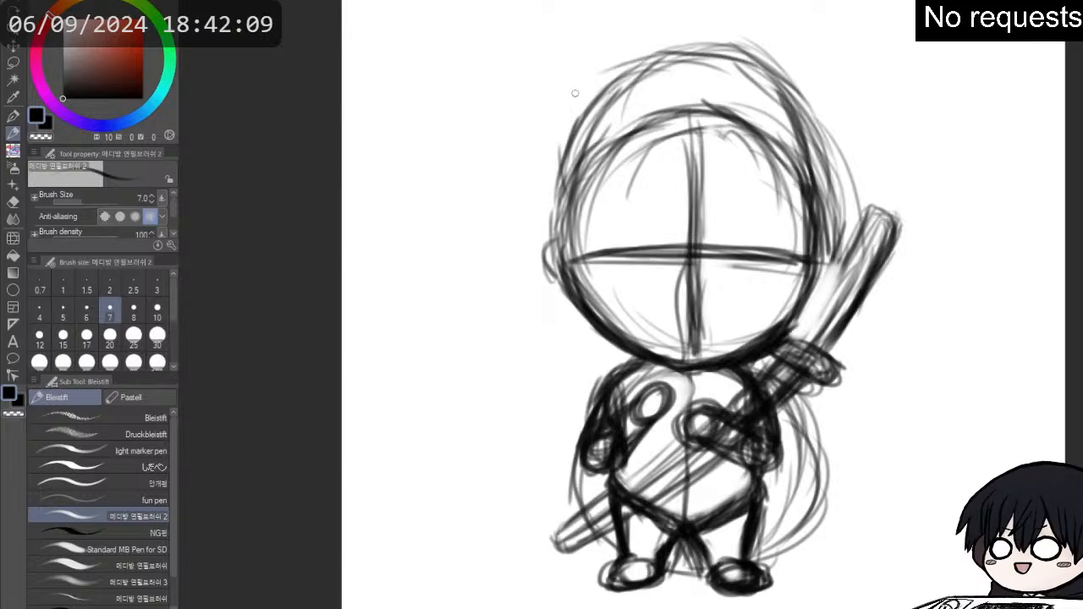
pyautogui.moveTo(573, 198)
pyautogui.mouseDown()
pyautogui.moveTo(564, 135)
pyautogui.moveTo(575, 194)
pyautogui.moveTo(579, 133)
pyautogui.moveTo(630, 91)
pyautogui.moveTo(717, 51)
pyautogui.mouseUp()
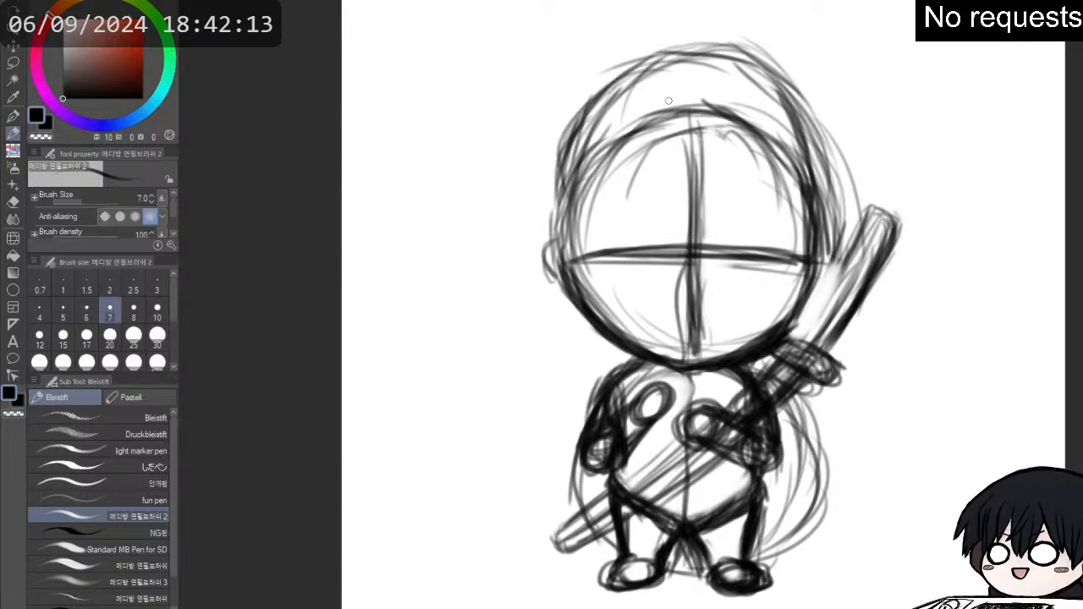
pyautogui.moveTo(651, 67)
pyautogui.mouseDown()
pyautogui.moveTo(706, 56)
pyautogui.moveTo(769, 93)
pyautogui.moveTo(825, 275)
pyautogui.mouseUp()
pyautogui.moveTo(818, 224)
pyautogui.mouseDown()
pyautogui.moveTo(785, 338)
pyautogui.moveTo(811, 271)
pyautogui.mouseUp()
pyautogui.moveTo(567, 268)
pyautogui.mouseDown()
pyautogui.moveTo(604, 330)
pyautogui.moveTo(689, 367)
pyautogui.moveTo(684, 241)
pyautogui.moveTo(694, 279)
pyautogui.moveTo(696, 148)
pyautogui.mouseUp()
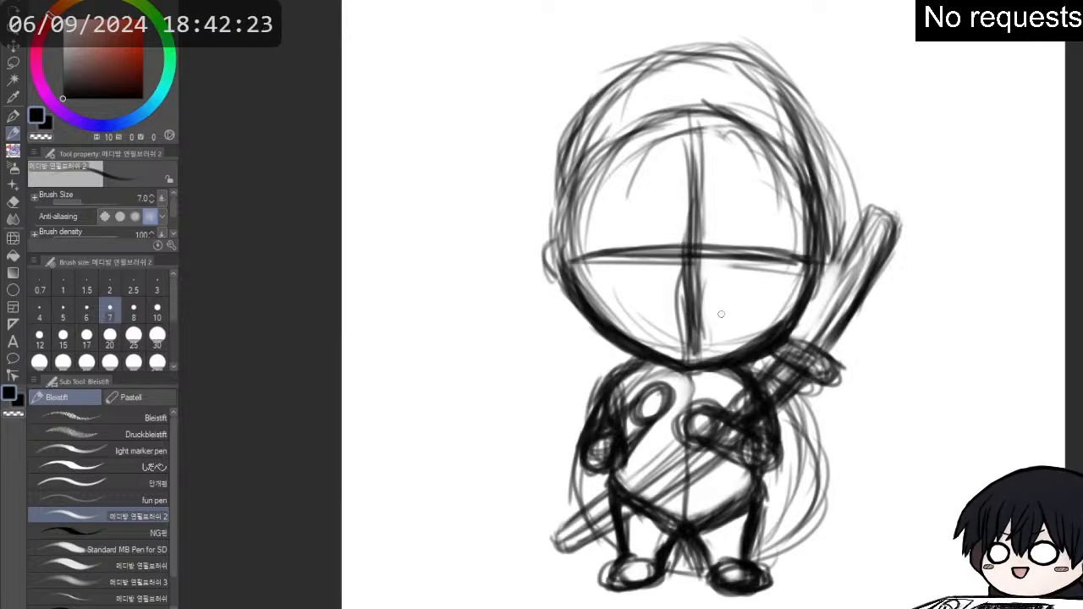
# - Reinforce the chin and the torso's outline, and erase the leftover body construction circle on both sides of the figure
pyautogui.moveTo(643, 358); pyautogui.dragTo(666, 362)
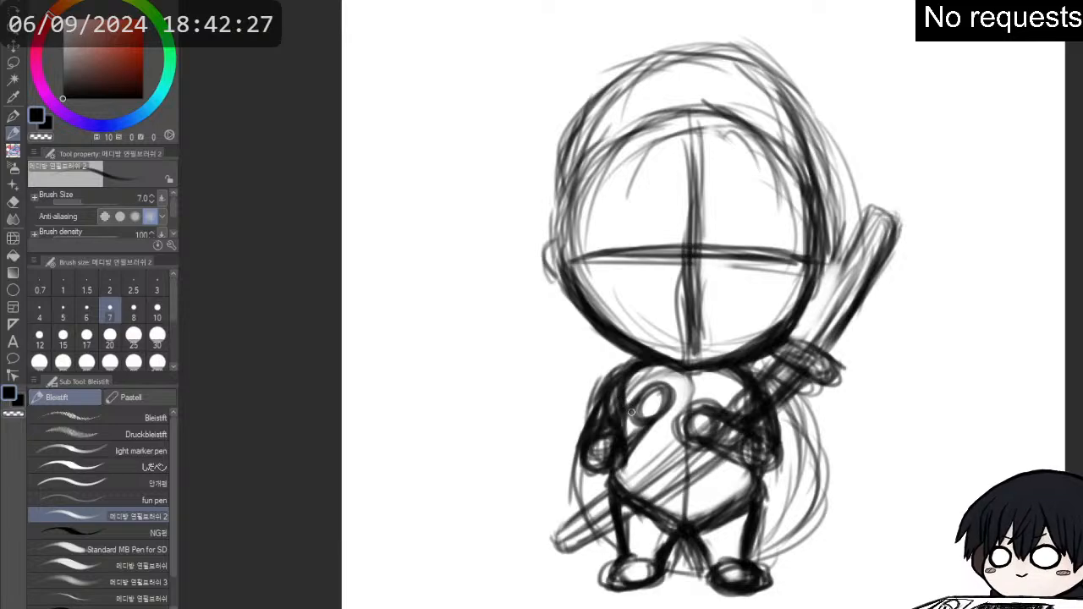
pyautogui.moveTo(617, 392)
pyautogui.mouseDown()
pyautogui.moveTo(611, 479)
pyautogui.moveTo(633, 508)
pyautogui.moveTo(697, 535)
pyautogui.moveTo(746, 510)
pyautogui.moveTo(766, 472)
pyautogui.moveTo(764, 485)
pyautogui.moveTo(721, 501)
pyautogui.mouseUp()
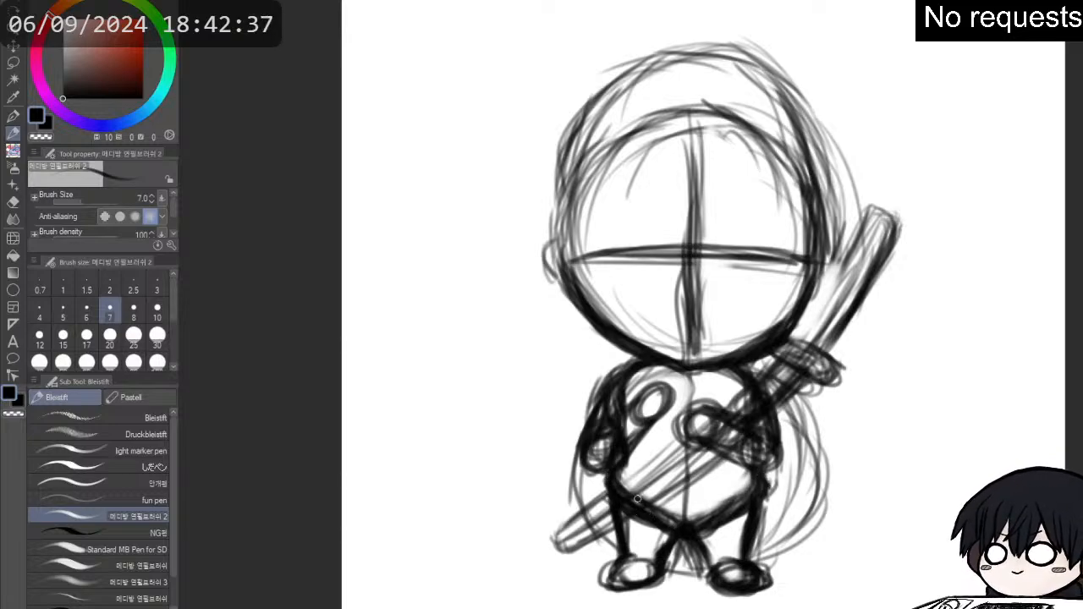
pyautogui.press('e')
pyautogui.moveTo(590, 487)
pyautogui.mouseDown()
pyautogui.moveTo(587, 505)
pyautogui.moveTo(568, 481)
pyautogui.mouseUp()
pyautogui.moveTo(763, 432)
pyautogui.mouseDown()
pyautogui.moveTo(805, 427)
pyautogui.moveTo(794, 410)
pyautogui.moveTo(817, 461)
pyautogui.moveTo(810, 496)
pyautogui.moveTo(781, 542)
pyautogui.moveTo(811, 503)
pyautogui.moveTo(814, 440)
pyautogui.mouseUp()
pyautogui.press('p')
pyautogui.press('p')
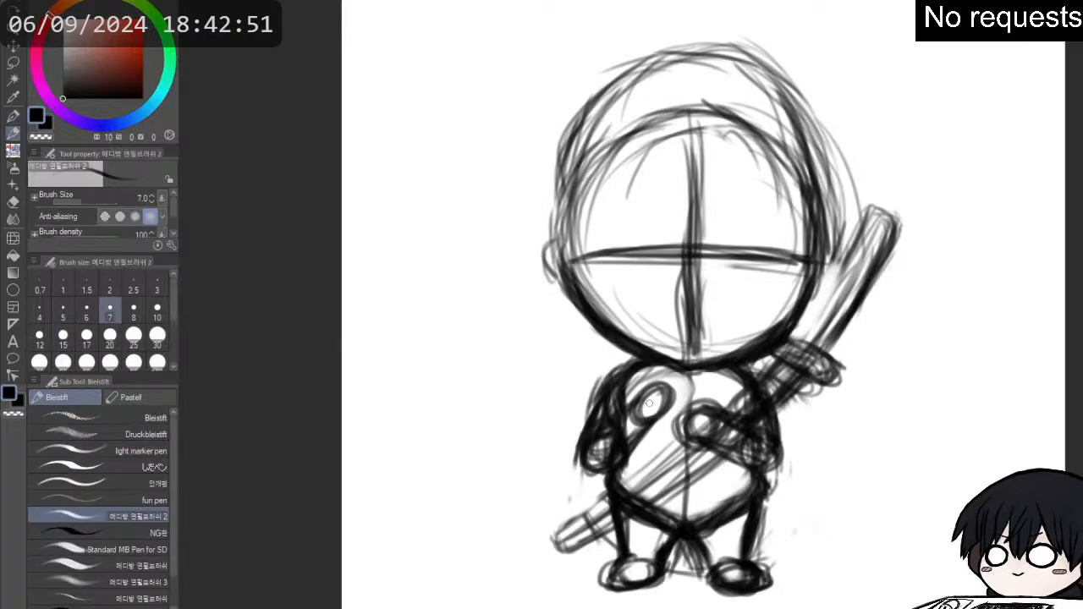
# - Erase the oval hand on the ear-side arm, redraw it as a round fist, and darken the sword-holding hand and forearm
pyautogui.press('e')
pyautogui.moveTo(650, 406)
pyautogui.mouseDown()
pyautogui.moveTo(665, 410)
pyautogui.moveTo(637, 408)
pyautogui.moveTo(640, 376)
pyautogui.mouseUp()
pyautogui.press('p')
pyautogui.press('p')
pyautogui.moveTo(624, 426)
pyautogui.mouseDown()
pyautogui.moveTo(663, 406)
pyautogui.moveTo(656, 388)
pyautogui.moveTo(695, 407)
pyautogui.mouseUp()
pyautogui.moveTo(705, 443)
pyautogui.mouseDown()
pyautogui.moveTo(711, 423)
pyautogui.moveTo(694, 457)
pyautogui.moveTo(764, 446)
pyautogui.moveTo(763, 463)
pyautogui.moveTo(765, 450)
pyautogui.mouseUp()
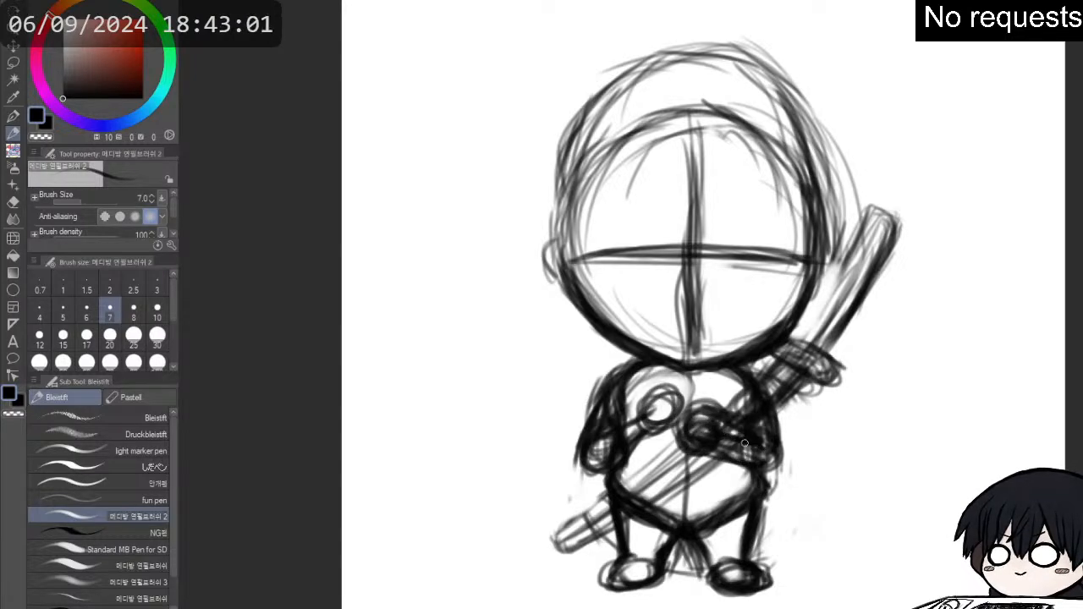
pyautogui.moveTo(655, 420)
pyautogui.mouseDown()
pyautogui.moveTo(677, 408)
pyautogui.moveTo(633, 405)
pyautogui.moveTo(609, 427)
pyautogui.moveTo(668, 422)
pyautogui.mouseUp()
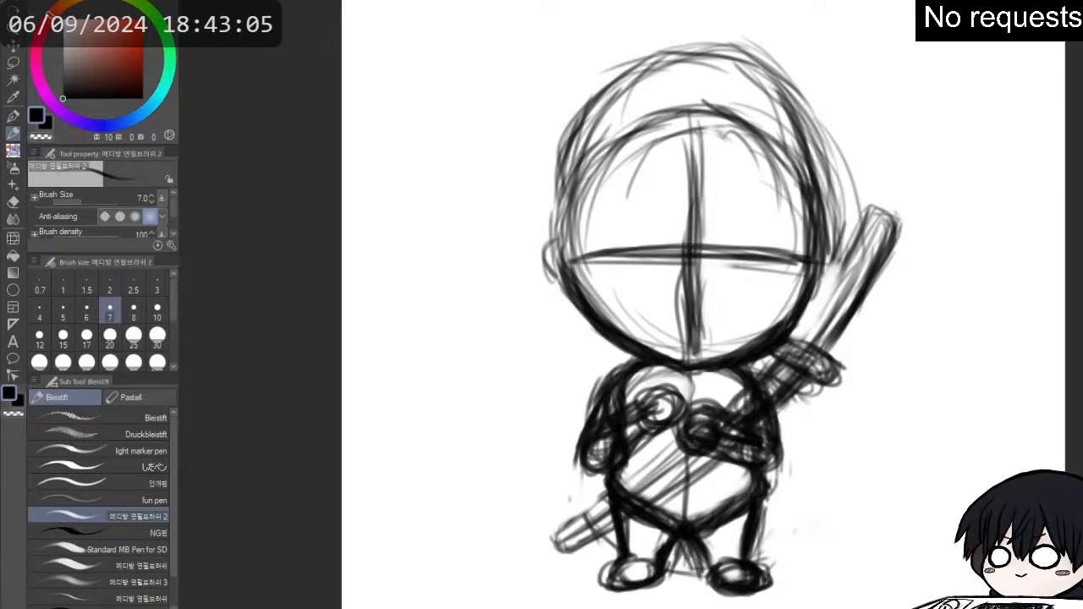
# - Flip the canvas view back and draw two thick oval eye outlines on the horizontal guide line over the faded sketch
pyautogui.press('h')
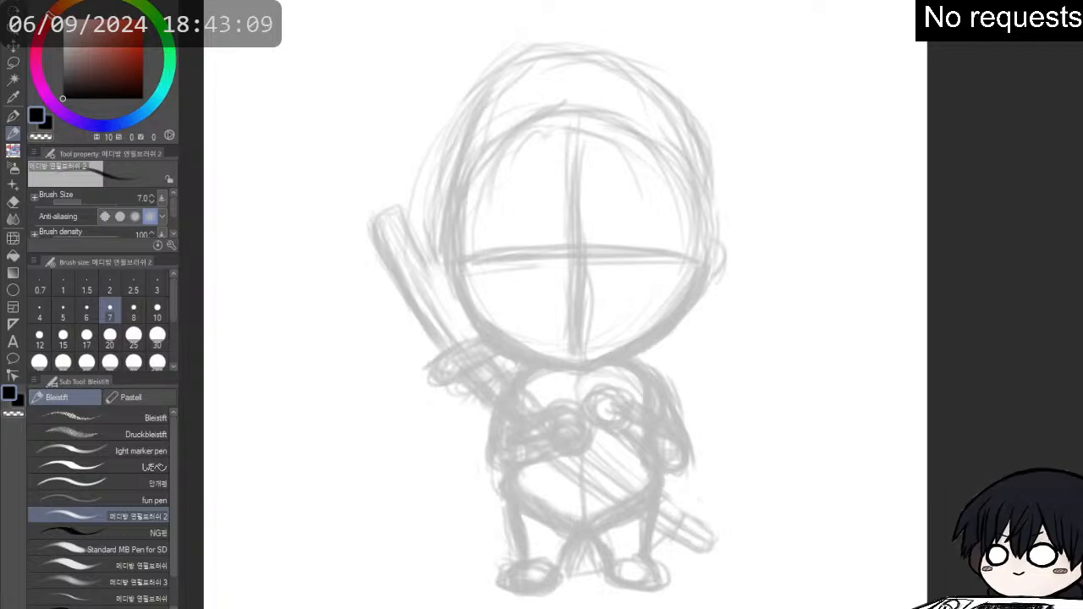
pyautogui.moveTo(624, 225)
pyautogui.mouseDown()
pyautogui.moveTo(645, 227)
pyautogui.moveTo(620, 268)
pyautogui.moveTo(653, 221)
pyautogui.moveTo(669, 257)
pyautogui.moveTo(633, 271)
pyautogui.mouseUp()
pyautogui.moveTo(493, 243)
pyautogui.mouseDown()
pyautogui.moveTo(559, 248)
pyautogui.moveTo(519, 269)
pyautogui.moveTo(496, 229)
pyautogui.moveTo(546, 229)
pyautogui.moveTo(508, 267)
pyautogui.moveTo(550, 254)
pyautogui.moveTo(516, 222)
pyautogui.moveTo(503, 254)
pyautogui.mouseUp()
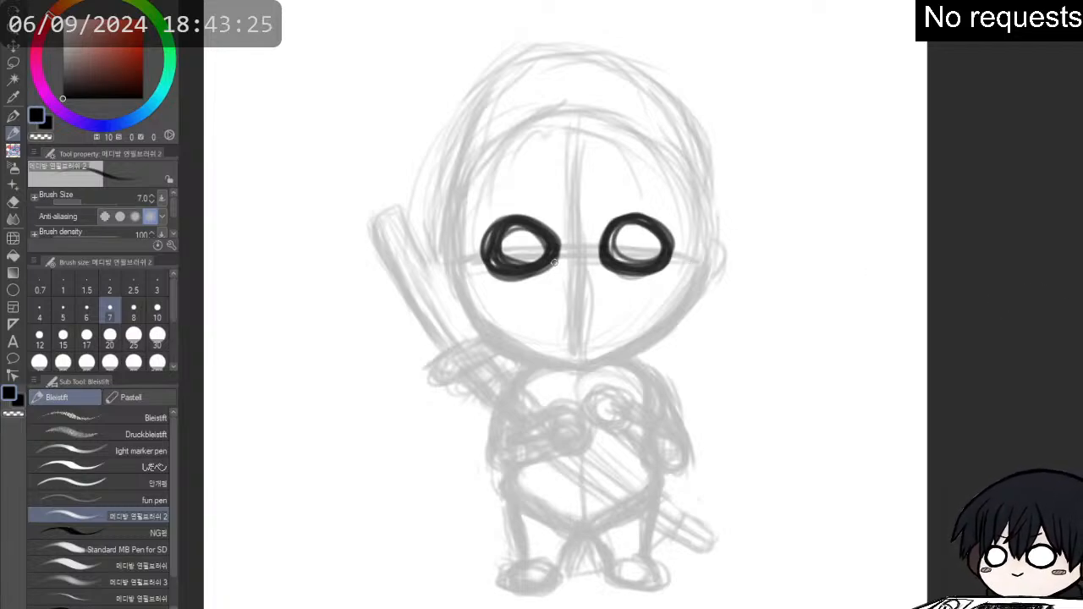
# - Draw a short flat mouth on the vertical guide line, tidy its edge with the eraser, and add two slanted eyebrows above the eyes
pyautogui.moveTo(574, 280); pyautogui.dragTo(581, 281)
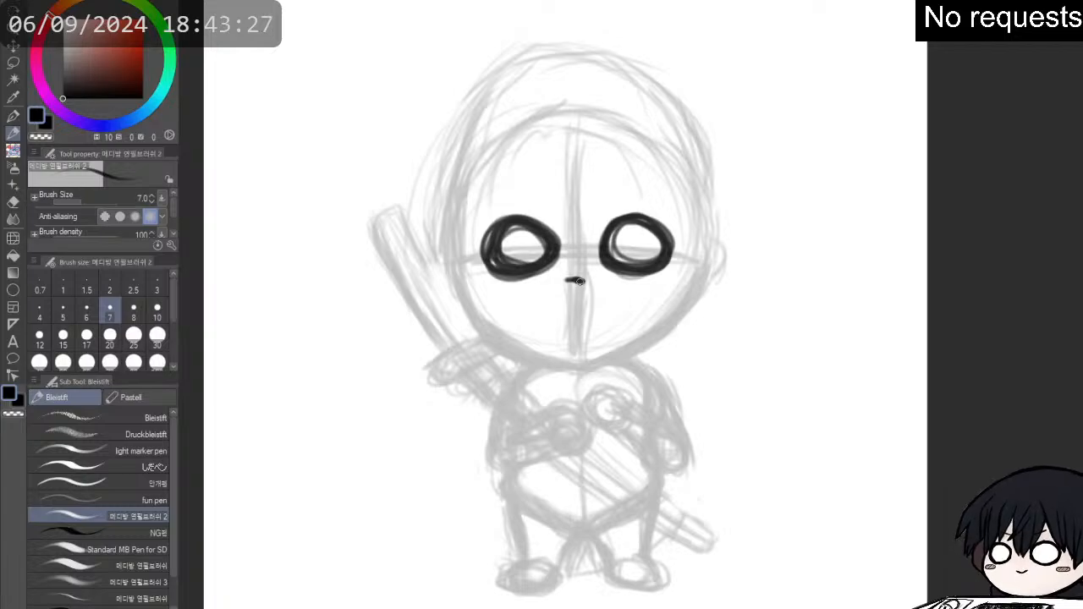
pyautogui.moveTo(623, 168); pyautogui.dragTo(637, 170)
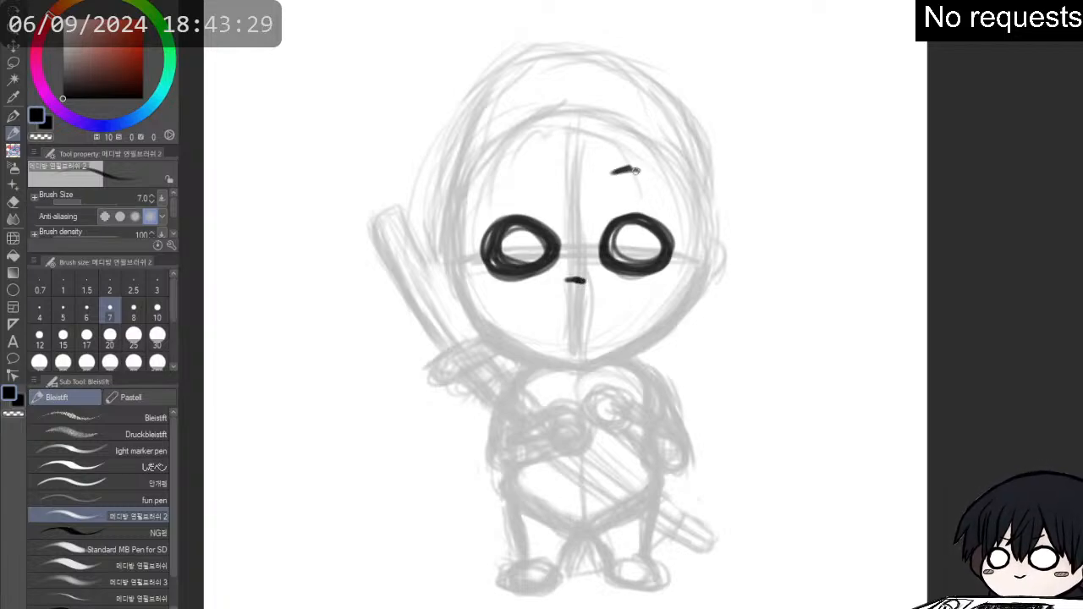
pyautogui.moveTo(532, 175)
pyautogui.mouseDown()
pyautogui.moveTo(550, 178)
pyautogui.moveTo(525, 175)
pyautogui.mouseUp()
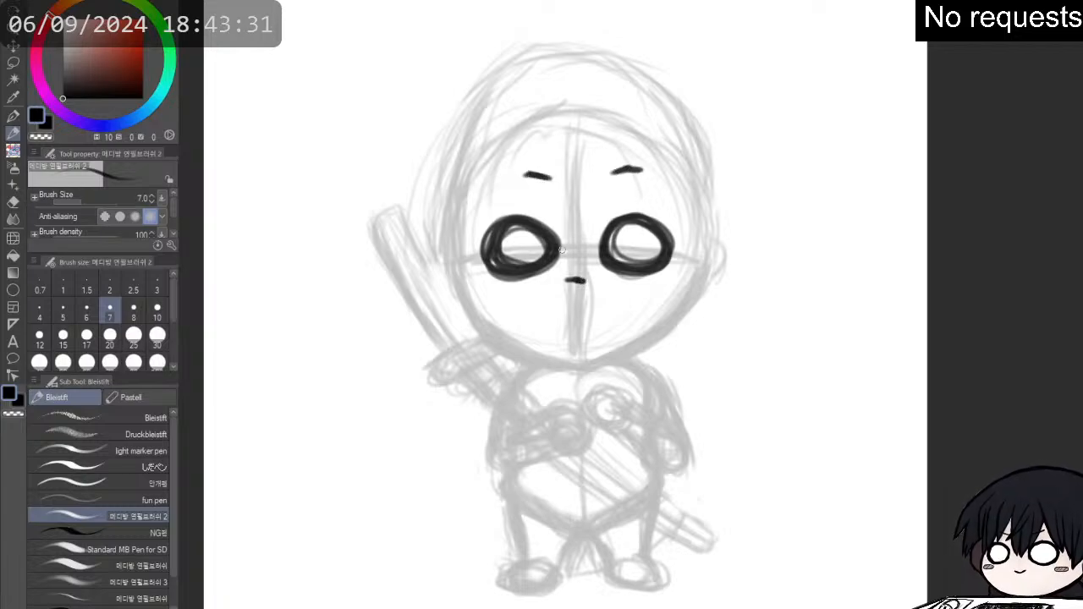
pyautogui.press('e')
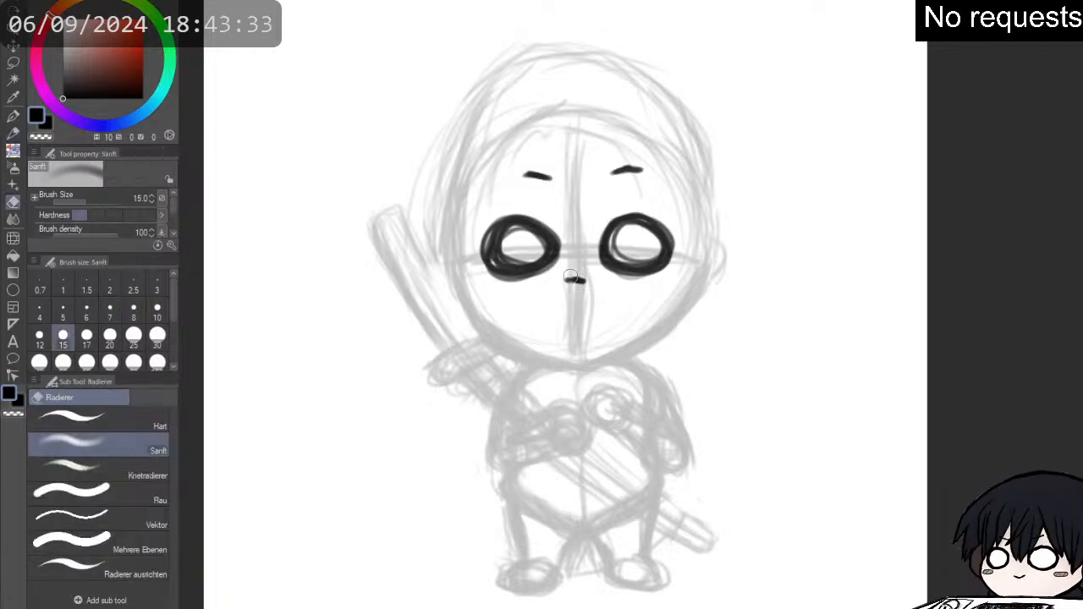
pyautogui.moveTo(584, 278)
pyautogui.mouseDown()
pyautogui.moveTo(573, 280)
pyautogui.moveTo(584, 277)
pyautogui.mouseUp()
pyautogui.press('p')
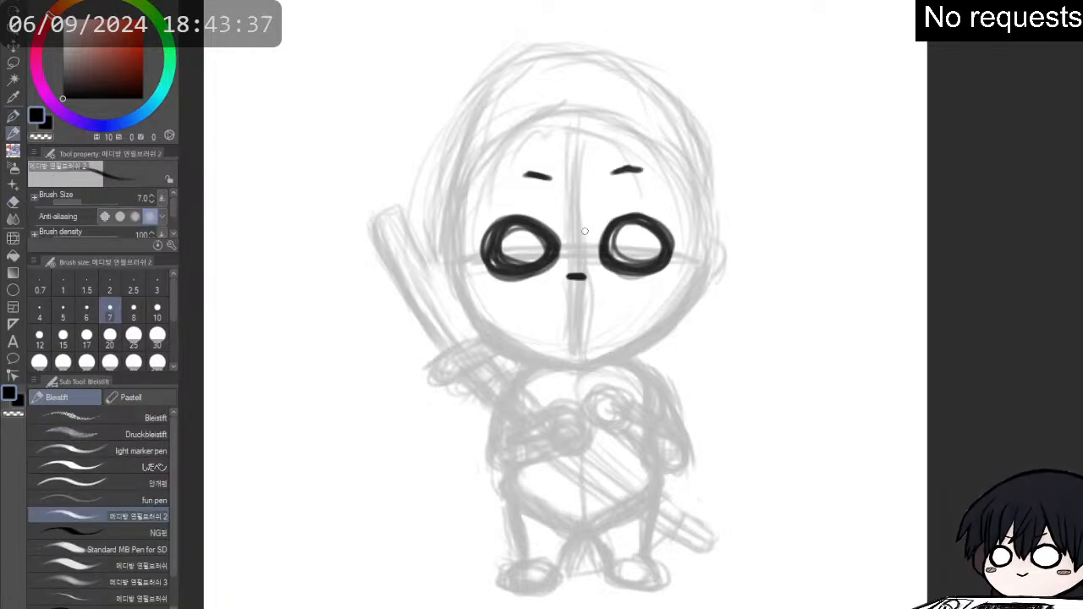
pyautogui.moveTo(640, 168); pyautogui.dragTo(610, 175)
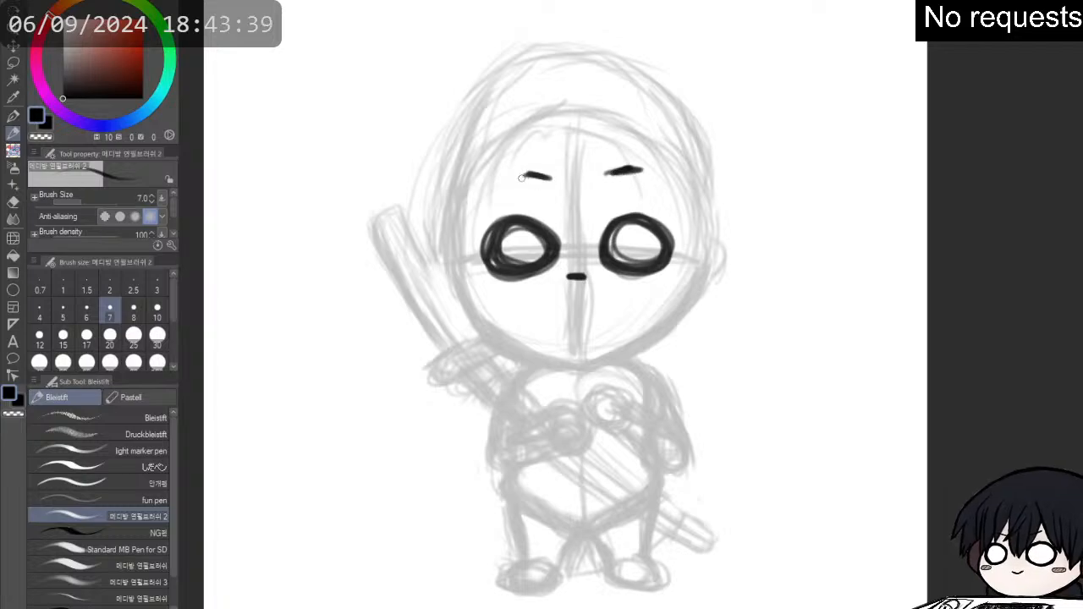
pyautogui.moveTo(520, 170); pyautogui.dragTo(529, 175)
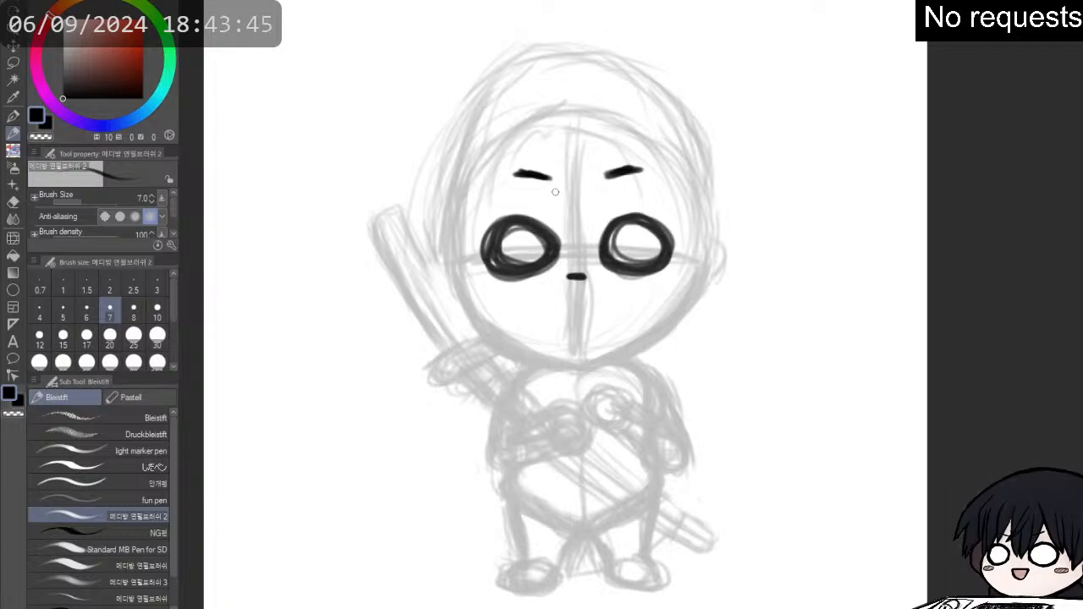
# - Trim the lower edge of the left eye outline with the soft eraser and thicken both eye rings into even ovals
pyautogui.press('e')
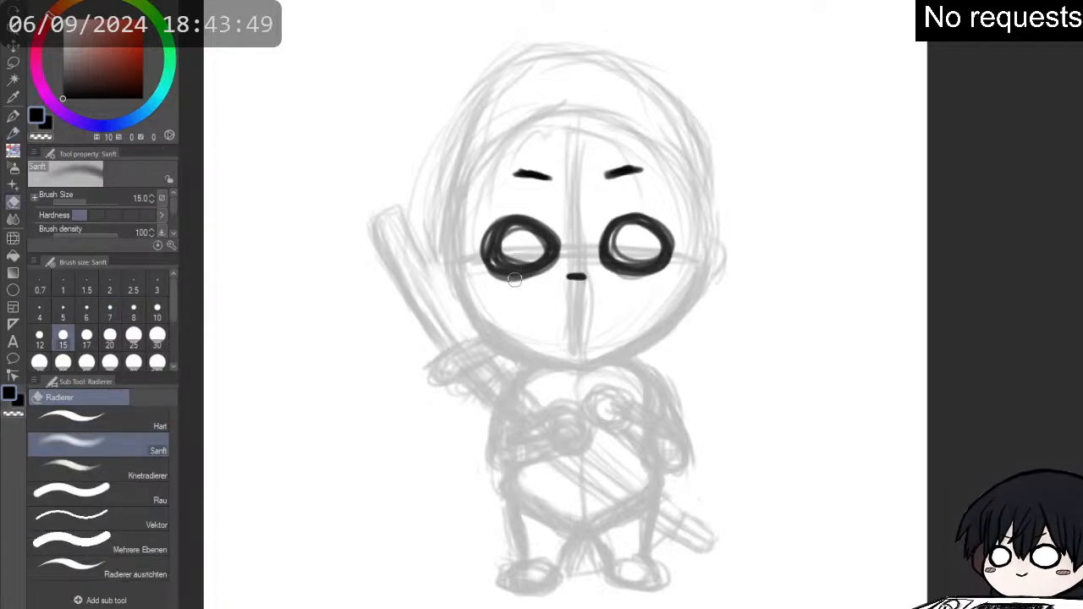
pyautogui.moveTo(522, 287)
pyautogui.mouseDown()
pyautogui.moveTo(484, 263)
pyautogui.moveTo(515, 285)
pyautogui.moveTo(546, 274)
pyautogui.mouseUp()
pyautogui.press('p')
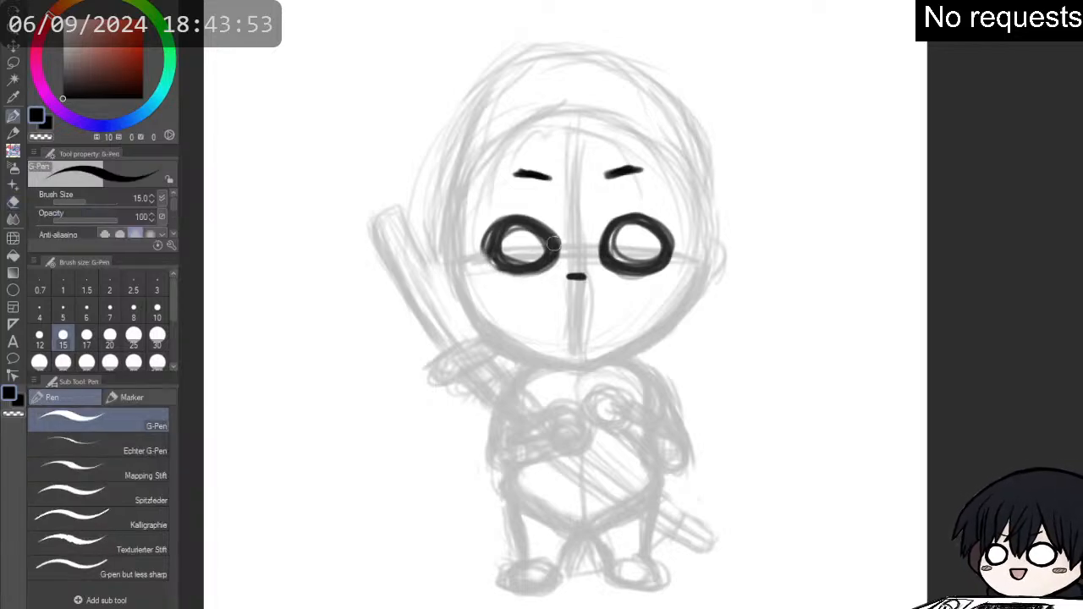
pyautogui.press('p')
pyautogui.moveTo(505, 227)
pyautogui.mouseDown()
pyautogui.moveTo(494, 264)
pyautogui.moveTo(511, 269)
pyautogui.moveTo(495, 245)
pyautogui.moveTo(515, 220)
pyautogui.moveTo(500, 238)
pyautogui.mouseUp()
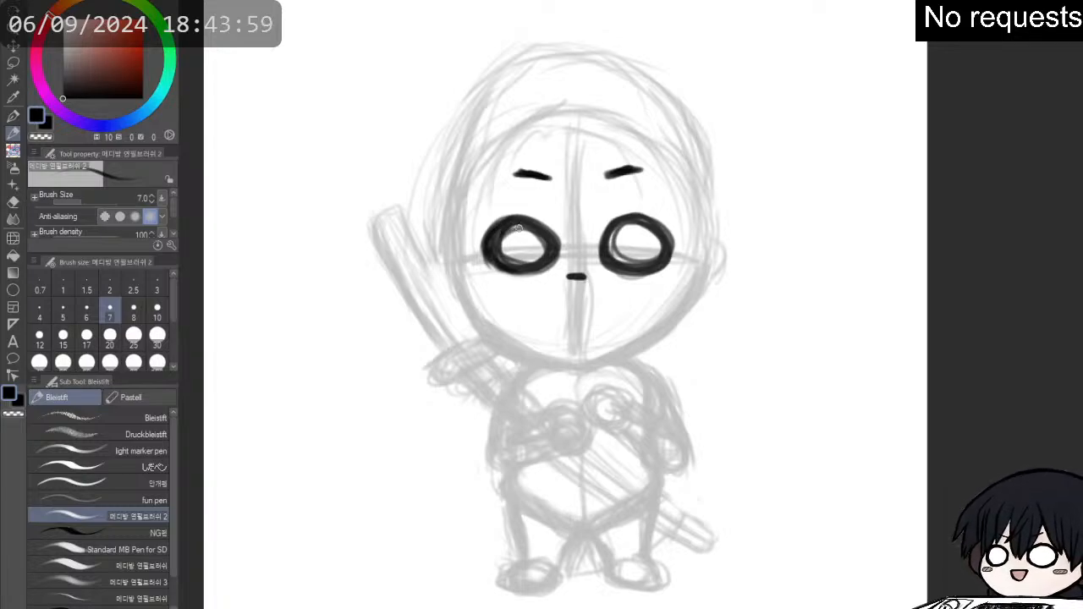
pyautogui.moveTo(547, 224)
pyautogui.mouseDown()
pyautogui.moveTo(558, 243)
pyautogui.moveTo(526, 265)
pyautogui.mouseUp()
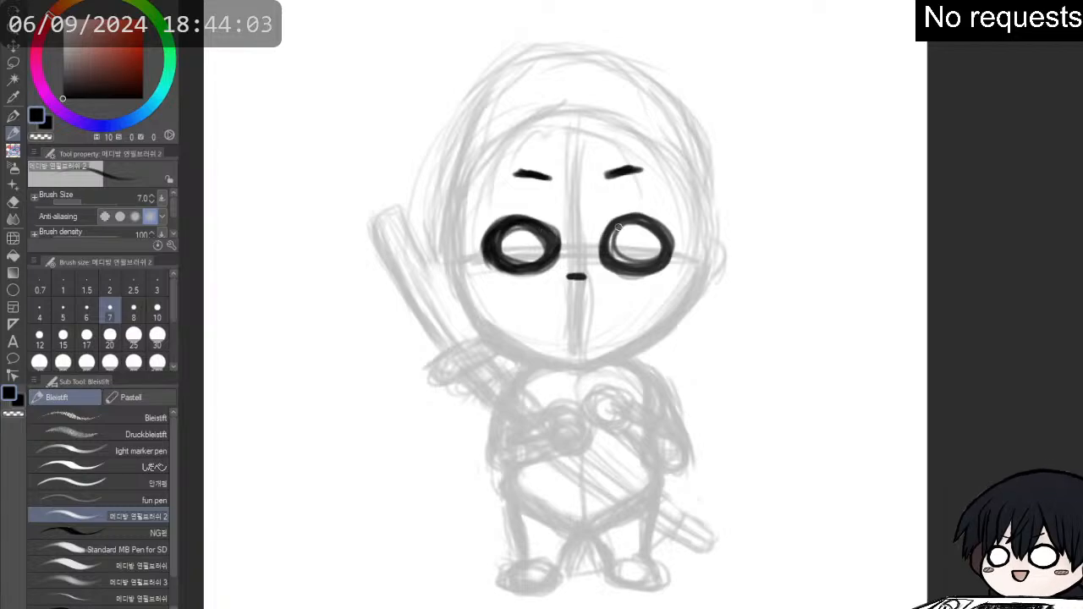
pyautogui.moveTo(608, 235)
pyautogui.mouseDown()
pyautogui.moveTo(604, 245)
pyautogui.moveTo(626, 265)
pyautogui.moveTo(630, 224)
pyautogui.moveTo(649, 224)
pyautogui.moveTo(659, 266)
pyautogui.moveTo(617, 262)
pyautogui.moveTo(629, 221)
pyautogui.mouseUp()
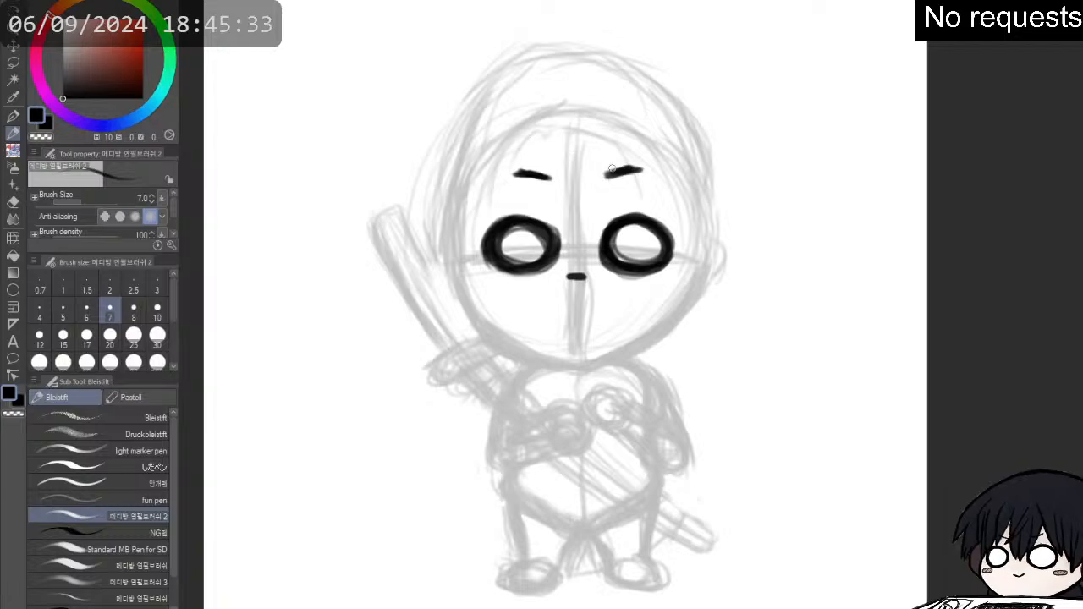
# - Sketch the central bangs with jagged tips between the eyes, and extend the fringe into a curved lock at the head's right side
pyautogui.moveTo(521, 115)
pyautogui.mouseDown()
pyautogui.moveTo(522, 169)
pyautogui.moveTo(541, 208)
pyautogui.moveTo(543, 195)
pyautogui.mouseUp()
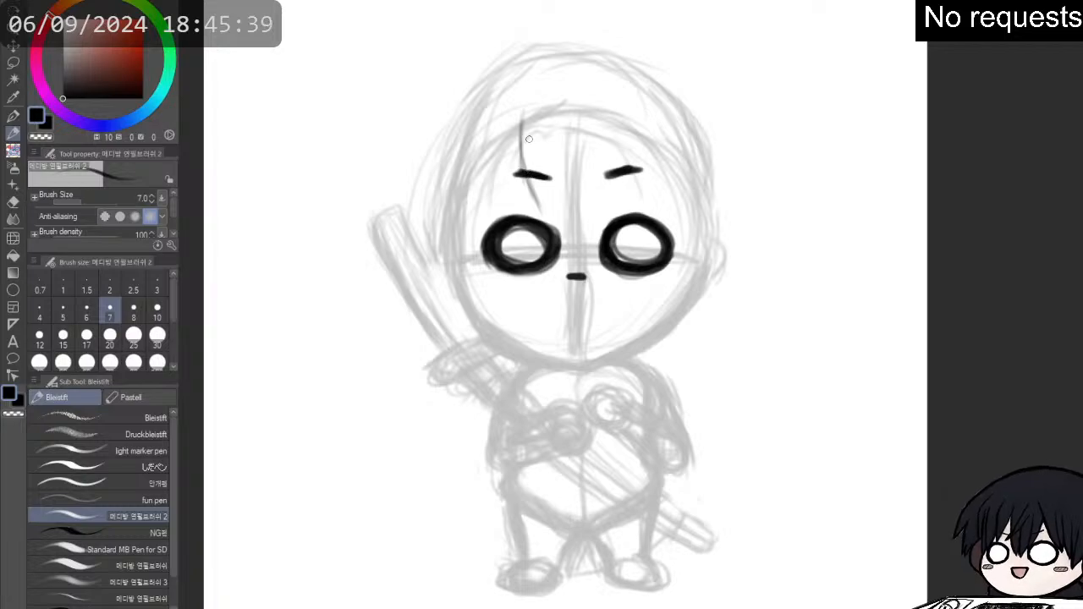
pyautogui.moveTo(525, 90)
pyautogui.mouseDown()
pyautogui.moveTo(516, 125)
pyautogui.moveTo(523, 107)
pyautogui.moveTo(530, 192)
pyautogui.moveTo(553, 218)
pyautogui.moveTo(564, 208)
pyautogui.moveTo(616, 218)
pyautogui.moveTo(637, 109)
pyautogui.moveTo(637, 146)
pyautogui.moveTo(627, 121)
pyautogui.moveTo(650, 203)
pyautogui.moveTo(635, 160)
pyautogui.moveTo(643, 193)
pyautogui.mouseUp()
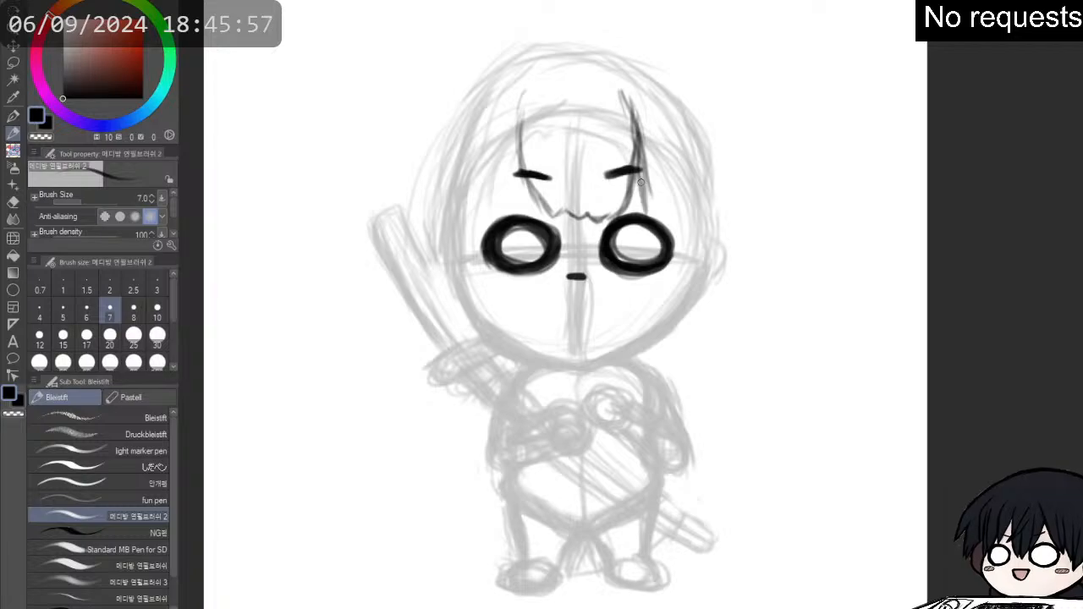
pyautogui.moveTo(655, 217)
pyautogui.mouseDown()
pyautogui.moveTo(689, 212)
pyautogui.moveTo(680, 223)
pyautogui.moveTo(698, 231)
pyautogui.moveTo(707, 181)
pyautogui.mouseUp()
pyautogui.moveTo(700, 226); pyautogui.dragTo(716, 155)
pyautogui.moveTo(712, 202); pyautogui.dragTo(704, 125)
pyautogui.moveTo(714, 169); pyautogui.dragTo(690, 99)
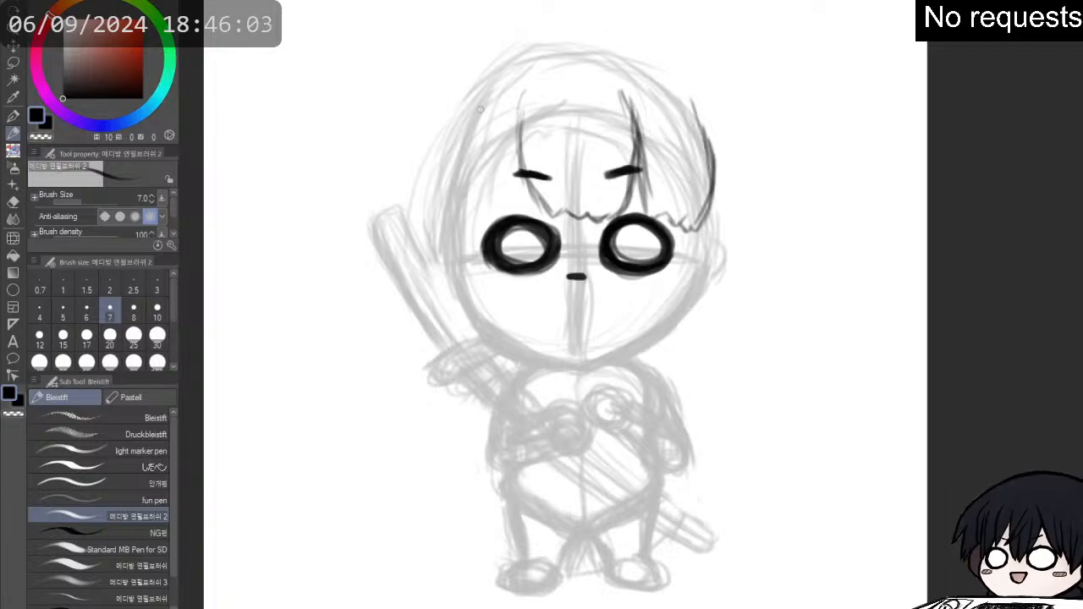
# - Build up the strand through the left eyebrow with repeated strokes, widening it down to the central fringe tips
pyautogui.moveTo(529, 93); pyautogui.dragTo(504, 181)
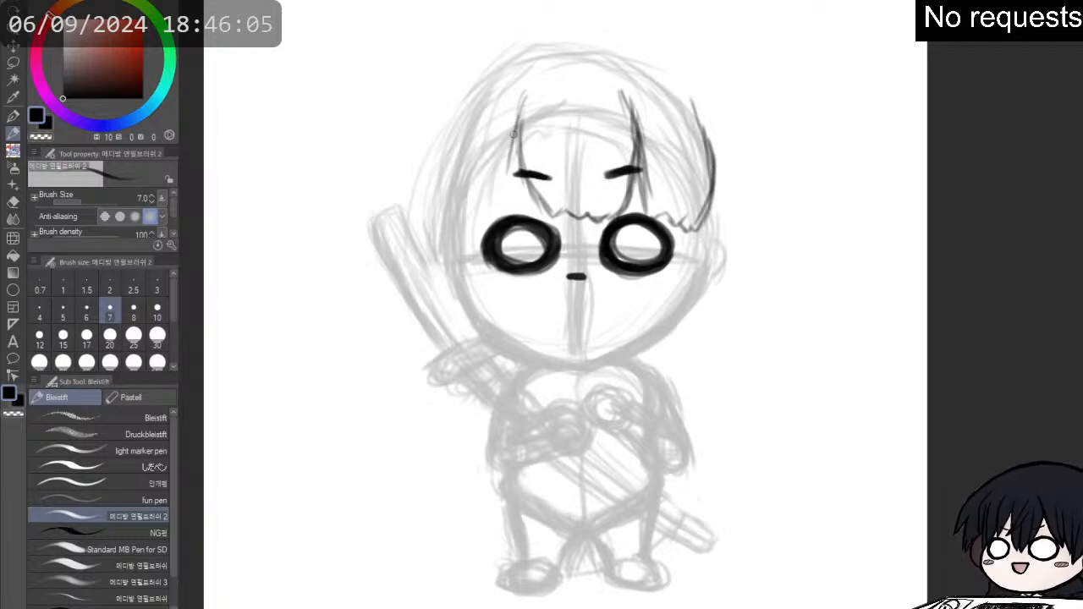
pyautogui.moveTo(515, 132); pyautogui.dragTo(509, 201)
pyautogui.moveTo(513, 161)
pyautogui.mouseDown()
pyautogui.moveTo(516, 210)
pyautogui.moveTo(511, 184)
pyautogui.mouseUp()
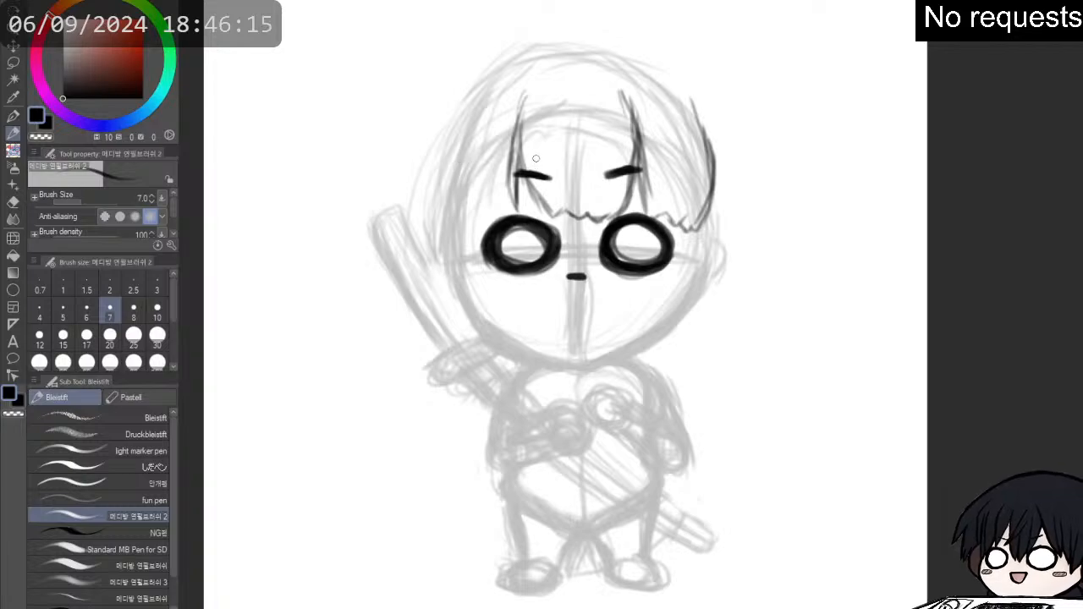
pyautogui.moveTo(514, 124); pyautogui.dragTo(517, 195)
pyautogui.moveTo(517, 148); pyautogui.dragTo(547, 213)
pyautogui.moveTo(520, 178); pyautogui.dragTo(545, 217)
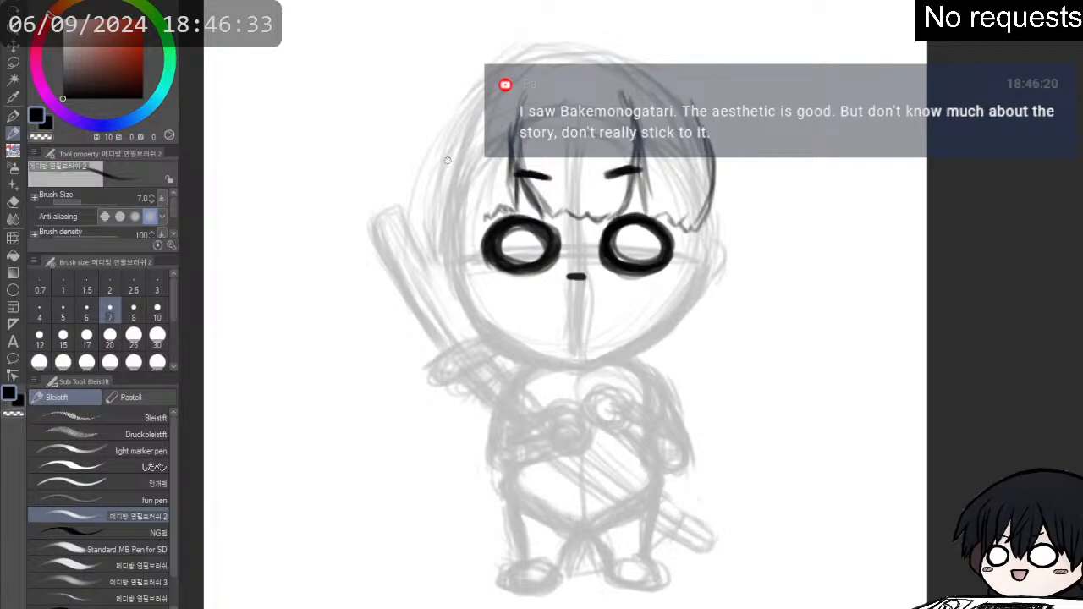
# - Sketch the side hair lock along the head's left edge and jagged fringe tips above the left eye
pyautogui.moveTo(458, 125); pyautogui.dragTo(455, 202)
pyautogui.moveTo(455, 151); pyautogui.dragTo(450, 211)
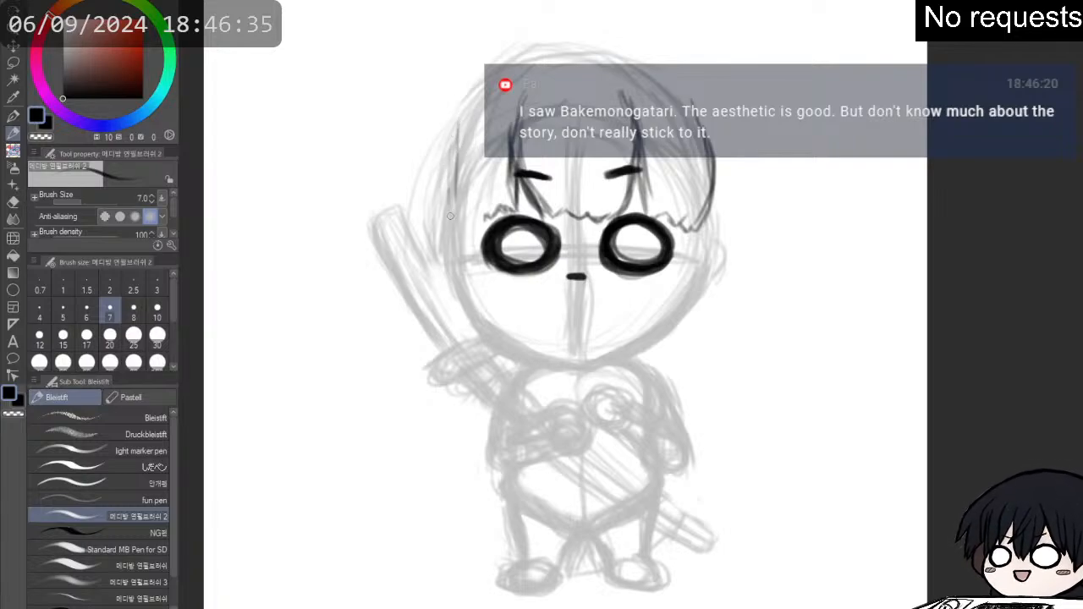
pyautogui.moveTo(440, 164)
pyautogui.mouseDown()
pyautogui.moveTo(447, 241)
pyautogui.moveTo(454, 226)
pyautogui.moveTo(464, 248)
pyautogui.mouseUp()
pyautogui.moveTo(476, 225)
pyautogui.mouseDown()
pyautogui.moveTo(482, 232)
pyautogui.moveTo(505, 211)
pyautogui.mouseUp()
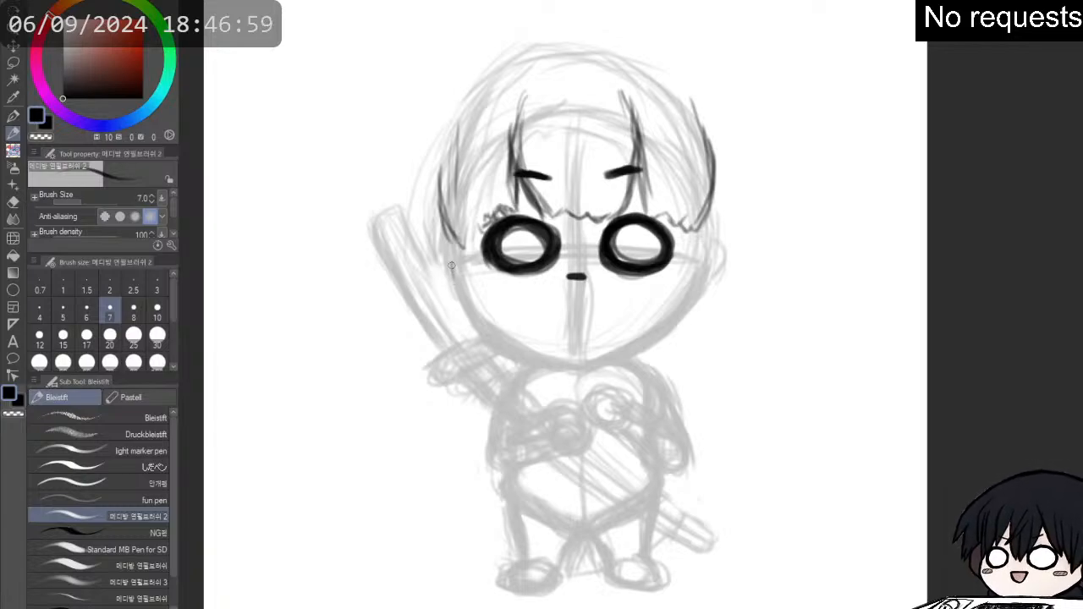
# - Draw a rounded ear on each side of the head, level with the eyes
pyautogui.moveTo(446, 273)
pyautogui.mouseDown()
pyautogui.moveTo(453, 281)
pyautogui.moveTo(433, 261)
pyautogui.moveTo(451, 247)
pyautogui.moveTo(436, 247)
pyautogui.moveTo(452, 285)
pyautogui.moveTo(442, 245)
pyautogui.moveTo(452, 244)
pyautogui.mouseUp()
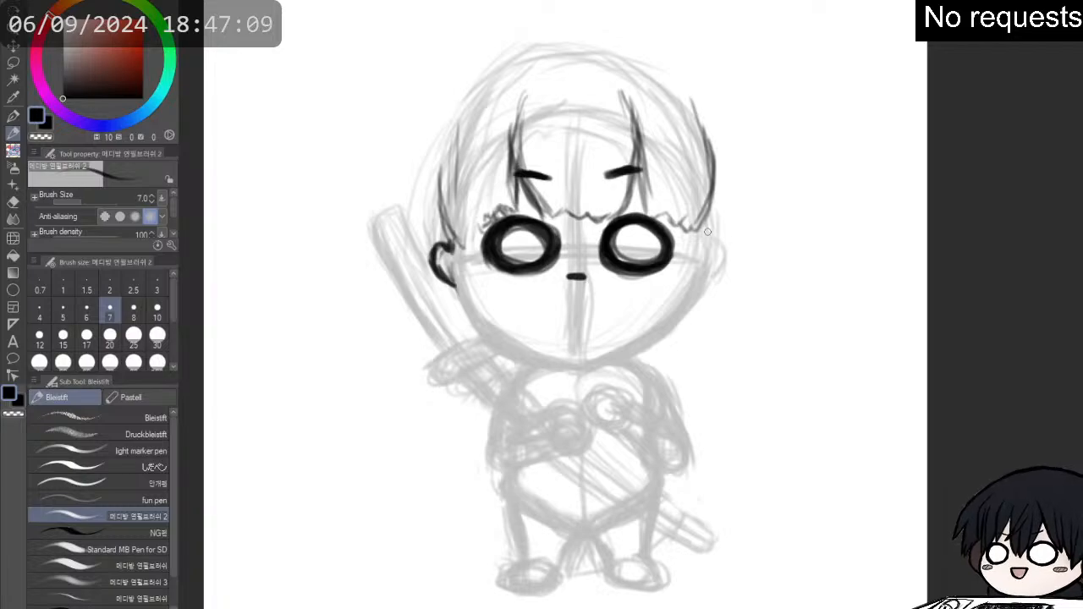
pyautogui.moveTo(705, 226)
pyautogui.mouseDown()
pyautogui.moveTo(711, 247)
pyautogui.moveTo(716, 237)
pyautogui.moveTo(730, 247)
pyautogui.moveTo(716, 238)
pyautogui.moveTo(729, 253)
pyautogui.moveTo(715, 274)
pyautogui.moveTo(724, 245)
pyautogui.moveTo(713, 241)
pyautogui.moveTo(726, 259)
pyautogui.moveTo(709, 281)
pyautogui.mouseUp()
pyautogui.moveTo(445, 279)
pyautogui.mouseDown()
pyautogui.moveTo(453, 287)
pyautogui.moveTo(434, 249)
pyautogui.moveTo(455, 230)
pyautogui.mouseUp()
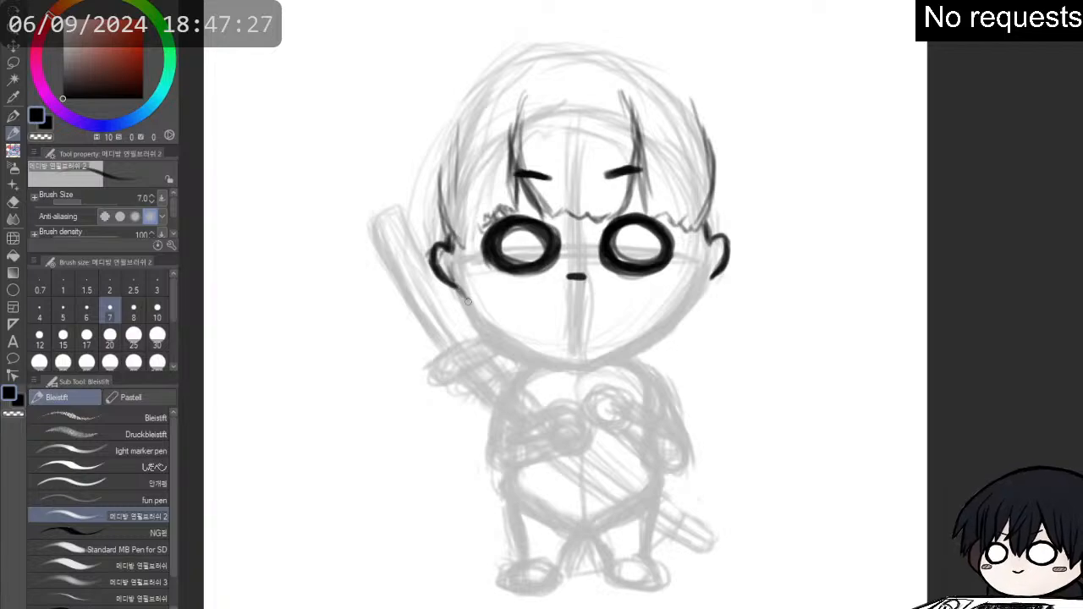
# - Draw a thick jawline from the left ear through a slightly pointed chin up to the right ear
pyautogui.moveTo(457, 288); pyautogui.dragTo(477, 317)
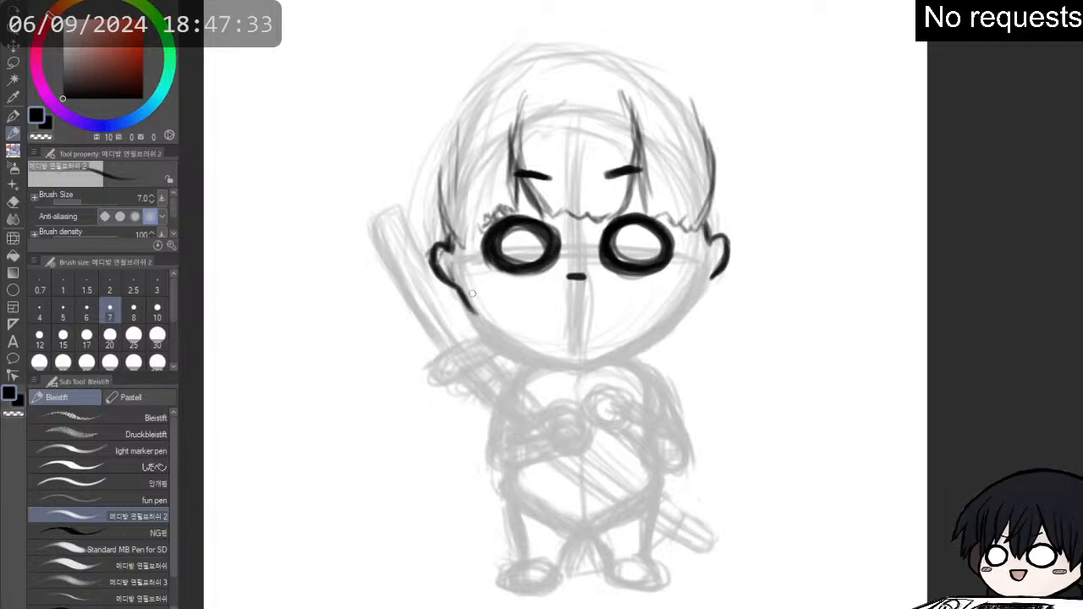
pyautogui.moveTo(462, 296); pyautogui.dragTo(481, 319)
pyautogui.moveTo(462, 296)
pyautogui.mouseDown()
pyautogui.moveTo(500, 339)
pyautogui.moveTo(456, 298)
pyautogui.moveTo(560, 357)
pyautogui.mouseUp()
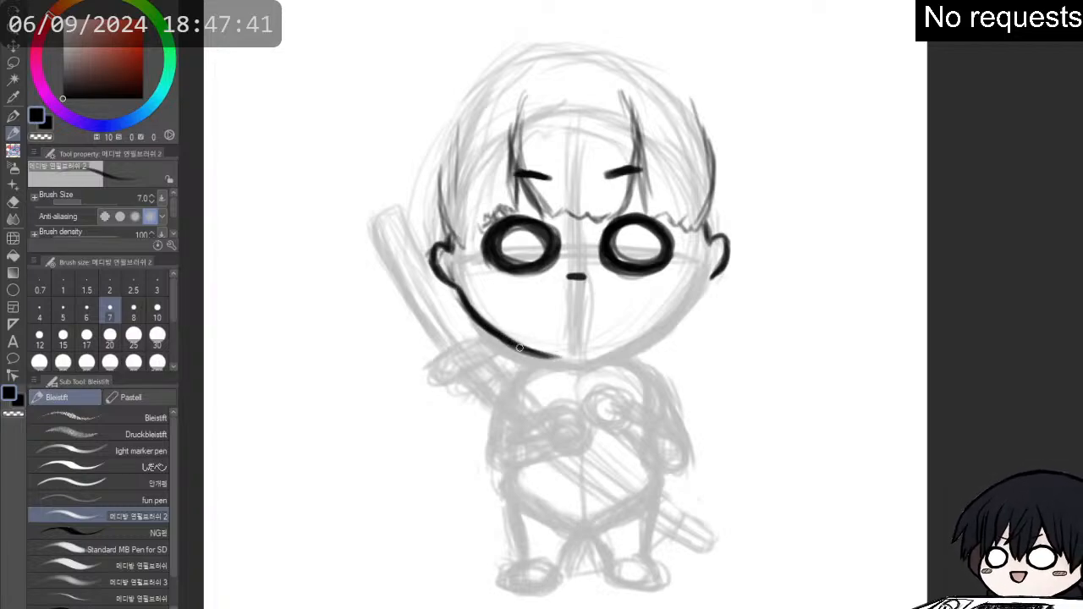
pyautogui.moveTo(503, 337); pyautogui.dragTo(549, 356)
pyautogui.moveTo(474, 322)
pyautogui.mouseDown()
pyautogui.moveTo(527, 350)
pyautogui.moveTo(544, 355)
pyautogui.moveTo(504, 335)
pyautogui.moveTo(587, 361)
pyautogui.moveTo(551, 352)
pyautogui.moveTo(579, 361)
pyautogui.moveTo(566, 361)
pyautogui.moveTo(643, 338)
pyautogui.mouseUp()
pyautogui.moveTo(588, 359); pyautogui.dragTo(599, 352)
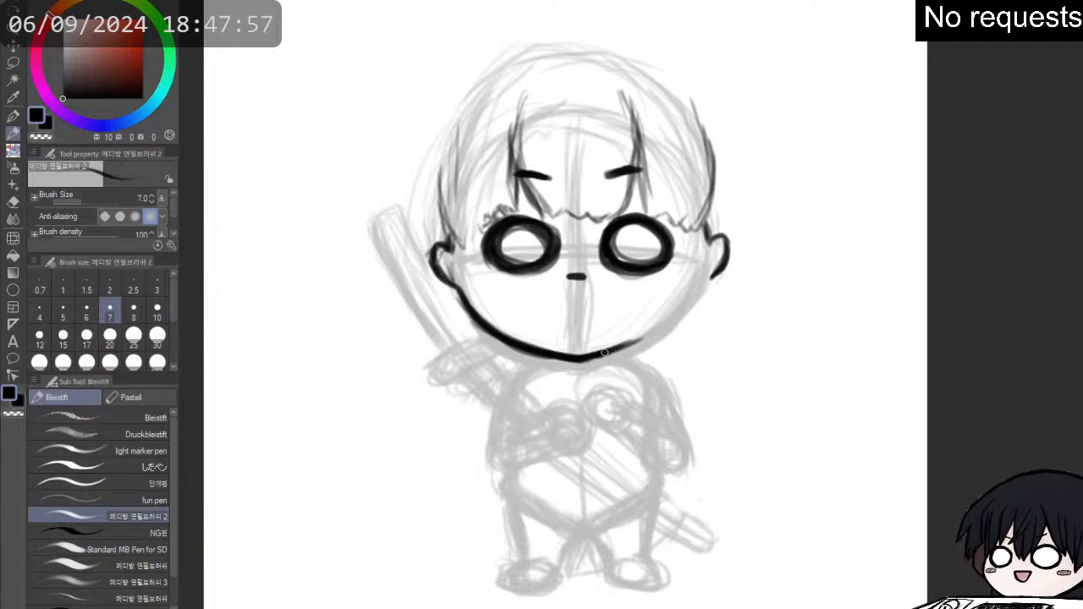
pyautogui.moveTo(606, 357)
pyautogui.mouseDown()
pyautogui.moveTo(668, 316)
pyautogui.moveTo(649, 336)
pyautogui.moveTo(711, 279)
pyautogui.moveTo(684, 301)
pyautogui.moveTo(696, 279)
pyautogui.moveTo(664, 330)
pyautogui.moveTo(677, 308)
pyautogui.moveTo(600, 356)
pyautogui.mouseUp()
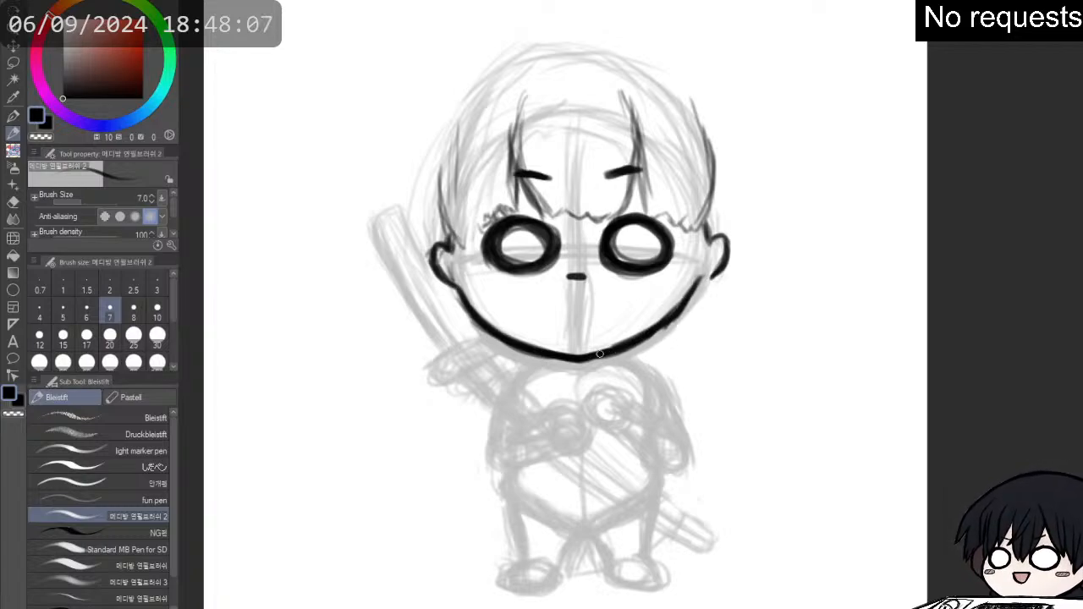
pyautogui.moveTo(689, 299)
pyautogui.mouseDown()
pyautogui.moveTo(706, 254)
pyautogui.moveTo(724, 270)
pyautogui.moveTo(719, 240)
pyautogui.moveTo(716, 255)
pyautogui.mouseUp()
# - Erase the right ear and redraw it as a rounded outline joining the end of the jawline
pyautogui.press('e')
pyautogui.press('p')
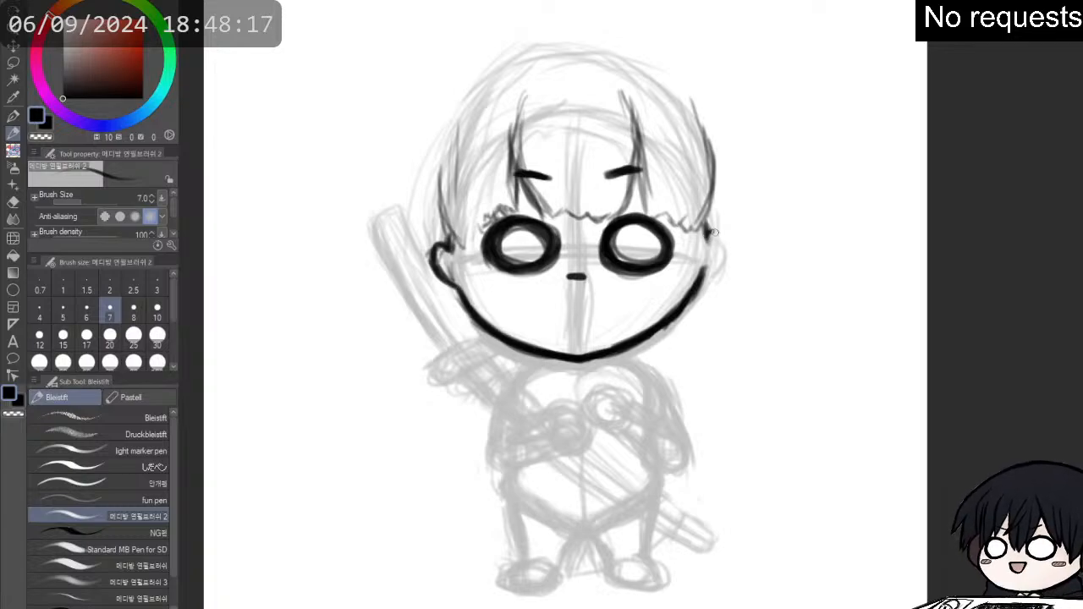
pyautogui.moveTo(709, 229)
pyautogui.mouseDown()
pyautogui.moveTo(726, 234)
pyautogui.moveTo(721, 261)
pyautogui.mouseUp()
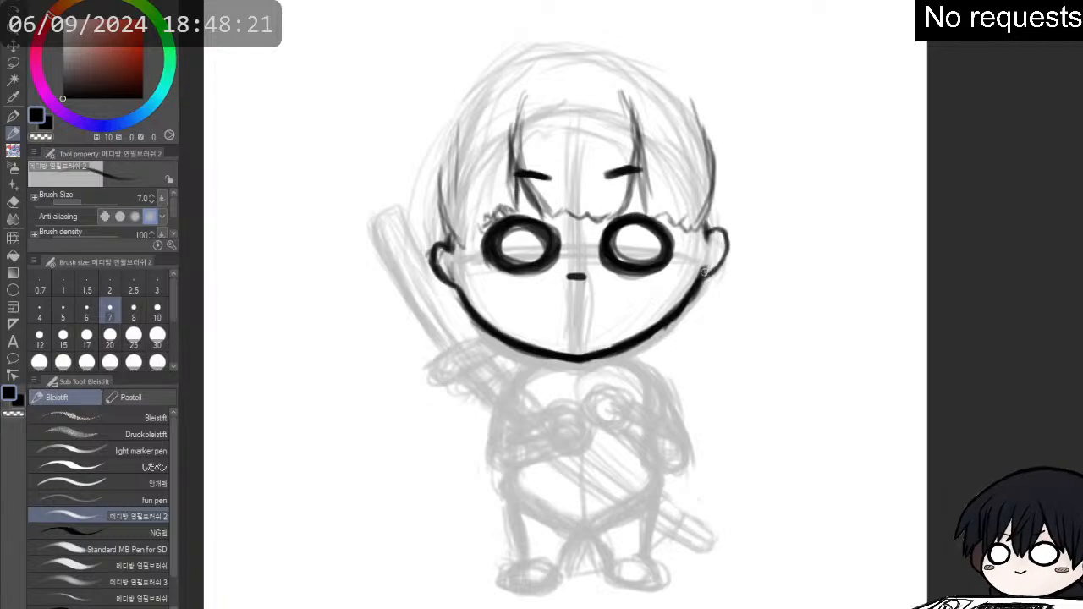
pyautogui.moveTo(716, 264); pyautogui.dragTo(725, 237)
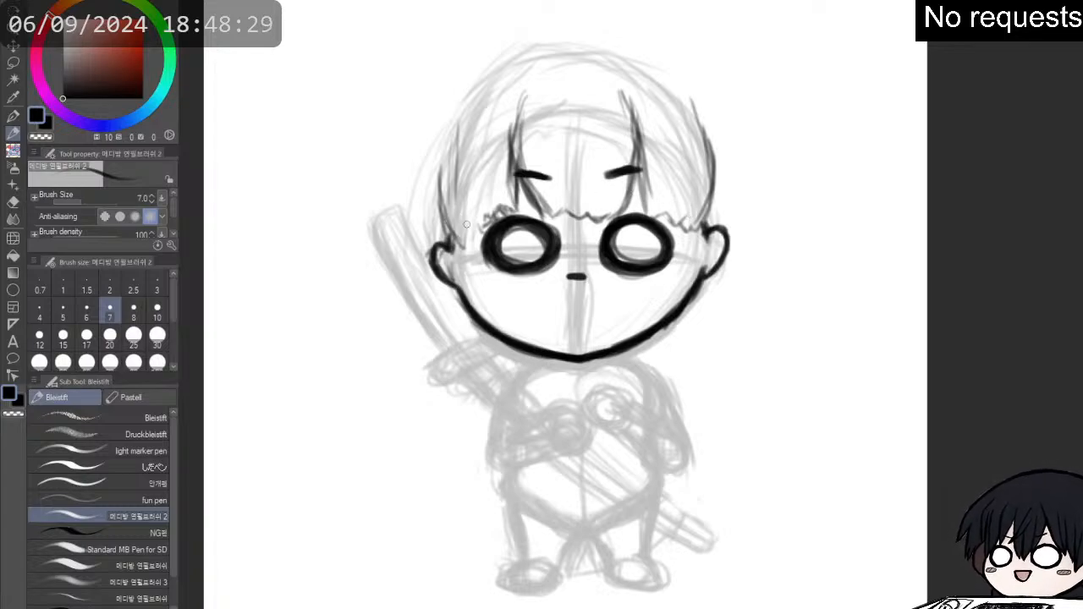
# - Erase and redraw the fringe tips and side lock beside the right eye, and reinforce the matching lock and fringe on the left
pyautogui.press('e')
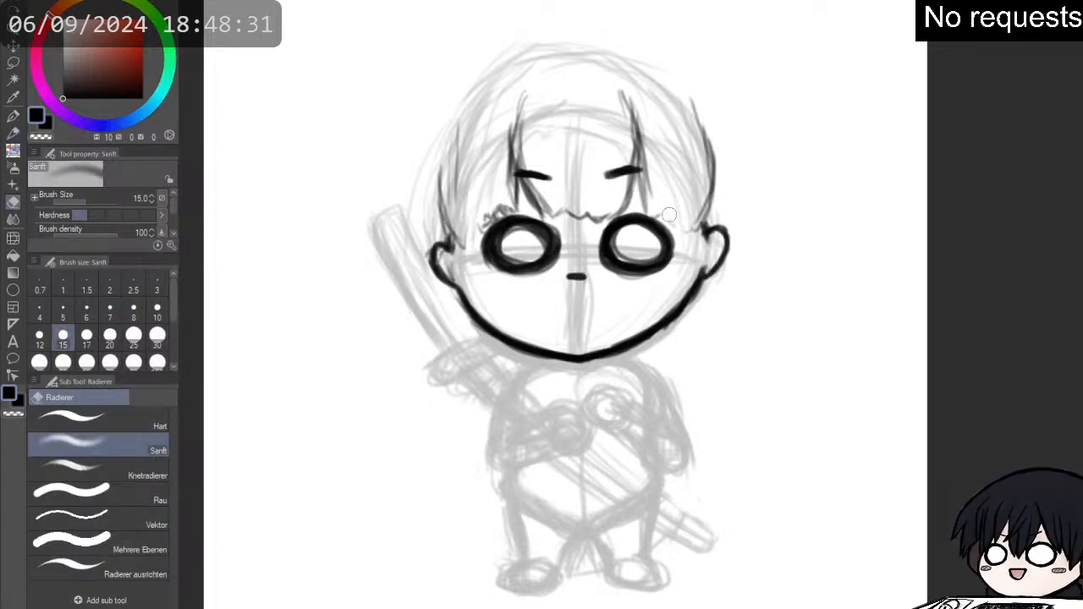
pyautogui.moveTo(672, 217)
pyautogui.mouseDown()
pyautogui.moveTo(701, 213)
pyautogui.moveTo(715, 181)
pyautogui.mouseUp()
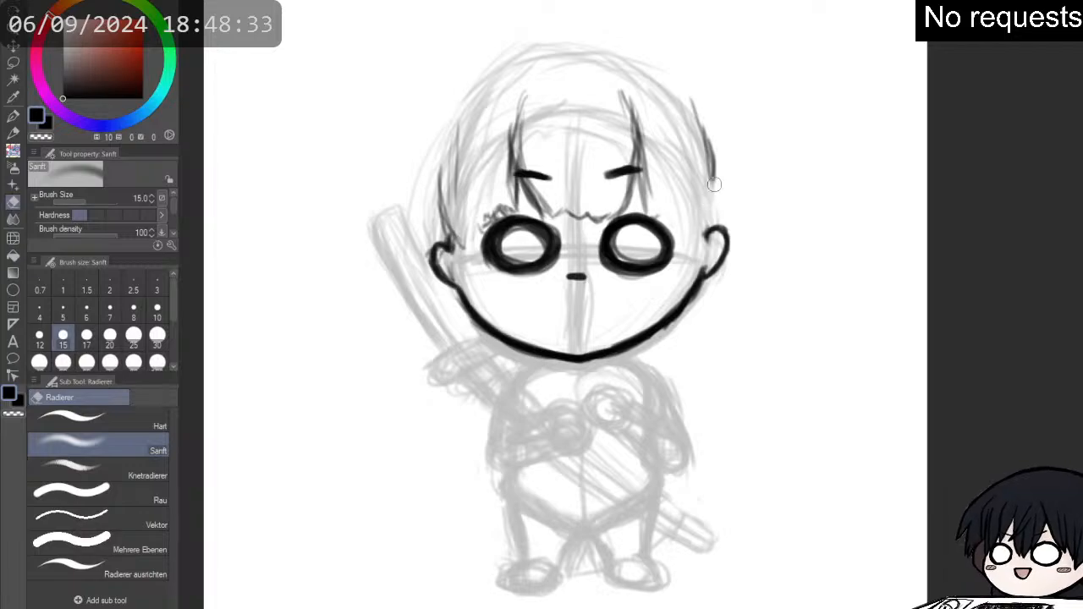
pyautogui.press('p')
pyautogui.press('p')
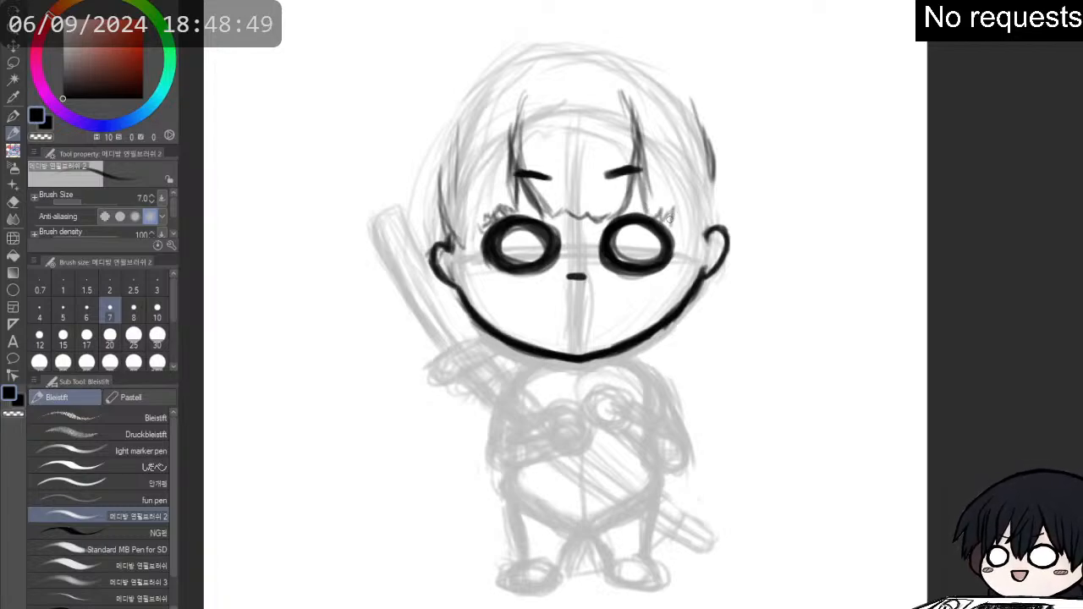
pyautogui.moveTo(672, 225)
pyautogui.mouseDown()
pyautogui.moveTo(699, 200)
pyautogui.moveTo(690, 225)
pyautogui.moveTo(710, 179)
pyautogui.moveTo(700, 208)
pyautogui.moveTo(709, 167)
pyautogui.mouseUp()
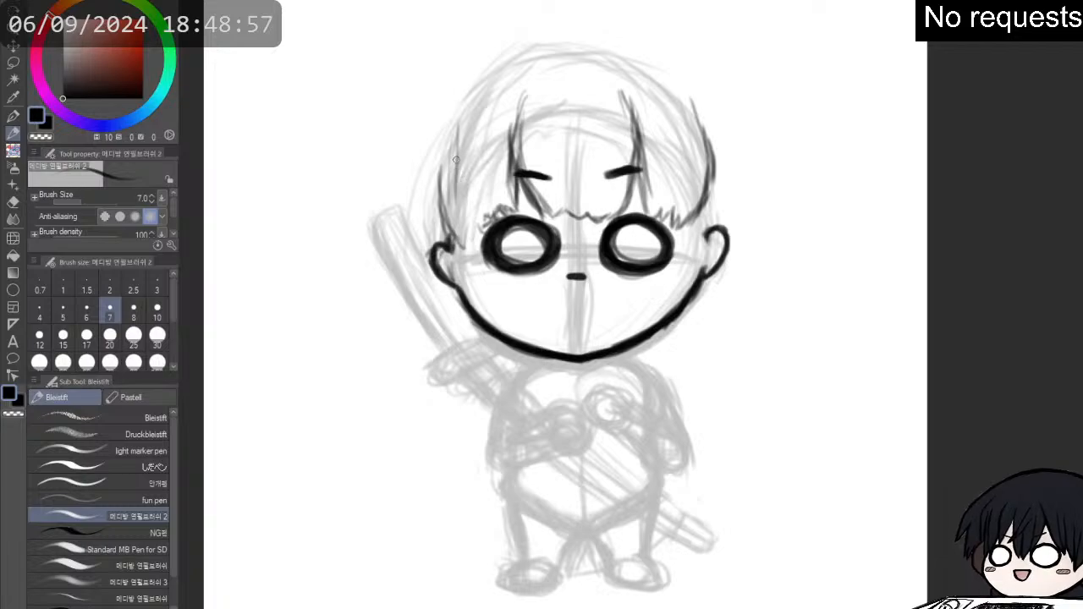
pyautogui.moveTo(456, 154); pyautogui.dragTo(472, 230)
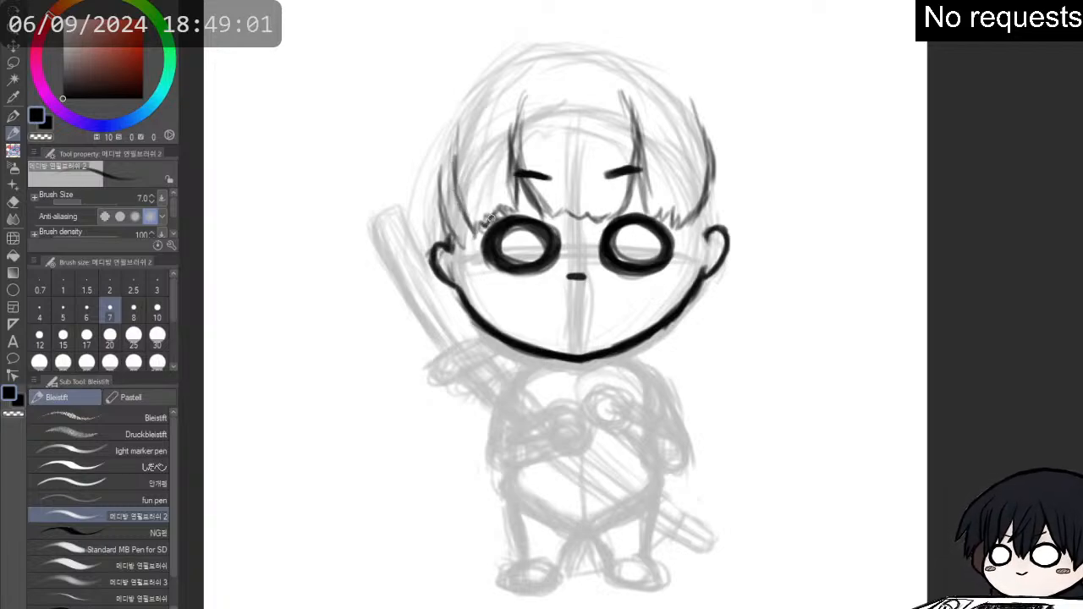
pyautogui.moveTo(516, 215); pyautogui.dragTo(506, 178)
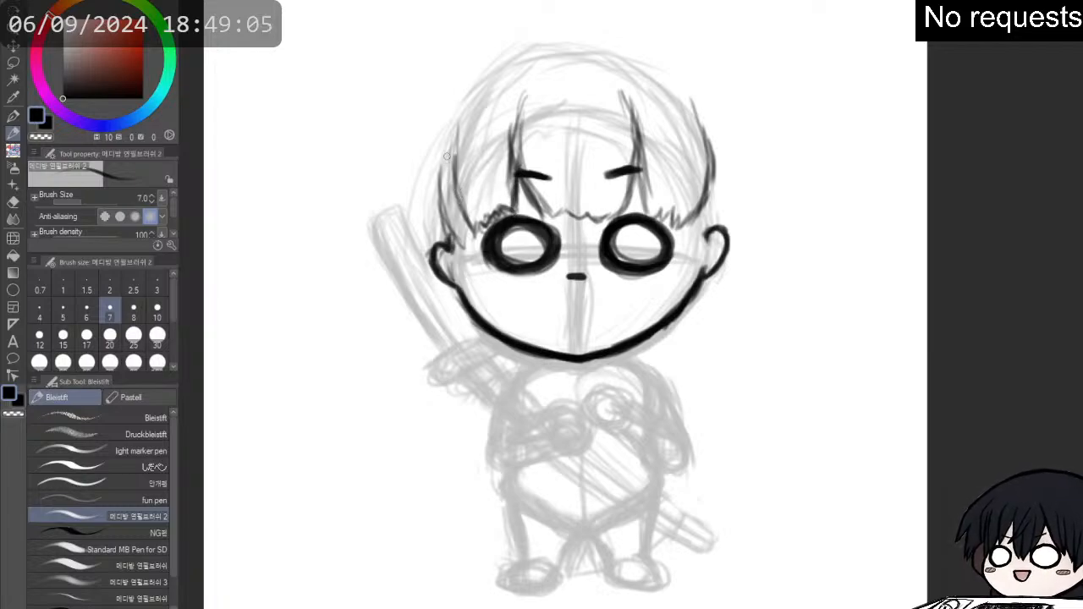
# - Erase the side lock lines above the left ear, beside the left eye
pyautogui.press('e')
pyautogui.moveTo(435, 168); pyautogui.dragTo(462, 246)
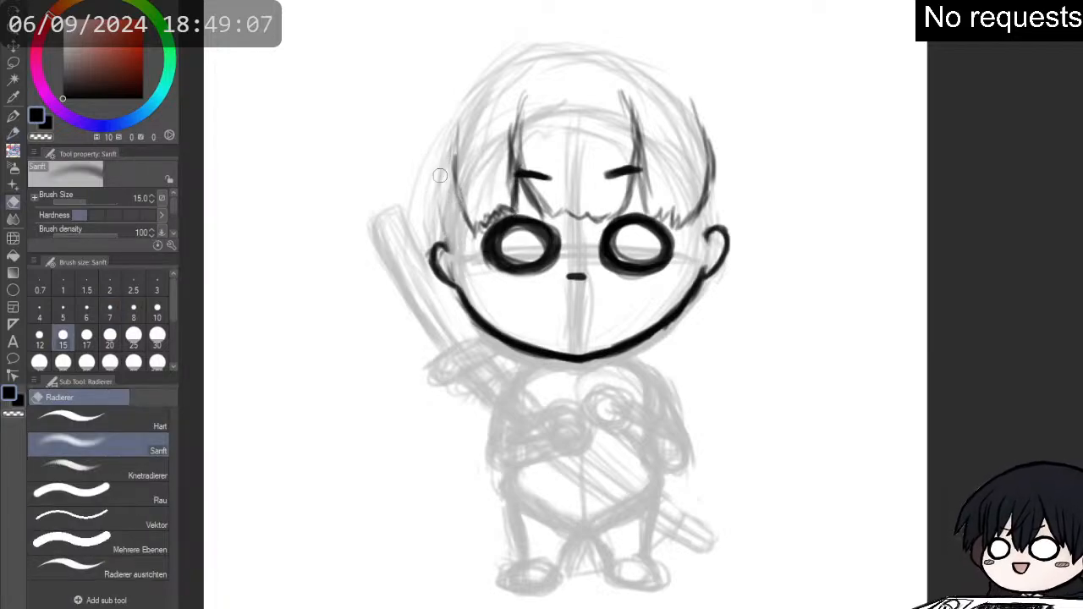
pyautogui.press('p')
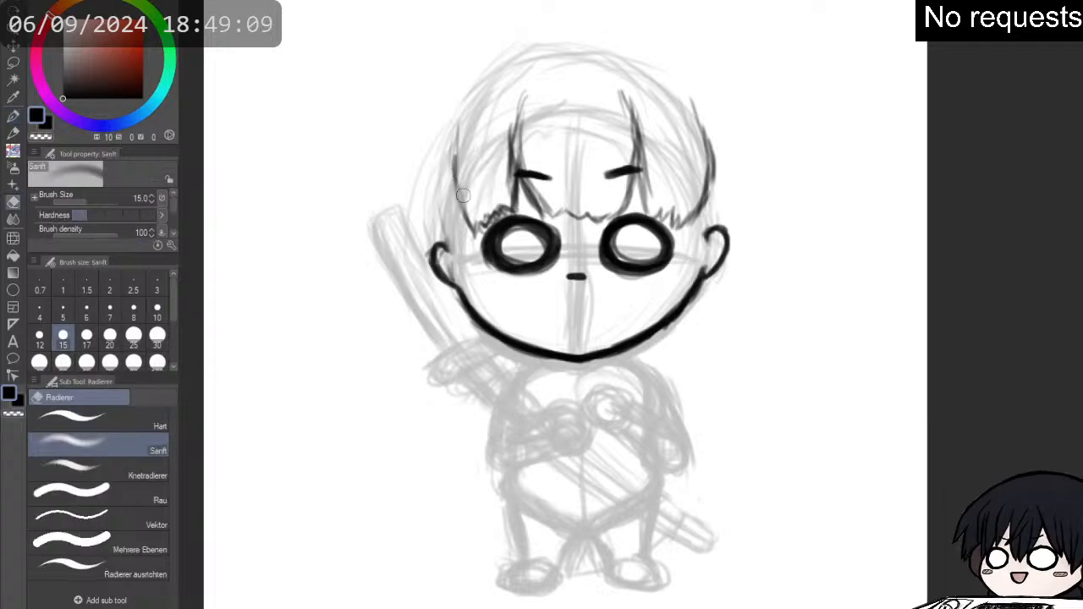
pyautogui.press('p')
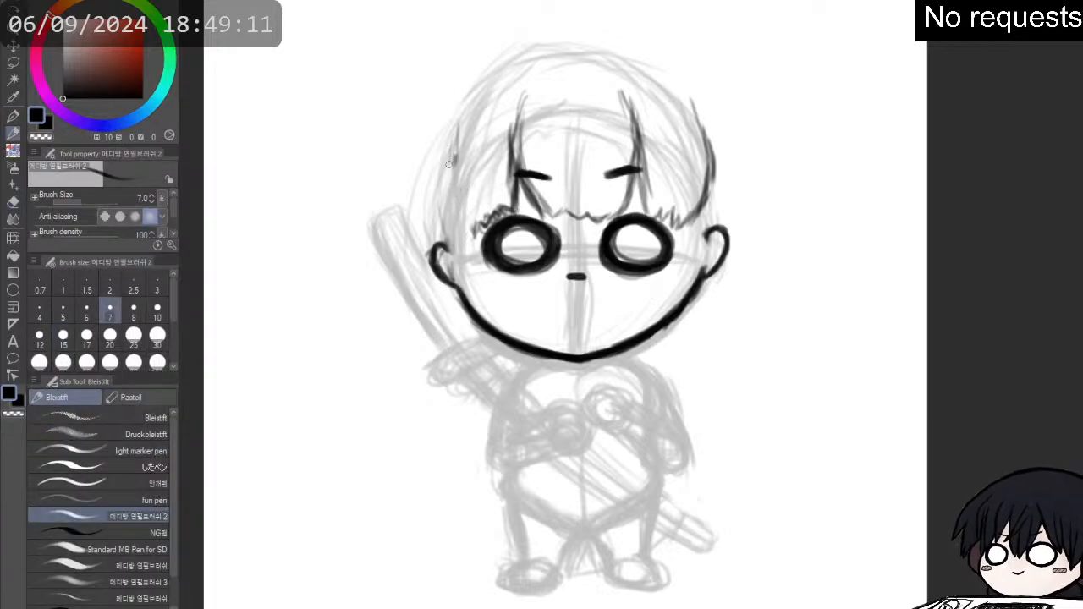
pyautogui.press('e')
pyautogui.moveTo(455, 156); pyautogui.dragTo(454, 174)
pyautogui.press('p')
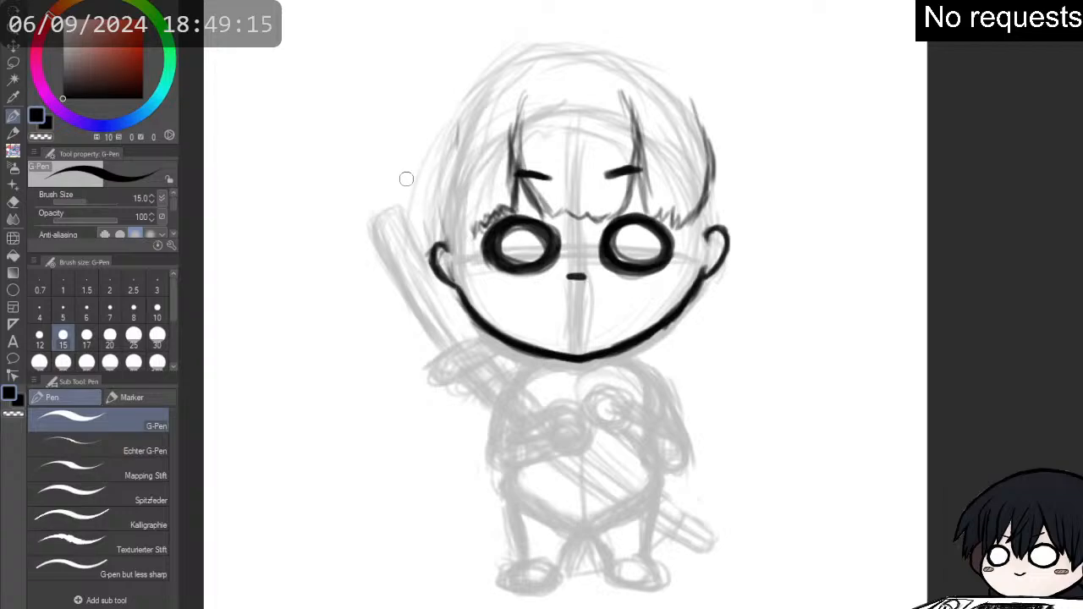
pyautogui.moveTo(451, 162)
pyautogui.mouseDown()
pyautogui.moveTo(455, 127)
pyautogui.moveTo(452, 146)
pyautogui.moveTo(443, 137)
pyautogui.mouseUp()
pyautogui.press('e')
pyautogui.press('p')
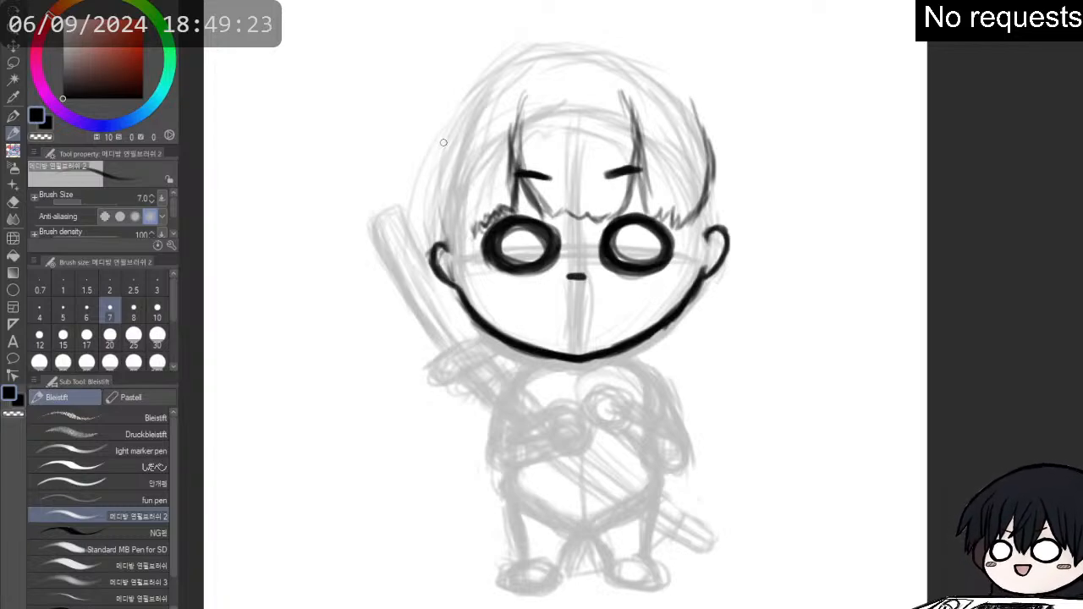
# - Redraw the left side lock further out from the face, ending in jagged tips in front of the ear
pyautogui.moveTo(444, 132); pyautogui.dragTo(445, 217)
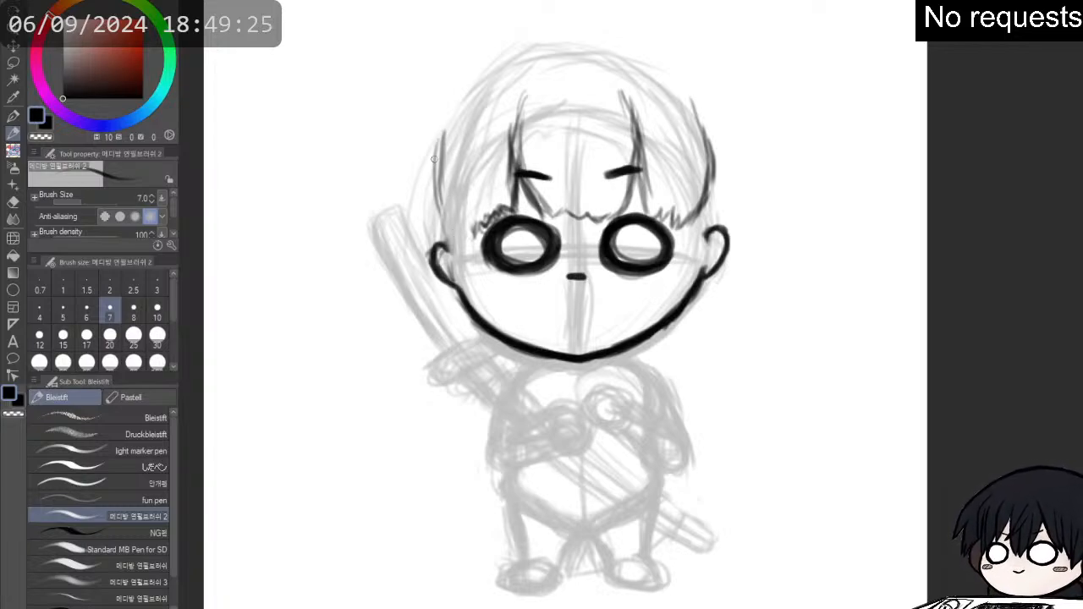
pyautogui.moveTo(434, 159); pyautogui.dragTo(455, 230)
pyautogui.moveTo(440, 191)
pyautogui.mouseDown()
pyautogui.moveTo(468, 239)
pyautogui.moveTo(497, 213)
pyautogui.moveTo(489, 220)
pyautogui.mouseUp()
pyautogui.press('e')
pyautogui.press('p')
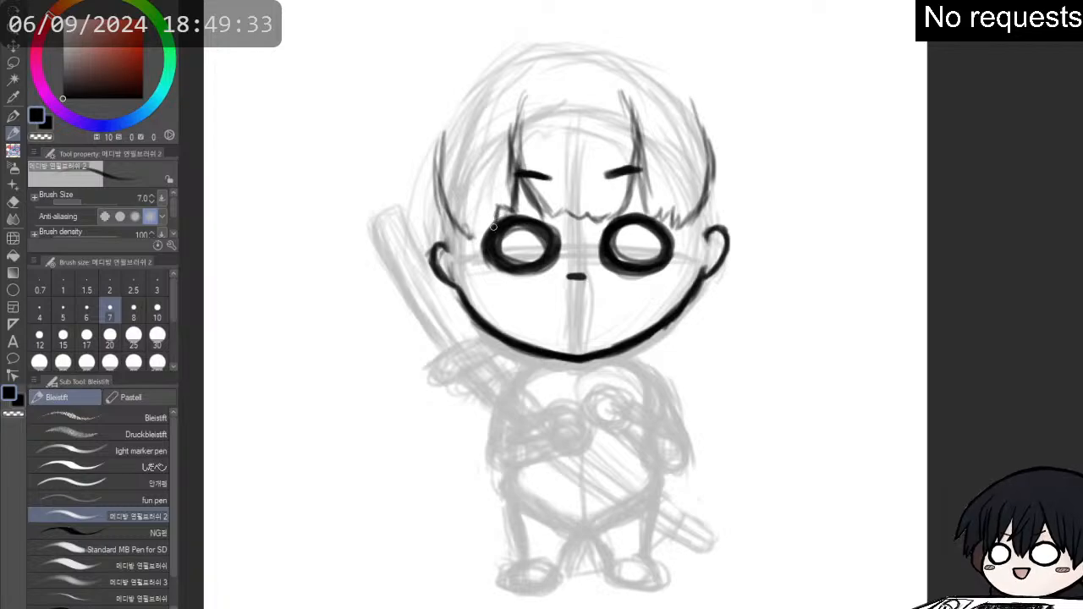
pyautogui.moveTo(483, 218)
pyautogui.mouseDown()
pyautogui.moveTo(450, 246)
pyautogui.moveTo(454, 231)
pyautogui.moveTo(464, 266)
pyautogui.mouseUp()
pyautogui.moveTo(444, 217); pyautogui.dragTo(462, 259)
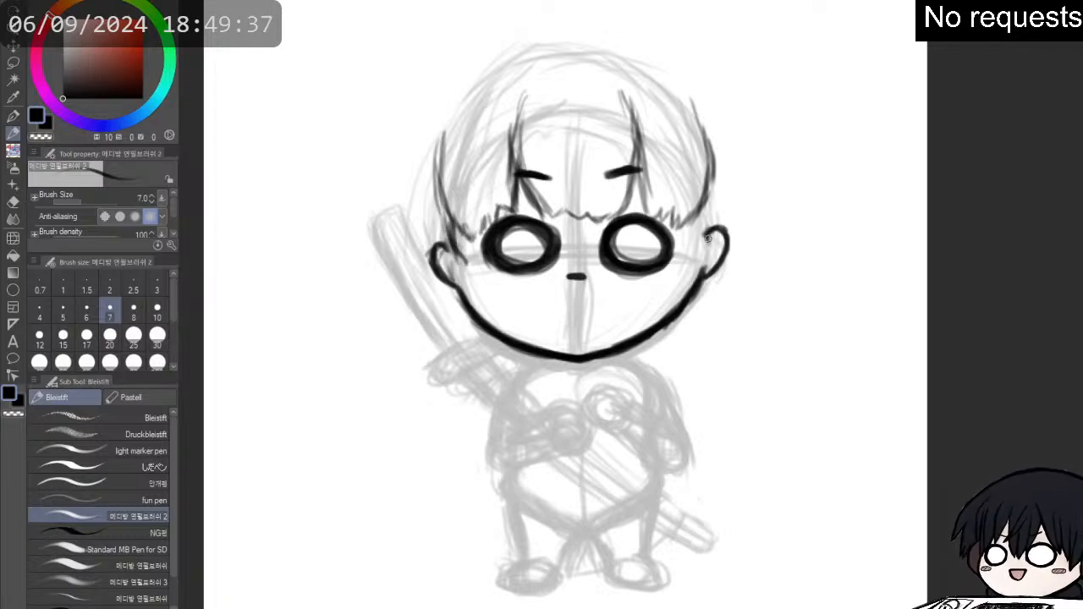
# - Extend the right side lock downward and add pointed hair tips over the top of the right ear
pyautogui.moveTo(705, 206); pyautogui.dragTo(701, 235)
pyautogui.press('e')
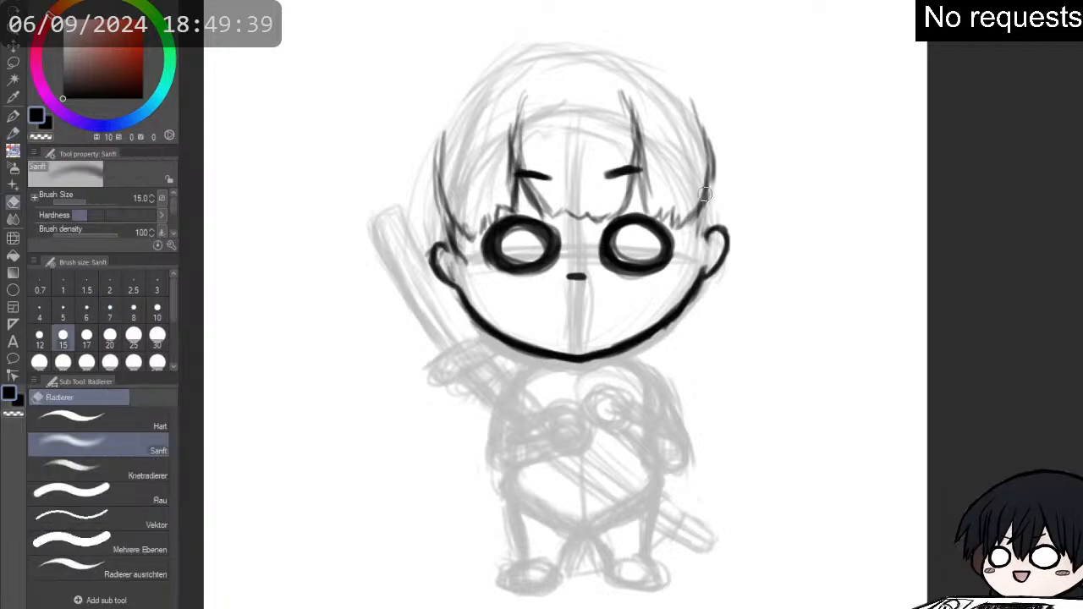
pyautogui.moveTo(708, 194)
pyautogui.mouseDown()
pyautogui.moveTo(701, 228)
pyautogui.moveTo(708, 191)
pyautogui.moveTo(726, 246)
pyautogui.mouseUp()
pyautogui.press('p')
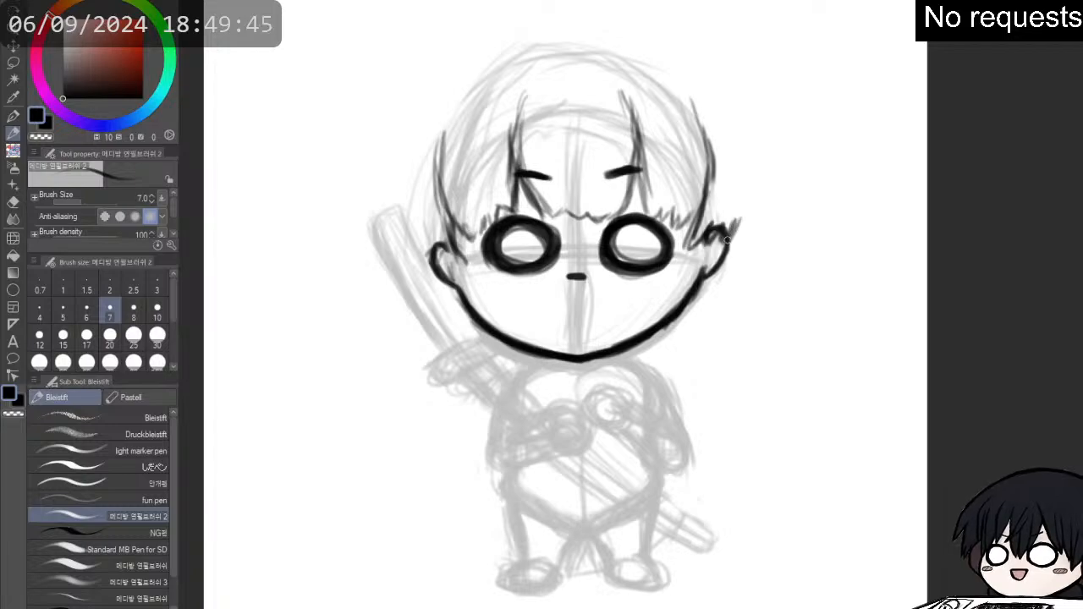
pyautogui.moveTo(744, 193); pyautogui.dragTo(730, 244)
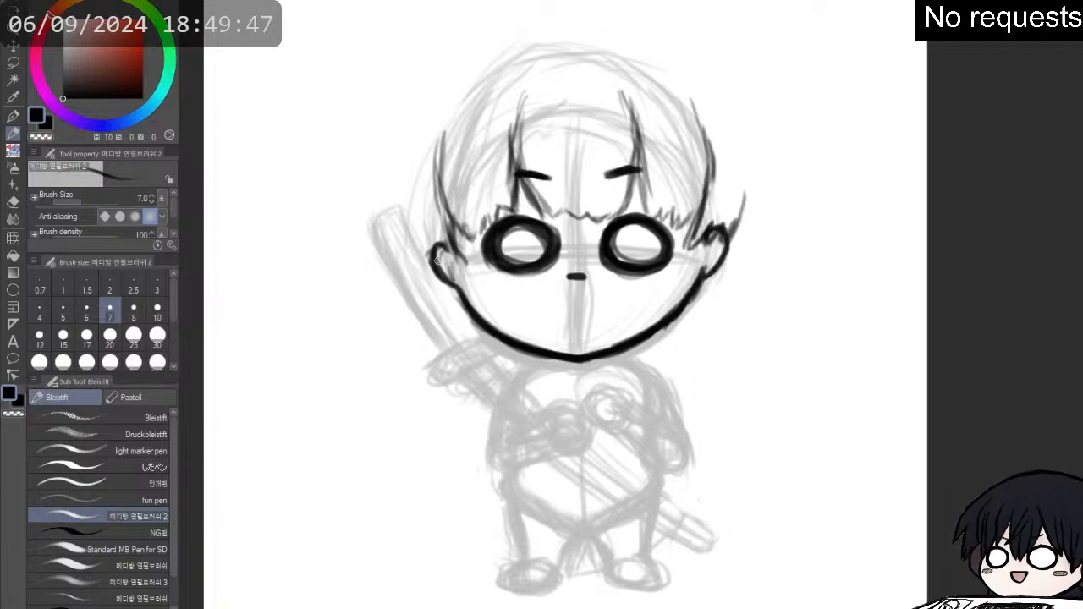
# - Draw a long curved hair lock with layered strands from outside the left ear down to below the jaw
pyautogui.moveTo(438, 264)
pyautogui.mouseDown()
pyautogui.moveTo(395, 215)
pyautogui.moveTo(391, 193)
pyautogui.moveTo(409, 259)
pyautogui.mouseUp()
pyautogui.moveTo(402, 178); pyautogui.dragTo(411, 269)
pyautogui.moveTo(408, 173); pyautogui.dragTo(416, 269)
pyautogui.moveTo(397, 174); pyautogui.dragTo(409, 294)
pyautogui.moveTo(393, 199); pyautogui.dragTo(418, 315)
pyautogui.moveTo(392, 225); pyautogui.dragTo(404, 292)
pyautogui.moveTo(398, 251)
pyautogui.mouseDown()
pyautogui.moveTo(423, 340)
pyautogui.moveTo(448, 364)
pyautogui.mouseUp()
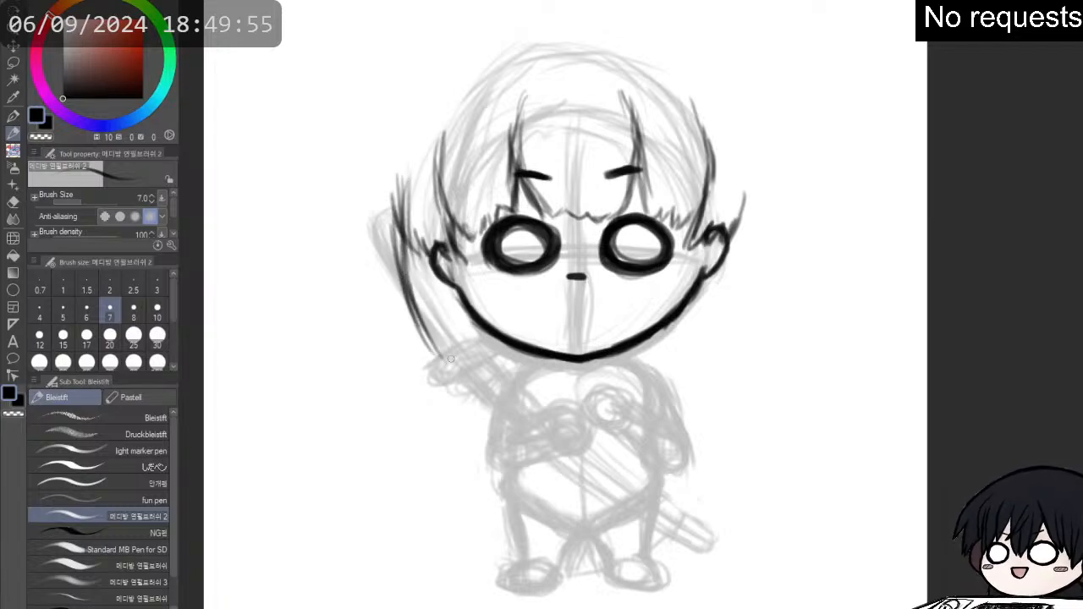
pyautogui.moveTo(414, 320); pyautogui.dragTo(462, 370)
pyautogui.moveTo(410, 245); pyautogui.dragTo(449, 336)
pyautogui.moveTo(415, 276); pyautogui.dragTo(466, 367)
pyautogui.moveTo(425, 313); pyautogui.dragTo(467, 367)
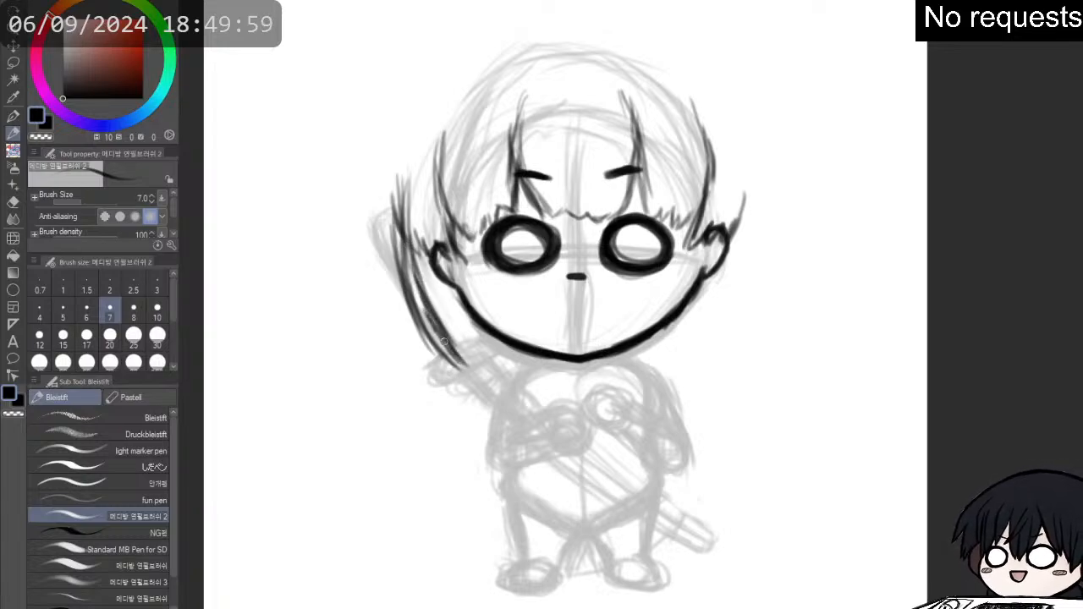
pyautogui.moveTo(435, 334); pyautogui.dragTo(495, 381)
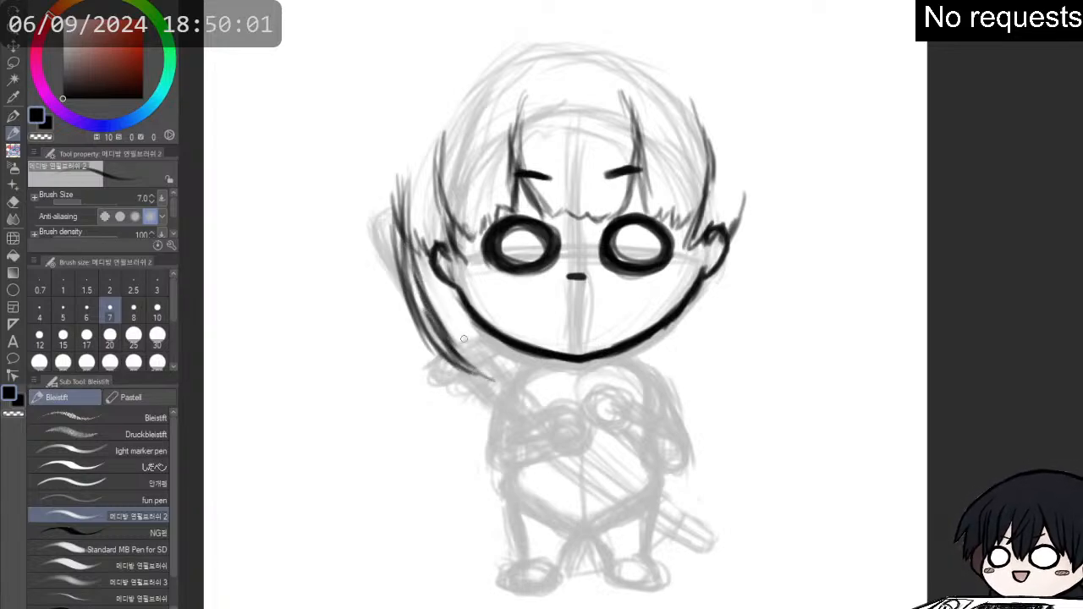
# - Draw short pointed hair strands below the jaw on both sides, cleaning up and lengthening the left ones
pyautogui.moveTo(479, 324); pyautogui.dragTo(479, 372)
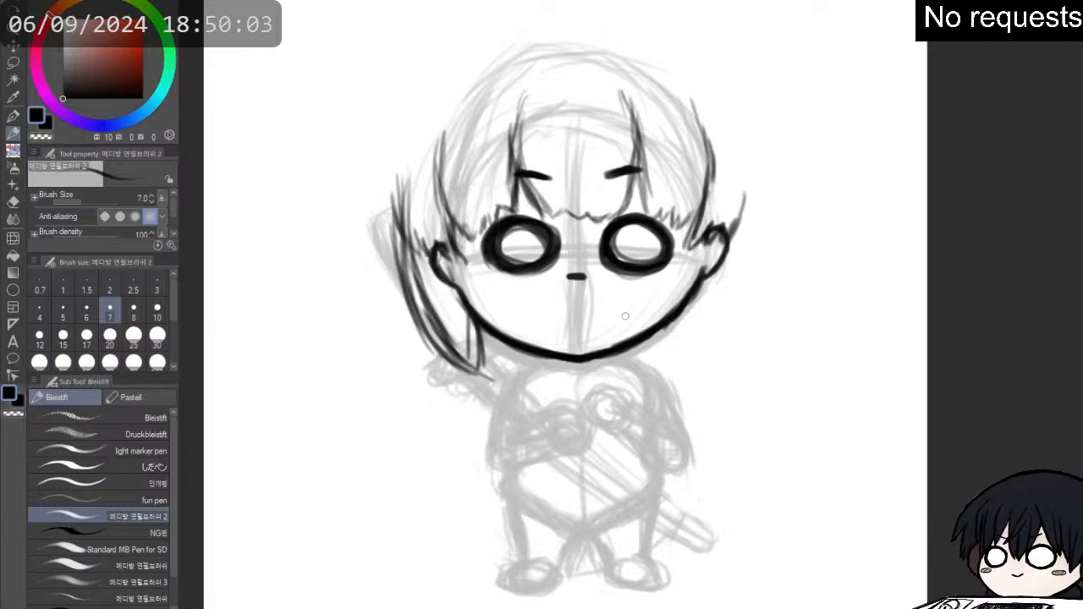
pyautogui.moveTo(709, 289)
pyautogui.mouseDown()
pyautogui.moveTo(686, 359)
pyautogui.moveTo(657, 357)
pyautogui.moveTo(658, 371)
pyautogui.mouseUp()
pyautogui.moveTo(659, 334); pyautogui.dragTo(657, 366)
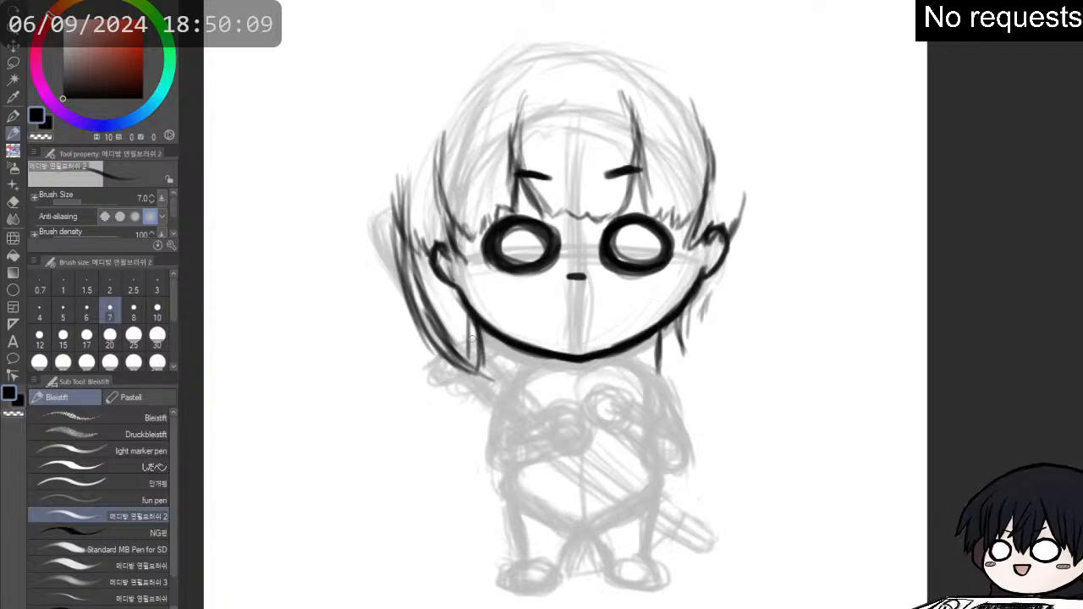
pyautogui.moveTo(477, 327)
pyautogui.mouseDown()
pyautogui.moveTo(468, 363)
pyautogui.moveTo(478, 342)
pyautogui.moveTo(481, 370)
pyautogui.moveTo(479, 351)
pyautogui.moveTo(464, 367)
pyautogui.moveTo(465, 354)
pyautogui.mouseUp()
pyautogui.press('e')
pyautogui.press('p')
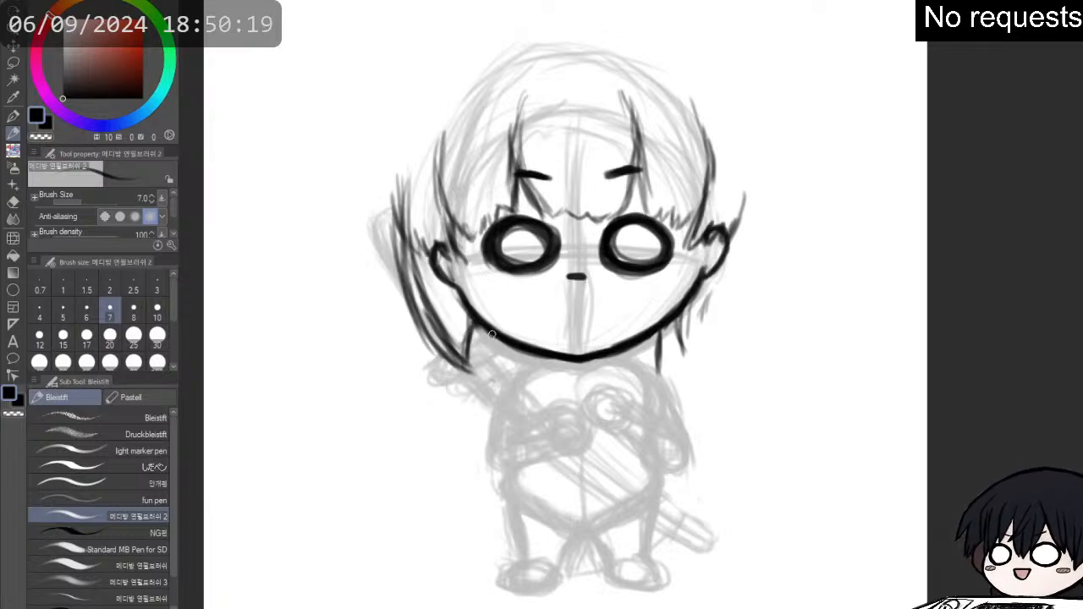
pyautogui.moveTo(489, 331)
pyautogui.mouseDown()
pyautogui.moveTo(497, 386)
pyautogui.moveTo(478, 415)
pyautogui.mouseUp()
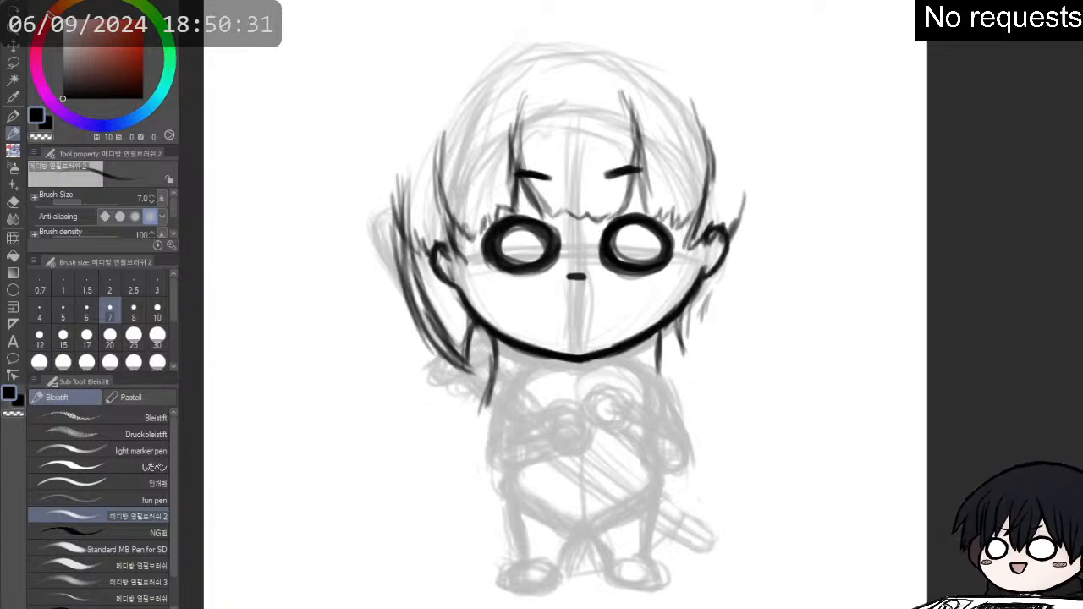
# - Outline the hair volume above the head with a small peak at the crown and a curve down to the right ear
pyautogui.moveTo(498, 29); pyautogui.dragTo(422, 88)
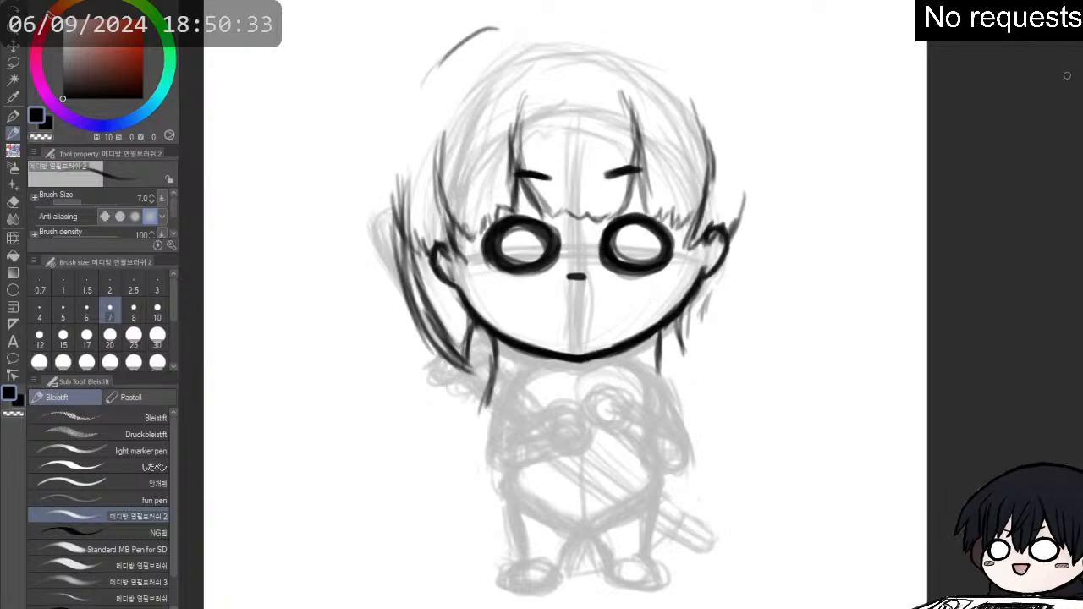
pyautogui.moveTo(508, 169); pyautogui.dragTo(527, 212)
pyautogui.moveTo(495, 91); pyautogui.dragTo(533, 56)
pyautogui.moveTo(517, 74)
pyautogui.mouseDown()
pyautogui.moveTo(573, 62)
pyautogui.moveTo(594, 42)
pyautogui.moveTo(701, 93)
pyautogui.moveTo(738, 143)
pyautogui.mouseUp()
pyautogui.moveTo(658, 77); pyautogui.dragTo(750, 131)
pyautogui.moveTo(685, 87); pyautogui.dragTo(765, 161)
pyautogui.moveTo(663, 78); pyautogui.dragTo(768, 165)
pyautogui.moveTo(725, 111); pyautogui.dragTo(782, 198)
pyautogui.moveTo(745, 152); pyautogui.dragTo(787, 229)
pyautogui.moveTo(763, 173); pyautogui.dragTo(784, 259)
pyautogui.moveTo(778, 196)
pyautogui.mouseDown()
pyautogui.moveTo(765, 293)
pyautogui.moveTo(746, 296)
pyautogui.moveTo(733, 265)
pyautogui.mouseUp()
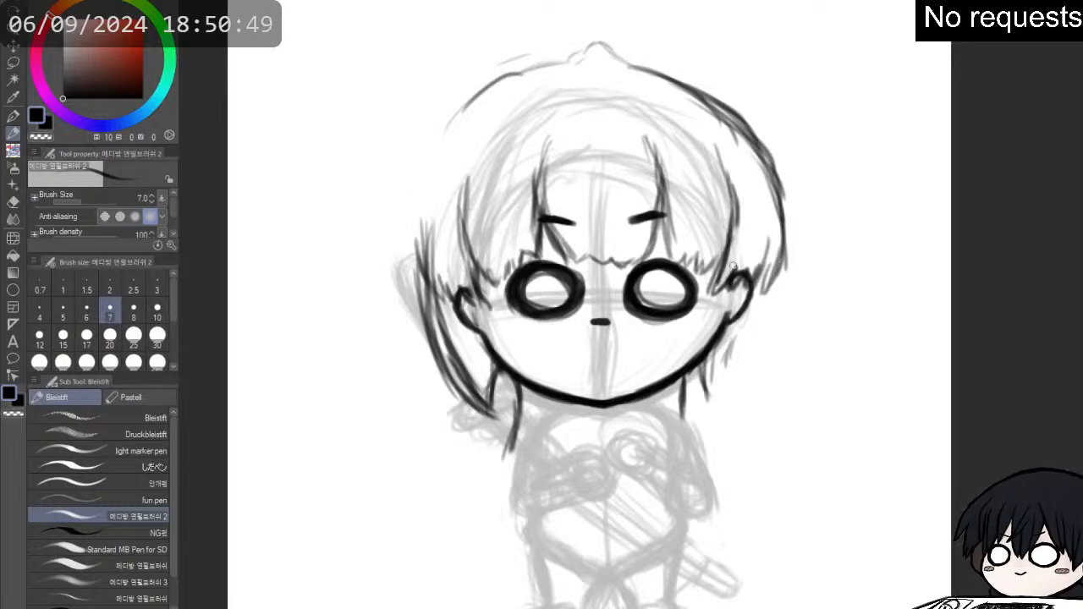
# - Erase the lower right hair outline and redraw it wider, with dense jagged tips over the right ear
pyautogui.press('e')
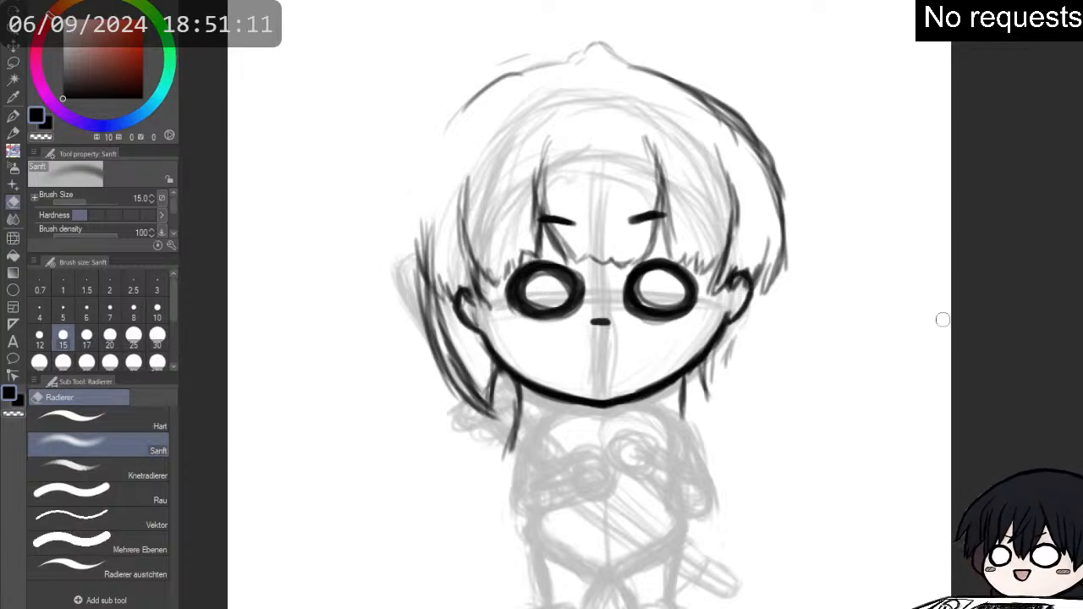
pyautogui.moveTo(741, 261)
pyautogui.mouseDown()
pyautogui.moveTo(735, 273)
pyautogui.moveTo(745, 273)
pyautogui.mouseUp()
pyautogui.press('p')
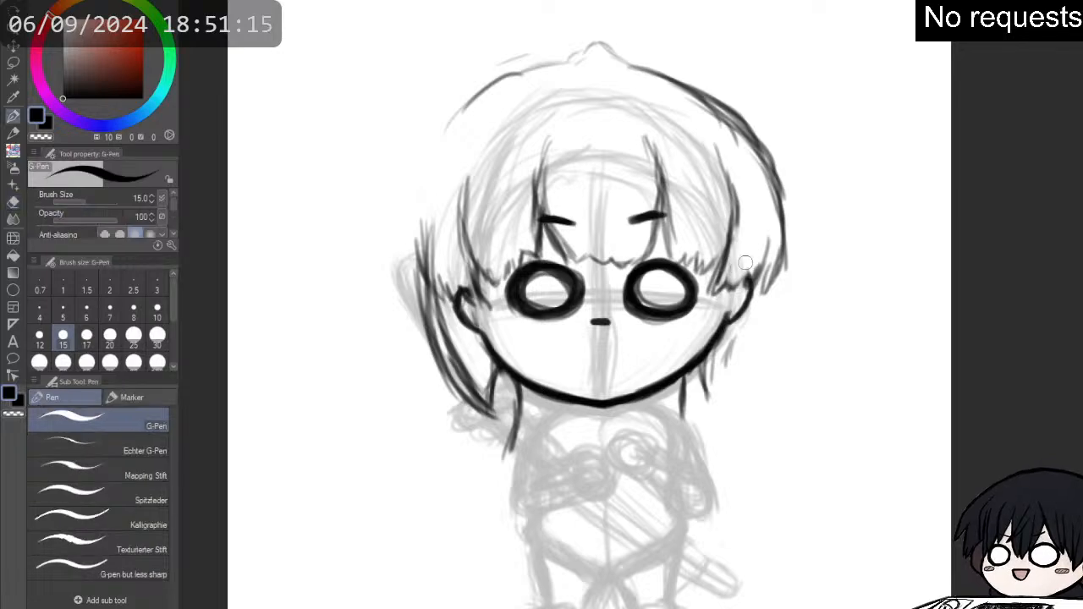
pyautogui.press('p')
pyautogui.moveTo(710, 301)
pyautogui.mouseDown()
pyautogui.moveTo(730, 280)
pyautogui.moveTo(726, 303)
pyautogui.moveTo(743, 272)
pyautogui.moveTo(735, 303)
pyautogui.moveTo(755, 259)
pyautogui.moveTo(755, 294)
pyautogui.moveTo(777, 271)
pyautogui.moveTo(778, 301)
pyautogui.moveTo(786, 275)
pyautogui.moveTo(747, 252)
pyautogui.moveTo(779, 241)
pyautogui.moveTo(789, 260)
pyautogui.moveTo(757, 178)
pyautogui.moveTo(780, 188)
pyautogui.mouseUp()
pyautogui.press('e')
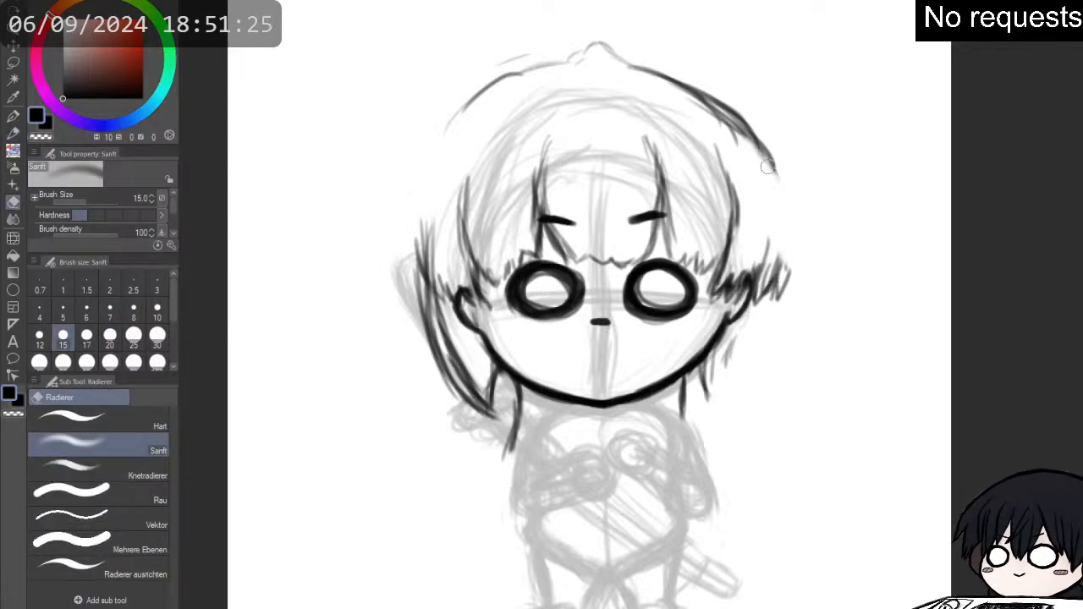
pyautogui.press('p')
pyautogui.press('p')
pyautogui.moveTo(783, 290)
pyautogui.mouseDown()
pyautogui.moveTo(799, 254)
pyautogui.moveTo(787, 184)
pyautogui.moveTo(692, 100)
pyautogui.mouseUp()
# - Draw the left outer hair outline from the crown down past the ear, adding pointed tips at its lower end
pyautogui.moveTo(483, 91); pyautogui.dragTo(439, 153)
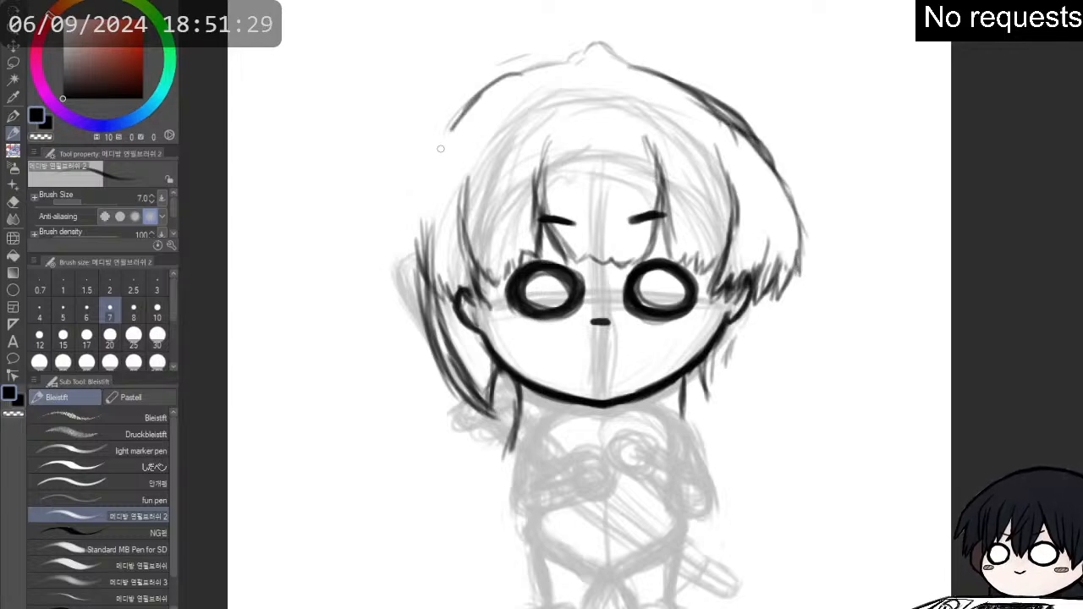
pyautogui.moveTo(461, 114)
pyautogui.mouseDown()
pyautogui.moveTo(446, 155)
pyautogui.moveTo(457, 144)
pyautogui.moveTo(413, 215)
pyautogui.mouseUp()
pyautogui.moveTo(432, 144)
pyautogui.mouseDown()
pyautogui.moveTo(413, 167)
pyautogui.moveTo(398, 244)
pyautogui.mouseUp()
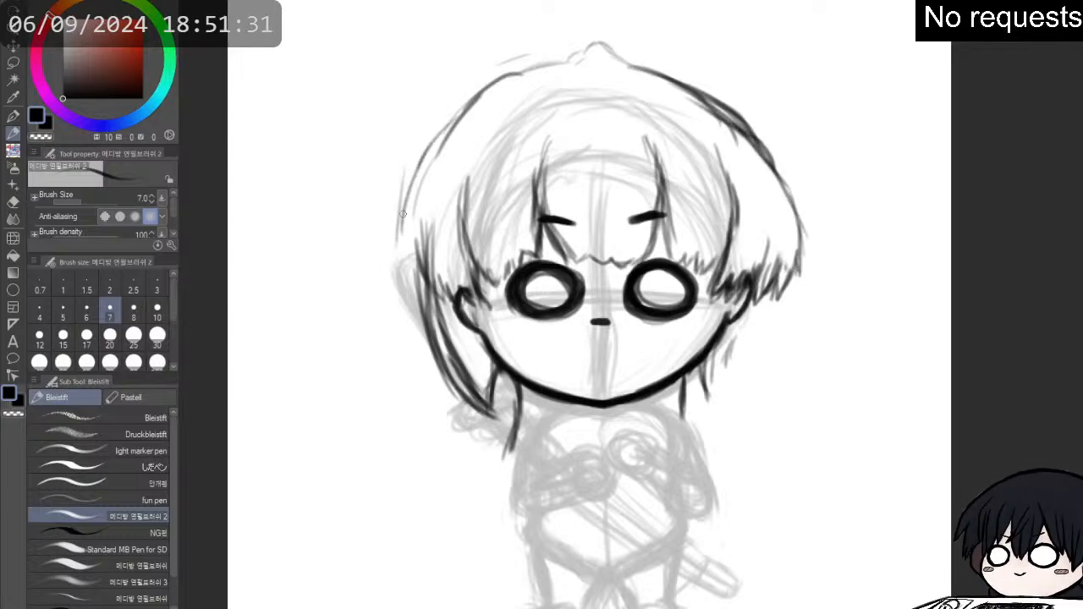
pyautogui.moveTo(392, 195); pyautogui.dragTo(387, 247)
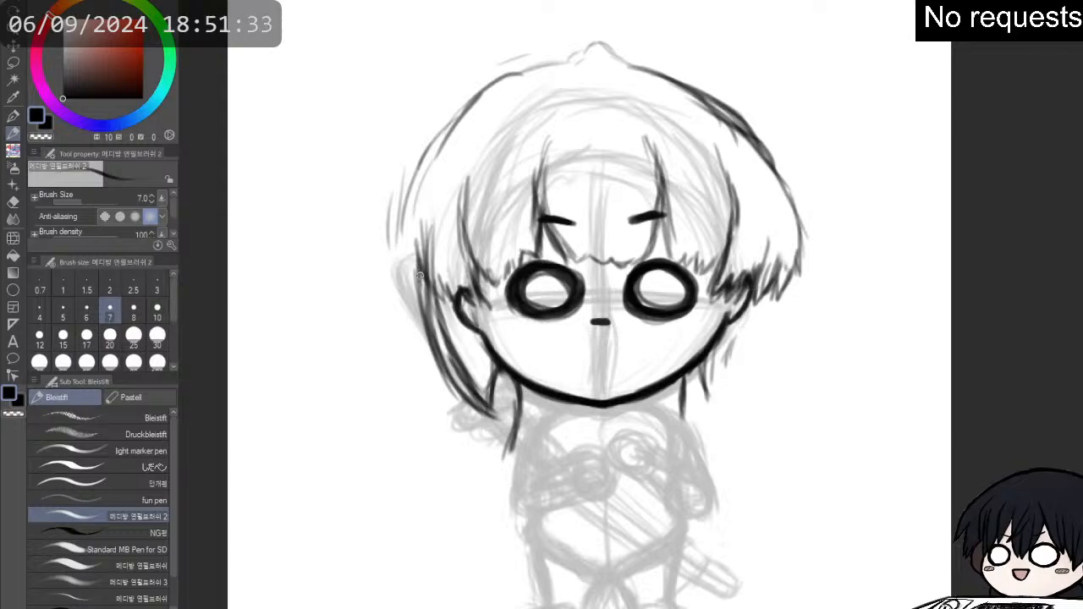
pyautogui.moveTo(420, 295); pyautogui.dragTo(403, 251)
pyautogui.moveTo(406, 293); pyautogui.dragTo(395, 196)
pyautogui.moveTo(389, 254); pyautogui.dragTo(405, 168)
pyautogui.moveTo(416, 229)
pyautogui.mouseDown()
pyautogui.moveTo(401, 173)
pyautogui.moveTo(425, 149)
pyautogui.mouseUp()
pyautogui.moveTo(406, 201); pyautogui.dragTo(457, 112)
pyautogui.moveTo(432, 166); pyautogui.dragTo(478, 99)
pyautogui.moveTo(440, 137); pyautogui.dragTo(483, 97)
pyautogui.moveTo(467, 113); pyautogui.dragTo(512, 82)
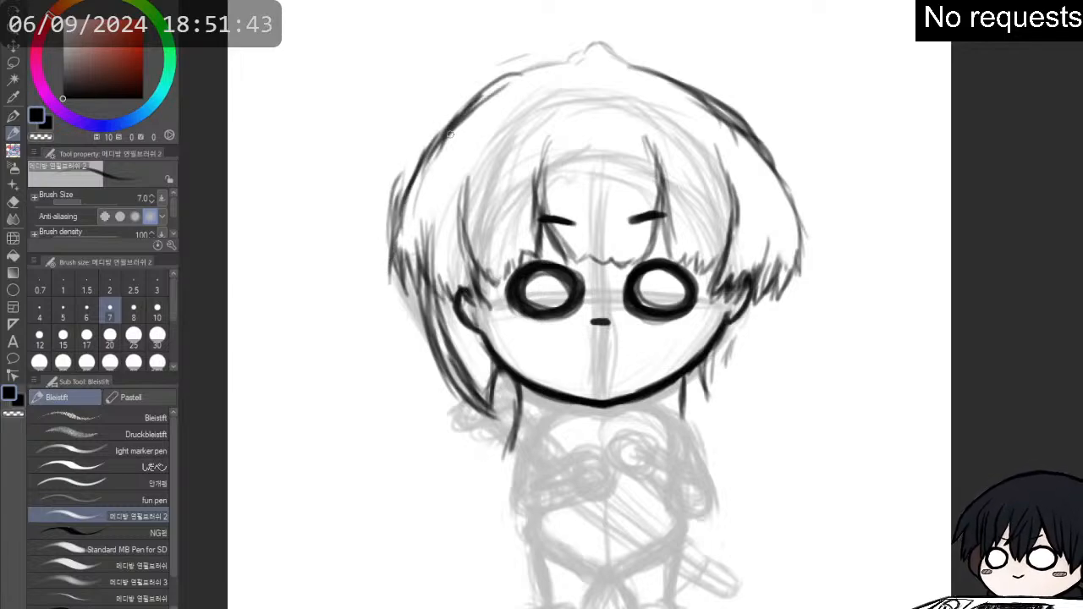
# - Thicken the left hair outline with overlapping strokes from the crown down to the side tips
pyautogui.moveTo(449, 137); pyautogui.dragTo(528, 74)
pyautogui.moveTo(453, 127)
pyautogui.mouseDown()
pyautogui.moveTo(499, 89)
pyautogui.moveTo(555, 70)
pyautogui.mouseUp()
pyautogui.moveTo(508, 89); pyautogui.dragTo(569, 65)
pyautogui.moveTo(452, 138); pyautogui.dragTo(499, 94)
pyautogui.moveTo(410, 179); pyautogui.dragTo(486, 102)
pyautogui.moveTo(403, 212); pyautogui.dragTo(444, 131)
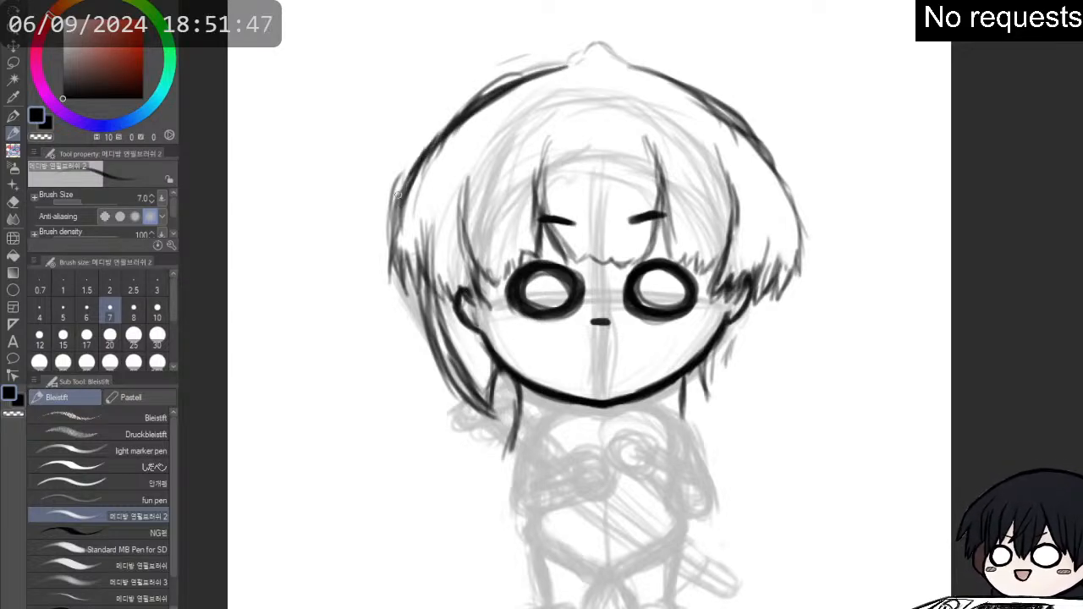
pyautogui.moveTo(391, 254)
pyautogui.mouseDown()
pyautogui.moveTo(427, 154)
pyautogui.moveTo(409, 181)
pyautogui.mouseUp()
pyautogui.moveTo(391, 278); pyautogui.dragTo(403, 212)
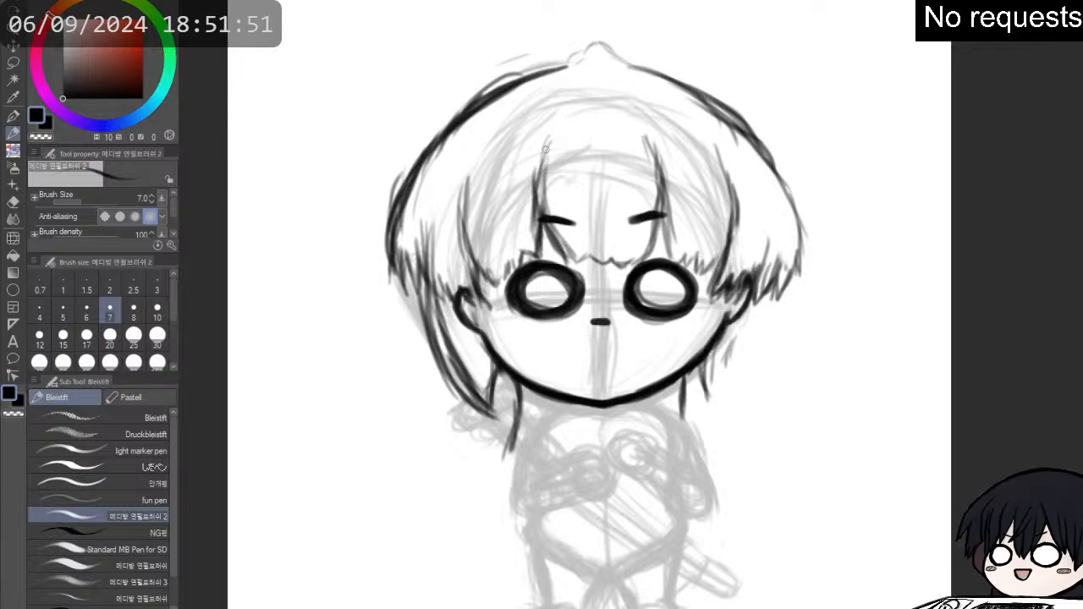
# - Extend the left fringe strand upward and draw inner strands curving from the crown down to the left side lock
pyautogui.moveTo(530, 167); pyautogui.dragTo(563, 110)
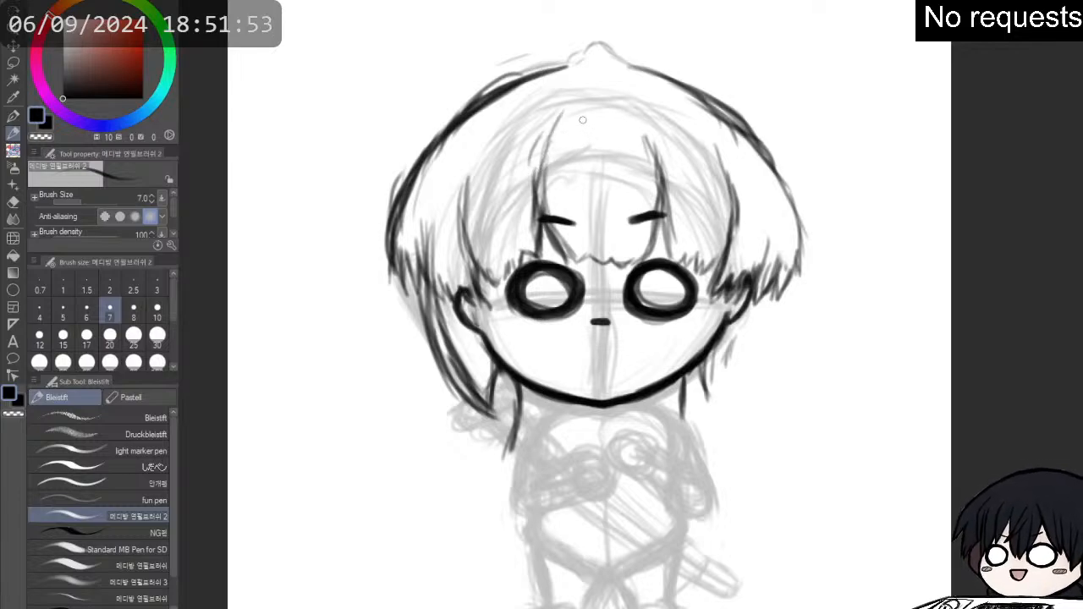
pyautogui.moveTo(572, 80)
pyautogui.mouseDown()
pyautogui.moveTo(525, 124)
pyautogui.moveTo(522, 147)
pyautogui.mouseUp()
pyautogui.moveTo(544, 94)
pyautogui.mouseDown()
pyautogui.moveTo(501, 130)
pyautogui.moveTo(464, 201)
pyautogui.mouseUp()
pyautogui.moveTo(508, 133)
pyautogui.mouseDown()
pyautogui.moveTo(476, 175)
pyautogui.moveTo(490, 147)
pyautogui.mouseUp()
pyautogui.moveTo(503, 133)
pyautogui.mouseDown()
pyautogui.moveTo(475, 171)
pyautogui.moveTo(503, 128)
pyautogui.moveTo(491, 135)
pyautogui.moveTo(462, 200)
pyautogui.mouseUp()
pyautogui.moveTo(484, 158); pyautogui.dragTo(451, 230)
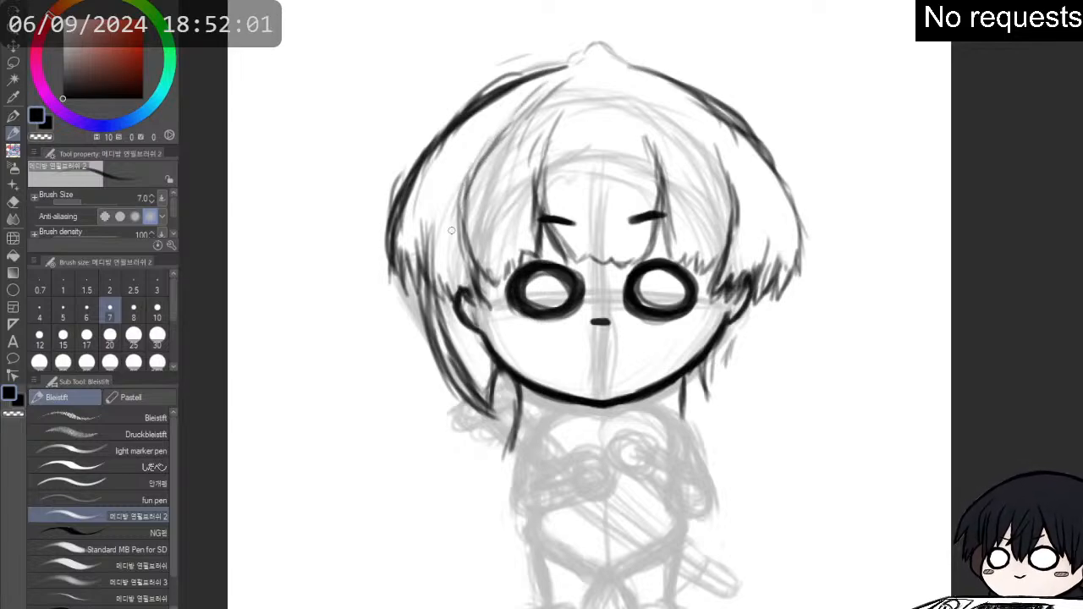
pyautogui.moveTo(461, 188)
pyautogui.mouseDown()
pyautogui.moveTo(440, 266)
pyautogui.moveTo(444, 204)
pyautogui.moveTo(426, 301)
pyautogui.moveTo(433, 250)
pyautogui.moveTo(438, 279)
pyautogui.mouseUp()
pyautogui.moveTo(465, 209); pyautogui.dragTo(430, 217)
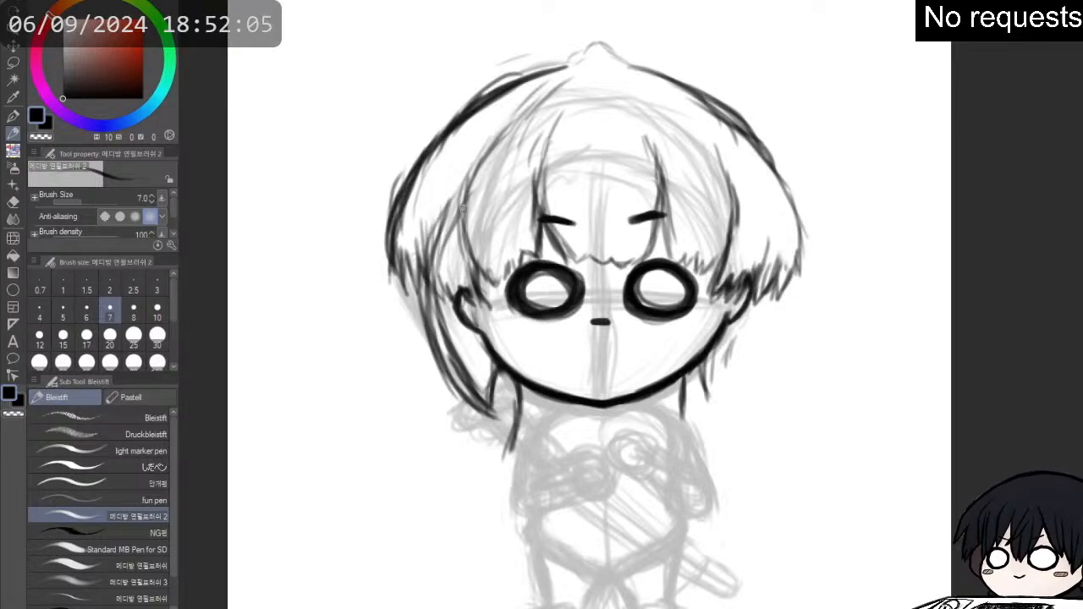
# - Erase the rough bump and stray lines at the crown, and redraw the top hair outline with one clean peak
pyautogui.press('e')
pyautogui.moveTo(606, 44)
pyautogui.mouseDown()
pyautogui.moveTo(633, 58)
pyautogui.moveTo(573, 46)
pyautogui.mouseUp()
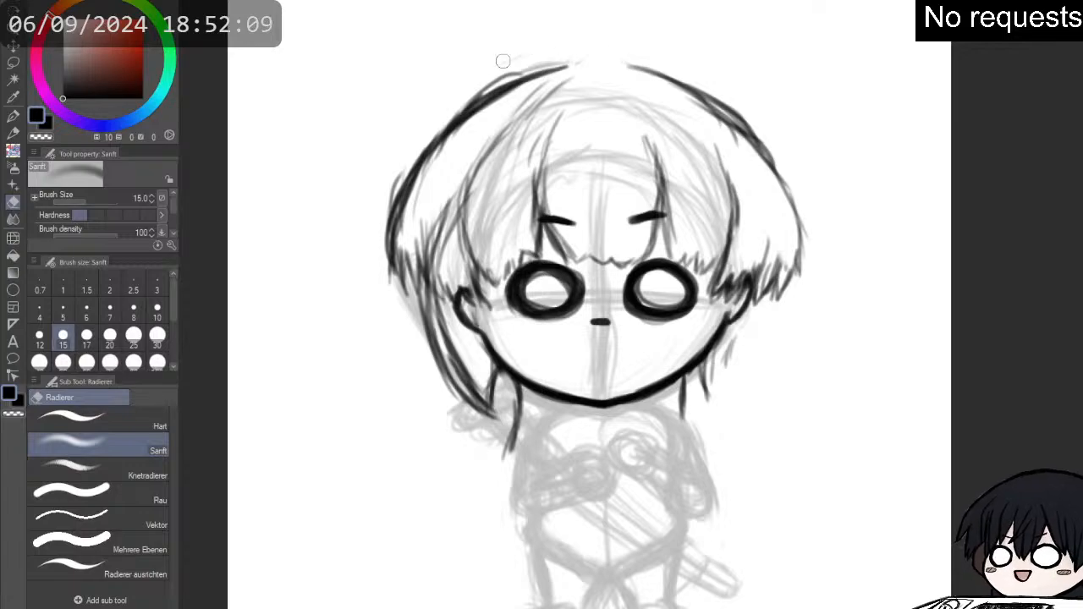
pyautogui.moveTo(458, 92); pyautogui.dragTo(526, 66)
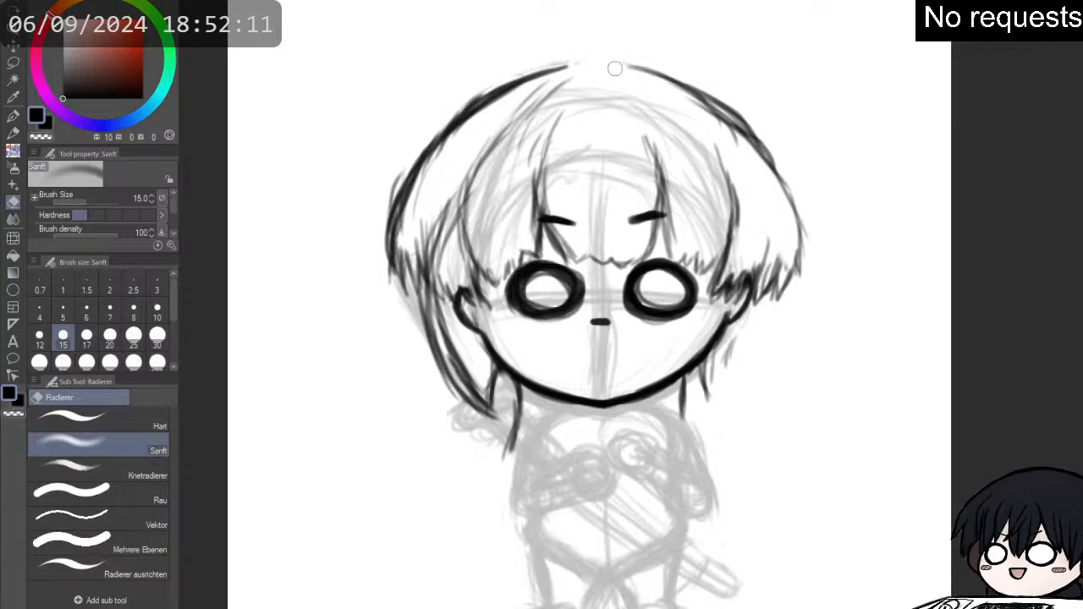
pyautogui.press('p')
pyautogui.moveTo(474, 112)
pyautogui.mouseDown()
pyautogui.moveTo(520, 78)
pyautogui.moveTo(634, 63)
pyautogui.moveTo(653, 72)
pyautogui.moveTo(625, 66)
pyautogui.moveTo(718, 100)
pyautogui.mouseUp()
pyautogui.moveTo(657, 75); pyautogui.dragTo(729, 110)
pyautogui.moveTo(555, 65)
pyautogui.mouseDown()
pyautogui.moveTo(594, 52)
pyautogui.moveTo(622, 66)
pyautogui.moveTo(600, 47)
pyautogui.moveTo(592, 52)
pyautogui.moveTo(622, 71)
pyautogui.moveTo(574, 59)
pyautogui.moveTo(696, 90)
pyautogui.moveTo(757, 139)
pyautogui.mouseUp()
# - Thicken the right hair outline from the upper curve down to the jagged tips beside the ear
pyautogui.press('e')
pyautogui.press('p')
pyautogui.moveTo(721, 105)
pyautogui.mouseDown()
pyautogui.moveTo(771, 172)
pyautogui.moveTo(731, 119)
pyautogui.moveTo(790, 184)
pyautogui.mouseUp()
pyautogui.moveTo(760, 141); pyautogui.dragTo(799, 202)
pyautogui.moveTo(768, 161); pyautogui.dragTo(803, 225)
pyautogui.moveTo(786, 181)
pyautogui.mouseDown()
pyautogui.moveTo(803, 239)
pyautogui.moveTo(787, 297)
pyautogui.mouseUp()
pyautogui.moveTo(782, 275)
pyautogui.mouseDown()
pyautogui.moveTo(790, 297)
pyautogui.moveTo(783, 276)
pyautogui.mouseUp()
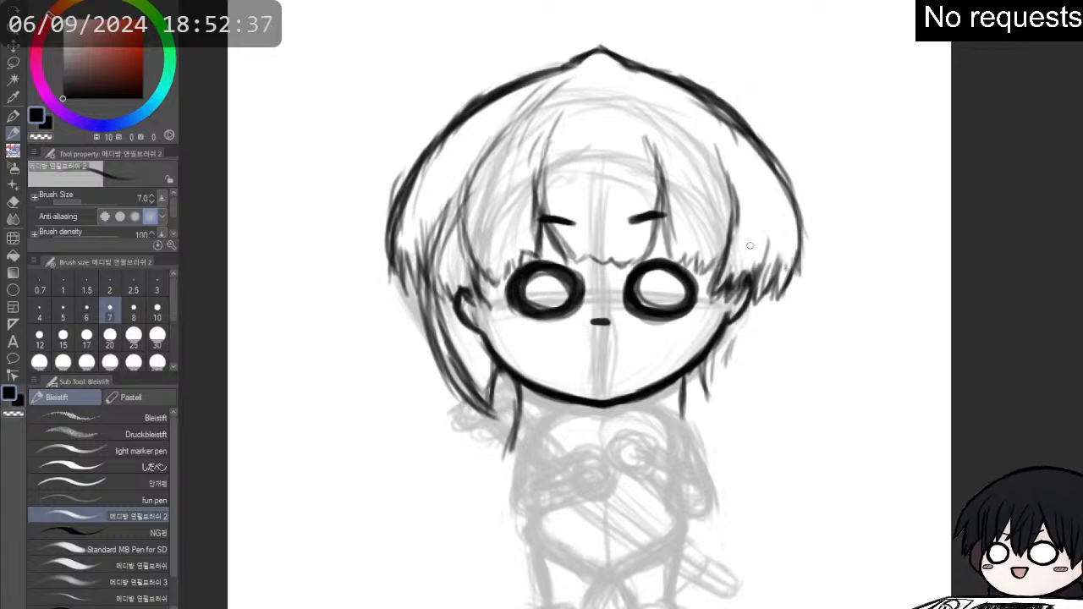
# - Erase the jagged right hair tips beside the ear and redraw them, joining them to a thickened outer hair edge
pyautogui.press('e')
pyautogui.moveTo(776, 289)
pyautogui.mouseDown()
pyautogui.moveTo(777, 300)
pyautogui.moveTo(776, 289)
pyautogui.mouseUp()
pyautogui.press('p')
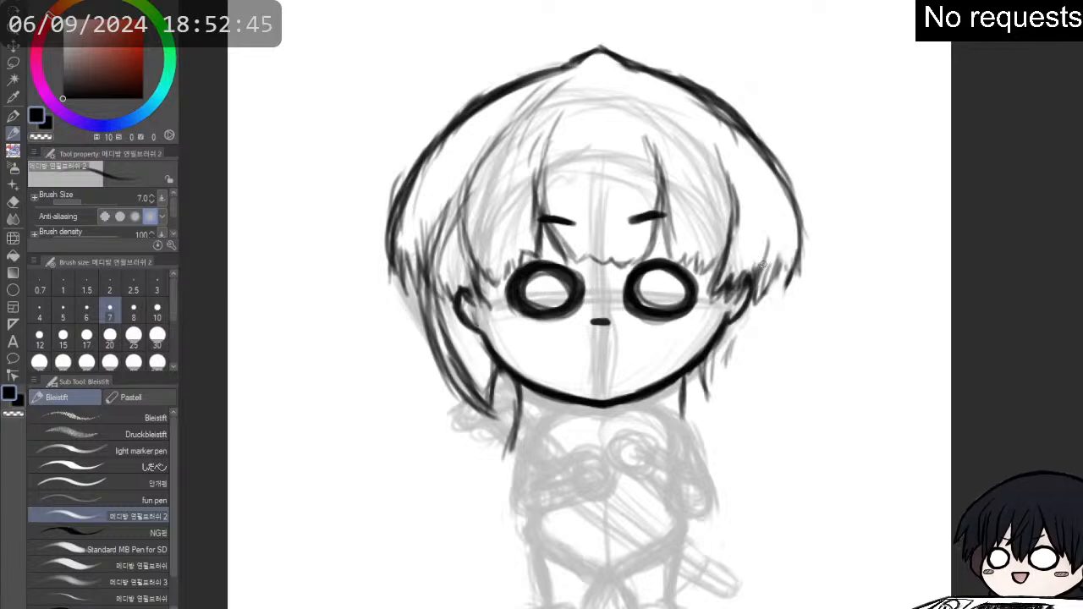
pyautogui.moveTo(752, 300); pyautogui.dragTo(787, 251)
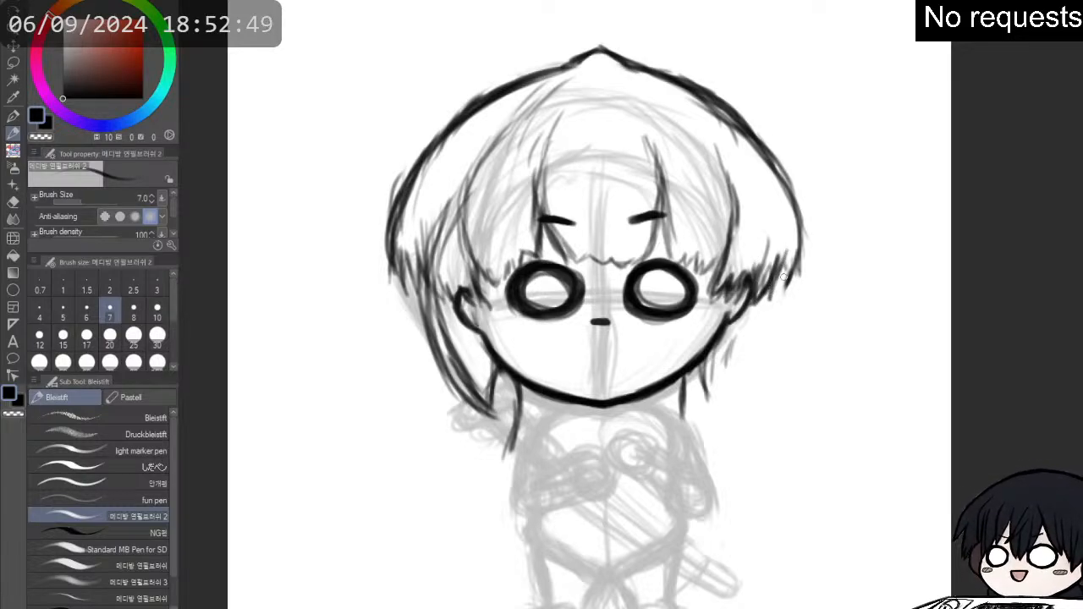
pyautogui.moveTo(782, 292)
pyautogui.mouseDown()
pyautogui.moveTo(801, 233)
pyautogui.moveTo(790, 206)
pyautogui.mouseUp()
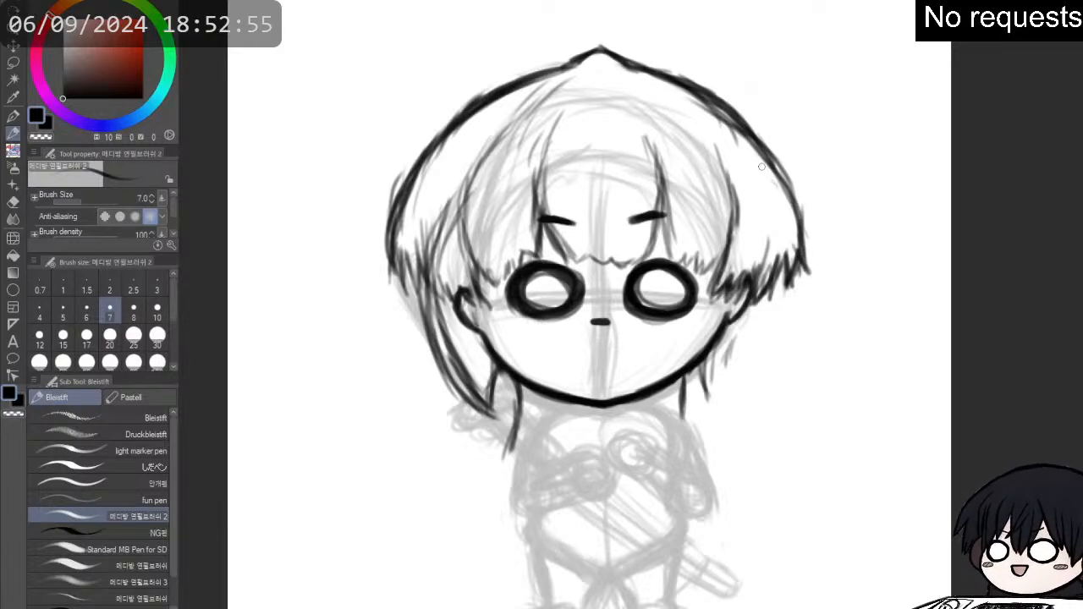
pyautogui.moveTo(787, 183)
pyautogui.mouseDown()
pyautogui.moveTo(746, 125)
pyautogui.moveTo(801, 221)
pyautogui.moveTo(808, 283)
pyautogui.mouseUp()
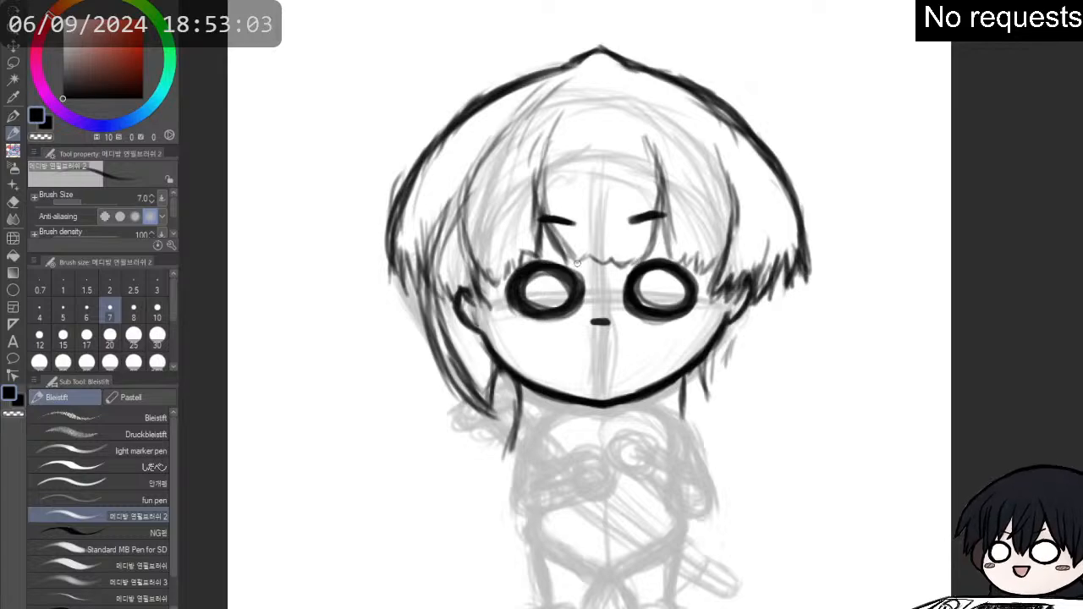
# - Darken the jagged hair tips on the left side, from the outer edge across to the ear
pyautogui.moveTo(396, 273); pyautogui.dragTo(407, 306)
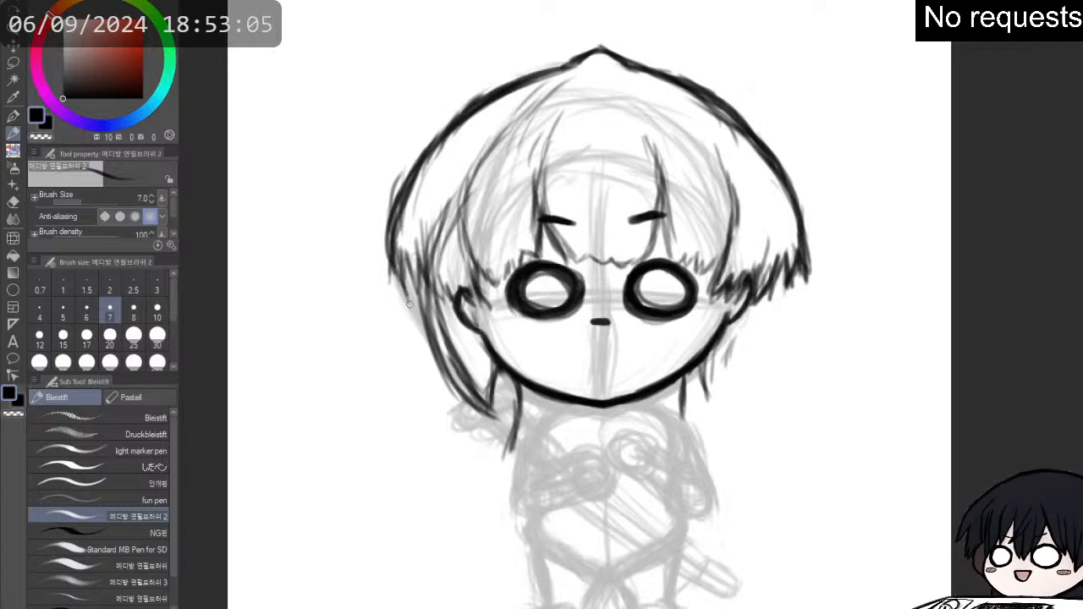
pyautogui.moveTo(403, 252)
pyautogui.mouseDown()
pyautogui.moveTo(416, 298)
pyautogui.moveTo(447, 306)
pyautogui.moveTo(474, 284)
pyautogui.moveTo(462, 310)
pyautogui.moveTo(459, 280)
pyautogui.mouseUp()
pyautogui.press('e')
pyautogui.press('p')
pyautogui.moveTo(483, 317)
pyautogui.mouseDown()
pyautogui.moveTo(470, 287)
pyautogui.moveTo(480, 309)
pyautogui.mouseUp()
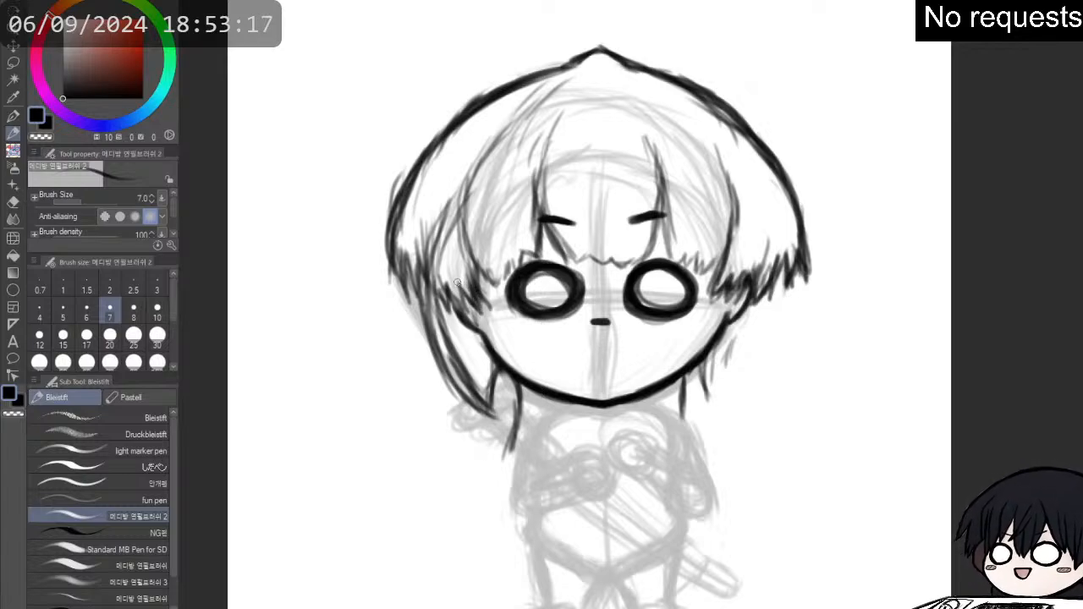
# - Draw a long, pointed hair strand hanging from the left side lock down beside the body
pyautogui.moveTo(489, 393); pyautogui.dragTo(472, 515)
pyautogui.moveTo(510, 433); pyautogui.dragTo(494, 524)
pyautogui.moveTo(471, 457); pyautogui.dragTo(490, 534)
pyautogui.moveTo(469, 482)
pyautogui.mouseDown()
pyautogui.moveTo(495, 543)
pyautogui.moveTo(497, 474)
pyautogui.moveTo(516, 421)
pyautogui.mouseUp()
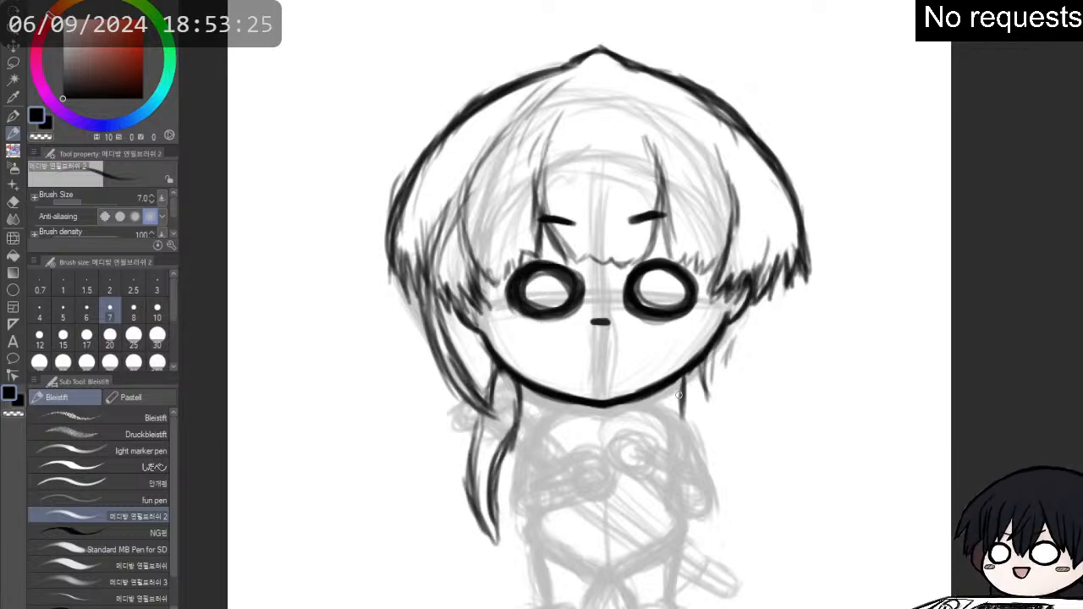
# - Draw two long strands hanging below the jaw on the right, erasing and redrawing the inner one as a longer curve
pyautogui.moveTo(681, 386)
pyautogui.mouseDown()
pyautogui.moveTo(712, 442)
pyautogui.moveTo(675, 413)
pyautogui.mouseUp()
pyautogui.moveTo(701, 369)
pyautogui.mouseDown()
pyautogui.moveTo(726, 412)
pyautogui.moveTo(736, 475)
pyautogui.mouseUp()
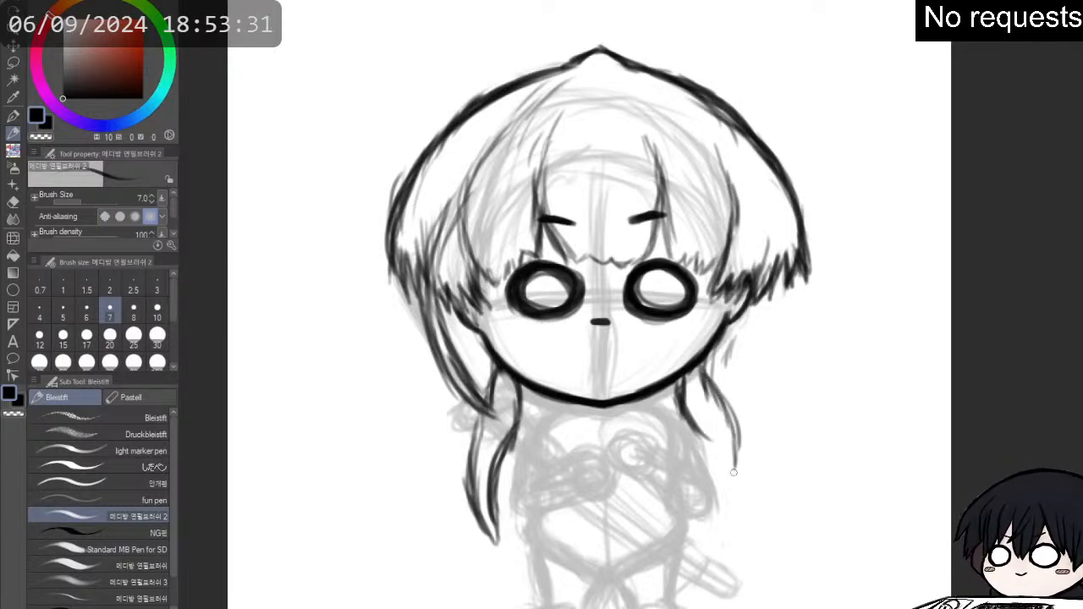
pyautogui.moveTo(689, 408); pyautogui.dragTo(711, 444)
pyautogui.press('p')
pyautogui.hotkey('ctrl', 'z')
pyautogui.hotkey('ctrl', 'z')
pyautogui.hotkey('ctrl', 'z')
pyautogui.hotkey('ctrl', 'z')
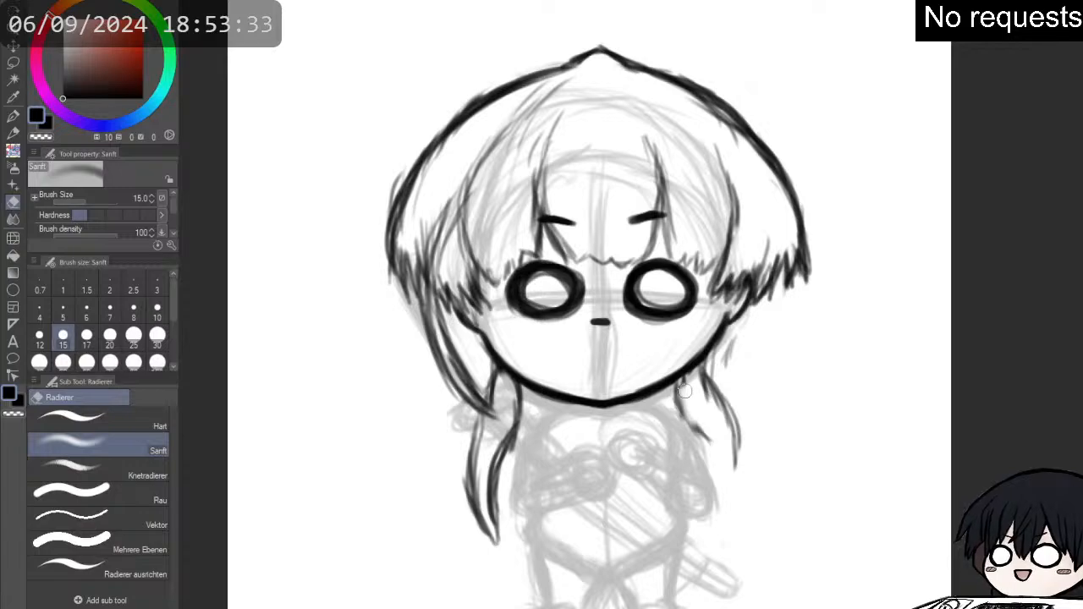
pyautogui.press('p')
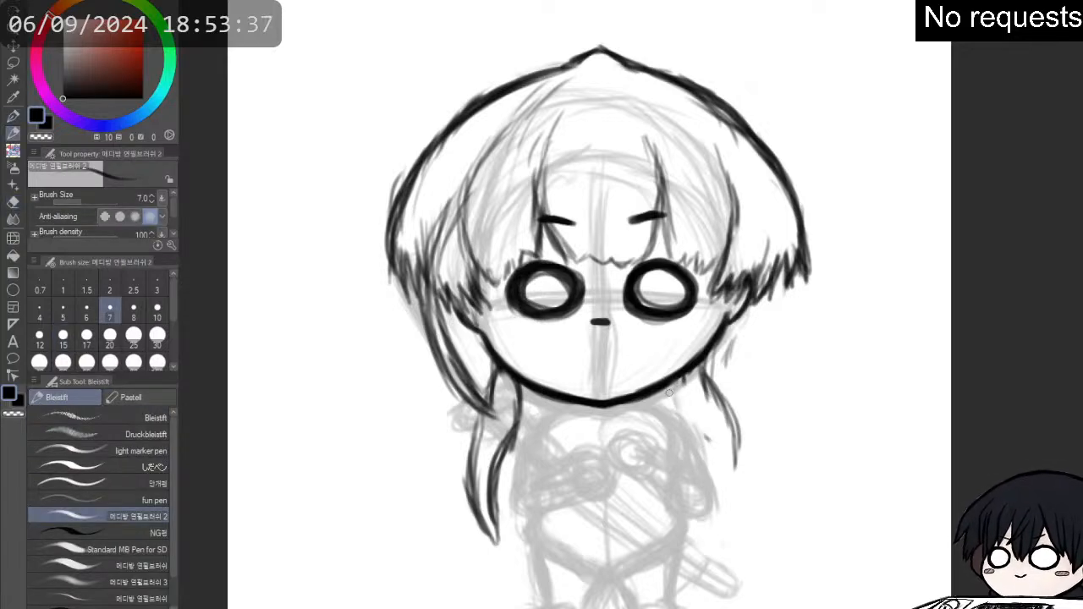
pyautogui.moveTo(675, 386)
pyautogui.mouseDown()
pyautogui.moveTo(721, 457)
pyautogui.moveTo(725, 507)
pyautogui.mouseUp()
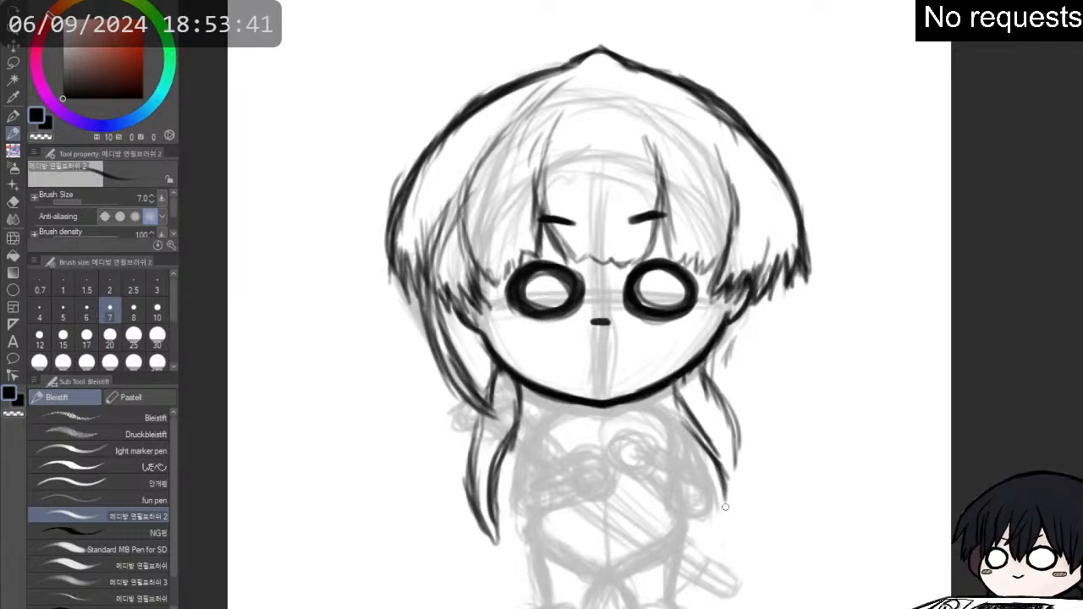
# - Erase the long hair strands hanging below the jaw on the left, clearing the lines beside the neck
pyautogui.press('e')
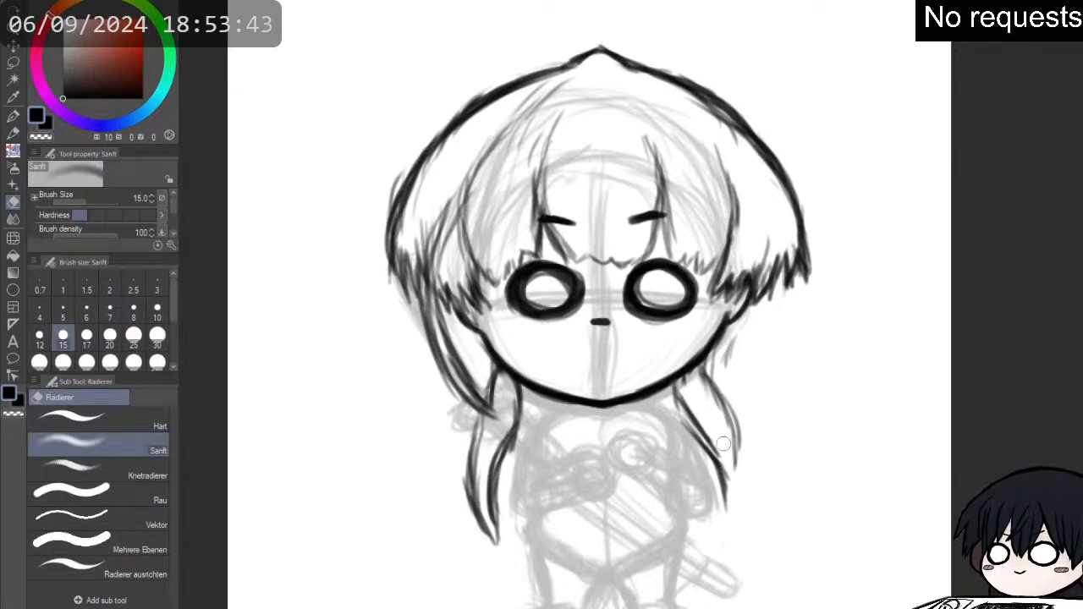
pyautogui.moveTo(520, 432)
pyautogui.mouseDown()
pyautogui.moveTo(502, 384)
pyautogui.moveTo(513, 389)
pyautogui.moveTo(498, 377)
pyautogui.moveTo(508, 391)
pyautogui.moveTo(474, 512)
pyautogui.moveTo(497, 545)
pyautogui.moveTo(496, 466)
pyautogui.moveTo(522, 451)
pyautogui.mouseUp()
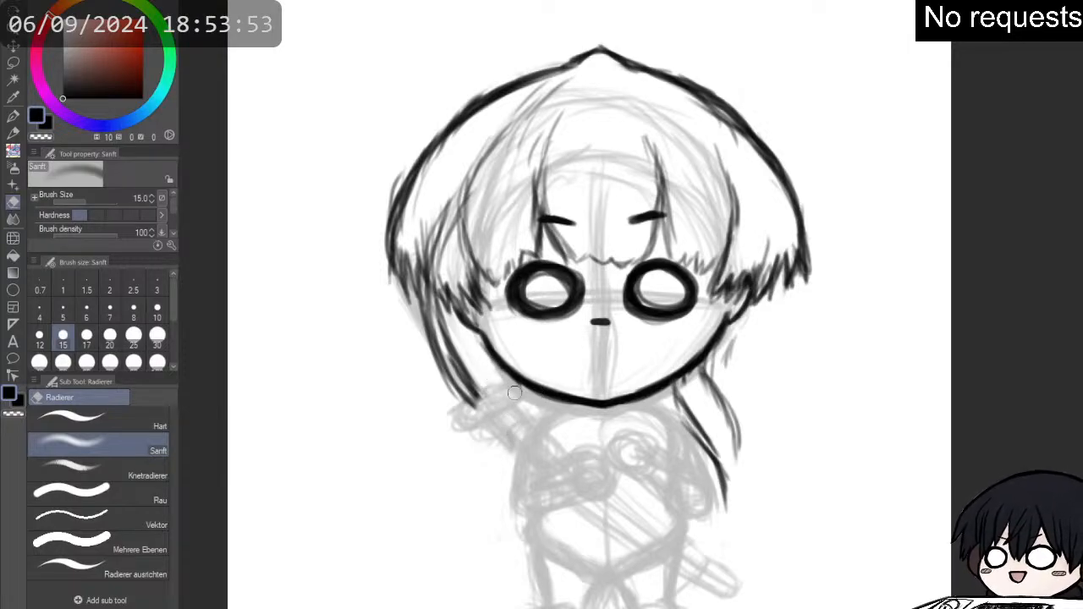
pyautogui.press('p')
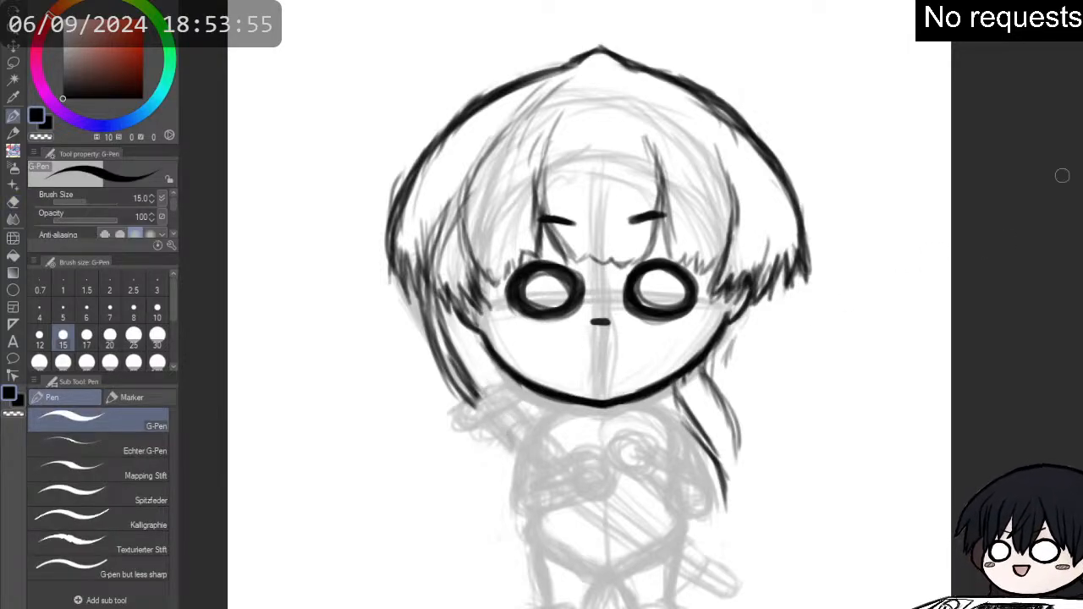
pyautogui.moveTo(830, 221); pyautogui.dragTo(886, 187)
pyautogui.press('p')
pyautogui.press('p')
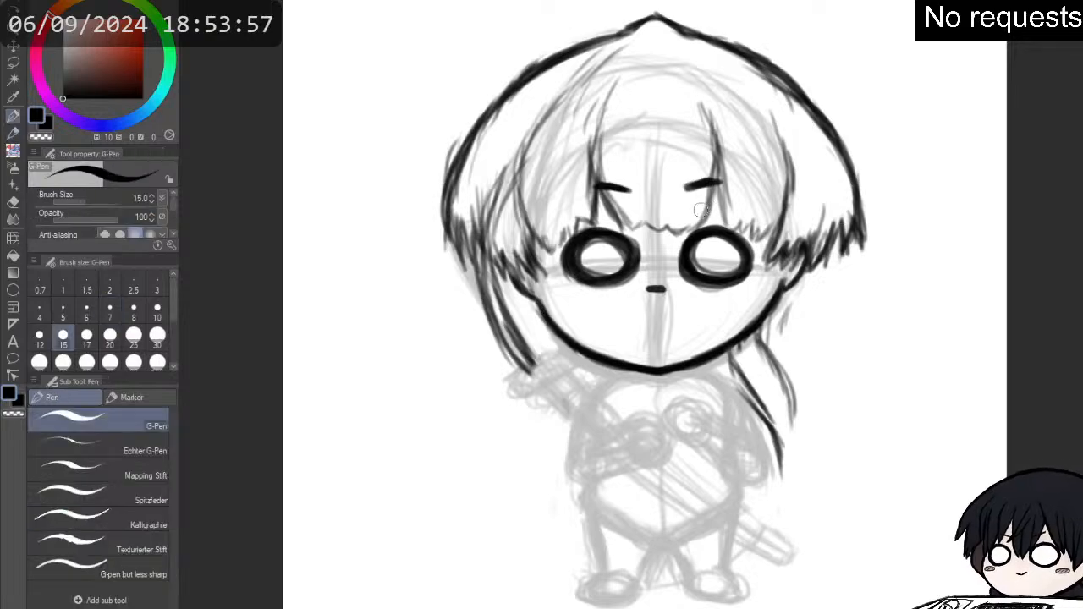
pyautogui.press('p')
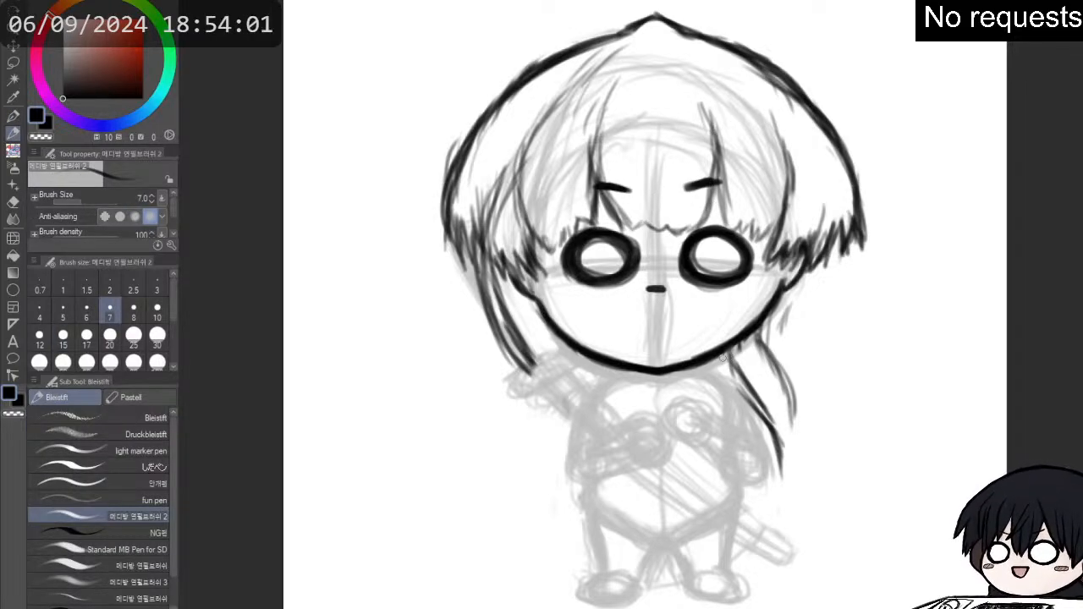
# - Erase the long hair strands below the jaw on the right along with the stray lines beside the cheek
pyautogui.press('e')
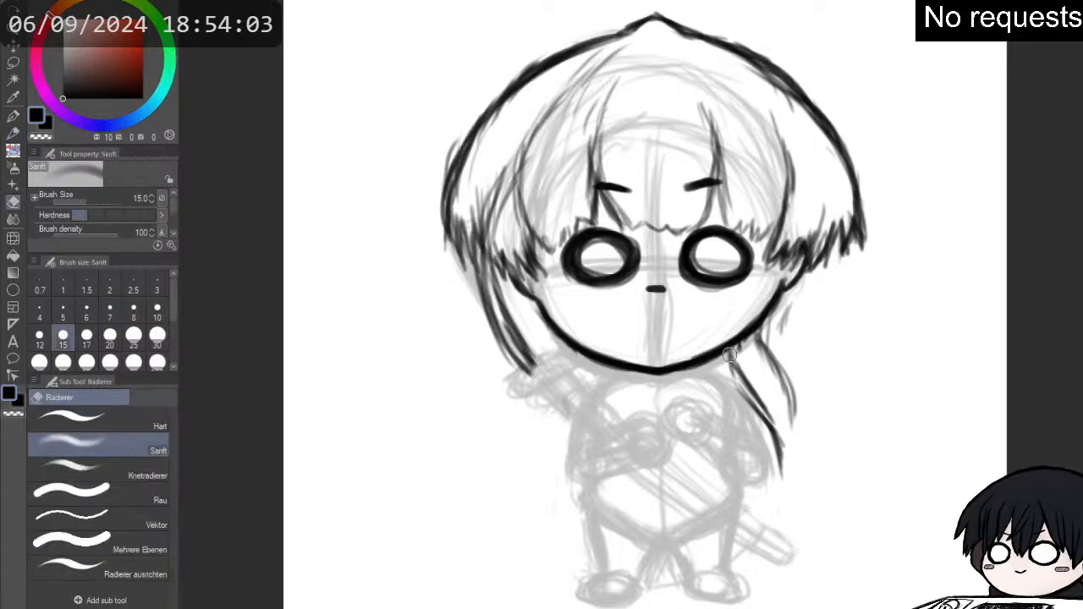
pyautogui.moveTo(726, 357)
pyautogui.mouseDown()
pyautogui.moveTo(764, 337)
pyautogui.moveTo(741, 347)
pyautogui.moveTo(736, 372)
pyautogui.moveTo(772, 430)
pyautogui.moveTo(735, 372)
pyautogui.moveTo(774, 402)
pyautogui.moveTo(766, 351)
pyautogui.moveTo(788, 355)
pyautogui.moveTo(794, 308)
pyautogui.moveTo(788, 316)
pyautogui.mouseUp()
pyautogui.press('p')
pyautogui.press('p')
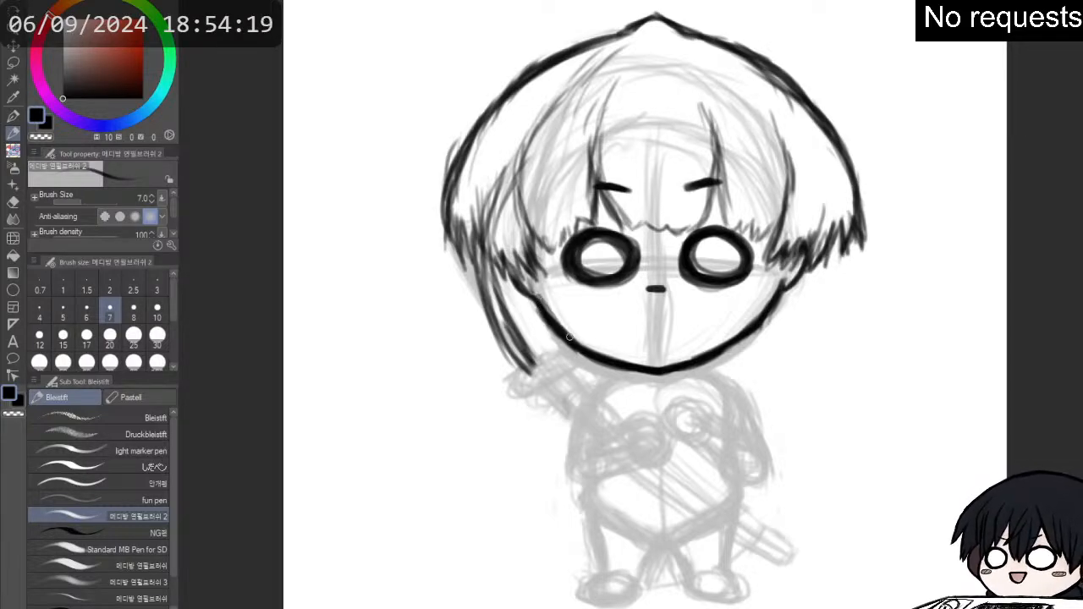
# - Clean up the right ear area and redraw the jagged hair tips over it
pyautogui.moveTo(772, 240)
pyautogui.mouseDown()
pyautogui.moveTo(764, 283)
pyautogui.moveTo(783, 230)
pyautogui.moveTo(801, 252)
pyautogui.moveTo(794, 242)
pyautogui.moveTo(764, 277)
pyautogui.moveTo(799, 251)
pyautogui.moveTo(793, 271)
pyautogui.moveTo(813, 250)
pyautogui.moveTo(813, 262)
pyautogui.mouseUp()
pyautogui.press('e')
pyautogui.press('p')
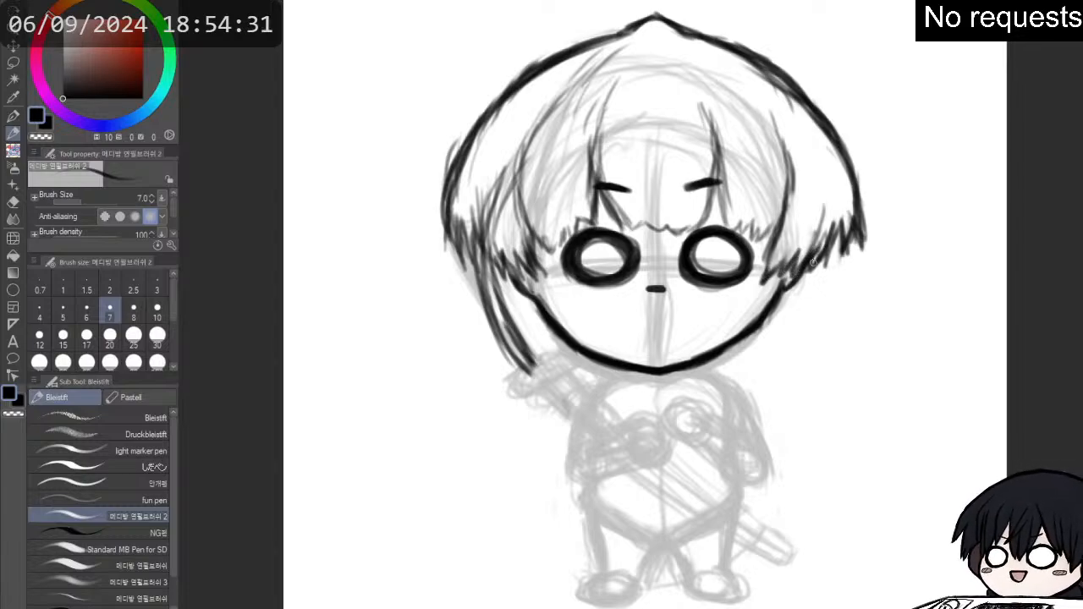
# - Erase the rough outer hair tips on the left and redraw them as clean jagged points
pyautogui.press('e')
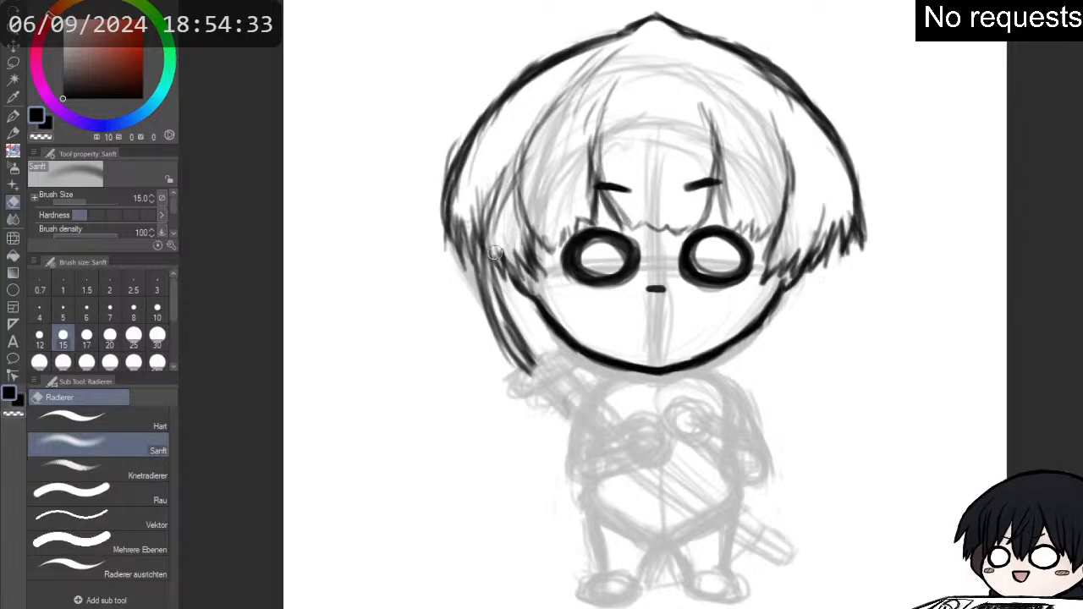
pyautogui.moveTo(499, 262)
pyautogui.mouseDown()
pyautogui.moveTo(467, 222)
pyautogui.moveTo(469, 248)
pyautogui.moveTo(470, 199)
pyautogui.moveTo(465, 274)
pyautogui.moveTo(461, 237)
pyautogui.mouseUp()
pyautogui.press('p')
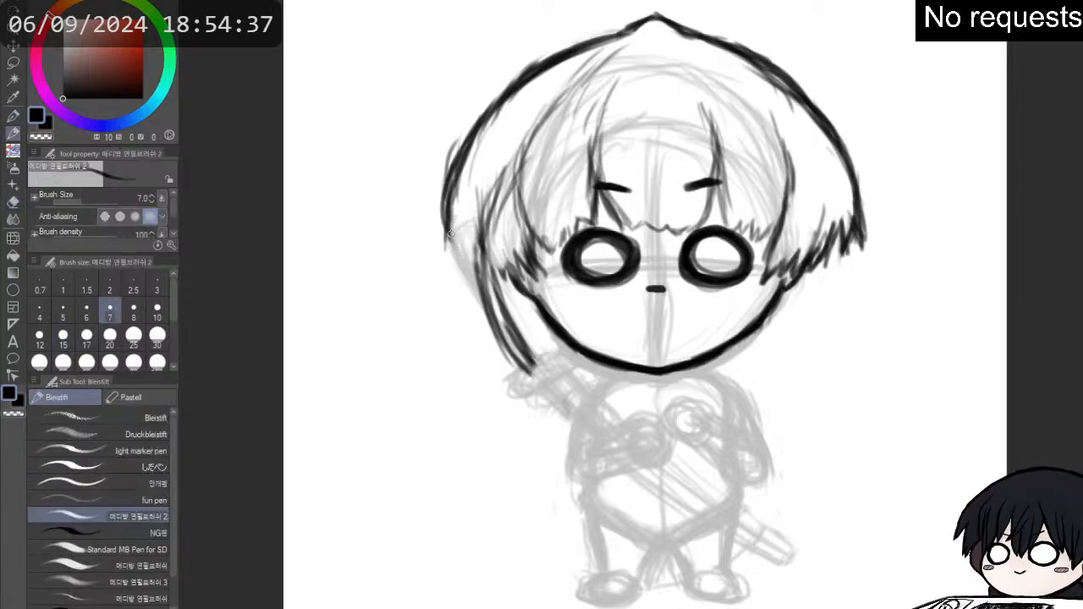
pyautogui.moveTo(443, 199)
pyautogui.mouseDown()
pyautogui.moveTo(445, 249)
pyautogui.moveTo(468, 279)
pyautogui.moveTo(456, 227)
pyautogui.moveTo(471, 272)
pyautogui.moveTo(460, 246)
pyautogui.moveTo(506, 293)
pyautogui.moveTo(499, 247)
pyautogui.moveTo(517, 272)
pyautogui.moveTo(487, 259)
pyautogui.mouseUp()
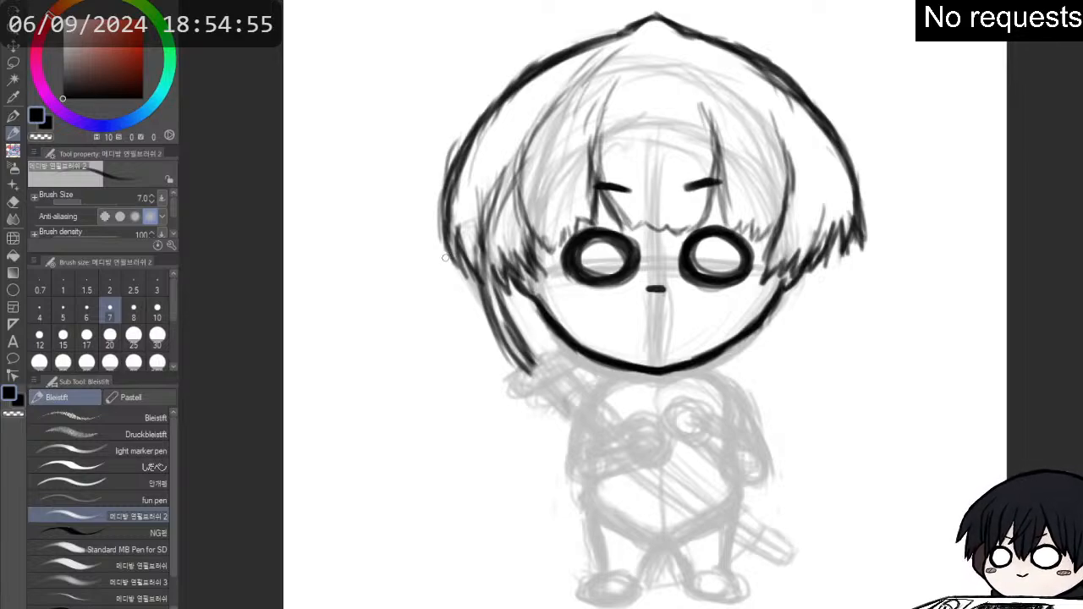
# - Thicken the inner strand of the right side hair and touch up the fringe tips beside the left eye
pyautogui.moveTo(767, 271)
pyautogui.mouseDown()
pyautogui.moveTo(788, 193)
pyautogui.moveTo(765, 280)
pyautogui.moveTo(785, 259)
pyautogui.moveTo(776, 272)
pyautogui.mouseUp()
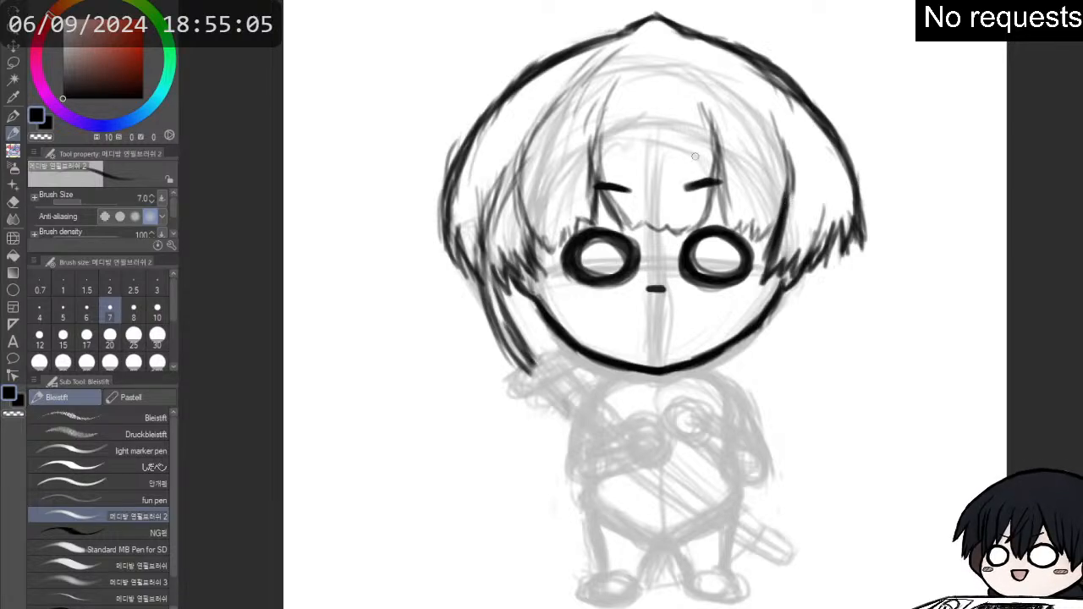
pyautogui.moveTo(710, 182); pyautogui.dragTo(721, 180)
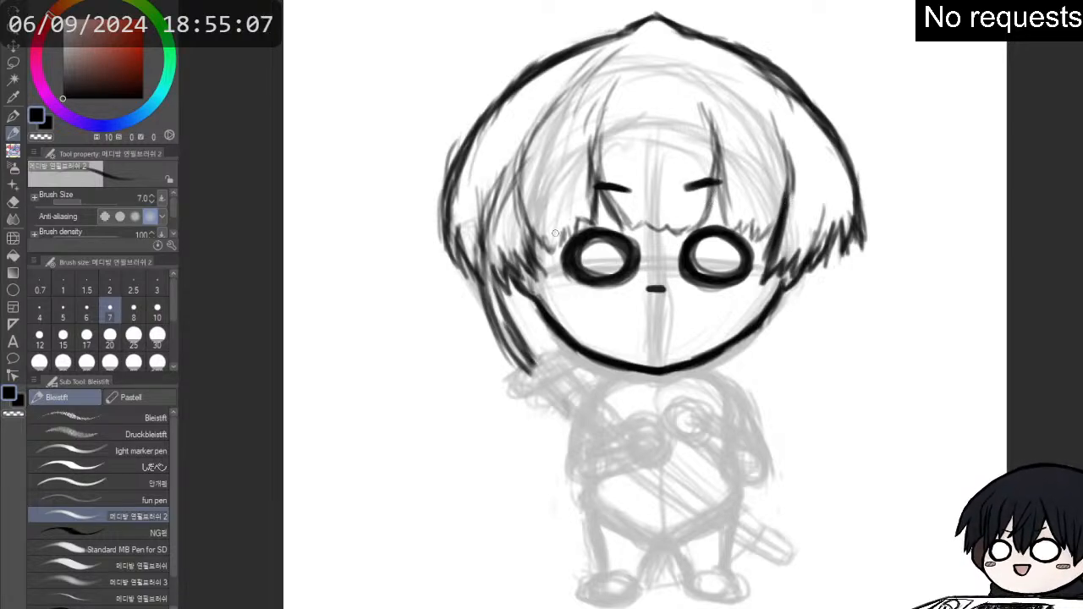
pyautogui.moveTo(529, 235); pyautogui.dragTo(568, 241)
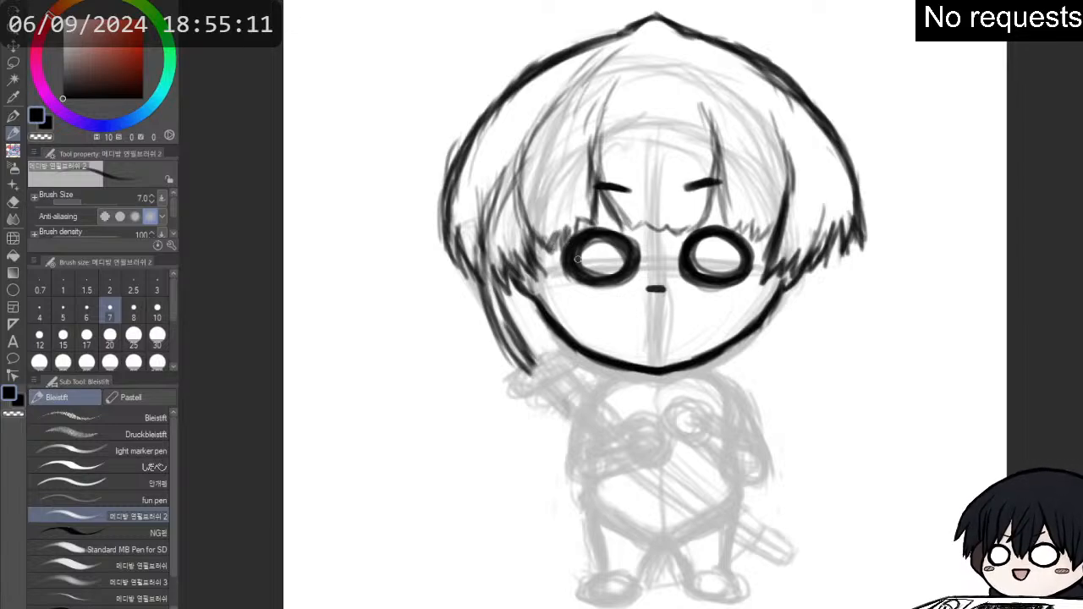
# - Thicken the two fringe strands framing the forehead and darken the jagged fringe tips above the right eye
pyautogui.scroll(-1, 544, 219)
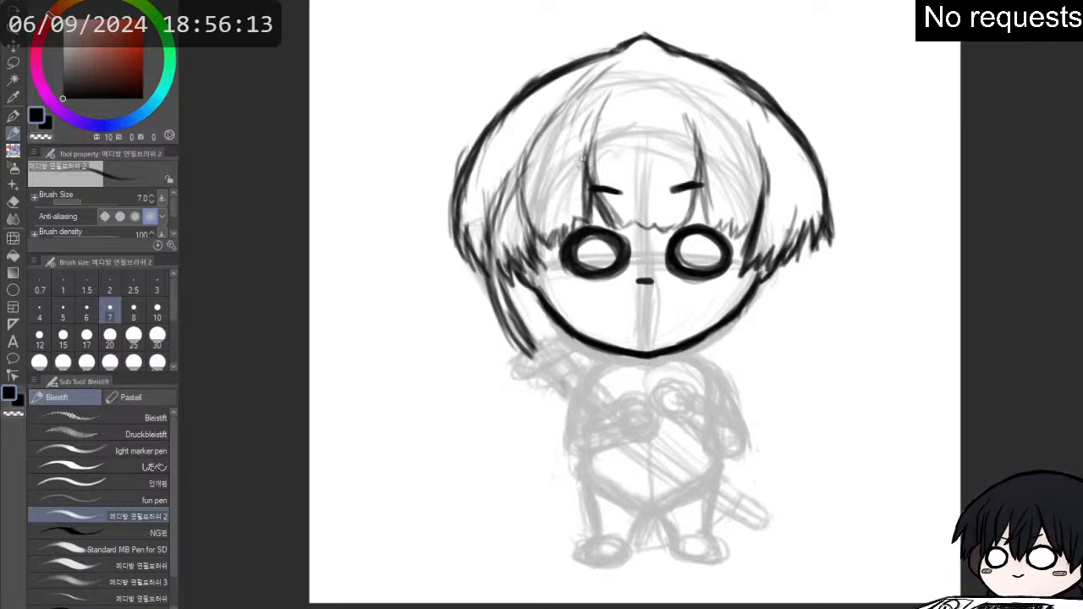
pyautogui.press('e')
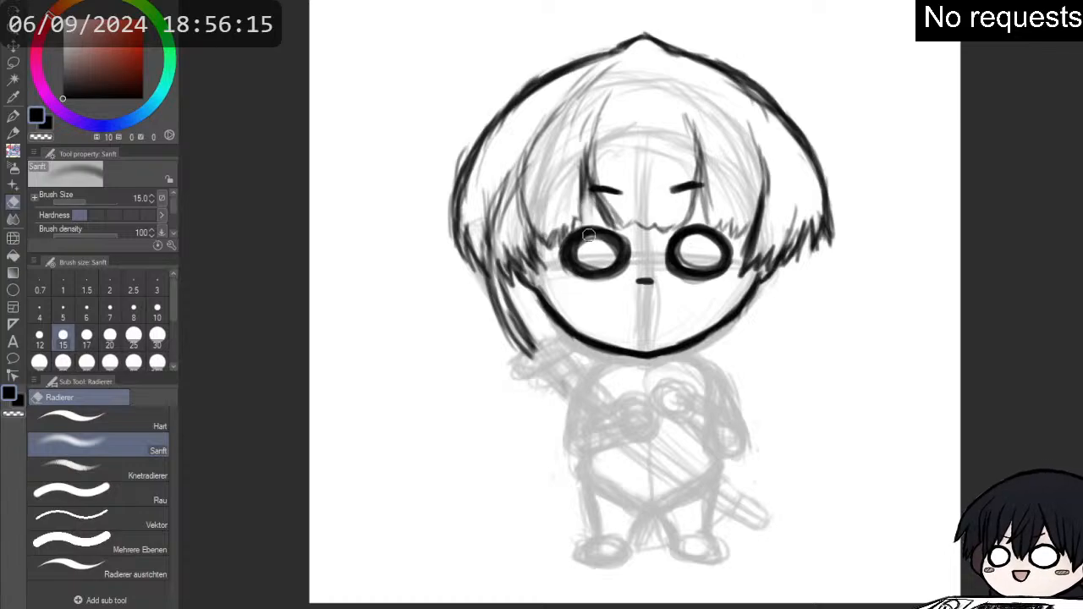
pyautogui.press('p')
pyautogui.moveTo(587, 210); pyautogui.dragTo(593, 127)
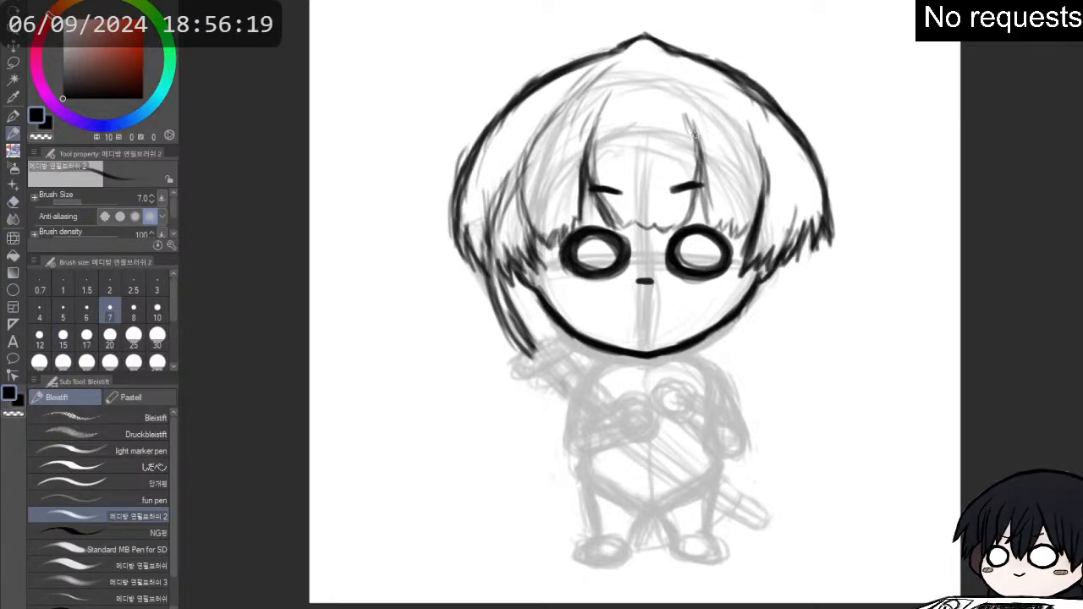
pyautogui.moveTo(699, 154); pyautogui.dragTo(685, 106)
pyautogui.moveTo(687, 109)
pyautogui.mouseDown()
pyautogui.moveTo(698, 167)
pyautogui.moveTo(680, 226)
pyautogui.mouseUp()
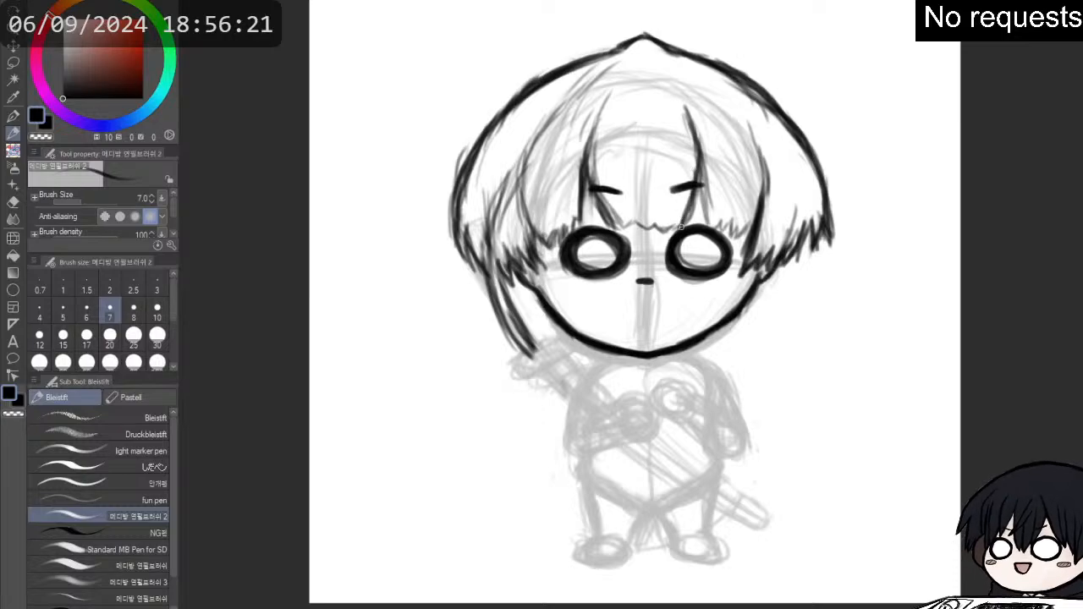
pyautogui.moveTo(699, 167)
pyautogui.mouseDown()
pyautogui.moveTo(715, 229)
pyautogui.moveTo(746, 240)
pyautogui.moveTo(755, 231)
pyautogui.mouseUp()
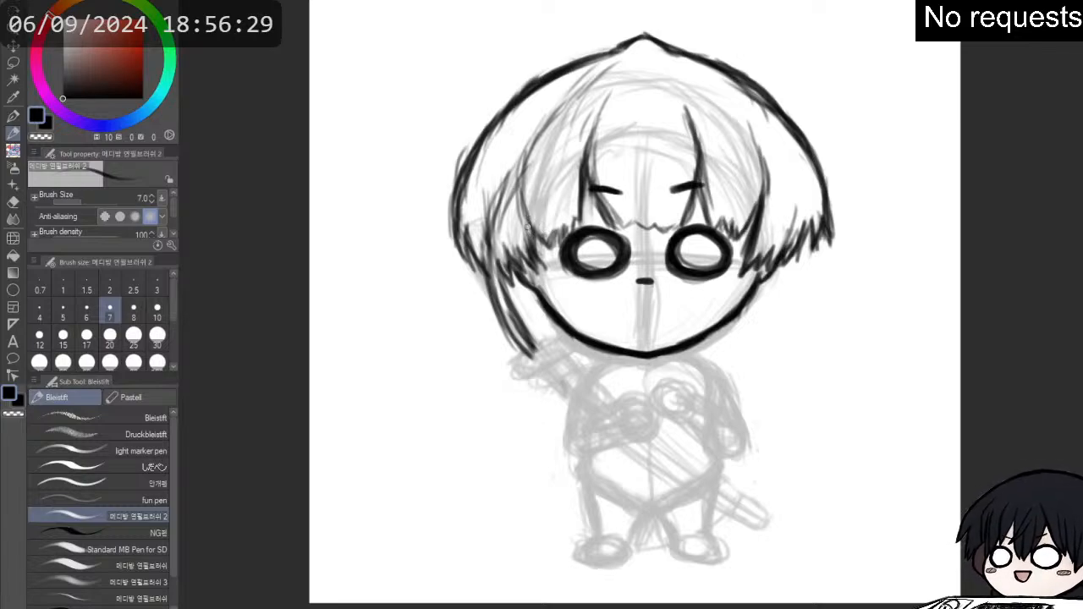
# - Darken the left inner hair tips and add curved strands running up the left side lock
pyautogui.moveTo(523, 211); pyautogui.dragTo(540, 264)
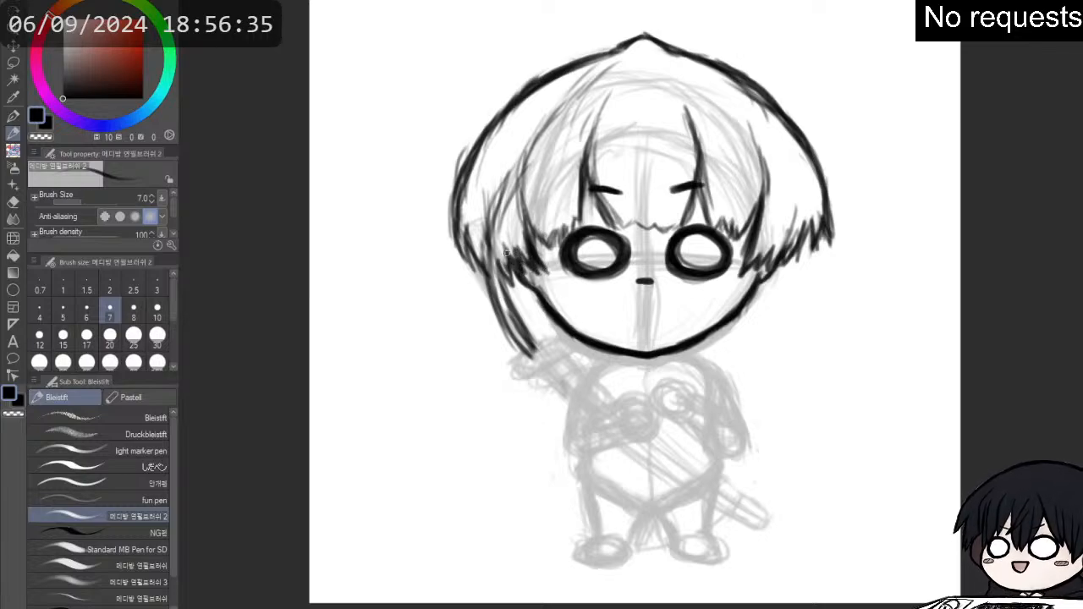
pyautogui.moveTo(497, 258); pyautogui.dragTo(512, 181)
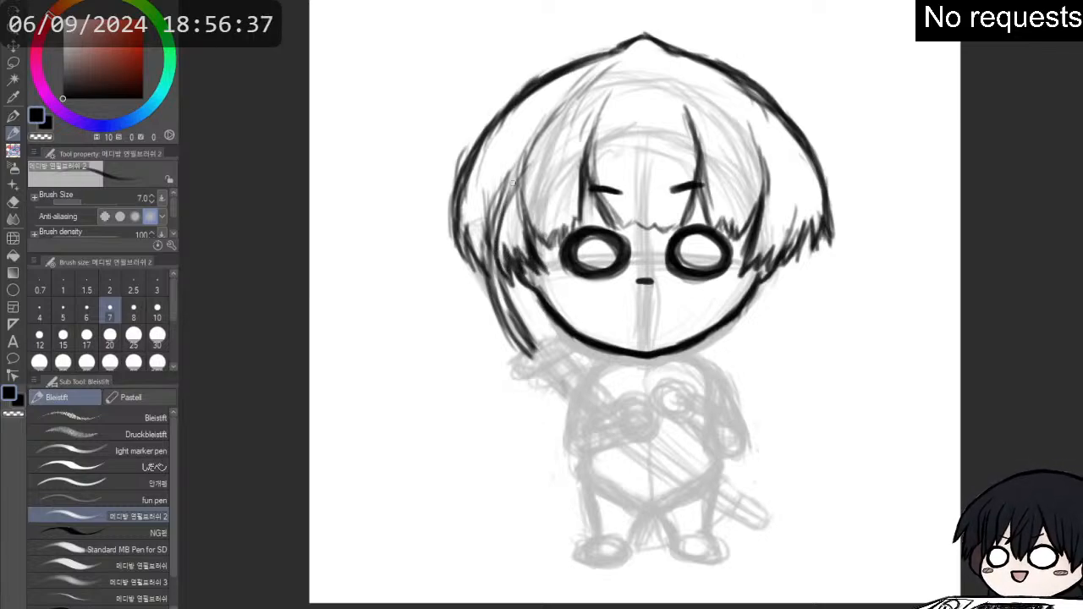
pyautogui.moveTo(486, 229); pyautogui.dragTo(506, 169)
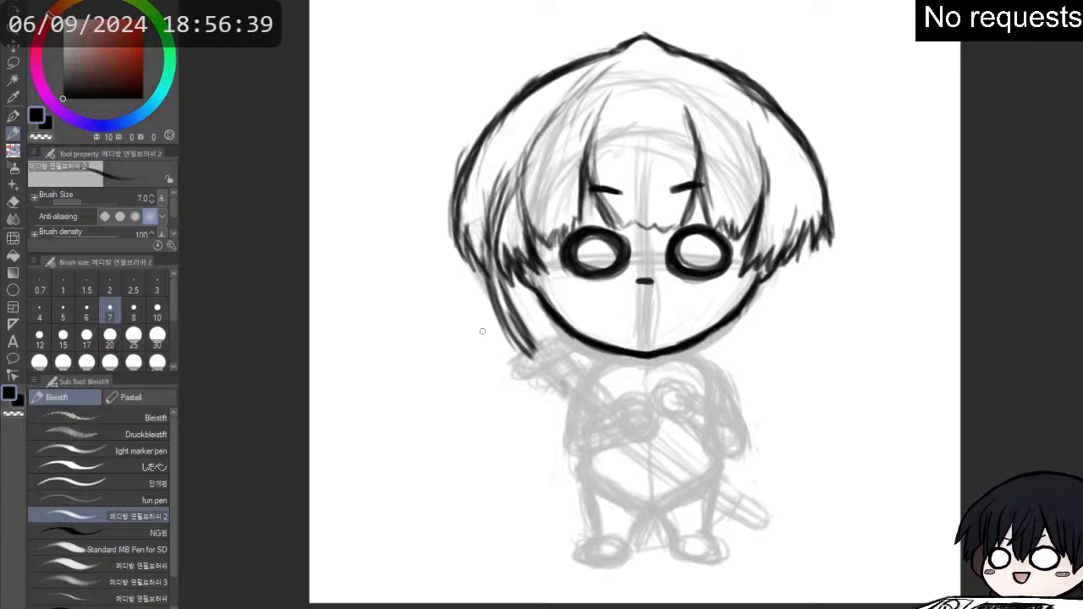
# - Clean up the long left side lock and redraw its inner edge curving down past the jaw to a point
pyautogui.press('p')
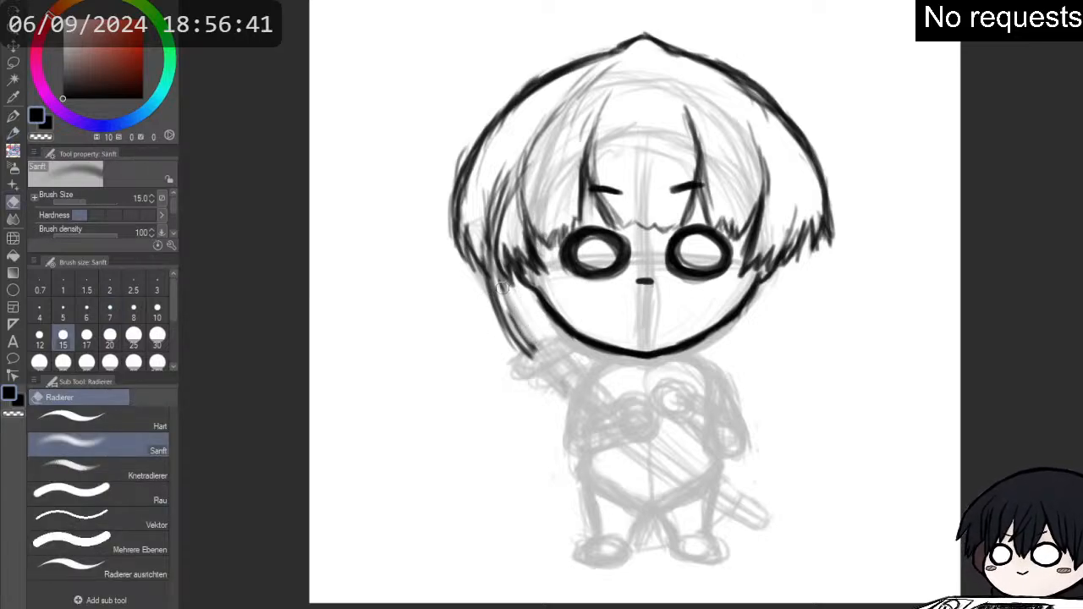
pyautogui.press('p')
pyautogui.moveTo(497, 267)
pyautogui.mouseDown()
pyautogui.moveTo(530, 360)
pyautogui.moveTo(557, 374)
pyautogui.mouseUp()
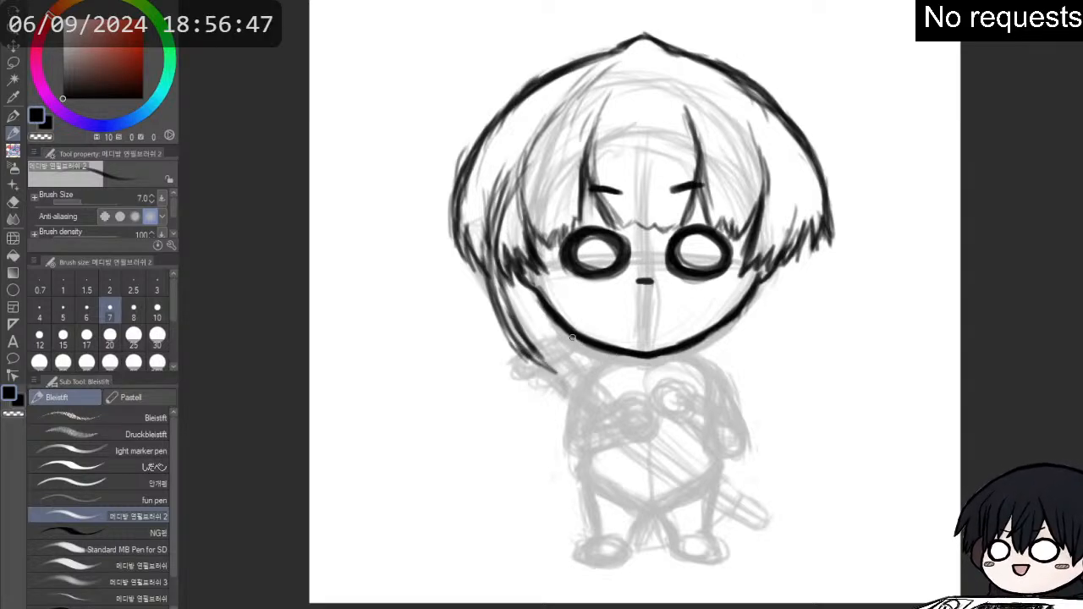
# - Try a long pointed hair tail hanging from the left side of the jaw down beside the body
pyautogui.moveTo(575, 335)
pyautogui.mouseDown()
pyautogui.moveTo(550, 423)
pyautogui.moveTo(562, 447)
pyautogui.mouseUp()
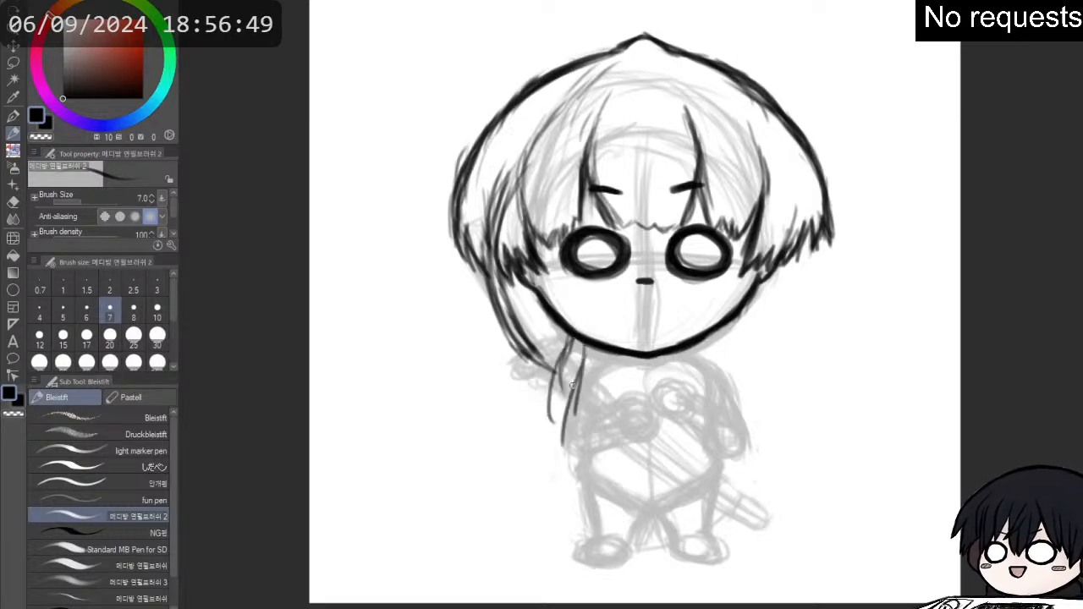
pyautogui.moveTo(577, 378)
pyautogui.mouseDown()
pyautogui.moveTo(537, 413)
pyautogui.moveTo(559, 449)
pyautogui.mouseUp()
pyautogui.moveTo(553, 375)
pyautogui.mouseDown()
pyautogui.moveTo(536, 460)
pyautogui.moveTo(550, 476)
pyautogui.mouseUp()
pyautogui.moveTo(532, 423); pyautogui.dragTo(555, 486)
pyautogui.moveTo(560, 409); pyautogui.dragTo(542, 482)
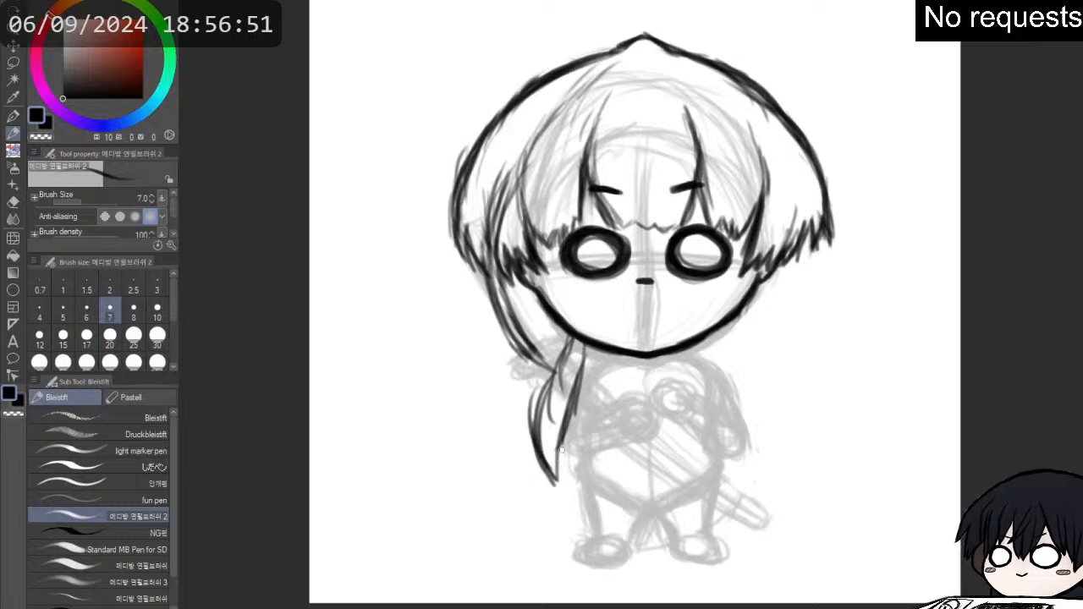
pyautogui.moveTo(586, 388); pyautogui.dragTo(561, 469)
# - Erase the left hair tail and sketch the first short strands of one below the right side of the jaw
pyautogui.moveTo(726, 347); pyautogui.dragTo(745, 382)
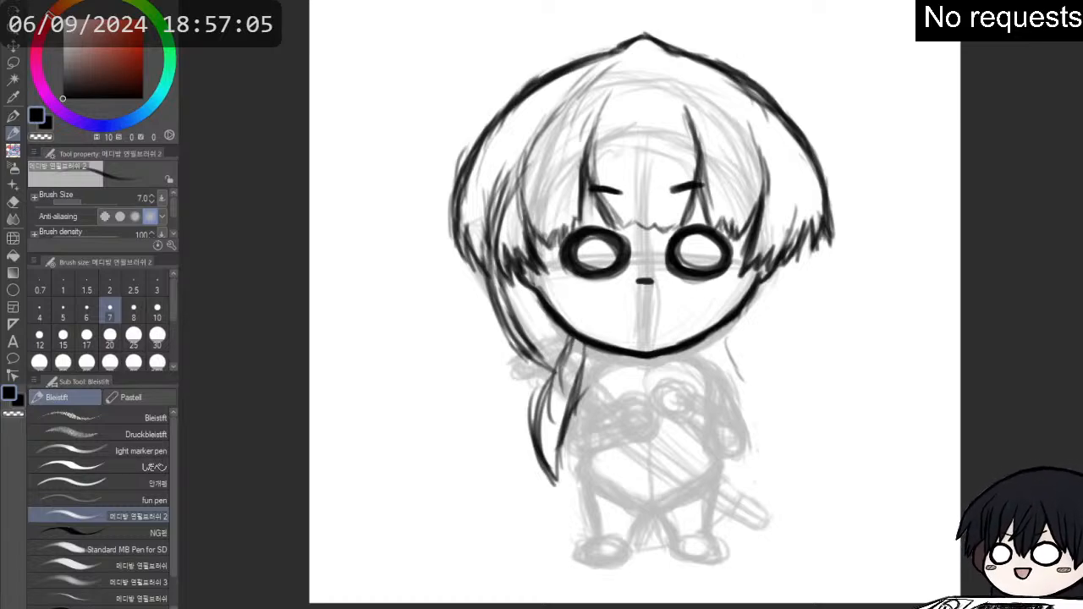
pyautogui.press('e')
pyautogui.moveTo(592, 360)
pyautogui.mouseDown()
pyautogui.moveTo(582, 372)
pyautogui.moveTo(566, 365)
pyautogui.moveTo(592, 363)
pyautogui.moveTo(563, 448)
pyautogui.moveTo(562, 396)
pyautogui.moveTo(546, 380)
pyautogui.moveTo(540, 461)
pyautogui.moveTo(555, 417)
pyautogui.moveTo(558, 434)
pyautogui.mouseUp()
pyautogui.press('p')
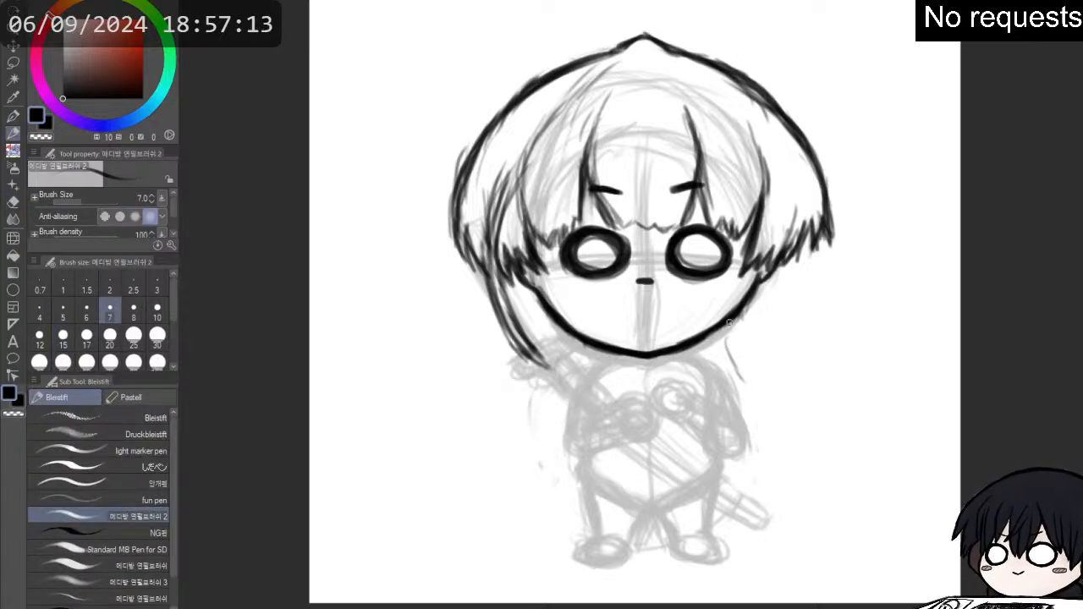
pyautogui.moveTo(731, 315); pyautogui.dragTo(726, 359)
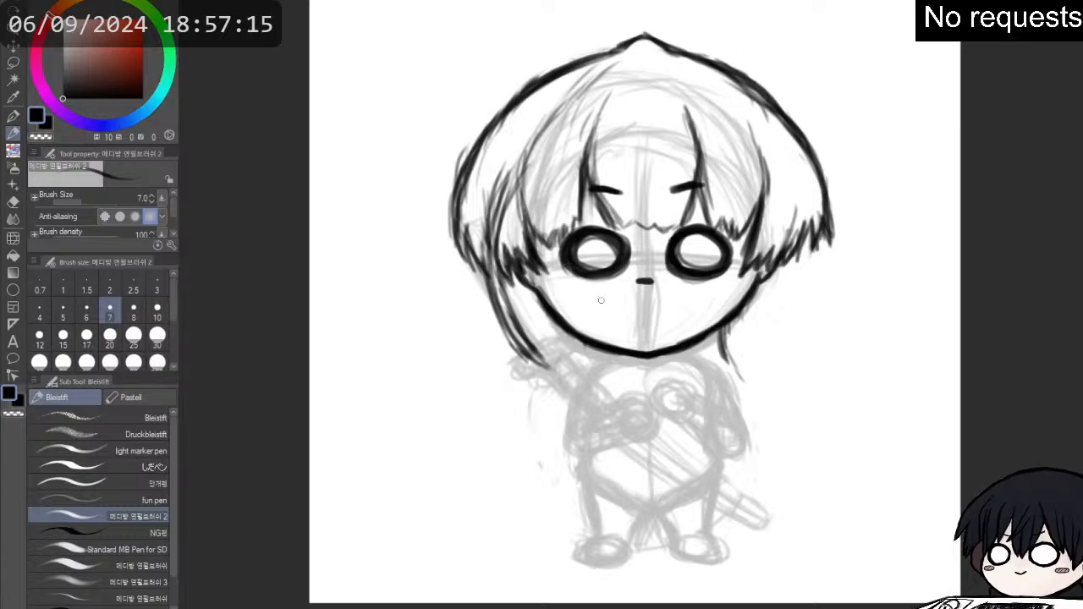
# - Thicken the jaw outline and add the inner and outer curved strands of the right hair tail
pyautogui.moveTo(542, 298)
pyautogui.mouseDown()
pyautogui.moveTo(548, 313)
pyautogui.moveTo(618, 350)
pyautogui.moveTo(672, 351)
pyautogui.moveTo(711, 338)
pyautogui.moveTo(776, 268)
pyautogui.mouseUp()
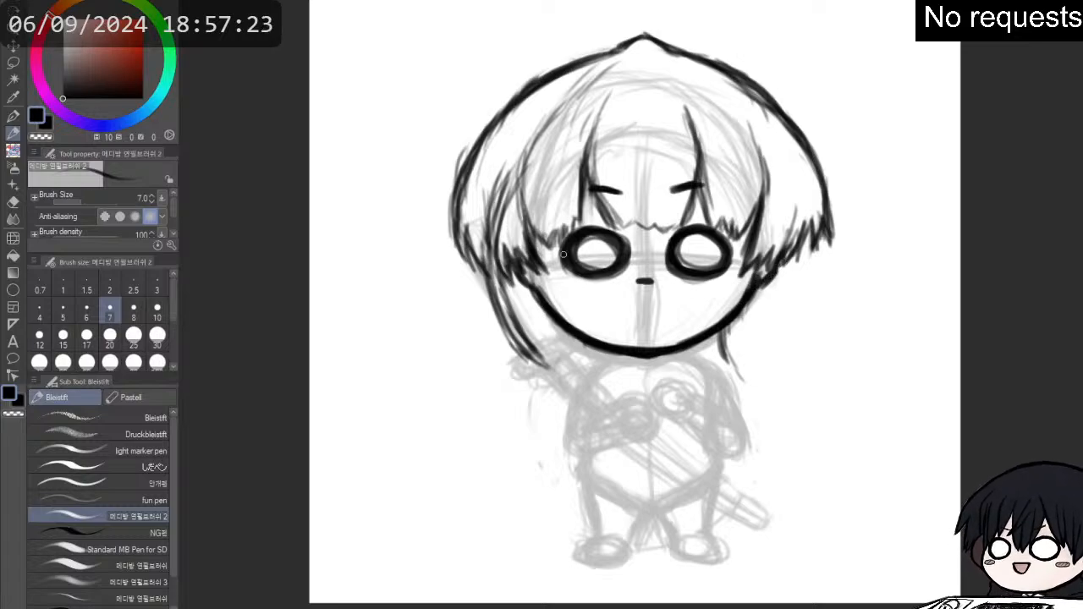
pyautogui.moveTo(532, 289); pyautogui.dragTo(547, 308)
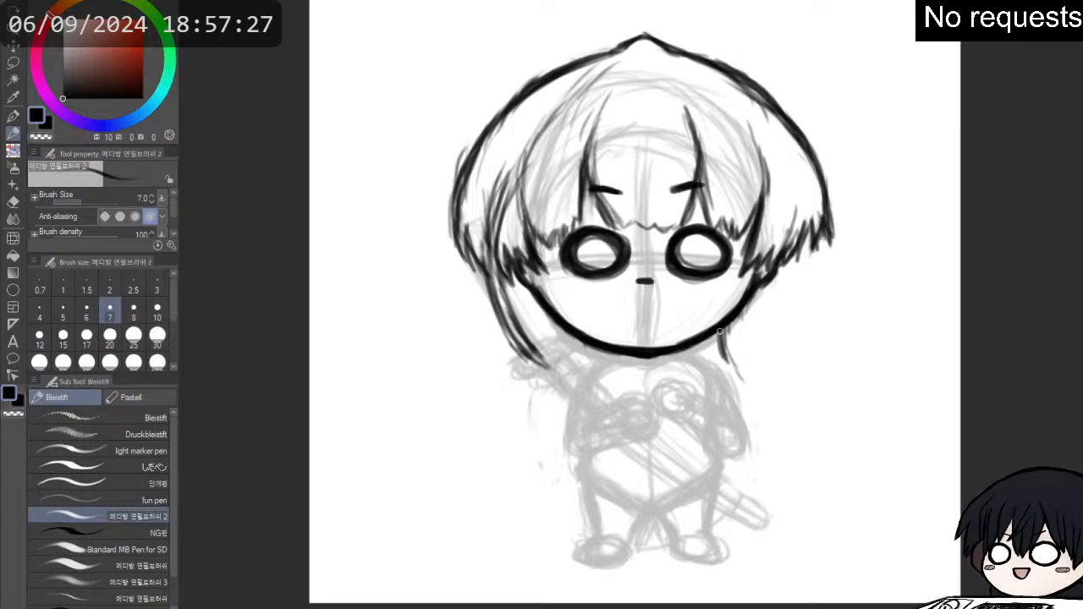
pyautogui.moveTo(719, 331); pyautogui.dragTo(744, 378)
pyautogui.moveTo(743, 316)
pyautogui.mouseDown()
pyautogui.moveTo(755, 396)
pyautogui.moveTo(744, 372)
pyautogui.mouseUp()
pyautogui.press('e')
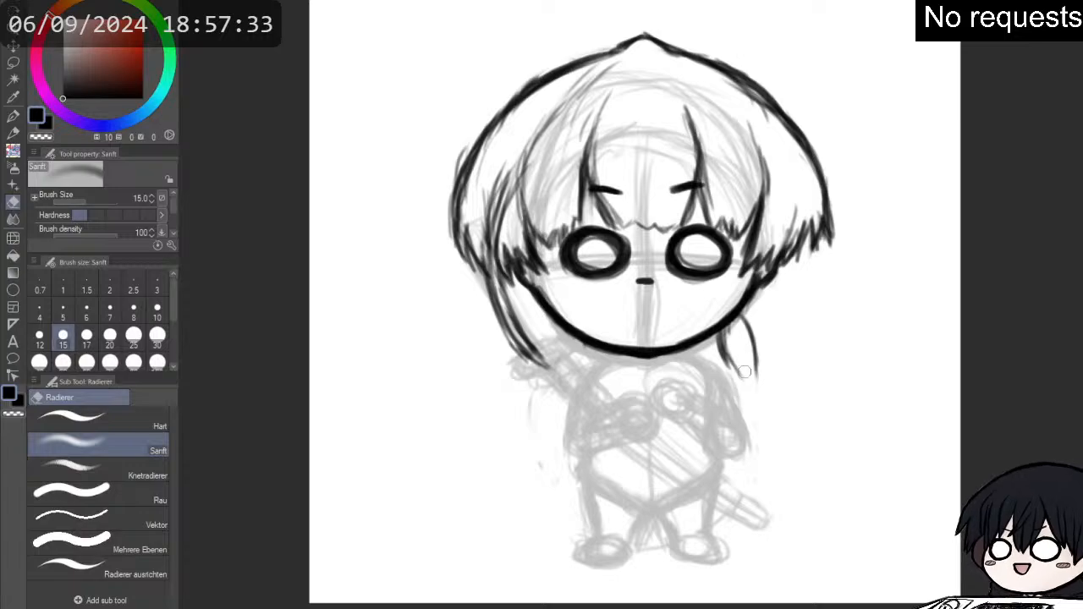
pyautogui.press('p')
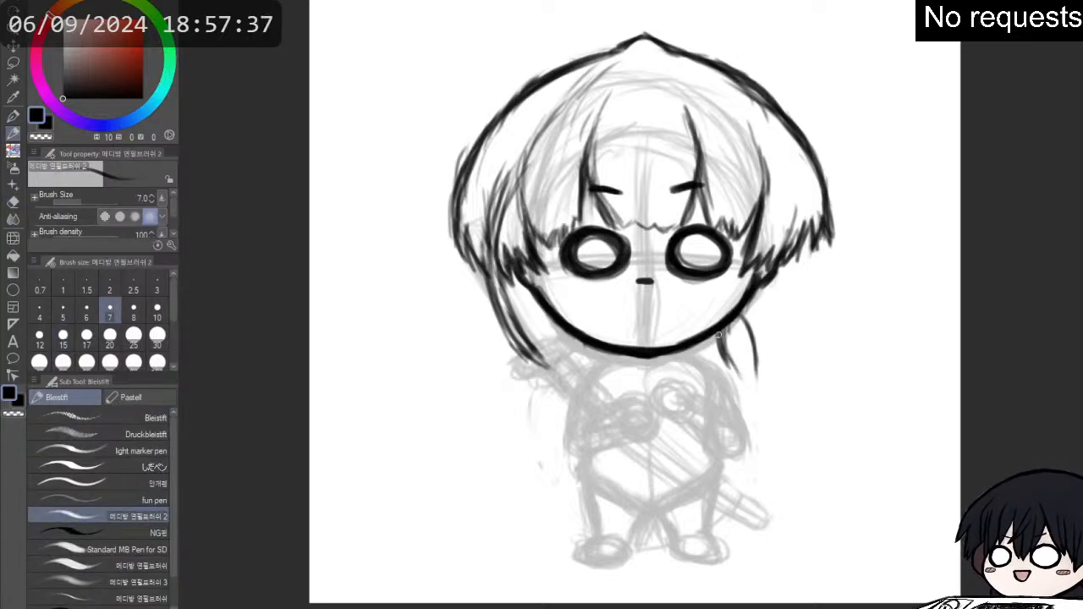
# - Extend both edges of the right hair tail down past the shoulder and trim its lower tip
pyautogui.moveTo(722, 342)
pyautogui.mouseDown()
pyautogui.moveTo(732, 379)
pyautogui.moveTo(769, 413)
pyautogui.mouseUp()
pyautogui.moveTo(756, 365); pyautogui.dragTo(767, 410)
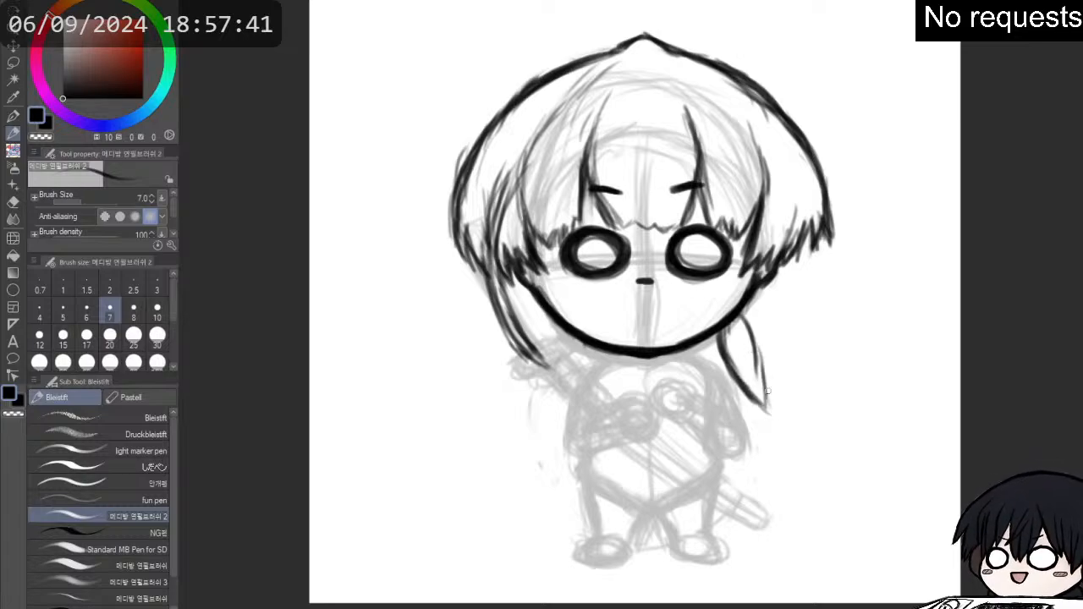
pyautogui.moveTo(745, 325)
pyautogui.mouseDown()
pyautogui.moveTo(764, 375)
pyautogui.moveTo(760, 346)
pyautogui.moveTo(773, 414)
pyautogui.mouseUp()
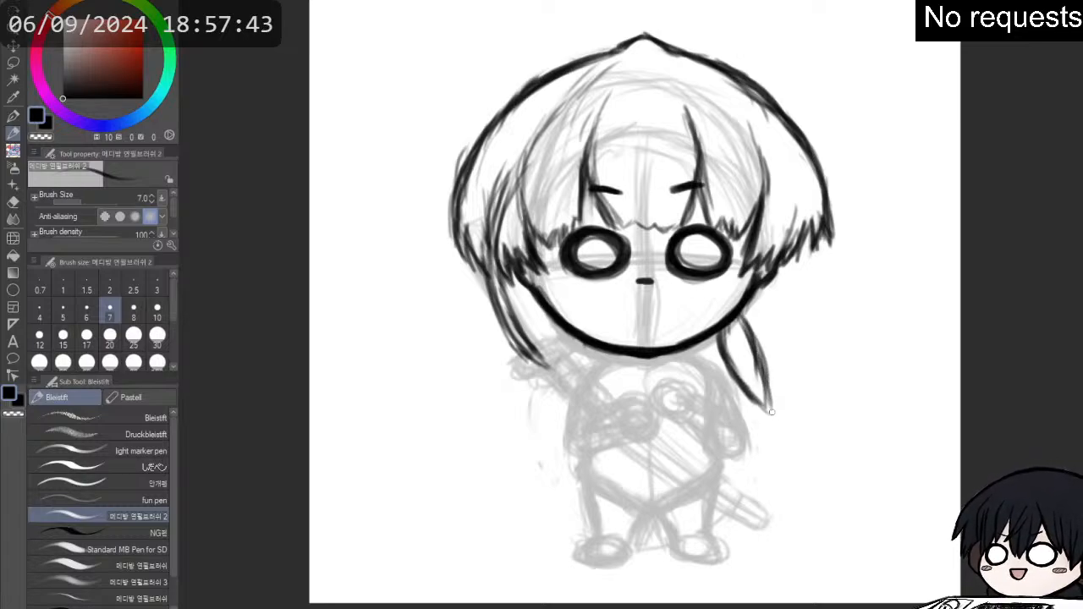
pyautogui.moveTo(760, 365); pyautogui.dragTo(764, 409)
pyautogui.press('e')
pyautogui.press('p')
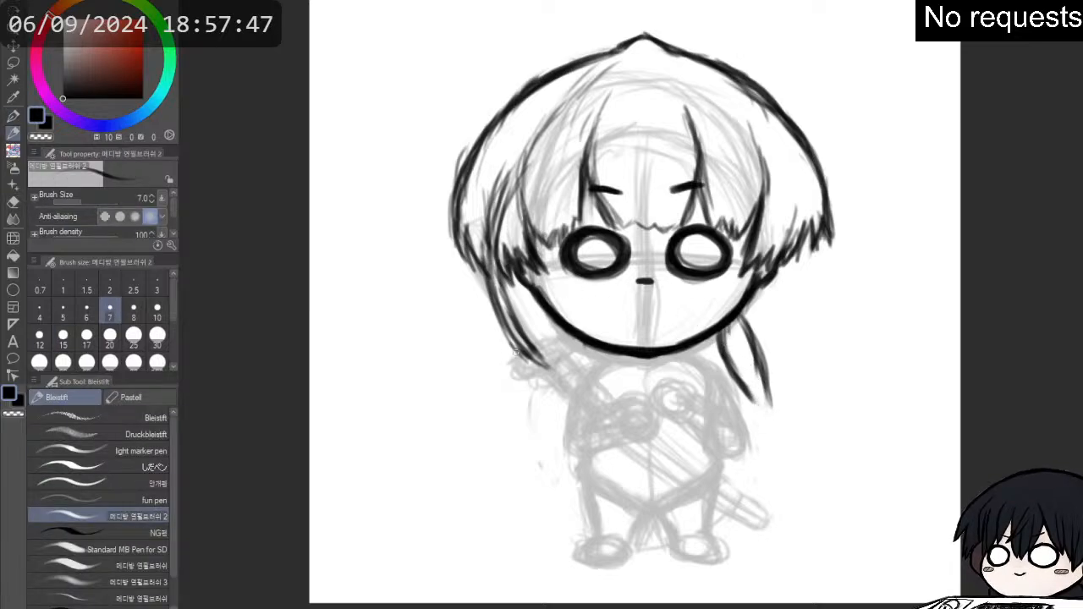
# - Redraw the left hair tail with curved inner and outer edges, narrowing into split tips beside the hip
pyautogui.moveTo(562, 350)
pyautogui.mouseDown()
pyautogui.moveTo(567, 342)
pyautogui.moveTo(543, 387)
pyautogui.mouseUp()
pyautogui.moveTo(584, 350); pyautogui.dragTo(558, 418)
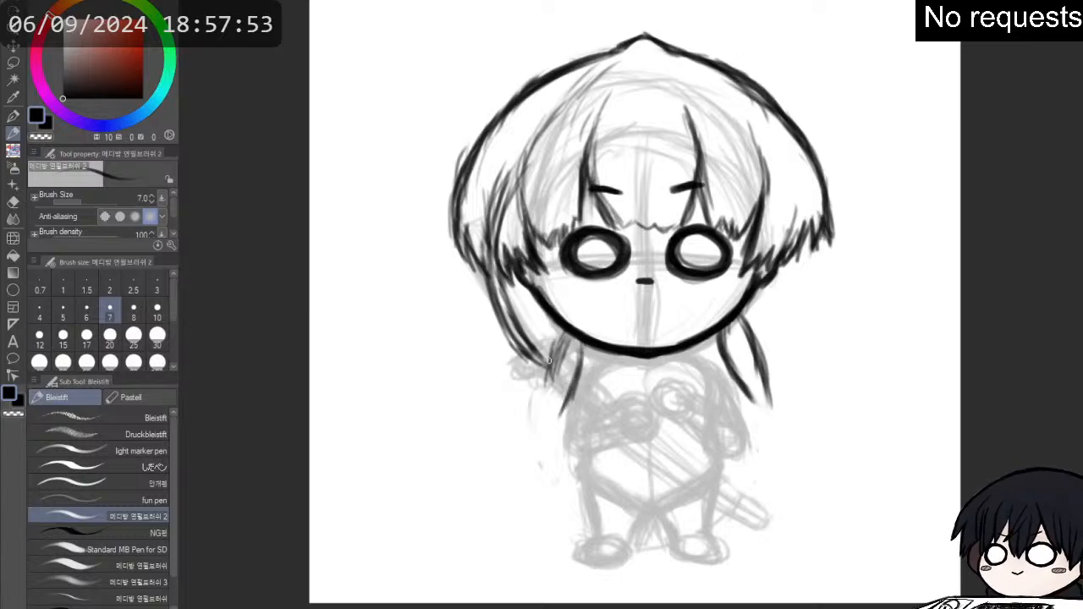
pyautogui.moveTo(560, 332); pyautogui.dragTo(536, 422)
pyautogui.moveTo(544, 369); pyautogui.dragTo(532, 428)
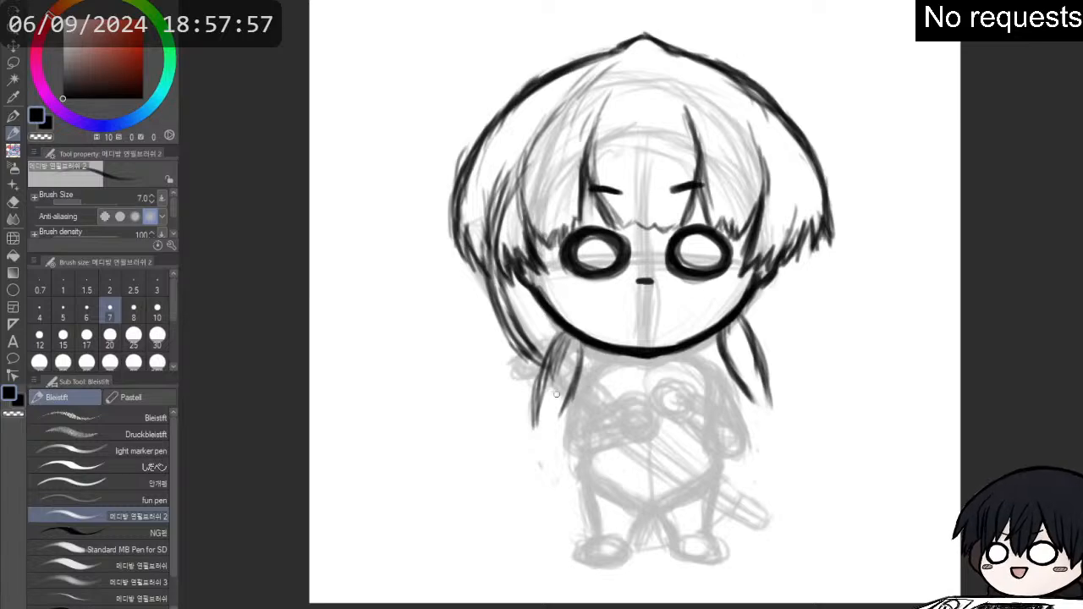
pyautogui.moveTo(567, 396)
pyautogui.mouseDown()
pyautogui.moveTo(544, 437)
pyautogui.moveTo(545, 403)
pyautogui.moveTo(537, 451)
pyautogui.mouseUp()
pyautogui.moveTo(538, 411)
pyautogui.mouseDown()
pyautogui.moveTo(520, 466)
pyautogui.moveTo(537, 455)
pyautogui.mouseUp()
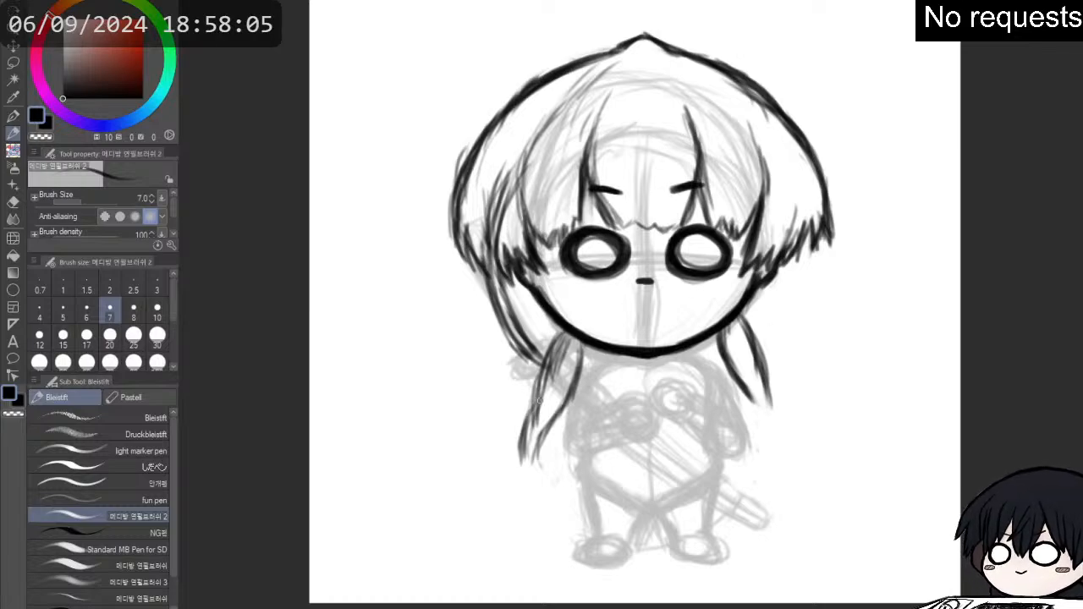
pyautogui.moveTo(531, 405)
pyautogui.mouseDown()
pyautogui.moveTo(552, 342)
pyautogui.moveTo(569, 331)
pyautogui.moveTo(526, 450)
pyautogui.moveTo(529, 475)
pyautogui.moveTo(531, 439)
pyautogui.moveTo(553, 488)
pyautogui.moveTo(546, 424)
pyautogui.moveTo(568, 389)
pyautogui.moveTo(575, 338)
pyautogui.mouseUp()
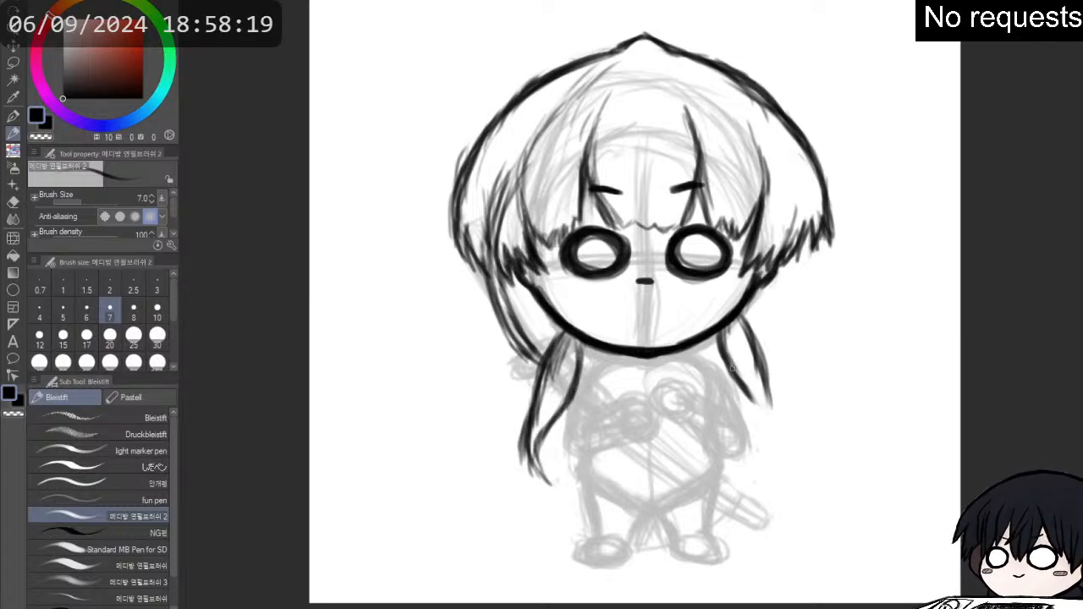
# - Lengthen the right hair tail so its end curves inward to a point, and clean up its edges
pyautogui.moveTo(745, 382)
pyautogui.mouseDown()
pyautogui.moveTo(762, 431)
pyautogui.moveTo(757, 423)
pyautogui.moveTo(753, 439)
pyautogui.moveTo(759, 349)
pyautogui.mouseUp()
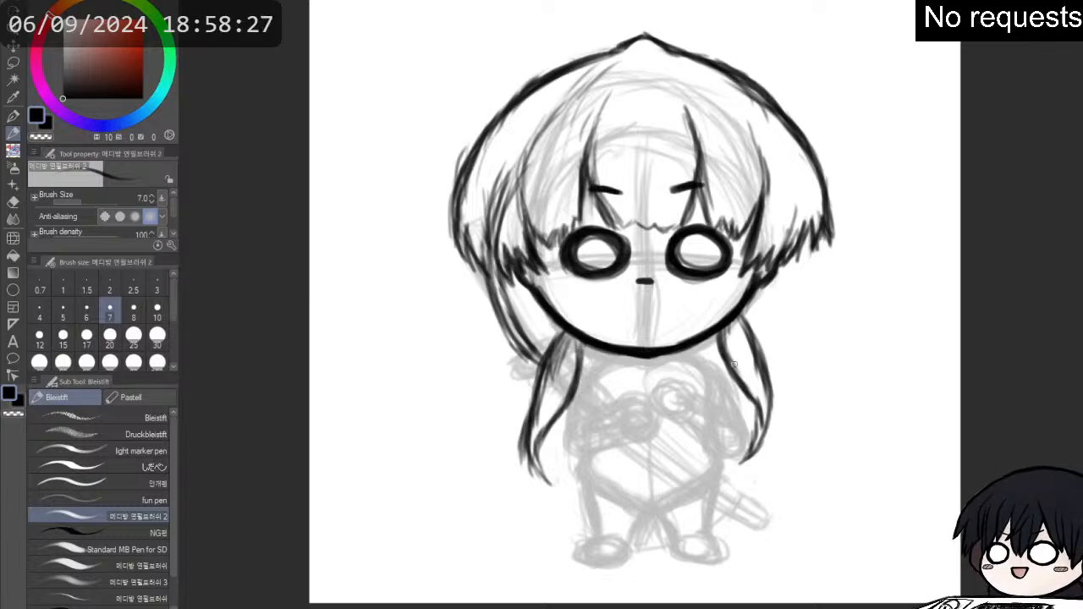
pyautogui.press('e')
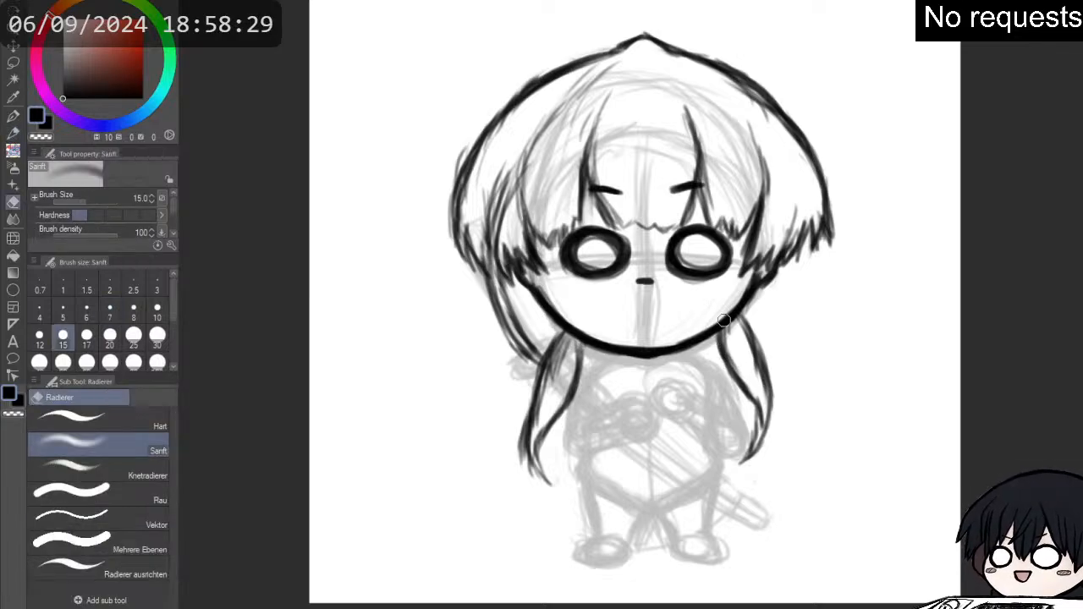
pyautogui.moveTo(763, 415)
pyautogui.mouseDown()
pyautogui.moveTo(748, 366)
pyautogui.moveTo(755, 344)
pyautogui.mouseUp()
# - Draw a leaf-shaped pointed ear jutting outward from the right side of the jaw with the size 7 pencil
pyautogui.press('p')
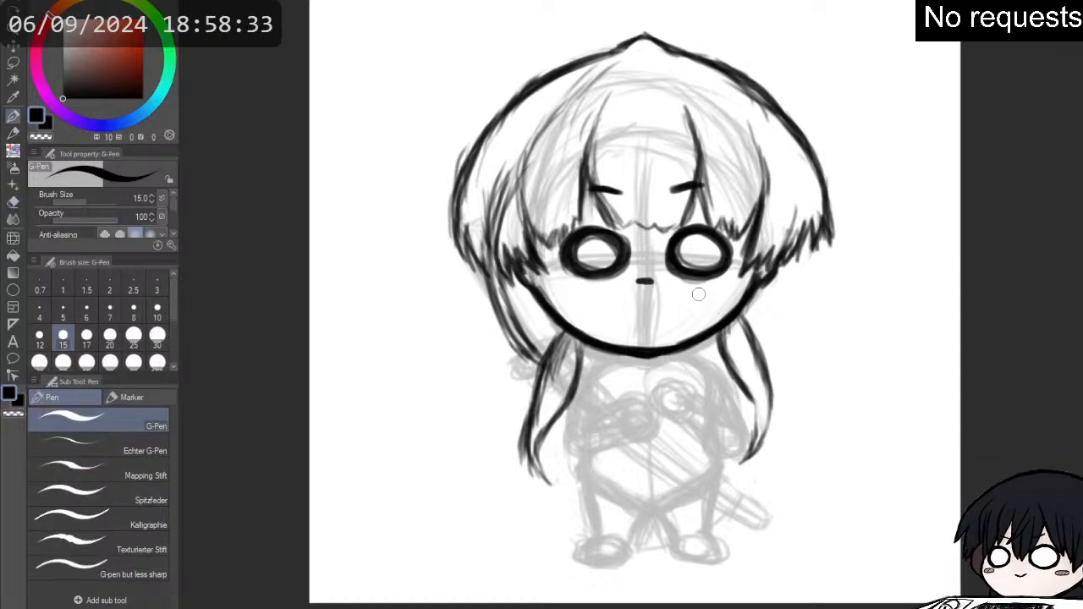
pyautogui.press('p')
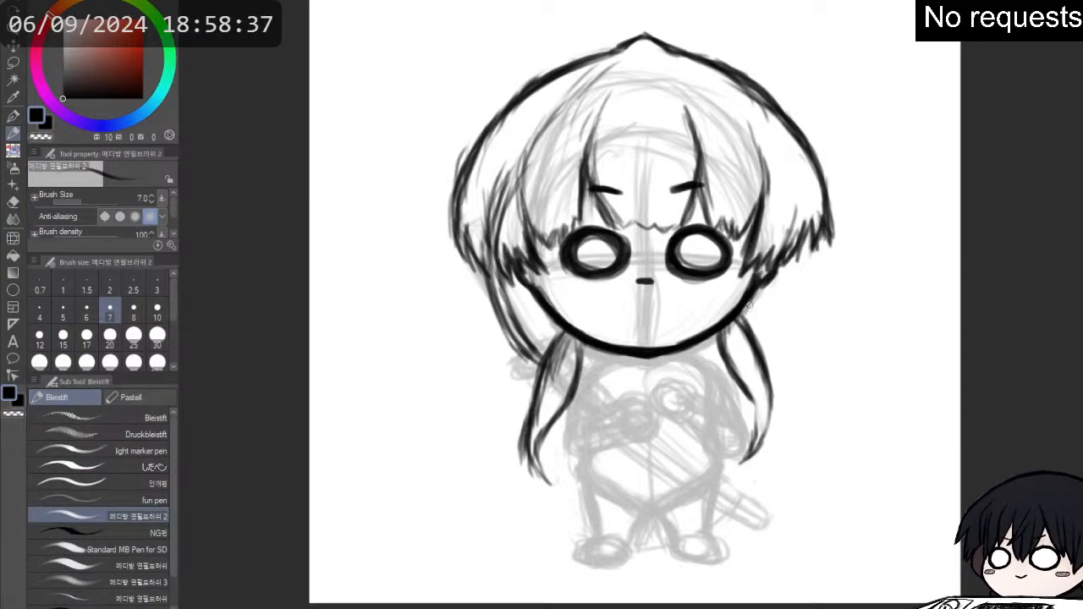
pyautogui.moveTo(752, 307)
pyautogui.mouseDown()
pyautogui.moveTo(789, 299)
pyautogui.moveTo(752, 309)
pyautogui.mouseUp()
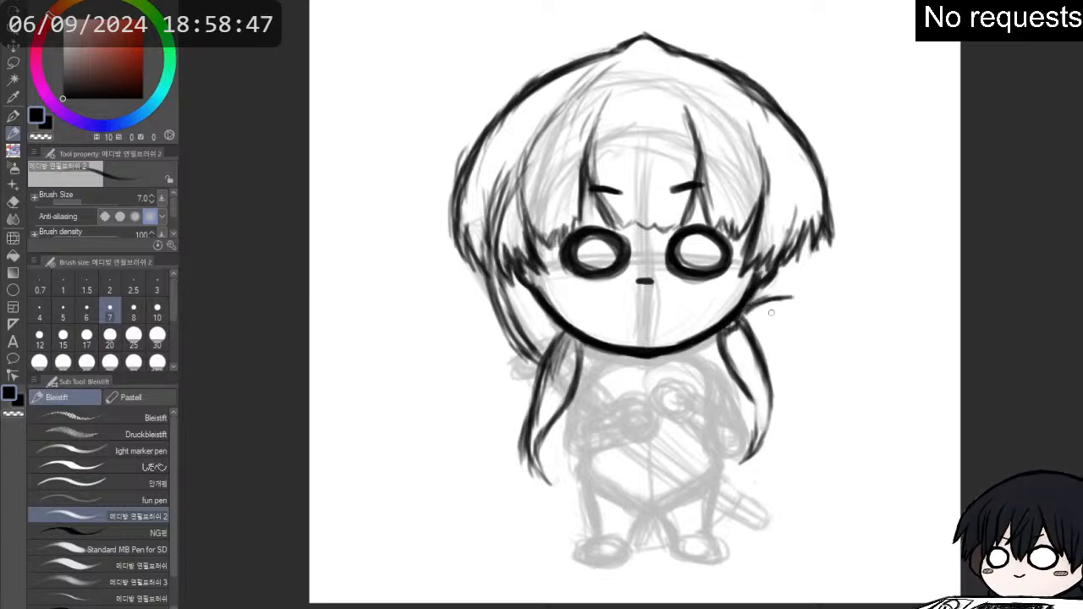
pyautogui.moveTo(750, 325)
pyautogui.mouseDown()
pyautogui.moveTo(784, 324)
pyautogui.moveTo(822, 296)
pyautogui.moveTo(753, 307)
pyautogui.moveTo(764, 297)
pyautogui.moveTo(822, 293)
pyautogui.moveTo(788, 324)
pyautogui.moveTo(796, 319)
pyautogui.moveTo(756, 324)
pyautogui.moveTo(782, 316)
pyautogui.moveTo(739, 308)
pyautogui.moveTo(823, 296)
pyautogui.mouseUp()
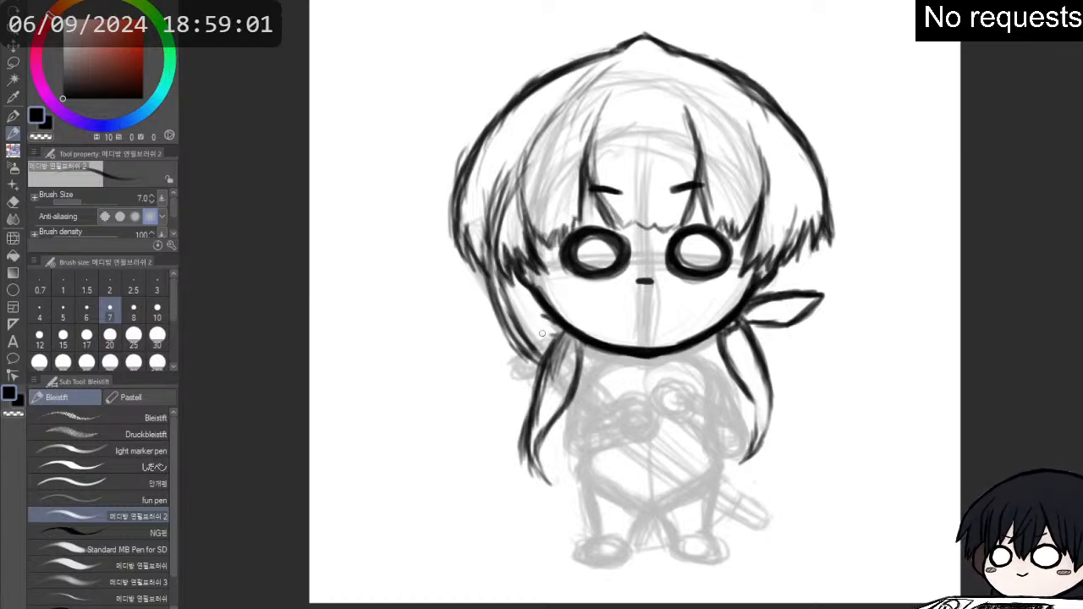
# - Sketch the matching leaf-shaped ear across the long side lock on the left side of the jaw
pyautogui.press('p')
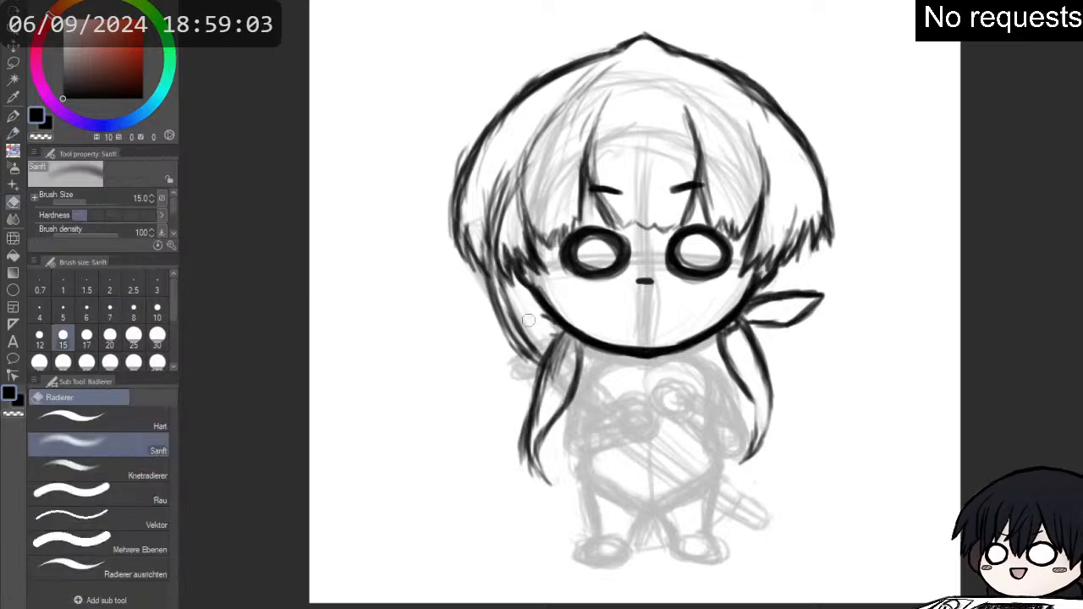
pyautogui.press('p')
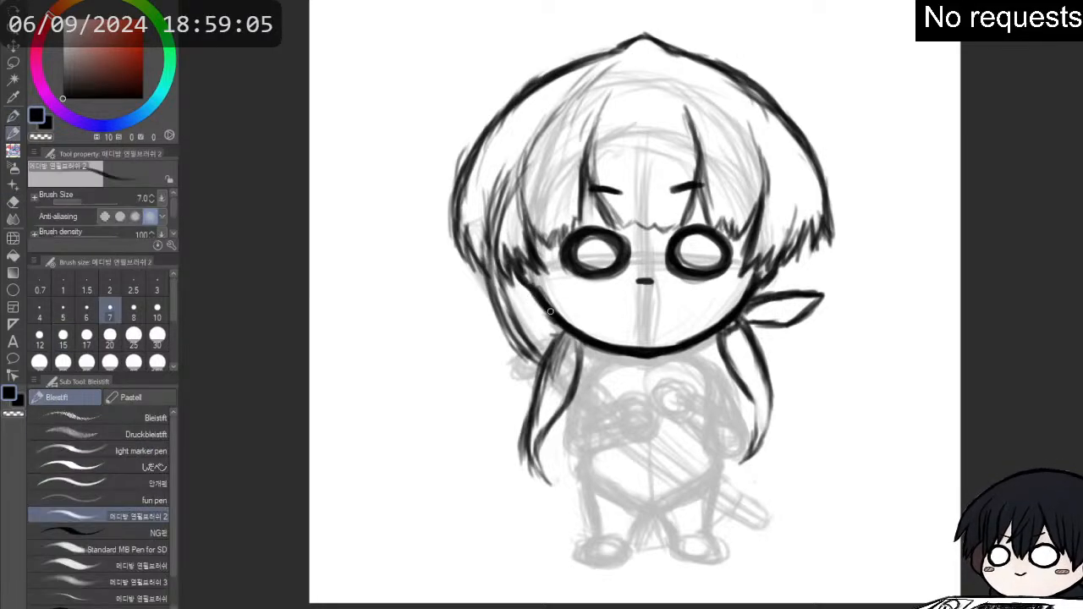
pyautogui.moveTo(538, 338); pyautogui.dragTo(559, 336)
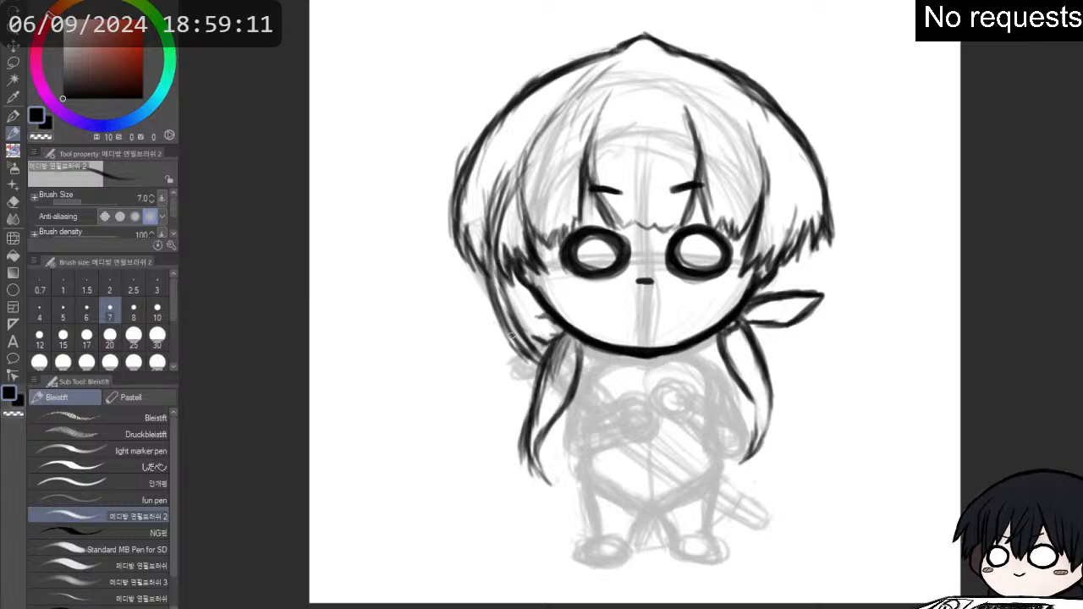
pyautogui.moveTo(481, 315)
pyautogui.mouseDown()
pyautogui.moveTo(522, 335)
pyautogui.moveTo(479, 314)
pyautogui.moveTo(548, 314)
pyautogui.moveTo(488, 316)
pyautogui.mouseUp()
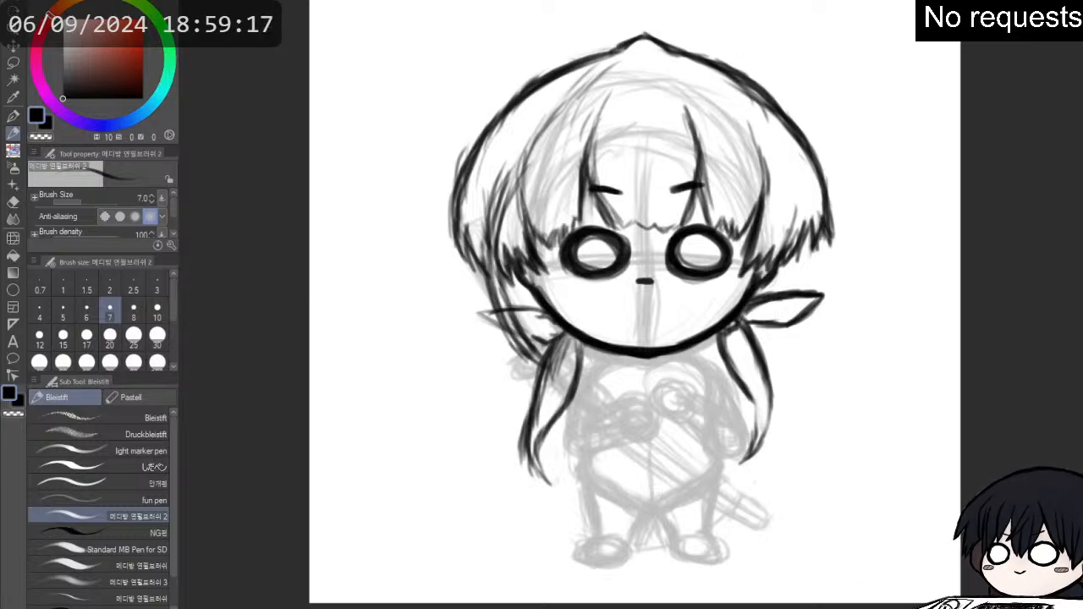
pyautogui.moveTo(520, 306)
pyautogui.mouseDown()
pyautogui.moveTo(502, 302)
pyautogui.moveTo(465, 326)
pyautogui.moveTo(533, 338)
pyautogui.moveTo(532, 314)
pyautogui.moveTo(499, 310)
pyautogui.moveTo(527, 309)
pyautogui.mouseUp()
# - Erase and redraw the right ear as a wider leaf shape with a longer tip
pyautogui.press('e')
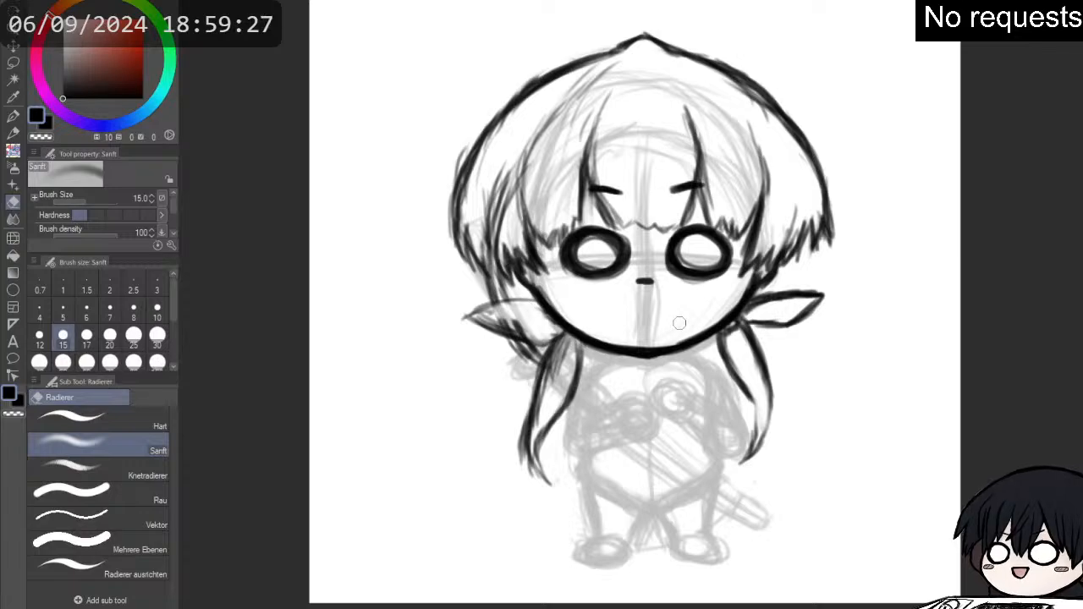
pyautogui.moveTo(756, 310)
pyautogui.mouseDown()
pyautogui.moveTo(815, 296)
pyautogui.moveTo(729, 241)
pyautogui.moveTo(766, 274)
pyautogui.moveTo(742, 301)
pyautogui.moveTo(786, 289)
pyautogui.moveTo(768, 291)
pyautogui.moveTo(776, 287)
pyautogui.moveTo(826, 294)
pyautogui.moveTo(767, 291)
pyautogui.moveTo(823, 294)
pyautogui.moveTo(788, 284)
pyautogui.moveTo(816, 301)
pyautogui.moveTo(765, 315)
pyautogui.moveTo(816, 307)
pyautogui.moveTo(773, 317)
pyautogui.moveTo(788, 318)
pyautogui.moveTo(782, 294)
pyautogui.moveTo(745, 323)
pyautogui.moveTo(790, 328)
pyautogui.moveTo(824, 303)
pyautogui.mouseUp()
pyautogui.press('p')
pyautogui.press('e')
pyautogui.press('p')
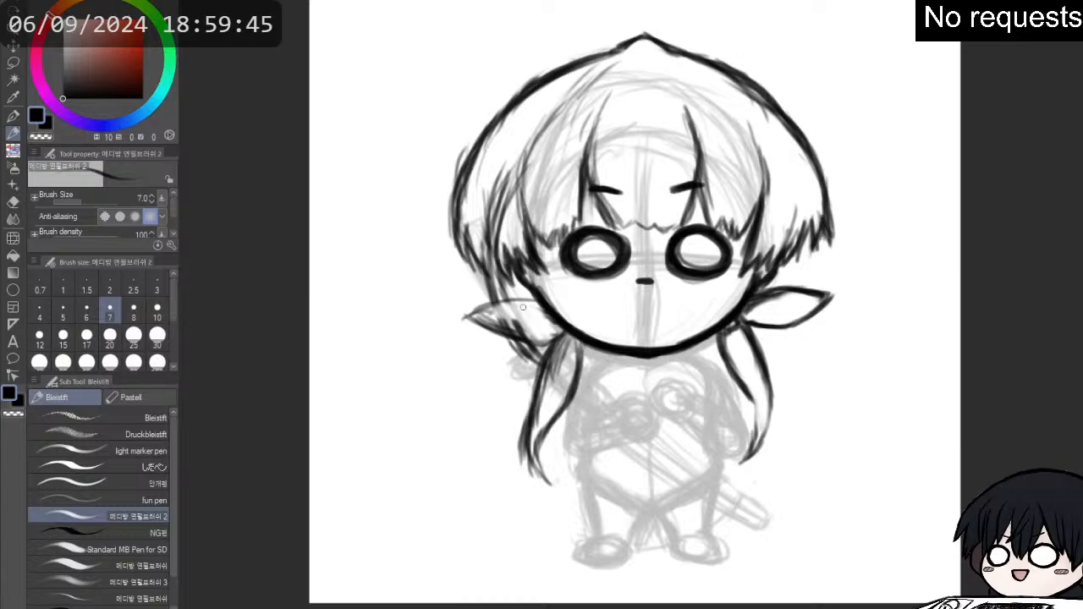
# - Darken the left ear's outline and fade the side lock strands that cross it
pyautogui.moveTo(535, 305)
pyautogui.mouseDown()
pyautogui.moveTo(463, 319)
pyautogui.moveTo(501, 300)
pyautogui.moveTo(486, 303)
pyautogui.moveTo(507, 311)
pyautogui.moveTo(498, 306)
pyautogui.moveTo(523, 347)
pyautogui.moveTo(506, 320)
pyautogui.moveTo(530, 351)
pyautogui.mouseUp()
pyautogui.press('e')
pyautogui.press('p')
pyautogui.press('p')
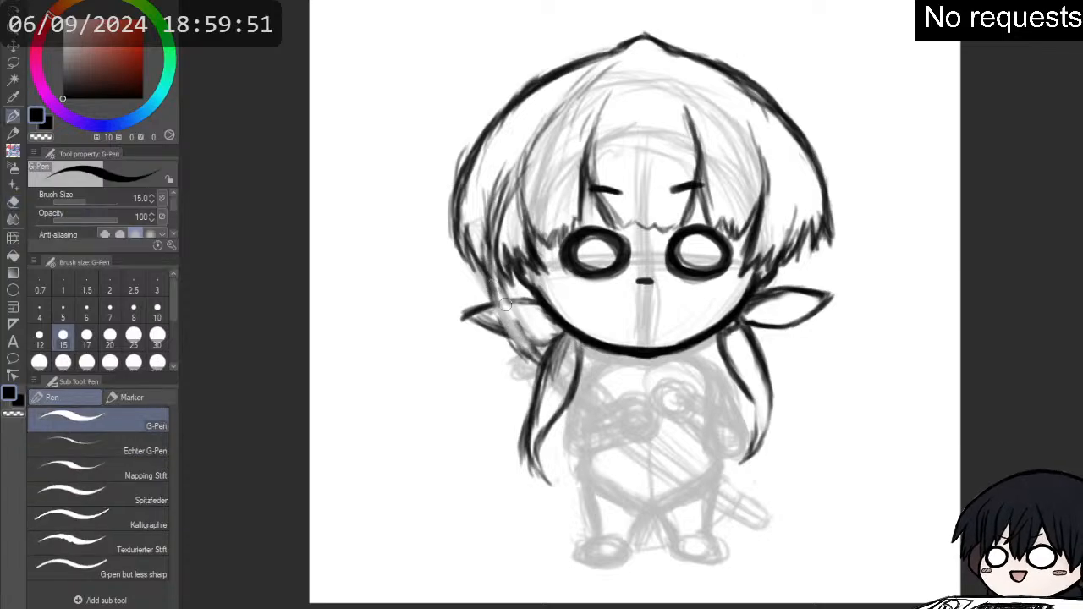
# - Redraw the long left side lock so its strands pass in front of the left ear
pyautogui.moveTo(496, 293); pyautogui.dragTo(533, 359)
pyautogui.moveTo(498, 314); pyautogui.dragTo(537, 362)
pyautogui.moveTo(498, 278); pyautogui.dragTo(528, 344)
pyautogui.moveTo(508, 301)
pyautogui.mouseDown()
pyautogui.moveTo(535, 305)
pyautogui.moveTo(467, 315)
pyautogui.moveTo(504, 334)
pyautogui.mouseUp()
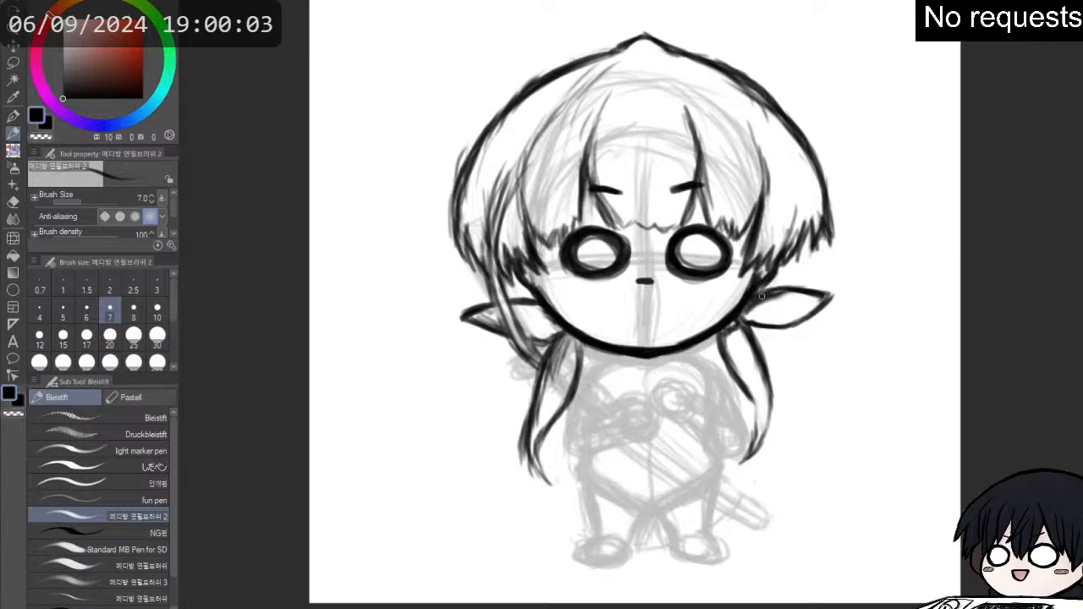
# - Extend the right ear's lower edge to a sharper tip and add short blush marks beneath both eyes
pyautogui.press('e')
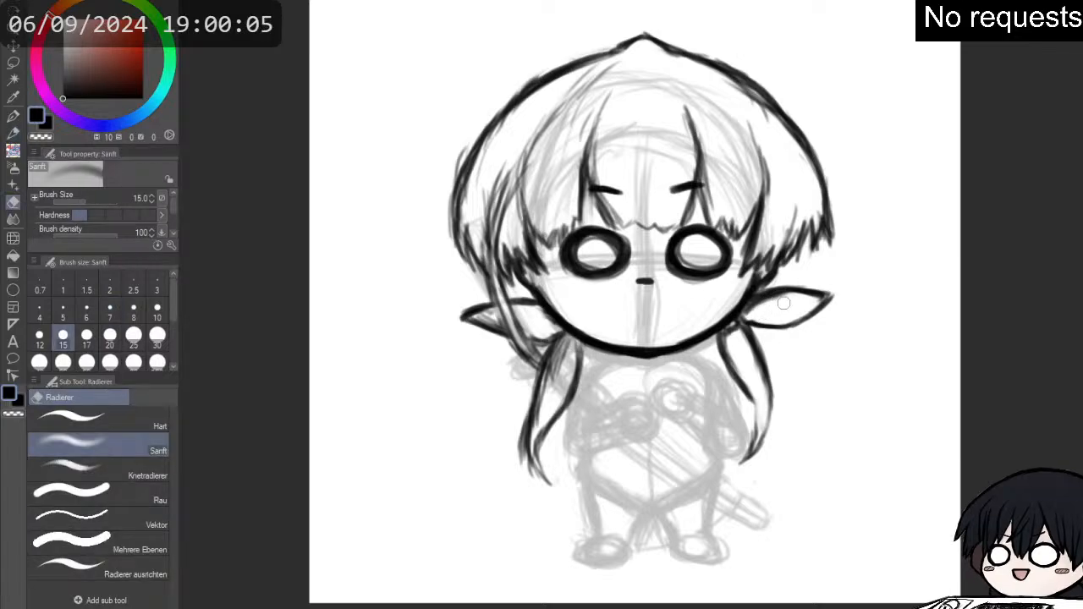
pyautogui.press('p')
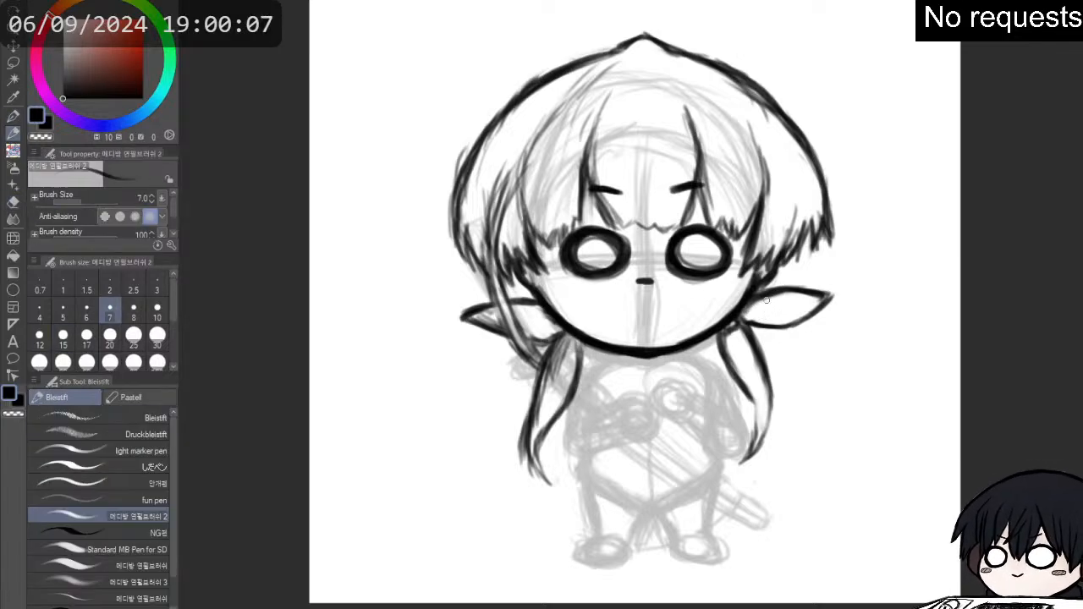
pyautogui.moveTo(748, 322)
pyautogui.mouseDown()
pyautogui.moveTo(799, 326)
pyautogui.moveTo(839, 293)
pyautogui.mouseUp()
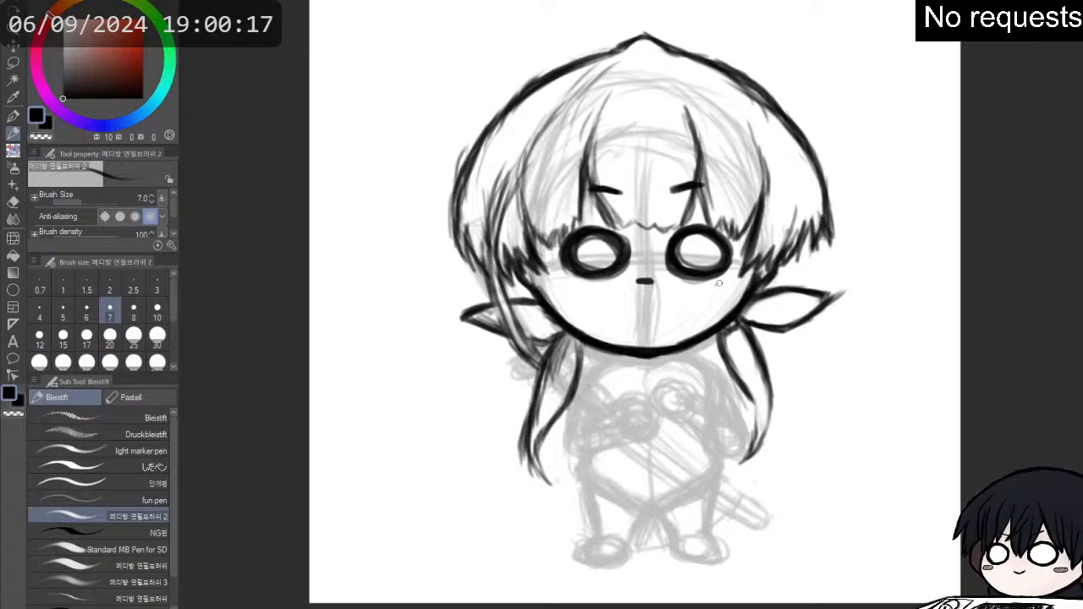
pyautogui.moveTo(727, 292); pyautogui.dragTo(732, 283)
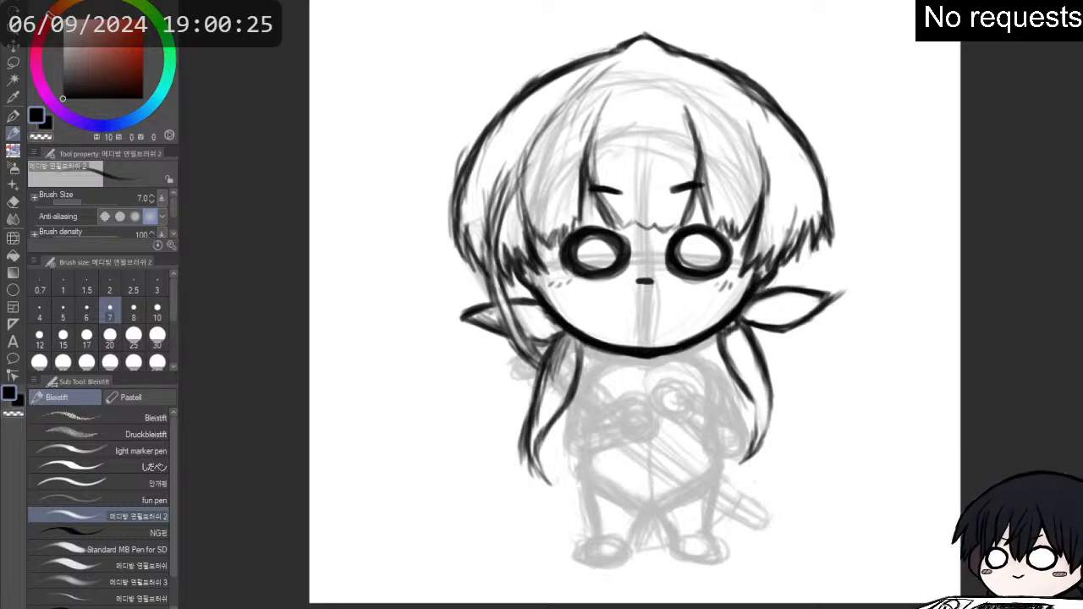
# - Outline the round upper hand and squarer lower hand in front of the chest, adding a cuff edge to each
pyautogui.moveTo(670, 388)
pyautogui.mouseDown()
pyautogui.moveTo(674, 413)
pyautogui.moveTo(679, 378)
pyautogui.moveTo(687, 381)
pyautogui.moveTo(661, 391)
pyautogui.moveTo(653, 412)
pyautogui.moveTo(657, 398)
pyautogui.moveTo(665, 411)
pyautogui.moveTo(690, 402)
pyautogui.moveTo(686, 420)
pyautogui.mouseUp()
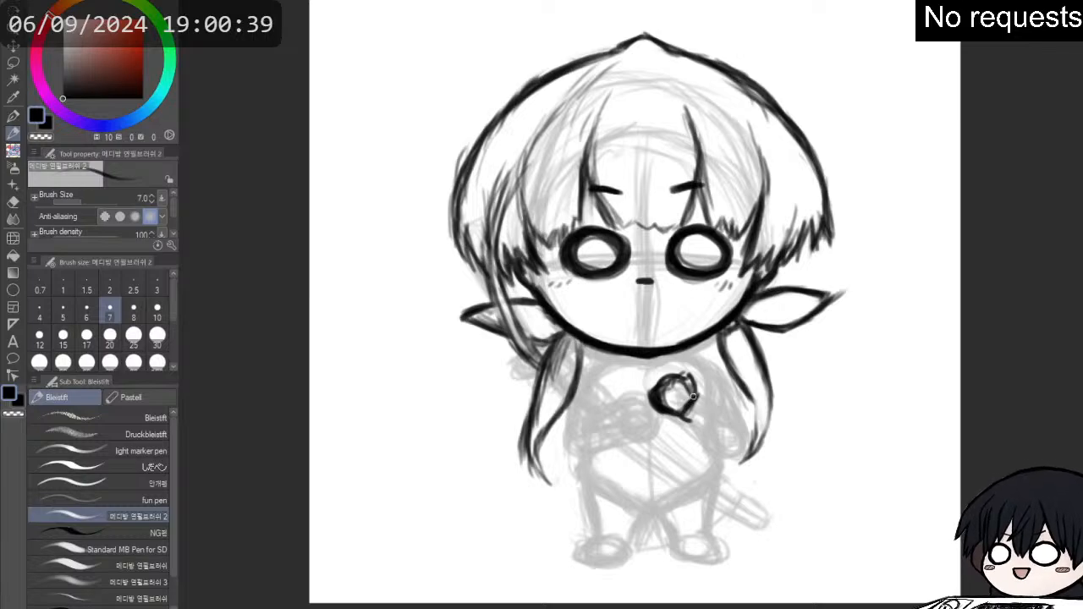
pyautogui.moveTo(694, 396); pyautogui.dragTo(688, 445)
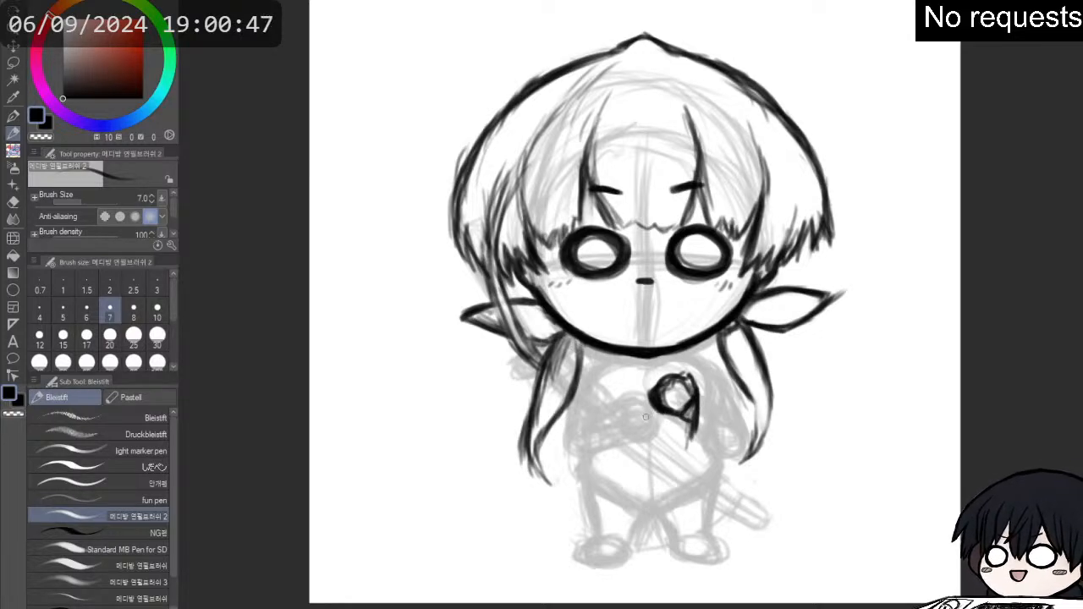
pyautogui.moveTo(626, 418)
pyautogui.mouseDown()
pyautogui.moveTo(641, 410)
pyautogui.moveTo(650, 421)
pyautogui.moveTo(636, 440)
pyautogui.moveTo(629, 416)
pyautogui.moveTo(650, 417)
pyautogui.mouseUp()
pyautogui.moveTo(630, 413)
pyautogui.mouseDown()
pyautogui.moveTo(648, 417)
pyautogui.moveTo(650, 439)
pyautogui.mouseUp()
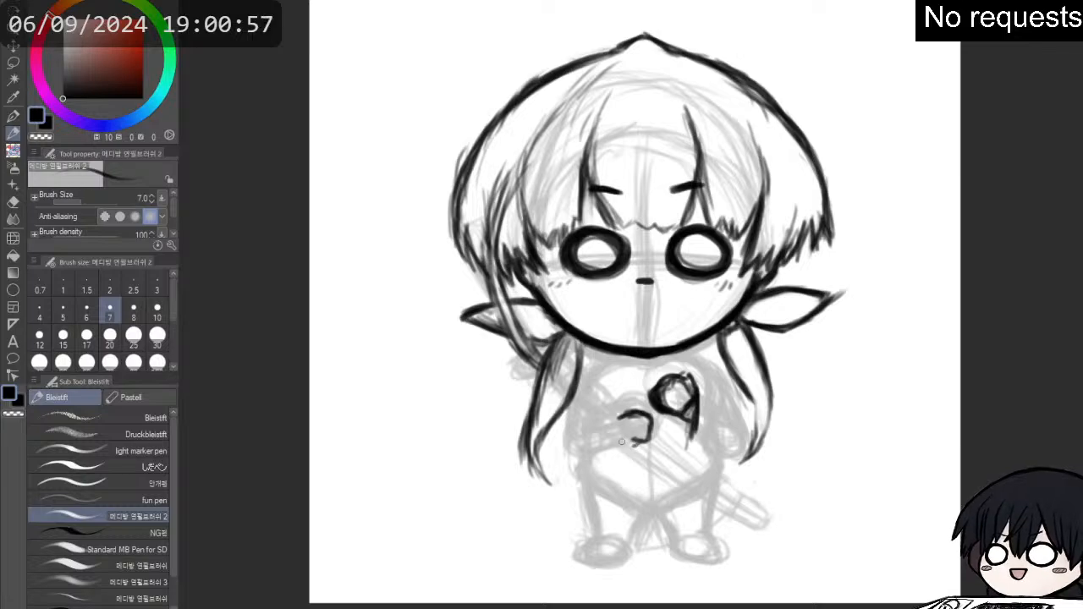
pyautogui.moveTo(625, 413)
pyautogui.mouseDown()
pyautogui.moveTo(625, 449)
pyautogui.moveTo(624, 409)
pyautogui.moveTo(623, 461)
pyautogui.moveTo(648, 436)
pyautogui.mouseUp()
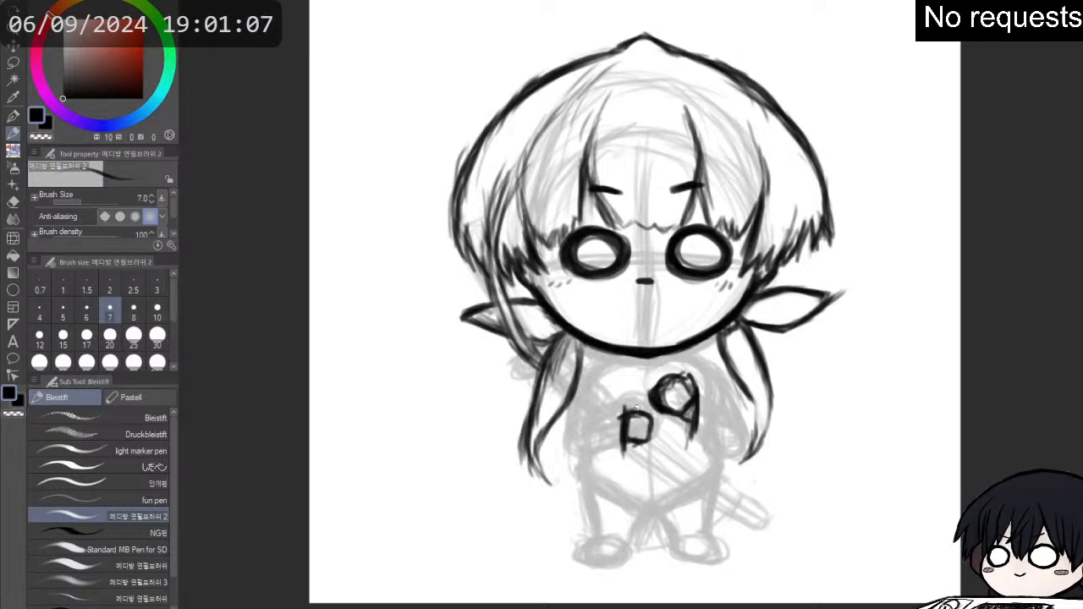
# - Add finger marks to both hands and draw the diagonal sword handle passing between them up toward the right shoulder
pyautogui.moveTo(645, 421); pyautogui.dragTo(653, 428)
pyautogui.moveTo(645, 434); pyautogui.dragTo(652, 435)
pyautogui.moveTo(670, 391); pyautogui.dragTo(673, 398)
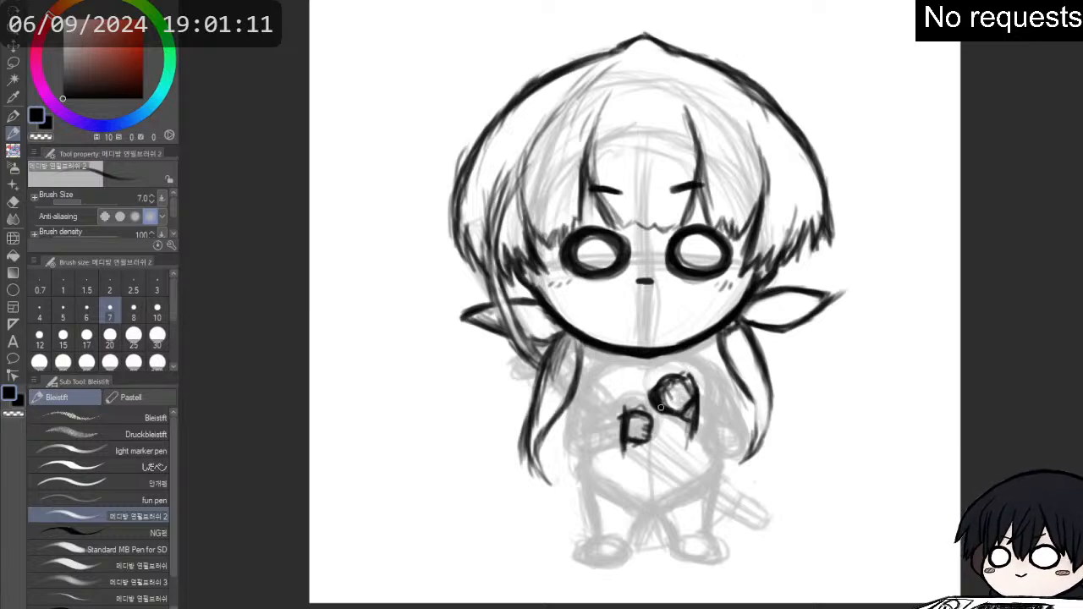
pyautogui.moveTo(657, 401); pyautogui.dragTo(649, 411)
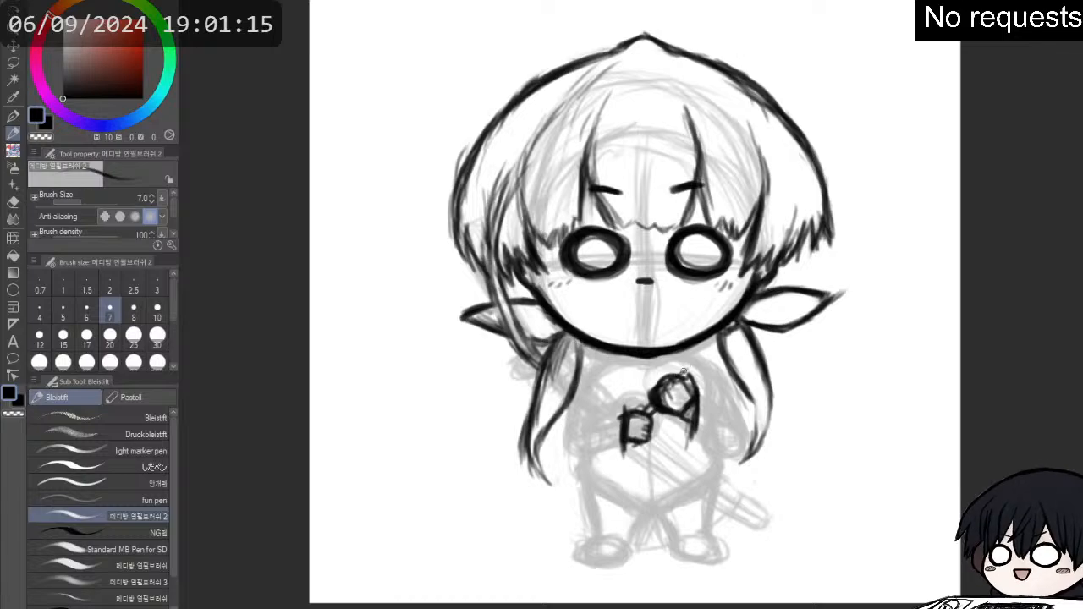
pyautogui.moveTo(698, 365); pyautogui.dragTo(714, 356)
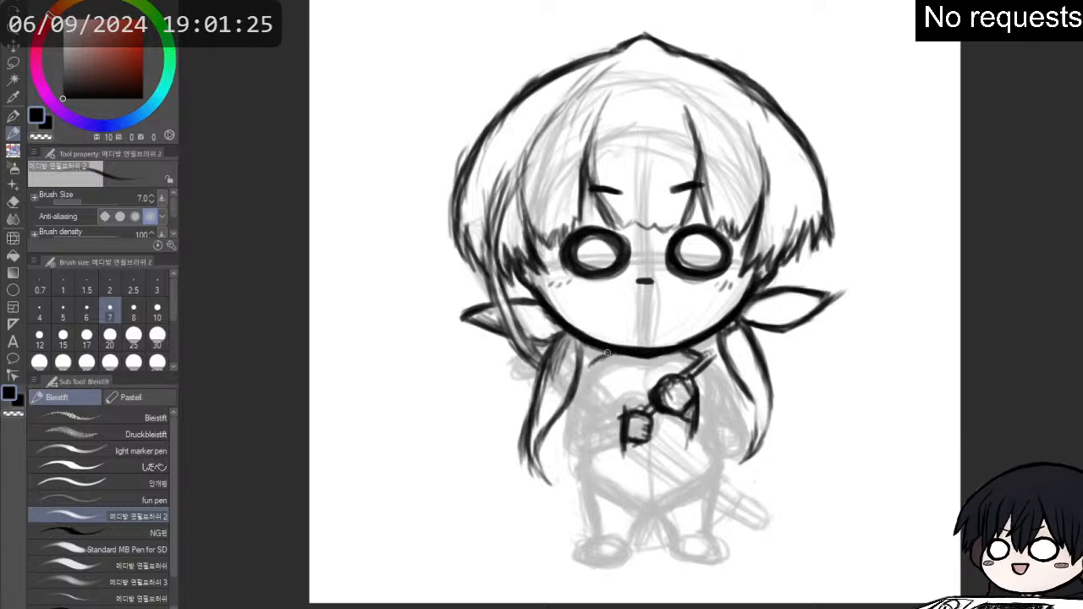
# - Draw a sailor-style collar below the chin with a V-shaped neckline and wide flaps reaching both shoulders
pyautogui.moveTo(589, 365); pyautogui.dragTo(584, 371)
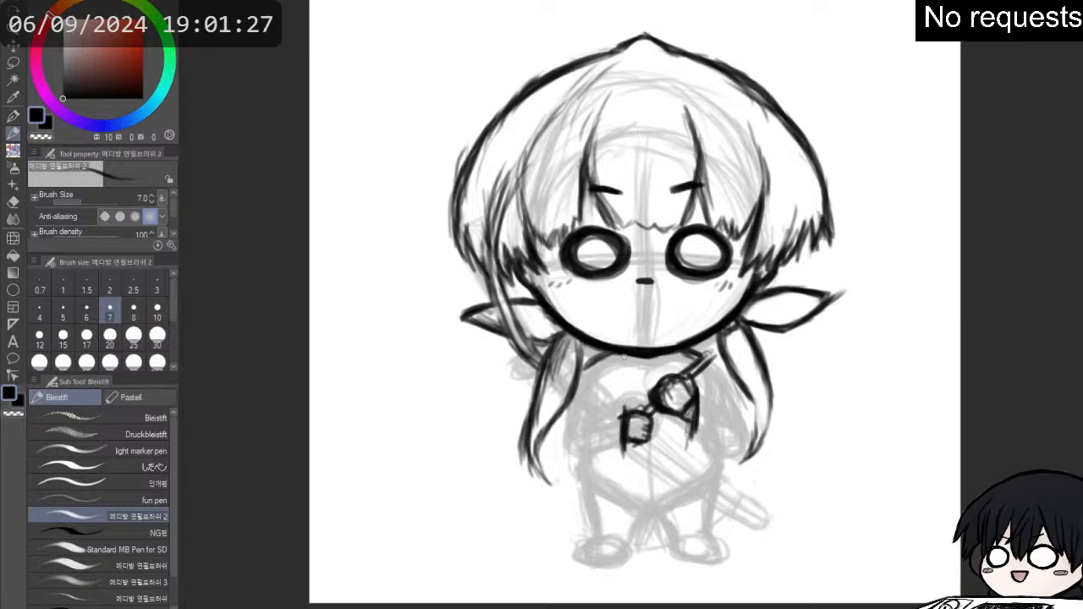
pyautogui.moveTo(619, 361)
pyautogui.mouseDown()
pyautogui.moveTo(638, 383)
pyautogui.moveTo(626, 353)
pyautogui.moveTo(624, 367)
pyautogui.moveTo(693, 367)
pyautogui.moveTo(671, 356)
pyautogui.moveTo(647, 382)
pyautogui.moveTo(687, 355)
pyautogui.moveTo(650, 364)
pyautogui.moveTo(659, 369)
pyautogui.moveTo(632, 360)
pyautogui.moveTo(641, 389)
pyautogui.moveTo(618, 358)
pyautogui.moveTo(648, 389)
pyautogui.mouseUp()
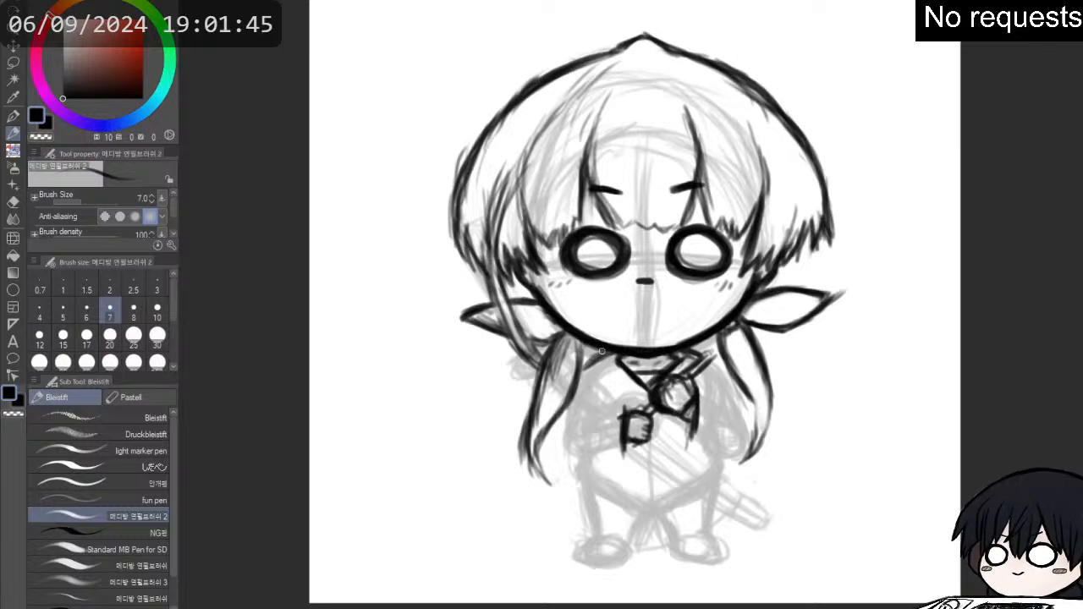
pyautogui.moveTo(606, 354)
pyautogui.mouseDown()
pyautogui.moveTo(582, 365)
pyautogui.moveTo(617, 396)
pyautogui.moveTo(653, 406)
pyautogui.mouseUp()
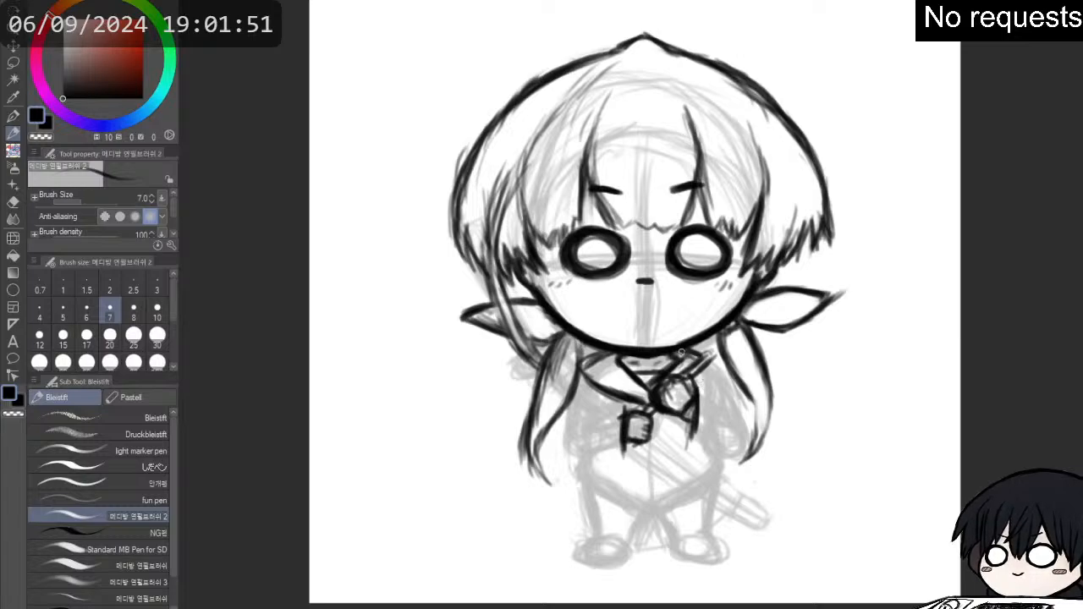
pyautogui.moveTo(703, 355); pyautogui.dragTo(726, 374)
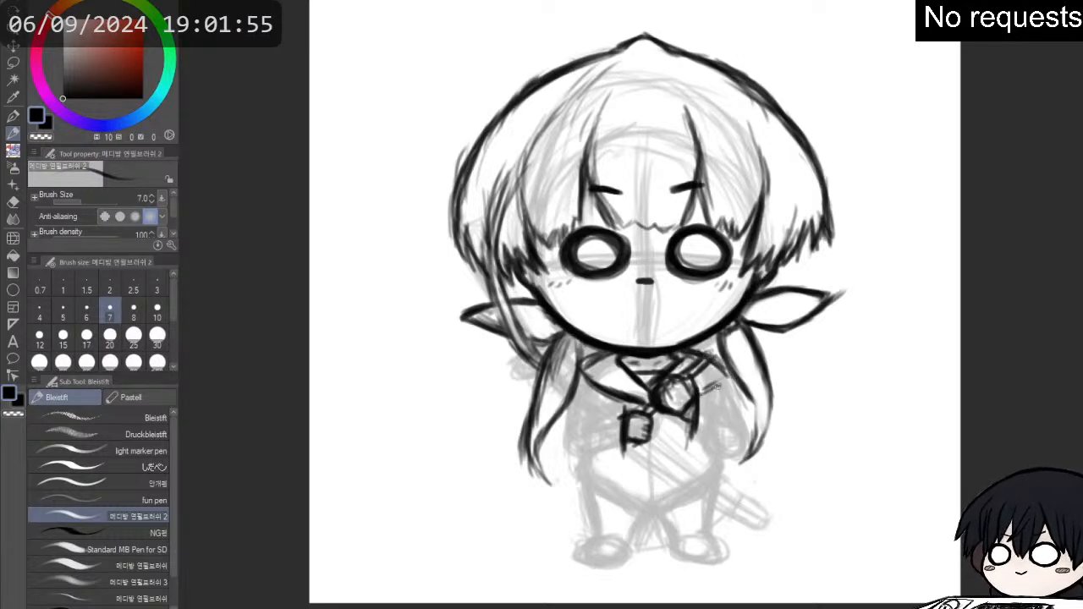
pyautogui.moveTo(709, 361); pyautogui.dragTo(734, 377)
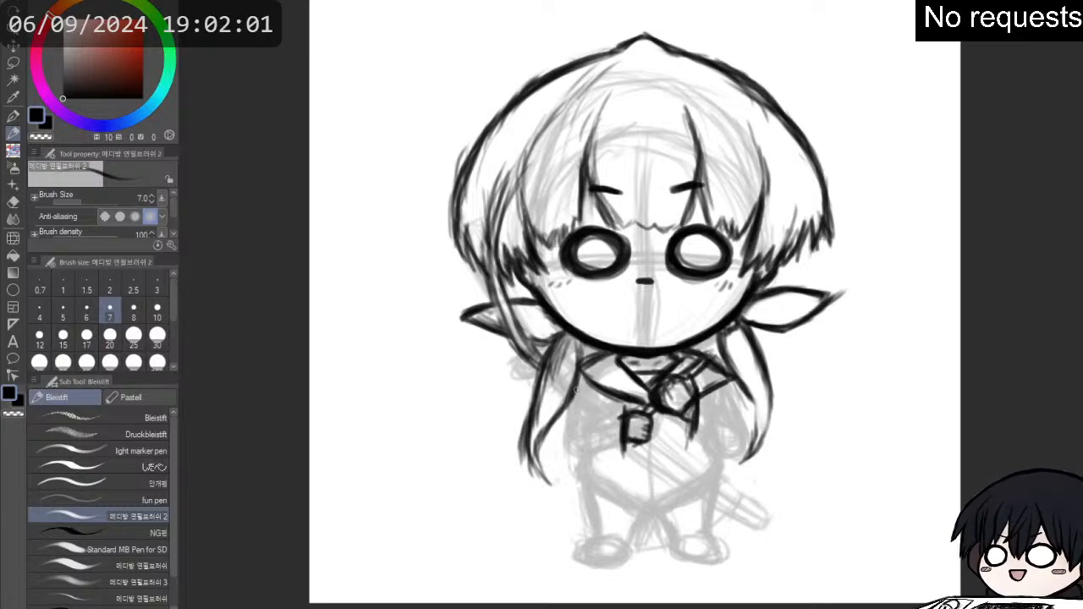
# - Outline the wide drooping sleeves on both arms, with a pointed fabric edge hanging beneath the left one
pyautogui.moveTo(573, 385)
pyautogui.mouseDown()
pyautogui.moveTo(564, 450)
pyautogui.moveTo(567, 417)
pyautogui.moveTo(557, 423)
pyautogui.moveTo(577, 429)
pyautogui.moveTo(619, 417)
pyautogui.moveTo(592, 418)
pyautogui.moveTo(584, 395)
pyautogui.moveTo(583, 415)
pyautogui.moveTo(562, 415)
pyautogui.moveTo(565, 458)
pyautogui.moveTo(553, 445)
pyautogui.moveTo(554, 435)
pyautogui.moveTo(581, 484)
pyautogui.mouseUp()
pyautogui.moveTo(548, 445)
pyautogui.mouseDown()
pyautogui.moveTo(595, 491)
pyautogui.moveTo(624, 463)
pyautogui.moveTo(615, 472)
pyautogui.moveTo(618, 457)
pyautogui.moveTo(625, 467)
pyautogui.moveTo(630, 442)
pyautogui.moveTo(620, 468)
pyautogui.moveTo(617, 420)
pyautogui.moveTo(621, 438)
pyautogui.moveTo(595, 432)
pyautogui.moveTo(615, 474)
pyautogui.moveTo(592, 487)
pyautogui.moveTo(557, 483)
pyautogui.moveTo(565, 477)
pyautogui.mouseUp()
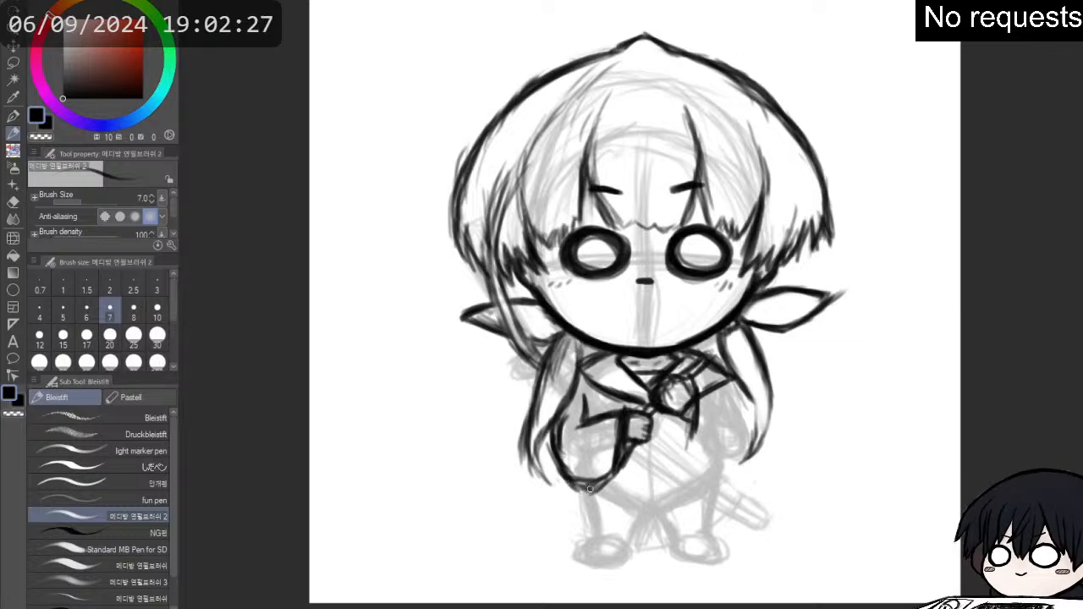
pyautogui.moveTo(643, 442)
pyautogui.mouseDown()
pyautogui.moveTo(614, 494)
pyautogui.moveTo(627, 472)
pyautogui.moveTo(594, 448)
pyautogui.moveTo(578, 492)
pyautogui.mouseUp()
pyautogui.press('e')
pyautogui.press('p')
pyautogui.moveTo(553, 451)
pyautogui.mouseDown()
pyautogui.moveTo(598, 483)
pyautogui.moveTo(617, 473)
pyautogui.moveTo(570, 494)
pyautogui.moveTo(568, 484)
pyautogui.moveTo(567, 504)
pyautogui.moveTo(581, 507)
pyautogui.moveTo(706, 425)
pyautogui.moveTo(672, 421)
pyautogui.moveTo(692, 453)
pyautogui.moveTo(694, 409)
pyautogui.moveTo(684, 466)
pyautogui.moveTo(742, 463)
pyautogui.moveTo(749, 430)
pyautogui.moveTo(732, 381)
pyautogui.moveTo(737, 392)
pyautogui.moveTo(724, 386)
pyautogui.moveTo(755, 440)
pyautogui.mouseUp()
pyautogui.moveTo(726, 384)
pyautogui.mouseDown()
pyautogui.moveTo(746, 418)
pyautogui.moveTo(746, 453)
pyautogui.mouseUp()
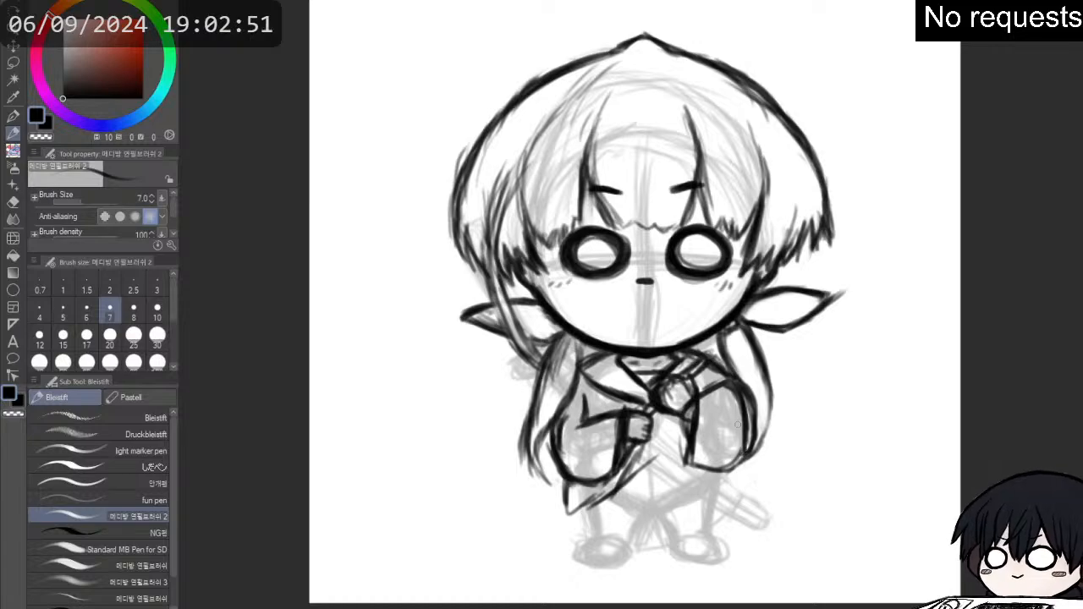
# - Erase the right sleeve lines that overlap the hair tail and redraw the tail's inner edge in front of the sleeve
pyautogui.moveTo(721, 348); pyautogui.dragTo(734, 400)
pyautogui.press('e')
pyautogui.moveTo(727, 345); pyautogui.dragTo(750, 408)
pyautogui.moveTo(735, 364)
pyautogui.mouseDown()
pyautogui.moveTo(748, 414)
pyautogui.moveTo(727, 343)
pyautogui.moveTo(753, 430)
pyautogui.mouseUp()
pyautogui.press('p')
pyautogui.moveTo(746, 389)
pyautogui.mouseDown()
pyautogui.moveTo(761, 467)
pyautogui.moveTo(768, 452)
pyautogui.mouseUp()
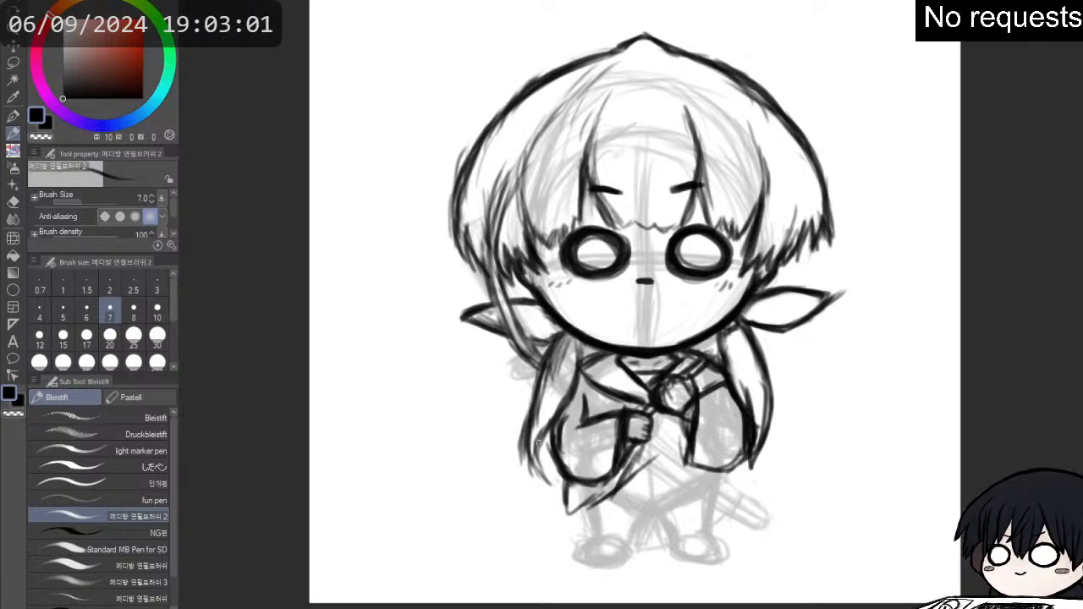
# - Thicken the left hair tail with extra strands beside the sleeve and add fold lines to the right sleeve
pyautogui.moveTo(567, 403)
pyautogui.mouseDown()
pyautogui.moveTo(540, 434)
pyautogui.moveTo(532, 413)
pyautogui.moveTo(537, 423)
pyautogui.moveTo(540, 408)
pyautogui.moveTo(547, 463)
pyautogui.mouseUp()
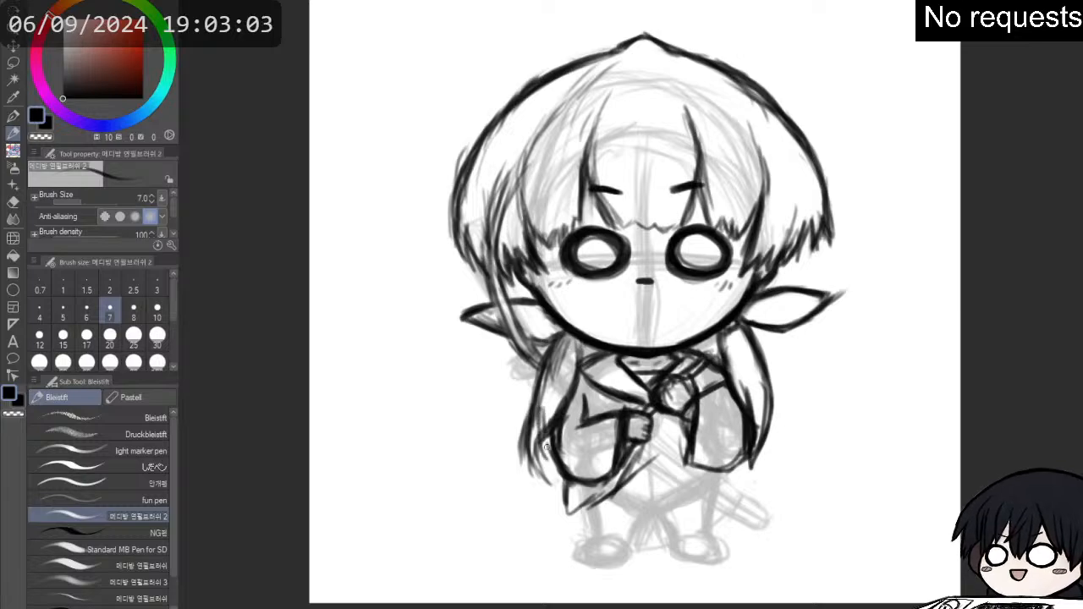
pyautogui.moveTo(545, 421); pyautogui.dragTo(554, 477)
pyautogui.moveTo(525, 401); pyautogui.dragTo(564, 486)
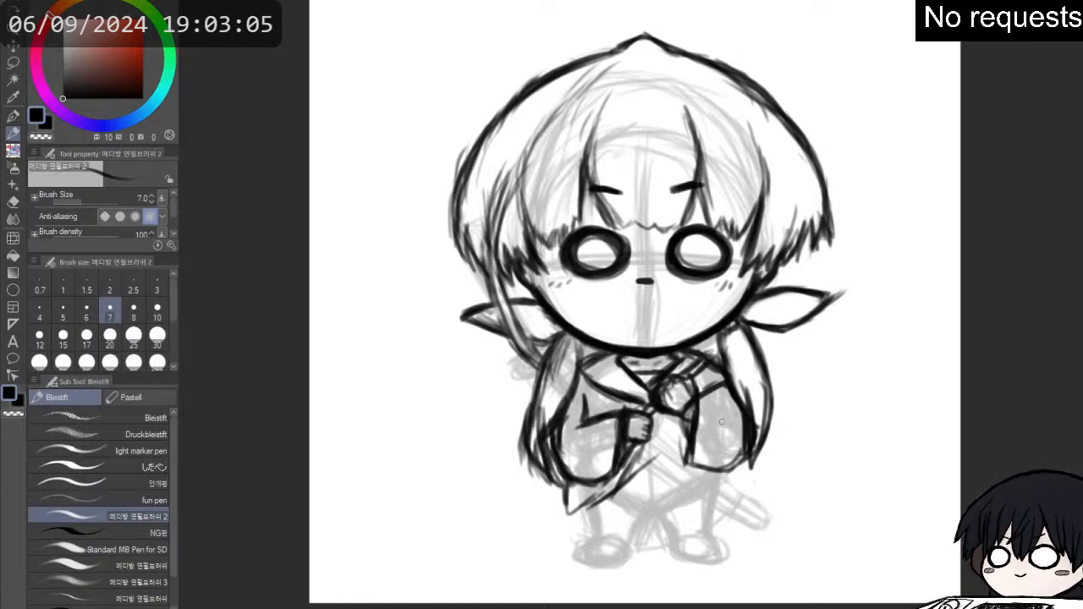
pyautogui.moveTo(700, 398); pyautogui.dragTo(733, 429)
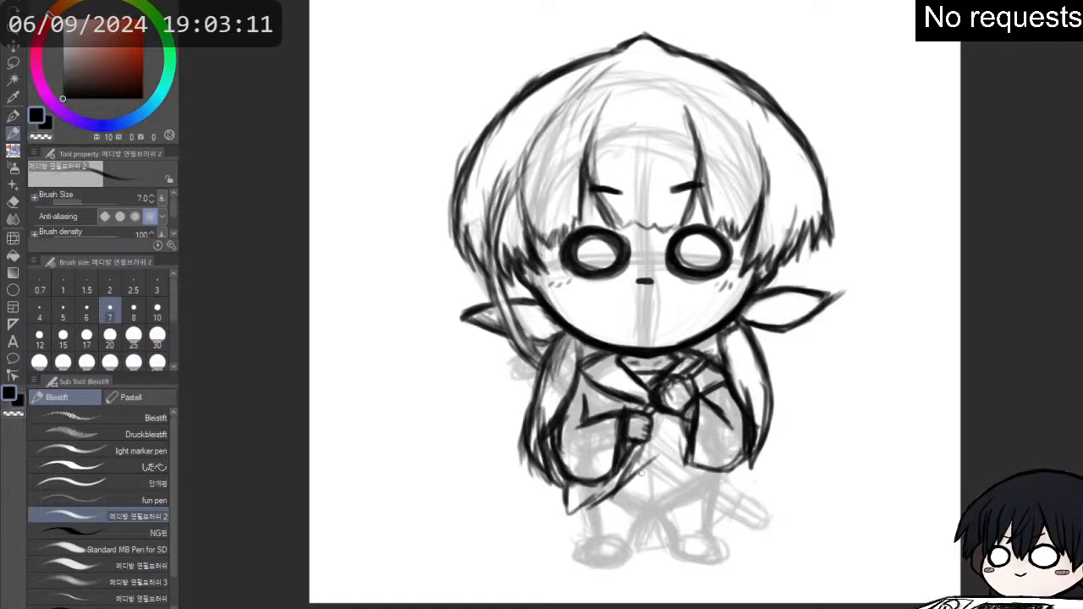
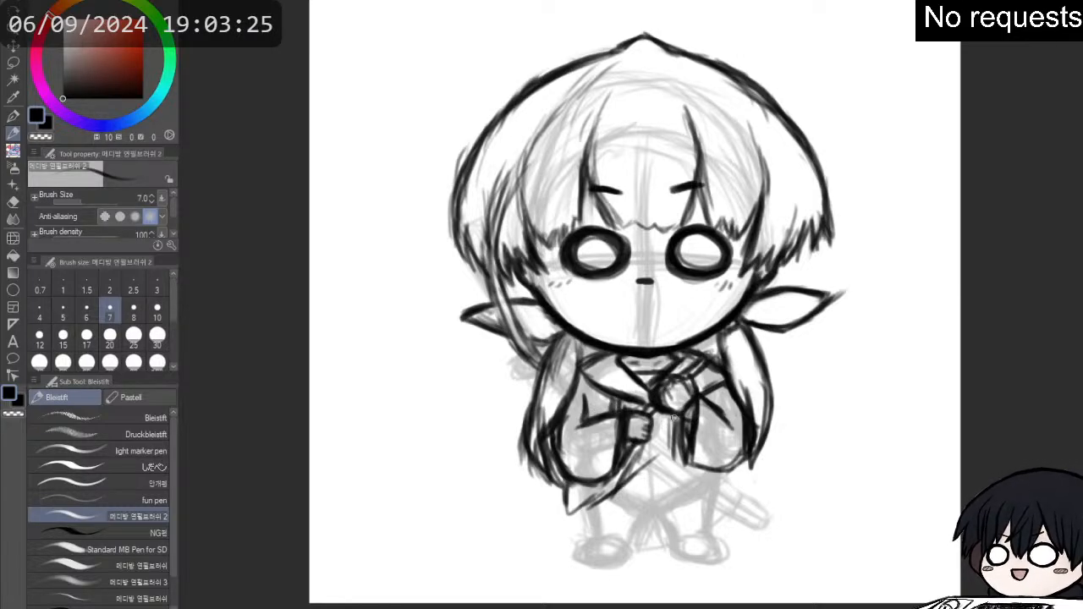
# - Draw the open coat's front edges and hem hanging below both sleeves
pyautogui.moveTo(670, 416); pyautogui.dragTo(666, 460)
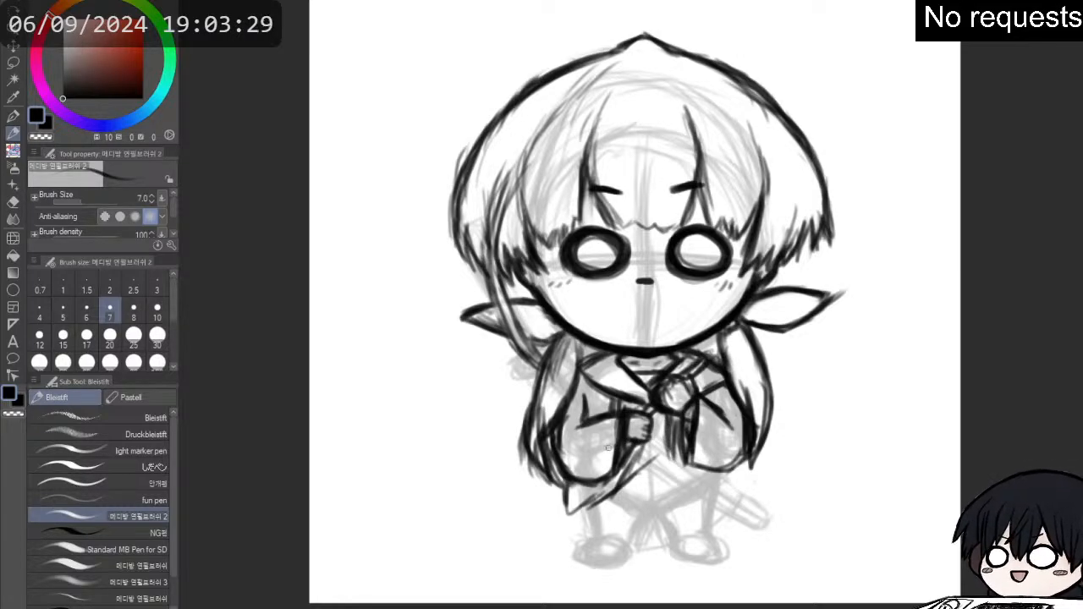
pyautogui.moveTo(669, 429); pyautogui.dragTo(684, 489)
pyautogui.moveTo(676, 453)
pyautogui.mouseDown()
pyautogui.moveTo(684, 505)
pyautogui.moveTo(726, 508)
pyautogui.moveTo(708, 503)
pyautogui.moveTo(722, 506)
pyautogui.moveTo(724, 477)
pyautogui.moveTo(730, 506)
pyautogui.moveTo(724, 472)
pyautogui.moveTo(734, 500)
pyautogui.moveTo(726, 502)
pyautogui.mouseUp()
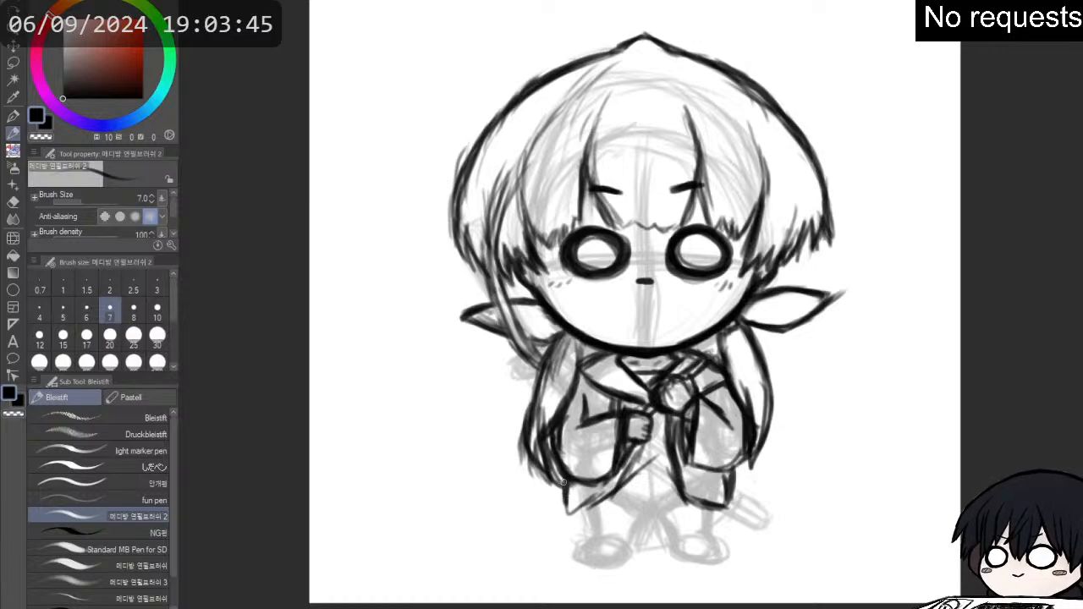
pyautogui.moveTo(566, 479)
pyautogui.mouseDown()
pyautogui.moveTo(581, 507)
pyautogui.moveTo(569, 509)
pyautogui.moveTo(620, 480)
pyautogui.mouseUp()
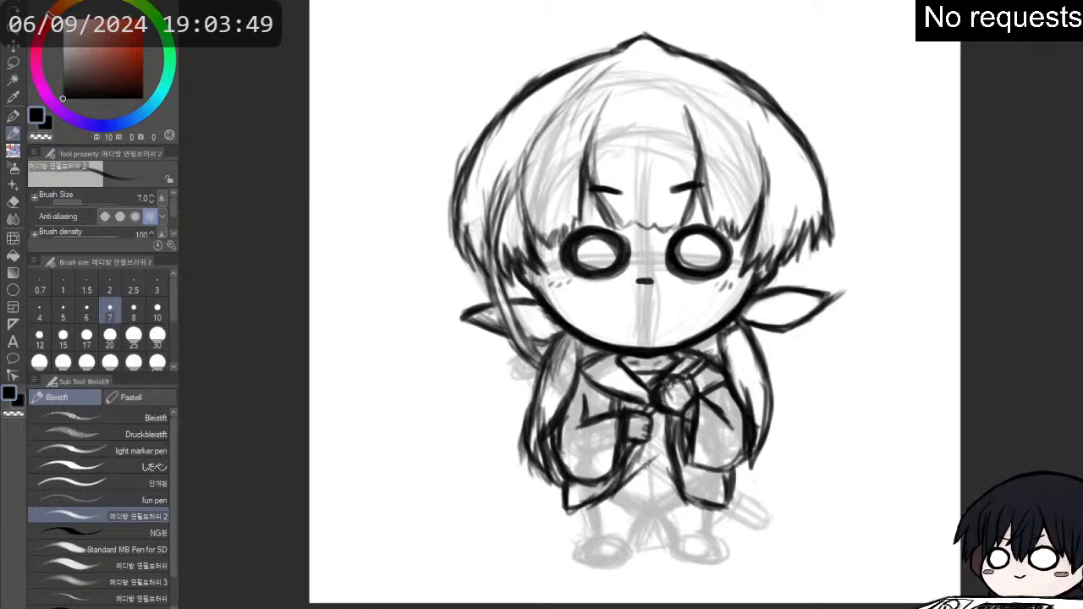
# - Draw a short pleated skirt between the coat flaps, with a waistband, vertical fold lines and a slightly curved hem
pyautogui.moveTo(641, 464)
pyautogui.mouseDown()
pyautogui.moveTo(667, 458)
pyautogui.moveTo(628, 462)
pyautogui.moveTo(670, 459)
pyautogui.moveTo(651, 508)
pyautogui.moveTo(622, 508)
pyautogui.mouseUp()
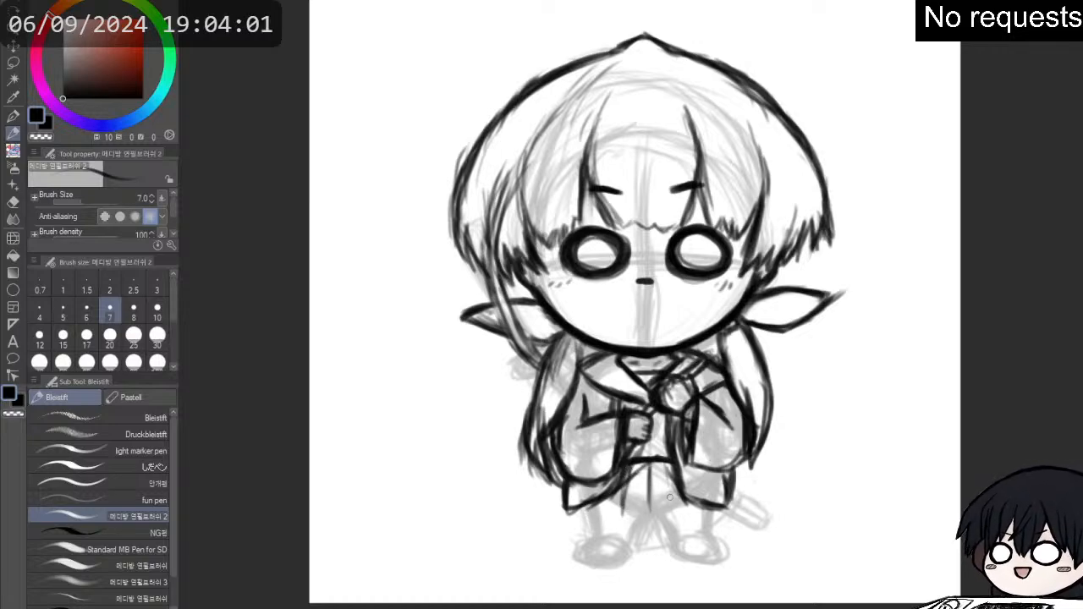
pyautogui.moveTo(669, 465); pyautogui.dragTo(680, 505)
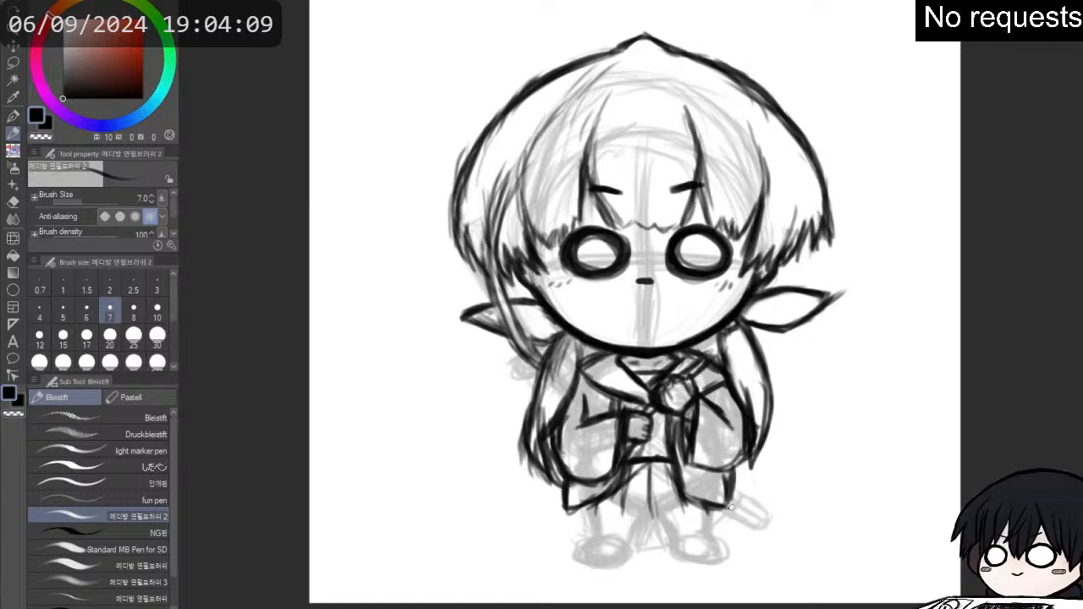
pyautogui.moveTo(732, 507); pyautogui.dragTo(731, 492)
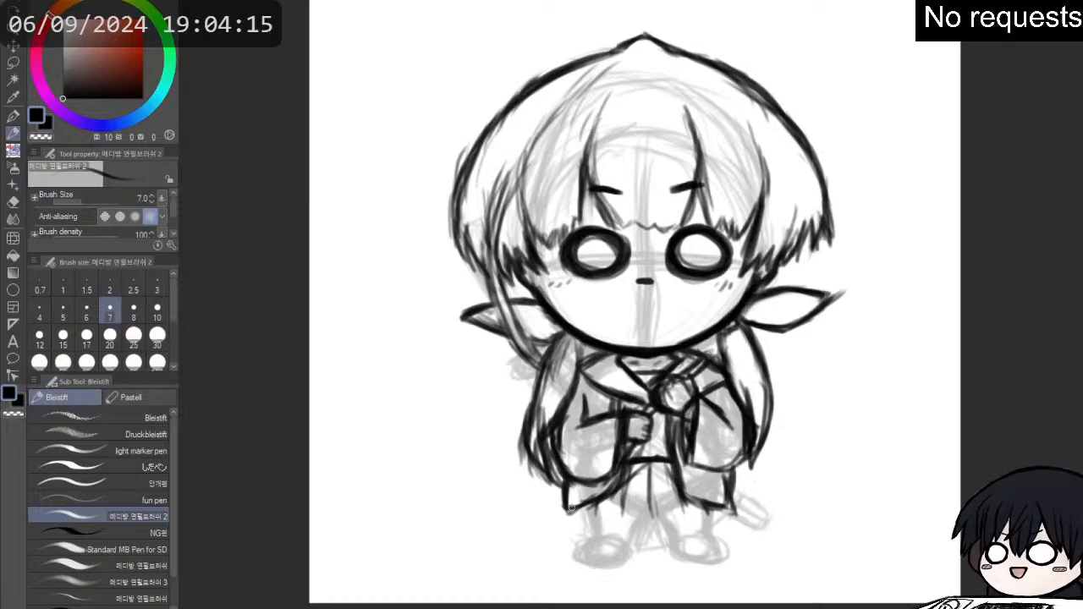
pyautogui.moveTo(569, 510); pyautogui.dragTo(733, 508)
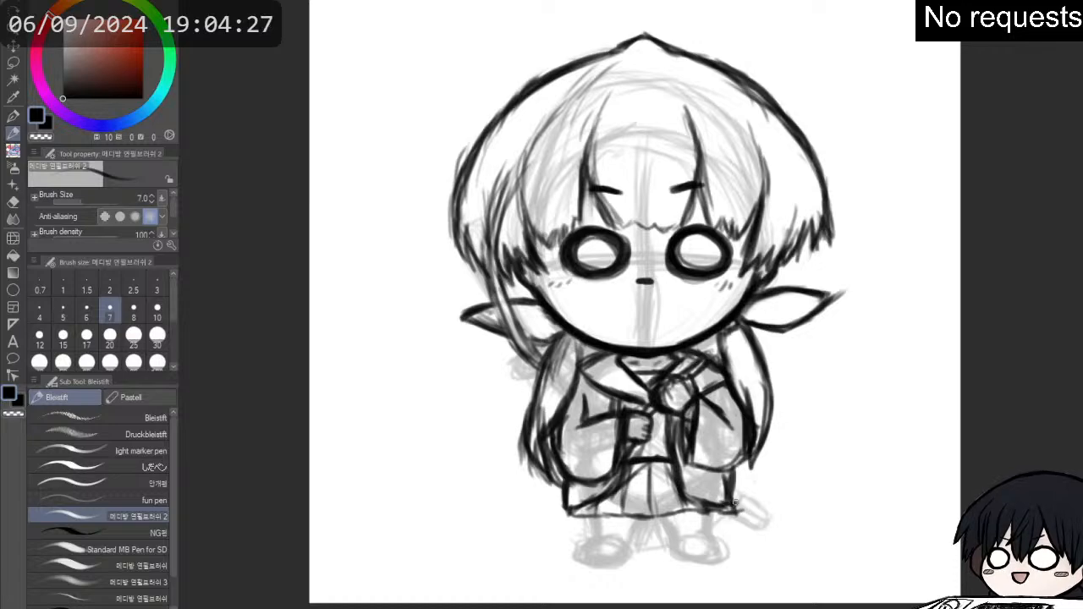
# - Erase the coat's outer side edges below both sleeves and redraw the left one flaring wider around its hem
pyautogui.press('e')
pyautogui.moveTo(727, 491); pyautogui.dragTo(731, 480)
pyautogui.moveTo(568, 488)
pyautogui.mouseDown()
pyautogui.moveTo(567, 503)
pyautogui.moveTo(565, 489)
pyautogui.mouseUp()
pyautogui.press('p')
pyautogui.press('p')
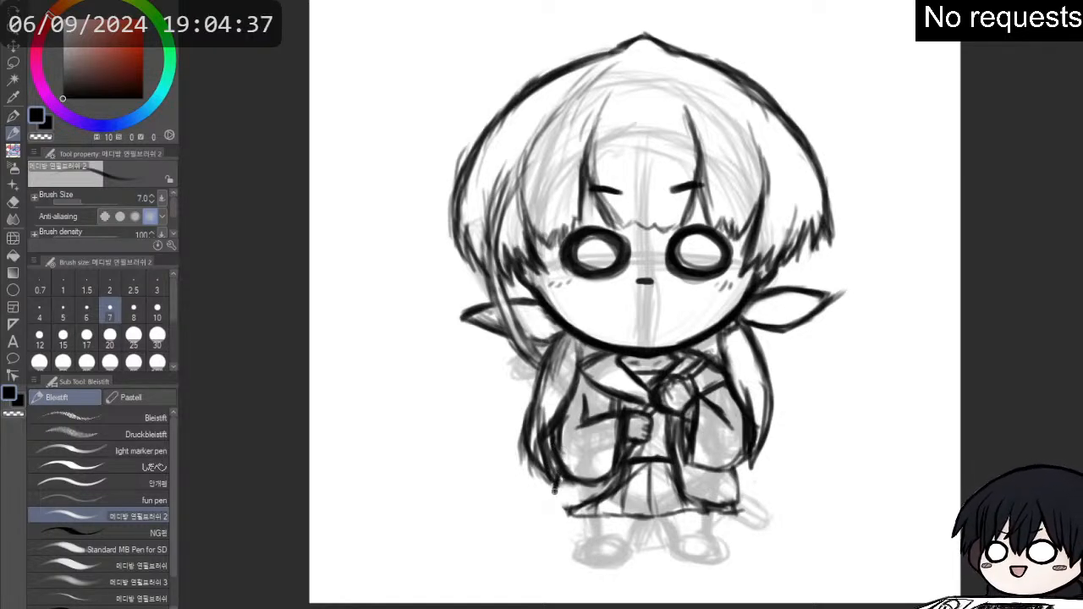
pyautogui.moveTo(559, 489)
pyautogui.mouseDown()
pyautogui.moveTo(556, 502)
pyautogui.moveTo(582, 508)
pyautogui.moveTo(607, 493)
pyautogui.mouseUp()
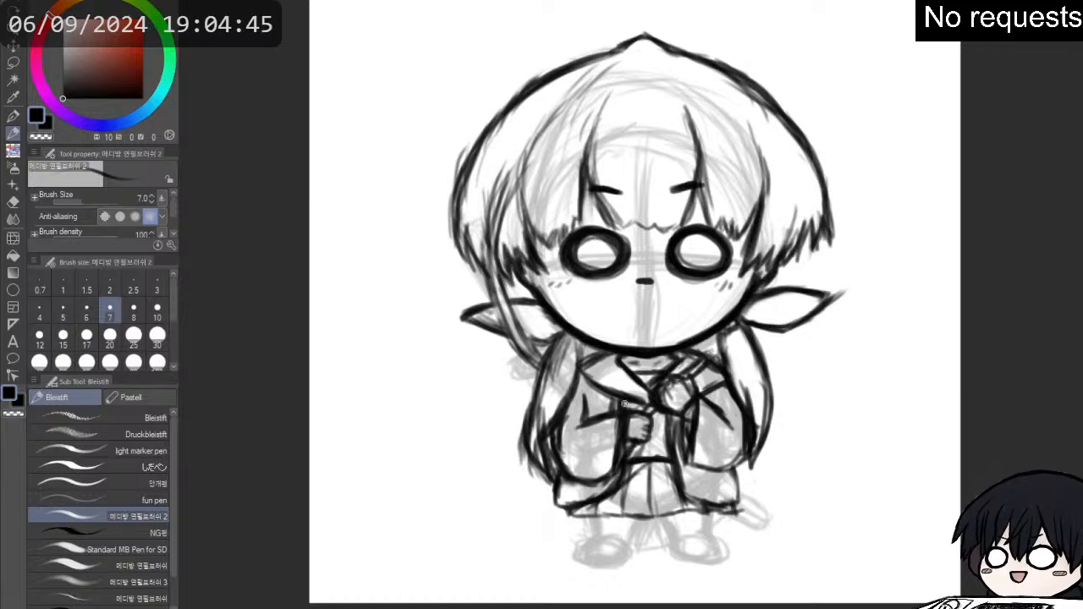
# - Add short strokes at the sword grip above the lower hand and erase the coat and skirt lines crossing the sword
pyautogui.moveTo(639, 403); pyautogui.dragTo(630, 406)
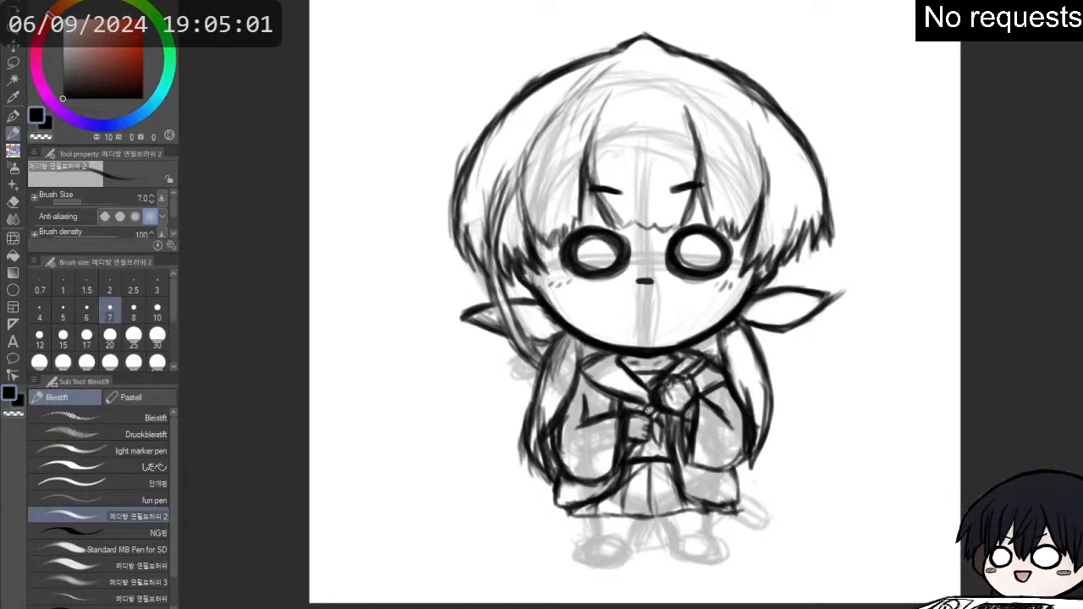
pyautogui.moveTo(644, 447)
pyautogui.mouseDown()
pyautogui.moveTo(691, 496)
pyautogui.moveTo(732, 510)
pyautogui.mouseUp()
pyautogui.press('e')
pyautogui.press('p')
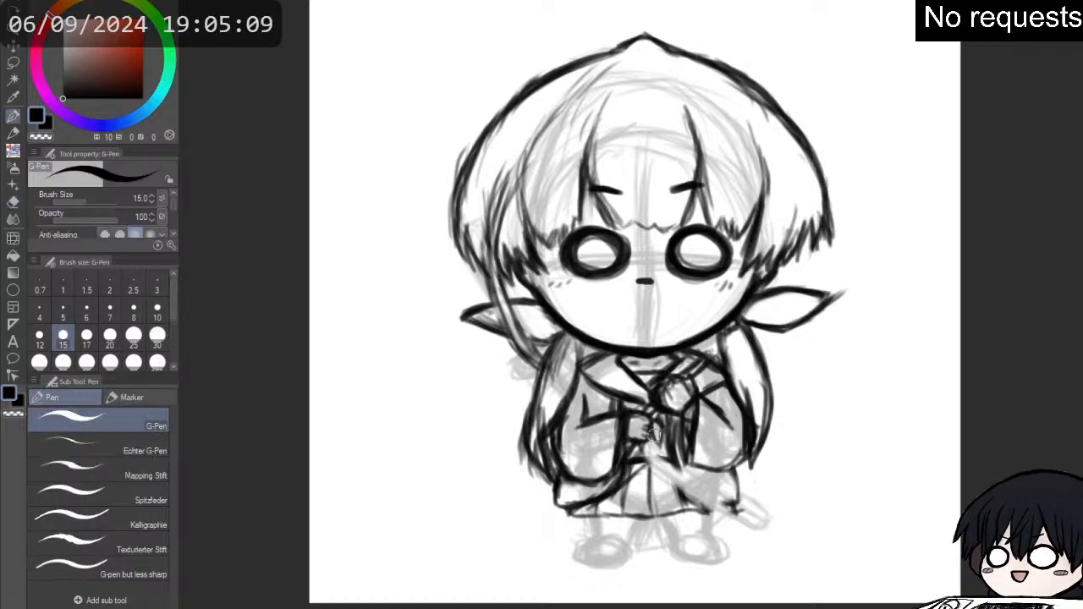
pyautogui.press('p')
pyautogui.moveTo(645, 431)
pyautogui.mouseDown()
pyautogui.moveTo(653, 459)
pyautogui.moveTo(652, 449)
pyautogui.moveTo(710, 491)
pyautogui.mouseUp()
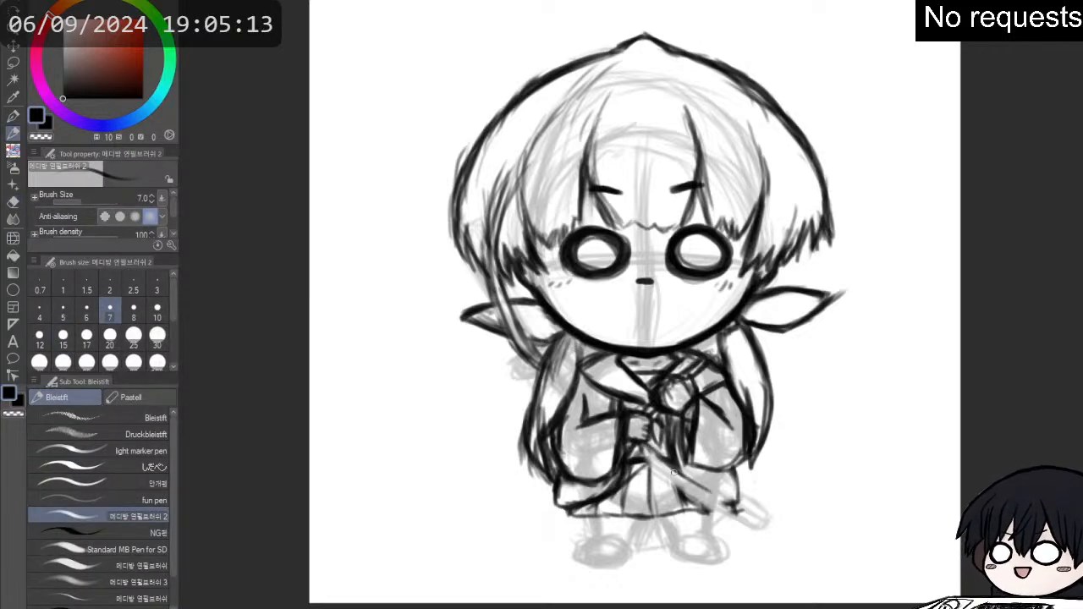
pyautogui.moveTo(661, 462); pyautogui.dragTo(752, 509)
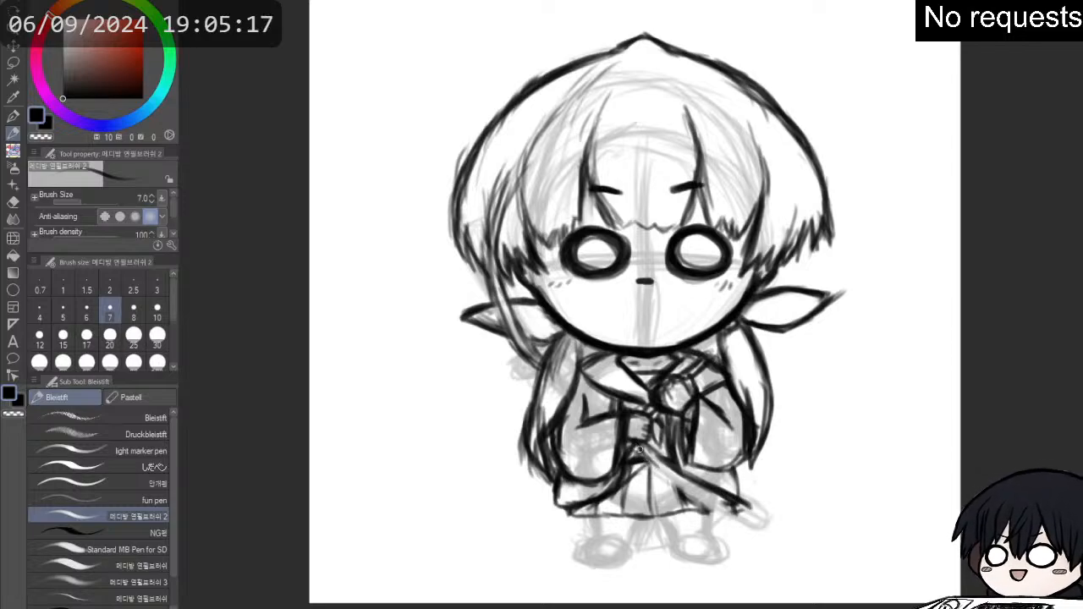
pyautogui.moveTo(658, 465); pyautogui.dragTo(747, 511)
pyautogui.press('p')
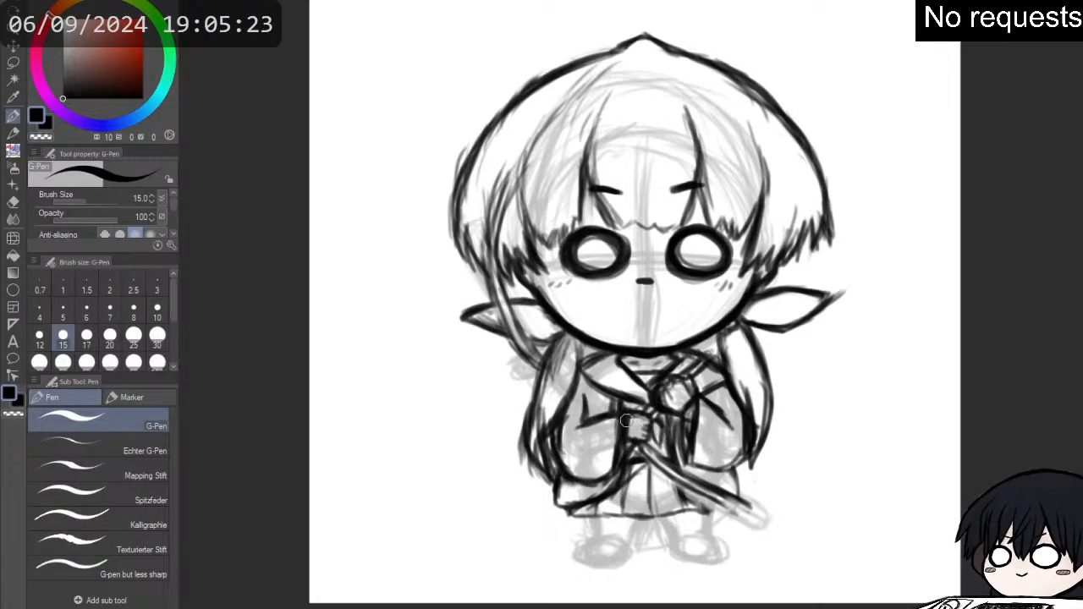
pyautogui.press('p')
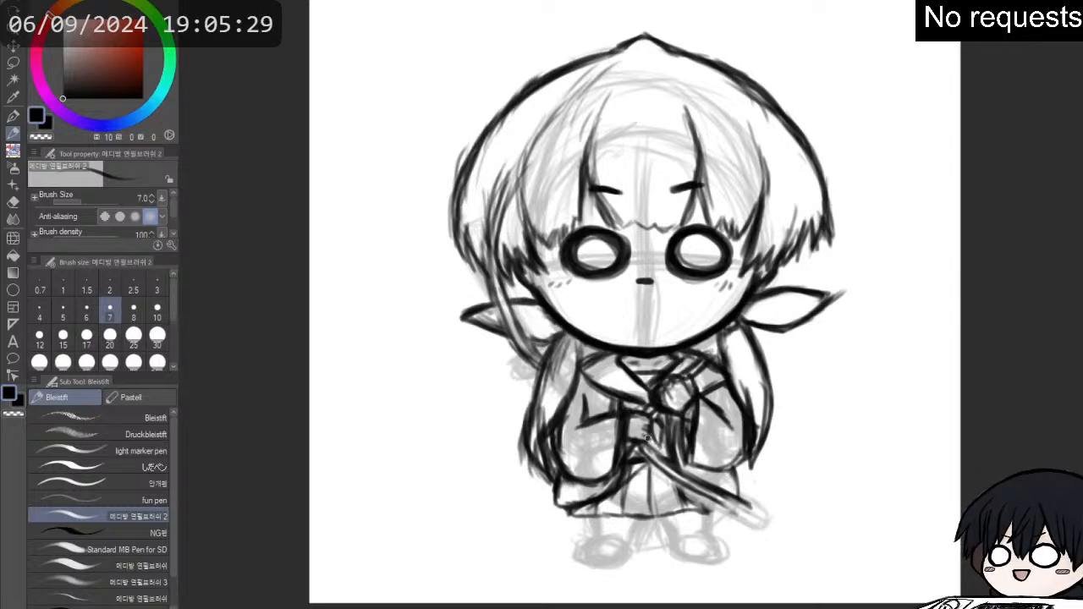
pyautogui.press('e')
pyautogui.moveTo(643, 444)
pyautogui.mouseDown()
pyautogui.moveTo(703, 495)
pyautogui.moveTo(713, 497)
pyautogui.moveTo(677, 473)
pyautogui.moveTo(742, 498)
pyautogui.moveTo(713, 497)
pyautogui.mouseUp()
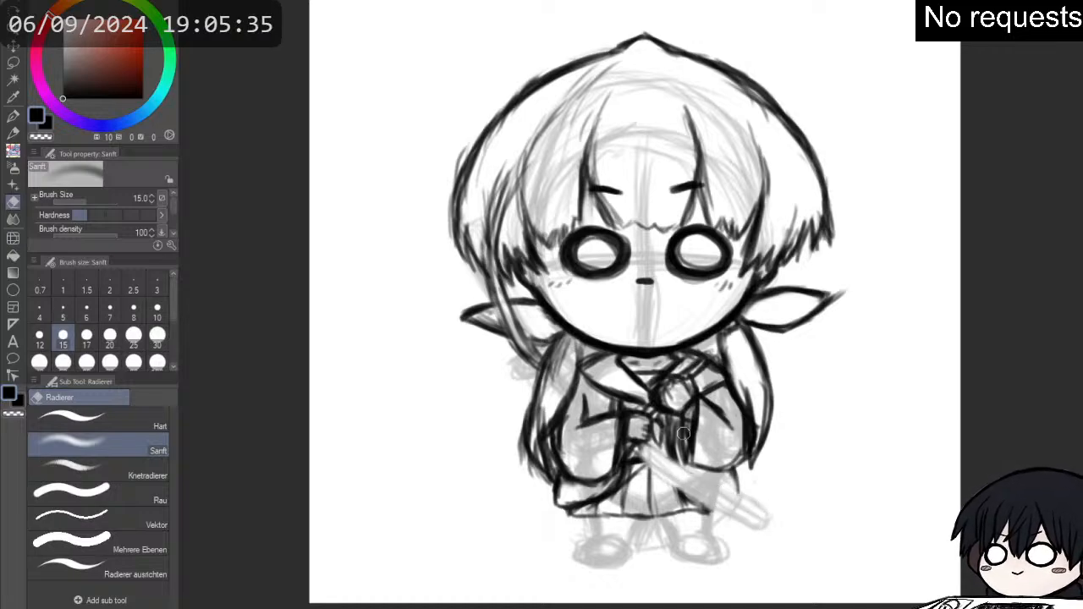
# - Draw the sword as two long parallel lines running diagonally from the lower hand past the coat, ending in a small rounded cap
pyautogui.press('p')
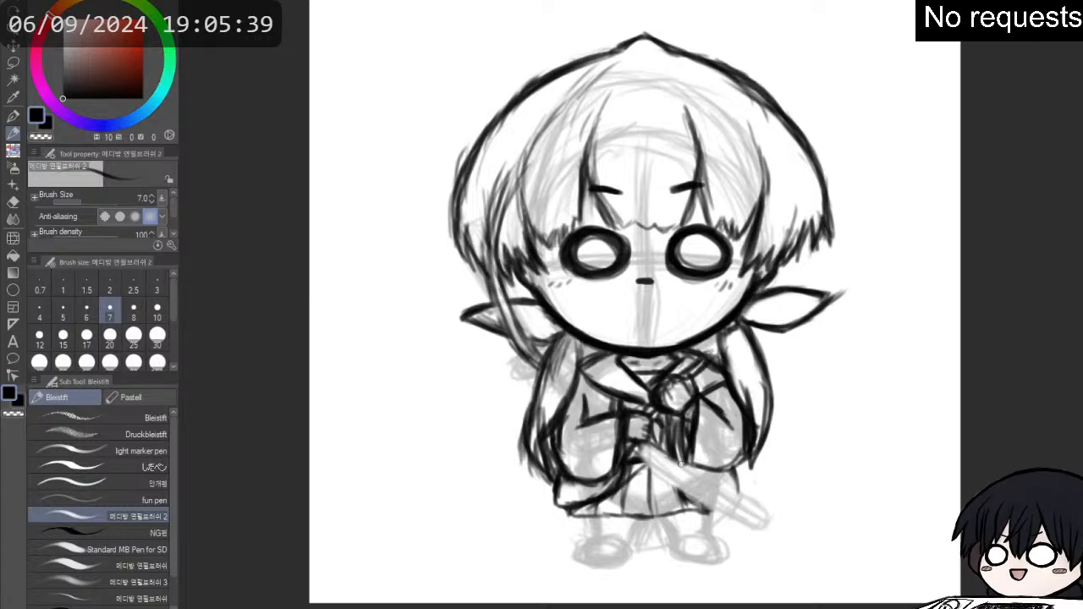
pyautogui.moveTo(668, 458); pyautogui.dragTo(748, 503)
pyautogui.moveTo(677, 461); pyautogui.dragTo(777, 518)
pyautogui.moveTo(733, 489); pyautogui.dragTo(776, 517)
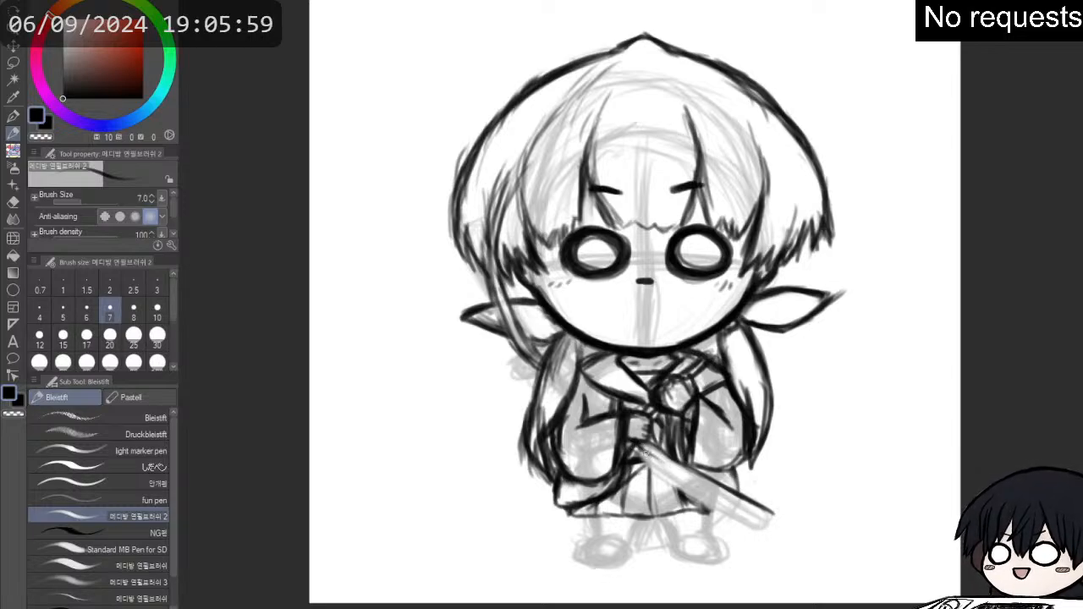
pyautogui.moveTo(644, 453); pyautogui.dragTo(732, 503)
pyautogui.moveTo(674, 471)
pyautogui.mouseDown()
pyautogui.moveTo(748, 496)
pyautogui.moveTo(726, 499)
pyautogui.moveTo(759, 514)
pyautogui.moveTo(722, 495)
pyautogui.moveTo(761, 515)
pyautogui.moveTo(718, 494)
pyautogui.moveTo(774, 521)
pyautogui.mouseUp()
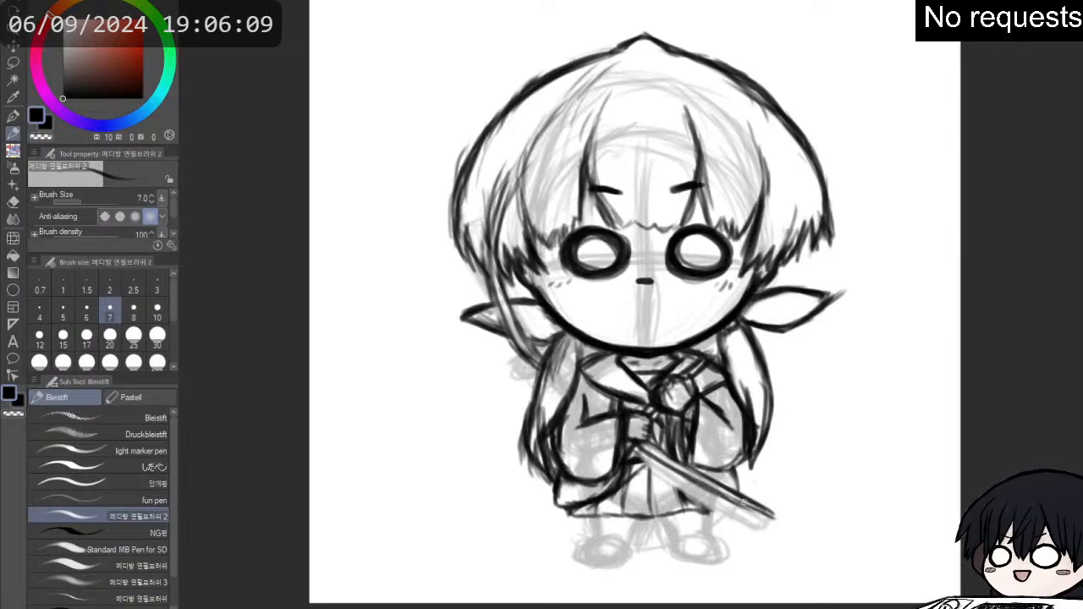
pyautogui.moveTo(726, 494); pyautogui.dragTo(782, 518)
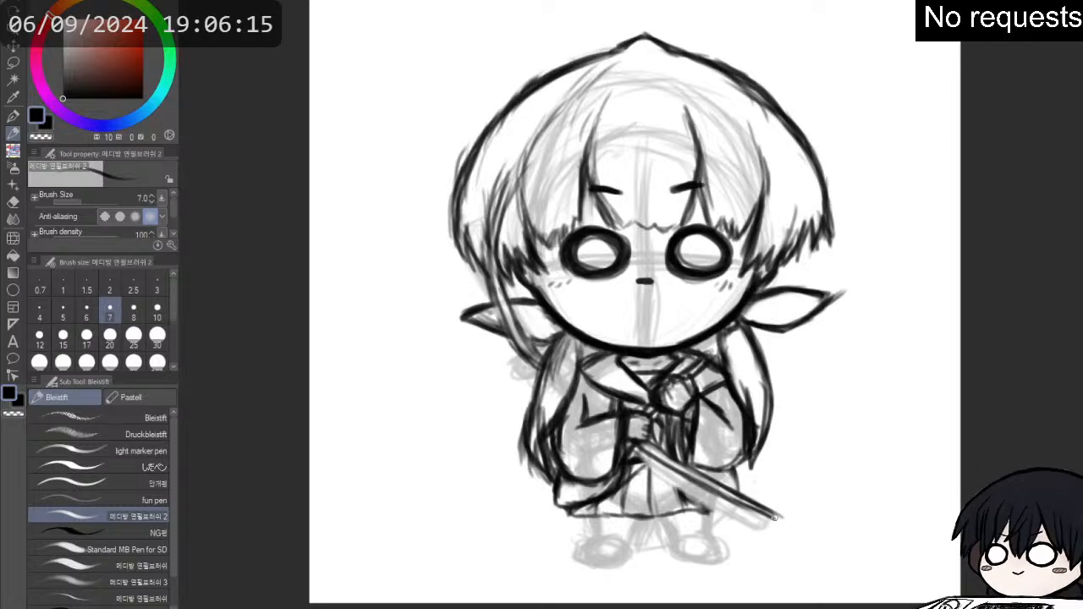
pyautogui.click(776, 519)
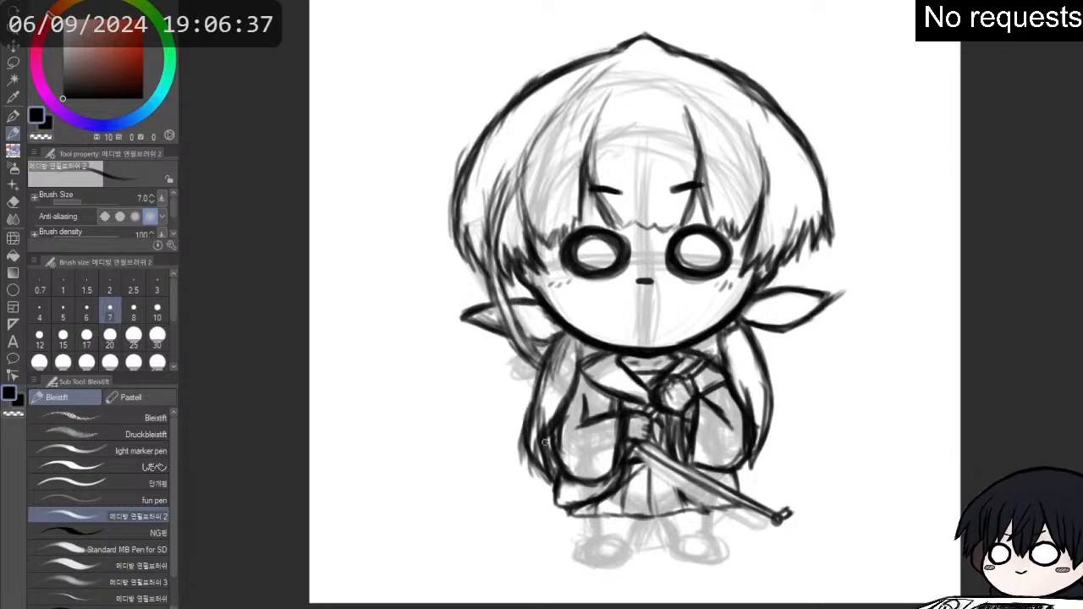
# - Reinforce the left sleeve's lower edge, darken the skirt pleats and join the left coat flap to the skirt hem
pyautogui.moveTo(564, 462)
pyautogui.mouseDown()
pyautogui.moveTo(591, 482)
pyautogui.moveTo(619, 474)
pyautogui.mouseUp()
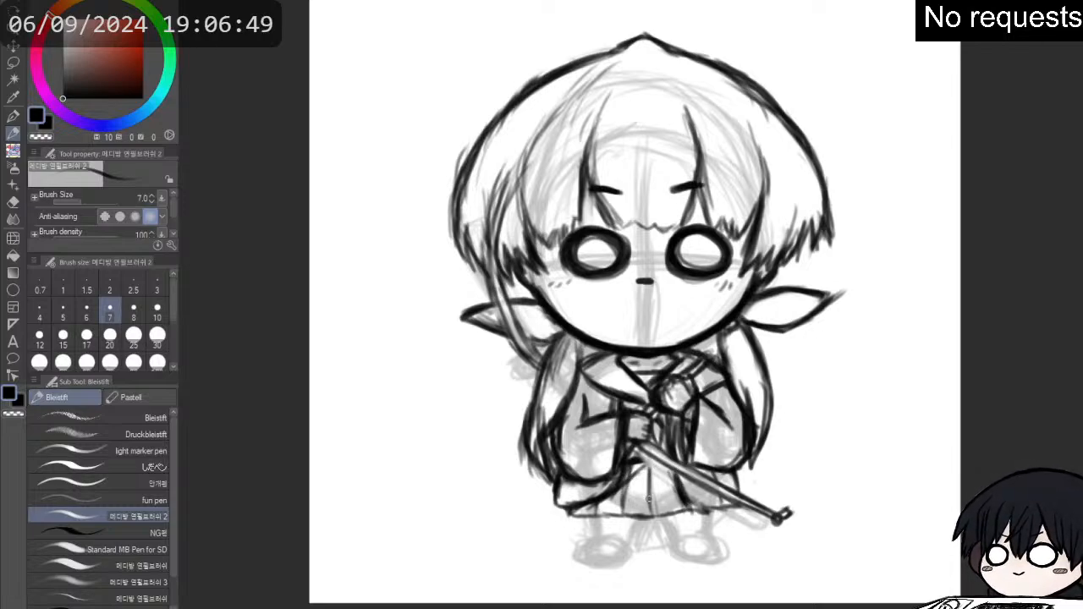
pyautogui.moveTo(650, 482)
pyautogui.mouseDown()
pyautogui.moveTo(653, 512)
pyautogui.moveTo(648, 459)
pyautogui.moveTo(623, 510)
pyautogui.mouseUp()
pyautogui.moveTo(628, 467); pyautogui.dragTo(623, 499)
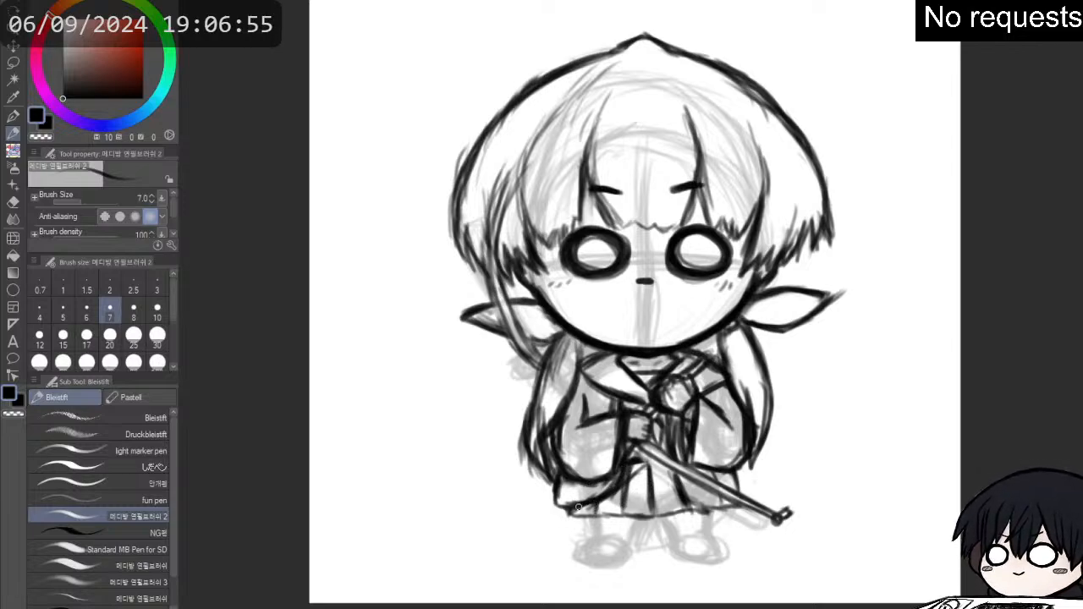
pyautogui.moveTo(569, 510); pyautogui.dragTo(572, 513)
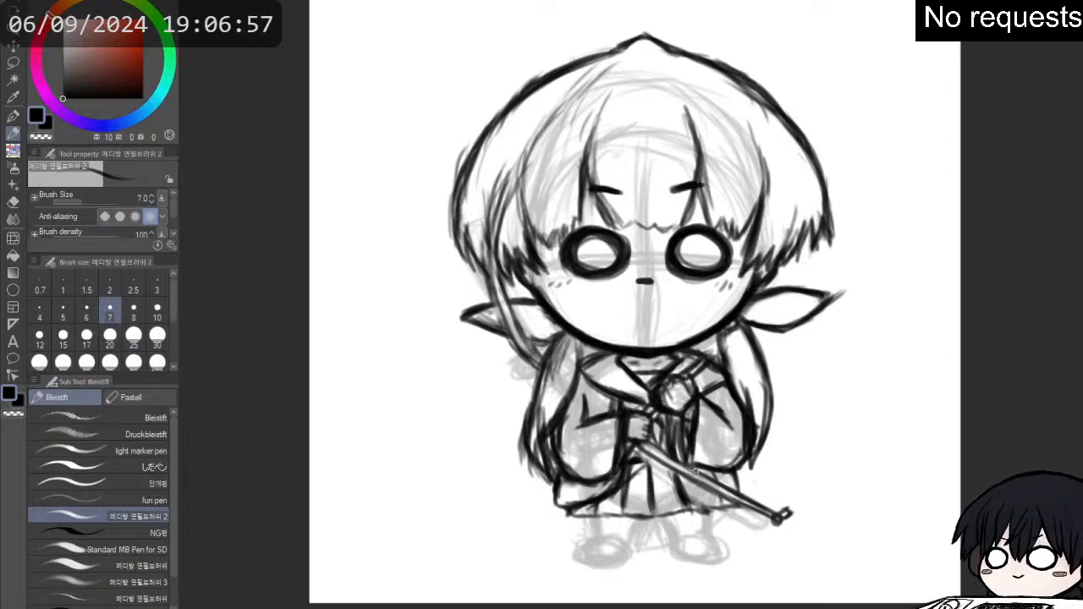
# - Redraw the right coat flap's hem behind the sword and thicken the sword's long edges
pyautogui.moveTo(684, 480)
pyautogui.mouseDown()
pyautogui.moveTo(743, 508)
pyautogui.moveTo(730, 505)
pyautogui.moveTo(744, 495)
pyautogui.moveTo(738, 467)
pyautogui.moveTo(742, 500)
pyautogui.moveTo(686, 495)
pyautogui.moveTo(753, 508)
pyautogui.mouseUp()
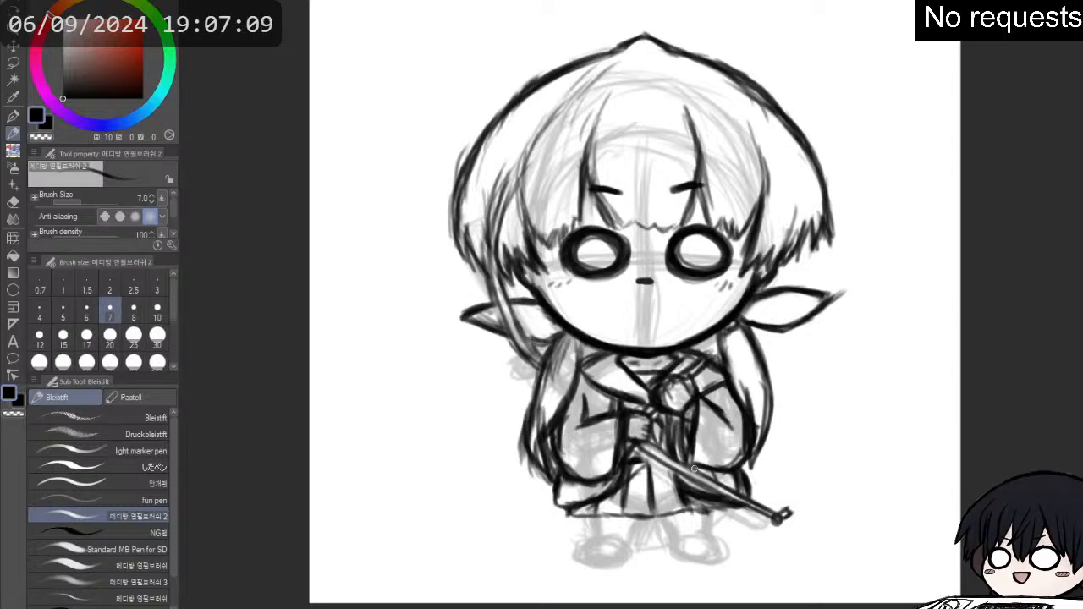
pyautogui.moveTo(690, 480); pyautogui.dragTo(723, 496)
pyautogui.moveTo(637, 446); pyautogui.dragTo(771, 519)
pyautogui.moveTo(651, 447); pyautogui.dragTo(771, 508)
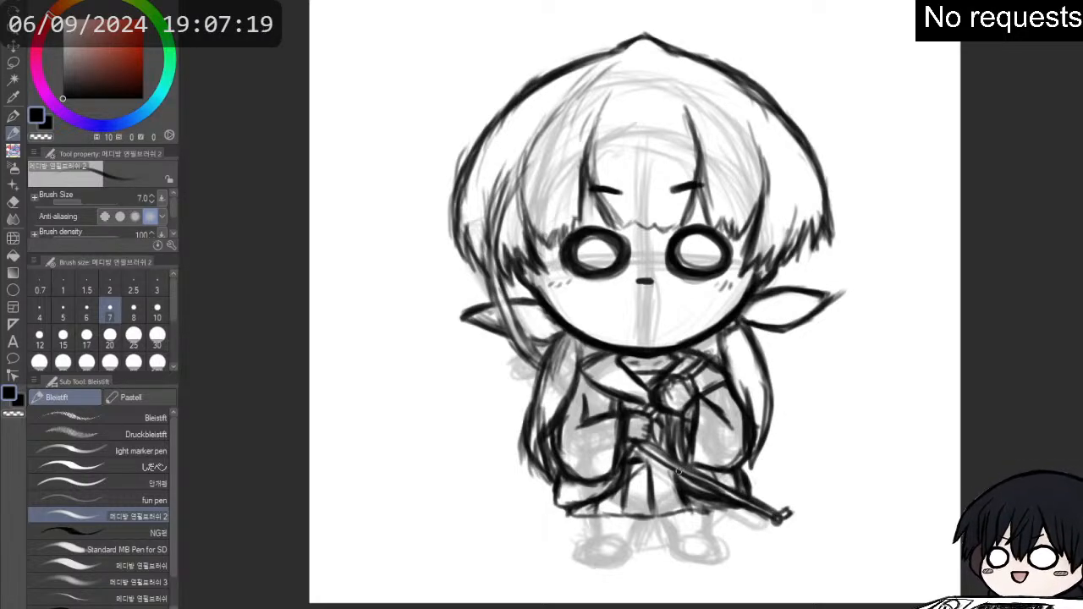
pyautogui.press('e')
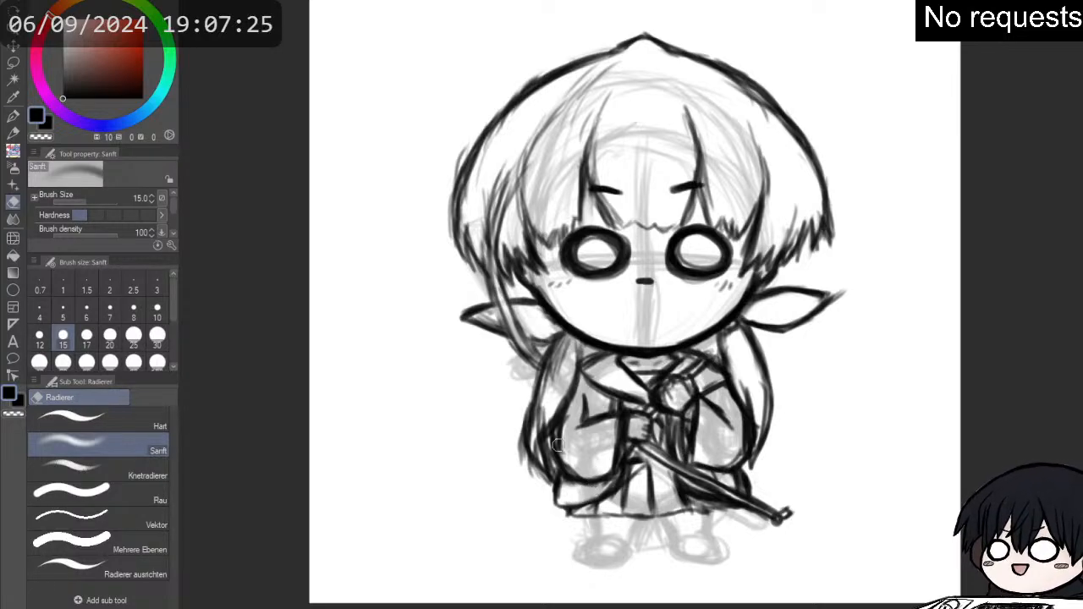
pyautogui.press('p')
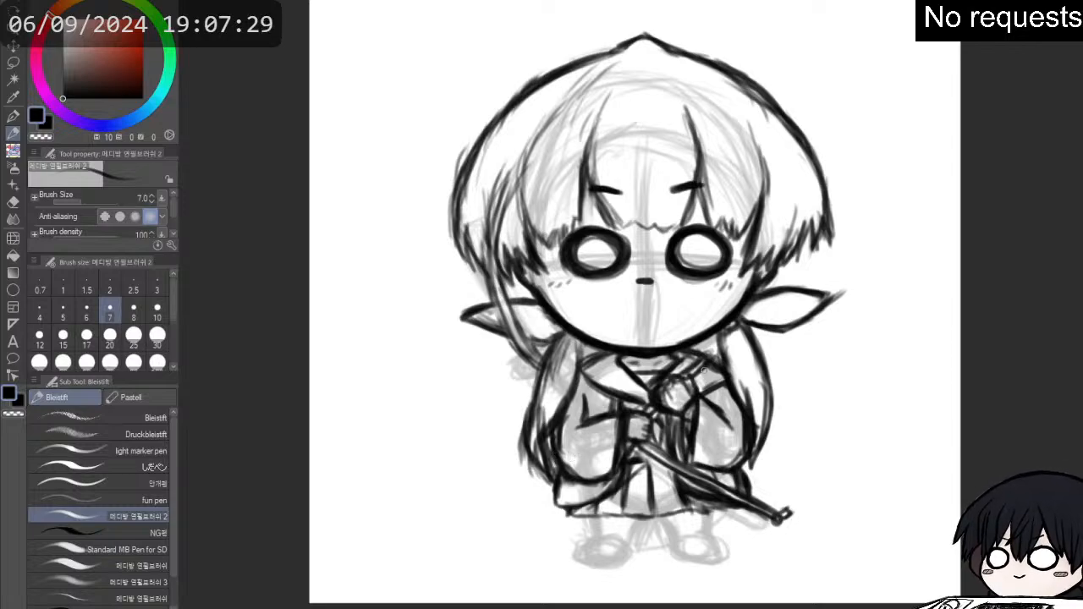
# - Erase the overshooting line ends at the tip of the right ear
pyautogui.press('e')
pyautogui.moveTo(848, 291); pyautogui.dragTo(825, 301)
# - Widen the sword's far end with a second outline along its lower side, closed by a rounded, banded end cap
pyautogui.press('p')
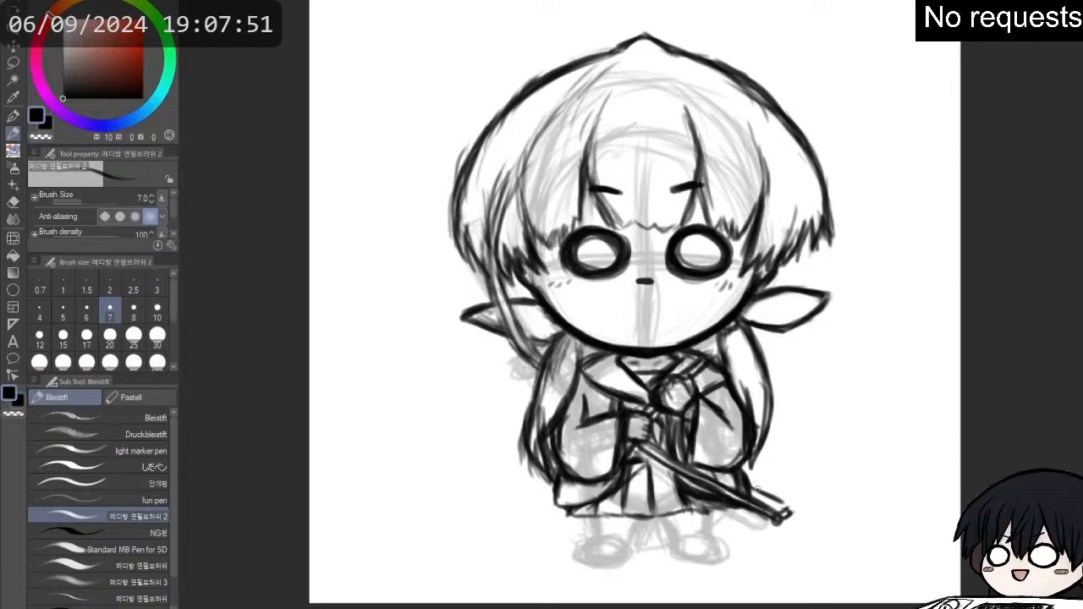
pyautogui.moveTo(744, 519); pyautogui.dragTo(765, 529)
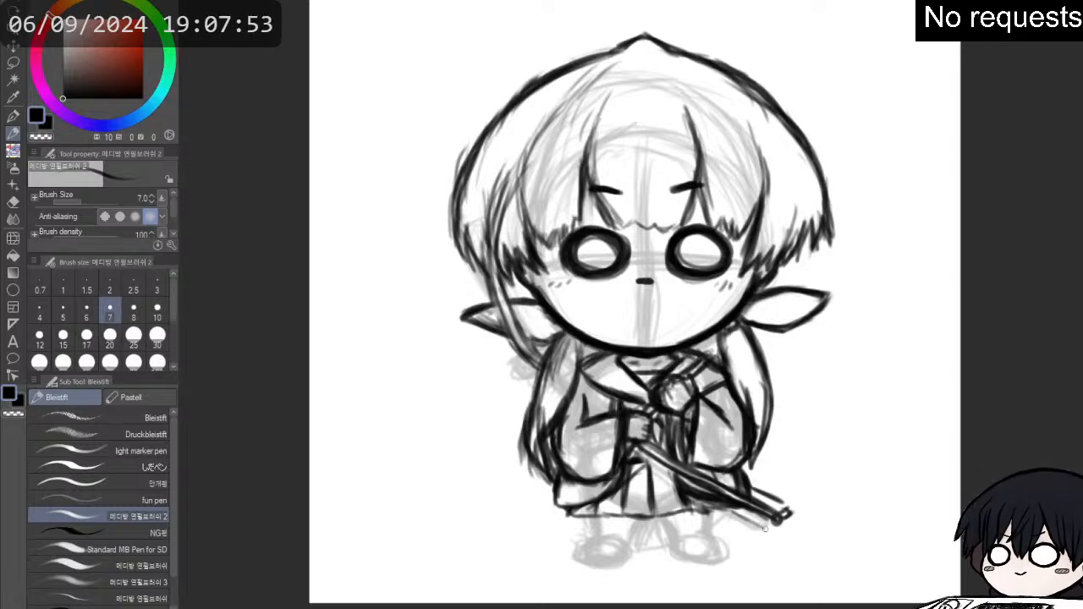
pyautogui.press('e')
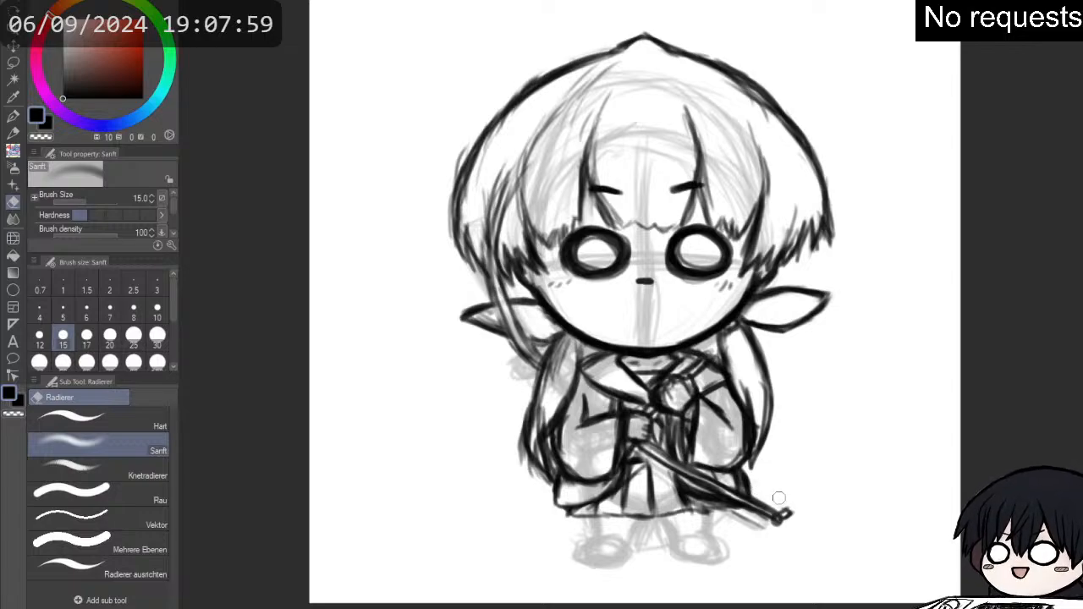
pyautogui.press('p')
pyautogui.press('p')
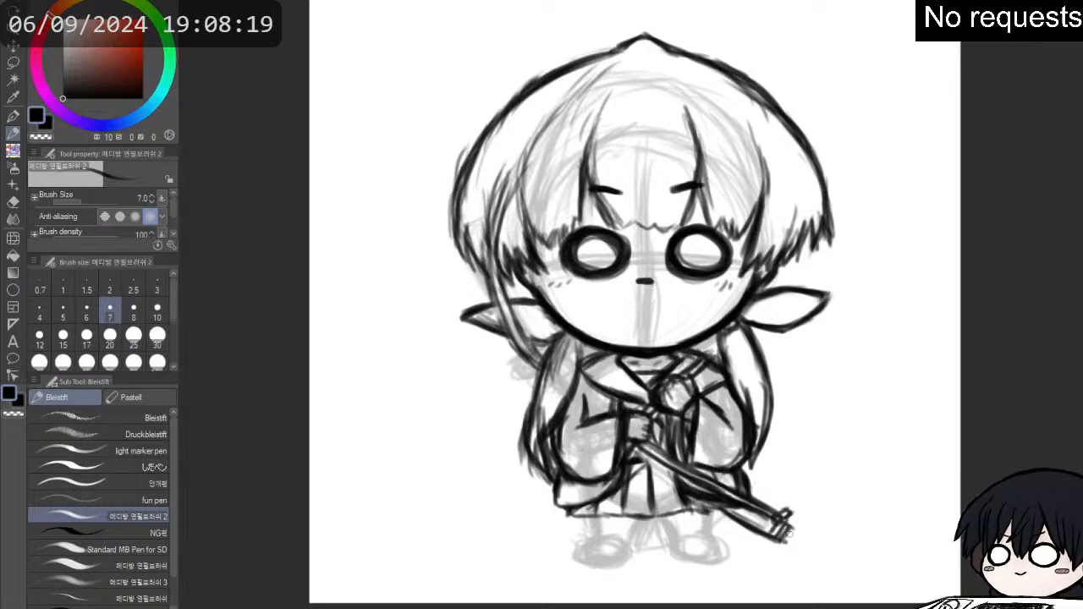
pyautogui.moveTo(785, 525)
pyautogui.mouseDown()
pyautogui.moveTo(798, 535)
pyautogui.moveTo(779, 543)
pyautogui.mouseUp()
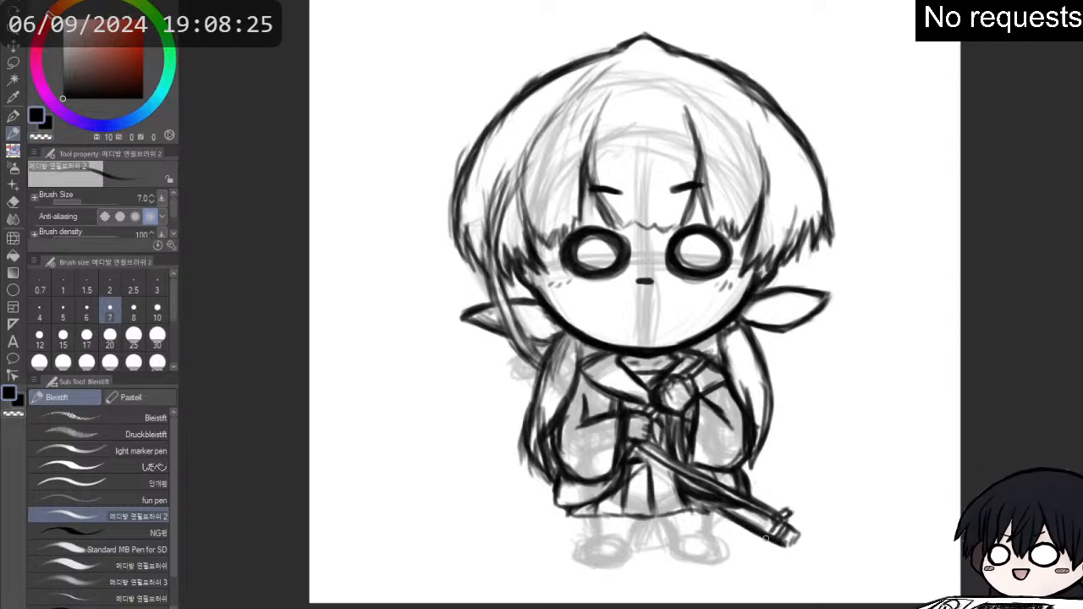
pyautogui.moveTo(786, 545)
pyautogui.mouseDown()
pyautogui.moveTo(793, 529)
pyautogui.moveTo(789, 545)
pyautogui.mouseUp()
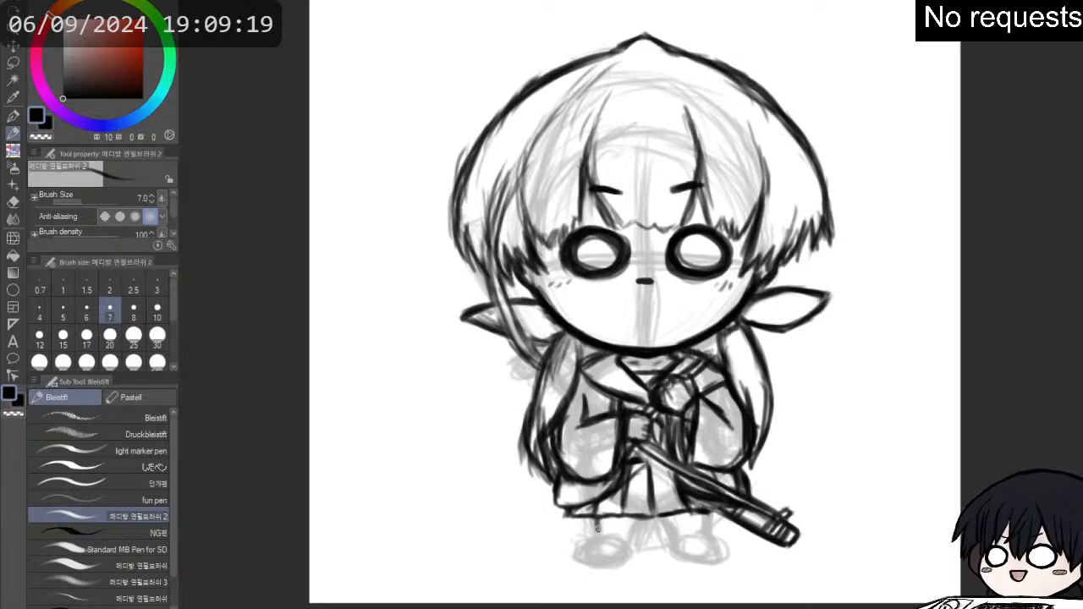
# - Draw the edges of both legs as short vertical lines descending from the skirt hem
pyautogui.moveTo(597, 517)
pyautogui.mouseDown()
pyautogui.moveTo(598, 532)
pyautogui.moveTo(639, 522)
pyautogui.moveTo(634, 536)
pyautogui.moveTo(600, 540)
pyautogui.mouseUp()
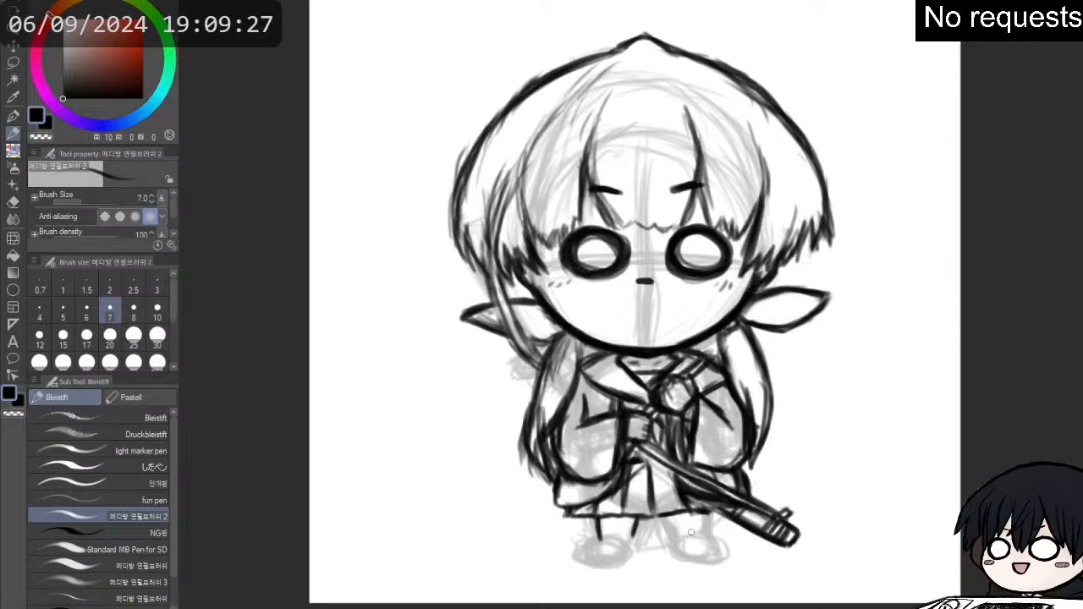
pyautogui.moveTo(666, 518); pyautogui.dragTo(671, 536)
pyautogui.moveTo(665, 519)
pyautogui.mouseDown()
pyautogui.moveTo(706, 512)
pyautogui.moveTo(703, 532)
pyautogui.moveTo(702, 522)
pyautogui.moveTo(666, 536)
pyautogui.mouseUp()
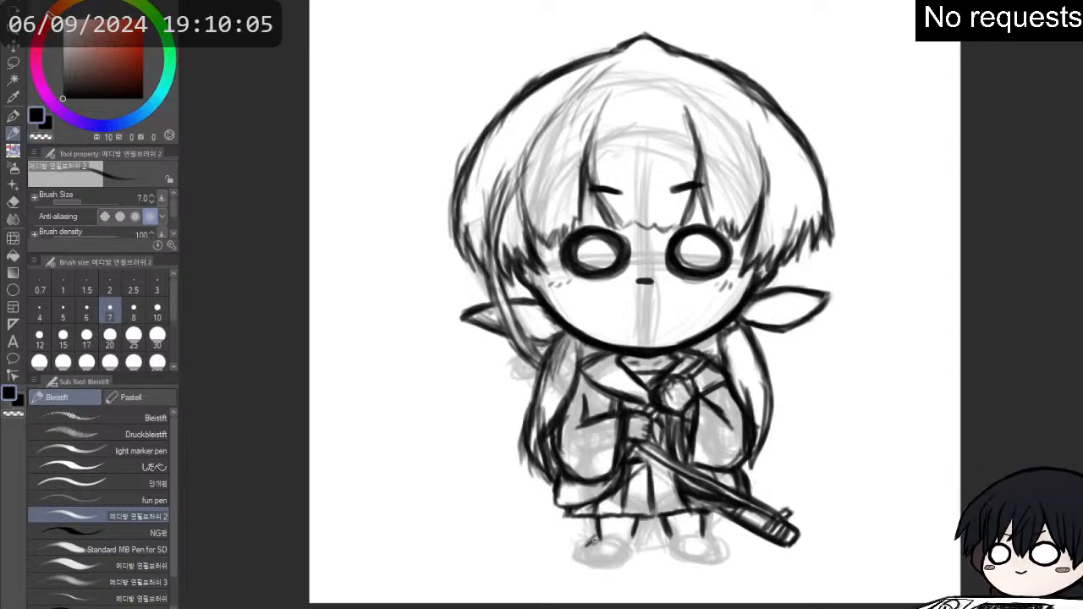
# - Outline the two rounded shoes over the rough feet and add sock bands across both ankles
pyautogui.moveTo(598, 538); pyautogui.dragTo(633, 536)
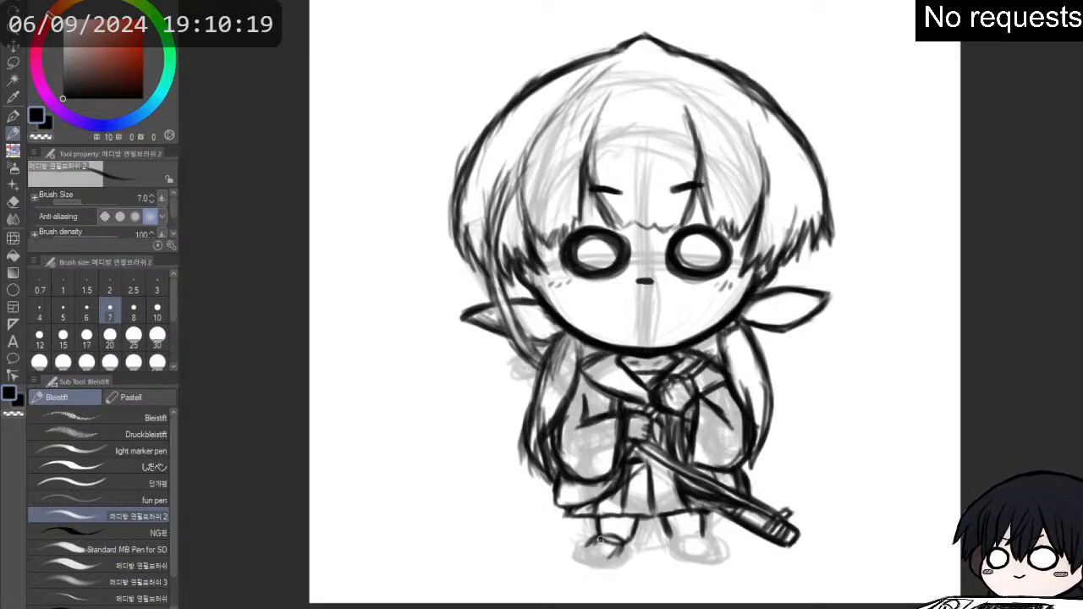
pyautogui.moveTo(599, 538)
pyautogui.mouseDown()
pyautogui.moveTo(629, 554)
pyautogui.moveTo(629, 543)
pyautogui.moveTo(597, 539)
pyautogui.moveTo(579, 556)
pyautogui.moveTo(589, 540)
pyautogui.moveTo(582, 562)
pyautogui.moveTo(622, 556)
pyautogui.moveTo(596, 539)
pyautogui.mouseUp()
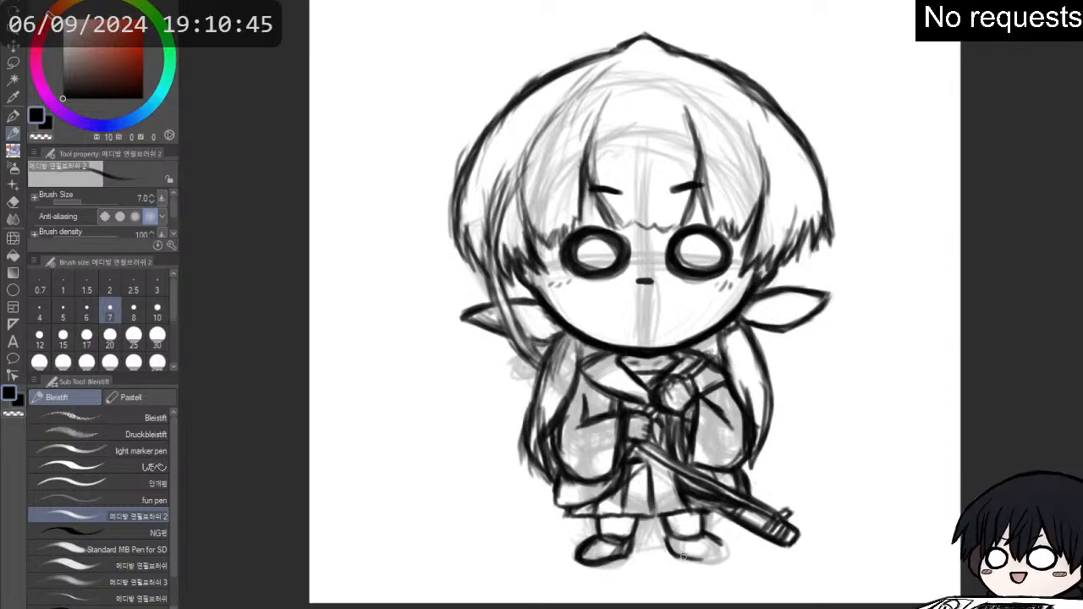
pyautogui.moveTo(700, 558)
pyautogui.mouseDown()
pyautogui.moveTo(724, 546)
pyautogui.moveTo(718, 562)
pyautogui.moveTo(717, 543)
pyautogui.moveTo(666, 543)
pyautogui.moveTo(665, 532)
pyautogui.moveTo(671, 551)
pyautogui.moveTo(669, 535)
pyautogui.moveTo(690, 533)
pyautogui.mouseUp()
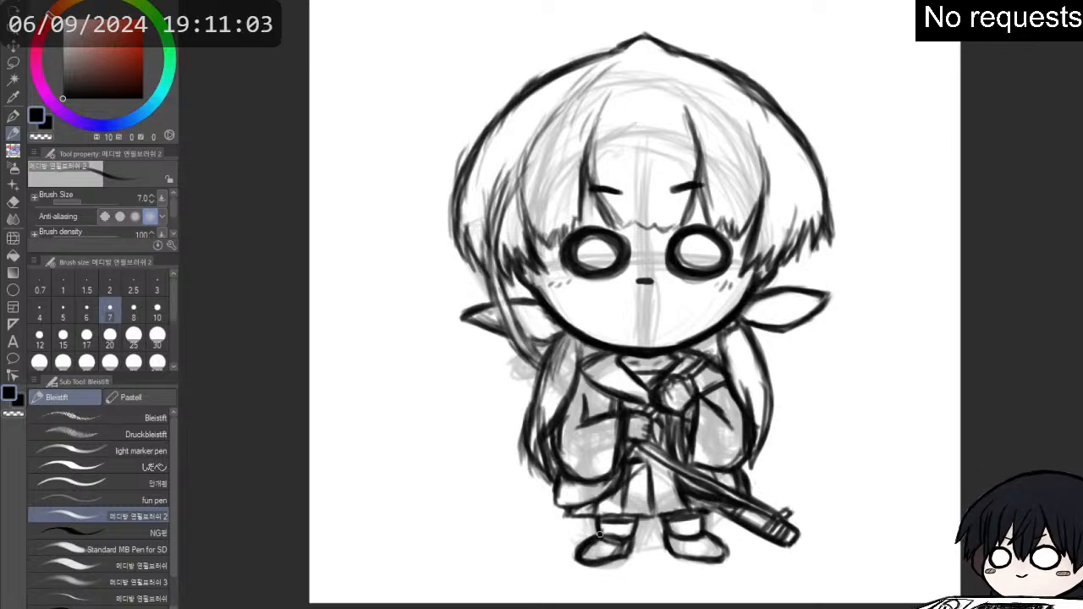
pyautogui.moveTo(582, 549)
pyautogui.mouseDown()
pyautogui.moveTo(614, 557)
pyautogui.moveTo(658, 552)
pyautogui.moveTo(667, 539)
pyautogui.moveTo(693, 559)
pyautogui.moveTo(686, 552)
pyautogui.moveTo(726, 555)
pyautogui.moveTo(709, 534)
pyautogui.moveTo(715, 541)
pyautogui.moveTo(688, 534)
pyautogui.mouseUp()
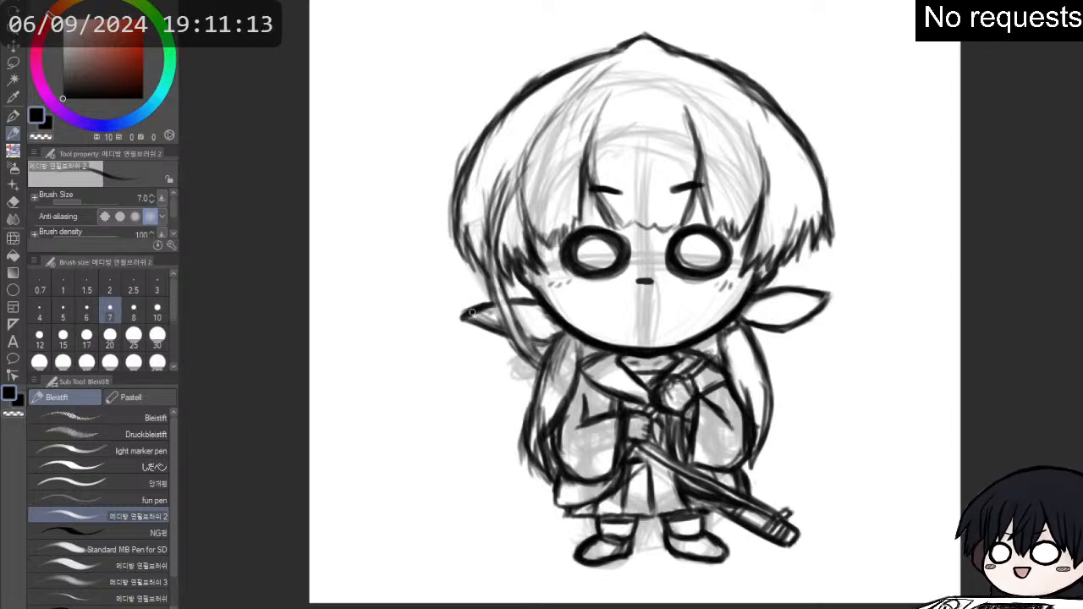
# - Reinforce the left ear's pointed tip and lower edge, and touch up the hair lock beside the left side of the collar
pyautogui.moveTo(461, 318); pyautogui.dragTo(504, 337)
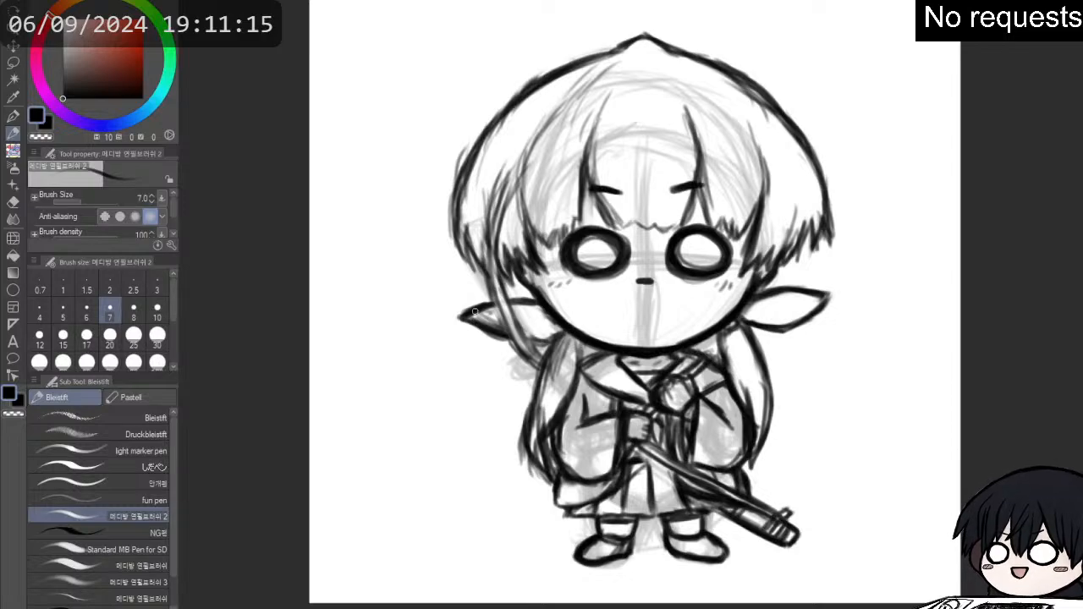
pyautogui.press('e')
pyautogui.press('p')
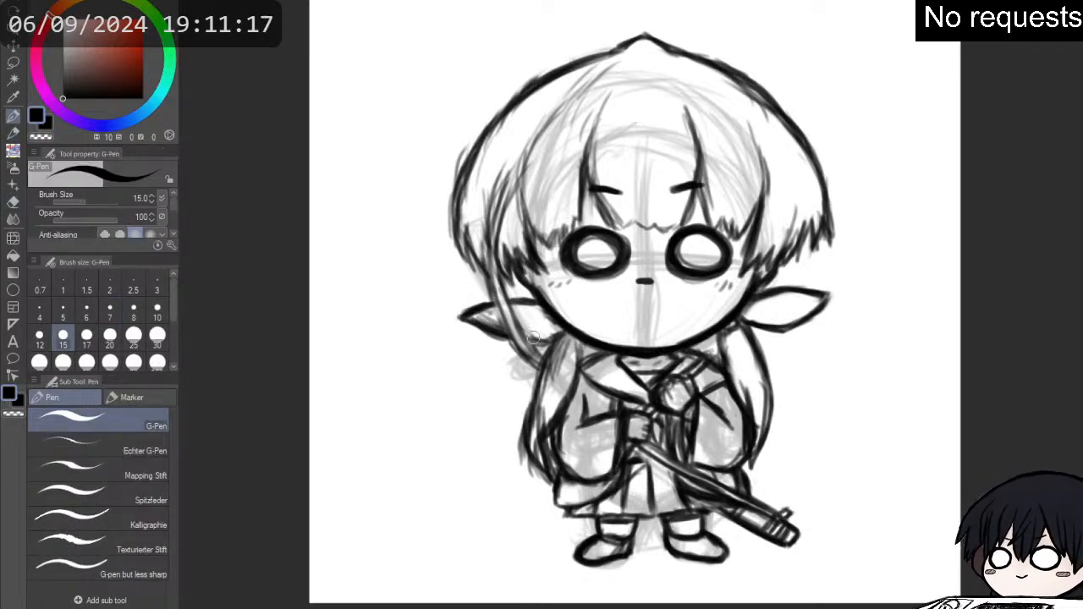
pyautogui.press('p')
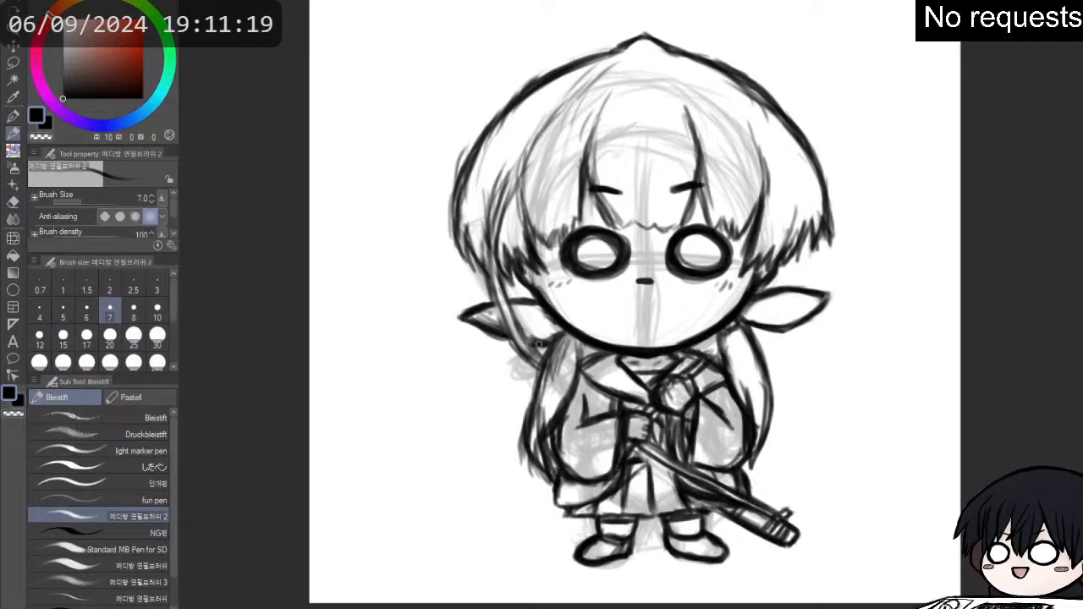
pyautogui.moveTo(576, 336)
pyautogui.mouseDown()
pyautogui.moveTo(578, 372)
pyautogui.moveTo(583, 354)
pyautogui.moveTo(593, 377)
pyautogui.mouseUp()
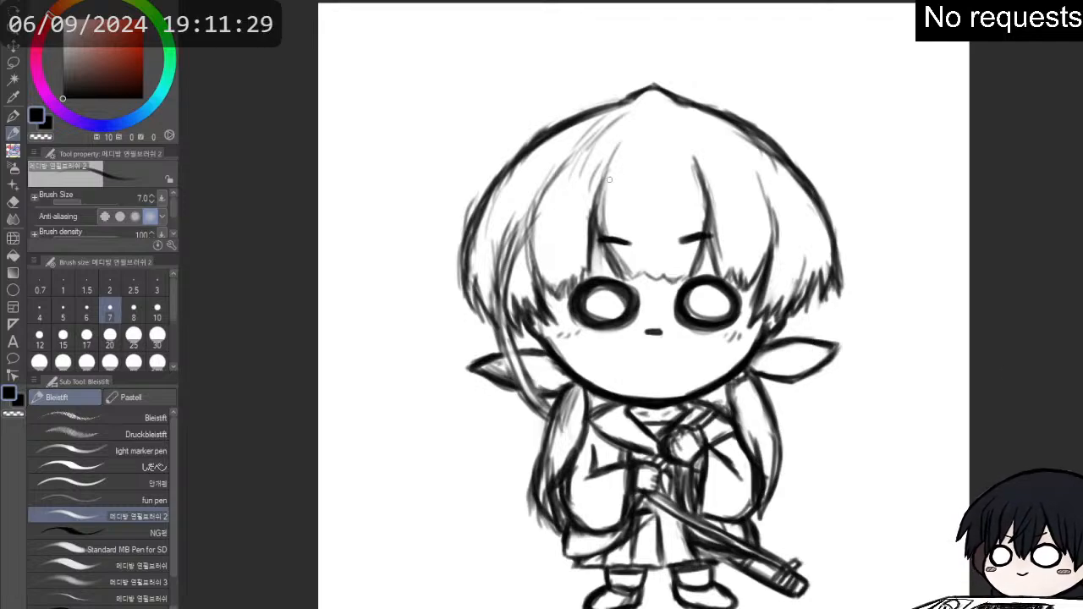
# - Extend the fringe's left parting strand upward and darken the zigzag hair ends between the eyes
pyautogui.moveTo(609, 156)
pyautogui.mouseDown()
pyautogui.moveTo(597, 209)
pyautogui.moveTo(602, 175)
pyautogui.moveTo(606, 238)
pyautogui.moveTo(600, 221)
pyautogui.moveTo(624, 281)
pyautogui.moveTo(690, 277)
pyautogui.moveTo(699, 252)
pyautogui.mouseUp()
pyautogui.moveTo(600, 234)
pyautogui.mouseDown()
pyautogui.moveTo(621, 281)
pyautogui.moveTo(600, 222)
pyautogui.moveTo(600, 267)
pyautogui.moveTo(597, 200)
pyautogui.moveTo(623, 279)
pyautogui.moveTo(695, 266)
pyautogui.mouseUp()
pyautogui.press('e')
pyautogui.press('p')
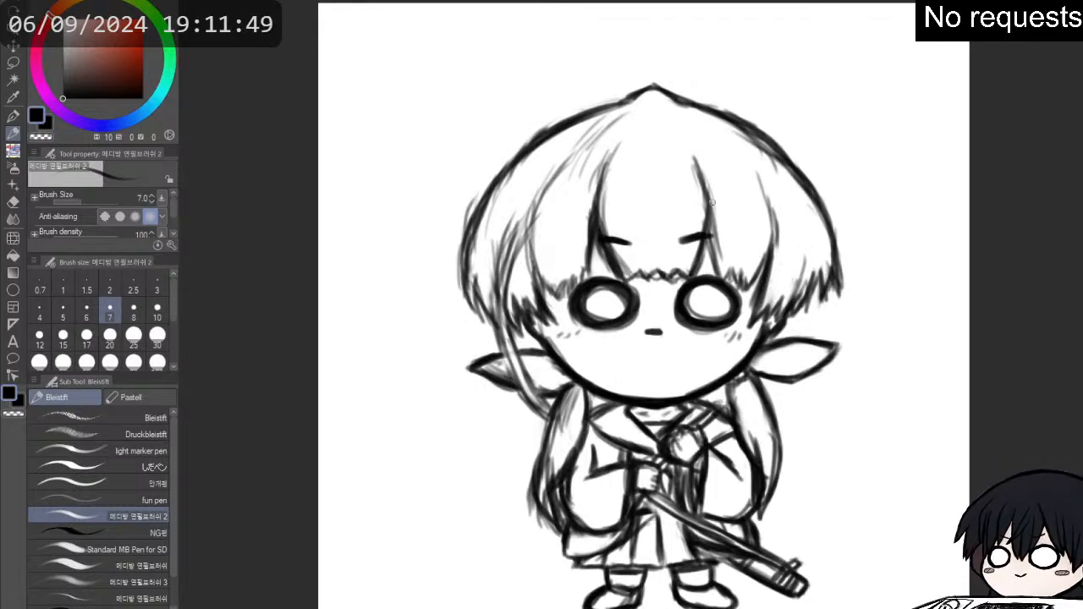
# - Sketch a large rounded arc above the head from one side of the hair to the other with repeated loose pencil strokes
pyautogui.moveTo(495, 155)
pyautogui.mouseDown()
pyautogui.moveTo(499, 122)
pyautogui.moveTo(550, 68)
pyautogui.mouseUp()
pyautogui.moveTo(501, 112); pyautogui.dragTo(554, 51)
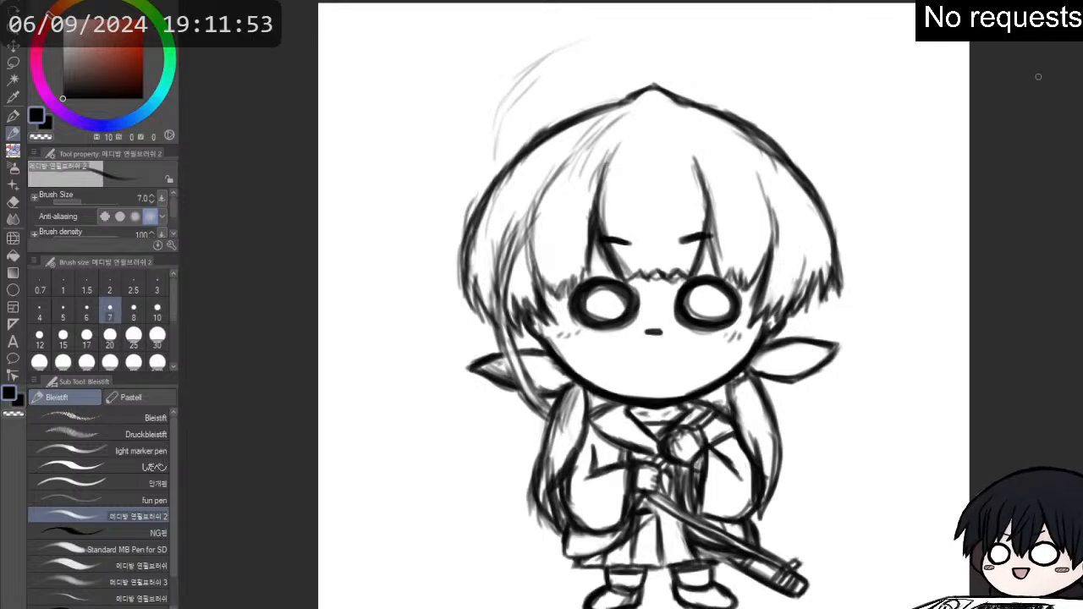
pyautogui.moveTo(645, 20)
pyautogui.mouseDown()
pyautogui.moveTo(650, 42)
pyautogui.moveTo(627, 74)
pyautogui.mouseUp()
pyautogui.moveTo(525, 112)
pyautogui.mouseDown()
pyautogui.moveTo(573, 103)
pyautogui.moveTo(706, 97)
pyautogui.moveTo(744, 117)
pyautogui.moveTo(756, 109)
pyautogui.moveTo(782, 206)
pyautogui.moveTo(688, 83)
pyautogui.moveTo(572, 88)
pyautogui.moveTo(515, 151)
pyautogui.moveTo(499, 222)
pyautogui.moveTo(491, 169)
pyautogui.moveTo(508, 140)
pyautogui.moveTo(496, 125)
pyautogui.moveTo(498, 148)
pyautogui.moveTo(504, 127)
pyautogui.moveTo(630, 88)
pyautogui.moveTo(702, 94)
pyautogui.moveTo(744, 113)
pyautogui.moveTo(787, 217)
pyautogui.mouseUp()
pyautogui.moveTo(504, 169)
pyautogui.mouseDown()
pyautogui.moveTo(654, 94)
pyautogui.moveTo(514, 115)
pyautogui.moveTo(536, 123)
pyautogui.moveTo(518, 139)
pyautogui.moveTo(586, 116)
pyautogui.moveTo(573, 108)
pyautogui.moveTo(670, 84)
pyautogui.moveTo(762, 136)
pyautogui.moveTo(733, 117)
pyautogui.moveTo(784, 212)
pyautogui.mouseUp()
pyautogui.moveTo(775, 174); pyautogui.dragTo(785, 212)
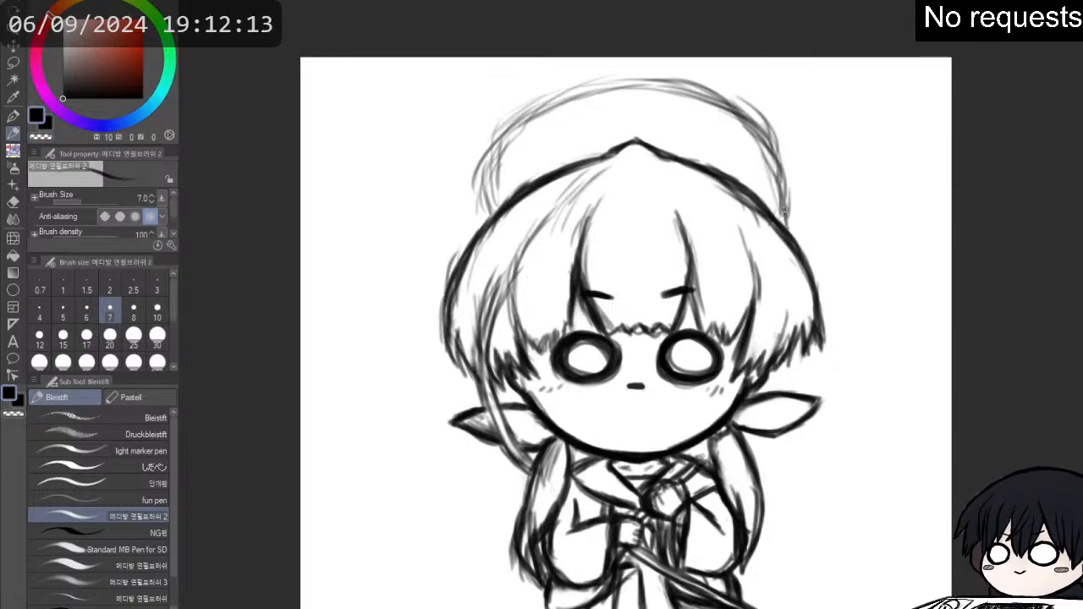
pyautogui.moveTo(682, 102)
pyautogui.mouseDown()
pyautogui.moveTo(755, 143)
pyautogui.moveTo(784, 201)
pyautogui.mouseUp()
pyautogui.moveTo(752, 149)
pyautogui.mouseDown()
pyautogui.moveTo(785, 223)
pyautogui.moveTo(797, 188)
pyautogui.moveTo(754, 118)
pyautogui.moveTo(697, 80)
pyautogui.moveTo(584, 82)
pyautogui.moveTo(479, 168)
pyautogui.moveTo(496, 238)
pyautogui.mouseUp()
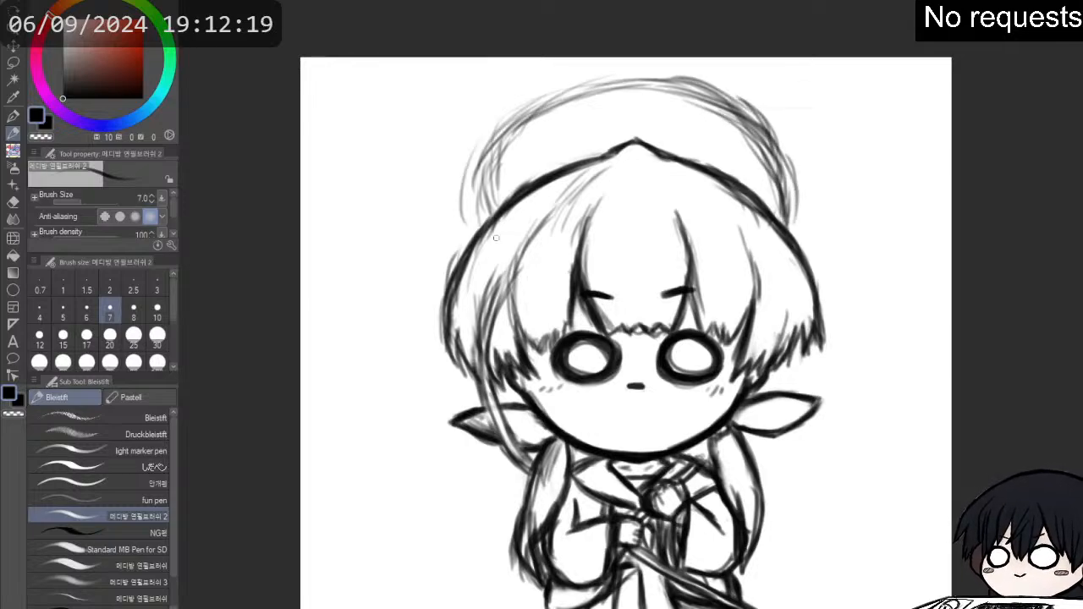
pyautogui.press('e')
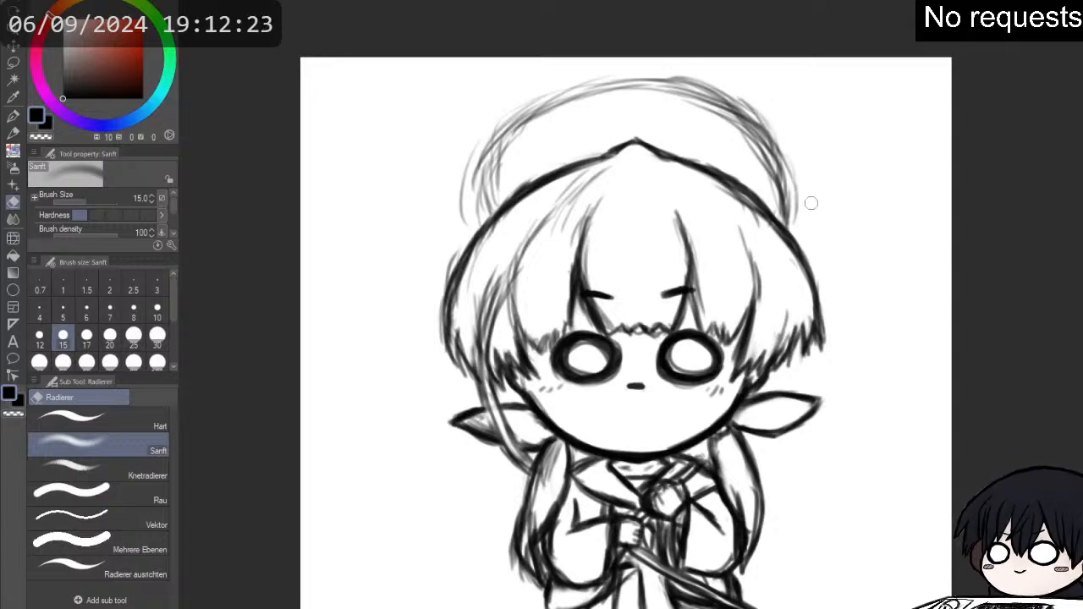
pyautogui.press('p')
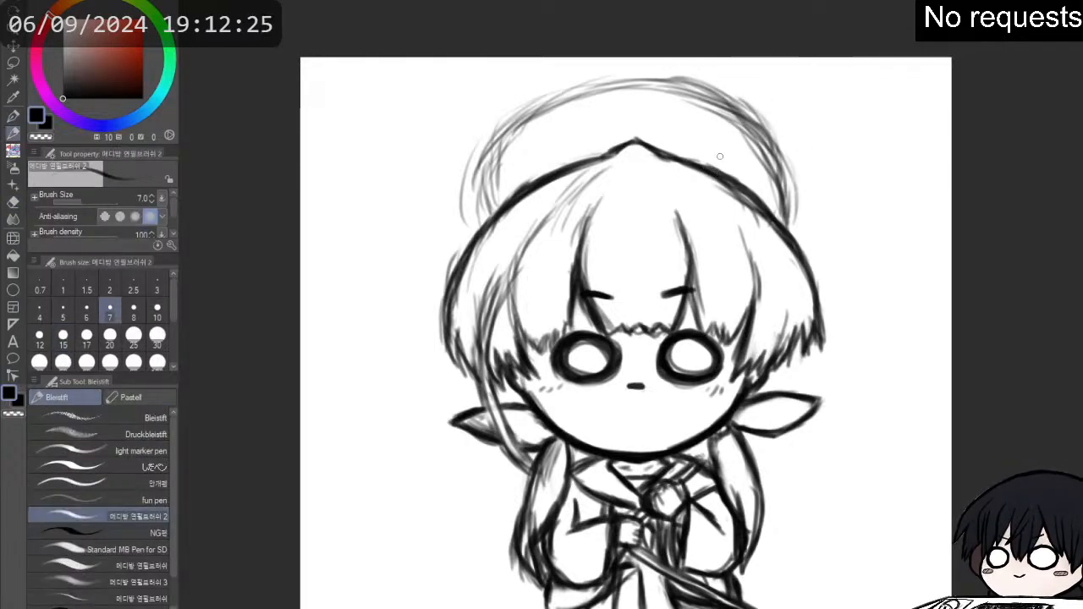
pyautogui.moveTo(762, 355)
pyautogui.mouseDown()
pyautogui.moveTo(811, 221)
pyautogui.moveTo(718, 290)
pyautogui.moveTo(744, 296)
pyautogui.mouseUp()
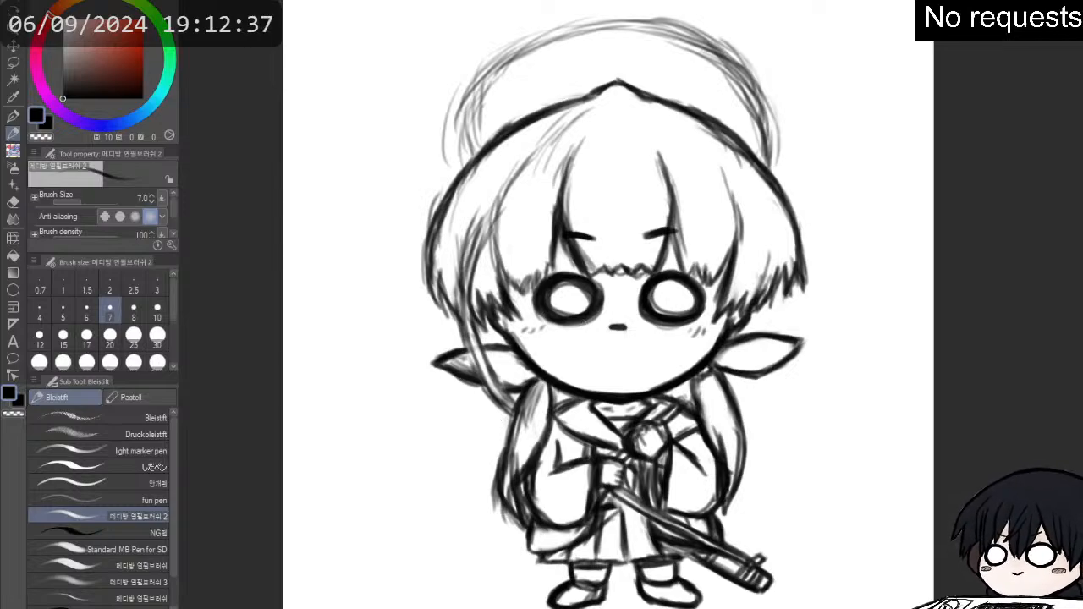
# - Restore the faded rough construction and draw a second hilt with a small crossguard rising diagonally from behind the left shoulder
pyautogui.hotkey('ctrl', 'z')
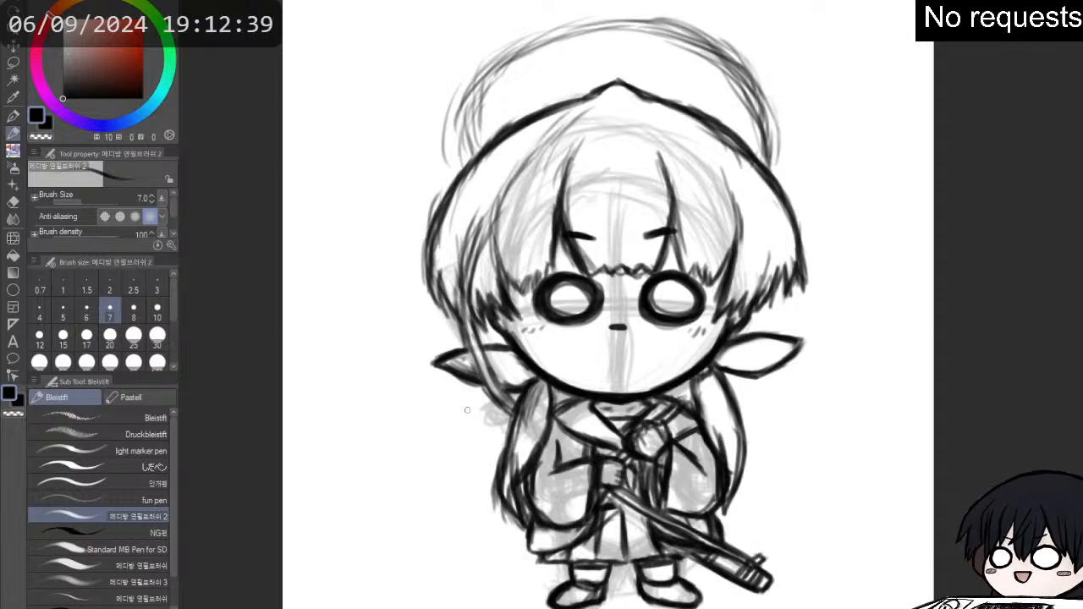
pyautogui.moveTo(489, 424)
pyautogui.mouseDown()
pyautogui.moveTo(502, 413)
pyautogui.moveTo(505, 426)
pyautogui.moveTo(479, 400)
pyautogui.moveTo(473, 411)
pyautogui.moveTo(487, 413)
pyautogui.moveTo(471, 413)
pyautogui.moveTo(485, 398)
pyautogui.moveTo(402, 319)
pyautogui.moveTo(437, 359)
pyautogui.mouseUp()
pyautogui.moveTo(411, 325)
pyautogui.mouseDown()
pyautogui.moveTo(438, 356)
pyautogui.moveTo(427, 347)
pyautogui.mouseUp()
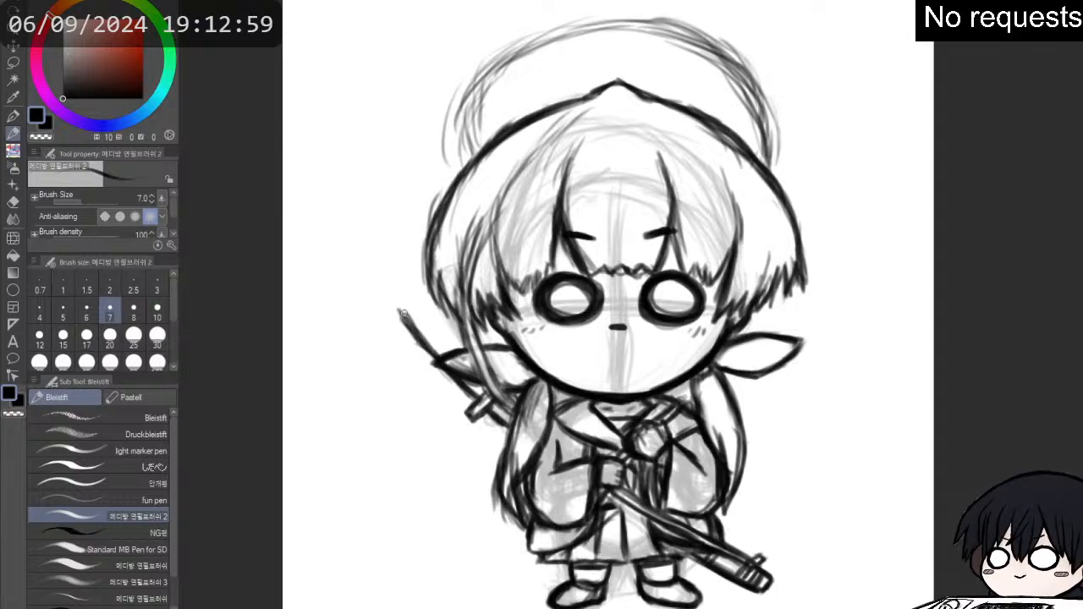
pyautogui.moveTo(402, 300)
pyautogui.mouseDown()
pyautogui.moveTo(423, 334)
pyautogui.moveTo(409, 330)
pyautogui.moveTo(399, 292)
pyautogui.moveTo(429, 308)
pyautogui.moveTo(467, 360)
pyautogui.moveTo(405, 286)
pyautogui.moveTo(391, 305)
pyautogui.moveTo(411, 330)
pyautogui.mouseUp()
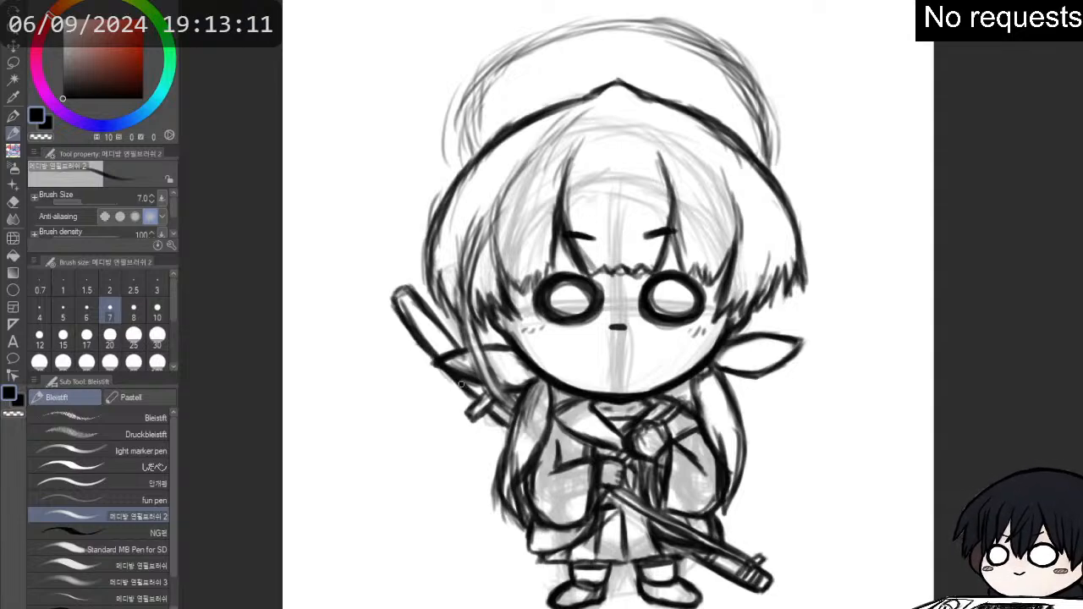
# - Erase the inner edge and rounded end of the hilt by the left ear, and redraw it wider with a squared end
pyautogui.press('e')
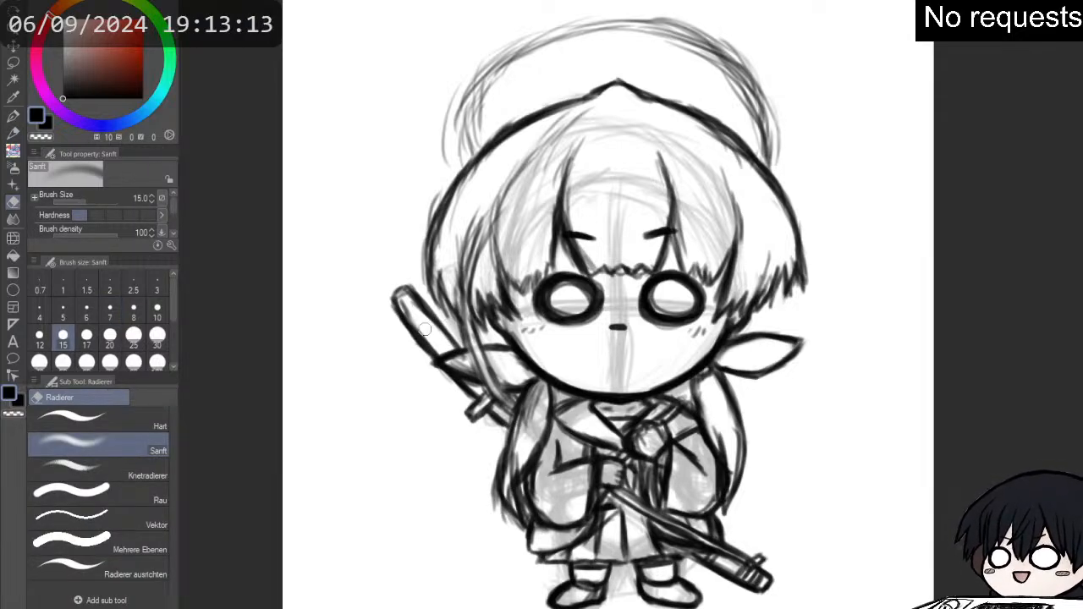
pyautogui.moveTo(411, 312)
pyautogui.mouseDown()
pyautogui.moveTo(391, 288)
pyautogui.moveTo(424, 331)
pyautogui.moveTo(424, 310)
pyautogui.moveTo(403, 292)
pyautogui.moveTo(420, 332)
pyautogui.moveTo(388, 284)
pyautogui.moveTo(422, 293)
pyautogui.moveTo(444, 341)
pyautogui.mouseUp()
pyautogui.press('p')
pyautogui.press('p')
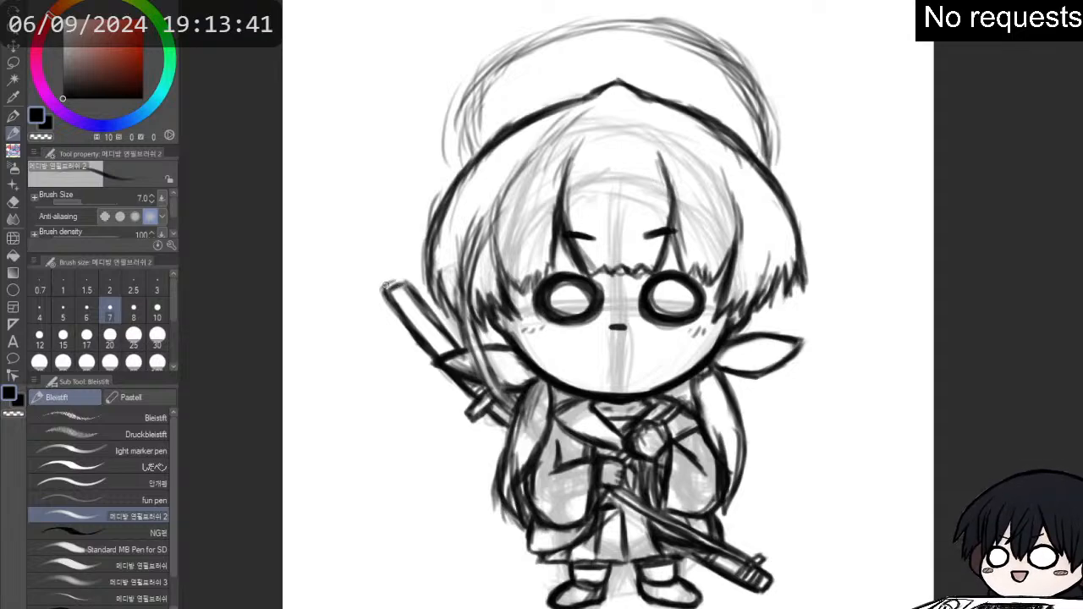
pyautogui.moveTo(408, 287); pyautogui.dragTo(445, 332)
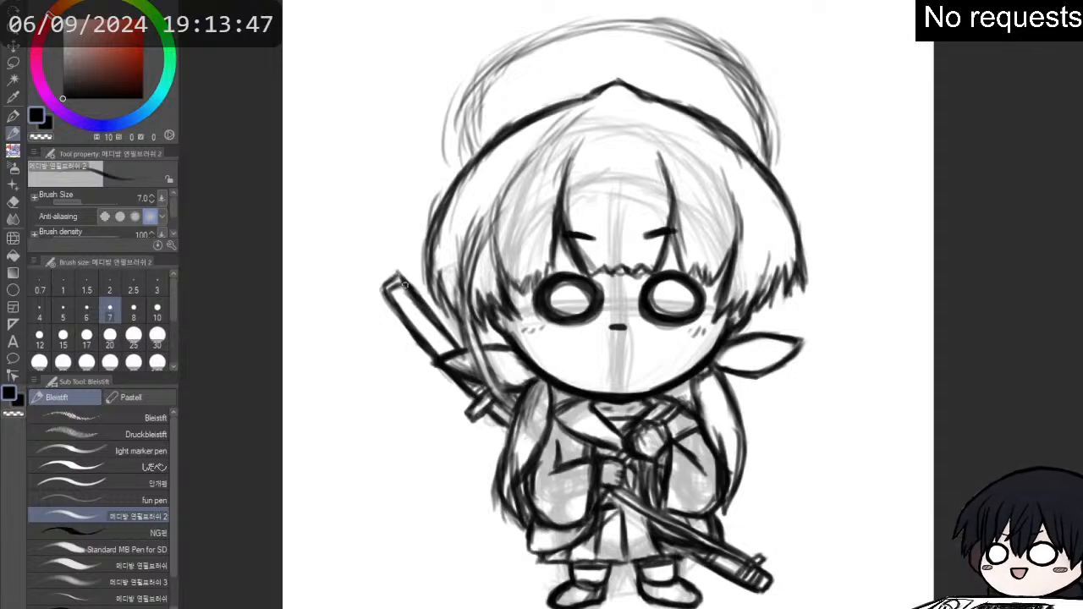
pyautogui.press('e')
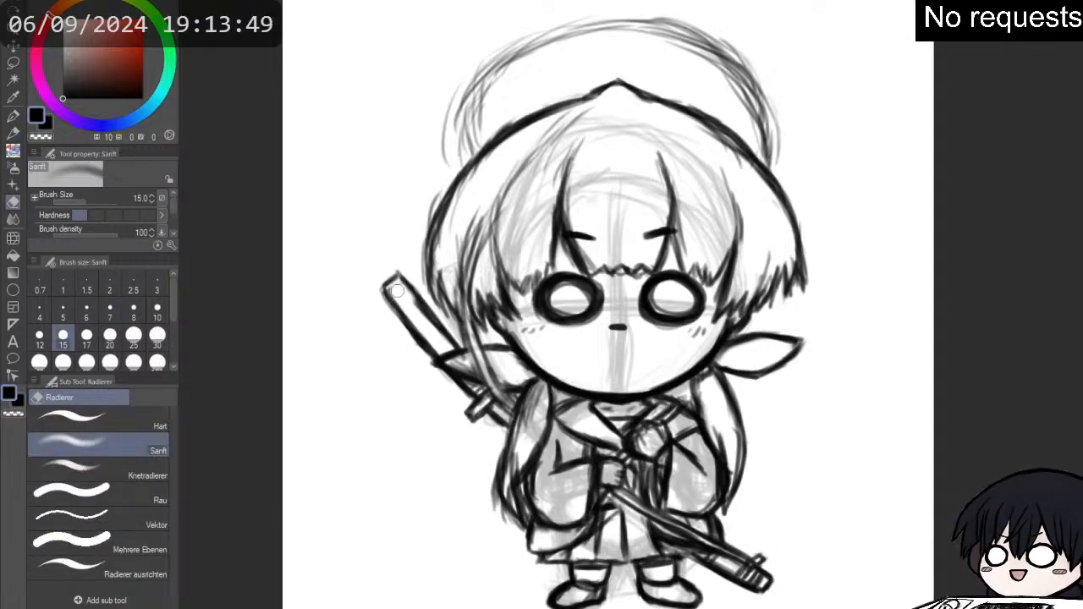
pyautogui.press('p')
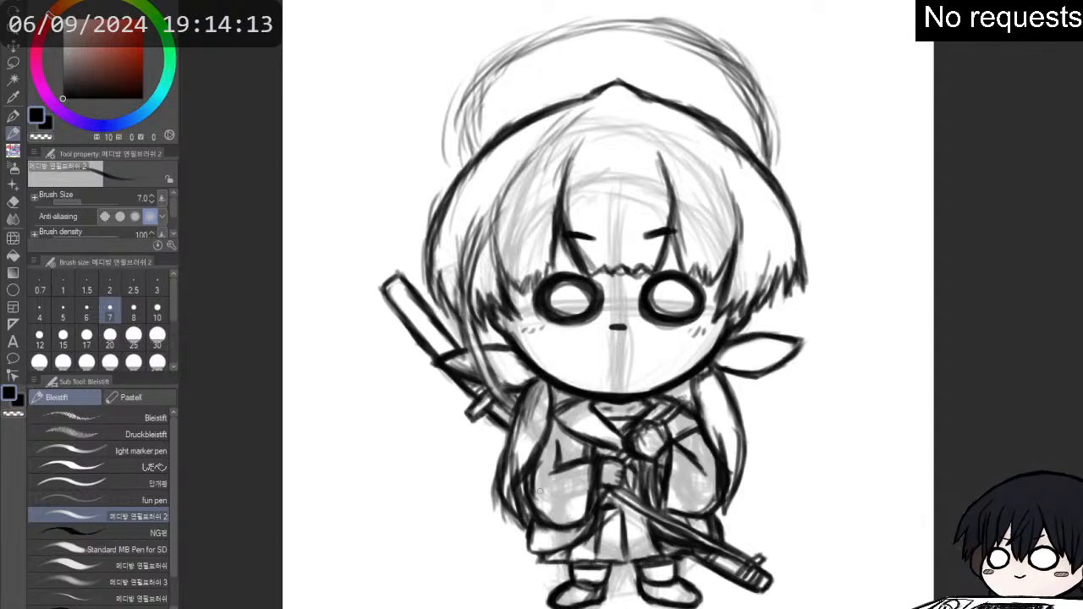
# - Touch up the left coat hem, remove the faded rough construction and darken the long hair strand crossing the left ear
pyautogui.moveTo(540, 559)
pyautogui.mouseDown()
pyautogui.moveTo(569, 561)
pyautogui.moveTo(571, 552)
pyautogui.mouseUp()
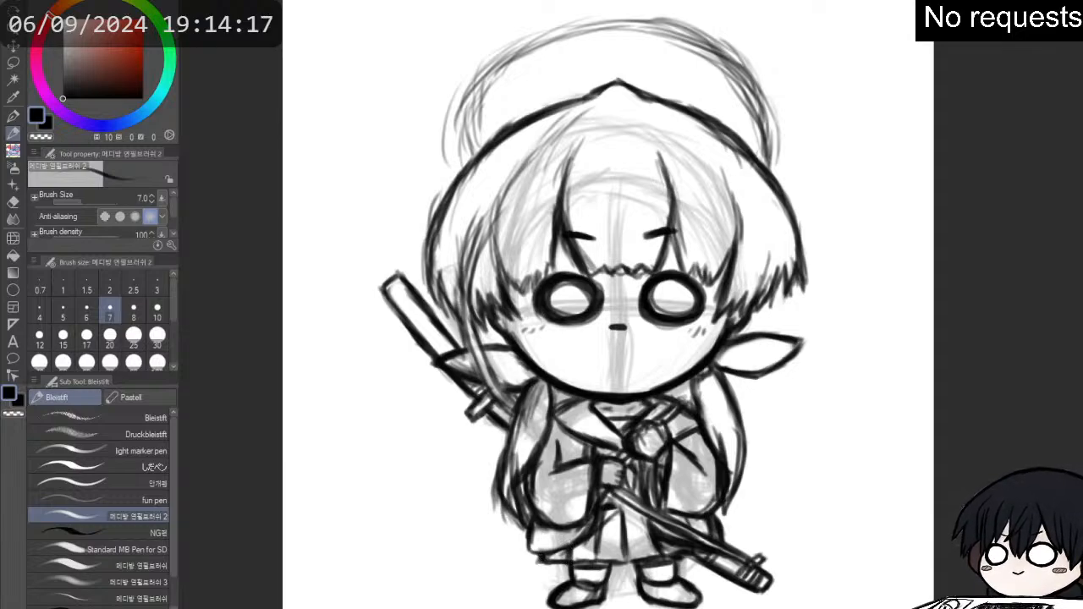
pyautogui.press('Delete')
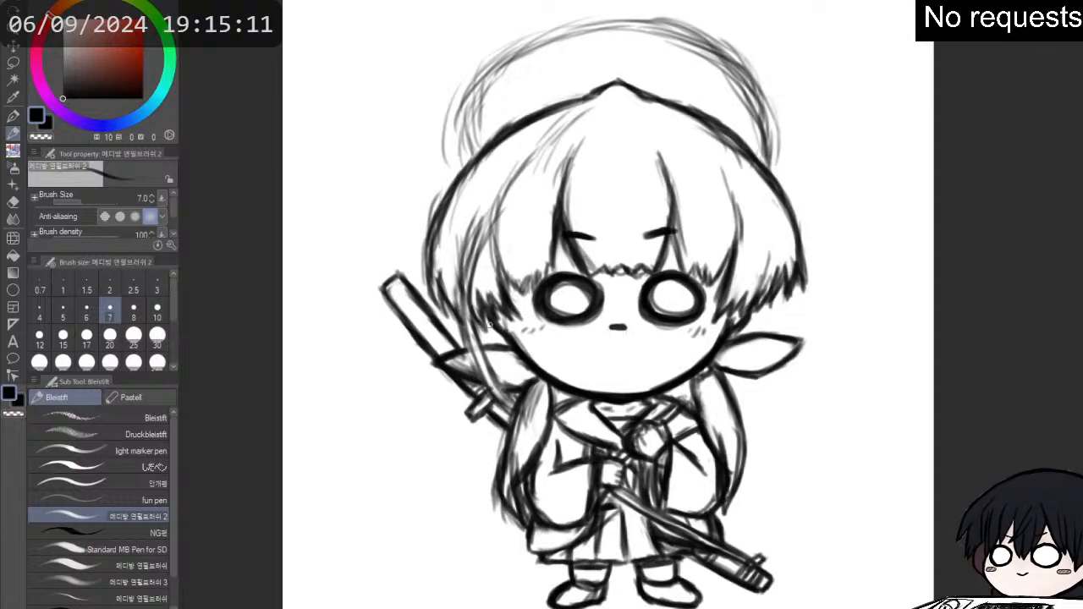
pyautogui.moveTo(462, 325); pyautogui.dragTo(508, 402)
pyautogui.moveTo(475, 334); pyautogui.dragTo(513, 401)
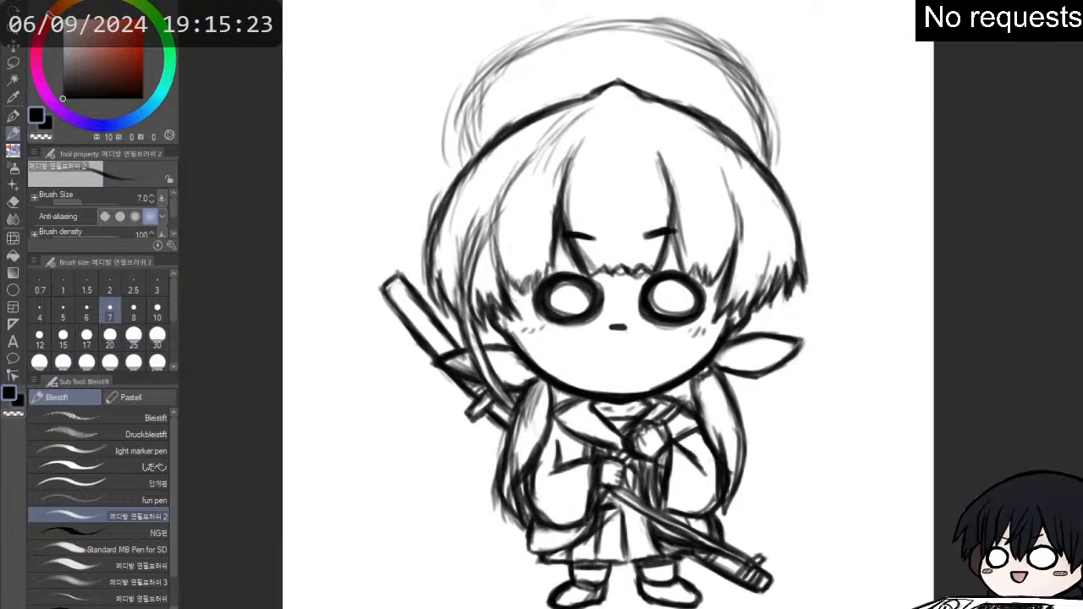
# - Erase the toe of the shoe nearer the sword's end and redraw that shoe shorter and more pointed
pyautogui.scroll(-3, 933, 289)
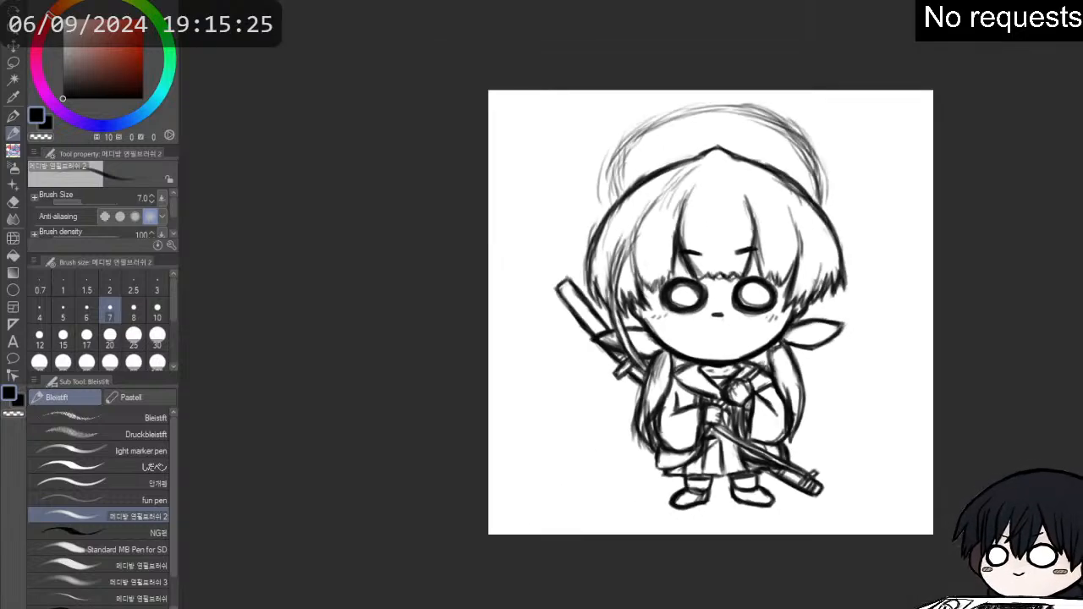
pyautogui.scroll(1, 933, 337)
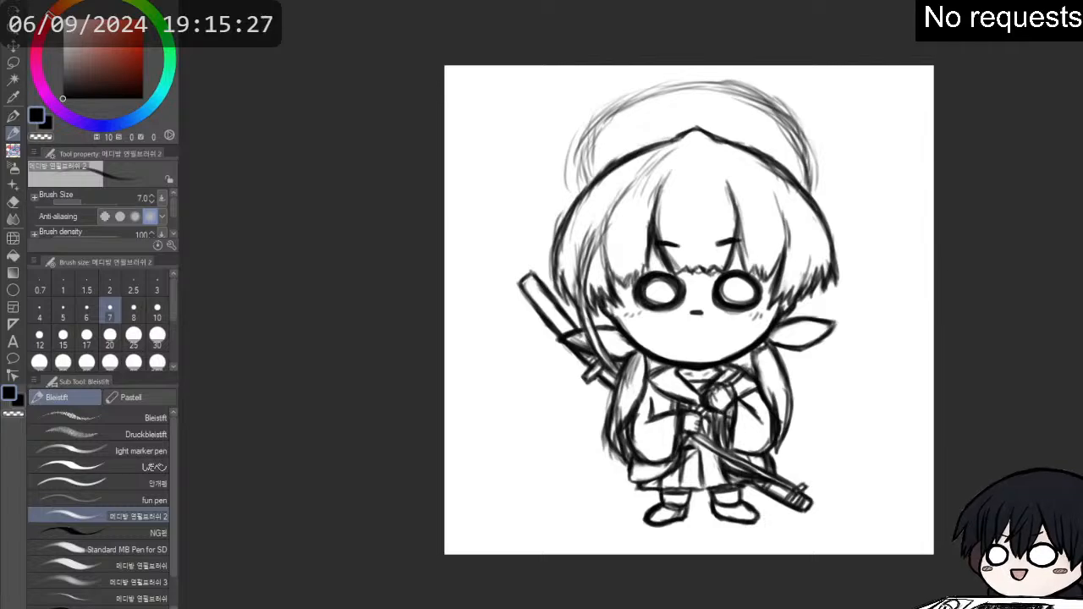
pyautogui.press('e')
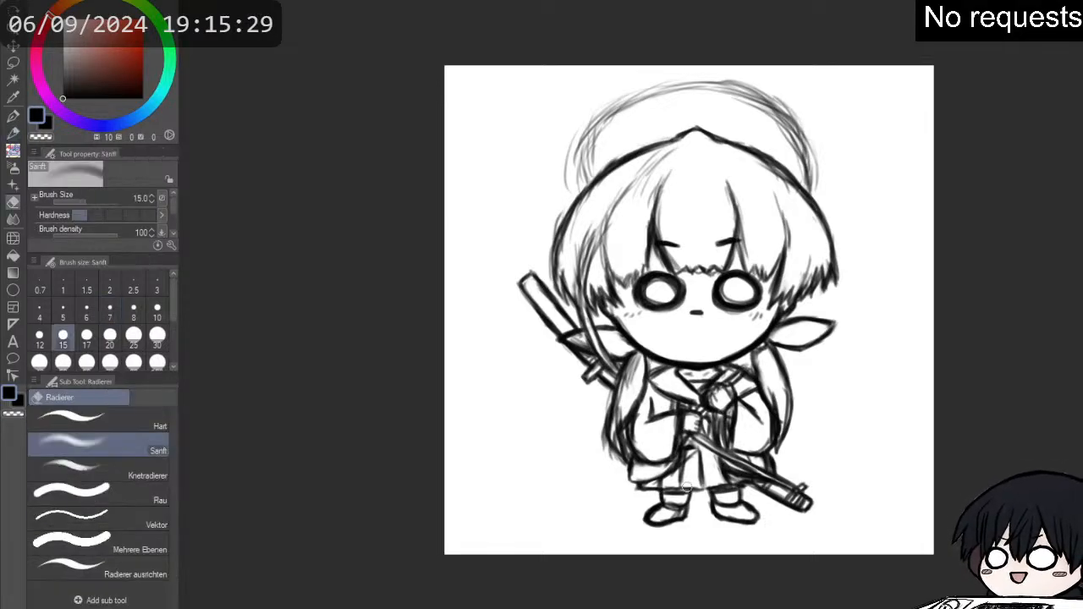
pyautogui.moveTo(742, 501); pyautogui.dragTo(758, 527)
pyautogui.press('p')
pyautogui.press('p')
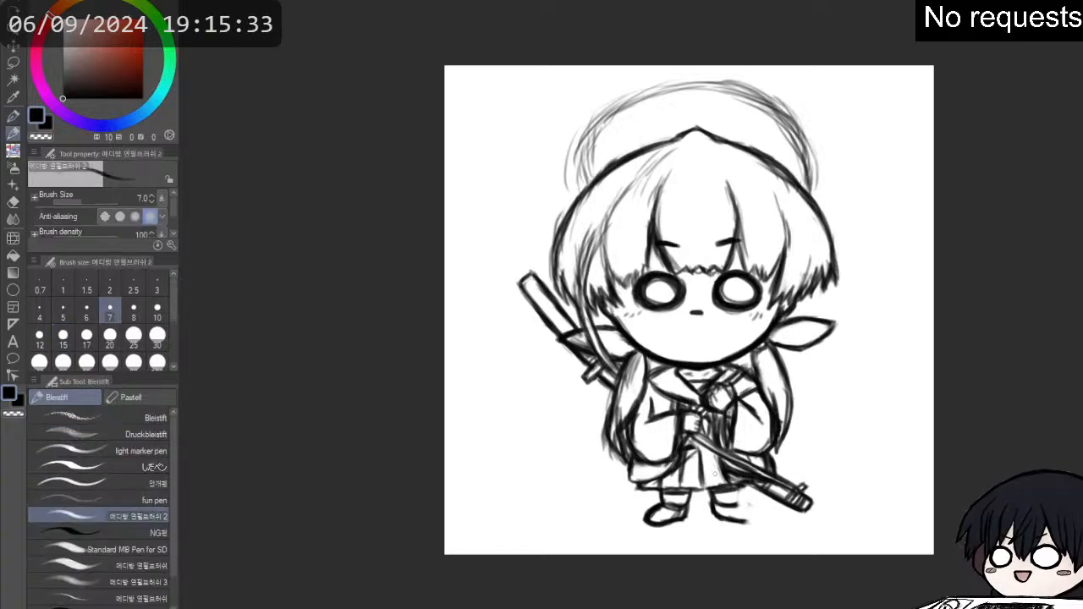
pyautogui.moveTo(737, 489)
pyautogui.mouseDown()
pyautogui.moveTo(748, 520)
pyautogui.moveTo(717, 517)
pyautogui.moveTo(746, 522)
pyautogui.moveTo(738, 515)
pyautogui.mouseUp()
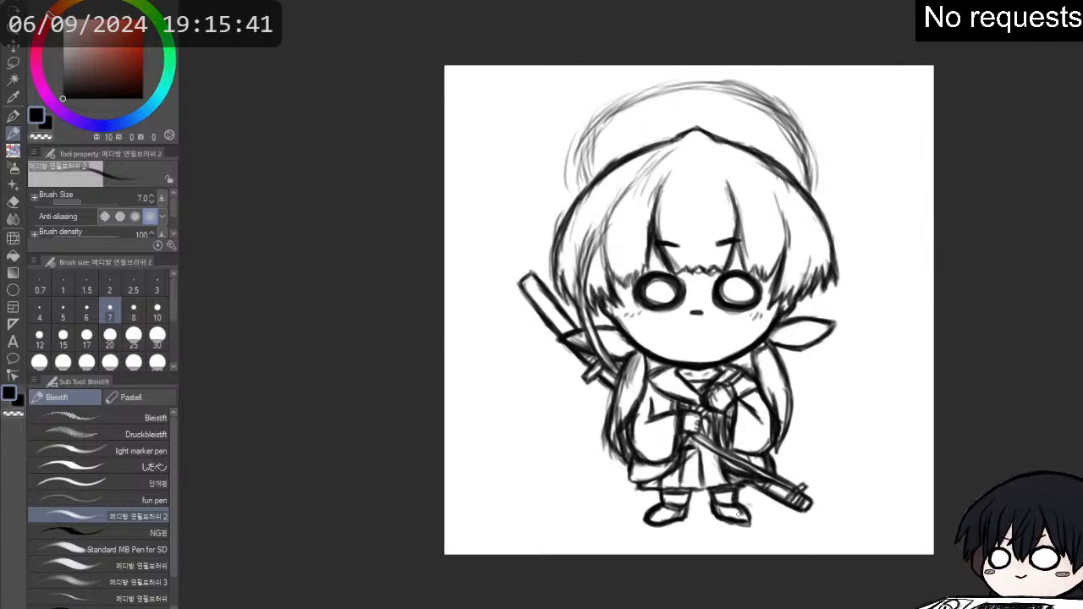
# - Erase the toe of the shoe farther from the sword's end and redraw that shoe with a dark, pointed outline
pyautogui.press('e')
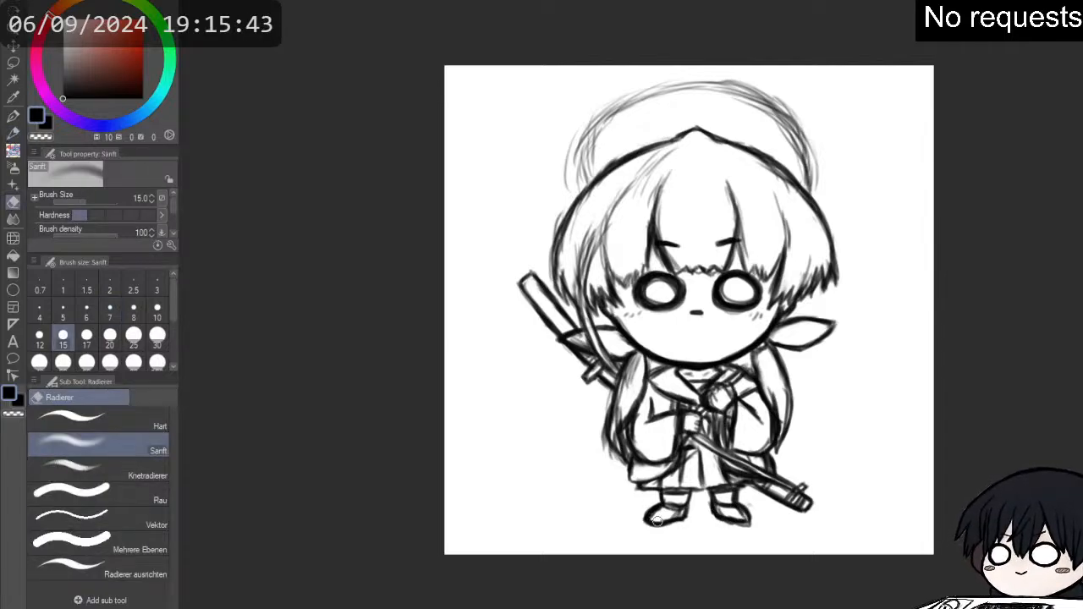
pyautogui.moveTo(655, 522)
pyautogui.mouseDown()
pyautogui.moveTo(653, 512)
pyautogui.moveTo(657, 523)
pyautogui.moveTo(688, 524)
pyautogui.moveTo(654, 496)
pyautogui.mouseUp()
pyautogui.press('p')
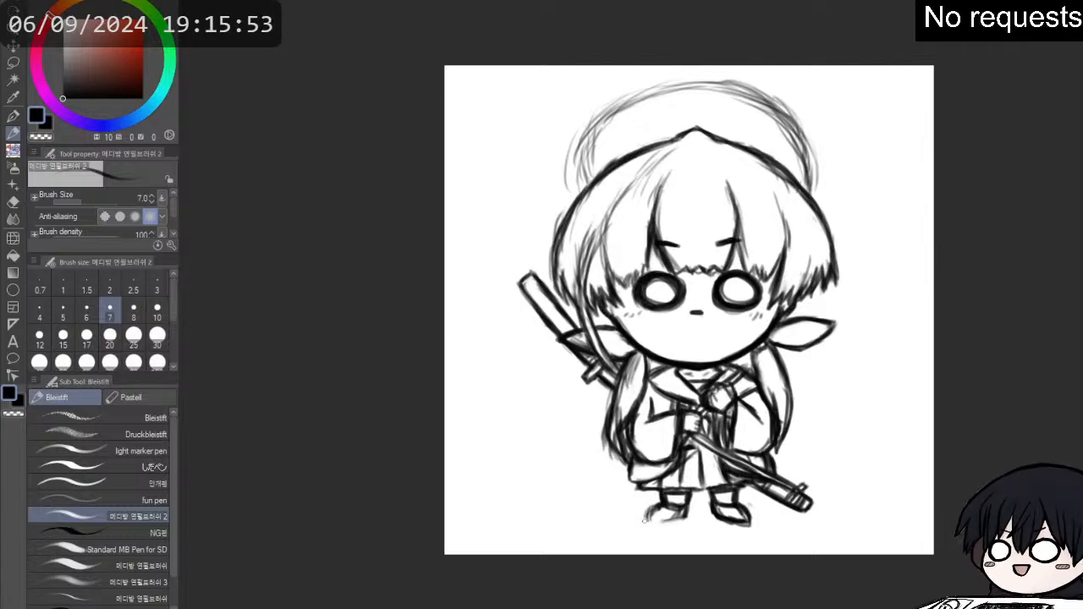
pyautogui.moveTo(648, 516); pyautogui.dragTo(675, 522)
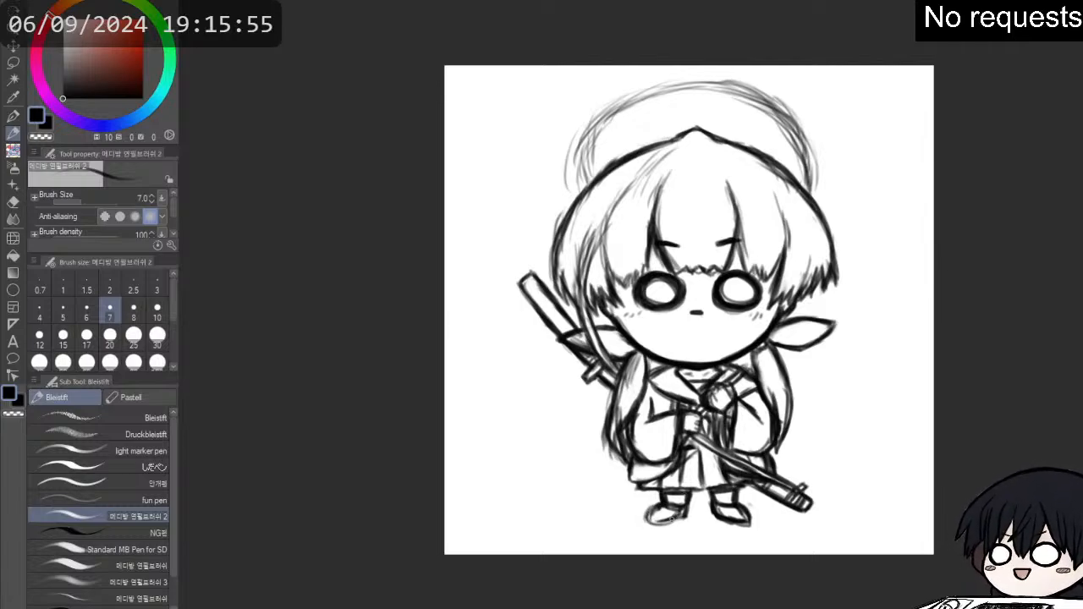
pyautogui.moveTo(667, 521)
pyautogui.mouseDown()
pyautogui.moveTo(646, 520)
pyautogui.moveTo(747, 520)
pyautogui.mouseUp()
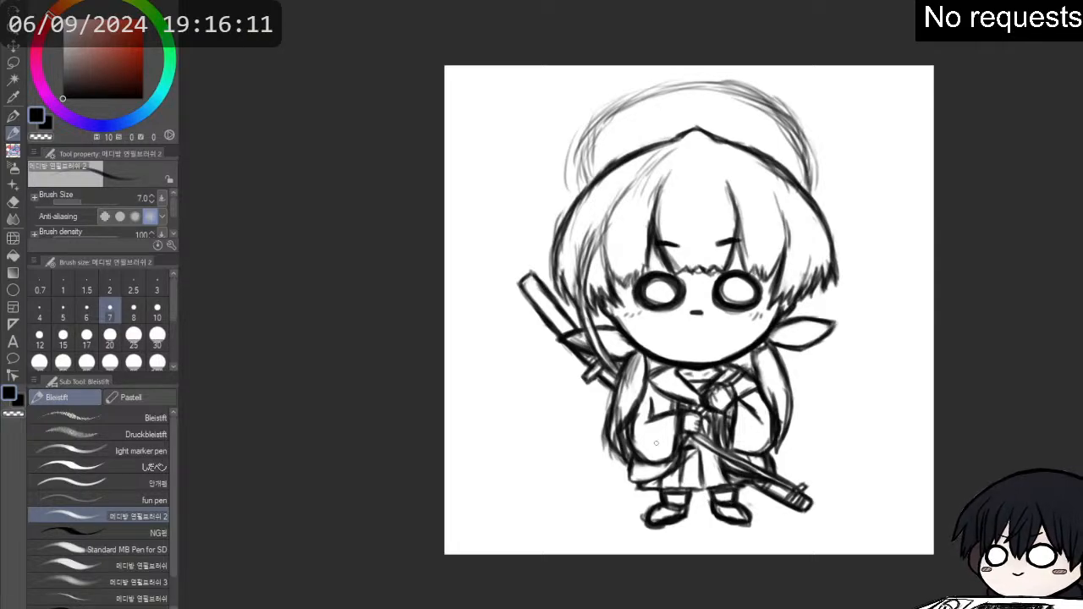
# - Mirror the canvas, thicken the upper hair outline on the side opposite the second hilt and erase the stray strokes outside it
pyautogui.scroll(2, 660, 427)
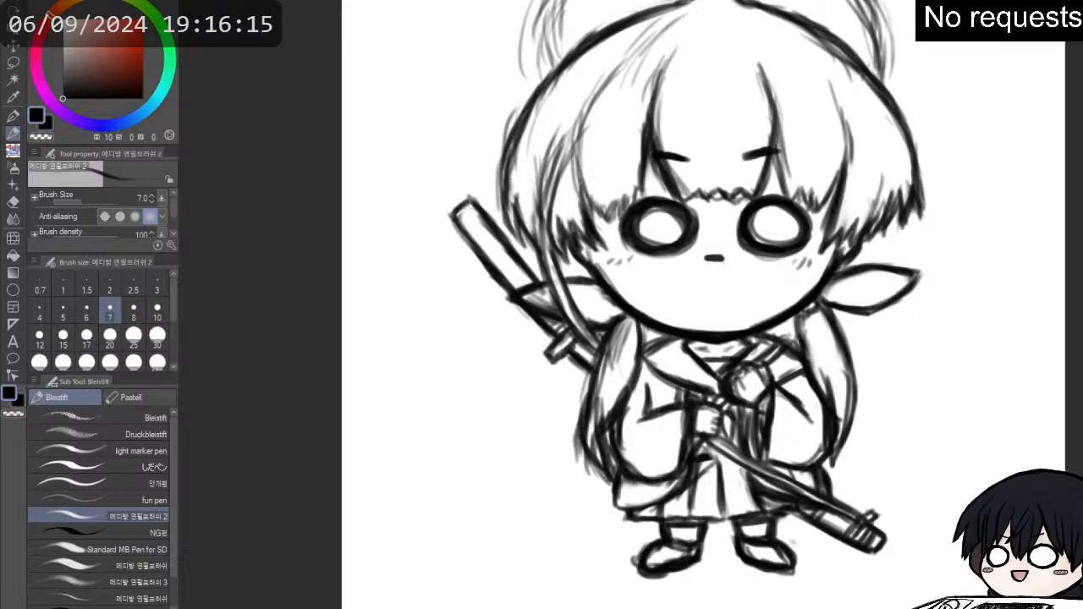
pyautogui.press('h')
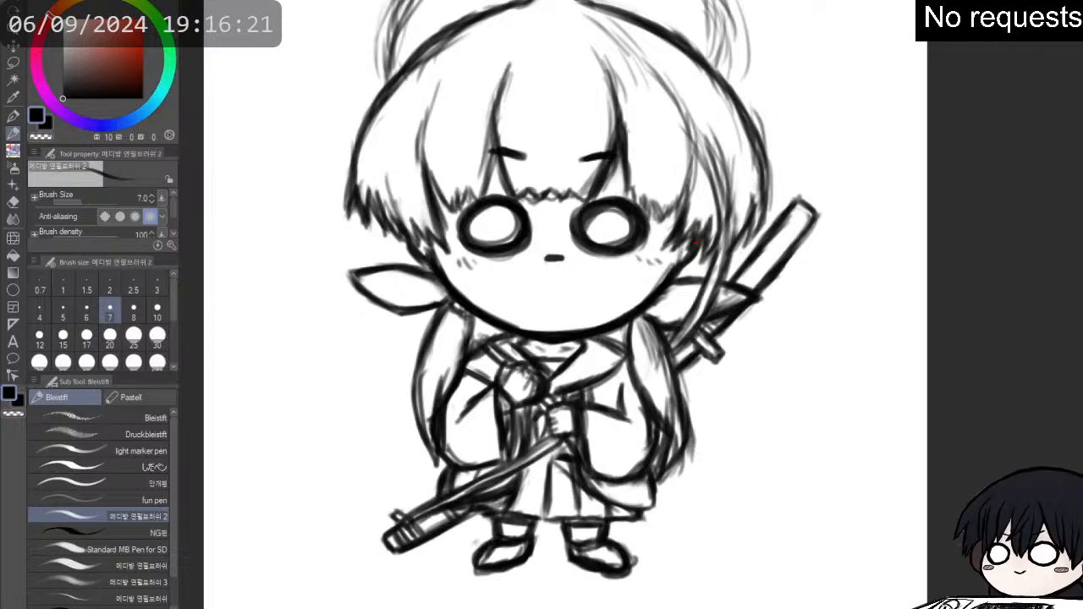
pyautogui.moveTo(978, 180); pyautogui.dragTo(897, 228)
pyautogui.moveTo(773, 305); pyautogui.dragTo(991, 297)
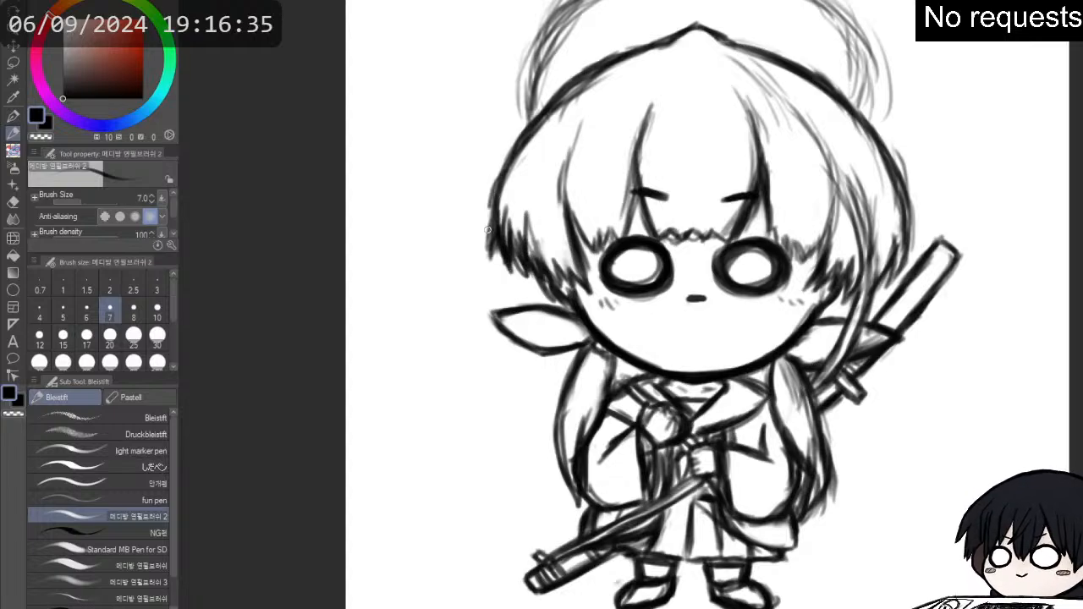
pyautogui.moveTo(489, 243)
pyautogui.mouseDown()
pyautogui.moveTo(514, 127)
pyautogui.moveTo(546, 90)
pyautogui.mouseUp()
pyautogui.moveTo(515, 144); pyautogui.dragTo(557, 82)
pyautogui.moveTo(523, 140)
pyautogui.mouseDown()
pyautogui.moveTo(582, 69)
pyautogui.moveTo(641, 46)
pyautogui.moveTo(558, 94)
pyautogui.mouseUp()
pyautogui.moveTo(506, 185)
pyautogui.mouseDown()
pyautogui.moveTo(518, 111)
pyautogui.moveTo(495, 153)
pyautogui.moveTo(513, 254)
pyautogui.moveTo(493, 228)
pyautogui.moveTo(527, 150)
pyautogui.moveTo(594, 84)
pyautogui.mouseUp()
pyautogui.moveTo(490, 175)
pyautogui.mouseDown()
pyautogui.moveTo(552, 91)
pyautogui.moveTo(546, 133)
pyautogui.moveTo(523, 154)
pyautogui.moveTo(524, 128)
pyautogui.moveTo(504, 109)
pyautogui.moveTo(487, 161)
pyautogui.mouseUp()
pyautogui.press('e')
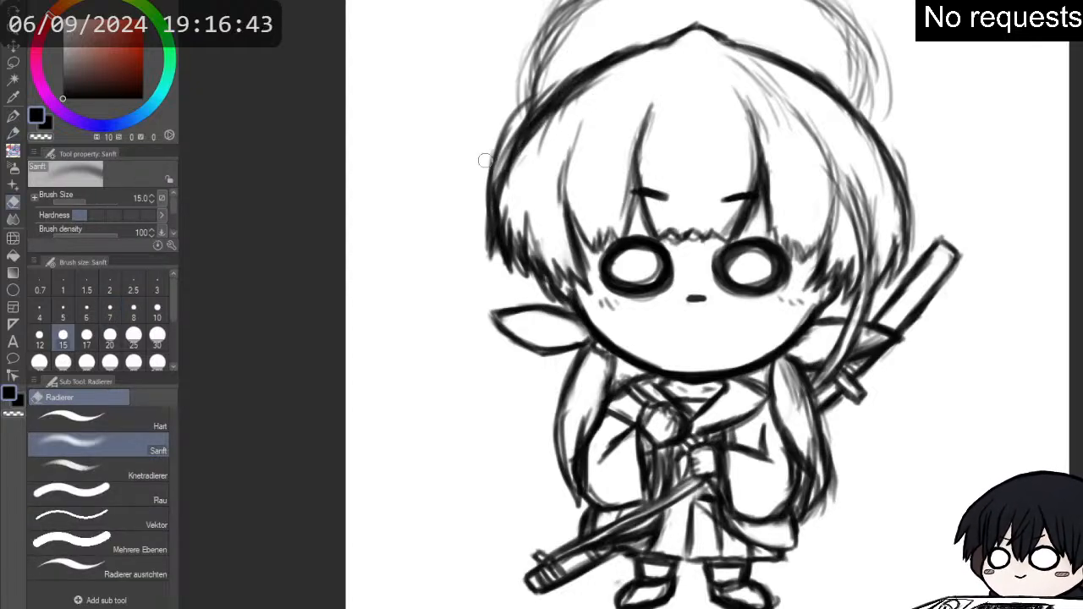
pyautogui.moveTo(515, 106); pyautogui.dragTo(486, 176)
pyautogui.moveTo(503, 127); pyautogui.dragTo(484, 180)
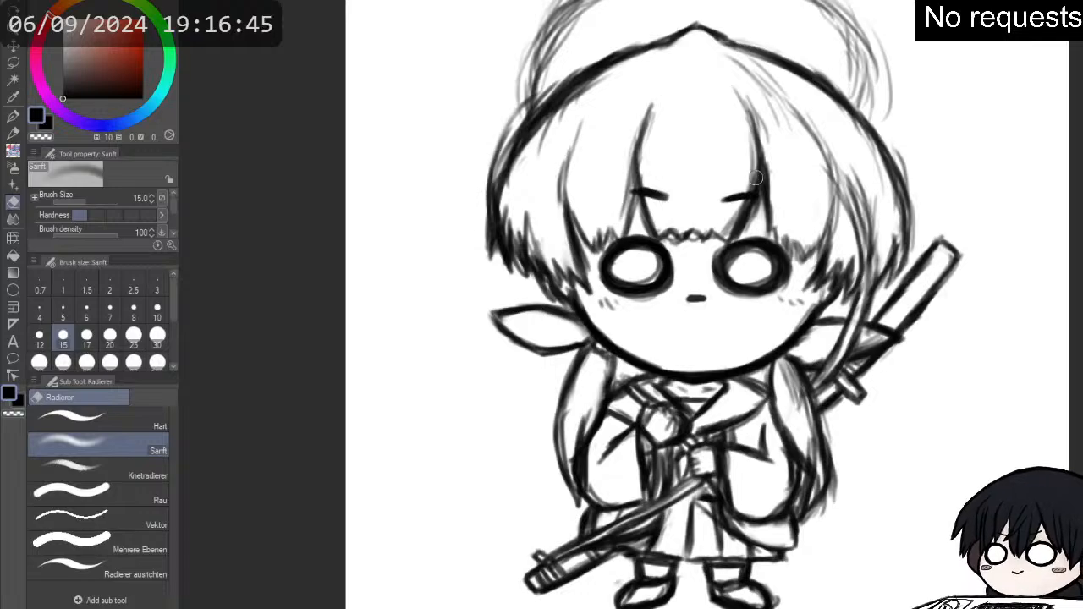
# - Erase the outer hair contour and jagged ends opposite the second hilt, and redraw them fuller with a darker inner strand
pyautogui.moveTo(644, 254)
pyautogui.mouseDown()
pyautogui.moveTo(669, 257)
pyautogui.moveTo(550, 238)
pyautogui.moveTo(557, 224)
pyautogui.moveTo(540, 232)
pyautogui.moveTo(571, 219)
pyautogui.moveTo(605, 238)
pyautogui.moveTo(596, 247)
pyautogui.mouseUp()
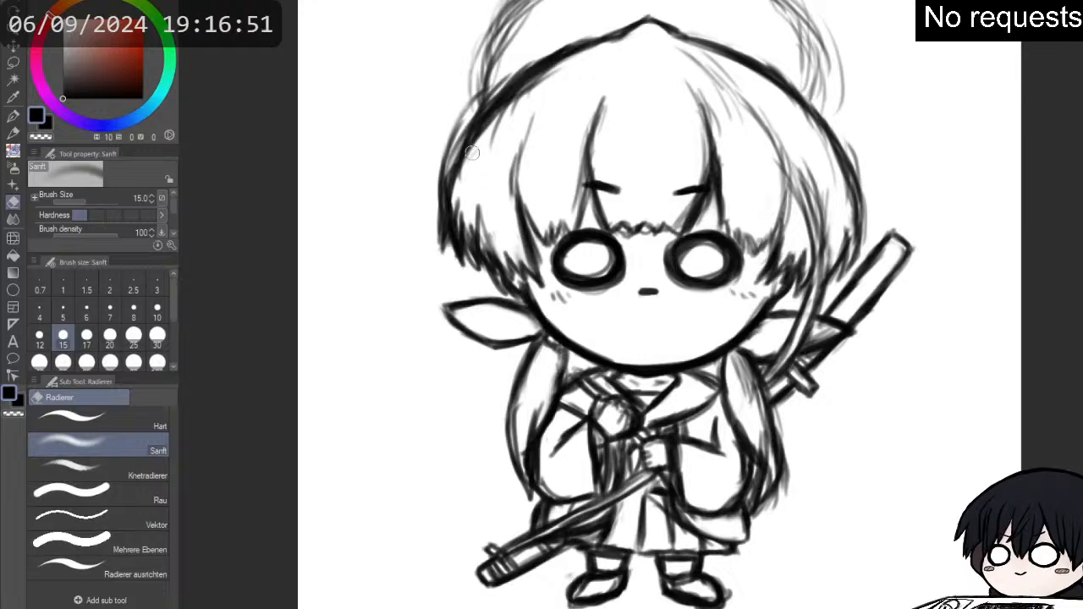
pyautogui.press('p')
pyautogui.moveTo(488, 250)
pyautogui.mouseDown()
pyautogui.moveTo(505, 279)
pyautogui.moveTo(507, 261)
pyautogui.moveTo(546, 296)
pyautogui.mouseUp()
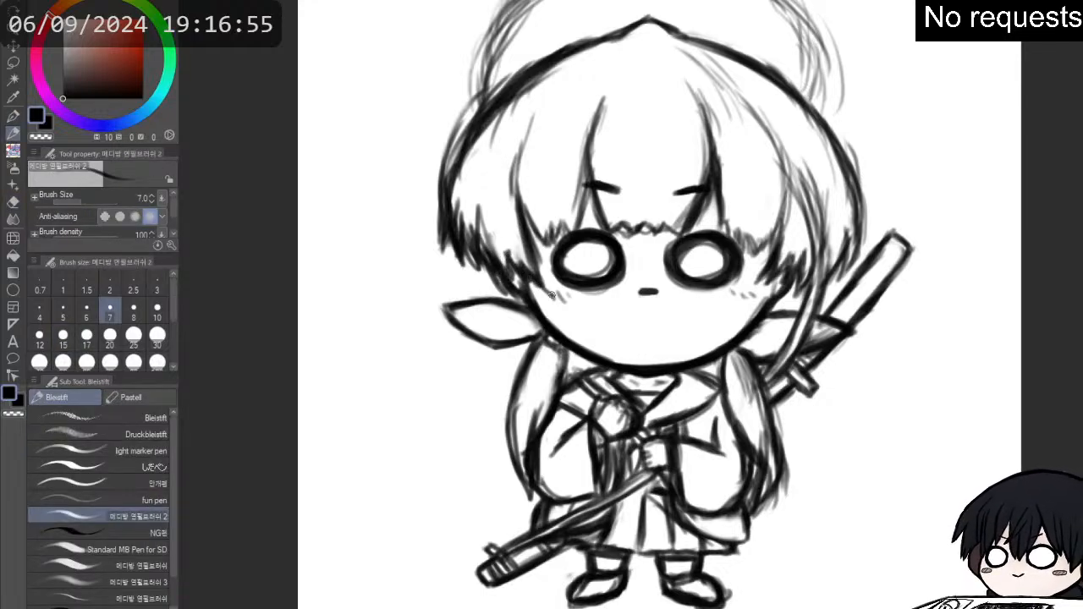
pyautogui.moveTo(533, 245); pyautogui.dragTo(550, 296)
pyautogui.moveTo(510, 213)
pyautogui.mouseDown()
pyautogui.moveTo(524, 261)
pyautogui.moveTo(491, 272)
pyautogui.moveTo(455, 213)
pyautogui.mouseUp()
pyautogui.press('e')
pyautogui.press('p')
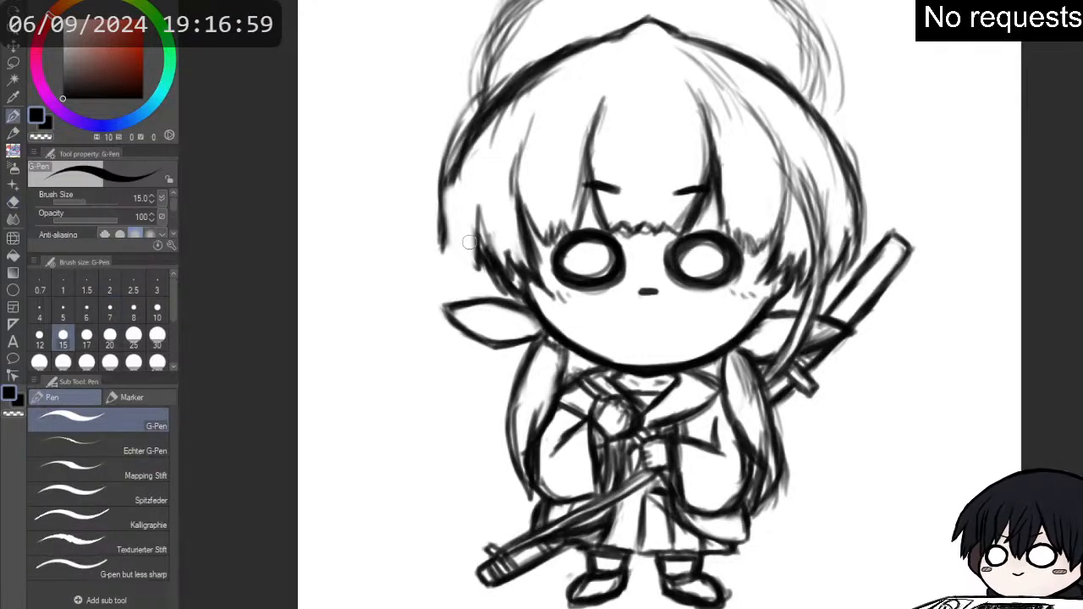
pyautogui.moveTo(476, 261); pyautogui.dragTo(482, 281)
pyautogui.moveTo(468, 237); pyautogui.dragTo(481, 279)
pyautogui.moveTo(474, 262)
pyautogui.mouseDown()
pyautogui.moveTo(465, 228)
pyautogui.moveTo(487, 281)
pyautogui.moveTo(464, 224)
pyautogui.moveTo(463, 264)
pyautogui.moveTo(448, 229)
pyautogui.moveTo(469, 236)
pyautogui.moveTo(439, 243)
pyautogui.moveTo(441, 204)
pyautogui.moveTo(457, 185)
pyautogui.mouseUp()
pyautogui.press('e')
pyautogui.press('p')
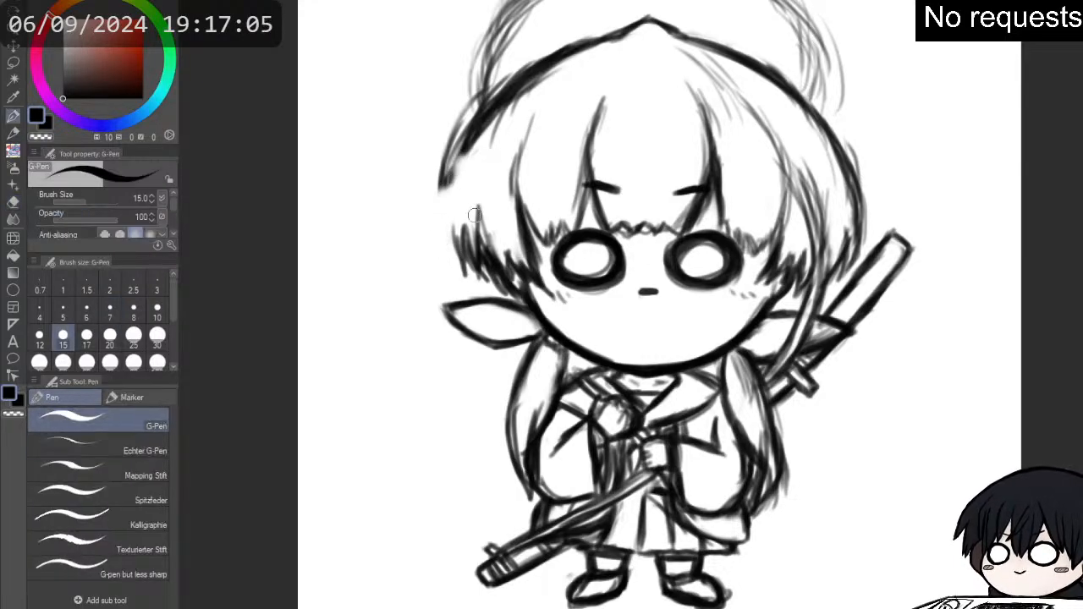
pyautogui.moveTo(453, 230)
pyautogui.mouseDown()
pyautogui.moveTo(447, 258)
pyautogui.moveTo(431, 174)
pyautogui.moveTo(453, 140)
pyautogui.moveTo(490, 114)
pyautogui.moveTo(435, 193)
pyautogui.moveTo(444, 267)
pyautogui.moveTo(431, 203)
pyautogui.moveTo(453, 154)
pyautogui.moveTo(434, 254)
pyautogui.moveTo(461, 264)
pyautogui.moveTo(459, 235)
pyautogui.moveTo(461, 254)
pyautogui.moveTo(480, 254)
pyautogui.moveTo(487, 197)
pyautogui.moveTo(516, 203)
pyautogui.moveTo(524, 134)
pyautogui.moveTo(514, 155)
pyautogui.moveTo(546, 254)
pyautogui.moveTo(543, 220)
pyautogui.mouseUp()
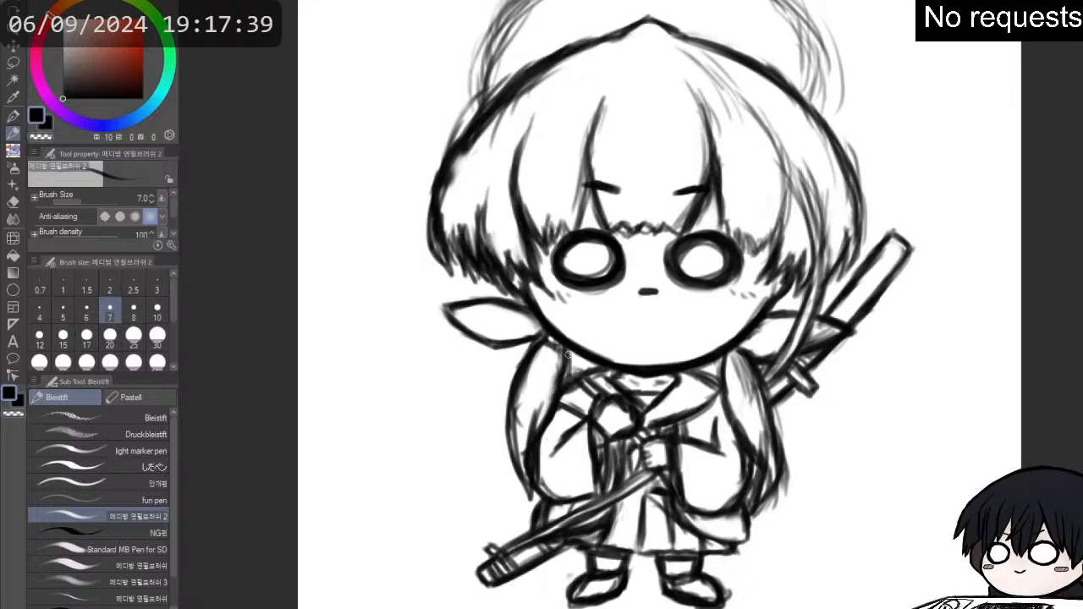
# - Erase the lower edge of the ear opposite the second hilt and redraw the ear larger, checking the drawing mirrored
pyautogui.press('p')
pyautogui.press('p')
pyautogui.press('p')
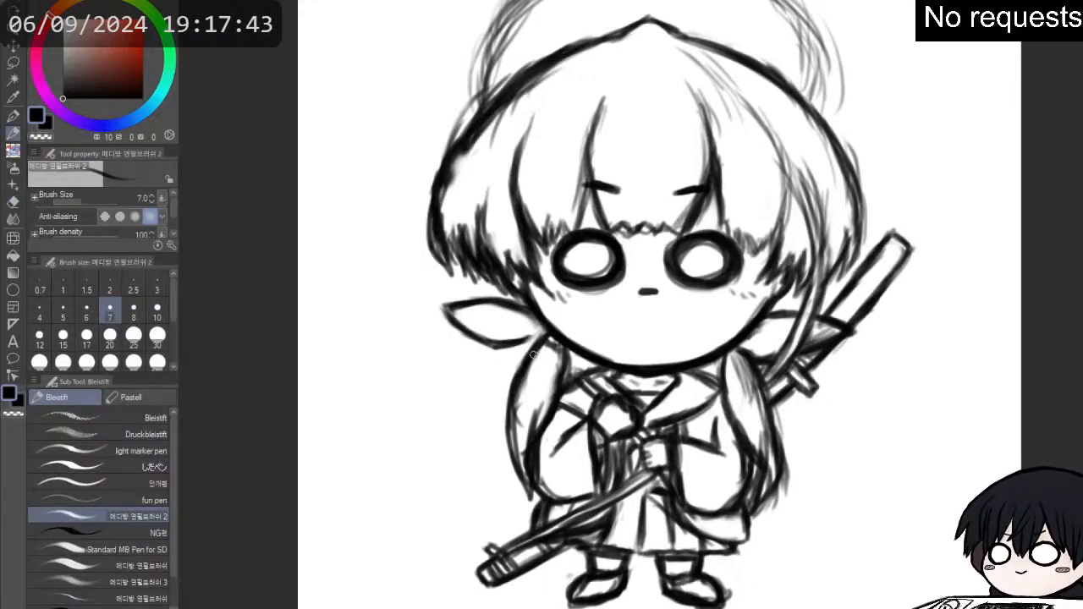
pyautogui.press('e')
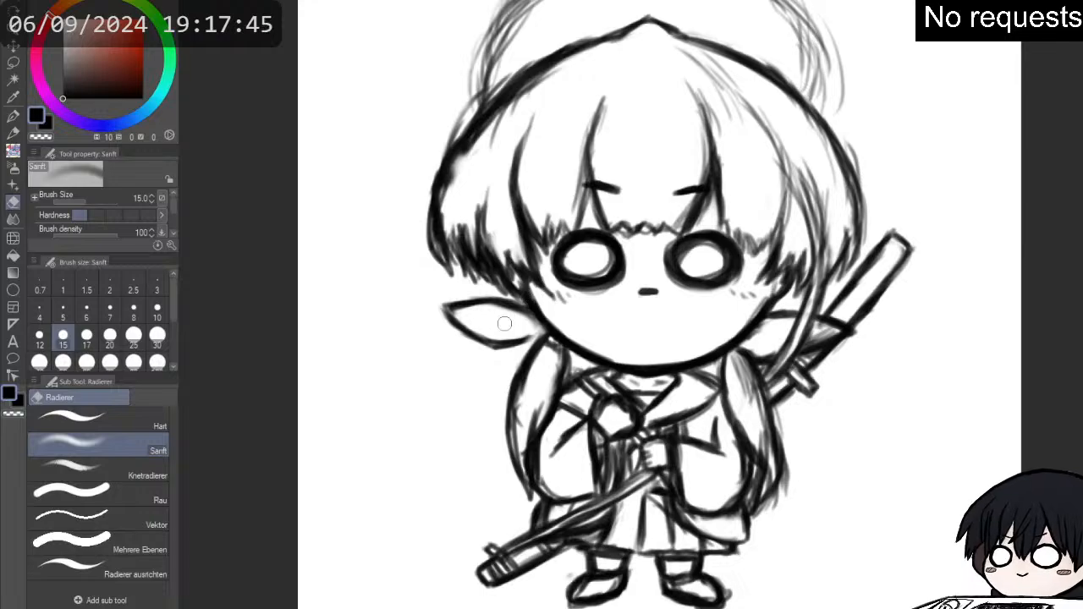
pyautogui.moveTo(506, 324)
pyautogui.mouseDown()
pyautogui.moveTo(463, 320)
pyautogui.moveTo(448, 332)
pyautogui.moveTo(448, 314)
pyautogui.moveTo(478, 319)
pyautogui.moveTo(441, 314)
pyautogui.moveTo(477, 347)
pyautogui.mouseUp()
pyautogui.press('p')
pyautogui.moveTo(439, 314)
pyautogui.mouseDown()
pyautogui.moveTo(491, 356)
pyautogui.moveTo(547, 337)
pyautogui.moveTo(488, 349)
pyautogui.moveTo(446, 317)
pyautogui.moveTo(477, 347)
pyautogui.moveTo(459, 331)
pyautogui.moveTo(520, 353)
pyautogui.moveTo(481, 352)
pyautogui.moveTo(440, 317)
pyautogui.moveTo(522, 307)
pyautogui.mouseUp()
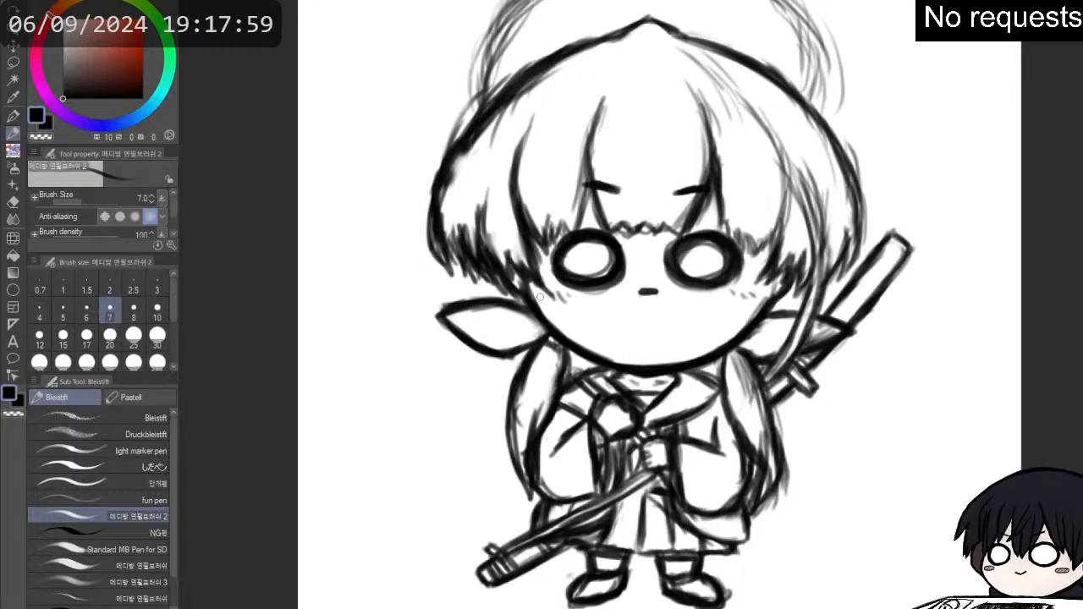
pyautogui.press('h')
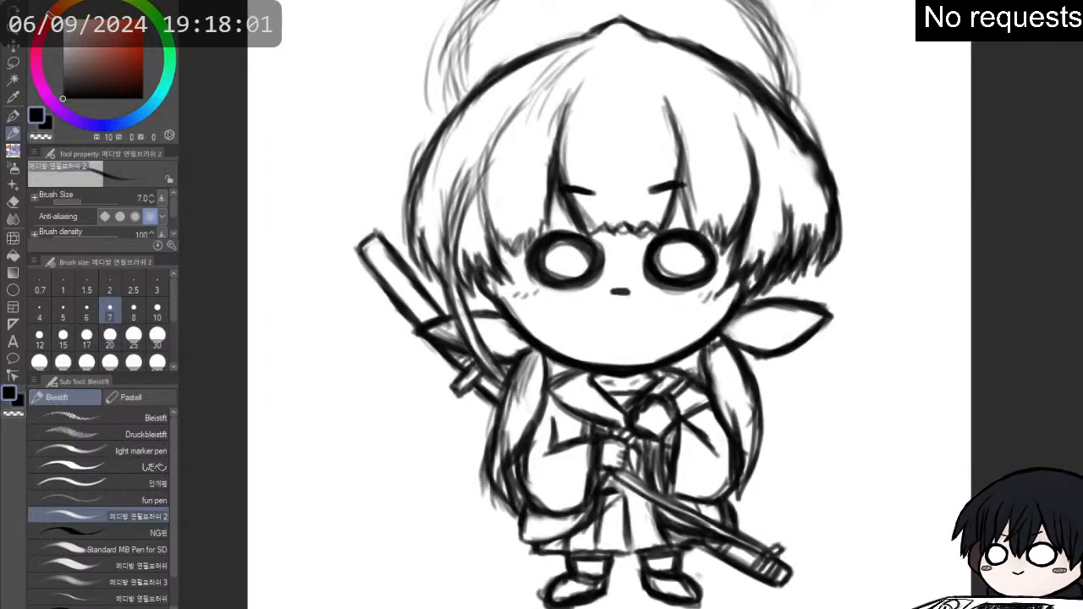
pyautogui.press('h')
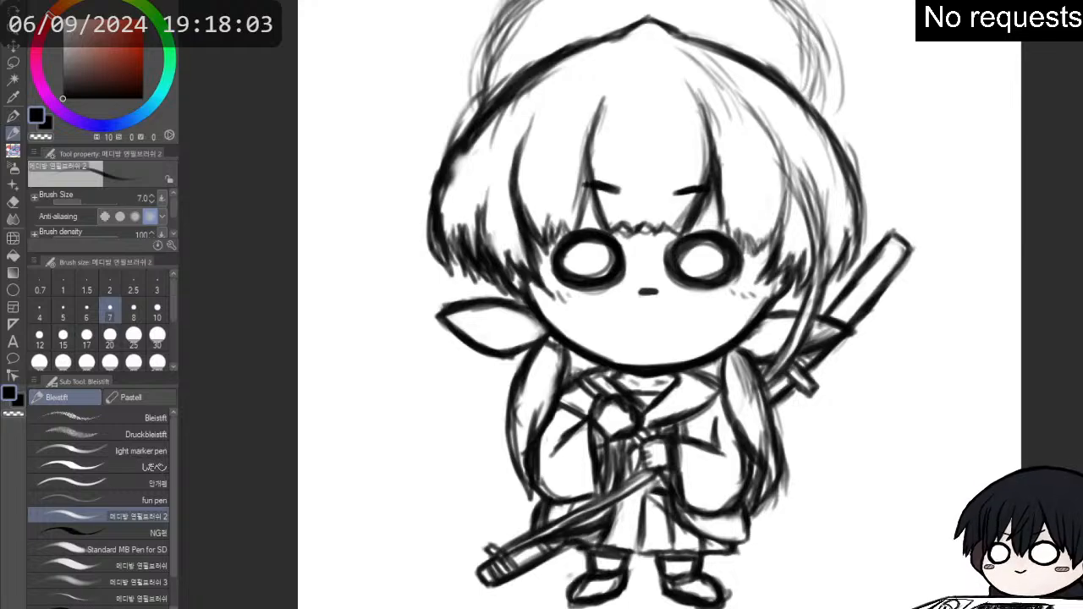
# - Fade the sketch in its unmirrored view and ink the right eye over it as a thick black oval ring
pyautogui.press('h')
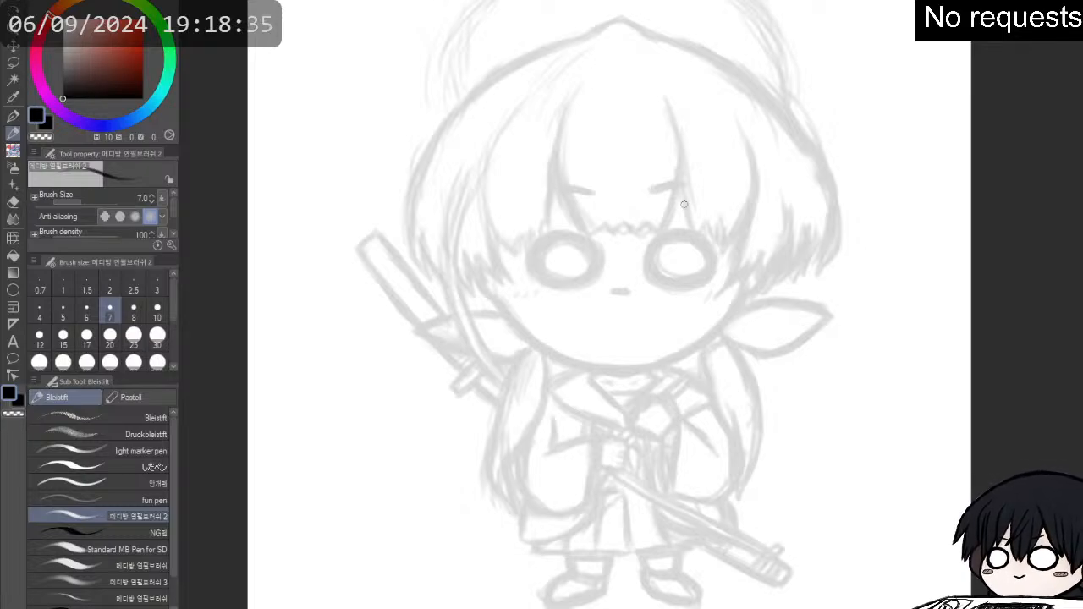
pyautogui.moveTo(674, 238)
pyautogui.mouseDown()
pyautogui.moveTo(646, 255)
pyautogui.moveTo(670, 240)
pyautogui.mouseUp()
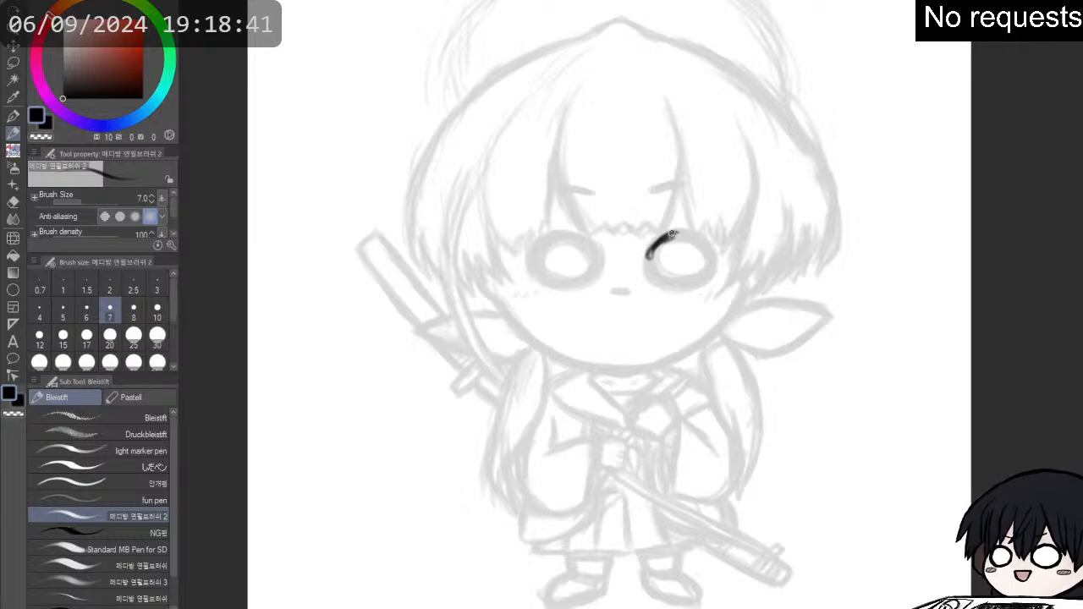
pyautogui.moveTo(656, 239)
pyautogui.mouseDown()
pyautogui.moveTo(650, 258)
pyautogui.moveTo(656, 241)
pyautogui.moveTo(691, 242)
pyautogui.mouseUp()
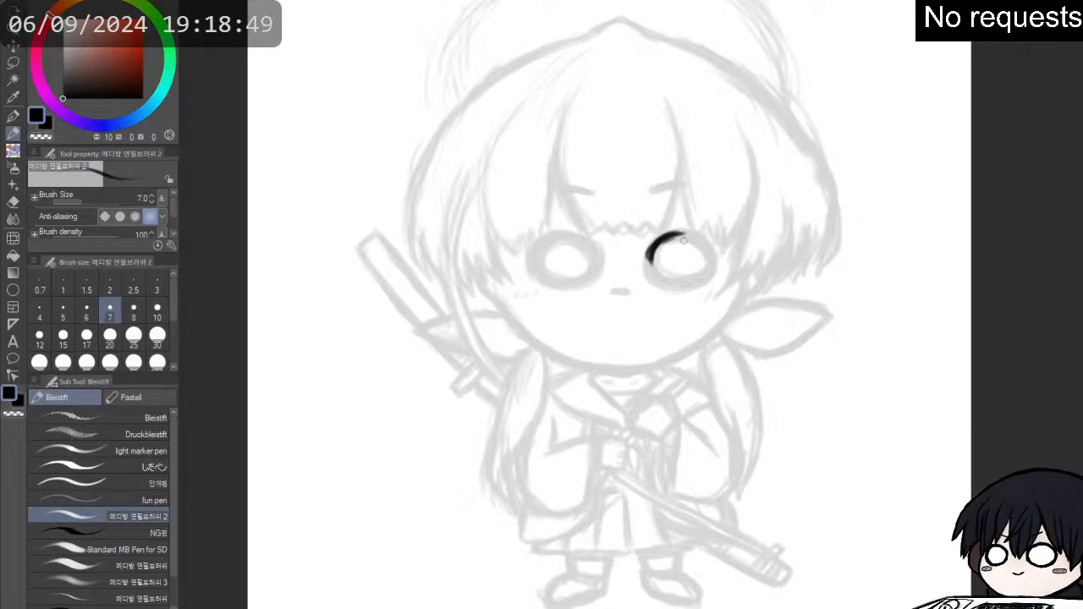
pyautogui.moveTo(687, 238)
pyautogui.mouseDown()
pyautogui.moveTo(650, 255)
pyautogui.moveTo(663, 280)
pyautogui.moveTo(709, 271)
pyautogui.moveTo(697, 277)
pyautogui.moveTo(712, 254)
pyautogui.moveTo(680, 235)
pyautogui.moveTo(713, 255)
pyautogui.moveTo(708, 244)
pyautogui.moveTo(717, 265)
pyautogui.moveTo(714, 250)
pyautogui.moveTo(700, 282)
pyautogui.moveTo(658, 276)
pyautogui.moveTo(647, 265)
pyautogui.moveTo(662, 239)
pyautogui.moveTo(647, 263)
pyautogui.moveTo(651, 251)
pyautogui.moveTo(671, 282)
pyautogui.moveTo(657, 278)
pyautogui.moveTo(690, 283)
pyautogui.moveTo(708, 273)
pyautogui.moveTo(712, 250)
pyautogui.moveTo(672, 235)
pyautogui.moveTo(709, 241)
pyautogui.moveTo(706, 275)
pyautogui.mouseUp()
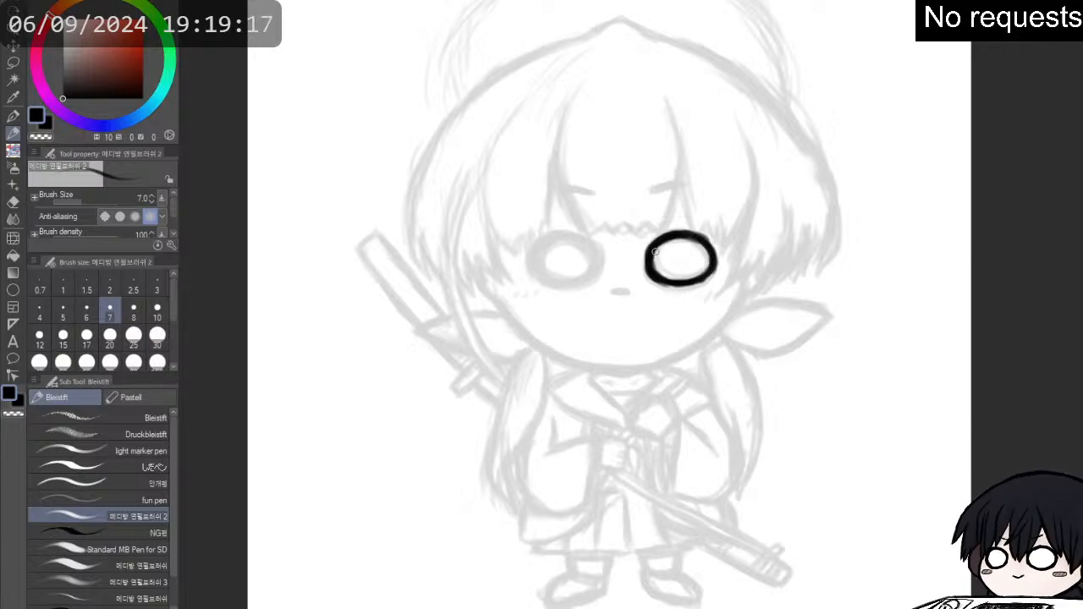
pyautogui.moveTo(645, 256)
pyautogui.mouseDown()
pyautogui.moveTo(644, 278)
pyautogui.moveTo(679, 234)
pyautogui.mouseUp()
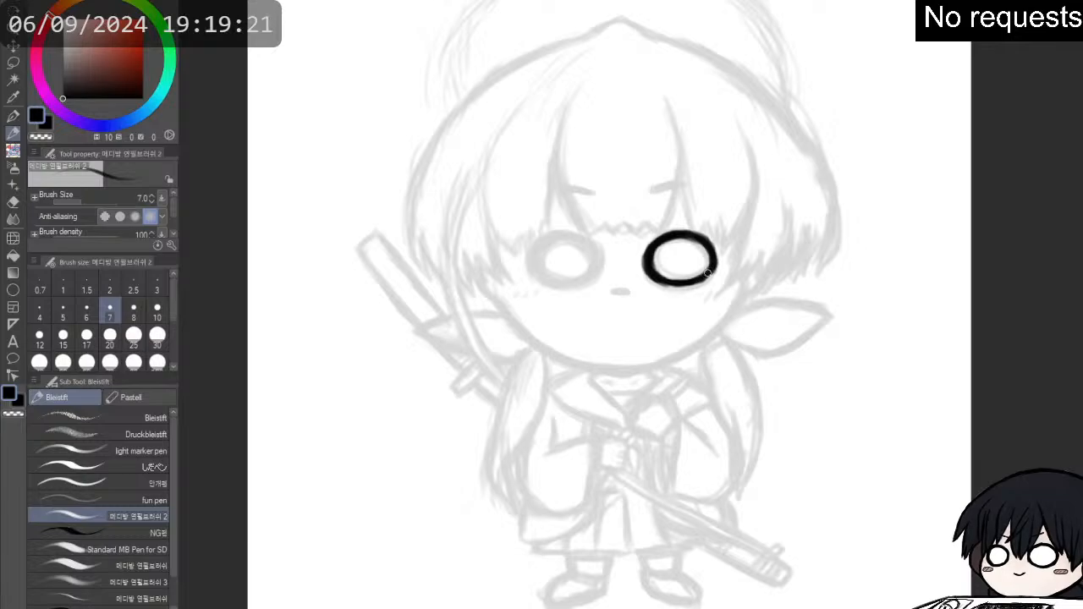
pyautogui.moveTo(709, 274)
pyautogui.mouseDown()
pyautogui.moveTo(649, 272)
pyautogui.moveTo(702, 279)
pyautogui.mouseUp()
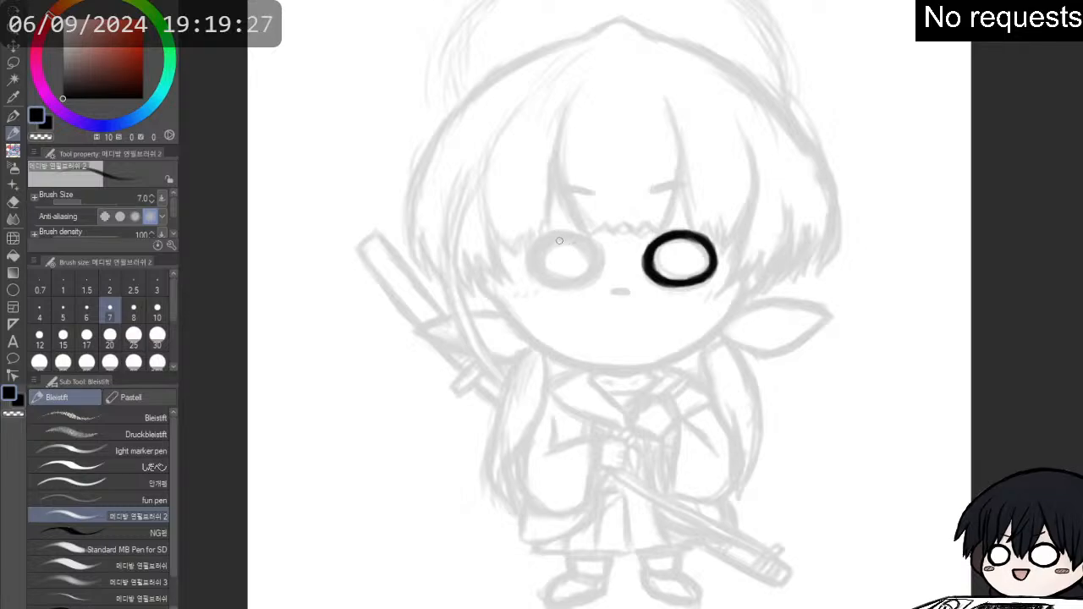
# - Ink the left eye as a matching thick black oval ring and clean up its inner edge
pyautogui.moveTo(535, 249); pyautogui.dragTo(550, 242)
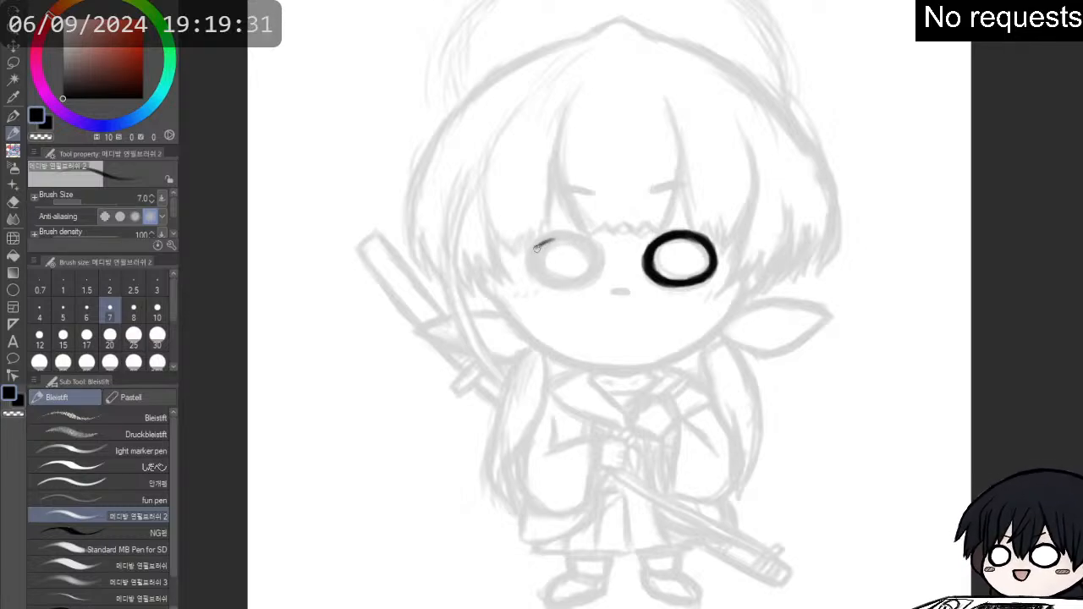
pyautogui.moveTo(537, 247)
pyautogui.mouseDown()
pyautogui.moveTo(573, 235)
pyautogui.moveTo(532, 255)
pyautogui.moveTo(575, 236)
pyautogui.moveTo(598, 249)
pyautogui.moveTo(582, 254)
pyautogui.mouseUp()
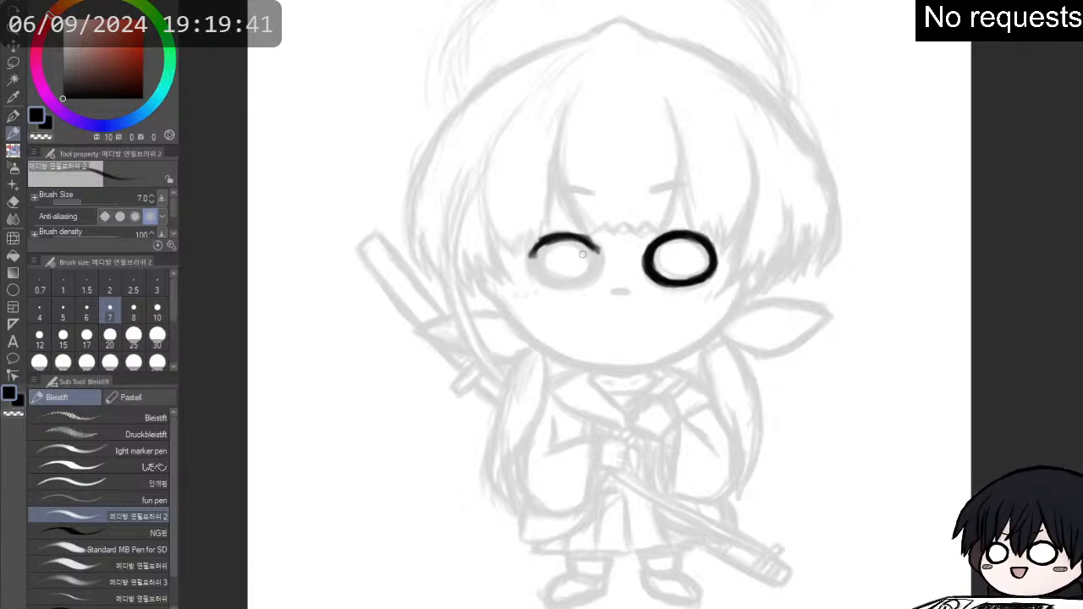
pyautogui.scroll(2, 582, 254)
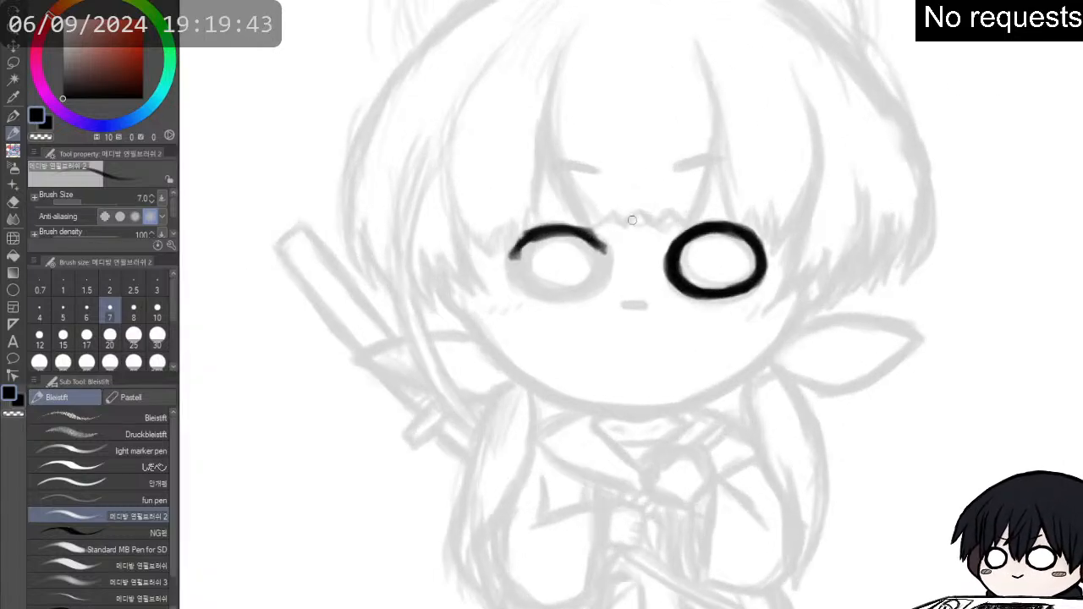
pyautogui.moveTo(520, 240)
pyautogui.mouseDown()
pyautogui.moveTo(516, 277)
pyautogui.moveTo(514, 259)
pyautogui.moveTo(533, 242)
pyautogui.moveTo(515, 256)
pyautogui.moveTo(523, 286)
pyautogui.moveTo(516, 272)
pyautogui.moveTo(548, 298)
pyautogui.moveTo(525, 288)
pyautogui.moveTo(592, 291)
pyautogui.moveTo(583, 293)
pyautogui.moveTo(603, 252)
pyautogui.moveTo(608, 268)
pyautogui.moveTo(601, 247)
pyautogui.moveTo(566, 229)
pyautogui.moveTo(602, 268)
pyautogui.moveTo(577, 292)
pyautogui.moveTo(535, 281)
pyautogui.moveTo(515, 249)
pyautogui.moveTo(525, 238)
pyautogui.moveTo(517, 278)
pyautogui.moveTo(518, 264)
pyautogui.moveTo(567, 290)
pyautogui.mouseUp()
pyautogui.press('e')
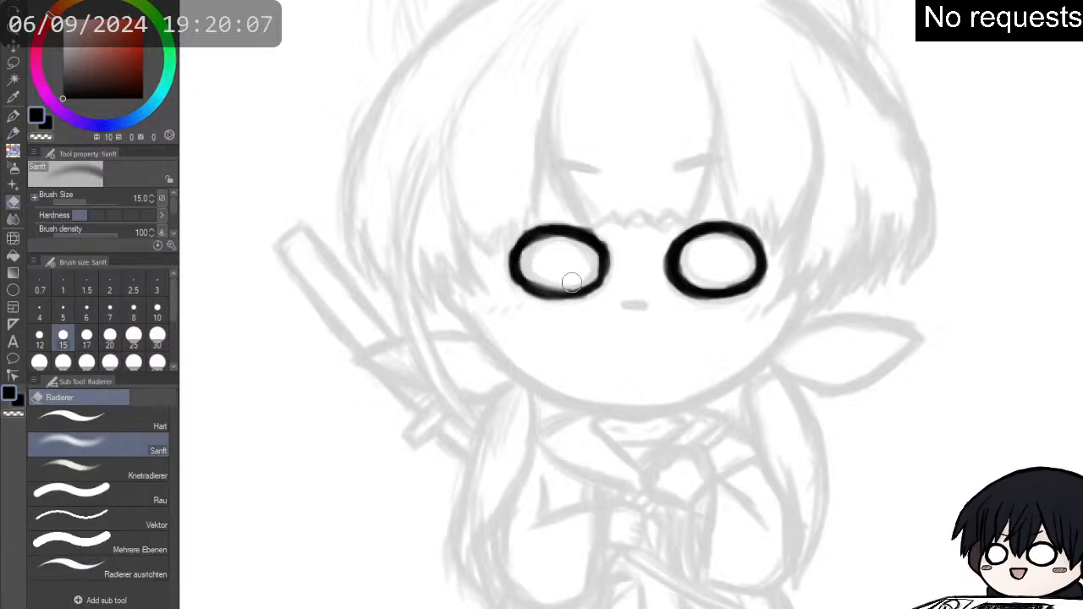
pyautogui.press('p')
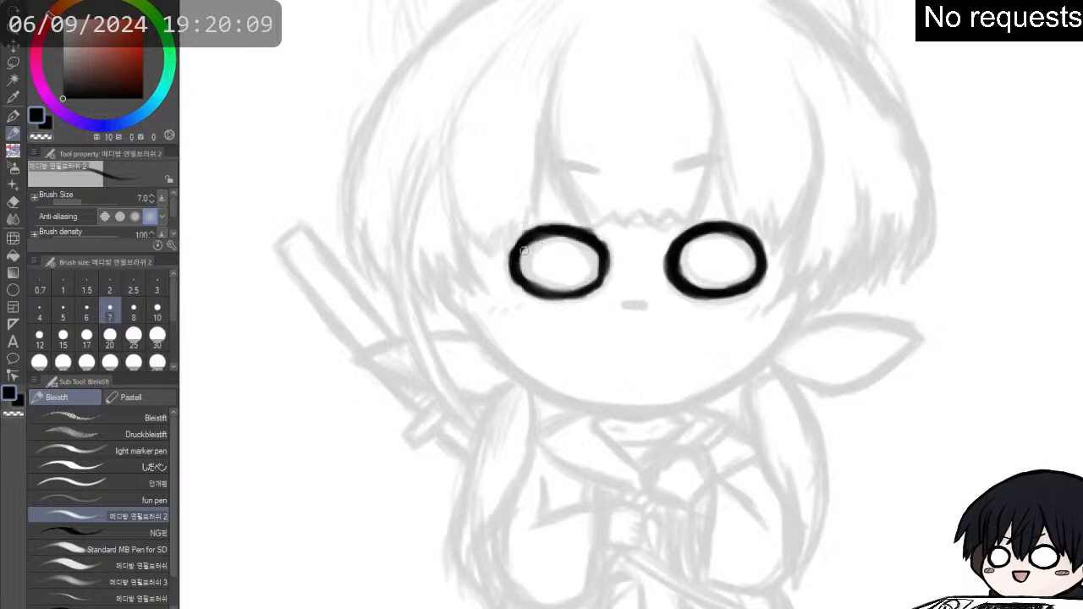
pyautogui.moveTo(523, 246)
pyautogui.mouseDown()
pyautogui.moveTo(531, 289)
pyautogui.moveTo(582, 299)
pyautogui.moveTo(604, 279)
pyautogui.moveTo(601, 244)
pyautogui.moveTo(592, 237)
pyautogui.moveTo(579, 288)
pyautogui.mouseUp()
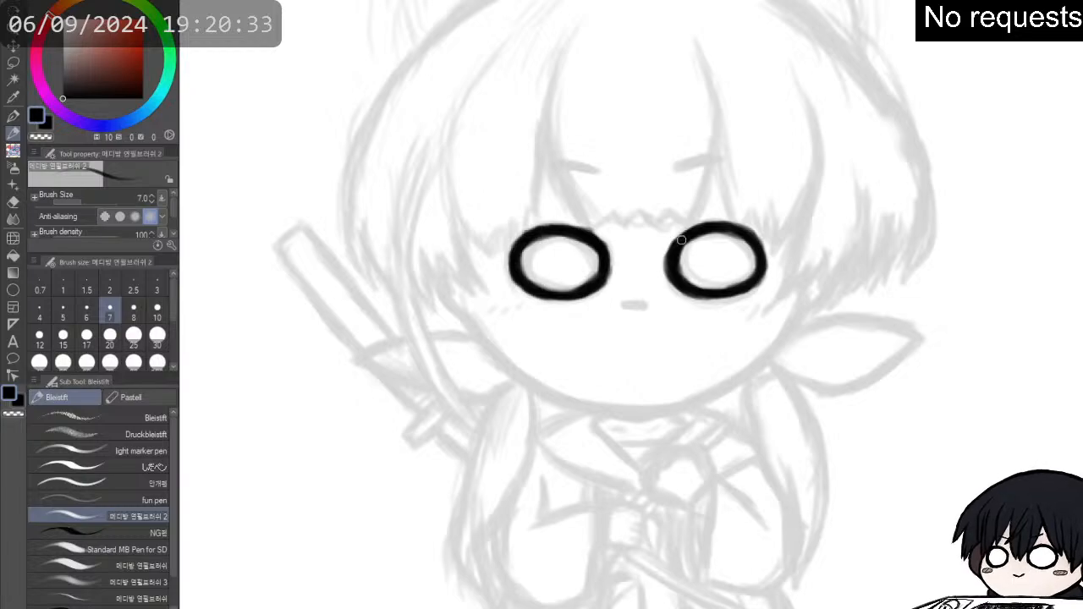
# - Ink the mouth as a short thick dash and both eyebrows as strokes slanting down toward the centre of the face
pyautogui.moveTo(633, 301)
pyautogui.mouseDown()
pyautogui.moveTo(625, 306)
pyautogui.moveTo(641, 308)
pyautogui.mouseUp()
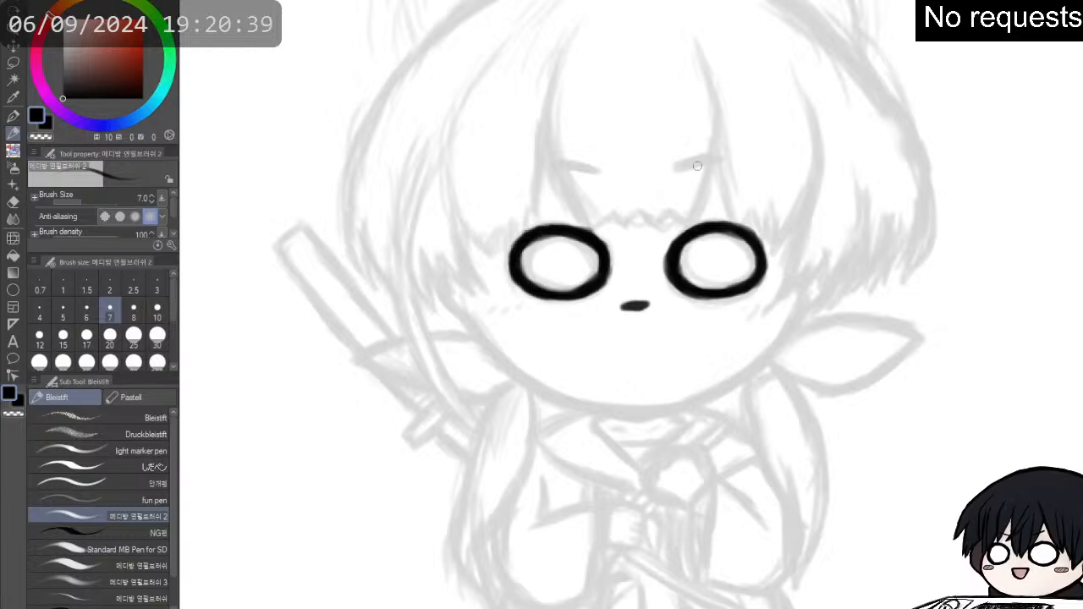
pyautogui.moveTo(671, 169)
pyautogui.mouseDown()
pyautogui.moveTo(679, 167)
pyautogui.moveTo(725, 158)
pyautogui.moveTo(700, 165)
pyautogui.mouseUp()
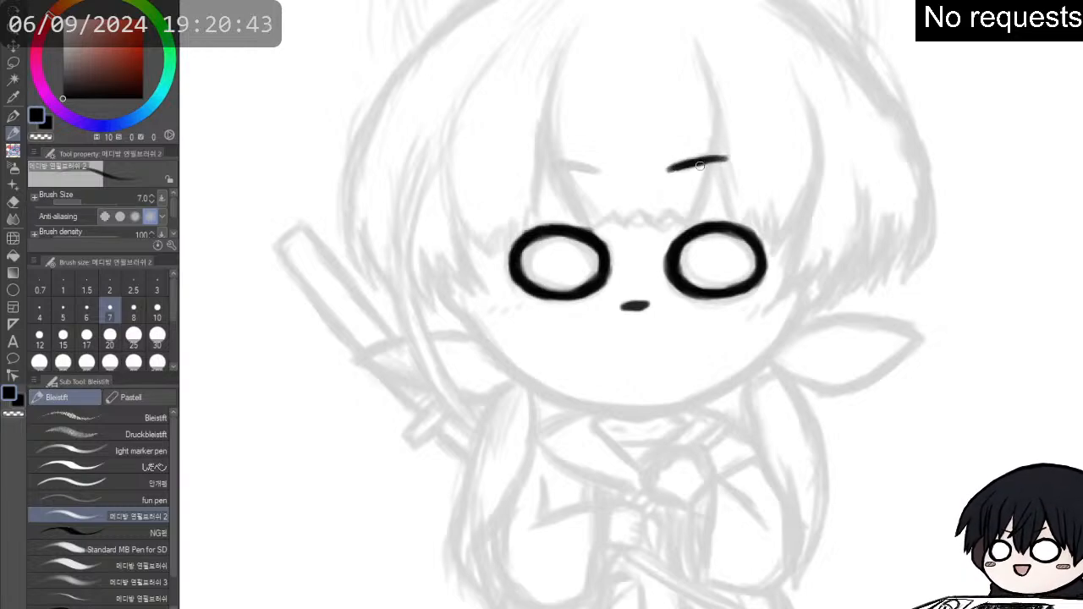
pyautogui.moveTo(546, 162)
pyautogui.mouseDown()
pyautogui.moveTo(596, 170)
pyautogui.moveTo(546, 166)
pyautogui.mouseUp()
pyautogui.moveTo(668, 168)
pyautogui.mouseDown()
pyautogui.moveTo(725, 156)
pyautogui.moveTo(674, 165)
pyautogui.mouseUp()
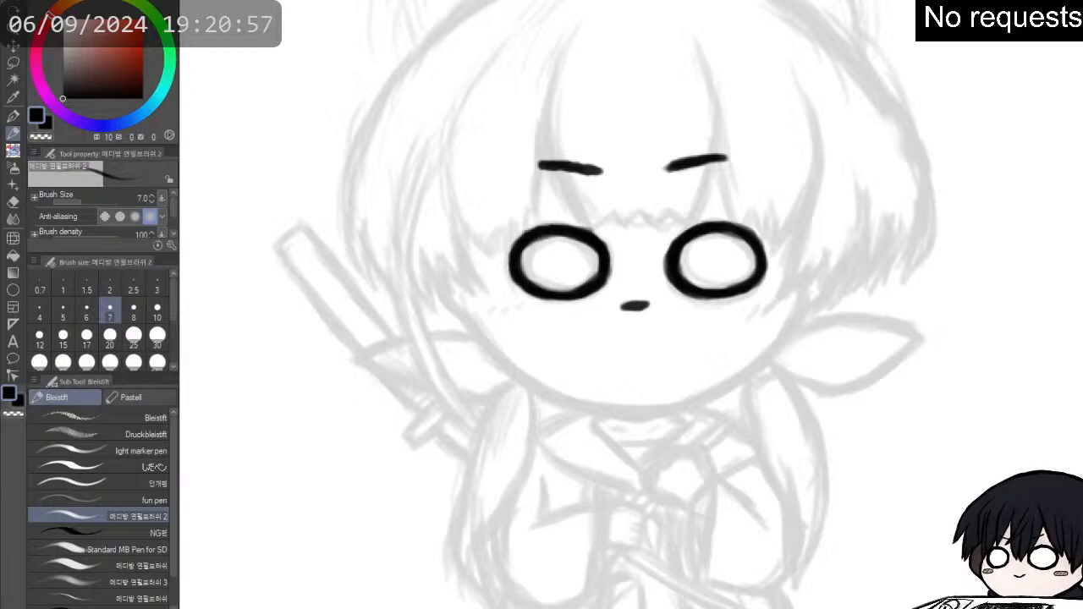
pyautogui.moveTo(666, 80)
pyautogui.mouseDown()
pyautogui.moveTo(680, 117)
pyautogui.moveTo(658, 154)
pyautogui.mouseUp()
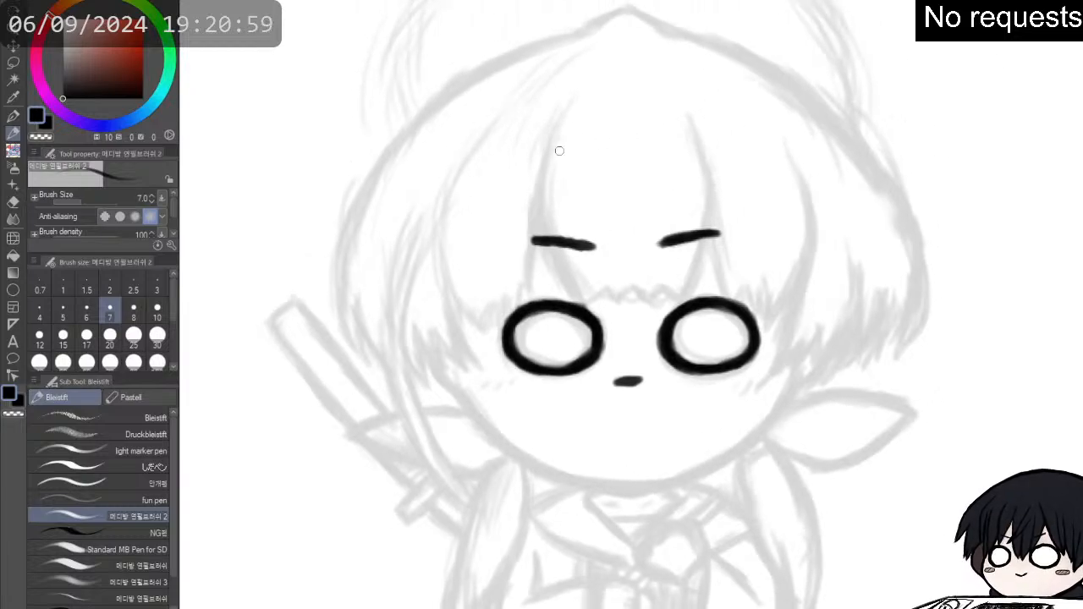
# - Ink the central bang lock with two long curved sides and a zigzag row of tips just above the eyes
pyautogui.moveTo(559, 118)
pyautogui.mouseDown()
pyautogui.moveTo(536, 210)
pyautogui.moveTo(541, 165)
pyautogui.moveTo(538, 207)
pyautogui.moveTo(543, 188)
pyautogui.moveTo(568, 280)
pyautogui.moveTo(552, 256)
pyautogui.moveTo(579, 296)
pyautogui.mouseUp()
pyautogui.moveTo(553, 256); pyautogui.dragTo(585, 302)
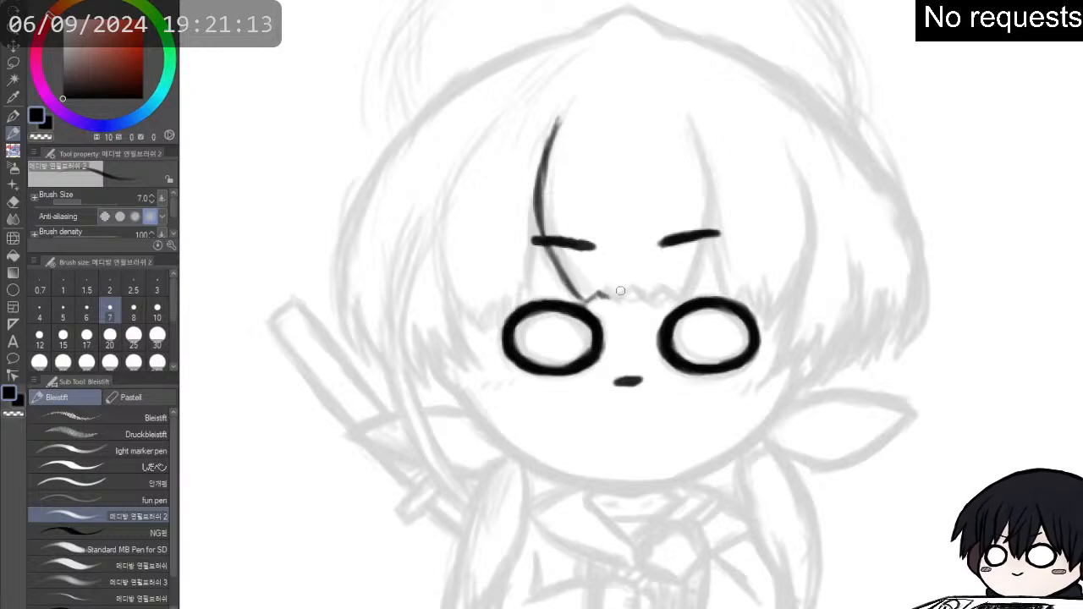
pyautogui.moveTo(603, 295)
pyautogui.mouseDown()
pyautogui.moveTo(675, 300)
pyautogui.moveTo(677, 289)
pyautogui.moveTo(677, 302)
pyautogui.moveTo(700, 250)
pyautogui.moveTo(701, 162)
pyautogui.moveTo(706, 182)
pyautogui.moveTo(687, 116)
pyautogui.mouseUp()
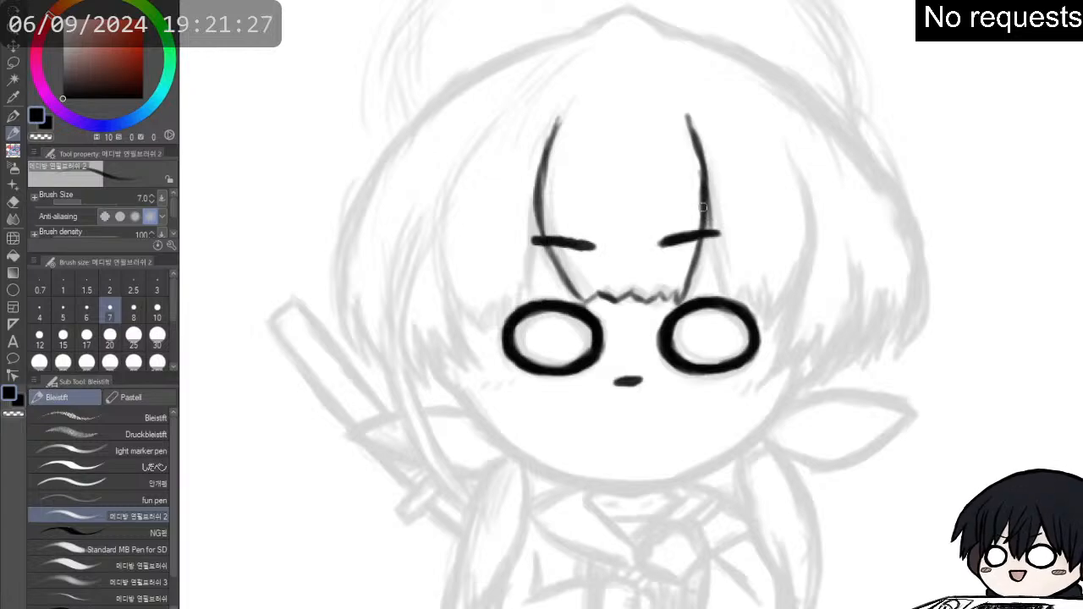
pyautogui.moveTo(705, 196); pyautogui.dragTo(710, 228)
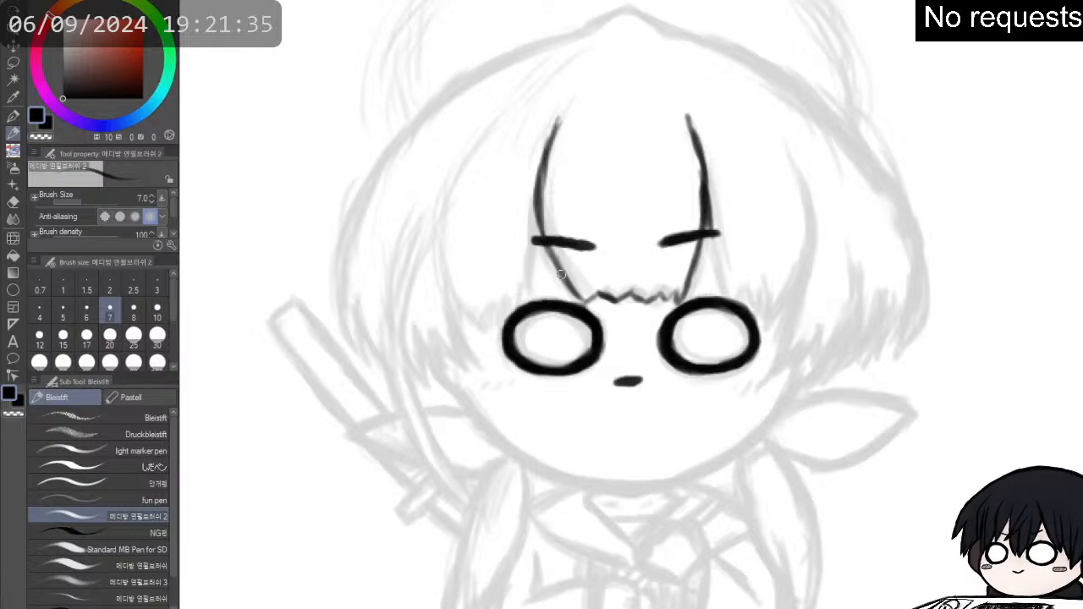
pyautogui.moveTo(587, 281)
pyautogui.mouseDown()
pyautogui.moveTo(601, 298)
pyautogui.moveTo(579, 265)
pyautogui.moveTo(587, 301)
pyautogui.mouseUp()
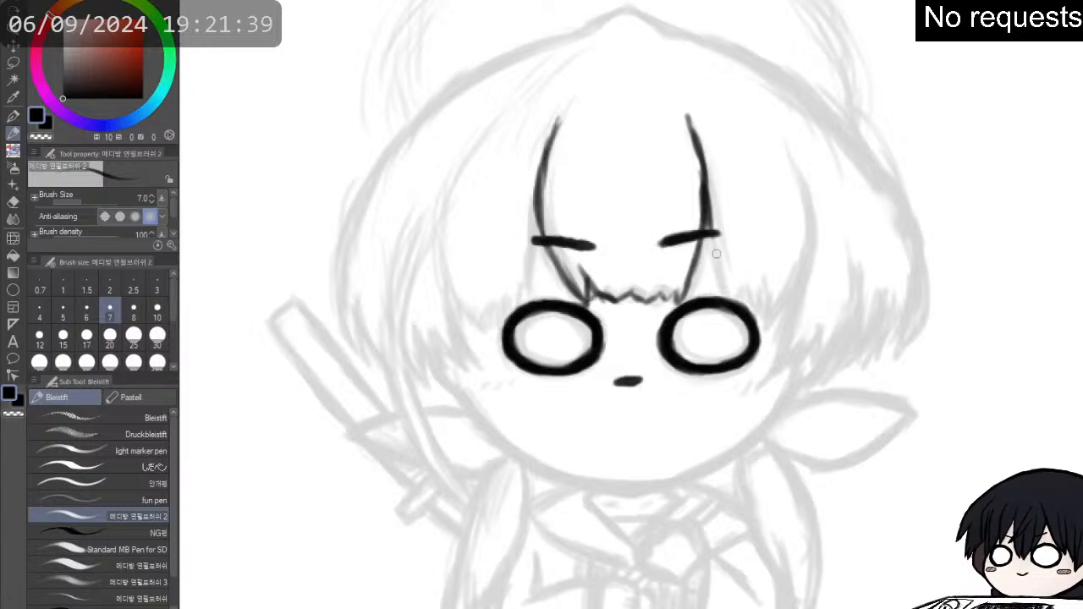
# - Ink the bangs above the right eye with short jagged tips and a long, thickened curve along their outer edge
pyautogui.moveTo(706, 220); pyautogui.dragTo(718, 276)
pyautogui.moveTo(710, 238)
pyautogui.mouseDown()
pyautogui.moveTo(723, 298)
pyautogui.moveTo(742, 299)
pyautogui.mouseUp()
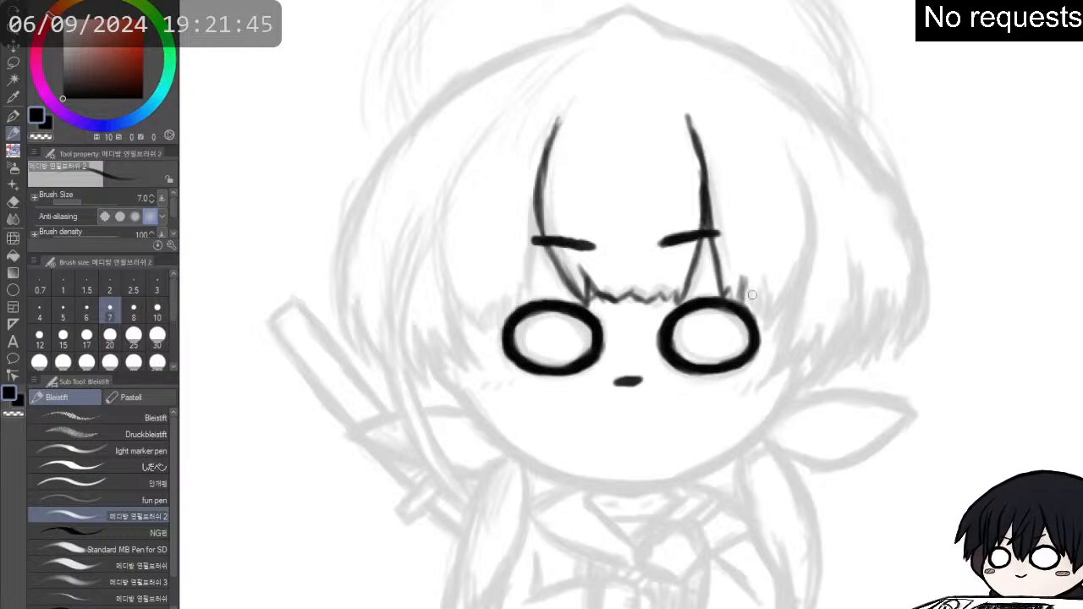
pyautogui.moveTo(759, 286)
pyautogui.mouseDown()
pyautogui.moveTo(755, 305)
pyautogui.moveTo(768, 310)
pyautogui.moveTo(761, 341)
pyautogui.moveTo(804, 279)
pyautogui.moveTo(803, 244)
pyautogui.mouseUp()
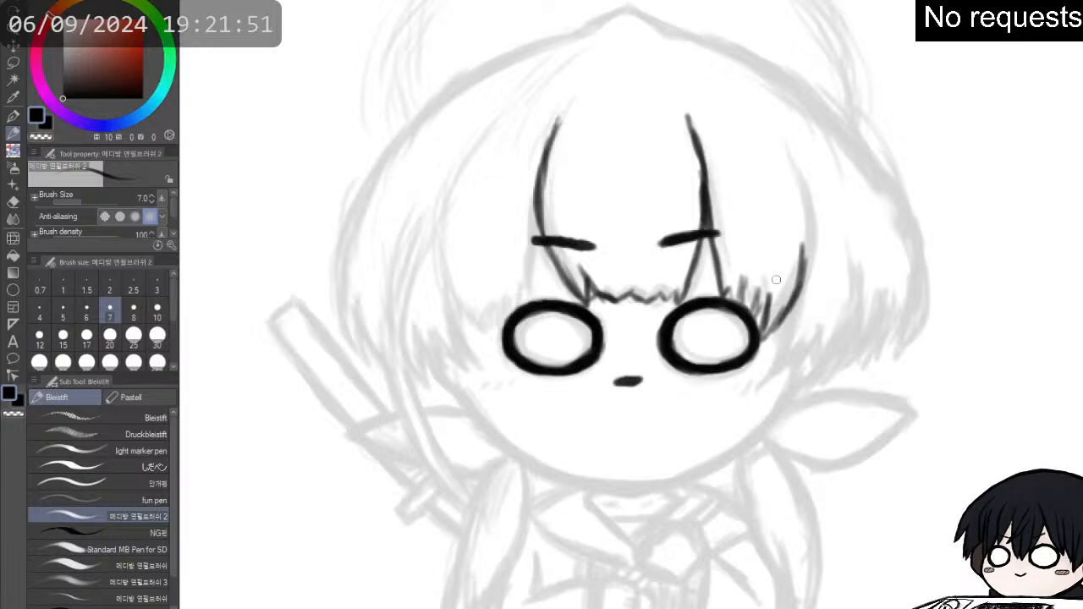
pyautogui.moveTo(791, 289); pyautogui.dragTo(810, 185)
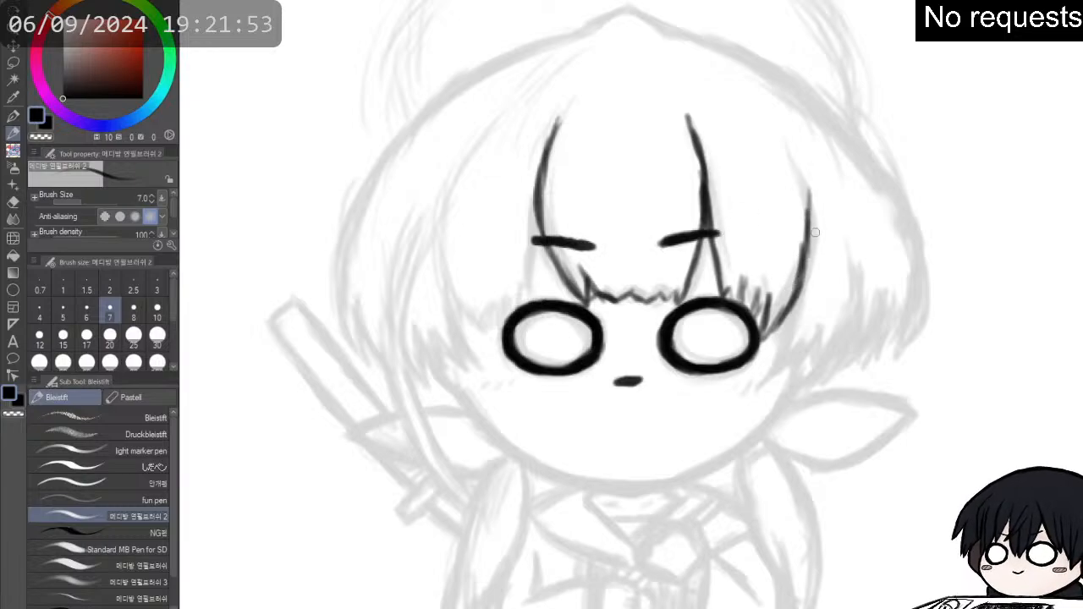
pyautogui.moveTo(806, 228)
pyautogui.mouseDown()
pyautogui.moveTo(799, 182)
pyautogui.moveTo(807, 245)
pyautogui.mouseUp()
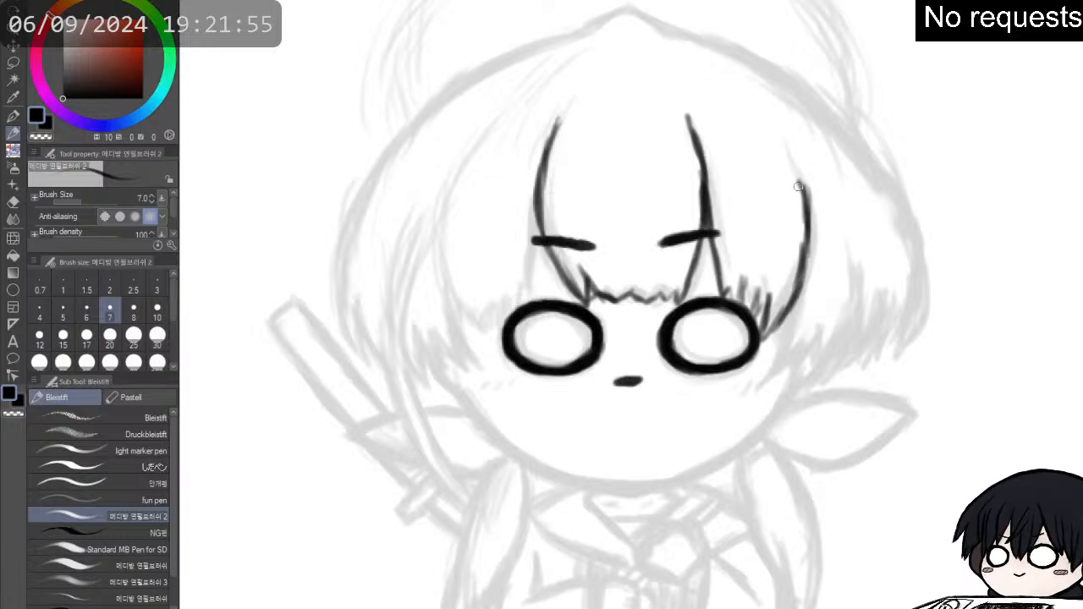
pyautogui.moveTo(800, 182)
pyautogui.mouseDown()
pyautogui.moveTo(807, 249)
pyautogui.moveTo(789, 314)
pyautogui.mouseUp()
pyautogui.moveTo(804, 273); pyautogui.dragTo(777, 345)
# - Ink the side lock beside the right eye with jagged tips and a curved outer edge, plus the cheek line below it
pyautogui.moveTo(801, 307)
pyautogui.mouseDown()
pyautogui.moveTo(798, 340)
pyautogui.moveTo(784, 364)
pyautogui.moveTo(803, 353)
pyautogui.moveTo(823, 307)
pyautogui.moveTo(805, 356)
pyautogui.mouseUp()
pyautogui.moveTo(817, 333); pyautogui.dragTo(815, 355)
pyautogui.moveTo(855, 315)
pyautogui.mouseDown()
pyautogui.moveTo(820, 355)
pyautogui.moveTo(827, 347)
pyautogui.mouseUp()
pyautogui.moveTo(854, 277)
pyautogui.mouseDown()
pyautogui.moveTo(847, 326)
pyautogui.moveTo(848, 314)
pyautogui.mouseUp()
pyautogui.moveTo(857, 255)
pyautogui.mouseDown()
pyautogui.moveTo(852, 314)
pyautogui.moveTo(852, 283)
pyautogui.mouseUp()
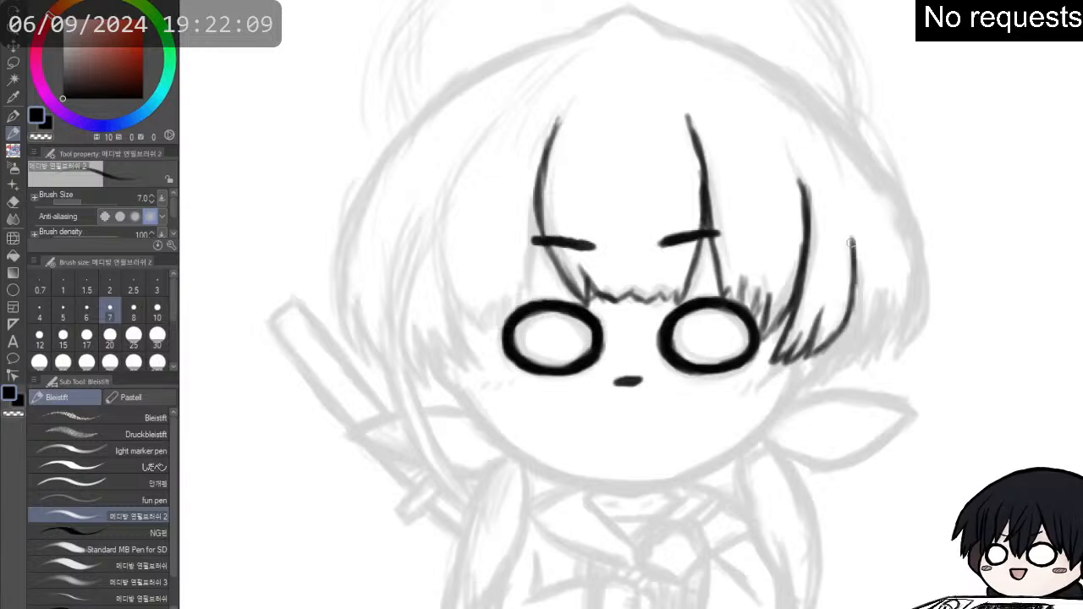
pyautogui.moveTo(853, 228); pyautogui.dragTo(848, 262)
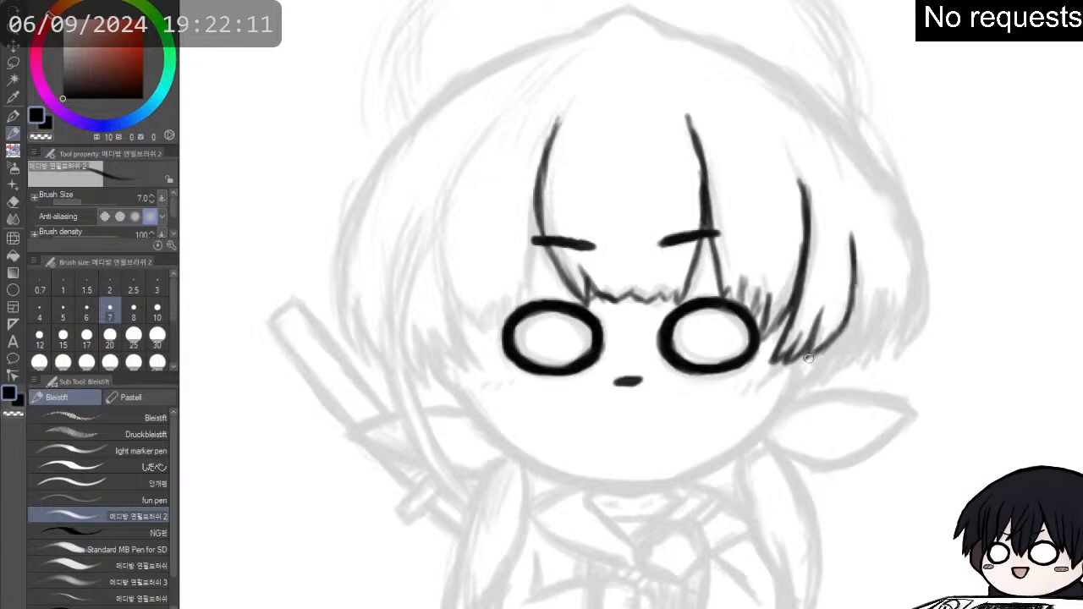
pyautogui.moveTo(827, 350); pyautogui.dragTo(747, 438)
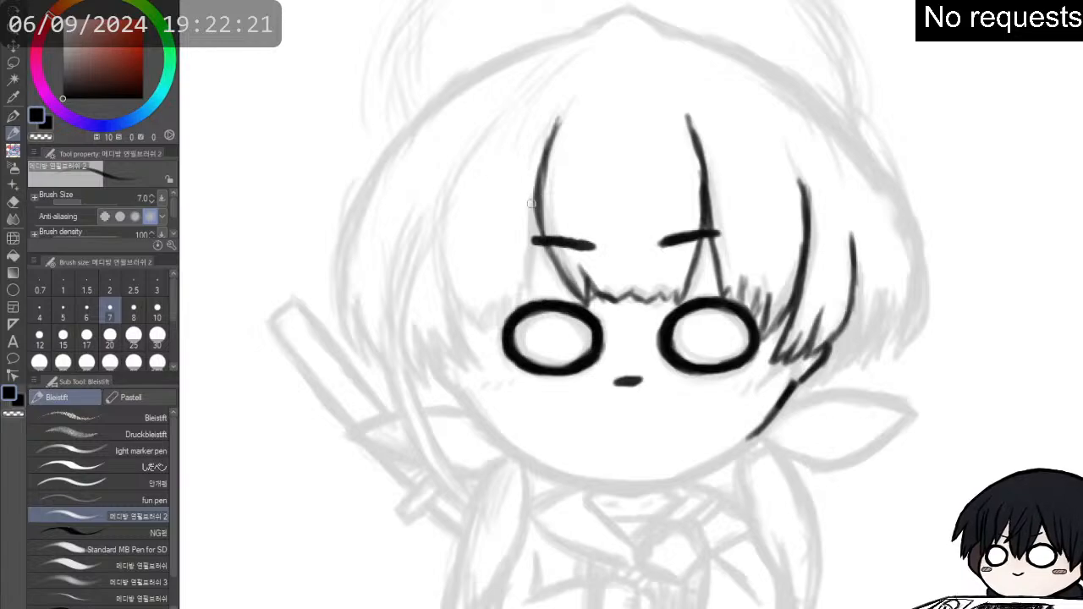
# - Ink the bangs above the left eye with a strand beside the central lock, a curved outer edge and short pointed tips
pyautogui.moveTo(535, 202); pyautogui.dragTo(527, 263)
pyautogui.moveTo(534, 222); pyautogui.dragTo(525, 293)
pyautogui.moveTo(531, 244); pyautogui.dragTo(528, 301)
pyautogui.moveTo(534, 264); pyautogui.dragTo(525, 306)
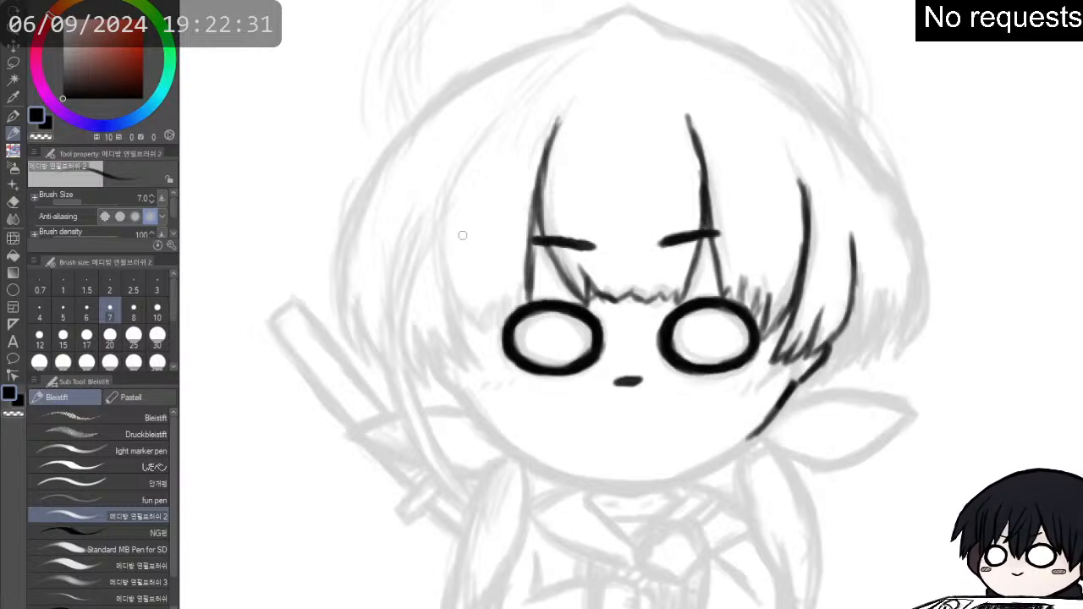
pyautogui.moveTo(458, 231)
pyautogui.mouseDown()
pyautogui.moveTo(463, 284)
pyautogui.moveTo(458, 243)
pyautogui.moveTo(503, 337)
pyautogui.mouseUp()
pyautogui.moveTo(494, 287); pyautogui.dragTo(503, 324)
pyautogui.moveTo(494, 287)
pyautogui.mouseDown()
pyautogui.moveTo(497, 309)
pyautogui.moveTo(541, 215)
pyautogui.mouseUp()
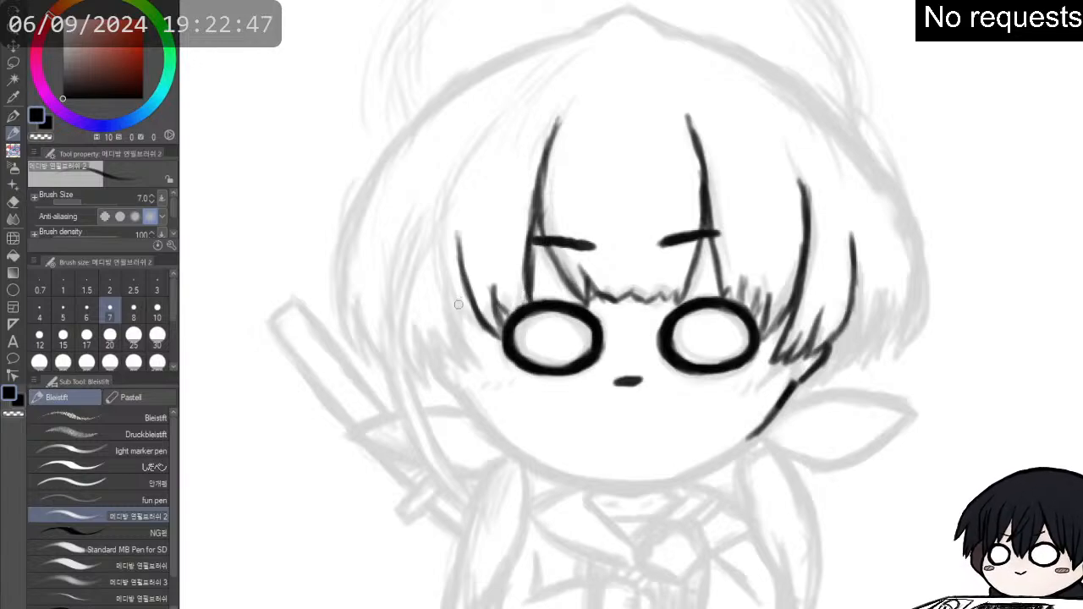
# - Thicken the outer curve of the left bangs and ink the jagged tips of the side lock next to it
pyautogui.moveTo(457, 256); pyautogui.dragTo(461, 298)
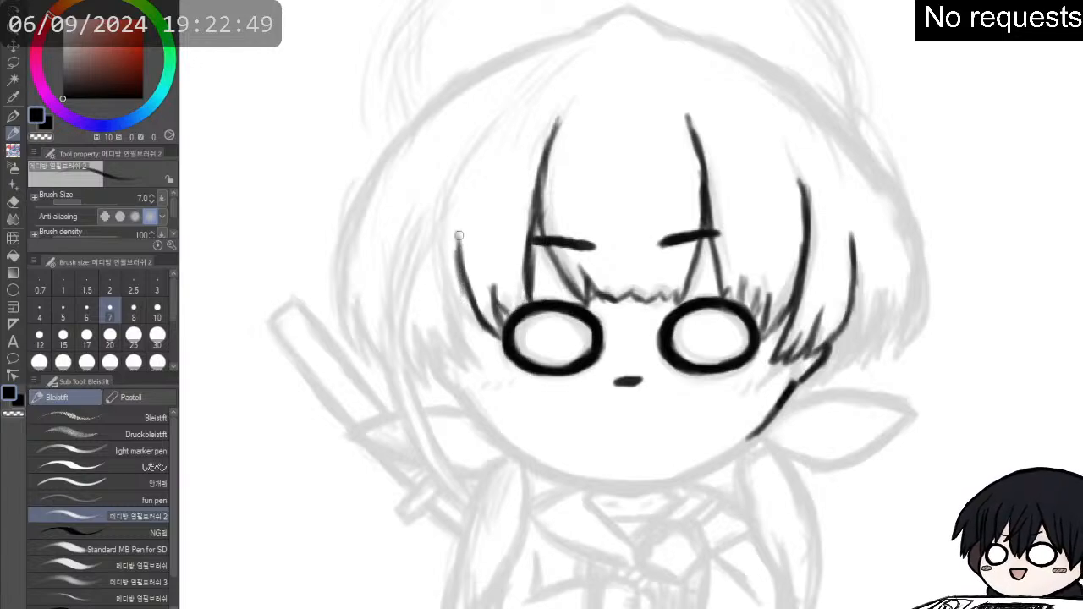
pyautogui.moveTo(459, 235); pyautogui.dragTo(463, 306)
pyautogui.moveTo(454, 245); pyautogui.dragTo(466, 330)
pyautogui.moveTo(457, 264); pyautogui.dragTo(482, 355)
pyautogui.moveTo(459, 296)
pyautogui.mouseDown()
pyautogui.moveTo(484, 359)
pyautogui.moveTo(497, 364)
pyautogui.mouseUp()
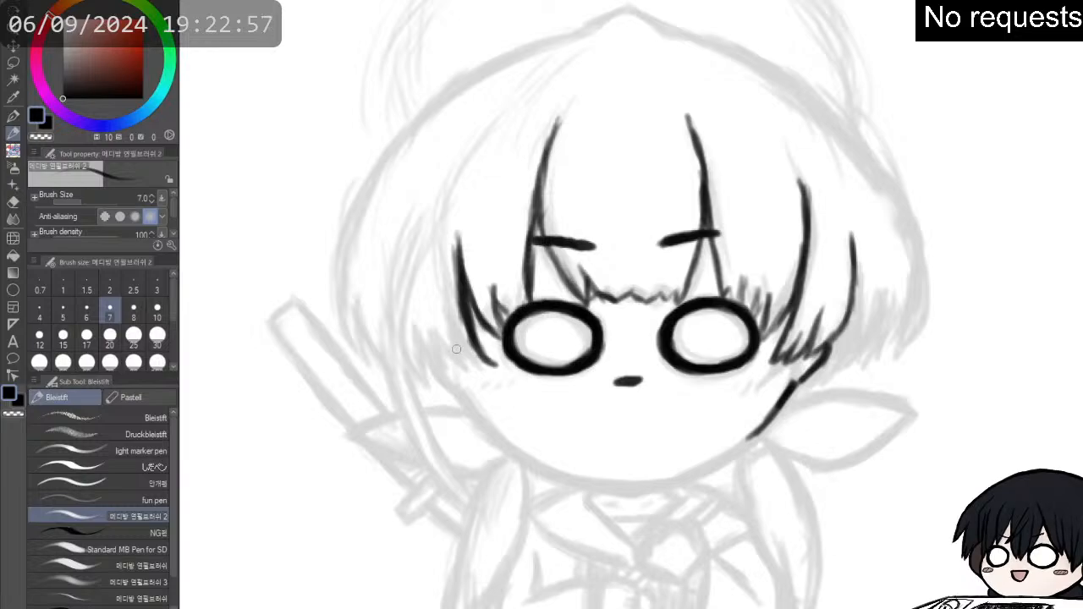
pyautogui.moveTo(449, 333); pyautogui.dragTo(487, 364)
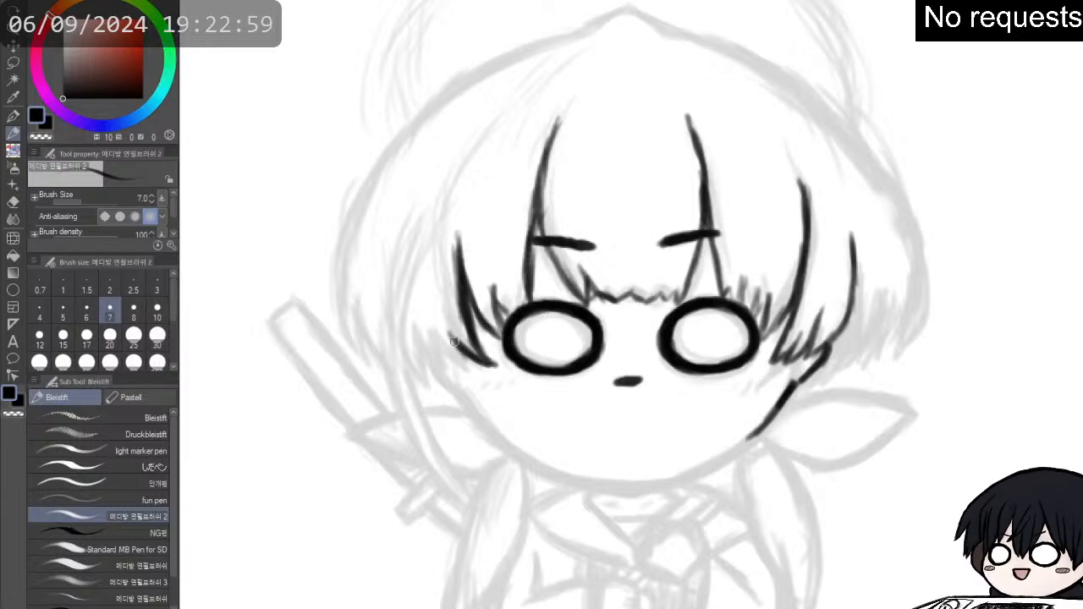
pyautogui.moveTo(446, 333); pyautogui.dragTo(472, 367)
pyautogui.moveTo(430, 332)
pyautogui.mouseDown()
pyautogui.moveTo(446, 365)
pyautogui.moveTo(415, 326)
pyautogui.moveTo(417, 359)
pyautogui.mouseUp()
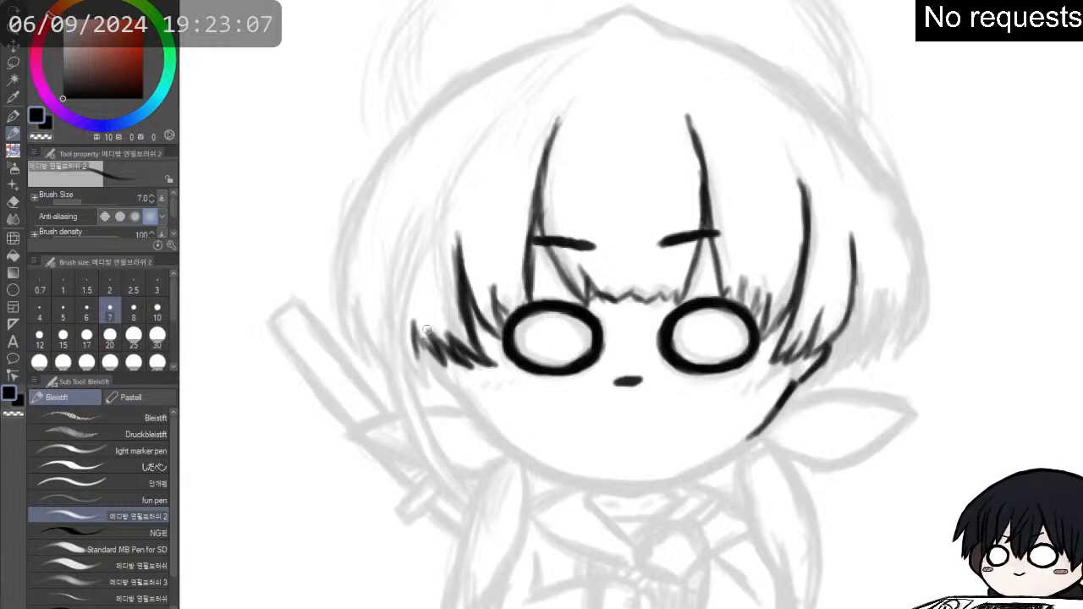
# - Ink the outer edge of the left side lock as a thick curve from its tips up toward the crown
pyautogui.moveTo(425, 237)
pyautogui.mouseDown()
pyautogui.moveTo(412, 276)
pyautogui.moveTo(407, 328)
pyautogui.mouseUp()
pyautogui.moveTo(412, 272); pyautogui.dragTo(412, 339)
pyautogui.moveTo(411, 300); pyautogui.dragTo(408, 349)
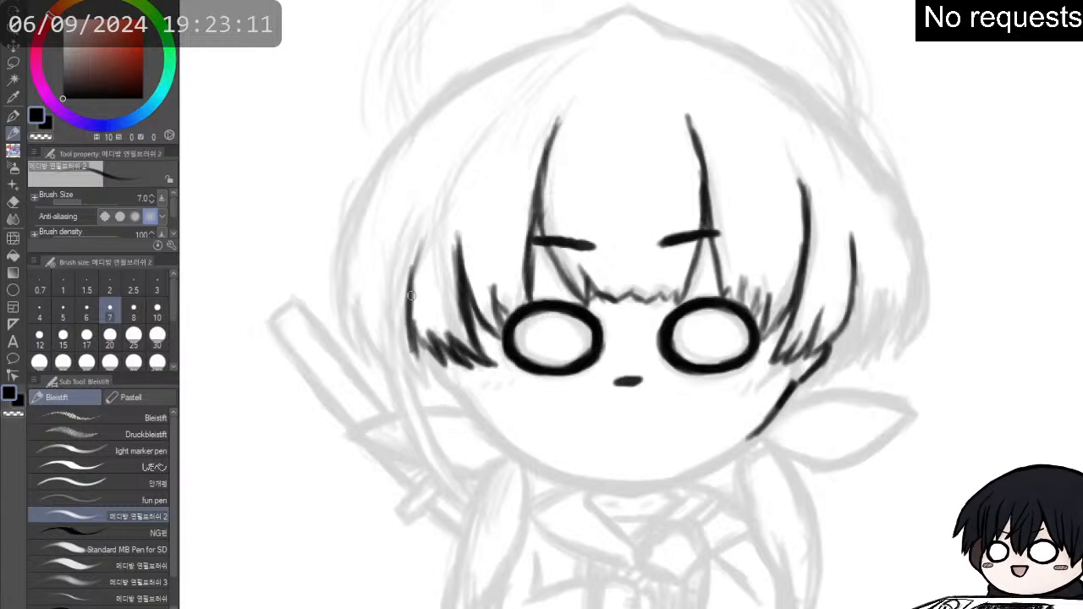
pyautogui.moveTo(423, 237)
pyautogui.mouseDown()
pyautogui.moveTo(410, 306)
pyautogui.moveTo(408, 291)
pyautogui.mouseUp()
pyautogui.moveTo(440, 210); pyautogui.dragTo(415, 264)
pyautogui.moveTo(448, 196)
pyautogui.mouseDown()
pyautogui.moveTo(421, 247)
pyautogui.moveTo(443, 206)
pyautogui.moveTo(398, 264)
pyautogui.mouseUp()
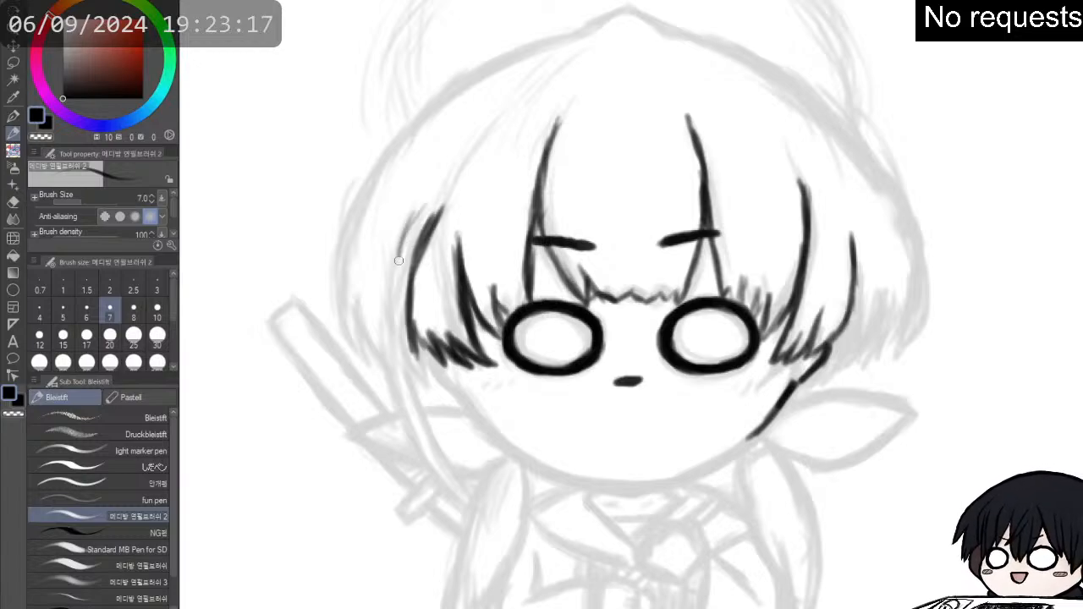
# - Ink the long thin strand beside the left side lock, running its inner edge past the cheek to the shoulder
pyautogui.moveTo(422, 210); pyautogui.dragTo(396, 294)
pyautogui.moveTo(415, 229); pyautogui.dragTo(403, 342)
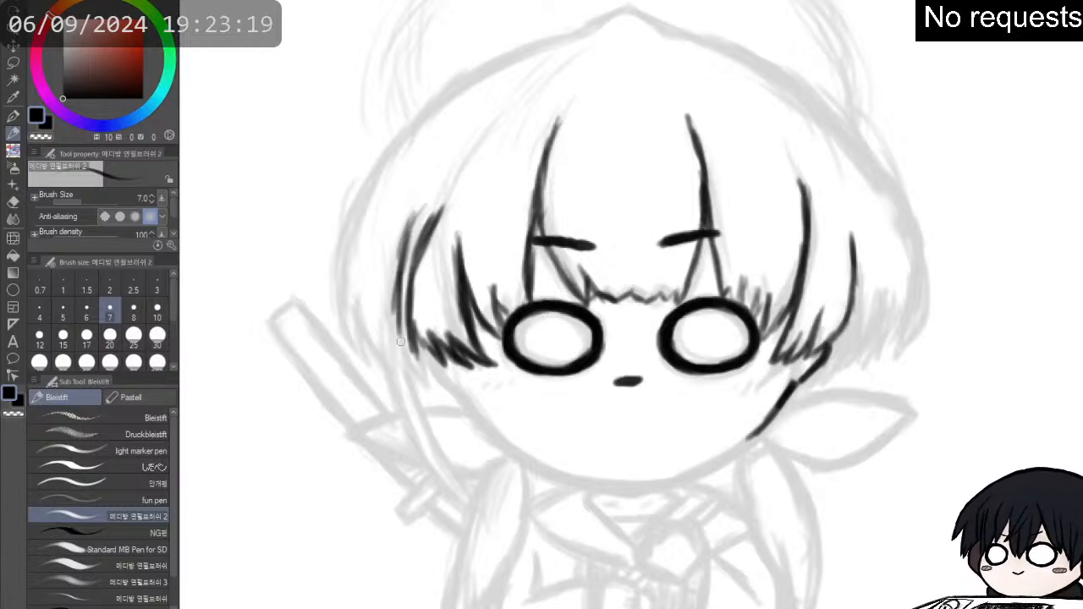
pyautogui.moveTo(398, 288); pyautogui.dragTo(405, 372)
pyautogui.moveTo(398, 326)
pyautogui.mouseDown()
pyautogui.moveTo(412, 402)
pyautogui.moveTo(423, 381)
pyautogui.moveTo(428, 391)
pyautogui.mouseUp()
pyautogui.moveTo(408, 345); pyautogui.dragTo(431, 415)
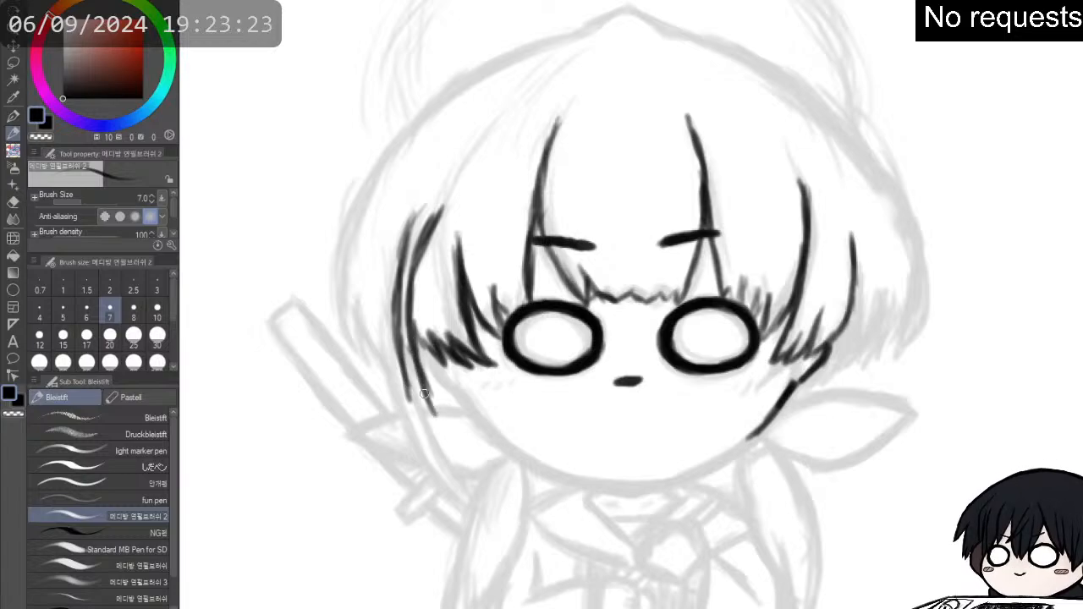
pyautogui.moveTo(416, 369); pyautogui.dragTo(445, 438)
pyautogui.moveTo(423, 387); pyautogui.dragTo(467, 480)
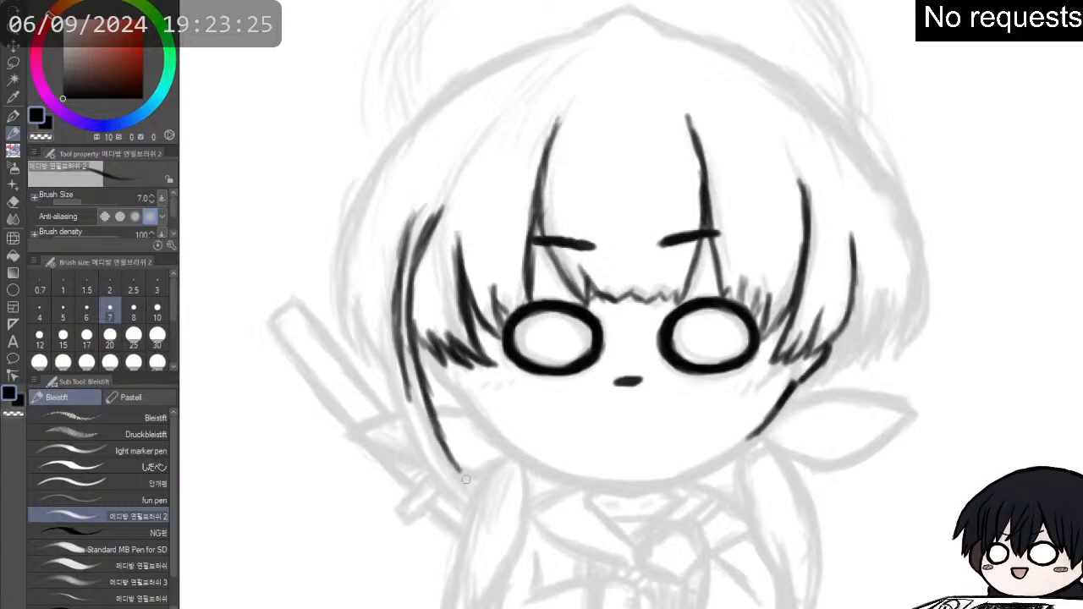
pyautogui.moveTo(437, 433); pyautogui.dragTo(480, 492)
# - Ink the outer edge of the long thin strand down to its pointed end and thicken its upper part
pyautogui.moveTo(411, 363); pyautogui.dragTo(417, 423)
pyautogui.moveTo(404, 386); pyautogui.dragTo(443, 461)
pyautogui.moveTo(418, 418); pyautogui.dragTo(463, 483)
pyautogui.moveTo(428, 449)
pyautogui.mouseDown()
pyautogui.moveTo(487, 502)
pyautogui.moveTo(418, 380)
pyautogui.moveTo(414, 335)
pyautogui.moveTo(395, 368)
pyautogui.mouseUp()
pyautogui.moveTo(394, 322); pyautogui.dragTo(405, 410)
pyautogui.moveTo(401, 359); pyautogui.dragTo(422, 430)
pyautogui.moveTo(405, 386); pyautogui.dragTo(436, 449)
pyautogui.moveTo(401, 329); pyautogui.dragTo(408, 394)
pyautogui.moveTo(398, 303); pyautogui.dragTo(402, 346)
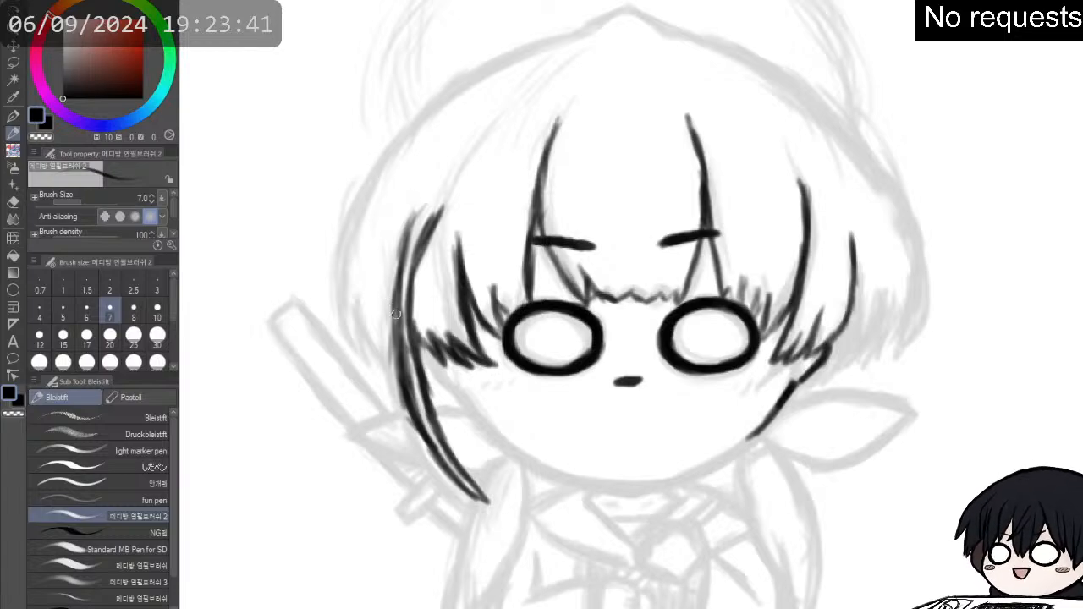
pyautogui.moveTo(397, 354)
pyautogui.mouseDown()
pyautogui.moveTo(400, 259)
pyautogui.moveTo(427, 209)
pyautogui.mouseUp()
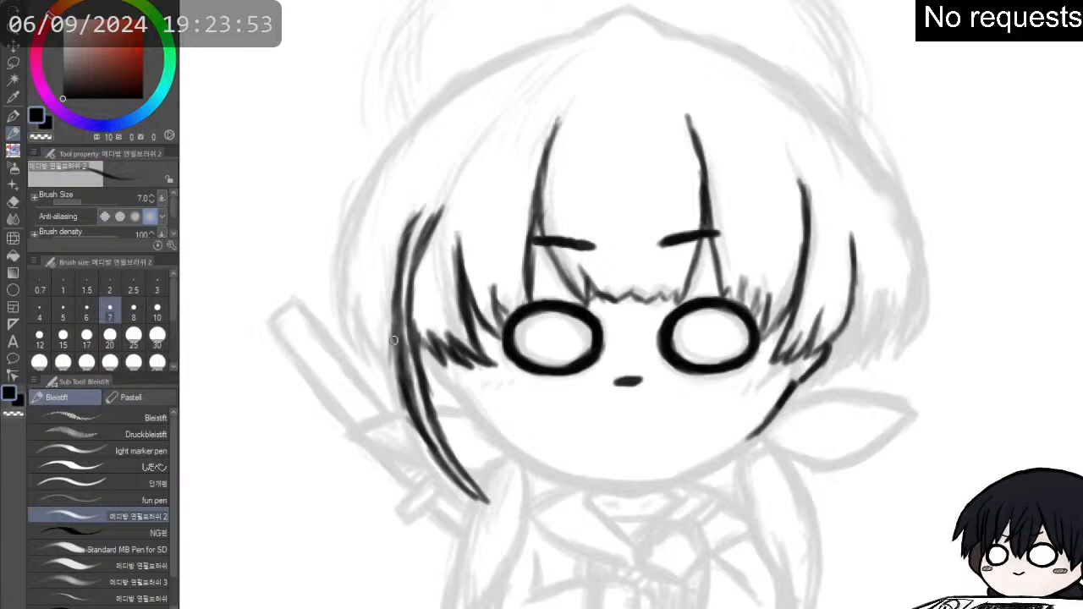
# - Ink the jagged tips of the outermost hair section on the left, behind the long strand
pyautogui.moveTo(398, 327)
pyautogui.mouseDown()
pyautogui.moveTo(383, 374)
pyautogui.moveTo(371, 346)
pyautogui.mouseUp()
pyautogui.moveTo(372, 308); pyautogui.dragTo(369, 350)
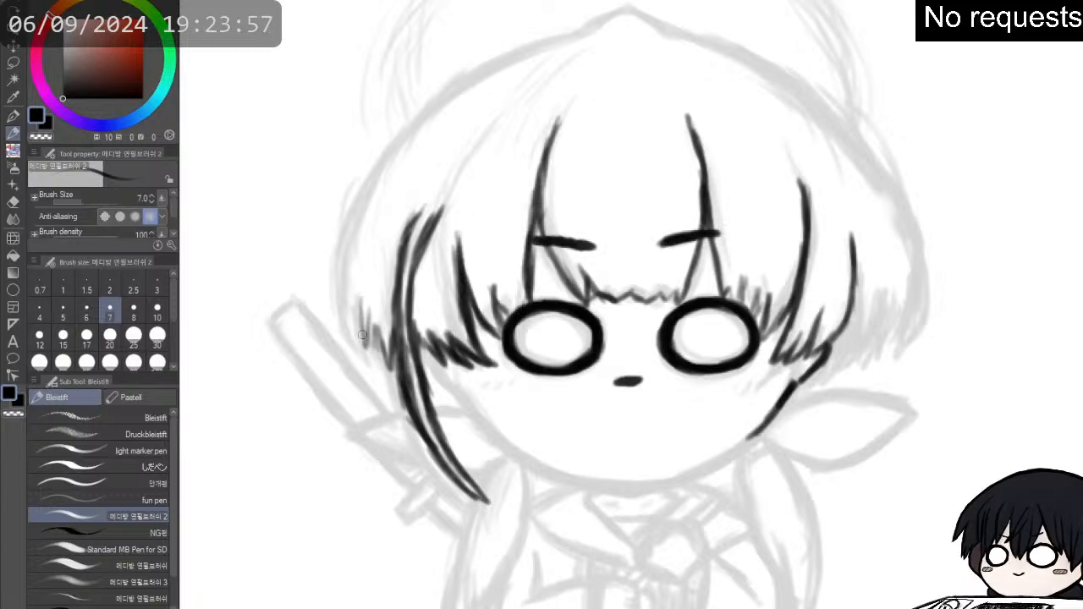
pyautogui.moveTo(357, 290); pyautogui.dragTo(372, 361)
pyautogui.moveTo(352, 316); pyautogui.dragTo(371, 366)
pyautogui.moveTo(346, 267)
pyautogui.mouseDown()
pyautogui.moveTo(349, 344)
pyautogui.moveTo(369, 364)
pyautogui.mouseUp()
pyautogui.moveTo(338, 288); pyautogui.dragTo(351, 346)
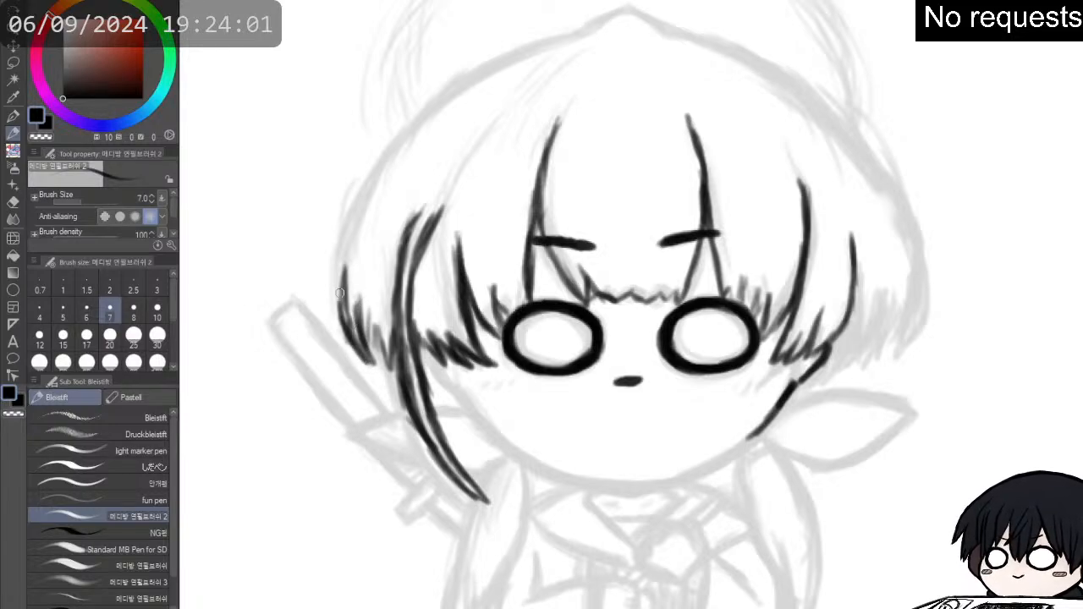
# - Ink the left outer contour of the hair as a thick curve rising from the jagged tips toward the crown
pyautogui.moveTo(337, 267); pyautogui.dragTo(343, 313)
pyautogui.moveTo(347, 247); pyautogui.dragTo(340, 313)
pyautogui.moveTo(357, 220); pyautogui.dragTo(340, 288)
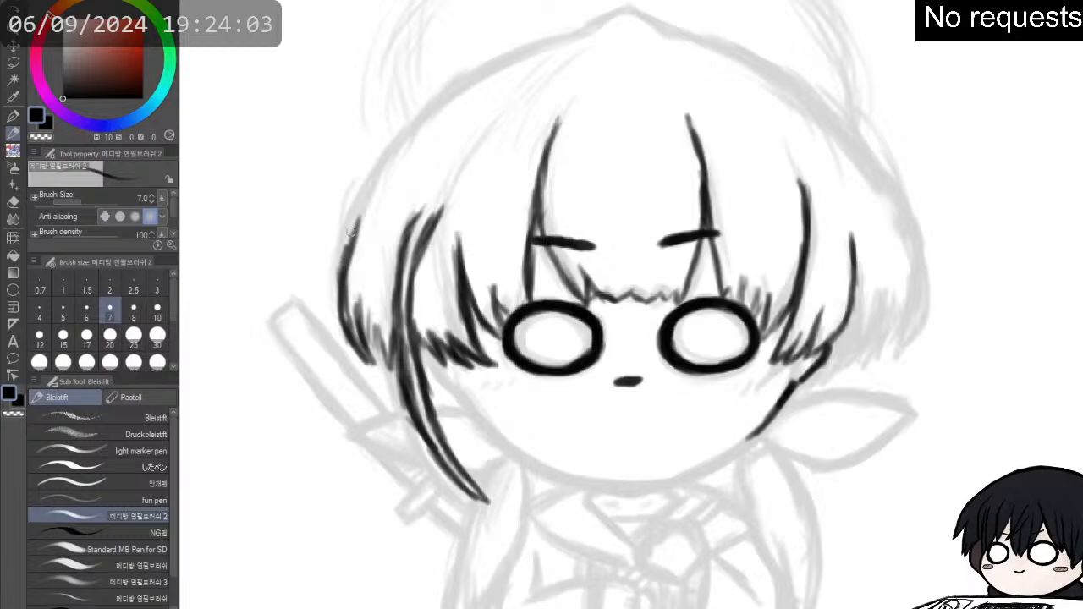
pyautogui.moveTo(366, 189)
pyautogui.mouseDown()
pyautogui.moveTo(340, 259)
pyautogui.moveTo(352, 228)
pyautogui.mouseUp()
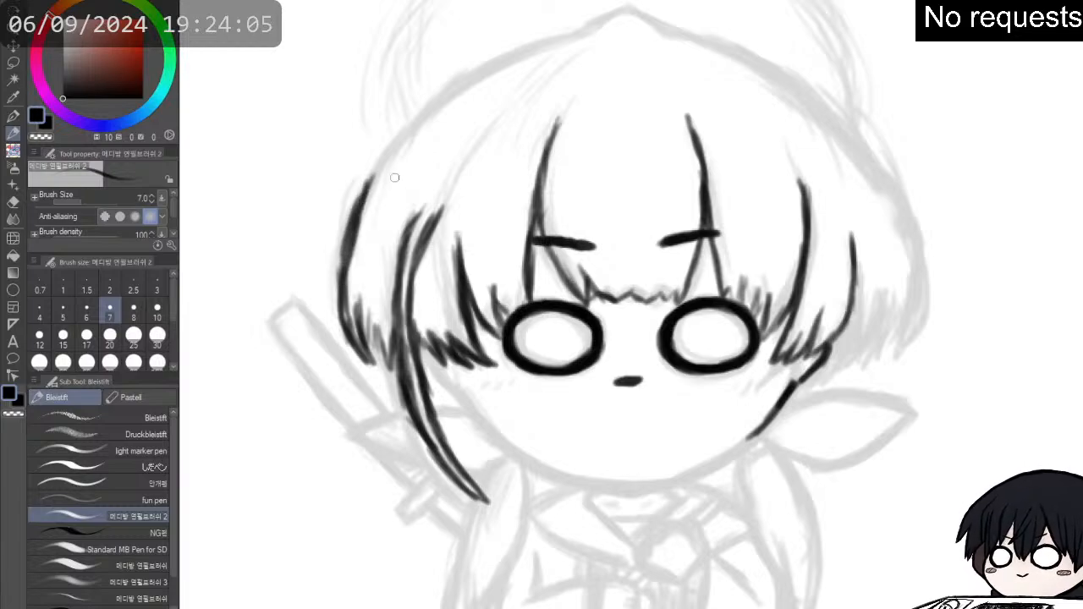
pyautogui.moveTo(396, 141); pyautogui.dragTo(359, 200)
pyautogui.moveTo(429, 107)
pyautogui.mouseDown()
pyautogui.moveTo(366, 186)
pyautogui.moveTo(386, 158)
pyautogui.mouseUp()
pyautogui.moveTo(435, 103); pyautogui.dragTo(368, 180)
pyautogui.moveTo(404, 129); pyautogui.dragTo(362, 188)
# - Continue the left hair contour over the crown to its peak and add short strand strokes beneath it
pyautogui.moveTo(445, 93)
pyautogui.mouseDown()
pyautogui.moveTo(384, 145)
pyautogui.moveTo(476, 73)
pyautogui.mouseUp()
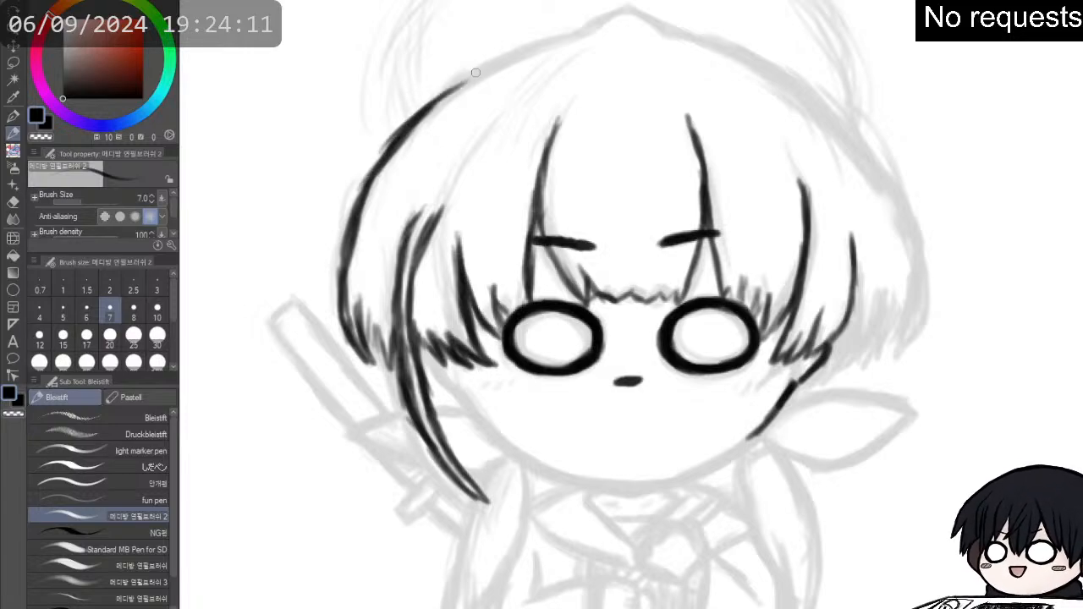
pyautogui.moveTo(421, 118); pyautogui.dragTo(476, 68)
pyautogui.moveTo(439, 102); pyautogui.dragTo(526, 52)
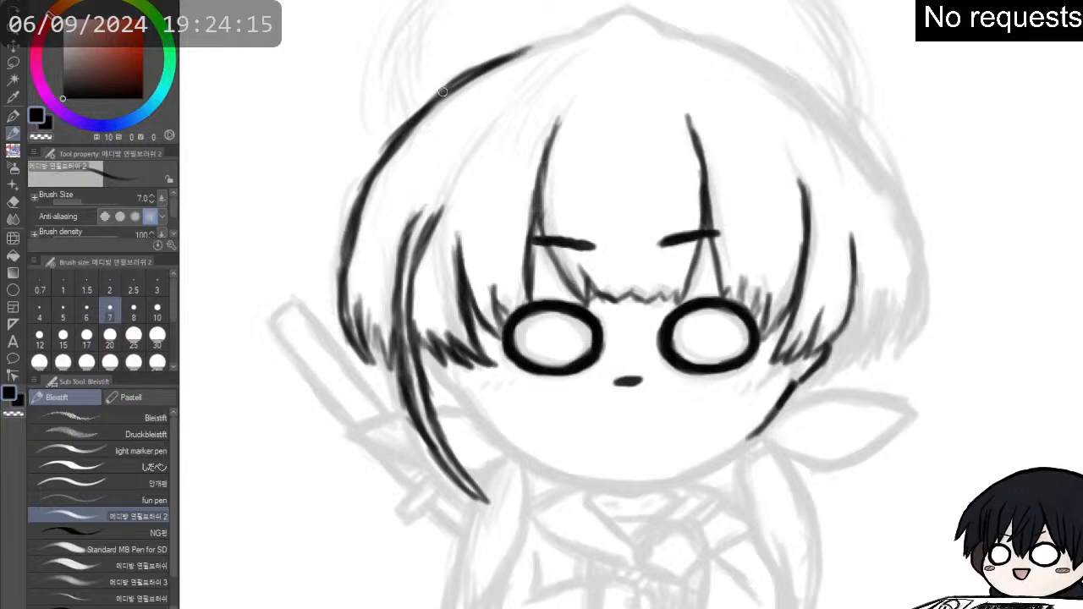
pyautogui.moveTo(442, 92); pyautogui.dragTo(565, 37)
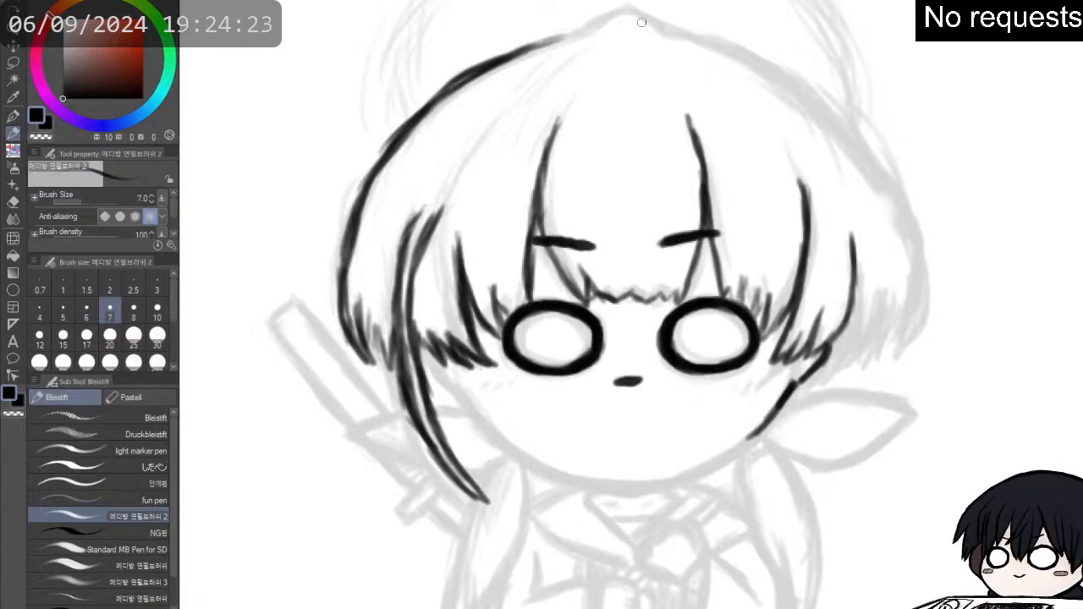
pyautogui.moveTo(625, 13)
pyautogui.mouseDown()
pyautogui.moveTo(541, 64)
pyautogui.moveTo(552, 45)
pyautogui.moveTo(561, 43)
pyautogui.moveTo(517, 82)
pyautogui.mouseUp()
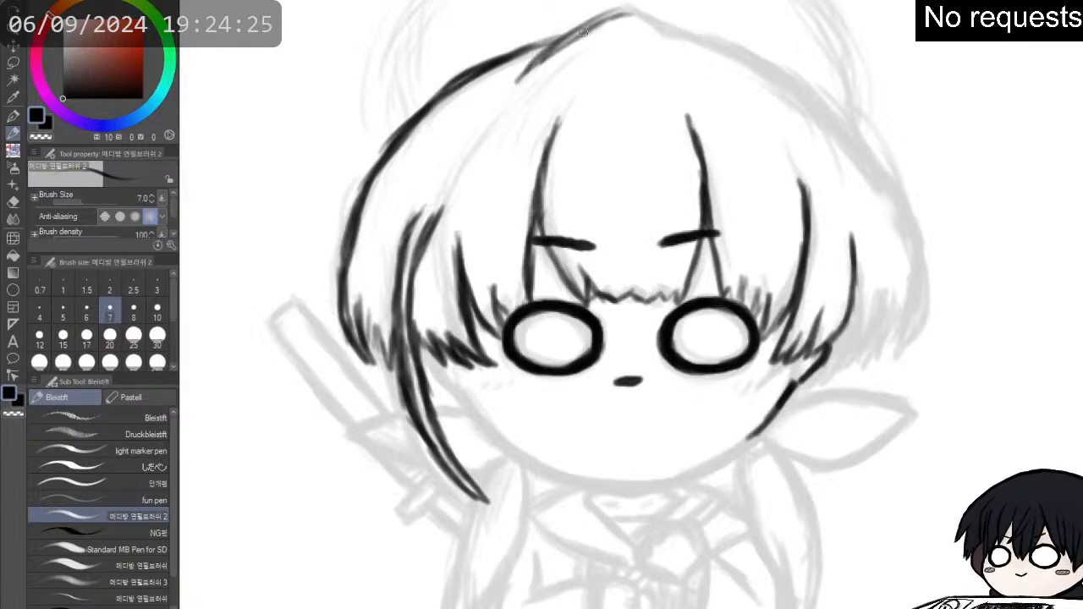
pyautogui.moveTo(550, 41)
pyautogui.mouseDown()
pyautogui.moveTo(618, 16)
pyautogui.moveTo(521, 76)
pyautogui.moveTo(574, 65)
pyautogui.mouseUp()
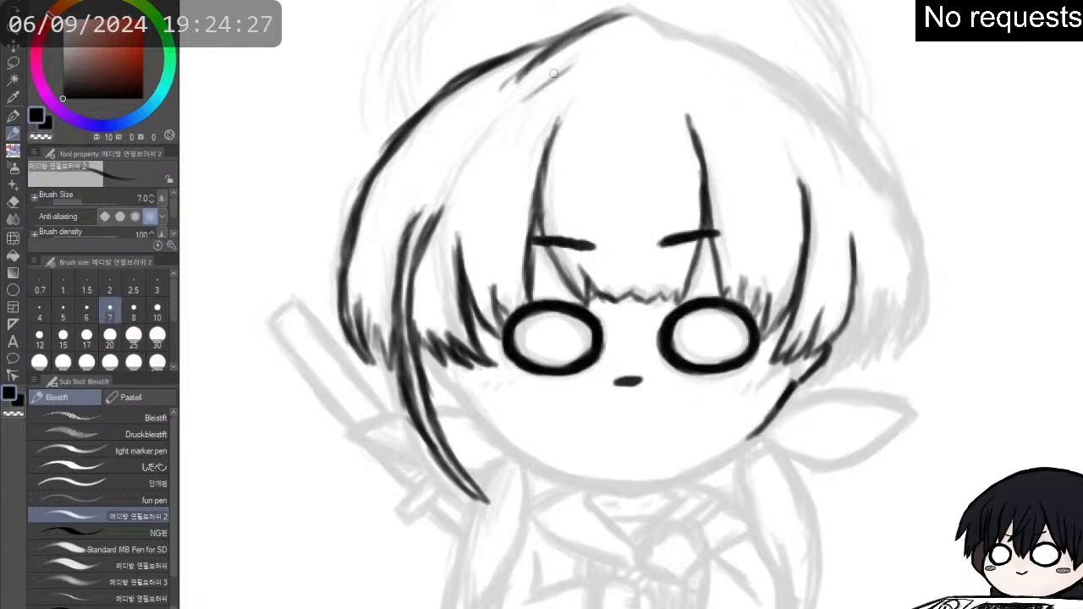
# - Ink the long inner strand line down toward the left side lock and start the contour down the crown's right slope
pyautogui.moveTo(495, 104); pyautogui.dragTo(452, 163)
pyautogui.moveTo(522, 81); pyautogui.dragTo(446, 172)
pyautogui.moveTo(488, 108); pyautogui.dragTo(439, 174)
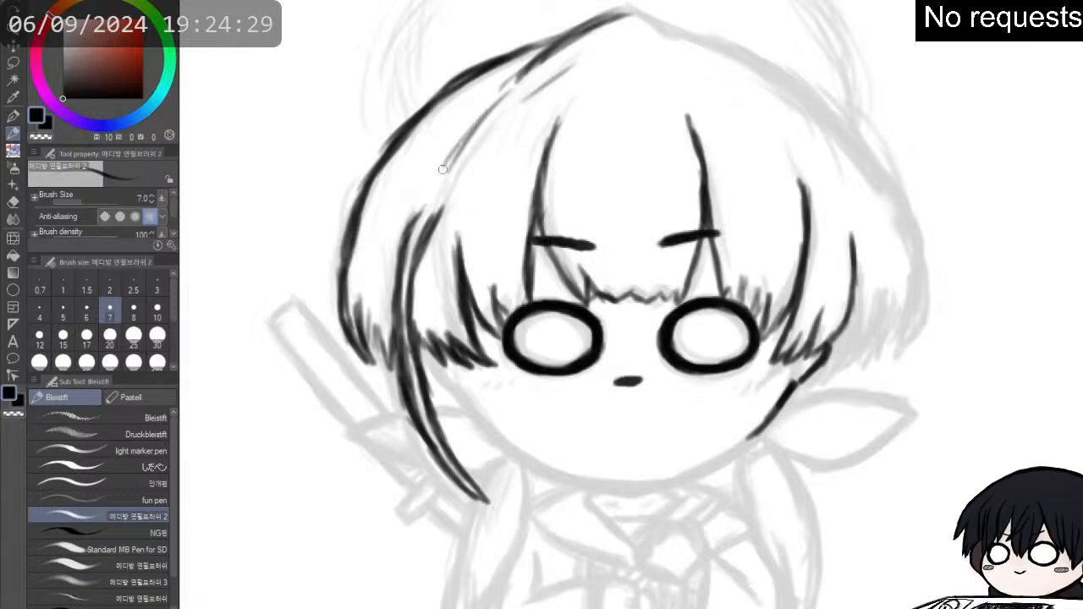
pyautogui.moveTo(470, 132); pyautogui.dragTo(428, 196)
pyautogui.moveTo(633, 9); pyautogui.dragTo(762, 63)
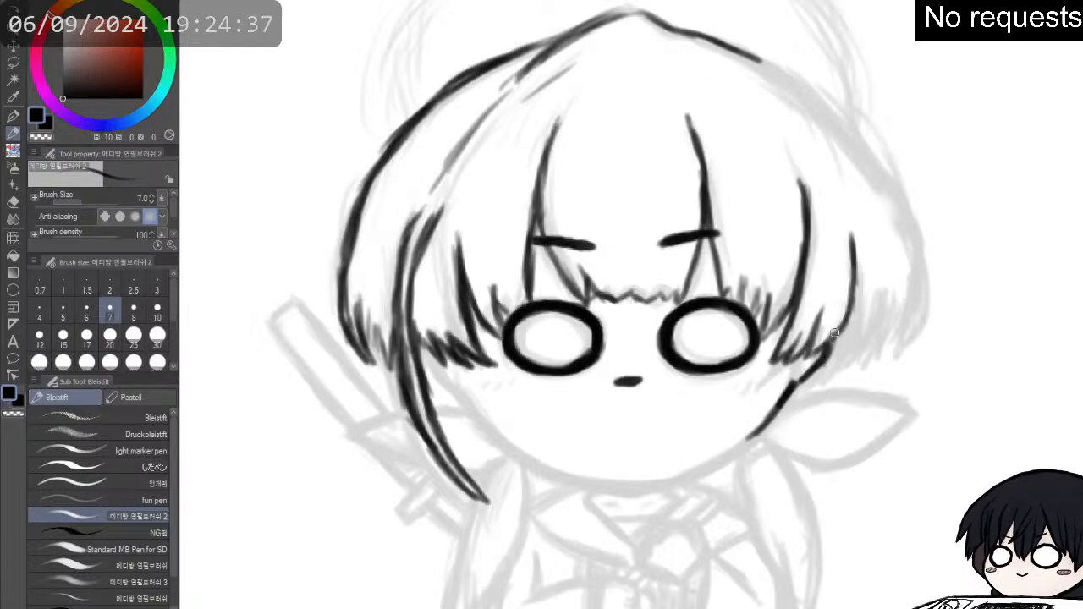
# - Ink the jagged tips of the outer hair section on the right and touch up the crown's peak and right slope
pyautogui.moveTo(829, 351)
pyautogui.mouseDown()
pyautogui.moveTo(859, 328)
pyautogui.moveTo(849, 350)
pyautogui.moveTo(862, 325)
pyautogui.moveTo(855, 347)
pyautogui.moveTo(893, 305)
pyautogui.moveTo(884, 335)
pyautogui.moveTo(912, 287)
pyautogui.moveTo(904, 342)
pyautogui.moveTo(924, 284)
pyautogui.moveTo(914, 237)
pyautogui.mouseUp()
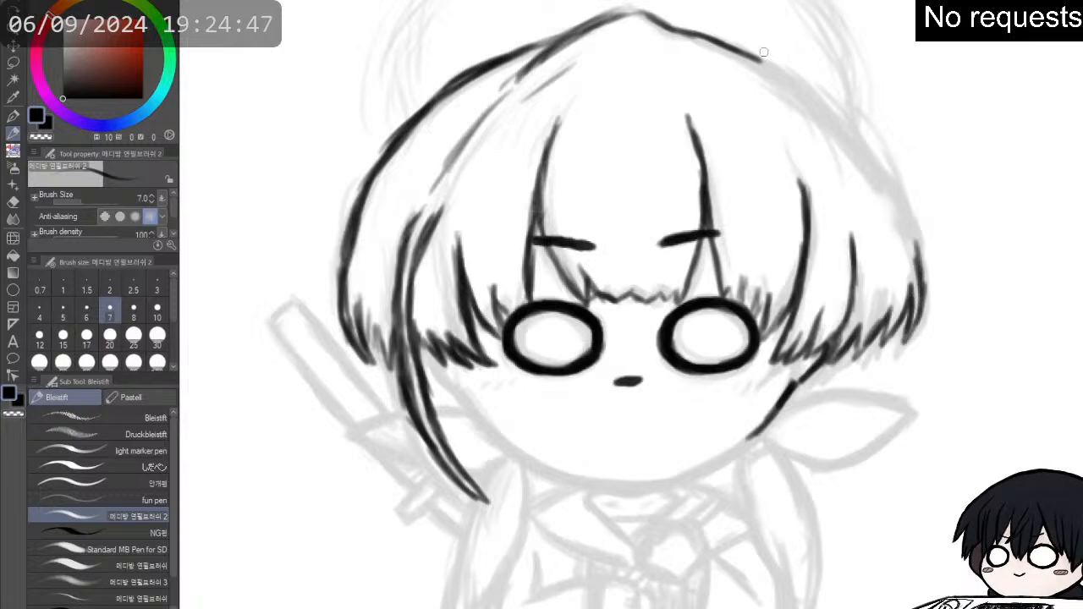
pyautogui.moveTo(748, 55); pyautogui.dragTo(772, 64)
pyautogui.moveTo(626, 12)
pyautogui.mouseDown()
pyautogui.moveTo(586, 30)
pyautogui.moveTo(640, 8)
pyautogui.moveTo(667, 22)
pyautogui.mouseUp()
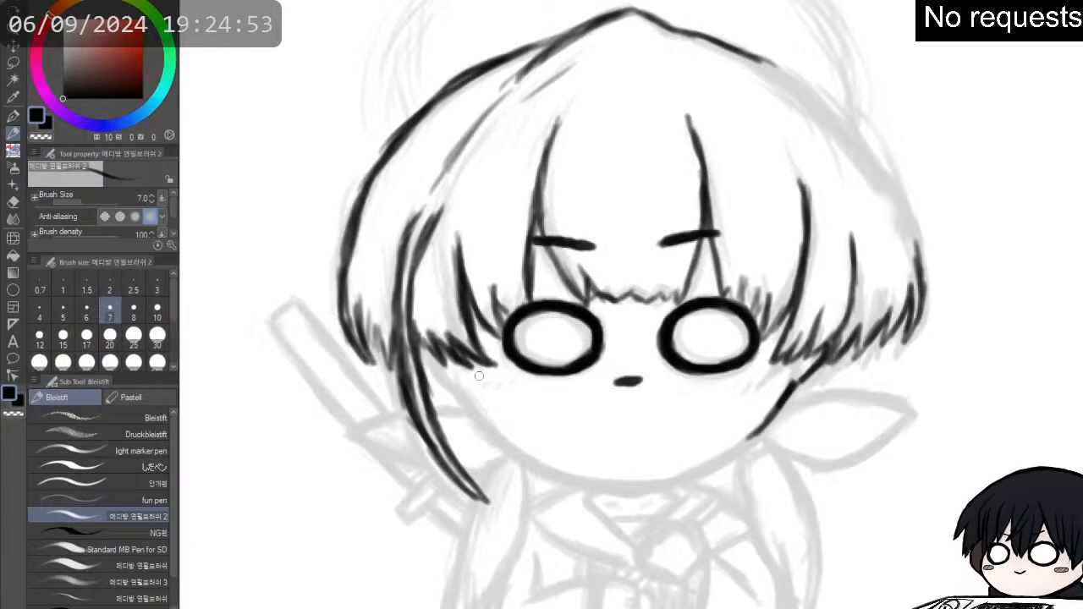
# - Ink the face outline as a thick curve from the left cheek to the right cheek, leaving a gap at the neck
pyautogui.moveTo(435, 364)
pyautogui.mouseDown()
pyautogui.moveTo(489, 429)
pyautogui.moveTo(462, 403)
pyautogui.mouseUp()
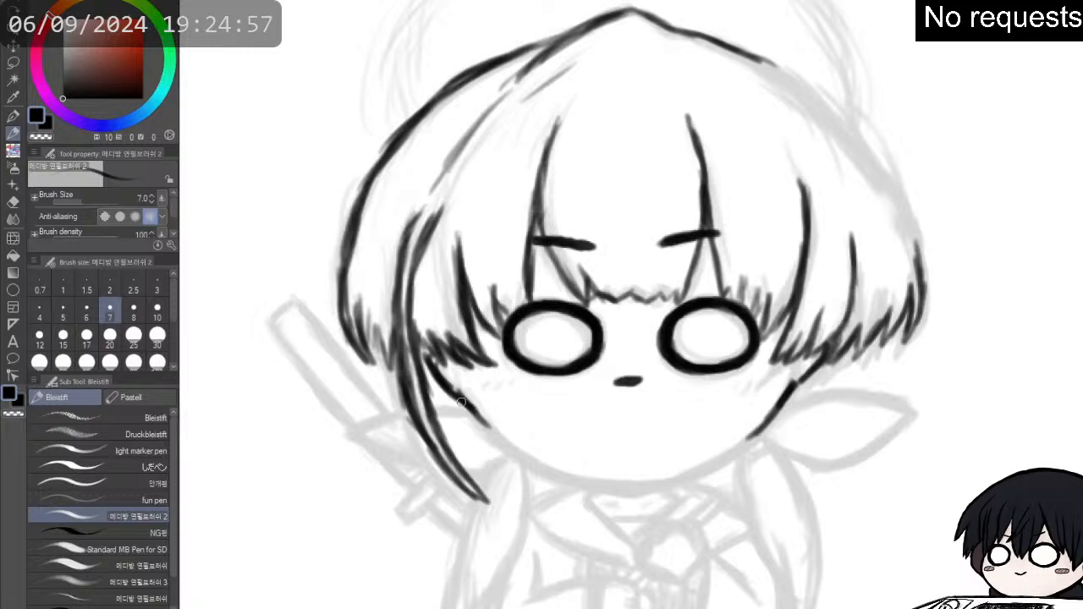
pyautogui.moveTo(426, 351)
pyautogui.mouseDown()
pyautogui.moveTo(518, 451)
pyautogui.moveTo(484, 427)
pyautogui.moveTo(529, 457)
pyautogui.moveTo(491, 436)
pyautogui.moveTo(532, 461)
pyautogui.moveTo(491, 439)
pyautogui.moveTo(534, 464)
pyautogui.moveTo(487, 436)
pyautogui.moveTo(554, 471)
pyautogui.moveTo(467, 413)
pyautogui.moveTo(551, 465)
pyautogui.moveTo(507, 447)
pyautogui.moveTo(573, 474)
pyautogui.moveTo(531, 462)
pyautogui.moveTo(627, 495)
pyautogui.moveTo(688, 478)
pyautogui.mouseUp()
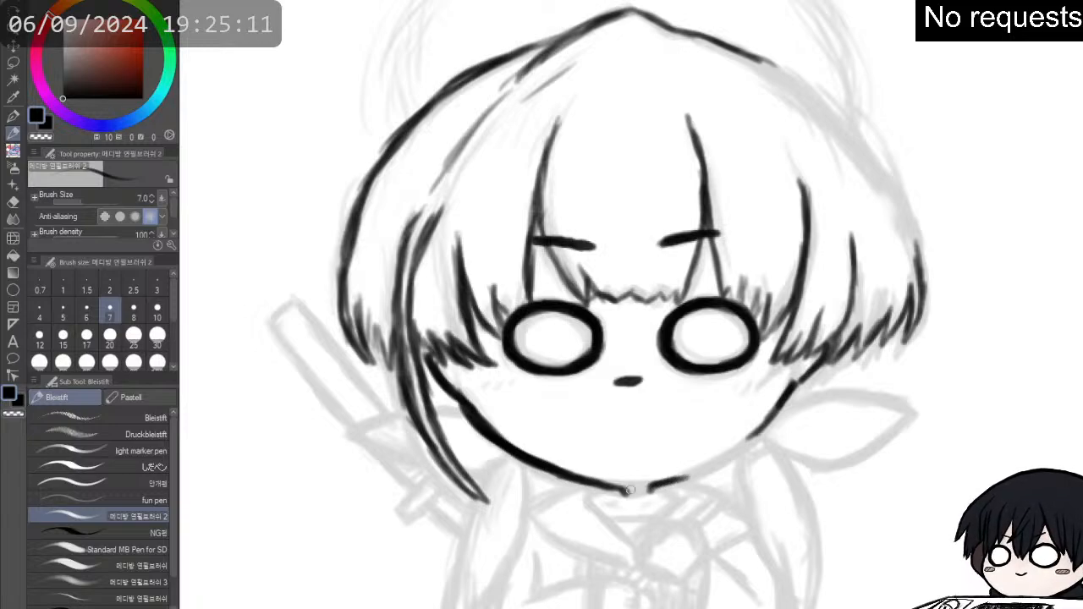
pyautogui.moveTo(592, 481)
pyautogui.mouseDown()
pyautogui.moveTo(670, 493)
pyautogui.moveTo(596, 486)
pyautogui.mouseUp()
pyautogui.moveTo(674, 481)
pyautogui.mouseDown()
pyautogui.moveTo(595, 494)
pyautogui.moveTo(689, 482)
pyautogui.moveTo(659, 484)
pyautogui.moveTo(721, 458)
pyautogui.moveTo(675, 477)
pyautogui.moveTo(722, 461)
pyautogui.mouseUp()
pyautogui.moveTo(700, 469)
pyautogui.mouseDown()
pyautogui.moveTo(752, 442)
pyautogui.moveTo(737, 446)
pyautogui.moveTo(794, 384)
pyautogui.moveTo(749, 431)
pyautogui.mouseUp()
pyautogui.moveTo(780, 399); pyautogui.dragTo(726, 460)
pyautogui.moveTo(769, 421)
pyautogui.mouseDown()
pyautogui.moveTo(676, 486)
pyautogui.moveTo(745, 446)
pyautogui.moveTo(796, 381)
pyautogui.mouseUp()
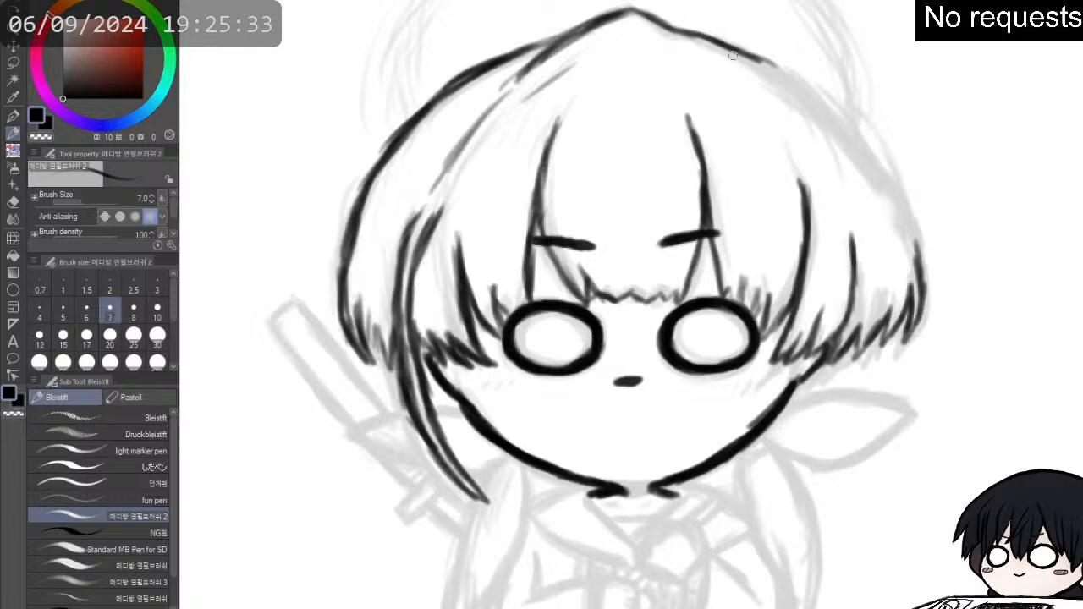
# - Ink the right outer contour of the hair from the crown's slope down to the jagged tips
pyautogui.moveTo(654, 27)
pyautogui.mouseDown()
pyautogui.moveTo(730, 46)
pyautogui.moveTo(710, 41)
pyautogui.moveTo(775, 74)
pyautogui.moveTo(767, 65)
pyautogui.moveTo(817, 105)
pyautogui.moveTo(807, 88)
pyautogui.moveTo(858, 148)
pyautogui.mouseUp()
pyautogui.moveTo(818, 103)
pyautogui.mouseDown()
pyautogui.moveTo(855, 148)
pyautogui.moveTo(811, 99)
pyautogui.moveTo(879, 179)
pyautogui.mouseUp()
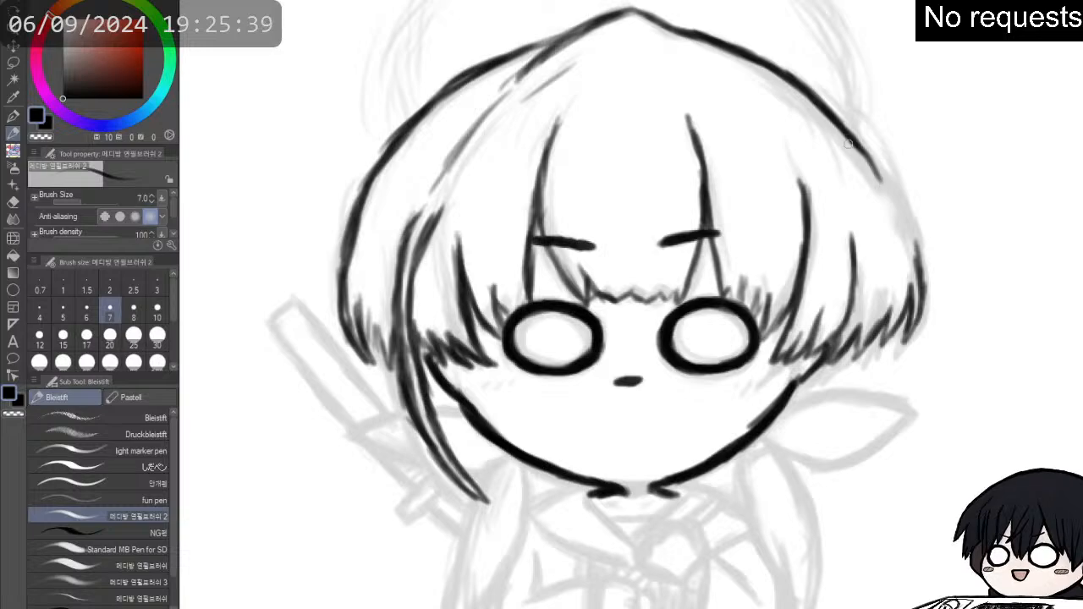
pyautogui.moveTo(850, 142); pyautogui.dragTo(910, 218)
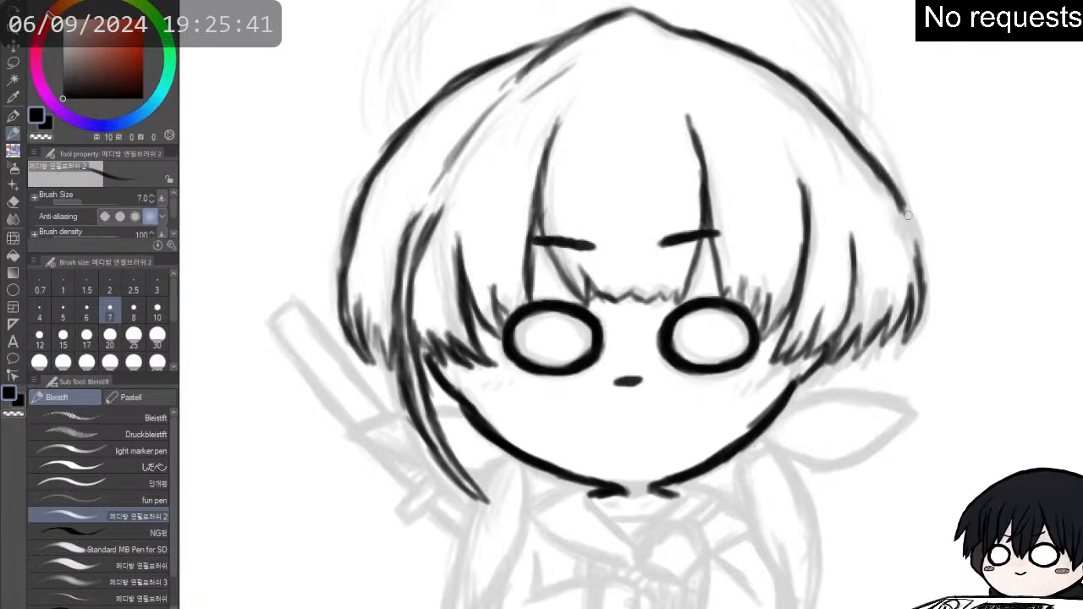
pyautogui.moveTo(881, 179); pyautogui.dragTo(909, 244)
pyautogui.moveTo(895, 207); pyautogui.dragTo(921, 279)
pyautogui.moveTo(904, 226); pyautogui.dragTo(924, 307)
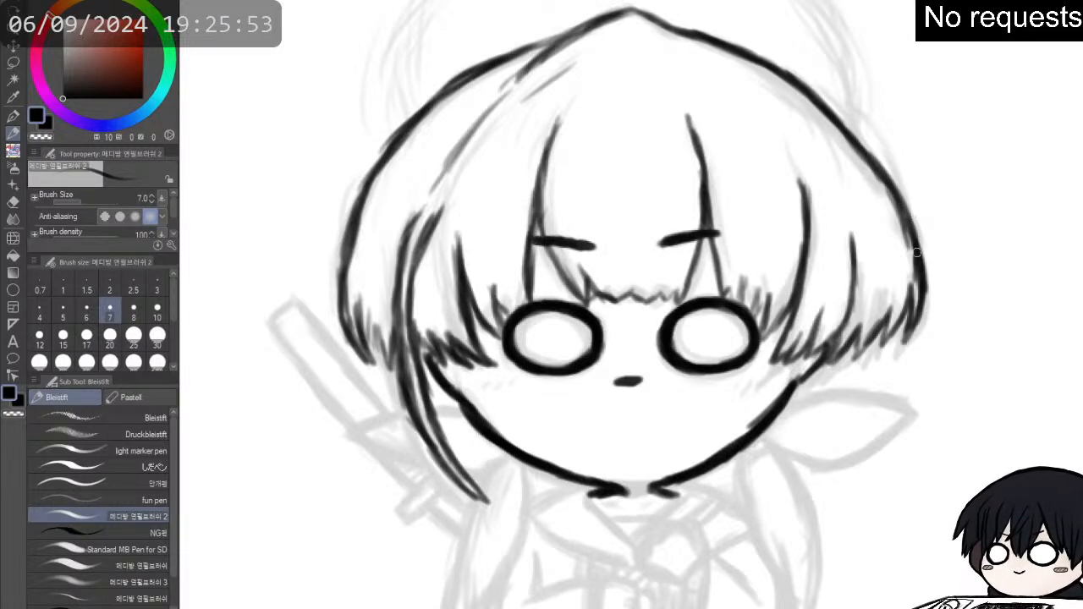
# - Darken the jagged tips of the right hair section and thicken the contour just above them
pyautogui.moveTo(922, 279)
pyautogui.mouseDown()
pyautogui.moveTo(902, 342)
pyautogui.moveTo(912, 284)
pyautogui.moveTo(889, 337)
pyautogui.moveTo(886, 323)
pyautogui.moveTo(857, 352)
pyautogui.moveTo(859, 329)
pyautogui.moveTo(829, 358)
pyautogui.mouseUp()
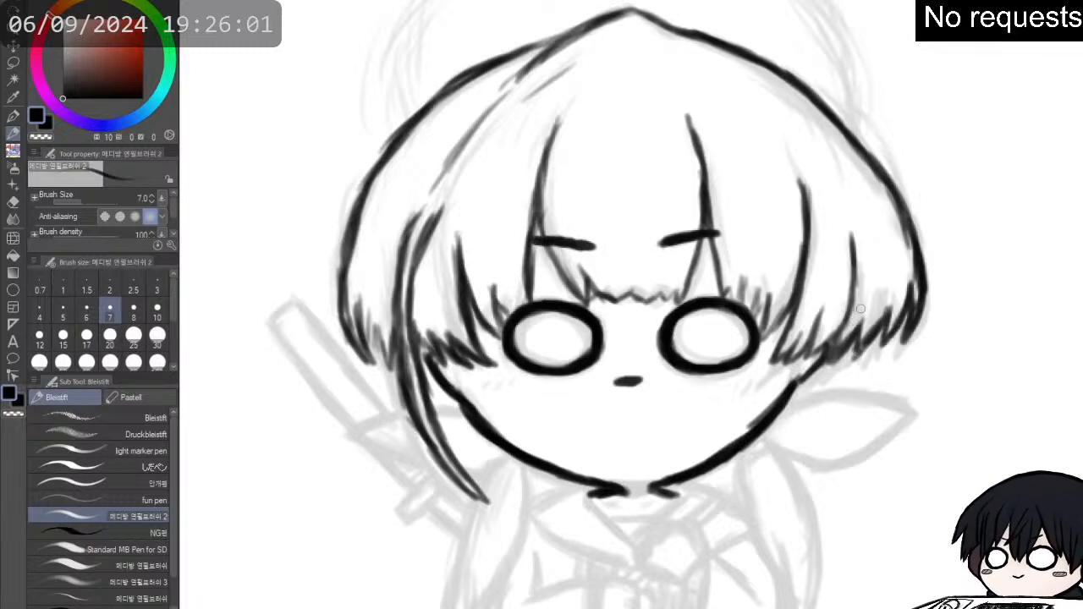
pyautogui.moveTo(912, 324); pyautogui.dragTo(901, 290)
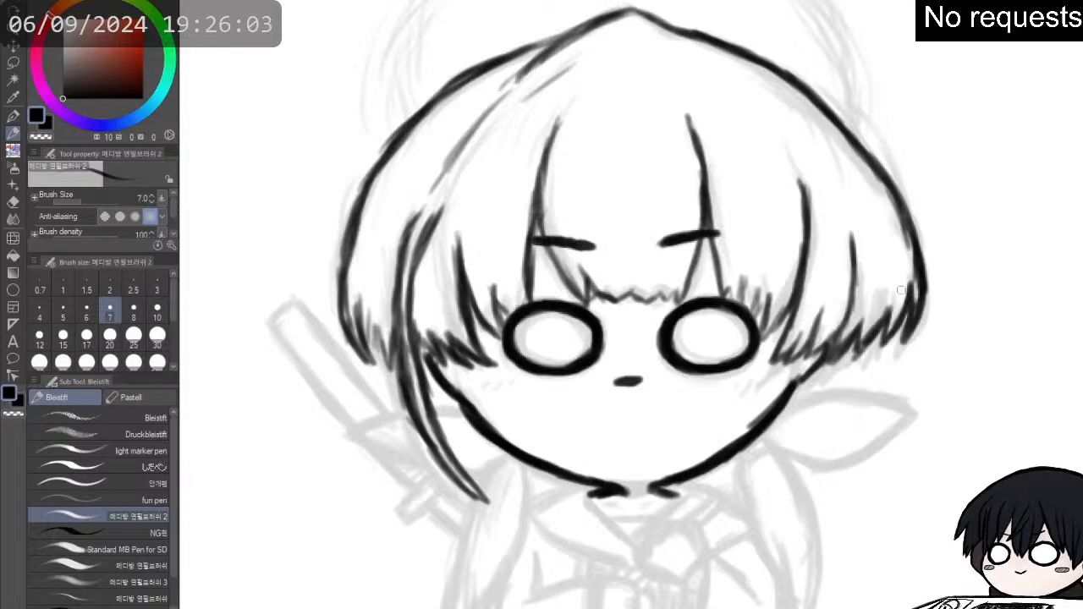
pyautogui.moveTo(906, 243)
pyautogui.mouseDown()
pyautogui.moveTo(903, 295)
pyautogui.moveTo(924, 312)
pyautogui.mouseUp()
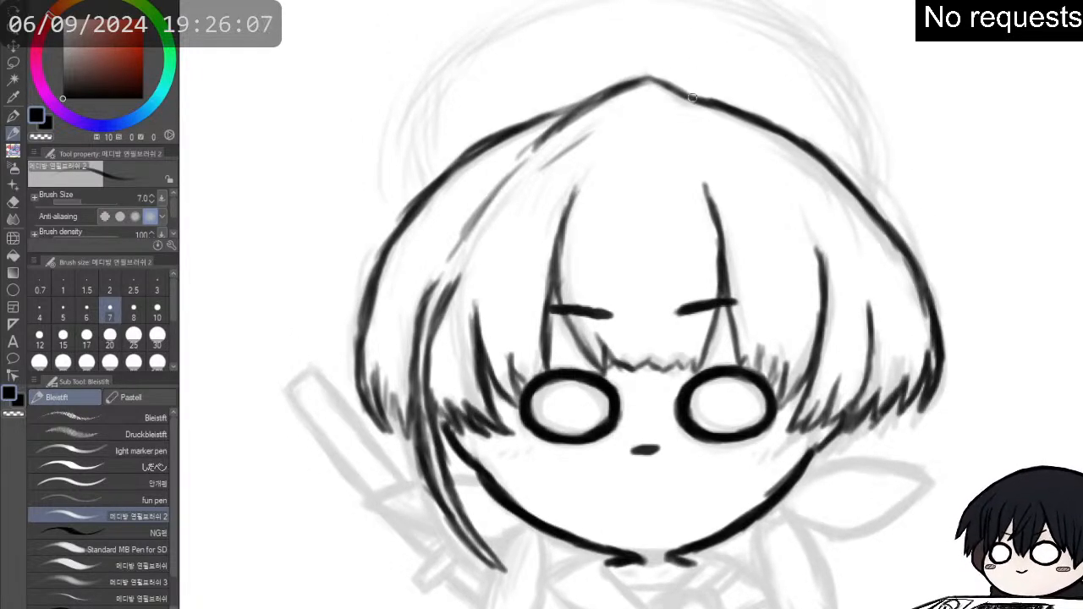
# - Thicken the hair contour across the crown and down the left side, erasing the stray stroke outside it
pyautogui.moveTo(544, 130)
pyautogui.mouseDown()
pyautogui.moveTo(639, 78)
pyautogui.moveTo(670, 79)
pyautogui.moveTo(686, 93)
pyautogui.moveTo(650, 78)
pyautogui.moveTo(730, 110)
pyautogui.mouseUp()
pyautogui.moveTo(595, 109)
pyautogui.mouseDown()
pyautogui.moveTo(540, 123)
pyautogui.moveTo(571, 106)
pyautogui.moveTo(512, 133)
pyautogui.moveTo(556, 110)
pyautogui.moveTo(502, 131)
pyautogui.moveTo(588, 102)
pyautogui.moveTo(518, 127)
pyautogui.mouseUp()
pyautogui.moveTo(594, 102)
pyautogui.mouseDown()
pyautogui.moveTo(410, 191)
pyautogui.moveTo(389, 245)
pyautogui.mouseUp()
pyautogui.moveTo(413, 205); pyautogui.dragTo(377, 277)
pyautogui.press('e')
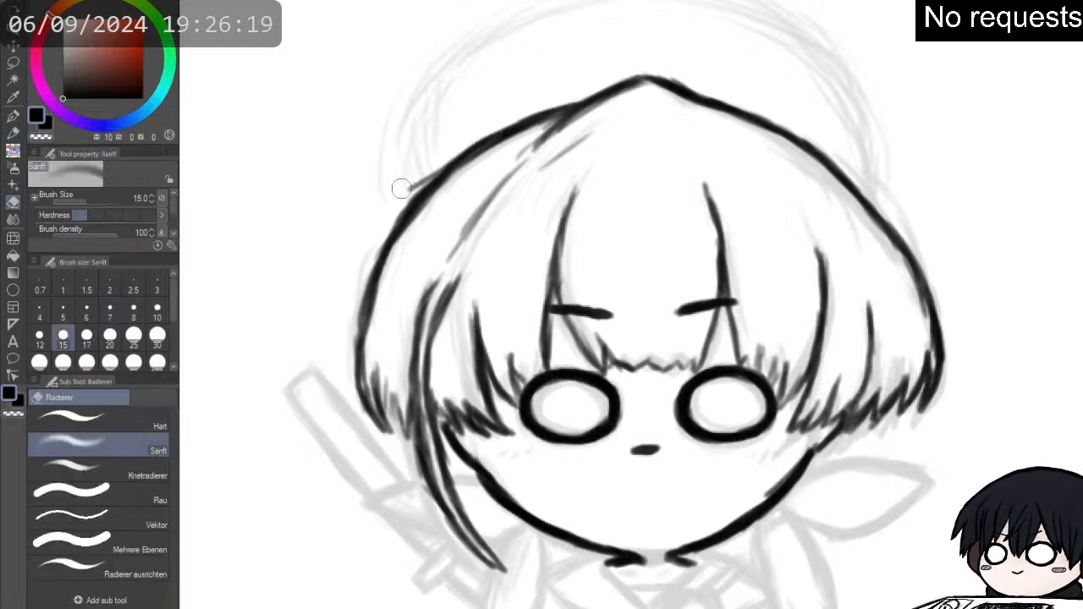
pyautogui.moveTo(394, 203)
pyautogui.mouseDown()
pyautogui.moveTo(410, 180)
pyautogui.moveTo(421, 190)
pyautogui.mouseUp()
pyautogui.press('p')
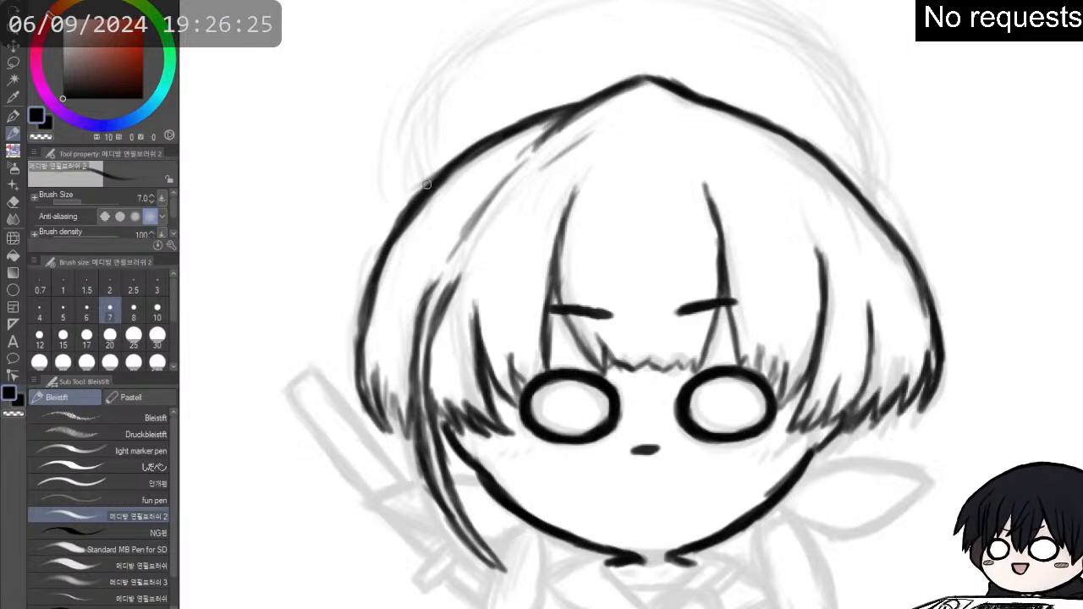
pyautogui.moveTo(412, 211); pyautogui.dragTo(384, 261)
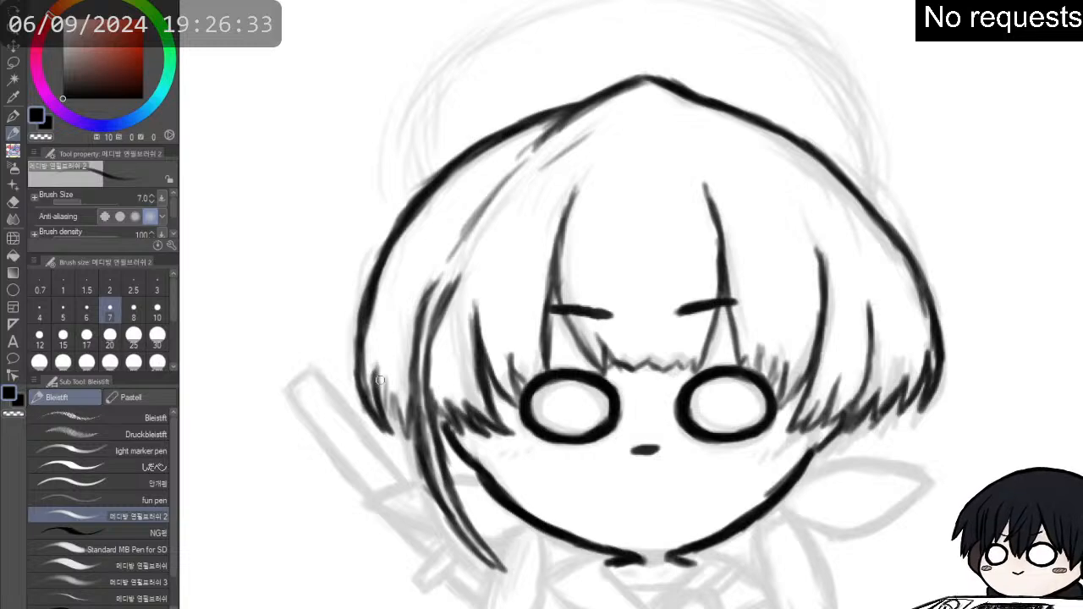
# - Sharpen the jagged tips of the left outer hair and add pointed strokes along the fringe between and above the eyes
pyautogui.moveTo(377, 369); pyautogui.dragTo(403, 423)
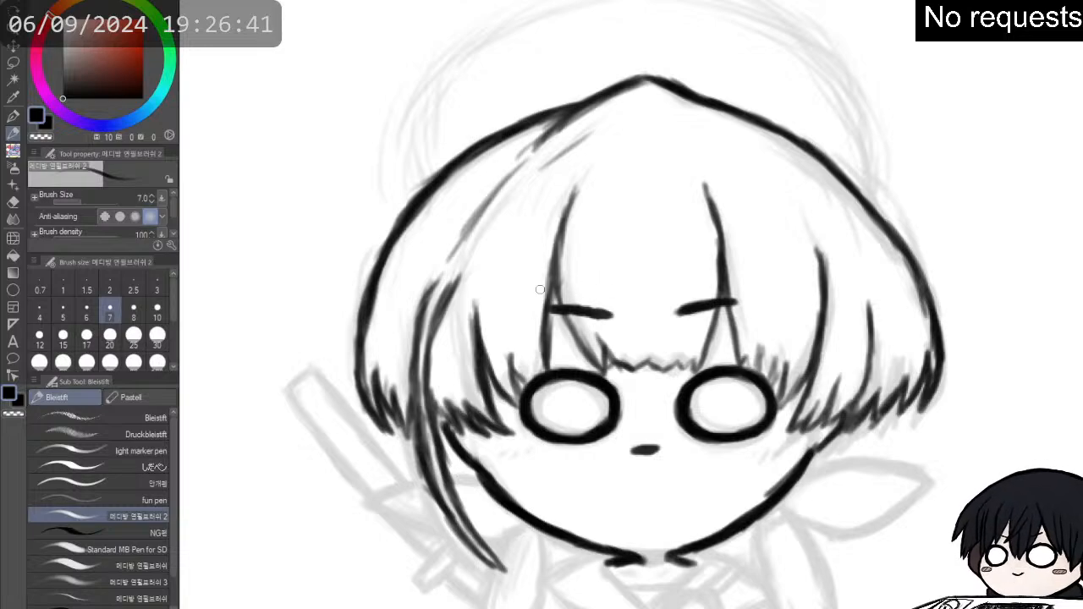
pyautogui.moveTo(573, 201)
pyautogui.mouseDown()
pyautogui.moveTo(552, 296)
pyautogui.moveTo(599, 364)
pyautogui.moveTo(650, 362)
pyautogui.moveTo(658, 377)
pyautogui.moveTo(666, 353)
pyautogui.moveTo(665, 364)
pyautogui.moveTo(703, 348)
pyautogui.mouseUp()
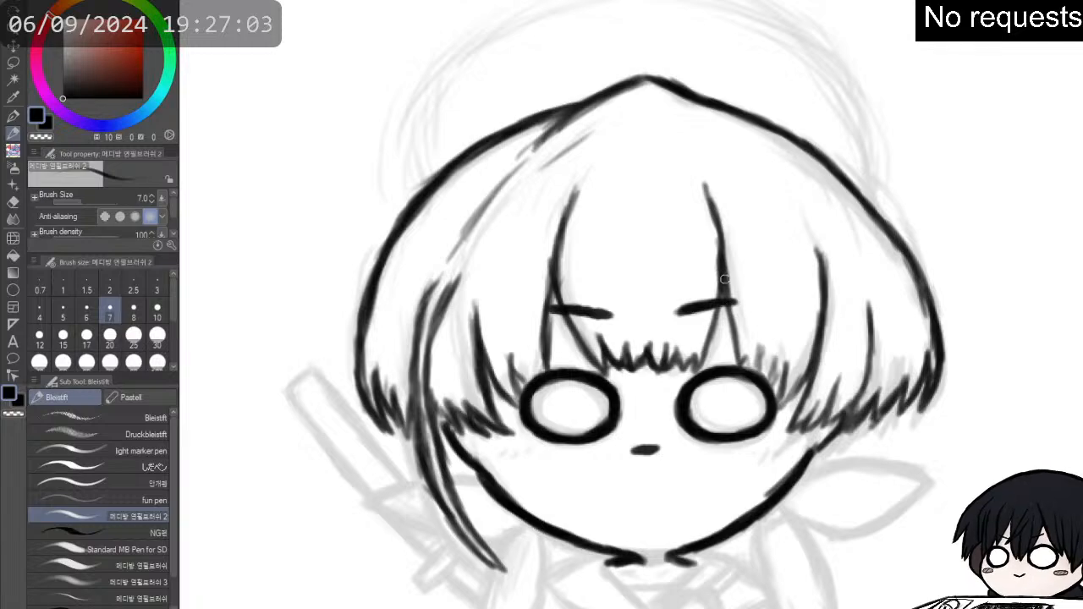
pyautogui.moveTo(724, 279)
pyautogui.mouseDown()
pyautogui.moveTo(747, 363)
pyautogui.moveTo(769, 377)
pyautogui.moveTo(785, 363)
pyautogui.mouseUp()
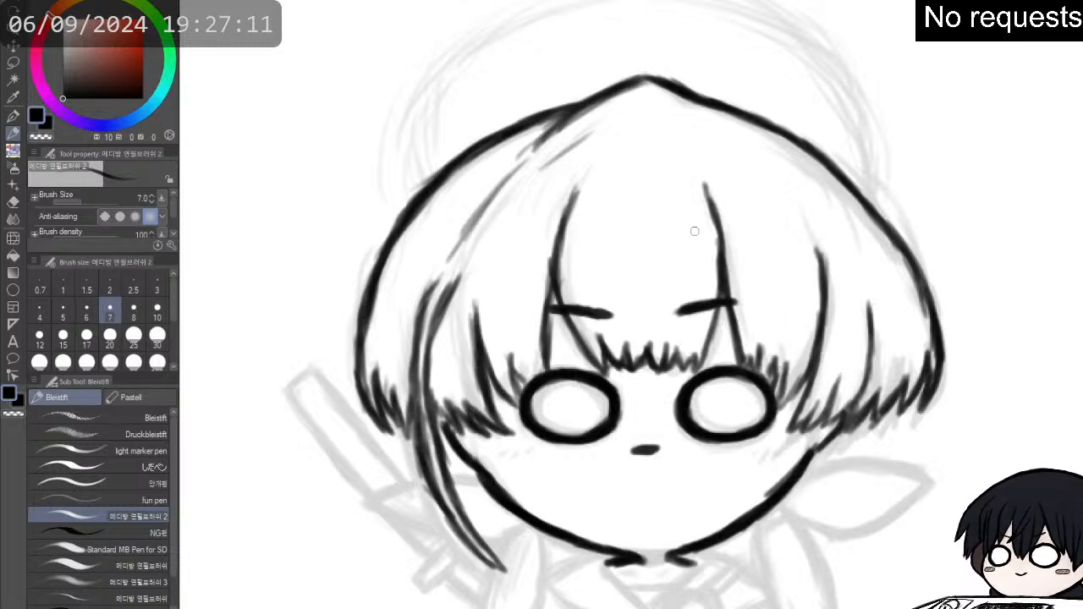
# - Ink the inner edge and upper outer edge of the hair lock hanging below the right cheek
pyautogui.moveTo(630, 254); pyautogui.dragTo(662, 281)
pyautogui.moveTo(753, 440)
pyautogui.mouseDown()
pyautogui.moveTo(725, 287)
pyautogui.moveTo(729, 233)
pyautogui.mouseUp()
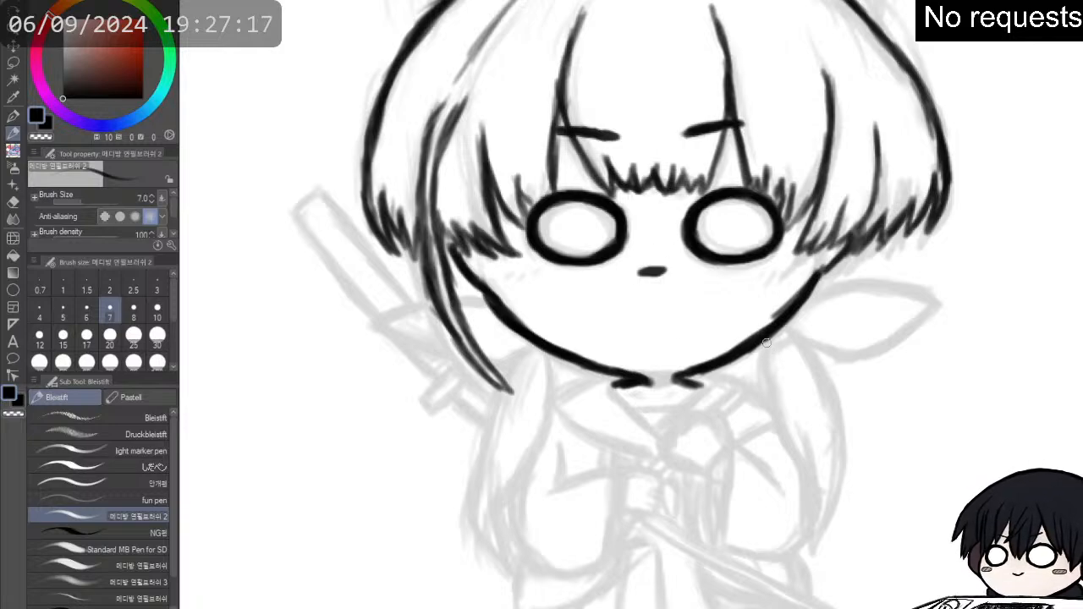
pyautogui.moveTo(769, 357)
pyautogui.mouseDown()
pyautogui.moveTo(772, 407)
pyautogui.moveTo(803, 459)
pyautogui.mouseUp()
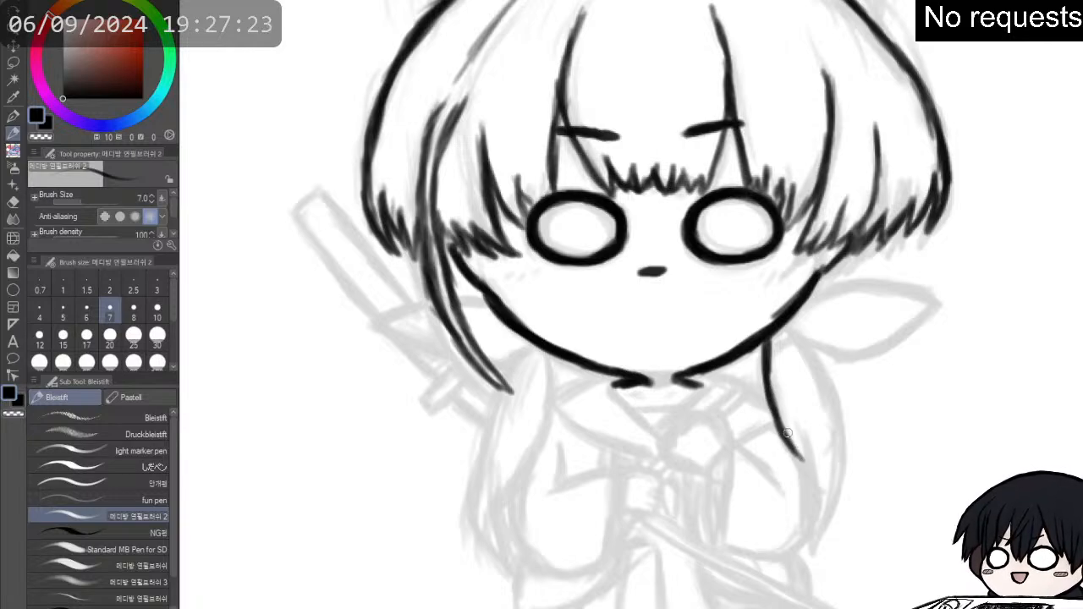
pyautogui.moveTo(787, 324); pyautogui.dragTo(825, 393)
pyautogui.moveTo(798, 350); pyautogui.dragTo(833, 412)
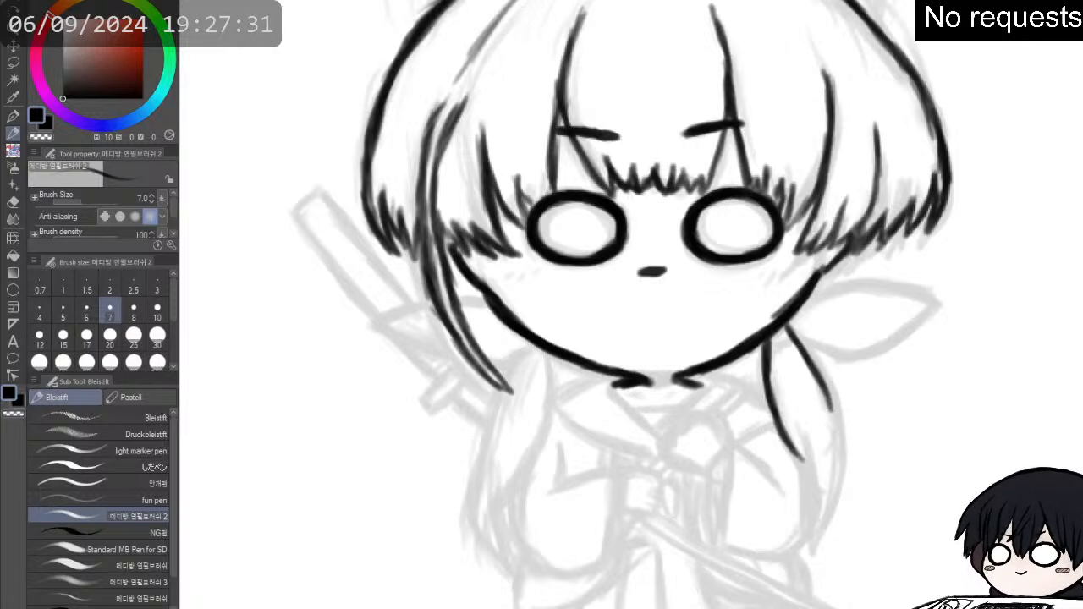
pyautogui.moveTo(786, 440)
pyautogui.mouseDown()
pyautogui.moveTo(813, 477)
pyautogui.moveTo(804, 463)
pyautogui.mouseUp()
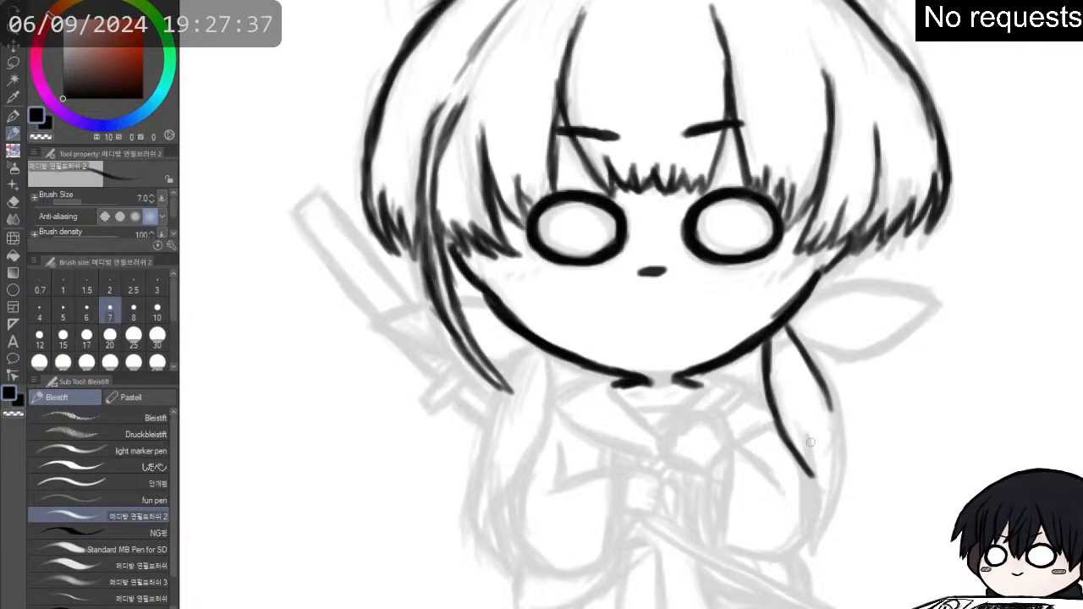
# - Ink the pointed tip of the right hanging lock and complete its outer edge down to it
pyautogui.moveTo(808, 433); pyautogui.dragTo(814, 508)
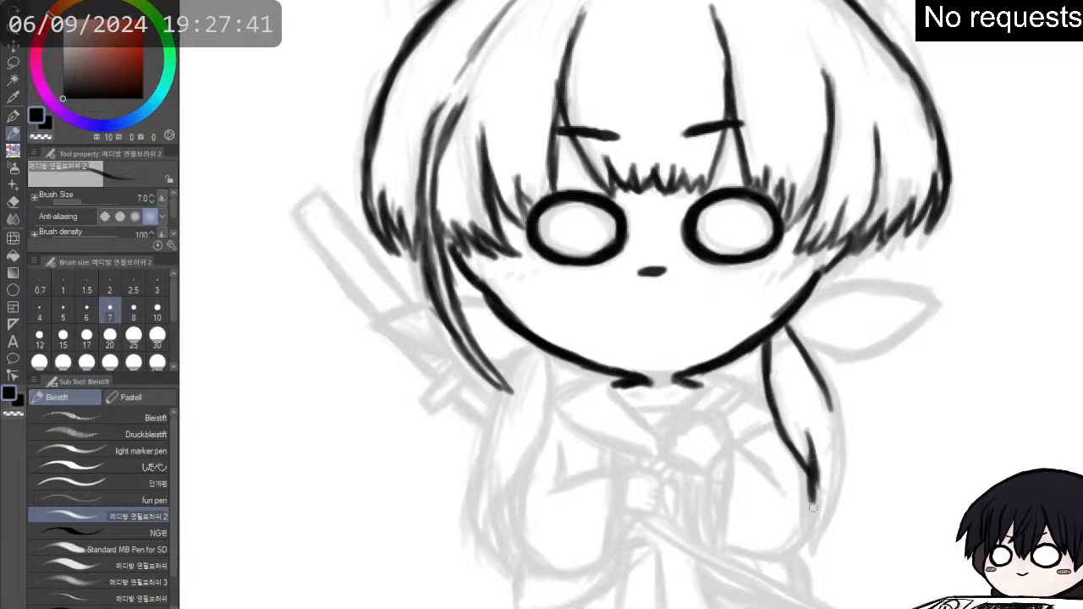
pyautogui.press('e')
pyautogui.press('p')
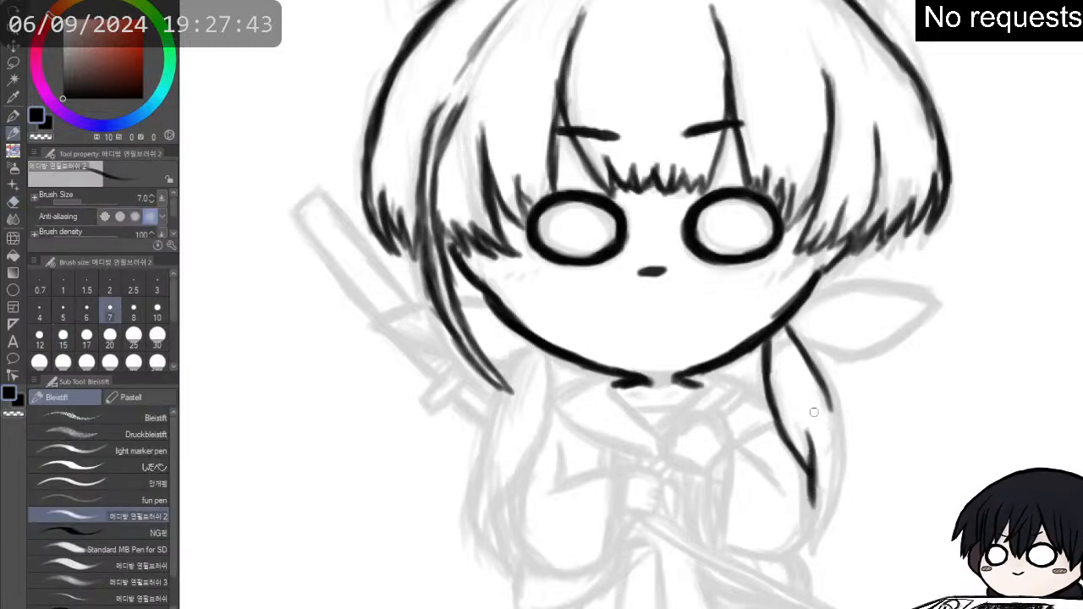
pyautogui.moveTo(813, 466)
pyautogui.mouseDown()
pyautogui.moveTo(811, 522)
pyautogui.moveTo(810, 501)
pyautogui.moveTo(809, 518)
pyautogui.moveTo(848, 471)
pyautogui.mouseUp()
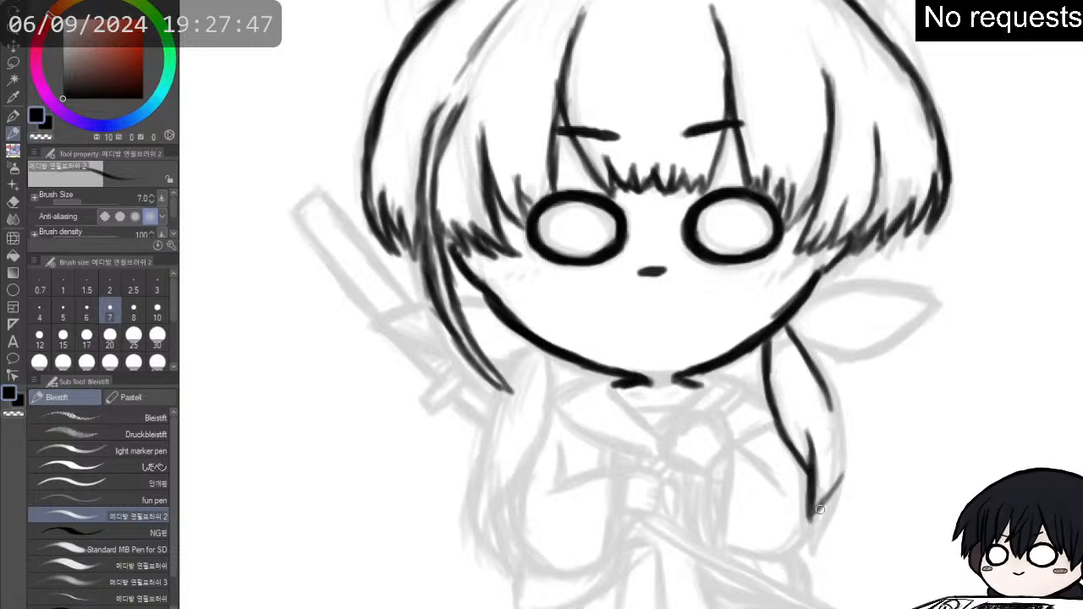
pyautogui.moveTo(816, 513)
pyautogui.mouseDown()
pyautogui.moveTo(845, 456)
pyautogui.moveTo(841, 476)
pyautogui.moveTo(843, 421)
pyautogui.moveTo(844, 431)
pyautogui.moveTo(807, 367)
pyautogui.moveTo(809, 512)
pyautogui.mouseUp()
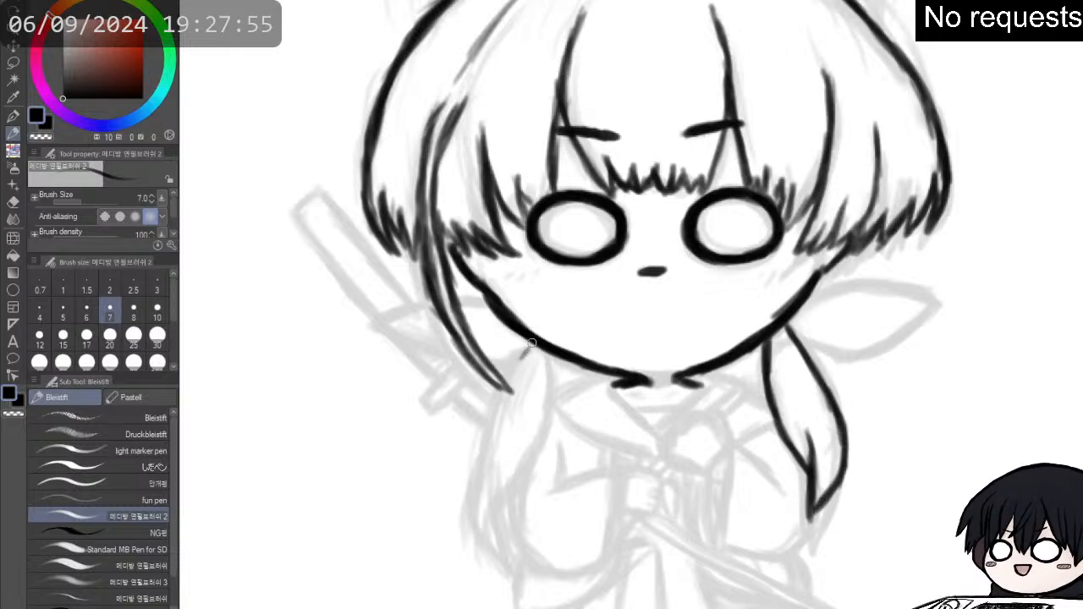
# - Ink the hair lock hanging below the left cheek, with its outer edge, inner edge and pointed tip
pyautogui.moveTo(533, 346)
pyautogui.mouseDown()
pyautogui.moveTo(491, 402)
pyautogui.moveTo(502, 372)
pyautogui.moveTo(482, 438)
pyautogui.moveTo(475, 511)
pyautogui.moveTo(499, 554)
pyautogui.mouseUp()
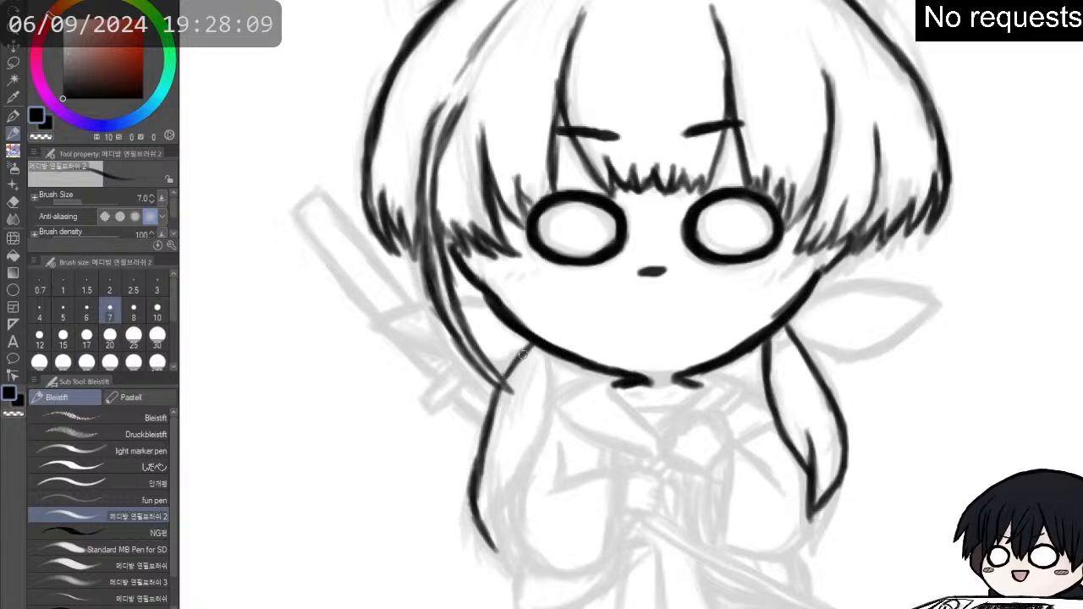
pyautogui.moveTo(547, 348)
pyautogui.mouseDown()
pyautogui.moveTo(555, 380)
pyautogui.moveTo(549, 355)
pyautogui.moveTo(546, 406)
pyautogui.mouseUp()
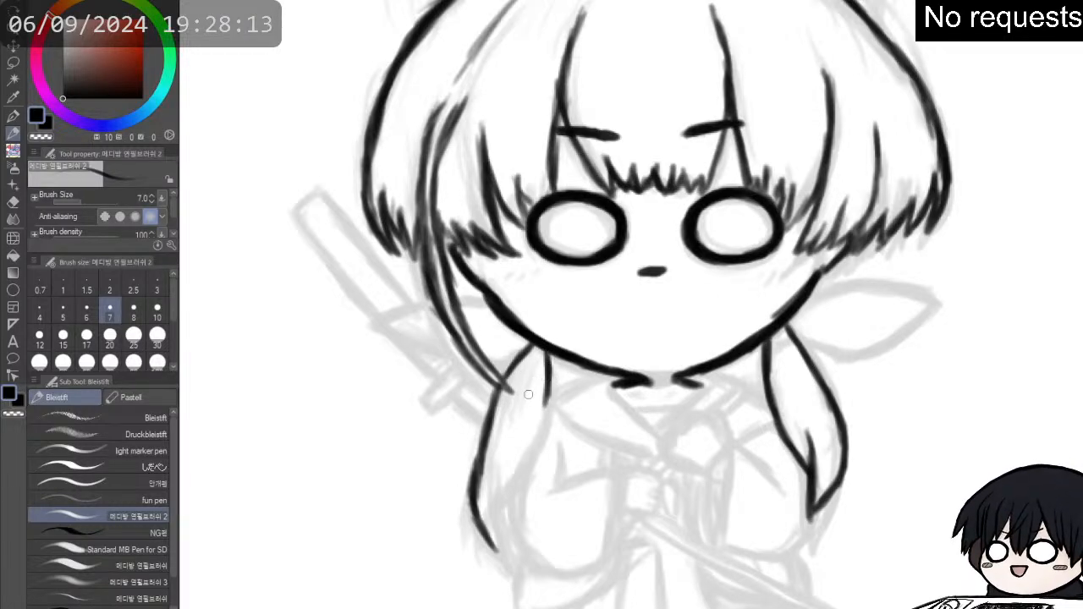
pyautogui.moveTo(551, 364)
pyautogui.mouseDown()
pyautogui.moveTo(544, 431)
pyautogui.moveTo(547, 380)
pyautogui.moveTo(540, 423)
pyautogui.mouseUp()
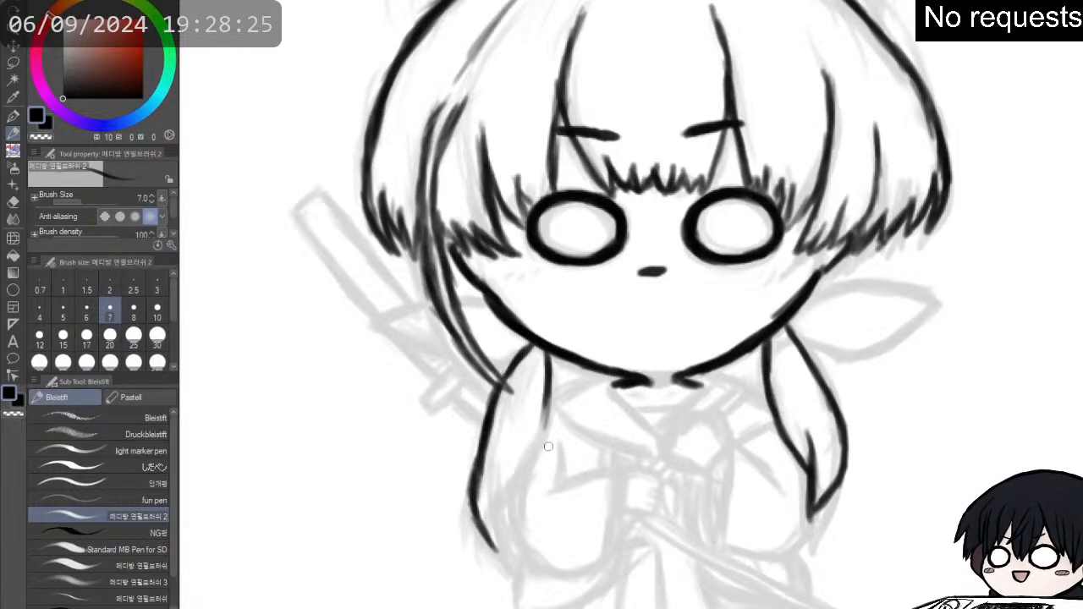
pyautogui.moveTo(547, 407)
pyautogui.mouseDown()
pyautogui.moveTo(539, 435)
pyautogui.moveTo(543, 407)
pyautogui.moveTo(518, 470)
pyautogui.mouseUp()
pyautogui.moveTo(540, 435); pyautogui.dragTo(508, 482)
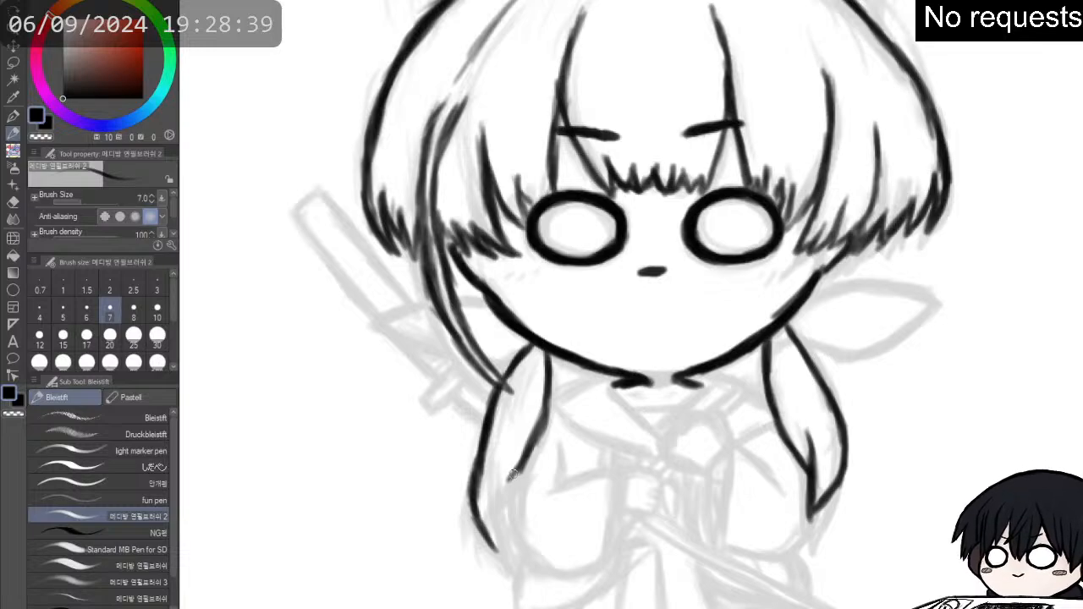
pyautogui.moveTo(502, 482)
pyautogui.mouseDown()
pyautogui.moveTo(505, 513)
pyautogui.moveTo(501, 466)
pyautogui.moveTo(506, 519)
pyautogui.moveTo(508, 489)
pyautogui.moveTo(475, 514)
pyautogui.moveTo(478, 505)
pyautogui.moveTo(482, 523)
pyautogui.moveTo(474, 513)
pyautogui.moveTo(490, 550)
pyautogui.moveTo(479, 530)
pyautogui.moveTo(519, 562)
pyautogui.moveTo(505, 539)
pyautogui.moveTo(512, 530)
pyautogui.moveTo(518, 558)
pyautogui.mouseUp()
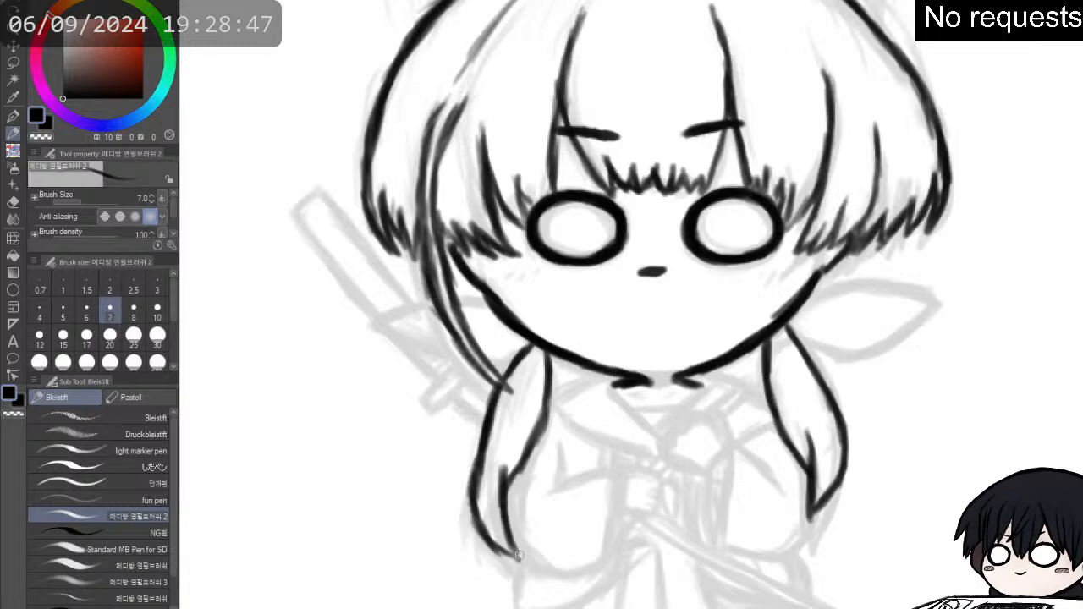
# - Erase the lower inner edge of the left hanging lock, redraw it thicker, and touch up the chin line beside the neck
pyautogui.press('e')
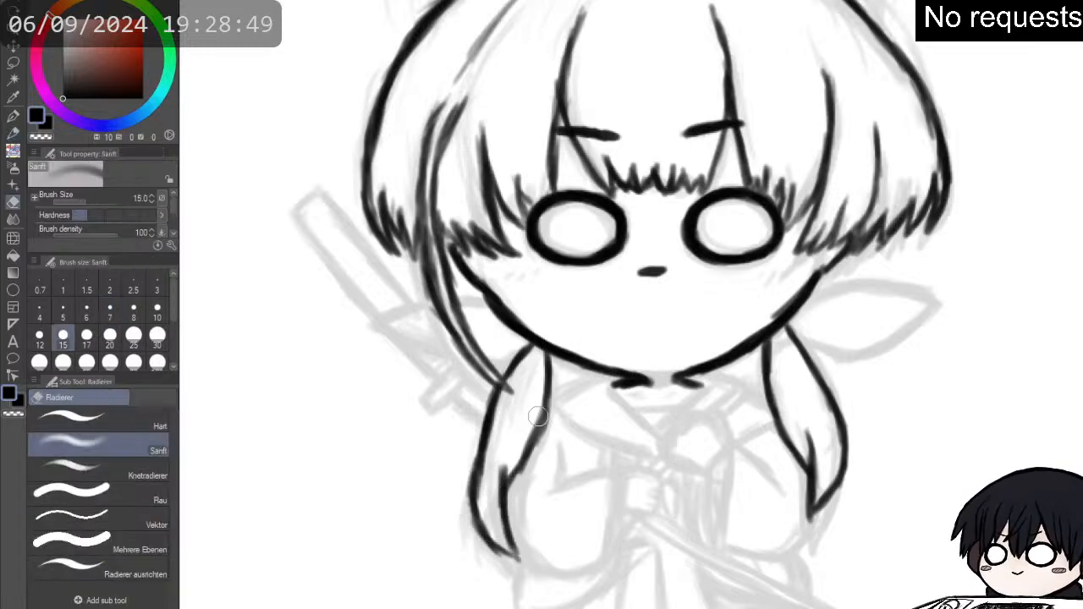
pyautogui.moveTo(523, 439); pyautogui.dragTo(517, 493)
pyautogui.press('p')
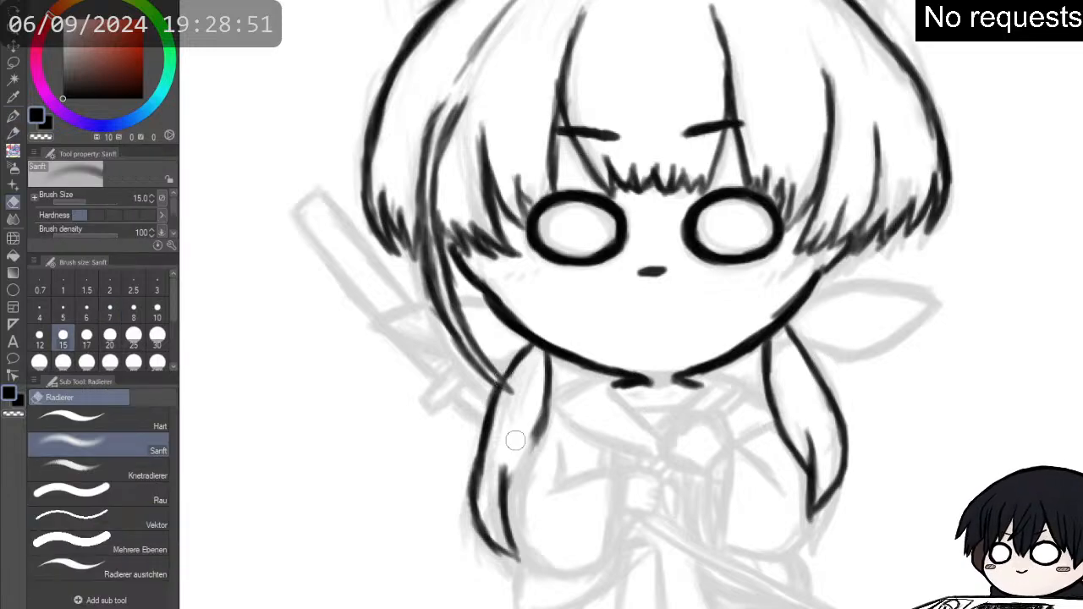
pyautogui.press('p')
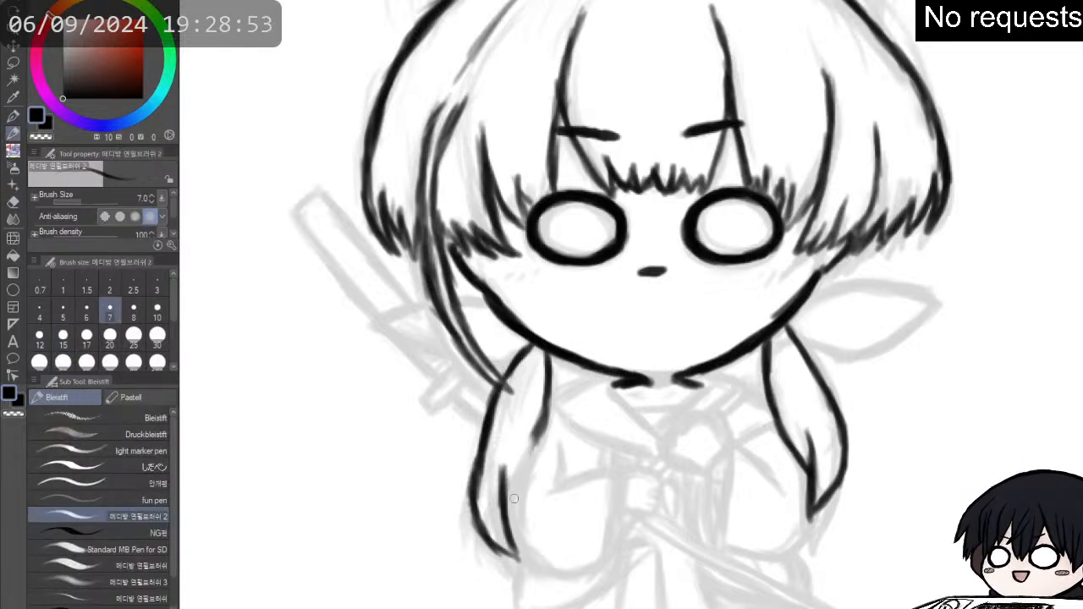
pyautogui.moveTo(509, 503); pyautogui.dragTo(540, 429)
pyautogui.moveTo(519, 476); pyautogui.dragTo(539, 432)
pyautogui.moveTo(510, 494); pyautogui.dragTo(547, 425)
pyautogui.moveTo(523, 470); pyautogui.dragTo(547, 386)
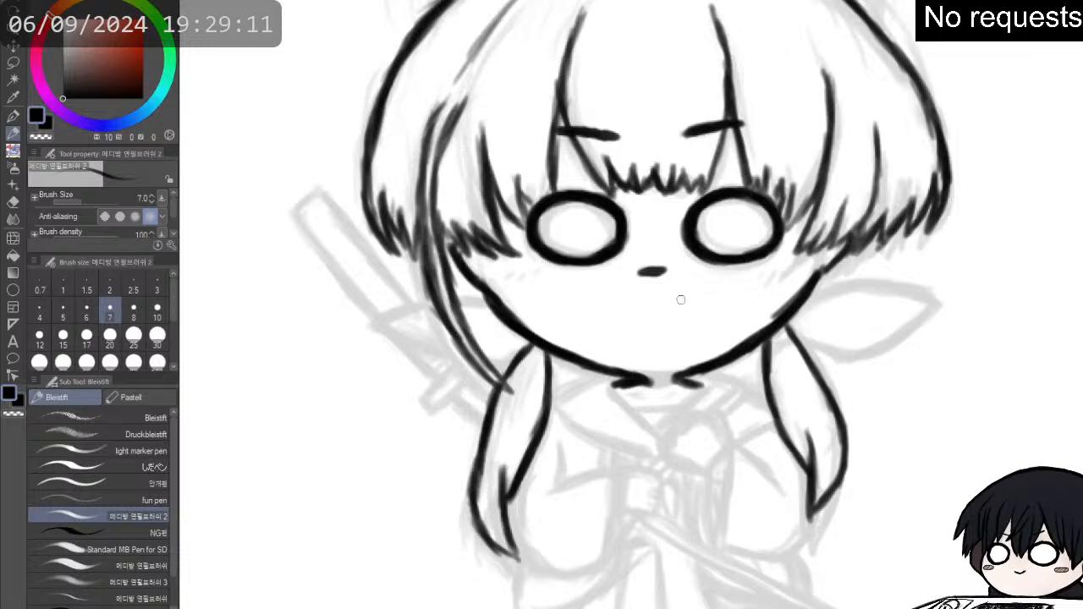
pyautogui.moveTo(685, 376); pyautogui.dragTo(707, 370)
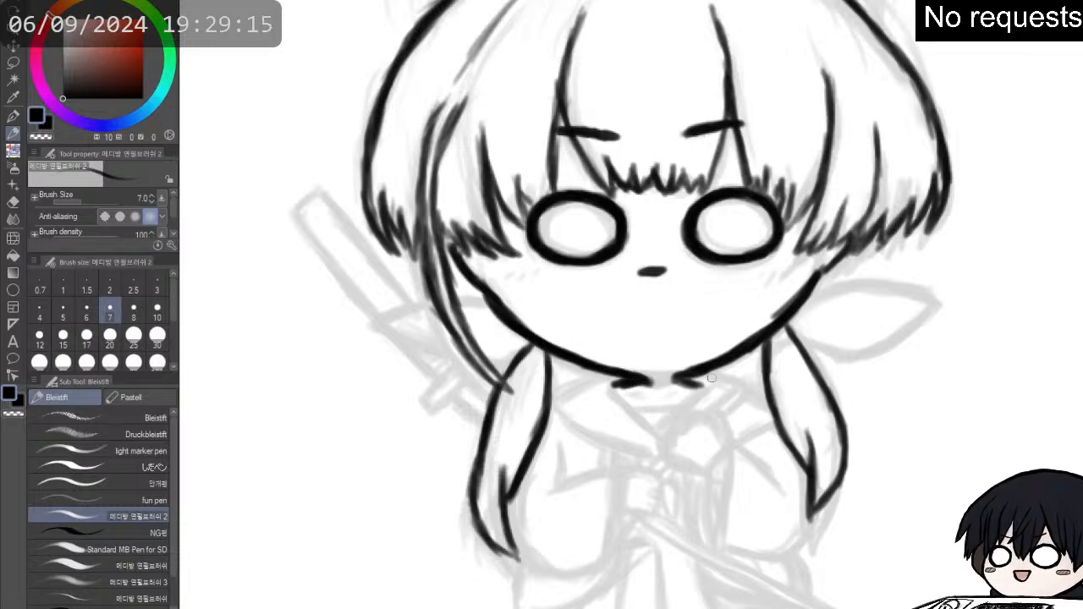
# - Touch up the right side of the neck base and ink the V-shaped neckline with two small collarbone marks inside it
pyautogui.moveTo(690, 379); pyautogui.dragTo(705, 388)
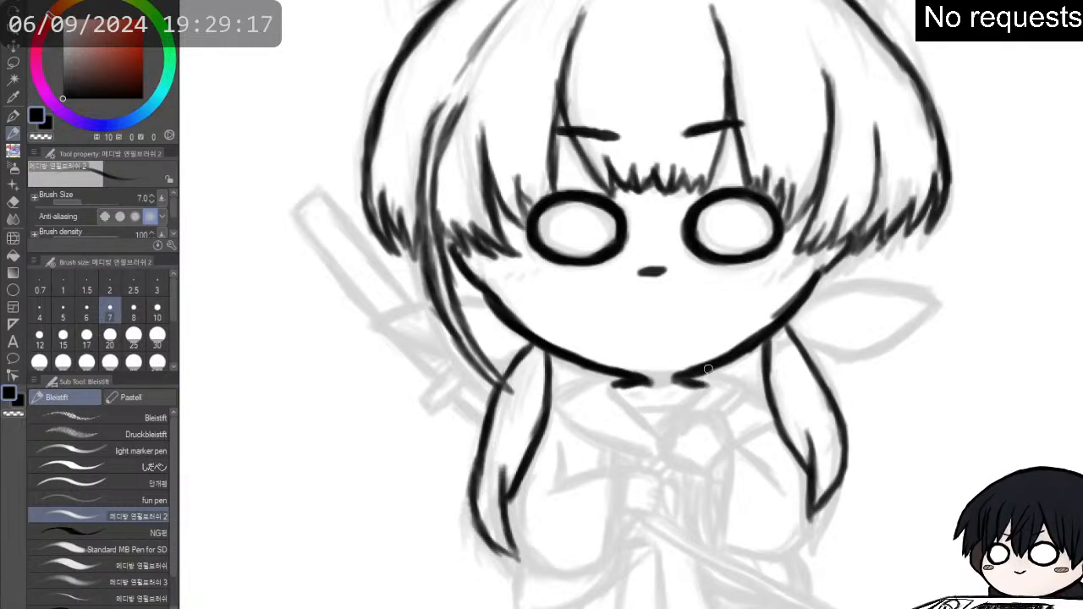
pyautogui.moveTo(617, 382)
pyautogui.mouseDown()
pyautogui.moveTo(625, 409)
pyautogui.moveTo(617, 394)
pyautogui.moveTo(662, 433)
pyautogui.mouseUp()
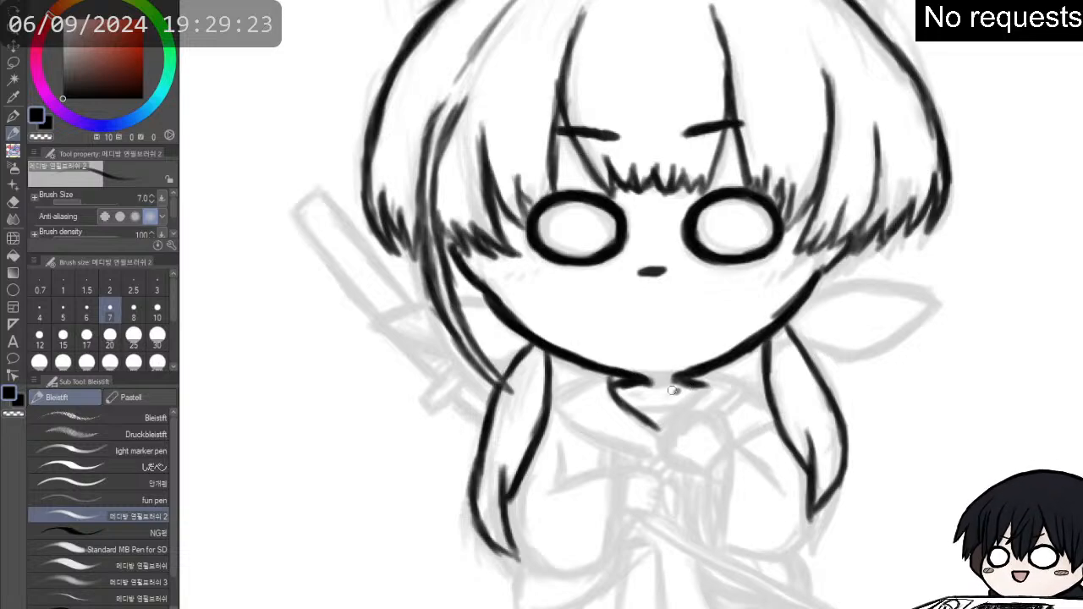
pyautogui.click(646, 394)
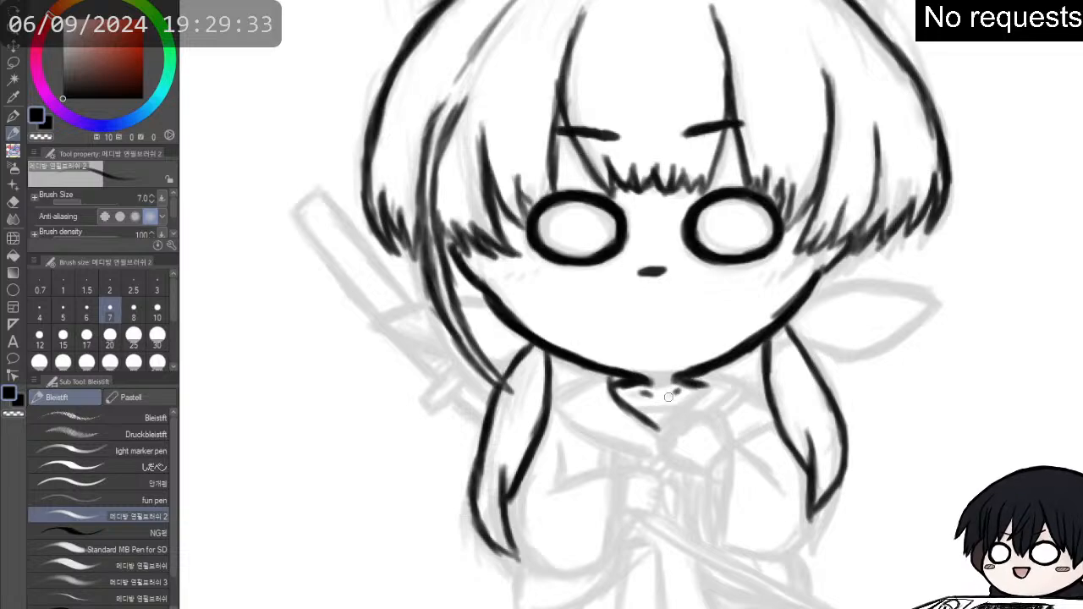
pyautogui.moveTo(666, 428)
pyautogui.mouseDown()
pyautogui.moveTo(700, 397)
pyautogui.moveTo(679, 415)
pyautogui.moveTo(699, 381)
pyautogui.mouseUp()
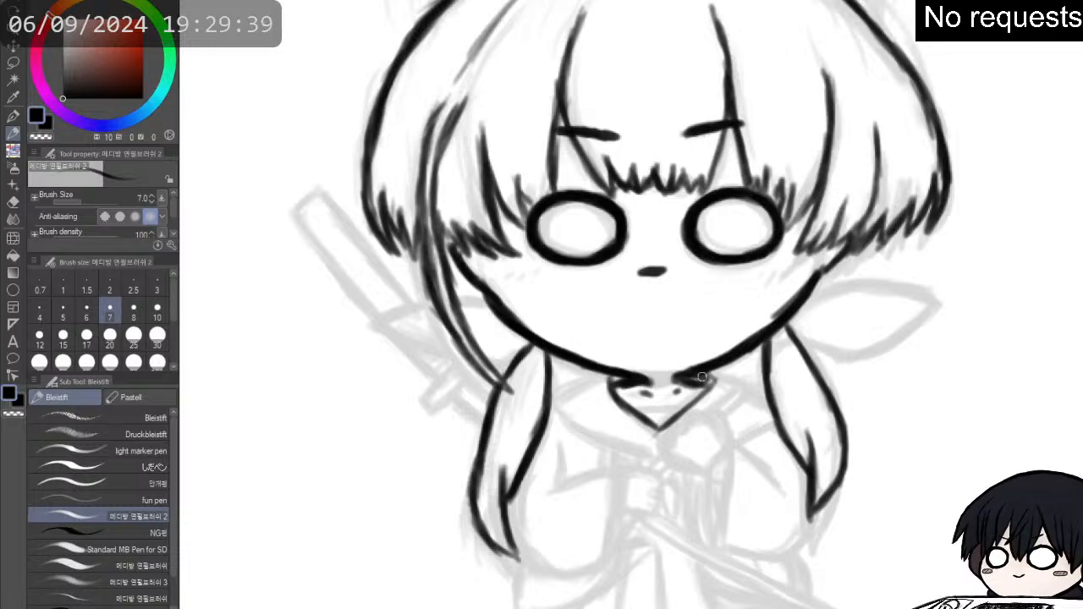
# - Ink the upper collar edges sloping from both sides of the neck out to the hanging hair locks
pyautogui.moveTo(606, 374); pyautogui.dragTo(552, 402)
pyautogui.moveTo(719, 371)
pyautogui.mouseDown()
pyautogui.moveTo(753, 383)
pyautogui.moveTo(724, 365)
pyautogui.moveTo(755, 386)
pyautogui.moveTo(716, 368)
pyautogui.moveTo(762, 388)
pyautogui.moveTo(718, 369)
pyautogui.mouseUp()
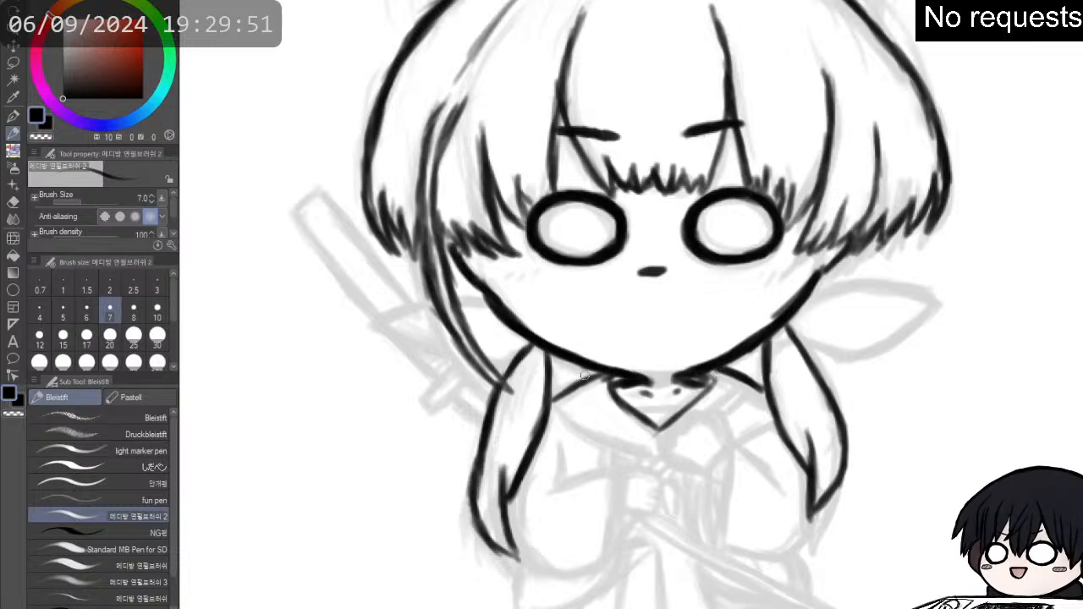
pyautogui.moveTo(551, 398)
pyautogui.mouseDown()
pyautogui.moveTo(608, 370)
pyautogui.moveTo(573, 391)
pyautogui.mouseUp()
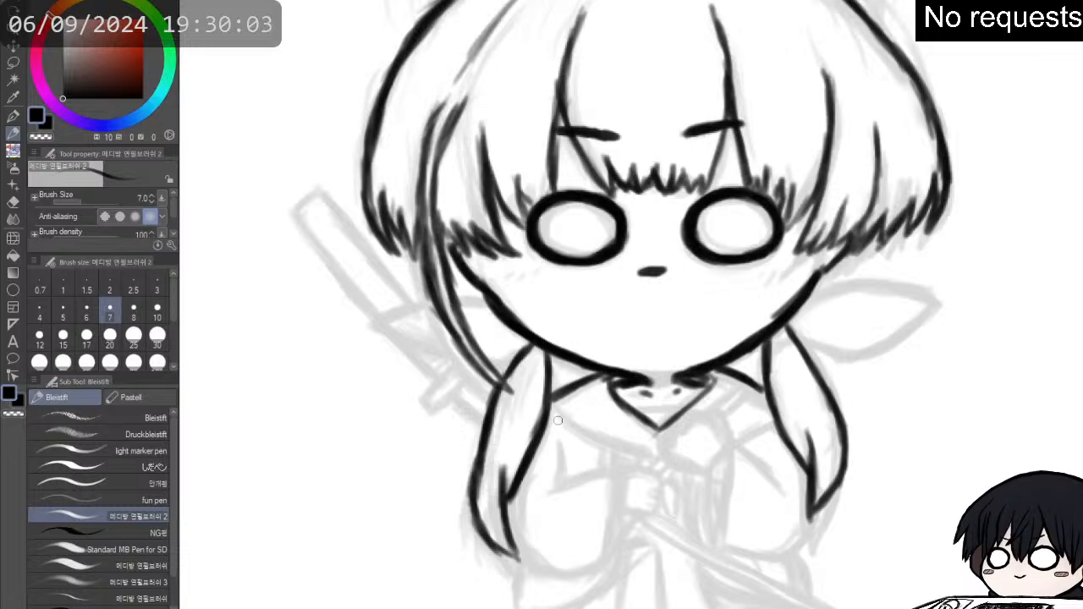
# - Ink the left collar flap's lower edge and the round form beside its point, adding short strokes beneath it and the right sleeve's opening edge
pyautogui.moveTo(552, 414)
pyautogui.mouseDown()
pyautogui.moveTo(612, 453)
pyautogui.moveTo(597, 444)
pyautogui.moveTo(661, 463)
pyautogui.moveTo(648, 460)
pyautogui.moveTo(711, 416)
pyautogui.moveTo(715, 426)
pyautogui.moveTo(699, 419)
pyautogui.moveTo(674, 433)
pyautogui.moveTo(691, 454)
pyautogui.mouseUp()
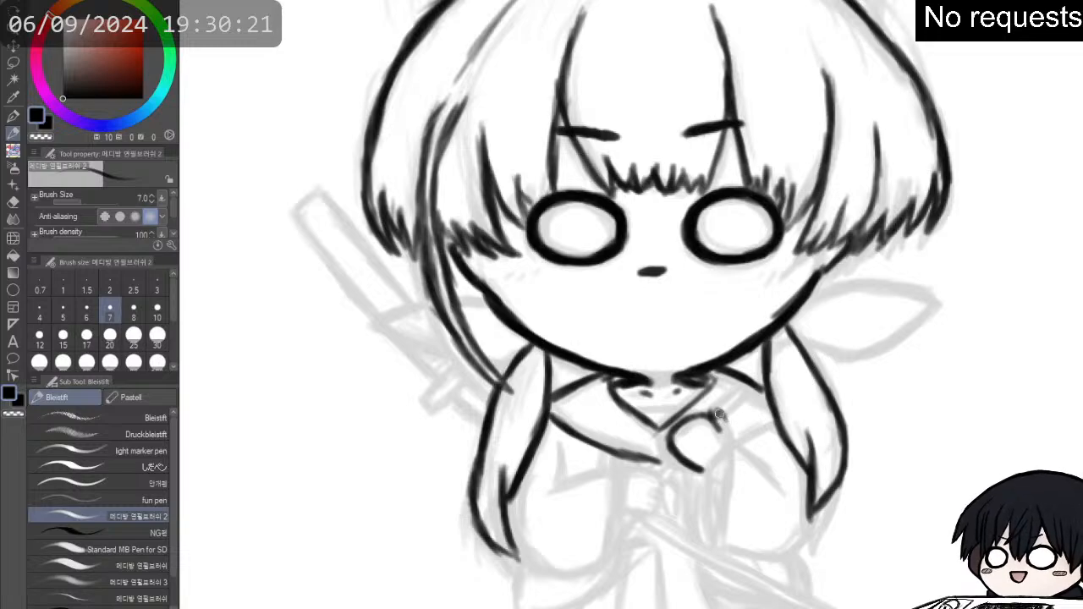
pyautogui.moveTo(719, 413); pyautogui.dragTo(730, 447)
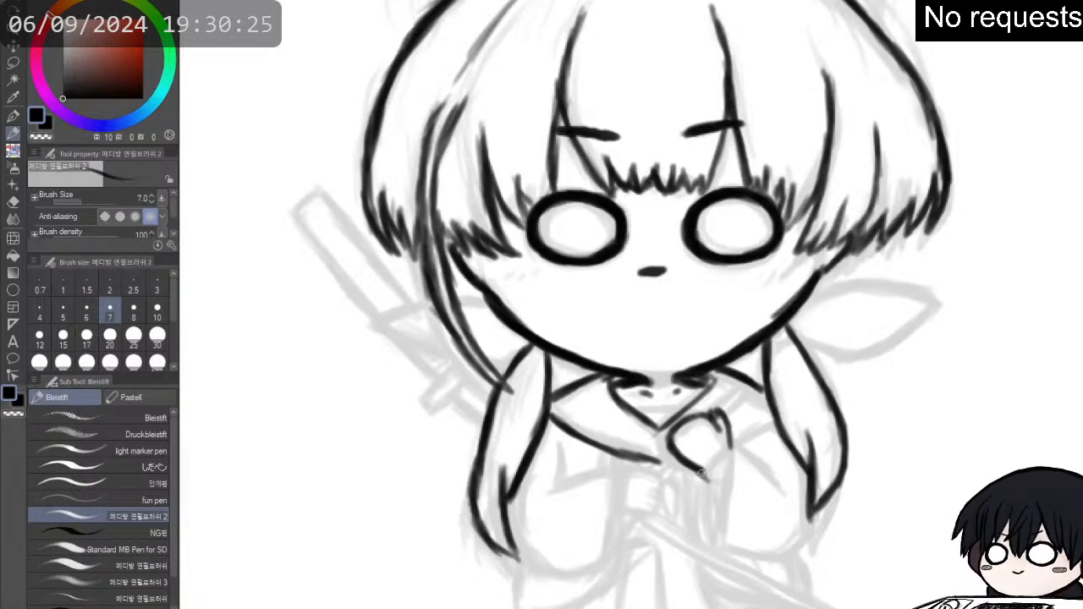
pyautogui.moveTo(707, 473); pyautogui.dragTo(730, 449)
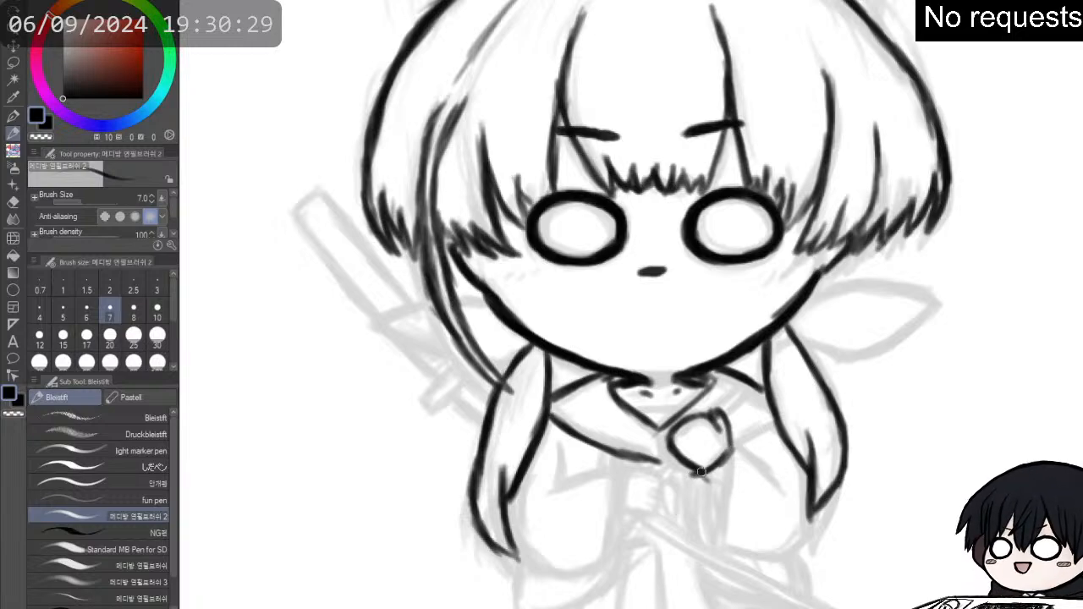
pyautogui.moveTo(689, 473)
pyautogui.mouseDown()
pyautogui.moveTo(726, 488)
pyautogui.moveTo(736, 448)
pyautogui.moveTo(721, 515)
pyautogui.moveTo(732, 506)
pyautogui.moveTo(734, 494)
pyautogui.moveTo(716, 540)
pyautogui.moveTo(723, 492)
pyautogui.moveTo(714, 543)
pyautogui.moveTo(728, 439)
pyautogui.mouseUp()
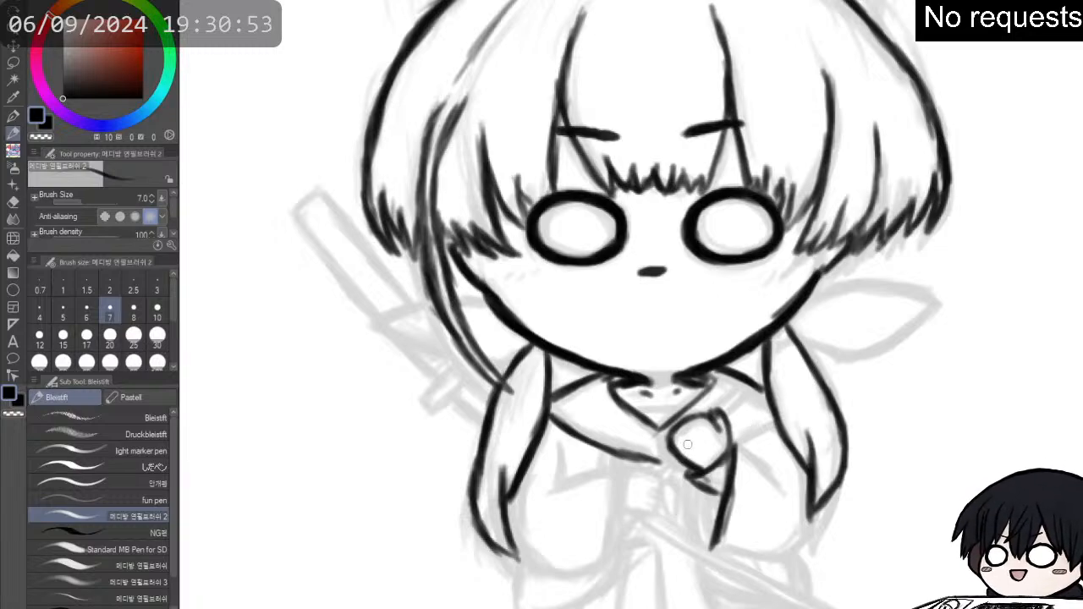
# - Join the neckline to the left collar flap's point and ink the right collar flap's lower edge out to the hanging lock
pyautogui.moveTo(643, 415); pyautogui.dragTo(663, 437)
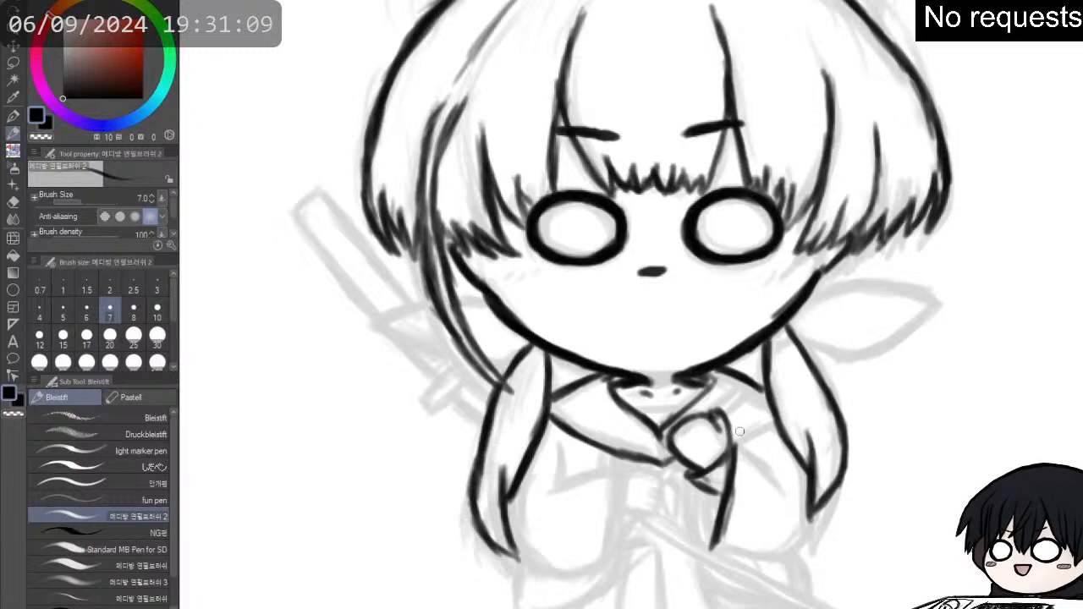
pyautogui.moveTo(734, 434); pyautogui.dragTo(772, 416)
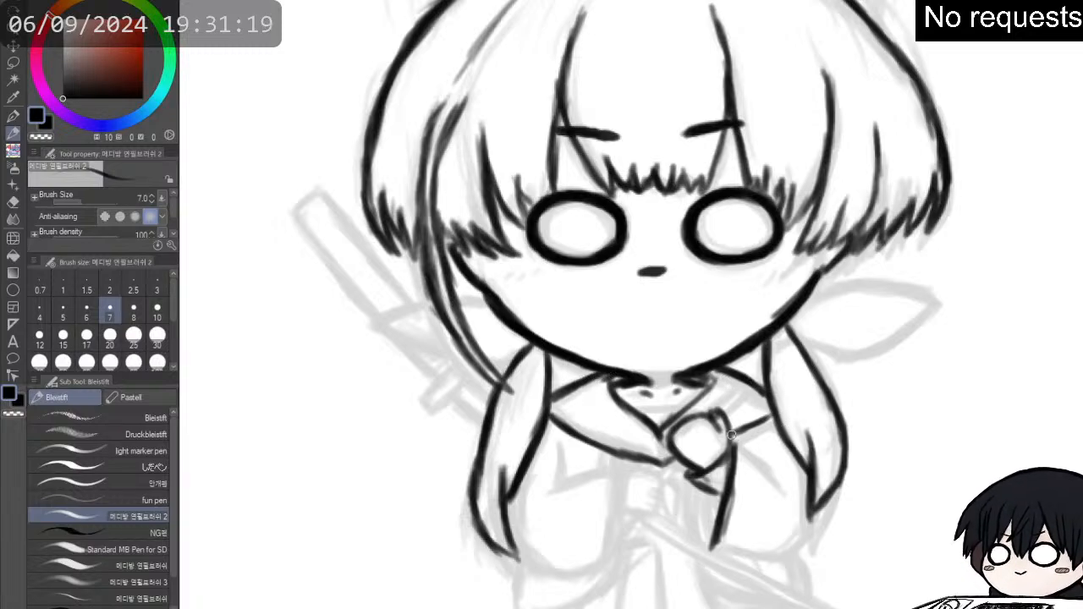
pyautogui.moveTo(734, 434); pyautogui.dragTo(767, 417)
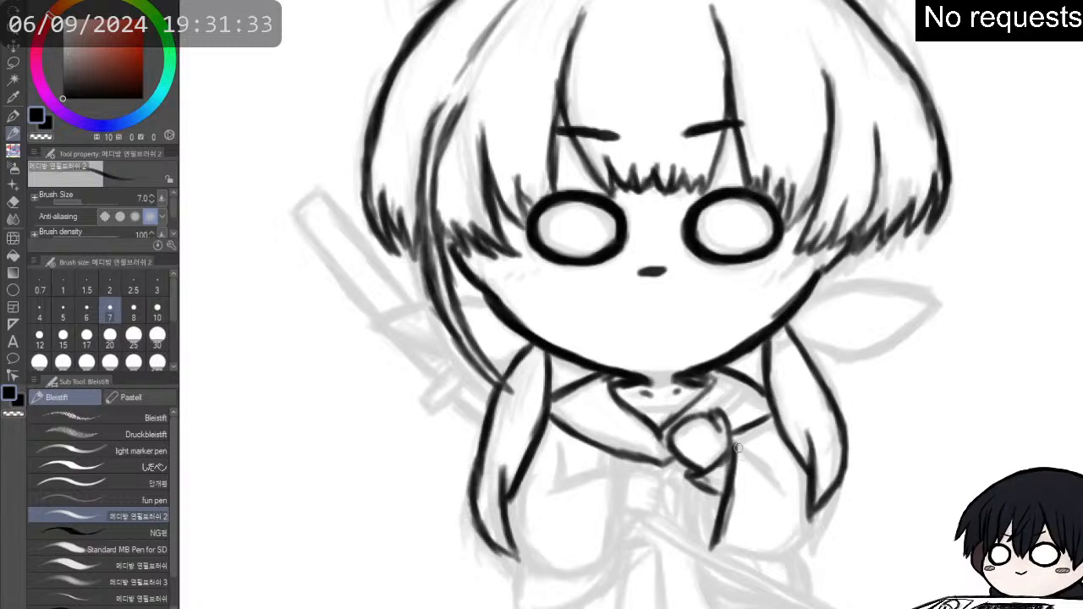
# - Ink the right sleeve's upper fold line and its curved bottom edge up to the tip of the hanging lock
pyautogui.moveTo(737, 445)
pyautogui.mouseDown()
pyautogui.moveTo(736, 443)
pyautogui.moveTo(782, 488)
pyautogui.mouseUp()
pyautogui.moveTo(717, 550)
pyautogui.mouseDown()
pyautogui.moveTo(749, 554)
pyautogui.moveTo(716, 547)
pyautogui.moveTo(768, 541)
pyautogui.moveTo(727, 553)
pyautogui.moveTo(783, 554)
pyautogui.moveTo(766, 554)
pyautogui.moveTo(809, 537)
pyautogui.moveTo(796, 547)
pyautogui.moveTo(817, 523)
pyautogui.moveTo(791, 545)
pyautogui.mouseUp()
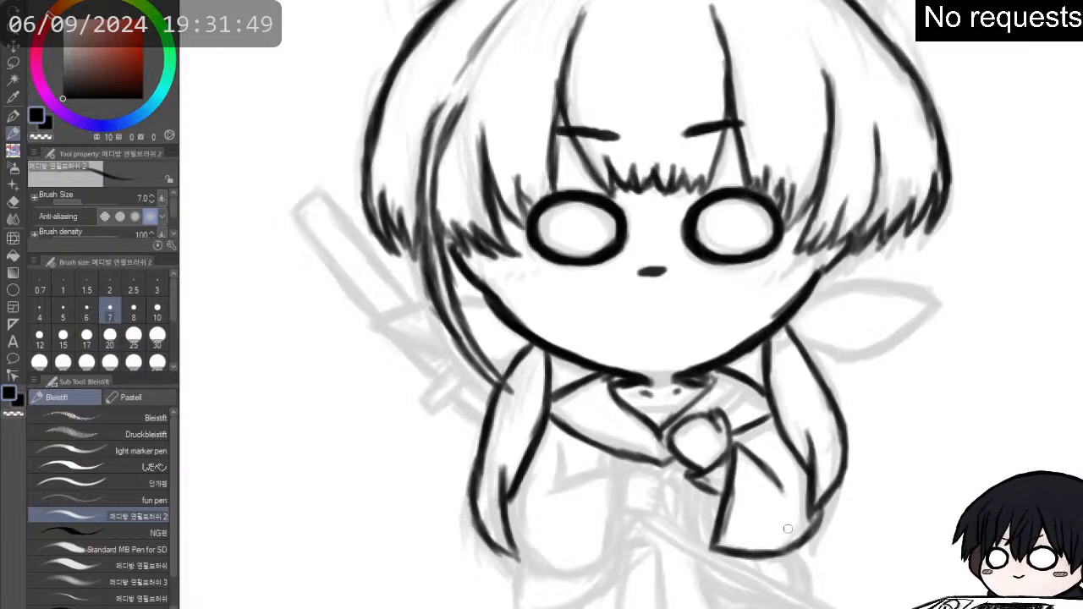
pyautogui.moveTo(722, 546)
pyautogui.mouseDown()
pyautogui.moveTo(780, 552)
pyautogui.moveTo(830, 510)
pyautogui.mouseUp()
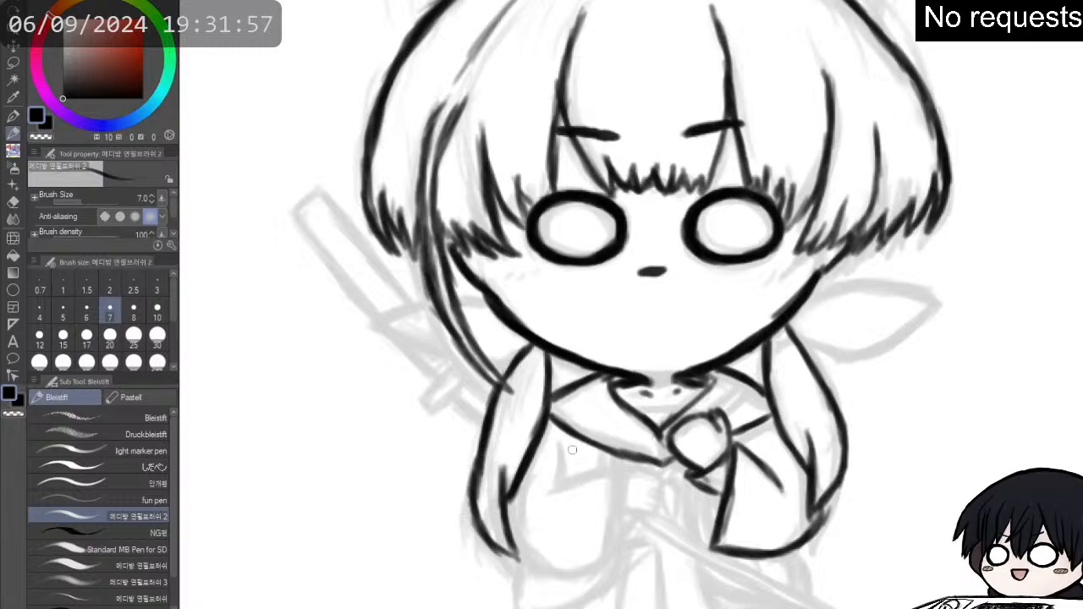
# - Ink the left sleeve's elbow fold, upper edge and cuff opening beside the hand
pyautogui.moveTo(560, 444)
pyautogui.mouseDown()
pyautogui.moveTo(558, 485)
pyautogui.moveTo(561, 452)
pyautogui.moveTo(568, 476)
pyautogui.moveTo(555, 492)
pyautogui.moveTo(583, 480)
pyautogui.moveTo(549, 491)
pyautogui.moveTo(629, 468)
pyautogui.moveTo(626, 493)
pyautogui.moveTo(643, 475)
pyautogui.moveTo(661, 492)
pyautogui.moveTo(625, 485)
pyautogui.moveTo(627, 474)
pyautogui.moveTo(601, 561)
pyautogui.mouseUp()
pyautogui.moveTo(626, 508)
pyautogui.mouseDown()
pyautogui.moveTo(603, 557)
pyautogui.moveTo(608, 549)
pyautogui.mouseUp()
pyautogui.moveTo(627, 479)
pyautogui.mouseDown()
pyautogui.moveTo(617, 520)
pyautogui.moveTo(624, 501)
pyautogui.mouseUp()
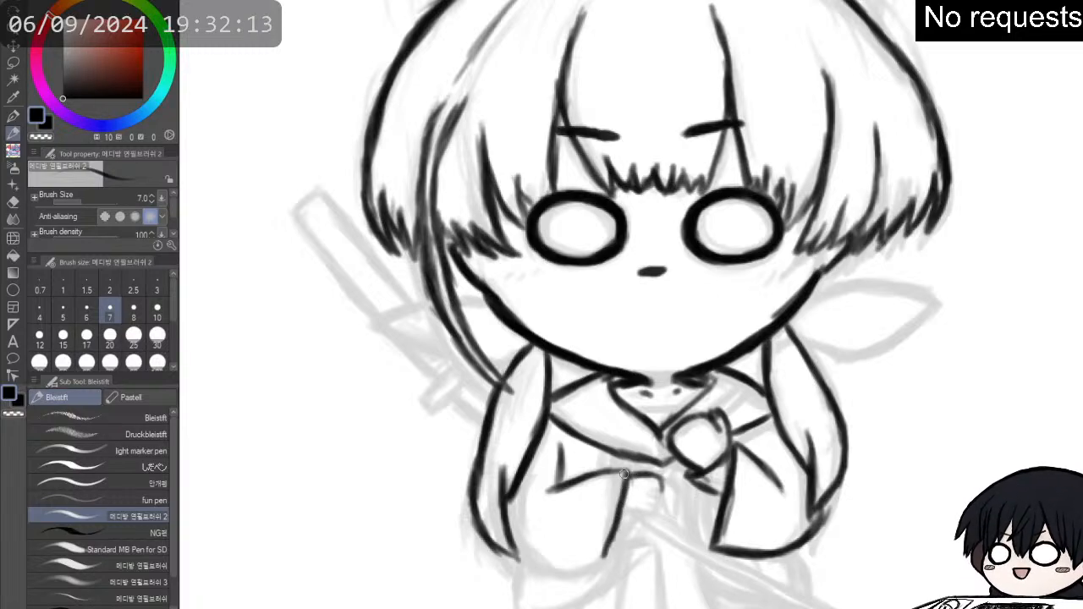
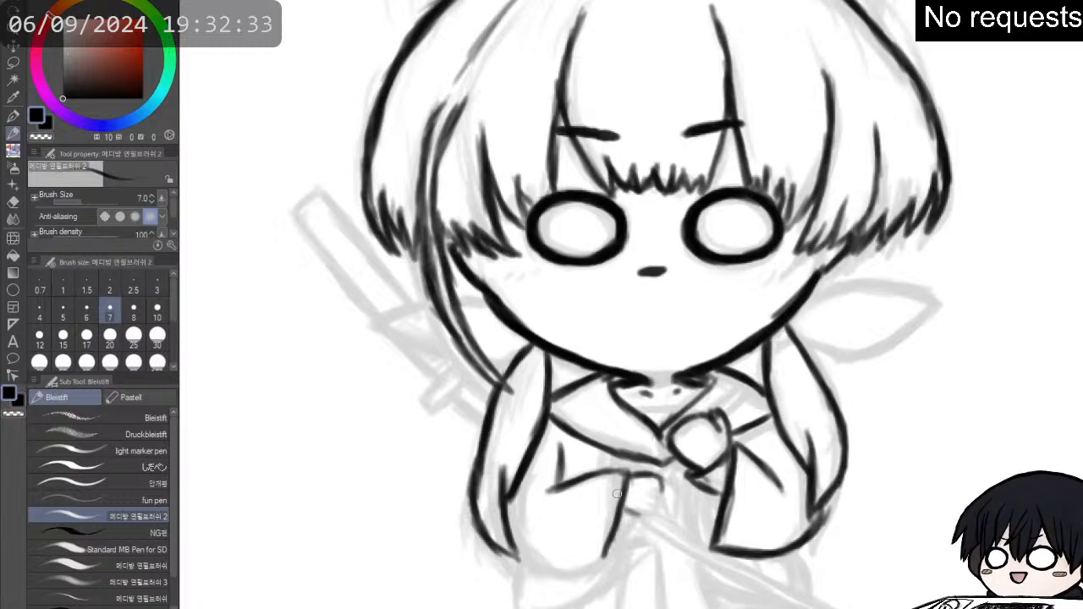
# - Ink the hand at the left sleeve's cuff and the upper edge of the pointed ribbon loop to the right of the face
pyautogui.moveTo(621, 514)
pyautogui.mouseDown()
pyautogui.moveTo(658, 507)
pyautogui.moveTo(661, 479)
pyautogui.moveTo(646, 470)
pyautogui.moveTo(657, 475)
pyautogui.mouseUp()
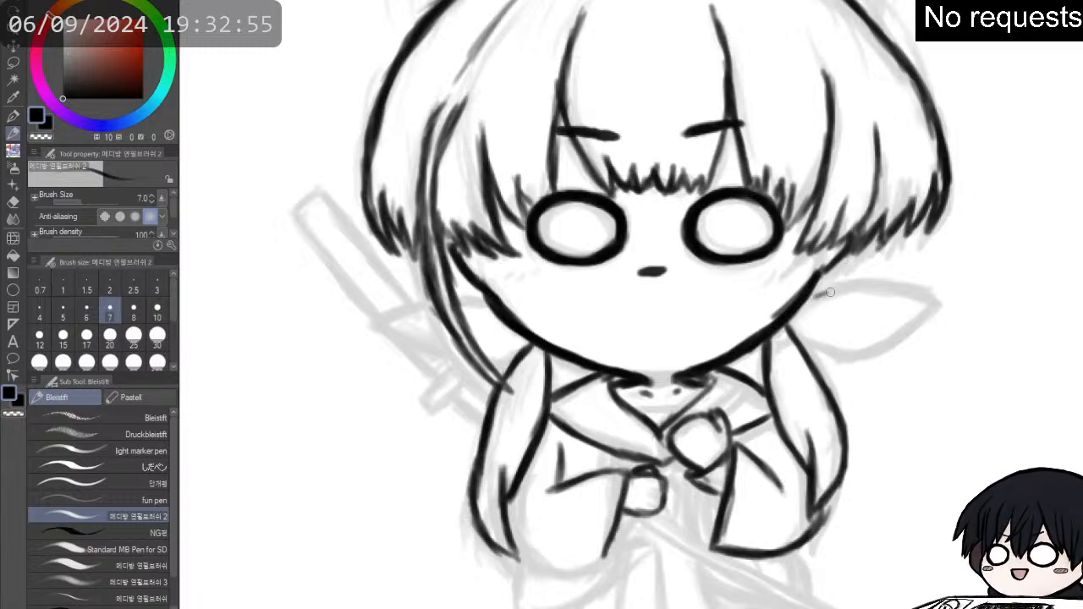
pyautogui.moveTo(814, 289)
pyautogui.mouseDown()
pyautogui.moveTo(867, 278)
pyautogui.moveTo(939, 298)
pyautogui.mouseUp()
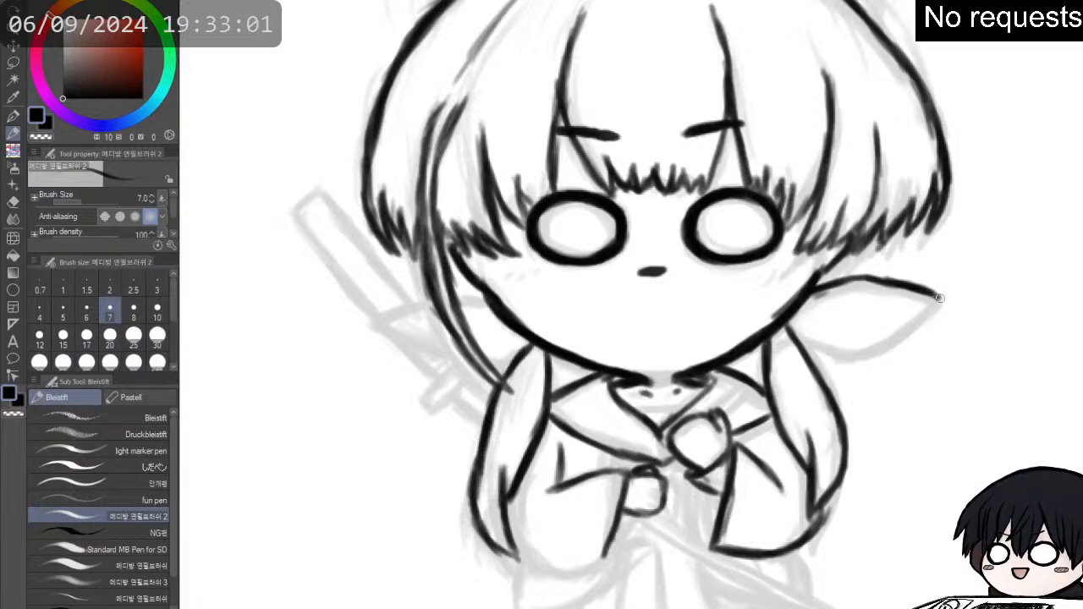
pyautogui.moveTo(815, 291)
pyautogui.mouseDown()
pyautogui.moveTo(852, 283)
pyautogui.moveTo(812, 296)
pyautogui.moveTo(886, 282)
pyautogui.moveTo(855, 282)
pyautogui.moveTo(878, 275)
pyautogui.moveTo(851, 280)
pyautogui.moveTo(939, 299)
pyautogui.mouseUp()
pyautogui.press('p')
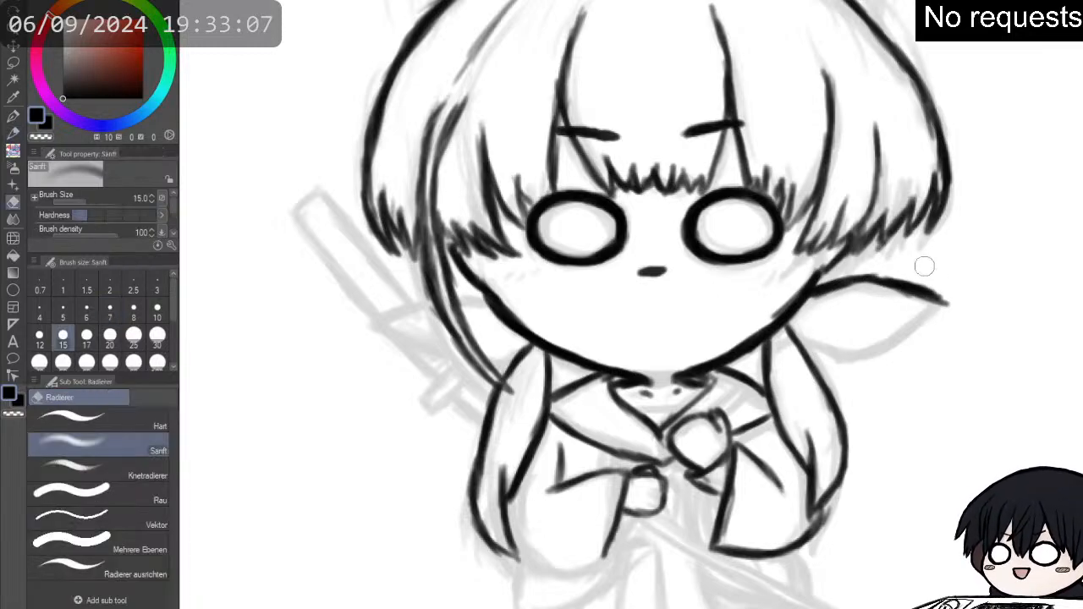
pyautogui.press('p')
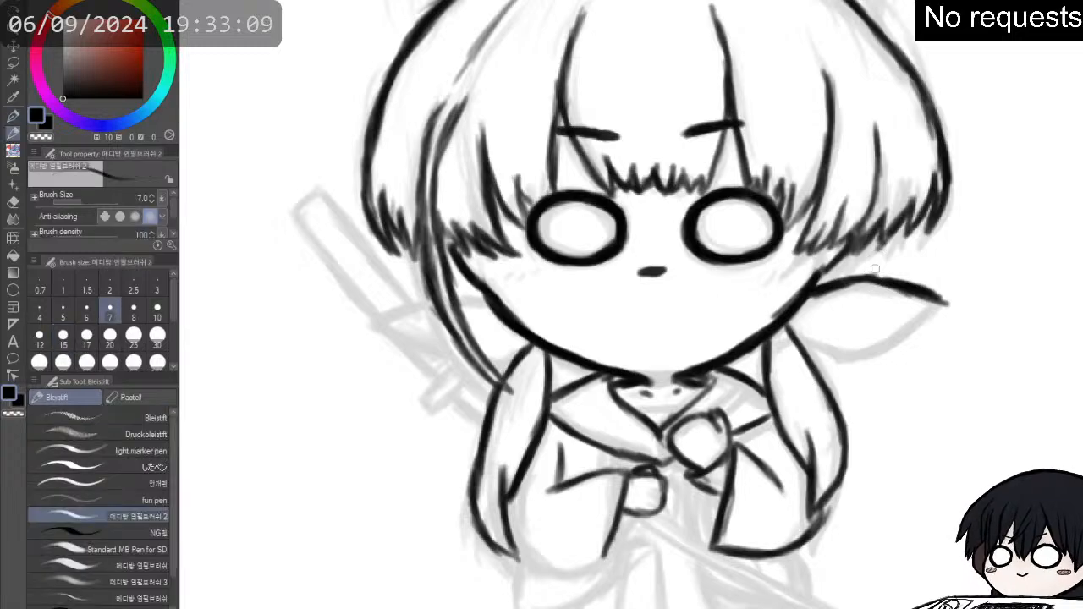
pyautogui.moveTo(889, 283); pyautogui.dragTo(946, 304)
# - Refine the right ribbon loop's upper edge and ink its lower edge from the hair lock out to the extended point
pyautogui.press('e')
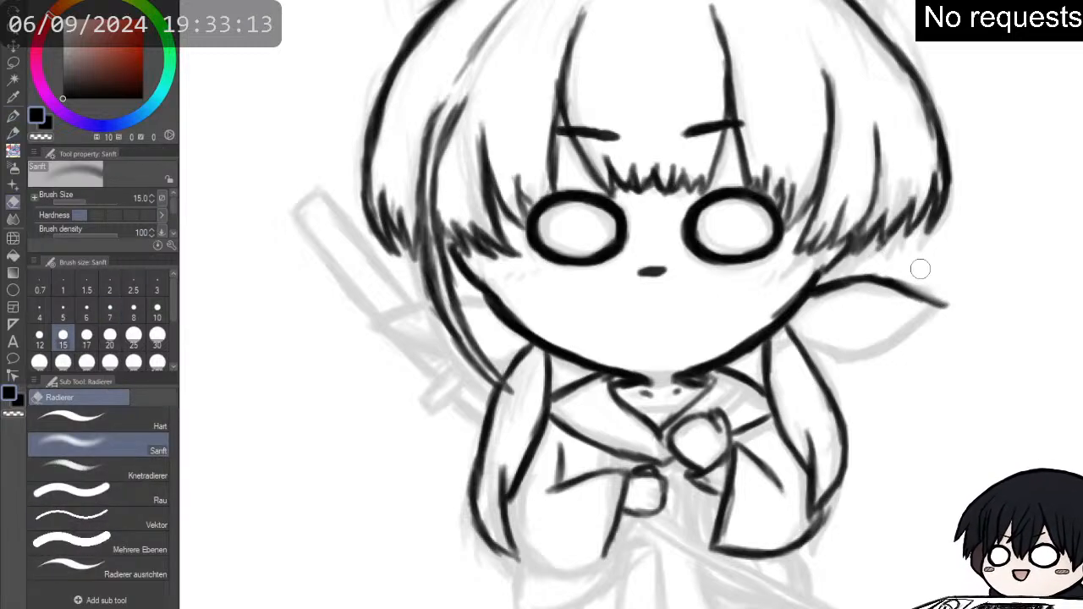
pyautogui.press('p')
pyautogui.press('p')
pyautogui.moveTo(865, 276)
pyautogui.mouseDown()
pyautogui.moveTo(926, 303)
pyautogui.moveTo(908, 304)
pyautogui.mouseUp()
pyautogui.moveTo(797, 337)
pyautogui.mouseDown()
pyautogui.moveTo(827, 352)
pyautogui.moveTo(796, 339)
pyautogui.moveTo(864, 357)
pyautogui.moveTo(949, 312)
pyautogui.moveTo(922, 303)
pyautogui.moveTo(956, 310)
pyautogui.mouseUp()
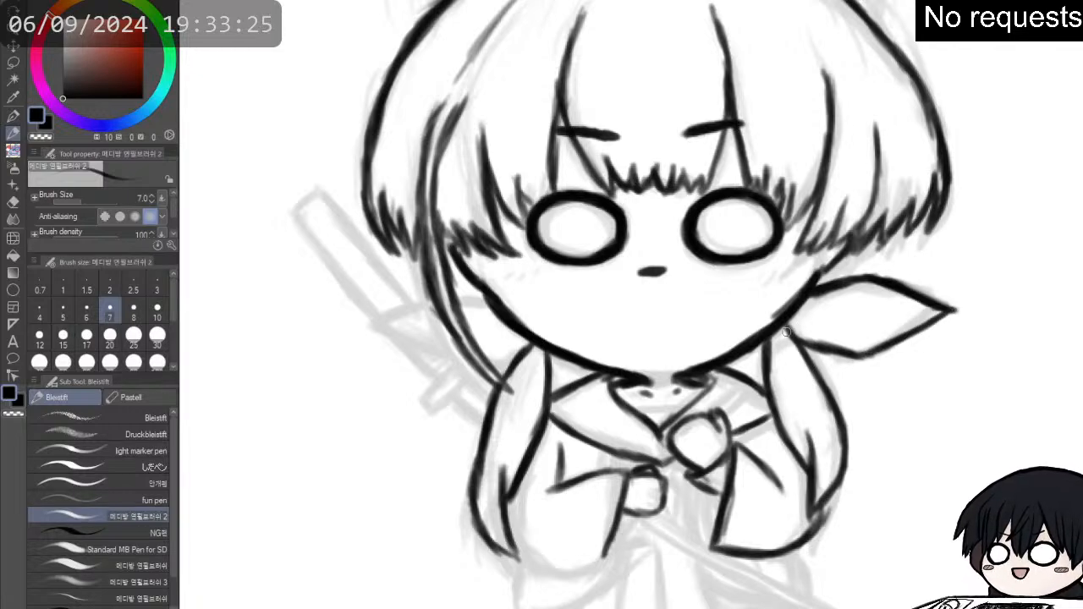
pyautogui.moveTo(787, 331)
pyautogui.mouseDown()
pyautogui.moveTo(870, 356)
pyautogui.moveTo(958, 312)
pyautogui.mouseUp()
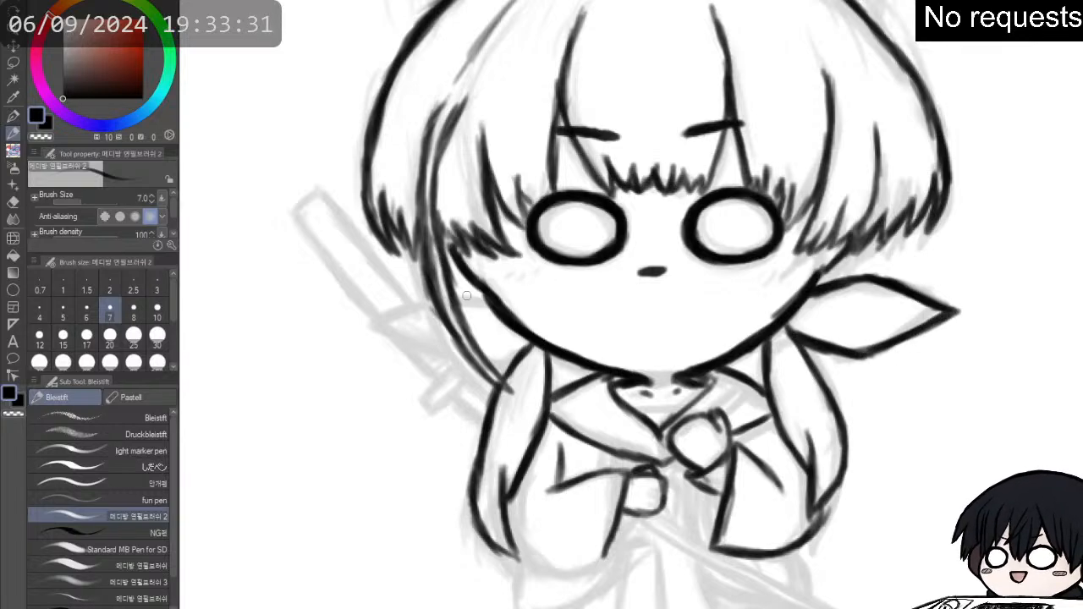
# - Ink the upper and lower edges of the matching ribbon loop to the left of the face, passing behind the long strand
pyautogui.moveTo(488, 303)
pyautogui.mouseDown()
pyautogui.moveTo(410, 302)
pyautogui.moveTo(401, 306)
pyautogui.moveTo(426, 300)
pyautogui.moveTo(370, 323)
pyautogui.mouseUp()
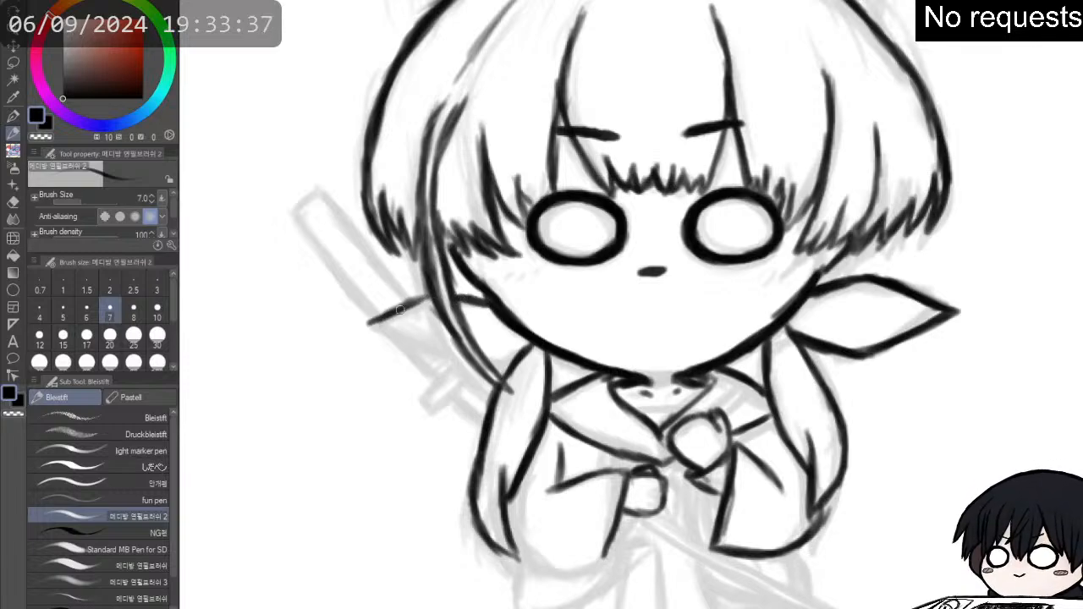
pyautogui.moveTo(428, 297)
pyautogui.mouseDown()
pyautogui.moveTo(472, 297)
pyautogui.moveTo(411, 301)
pyautogui.moveTo(434, 296)
pyautogui.moveTo(364, 329)
pyautogui.moveTo(403, 354)
pyautogui.moveTo(463, 369)
pyautogui.moveTo(432, 359)
pyautogui.moveTo(468, 366)
pyautogui.mouseUp()
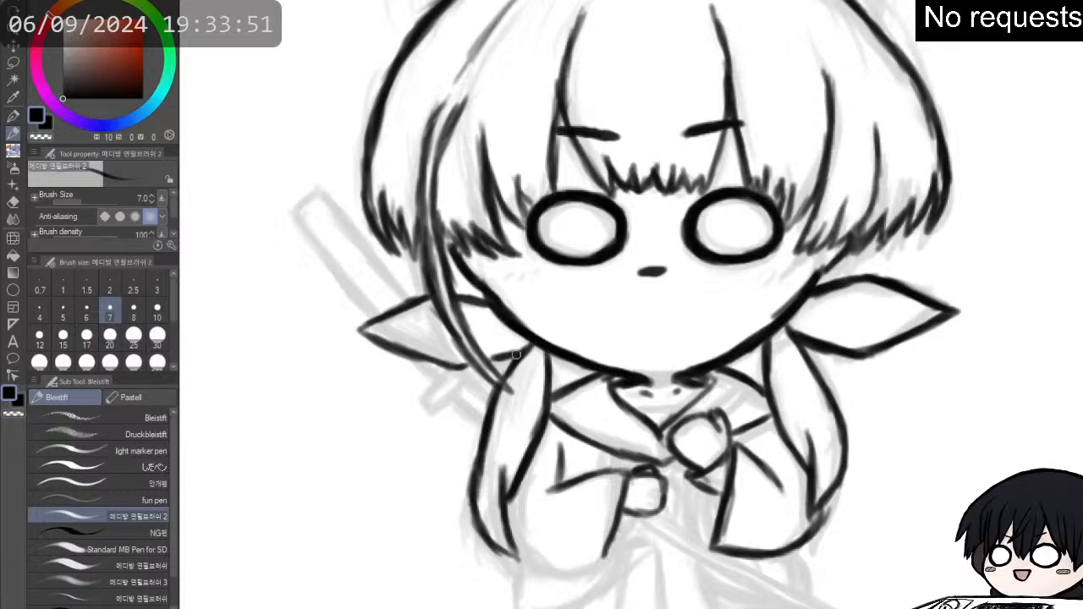
pyautogui.moveTo(502, 358); pyautogui.dragTo(472, 365)
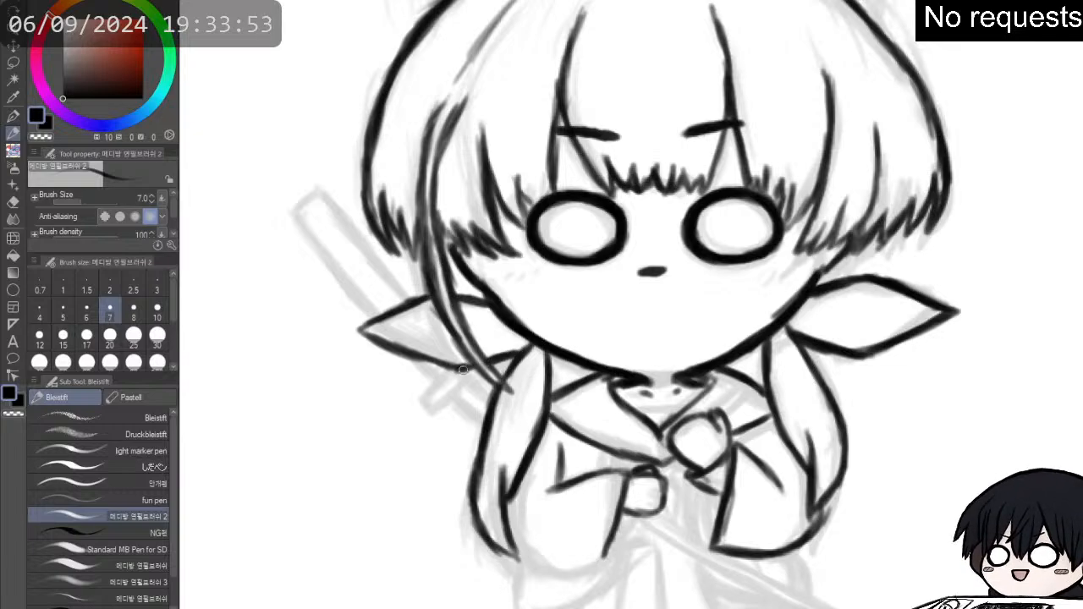
# - Erase the left ribbon loop's lower edge, extend its point outward, and redraw the lower edge back to the hair lock
pyautogui.press('e')
pyautogui.moveTo(412, 345)
pyautogui.mouseDown()
pyautogui.moveTo(456, 376)
pyautogui.moveTo(395, 354)
pyautogui.moveTo(389, 334)
pyautogui.moveTo(354, 335)
pyautogui.mouseUp()
pyautogui.press('p')
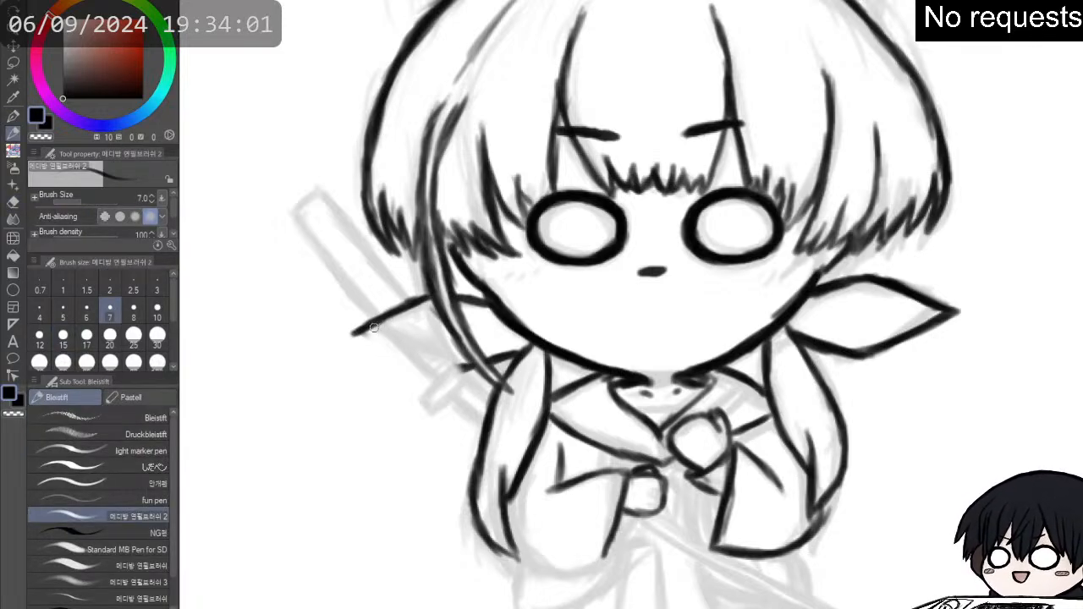
pyautogui.moveTo(355, 335)
pyautogui.mouseDown()
pyautogui.moveTo(446, 374)
pyautogui.moveTo(527, 347)
pyautogui.mouseUp()
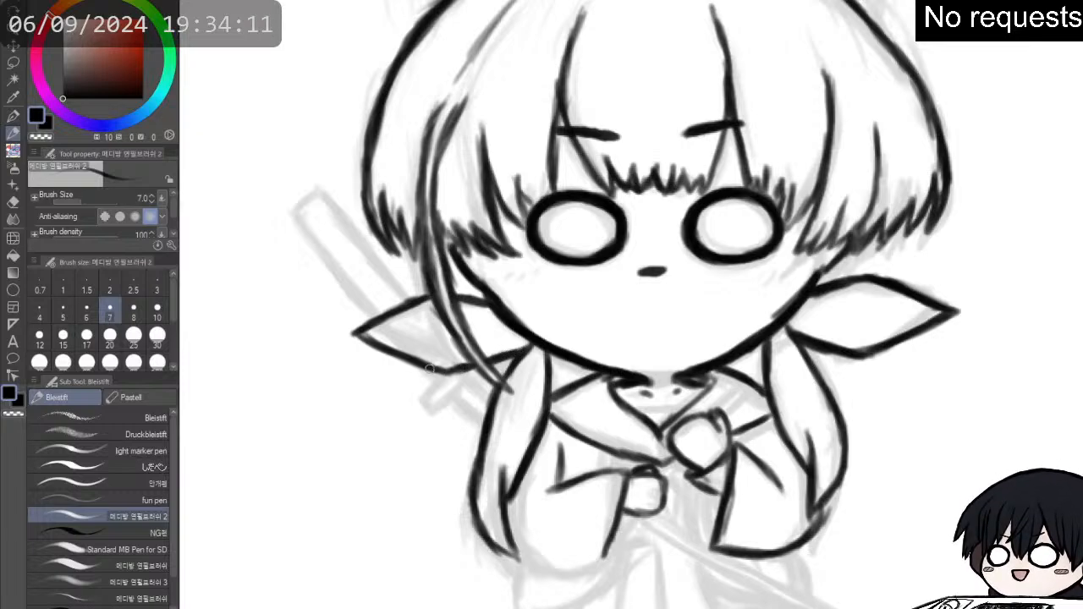
pyautogui.moveTo(449, 371); pyautogui.dragTo(466, 369)
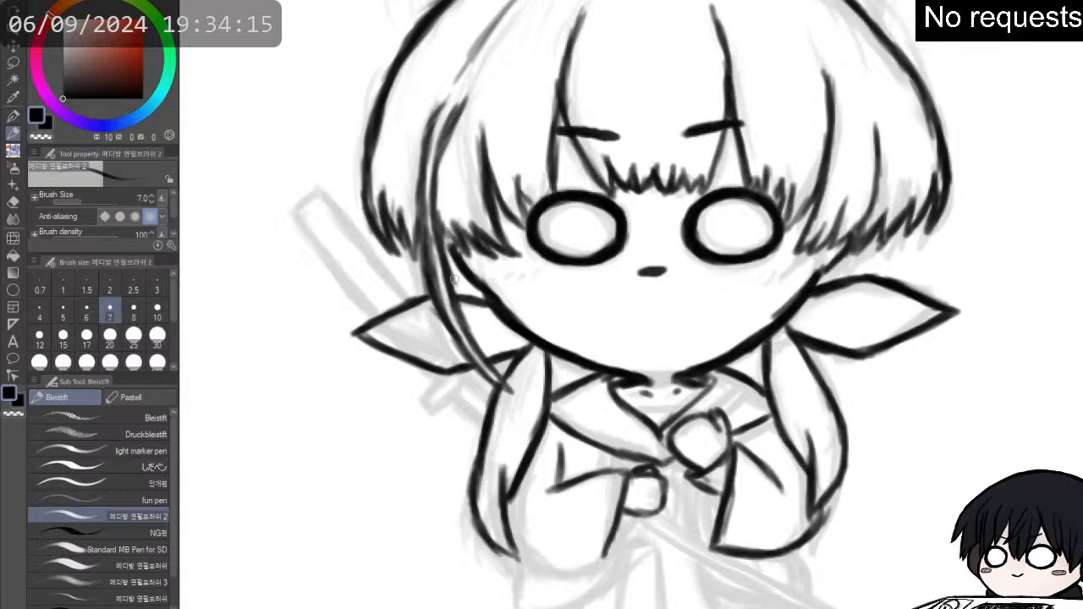
# - Erase the left ribbon loop's short upper line between the long strand and the cheek and redraw it slightly higher
pyautogui.press('e')
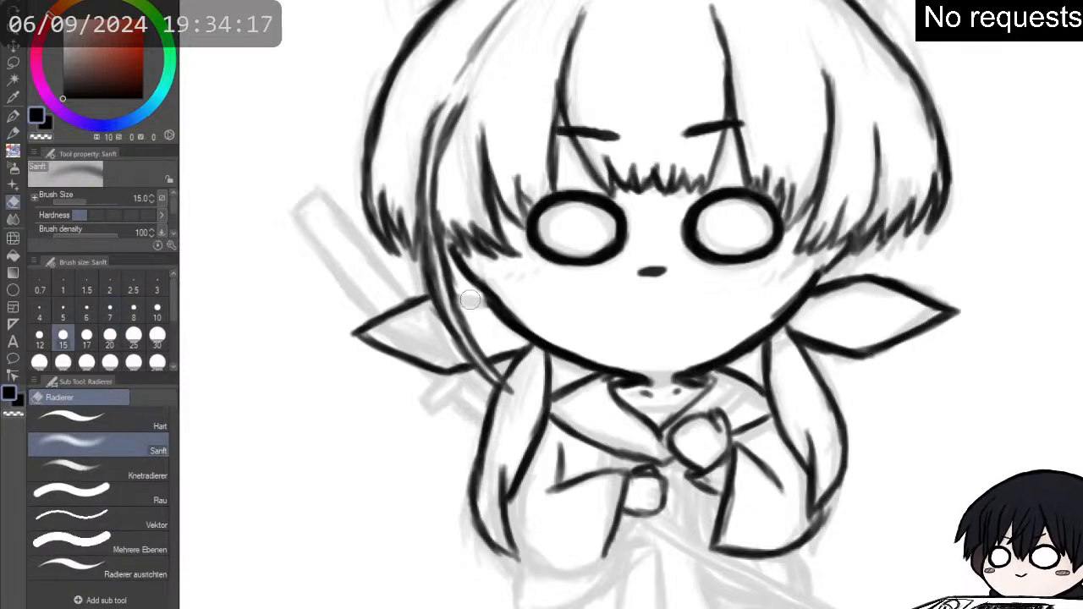
pyautogui.press('p')
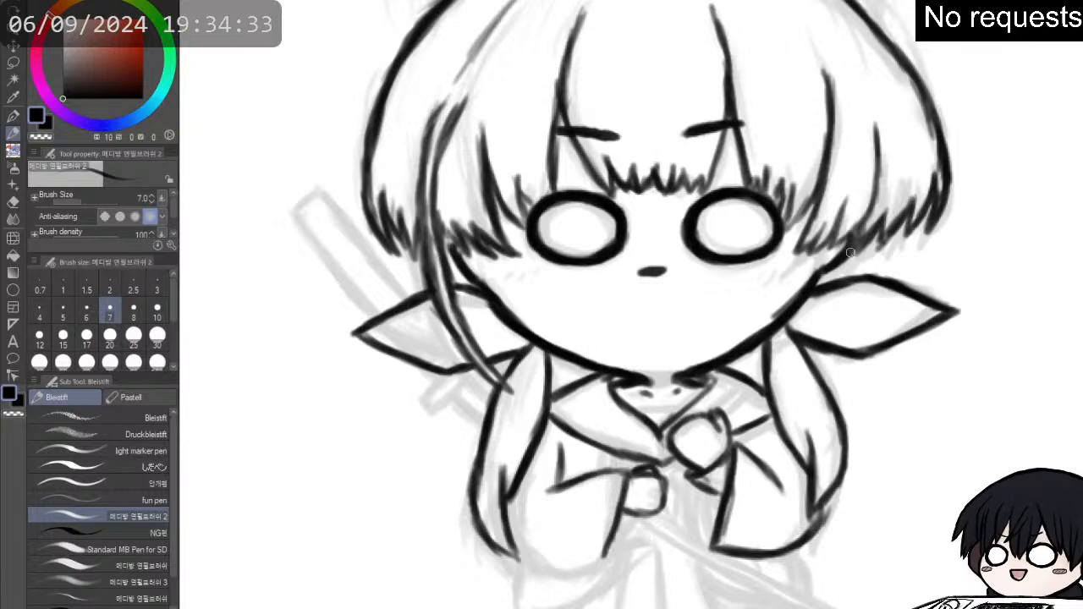
pyautogui.press('e')
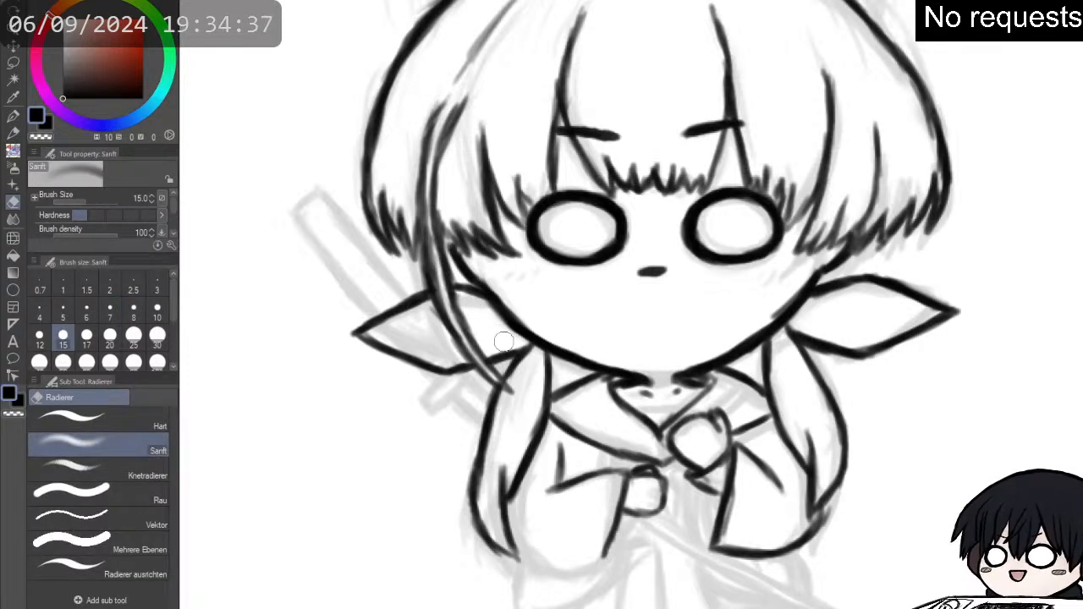
pyautogui.press('p')
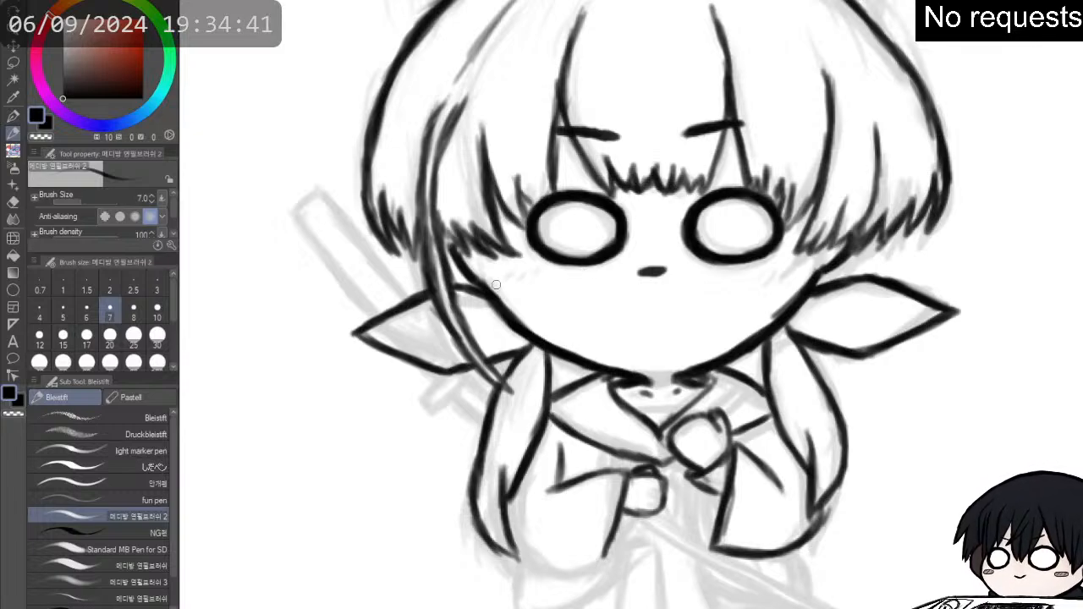
# - Thicken the face's jawline from the left cheek down to the chin and up the right side
pyautogui.moveTo(490, 282)
pyautogui.mouseDown()
pyautogui.moveTo(519, 338)
pyautogui.moveTo(570, 364)
pyautogui.moveTo(623, 371)
pyautogui.mouseUp()
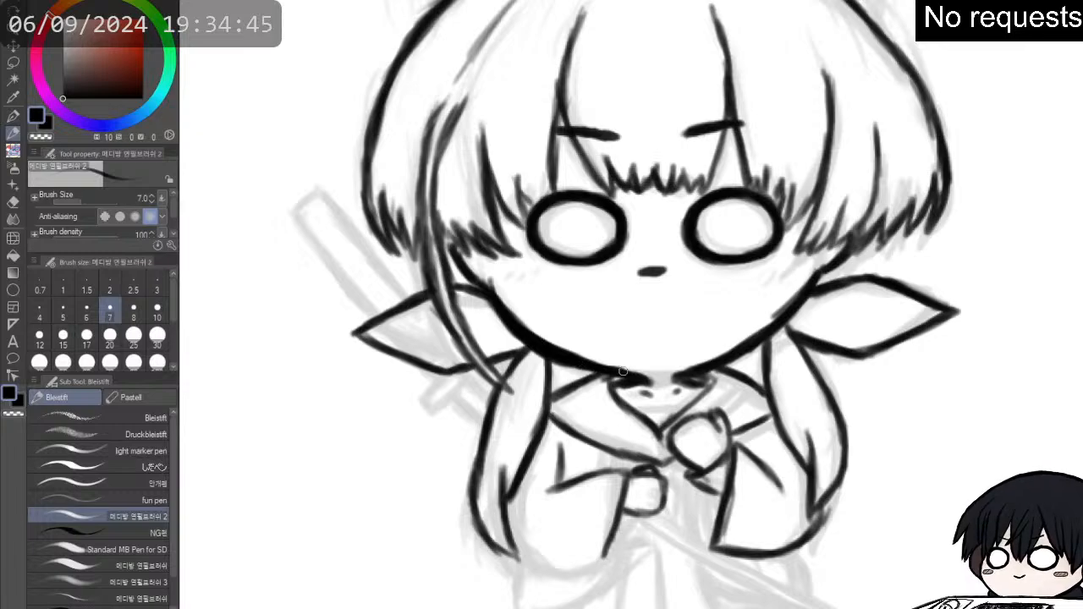
pyautogui.moveTo(701, 370)
pyautogui.mouseDown()
pyautogui.moveTo(789, 315)
pyautogui.moveTo(811, 283)
pyautogui.moveTo(760, 339)
pyautogui.moveTo(772, 326)
pyautogui.moveTo(733, 287)
pyautogui.moveTo(671, 327)
pyautogui.moveTo(682, 352)
pyautogui.moveTo(725, 346)
pyautogui.moveTo(714, 343)
pyautogui.moveTo(784, 296)
pyautogui.moveTo(750, 320)
pyautogui.moveTo(781, 286)
pyautogui.moveTo(688, 355)
pyautogui.mouseUp()
pyautogui.press('e')
pyautogui.press('p')
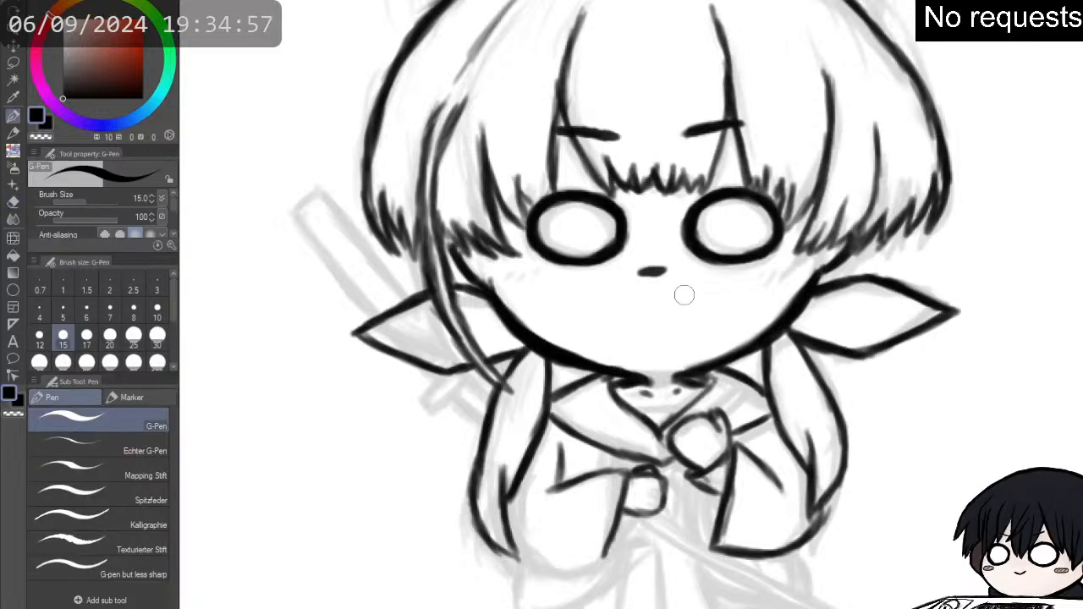
pyautogui.press('e')
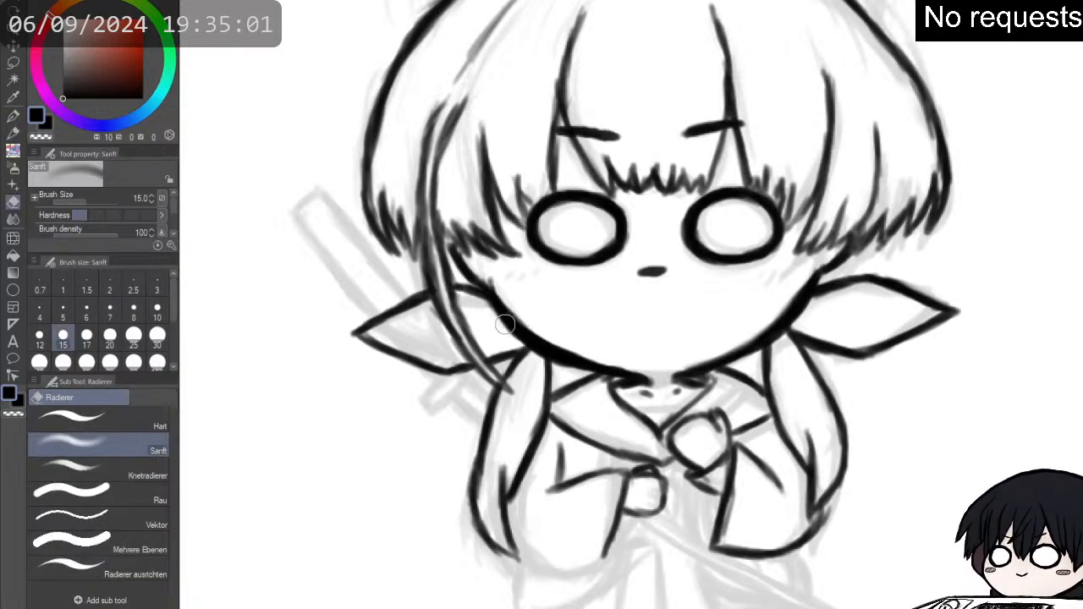
pyautogui.press('p')
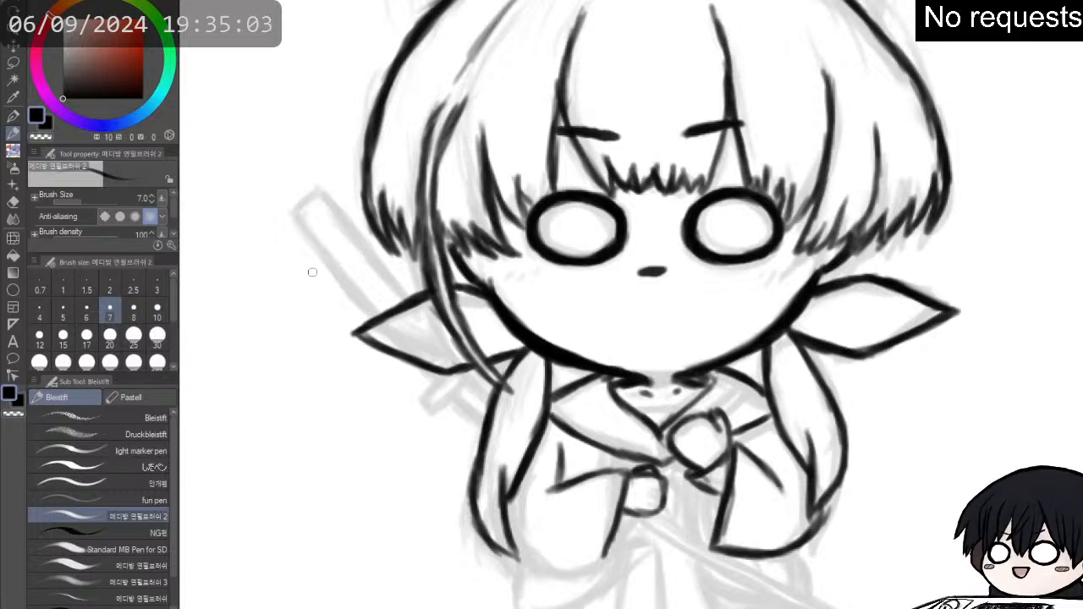
# - Ink the sword's end above the left ribbon loop, then its crosspiece and the short section reaching down to the hanging lock
pyautogui.moveTo(295, 211)
pyautogui.mouseDown()
pyautogui.moveTo(317, 195)
pyautogui.moveTo(330, 205)
pyautogui.moveTo(324, 194)
pyautogui.moveTo(356, 244)
pyautogui.mouseUp()
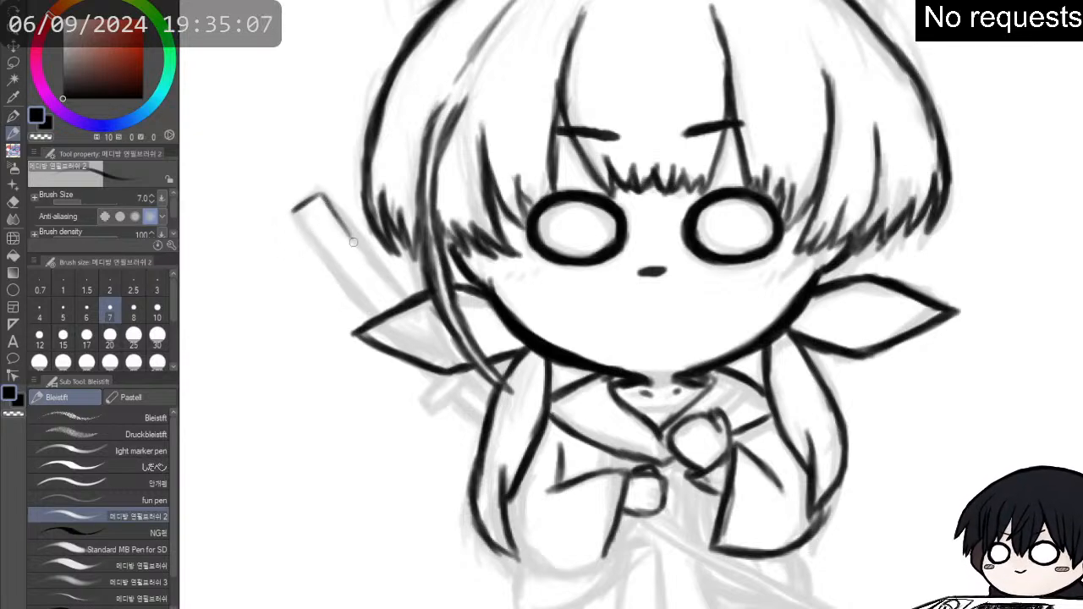
pyautogui.moveTo(320, 198); pyautogui.dragTo(386, 281)
pyautogui.moveTo(354, 240)
pyautogui.mouseDown()
pyautogui.moveTo(396, 291)
pyautogui.moveTo(319, 195)
pyautogui.moveTo(294, 221)
pyautogui.moveTo(325, 250)
pyautogui.mouseUp()
pyautogui.moveTo(298, 215); pyautogui.dragTo(368, 305)
pyautogui.moveTo(327, 252)
pyautogui.mouseDown()
pyautogui.moveTo(375, 315)
pyautogui.moveTo(377, 313)
pyautogui.mouseUp()
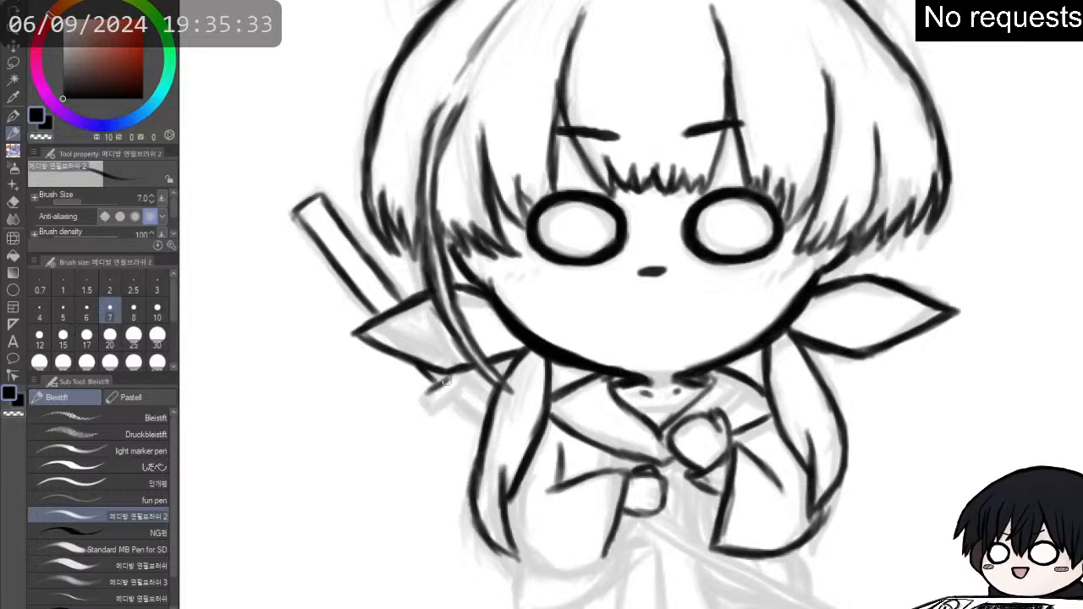
pyautogui.moveTo(445, 381); pyautogui.dragTo(414, 405)
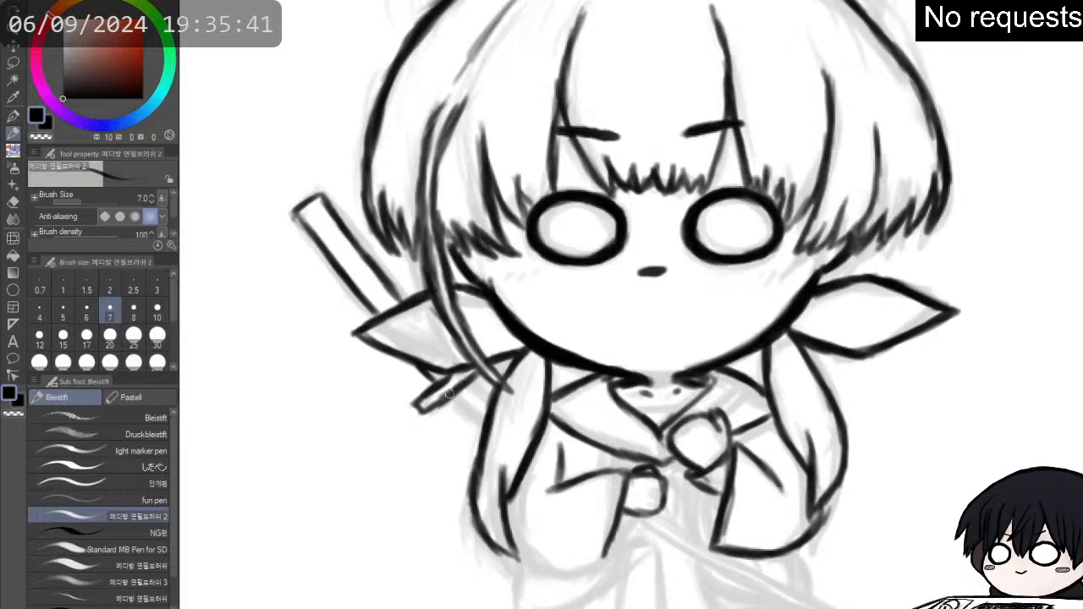
pyautogui.moveTo(426, 412); pyautogui.dragTo(466, 369)
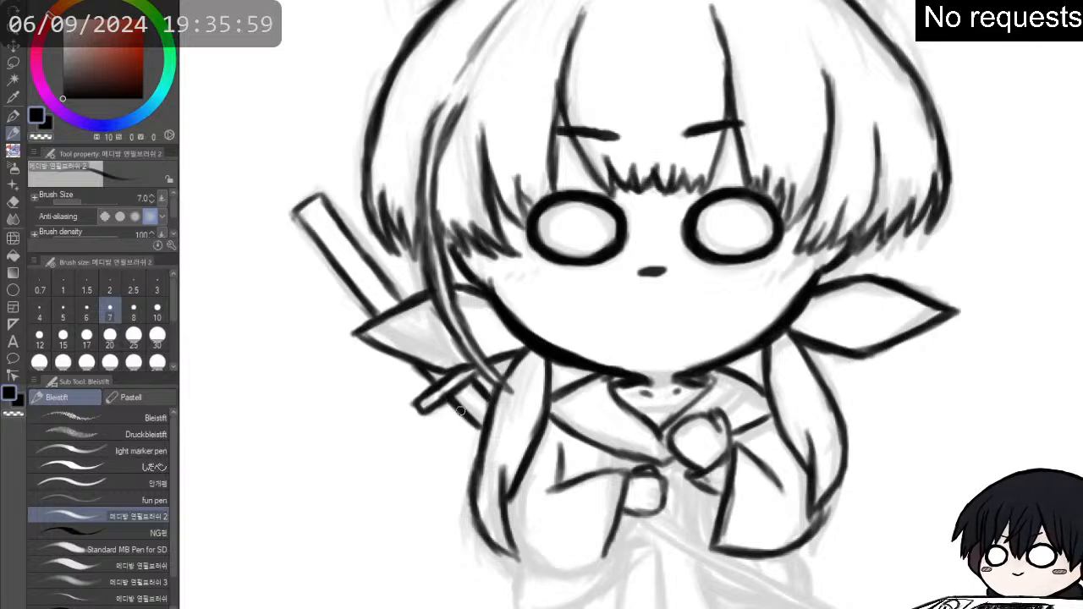
# - Ink the left sleeve's rounded bottom edge and the inner cuff line running down from the hand
pyautogui.scroll(-2, 476, 430)
pyautogui.scroll(-3, 571, 385)
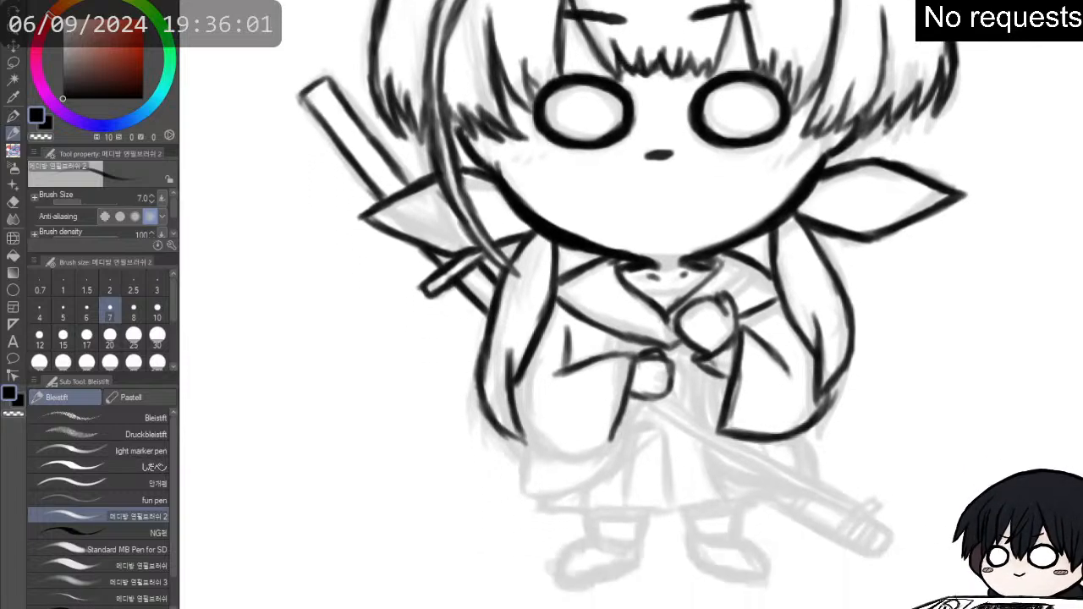
pyautogui.moveTo(527, 431)
pyautogui.mouseDown()
pyautogui.moveTo(560, 454)
pyautogui.moveTo(579, 451)
pyautogui.mouseUp()
pyautogui.hotkey('ctrl', 'z')
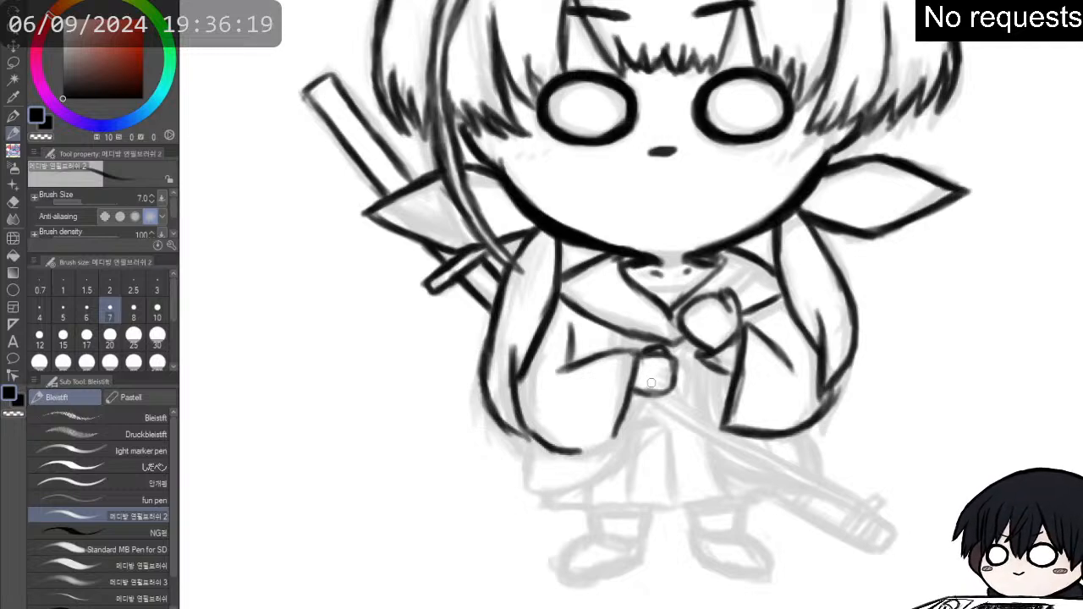
pyautogui.moveTo(647, 396)
pyautogui.mouseDown()
pyautogui.moveTo(636, 423)
pyautogui.moveTo(647, 401)
pyautogui.moveTo(636, 413)
pyautogui.moveTo(636, 394)
pyautogui.moveTo(621, 440)
pyautogui.moveTo(647, 396)
pyautogui.moveTo(619, 445)
pyautogui.mouseUp()
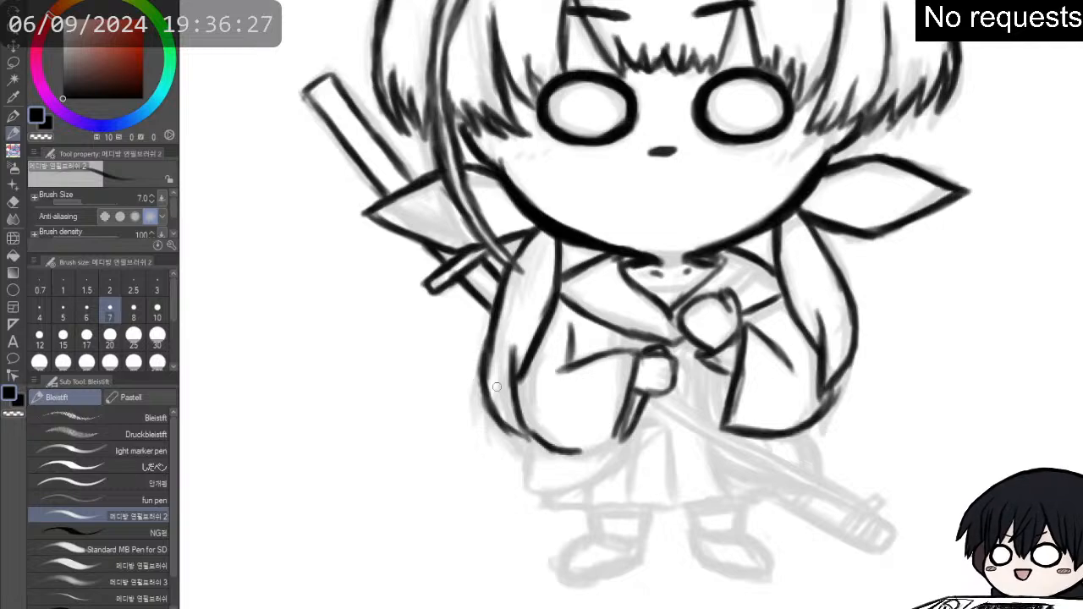
pyautogui.moveTo(622, 425); pyautogui.dragTo(607, 445)
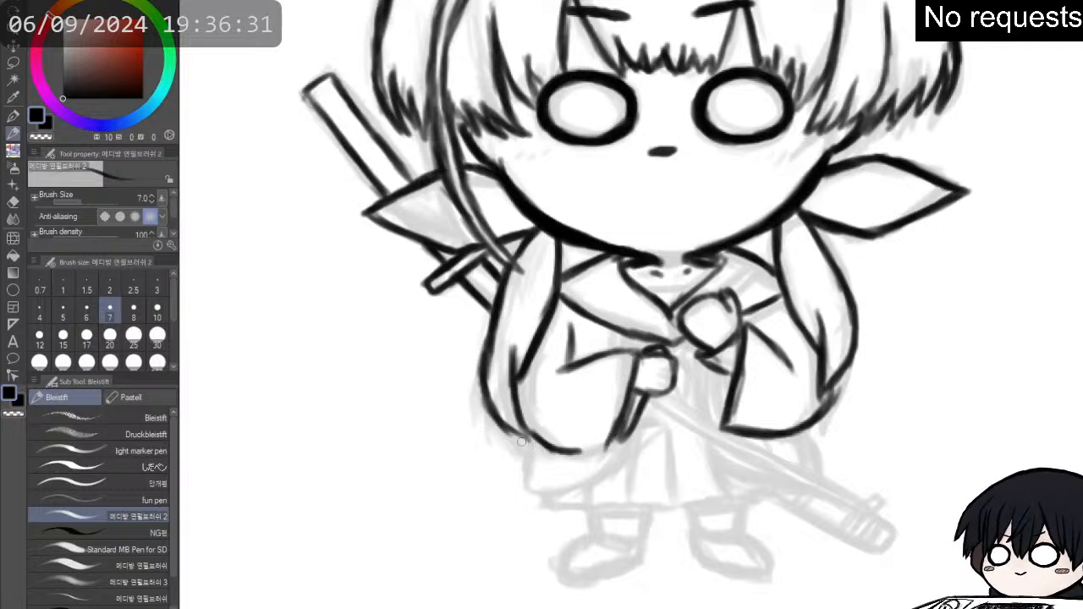
pyautogui.moveTo(525, 429)
pyautogui.mouseDown()
pyautogui.moveTo(577, 453)
pyautogui.moveTo(613, 445)
pyautogui.moveTo(603, 447)
pyautogui.moveTo(622, 421)
pyautogui.moveTo(610, 433)
pyautogui.mouseUp()
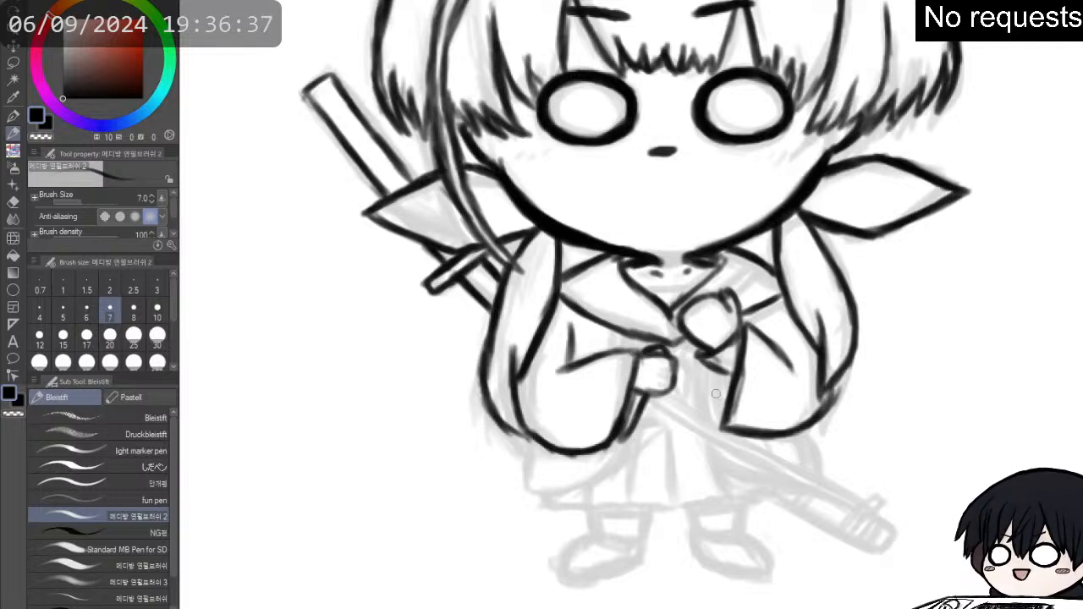
# - Erase and redraw the right sleeve's curved bottom corner, and ink the inner line beside its opening
pyautogui.press('e')
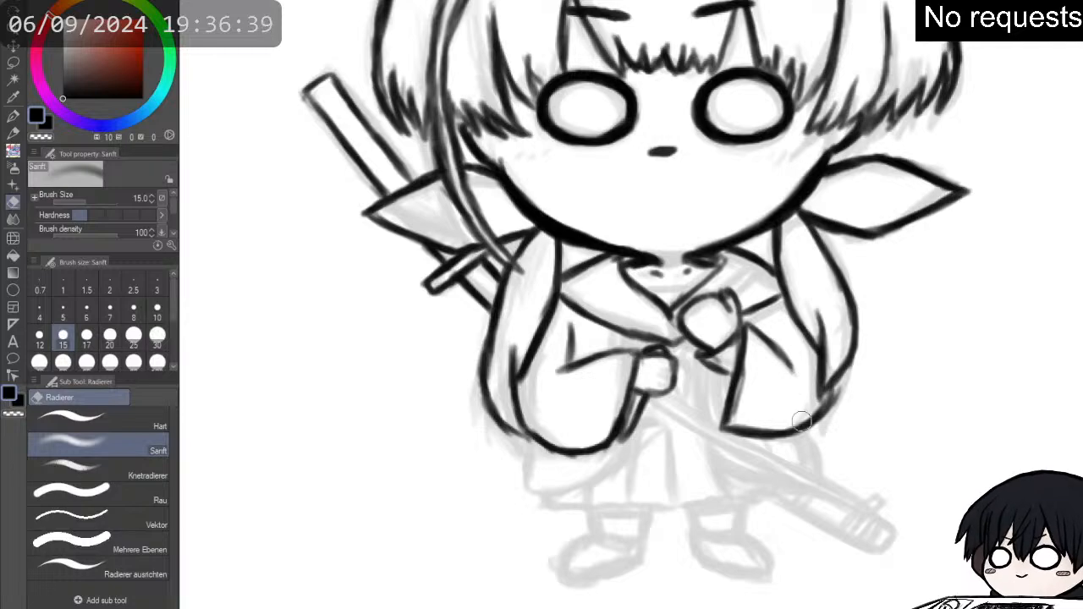
pyautogui.moveTo(822, 422)
pyautogui.mouseDown()
pyautogui.moveTo(851, 398)
pyautogui.moveTo(836, 398)
pyautogui.mouseUp()
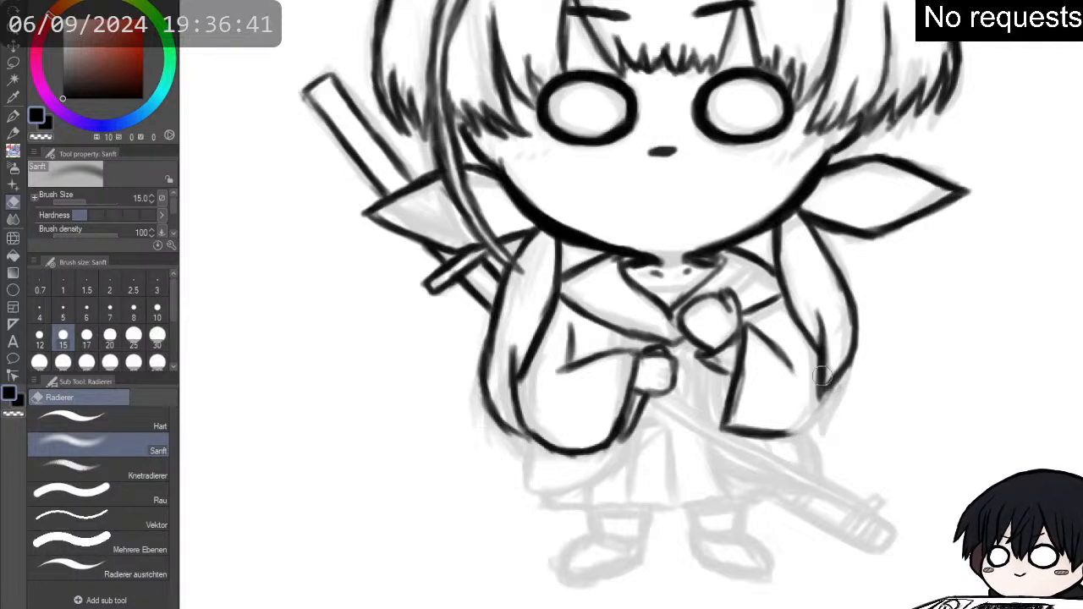
pyautogui.press('p')
pyautogui.moveTo(730, 430)
pyautogui.mouseDown()
pyautogui.moveTo(812, 433)
pyautogui.moveTo(834, 384)
pyautogui.moveTo(830, 417)
pyautogui.moveTo(800, 431)
pyautogui.mouseUp()
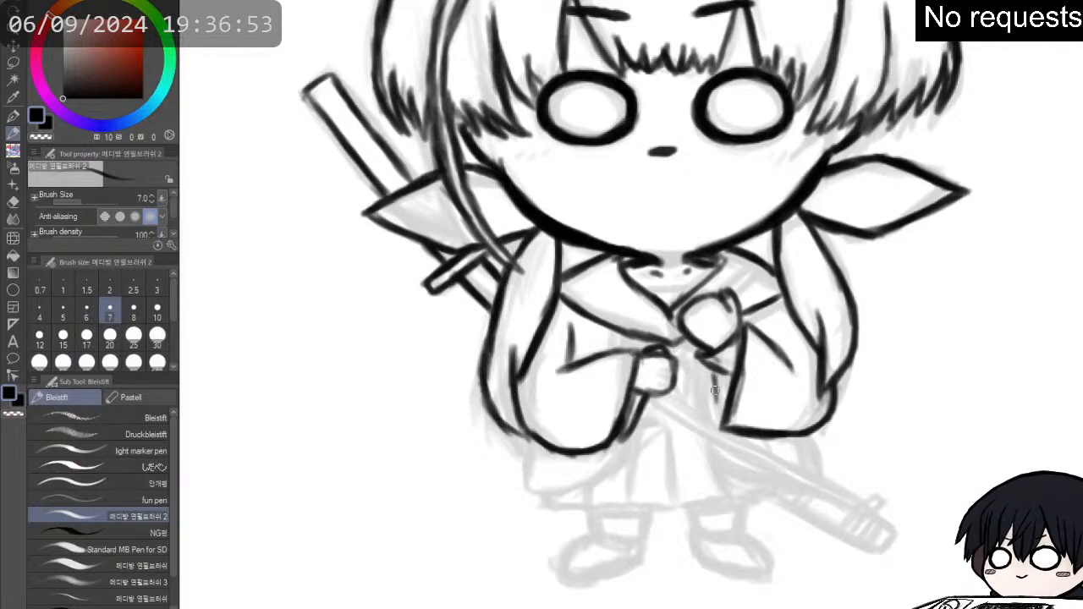
pyautogui.moveTo(713, 378)
pyautogui.mouseDown()
pyautogui.moveTo(721, 429)
pyautogui.moveTo(717, 371)
pyautogui.moveTo(717, 403)
pyautogui.moveTo(714, 366)
pyautogui.mouseUp()
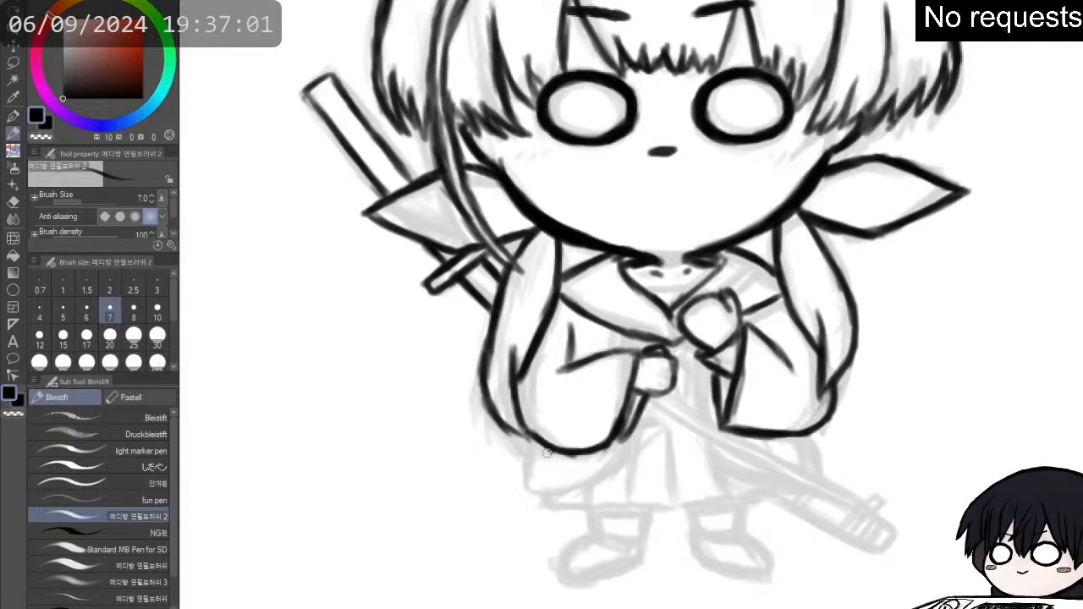
# - Ink the coat's lower flap beneath the left sleeve, with its short outer side and the bottom edge curving up to the cuff
pyautogui.moveTo(529, 442)
pyautogui.mouseDown()
pyautogui.moveTo(533, 487)
pyautogui.moveTo(603, 470)
pyautogui.moveTo(583, 480)
pyautogui.moveTo(635, 444)
pyautogui.moveTo(640, 411)
pyautogui.moveTo(625, 456)
pyautogui.moveTo(631, 439)
pyautogui.moveTo(593, 473)
pyautogui.moveTo(622, 457)
pyautogui.moveTo(541, 491)
pyautogui.moveTo(523, 479)
pyautogui.moveTo(535, 446)
pyautogui.moveTo(539, 487)
pyautogui.mouseUp()
pyautogui.press('e')
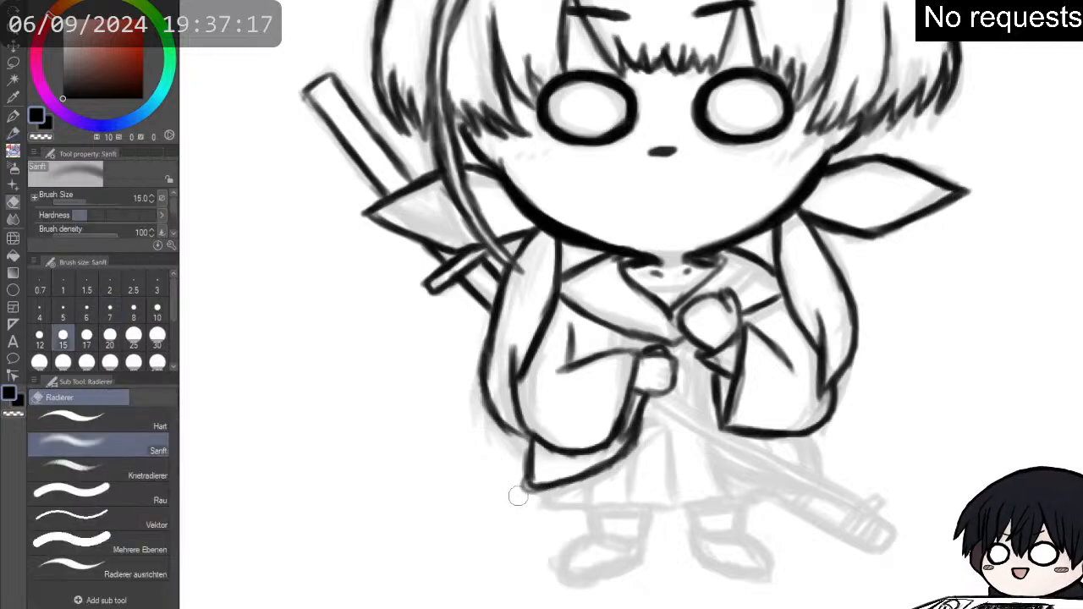
pyautogui.press('p')
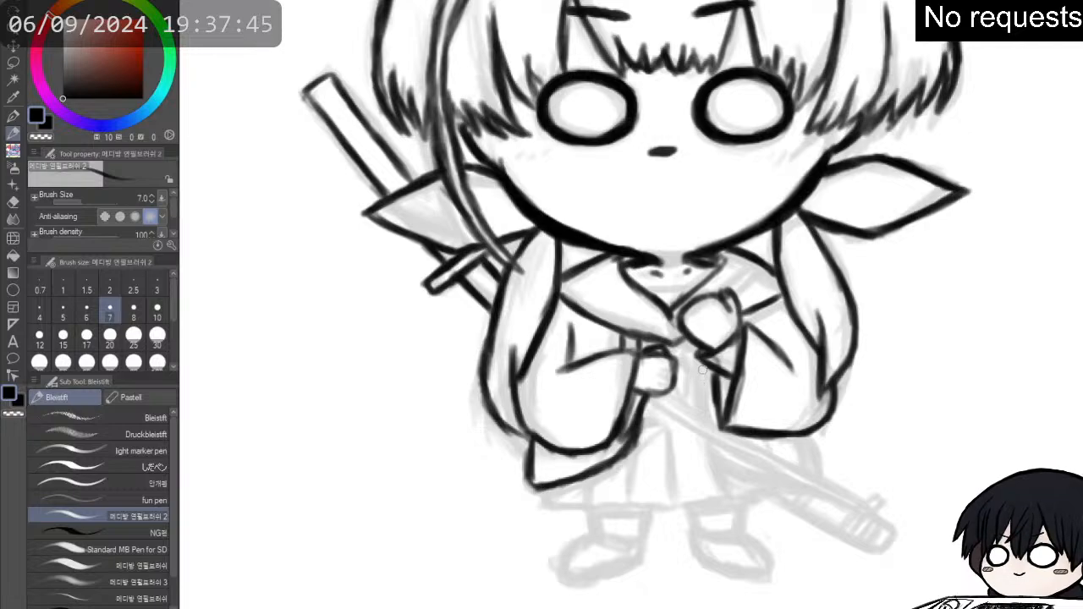
# - Ink the coat's right front edge, running from beneath the raised hand down past the right sleeve's corner
pyautogui.moveTo(705, 371); pyautogui.dragTo(711, 413)
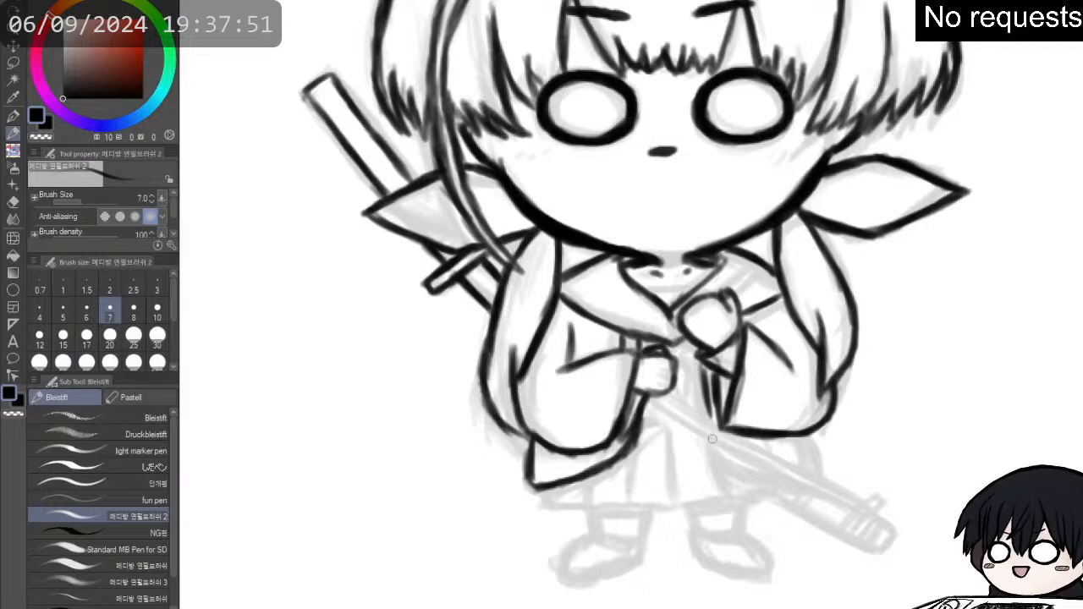
pyautogui.moveTo(709, 417)
pyautogui.mouseDown()
pyautogui.moveTo(716, 448)
pyautogui.moveTo(710, 417)
pyautogui.moveTo(716, 454)
pyautogui.moveTo(709, 417)
pyautogui.moveTo(719, 459)
pyautogui.moveTo(715, 444)
pyautogui.moveTo(739, 481)
pyautogui.mouseUp()
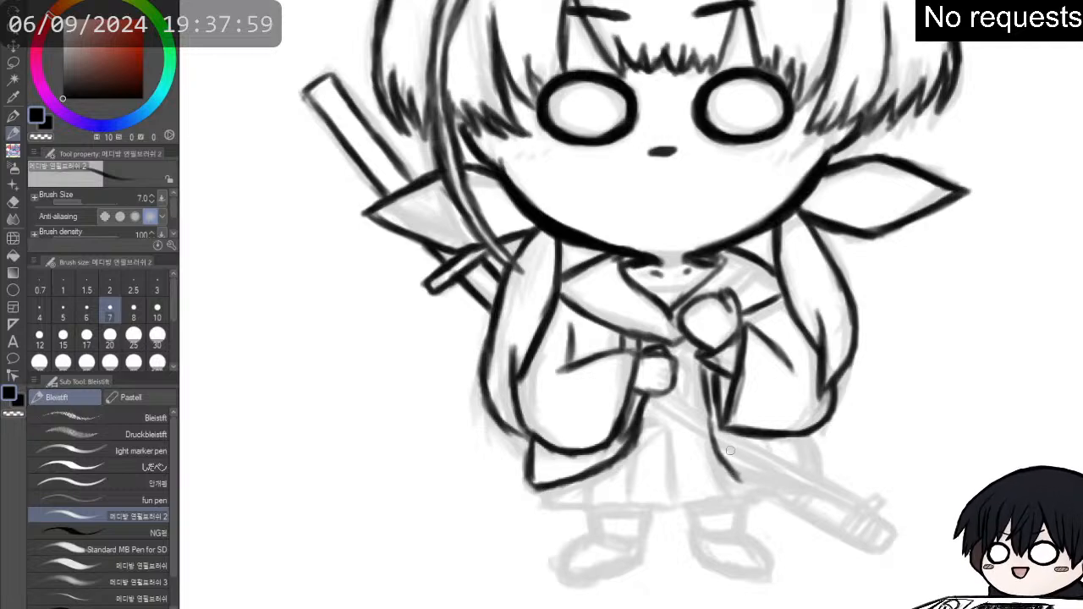
pyautogui.moveTo(729, 434); pyautogui.dragTo(736, 463)
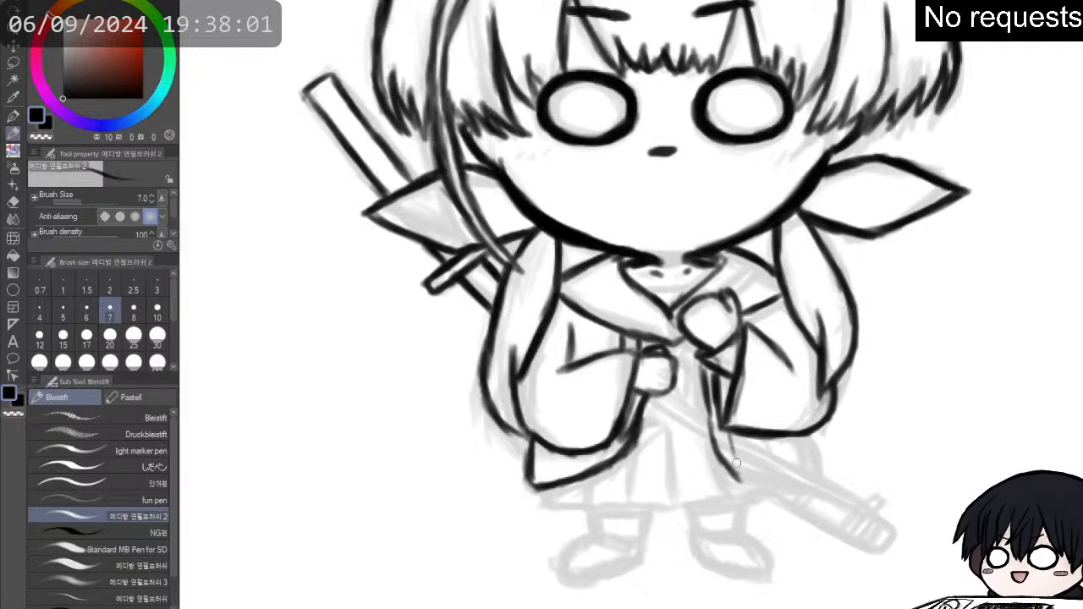
pyautogui.press('p')
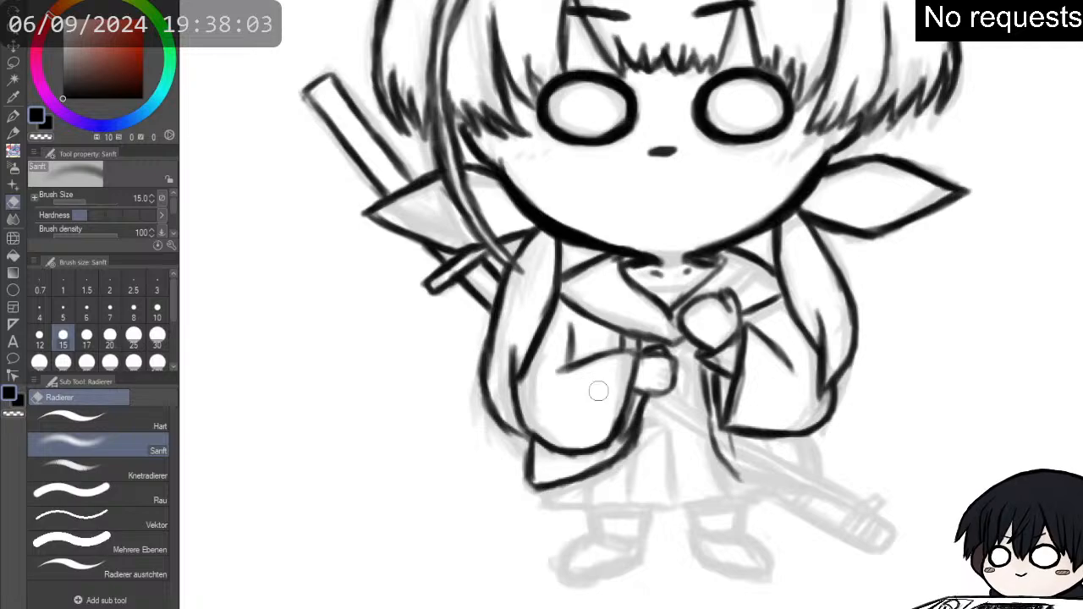
pyautogui.press('p')
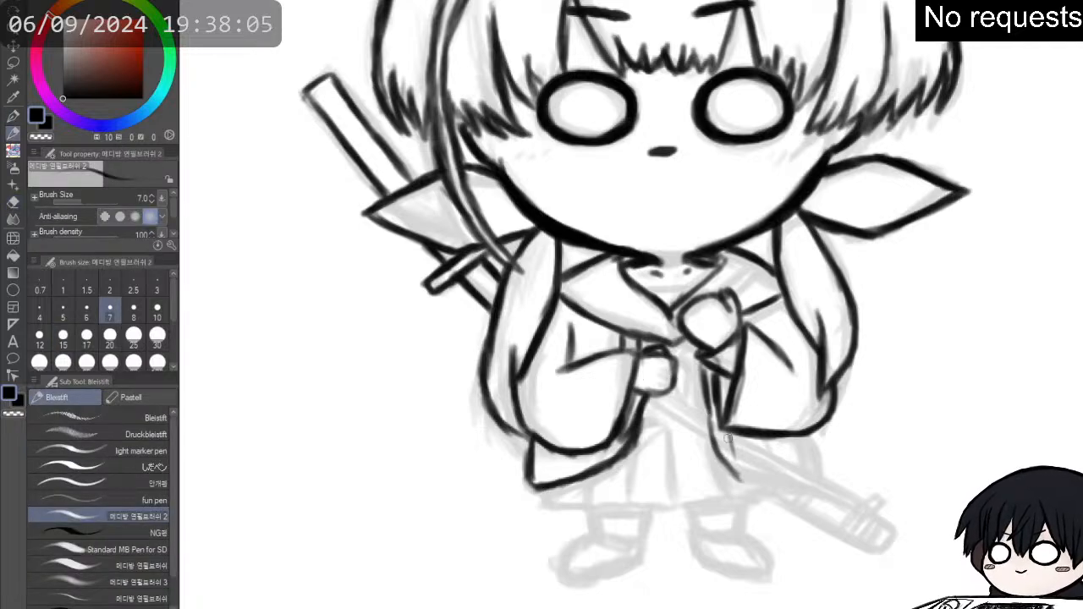
# - Ink the coat flap beneath the right sleeve, with its outer side, bottom edge and inner front line
pyautogui.moveTo(726, 434)
pyautogui.mouseDown()
pyautogui.moveTo(738, 471)
pyautogui.moveTo(768, 480)
pyautogui.moveTo(809, 477)
pyautogui.moveTo(810, 433)
pyautogui.moveTo(820, 476)
pyautogui.moveTo(809, 435)
pyautogui.moveTo(806, 447)
pyautogui.mouseUp()
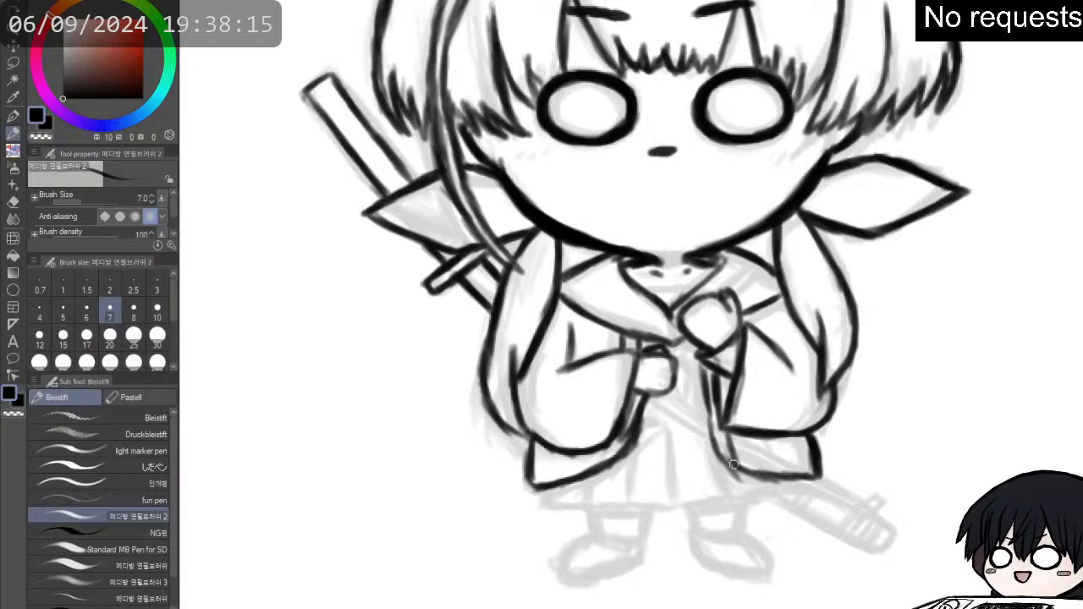
pyautogui.moveTo(735, 464); pyautogui.dragTo(811, 476)
pyautogui.press('e')
pyautogui.moveTo(728, 438); pyautogui.dragTo(733, 453)
pyautogui.press('p')
pyautogui.moveTo(718, 416); pyautogui.dragTo(735, 466)
# - Clean up and redraw the right coat flap's front edge where it curves into the bottom hem
pyautogui.moveTo(689, 389)
pyautogui.mouseDown()
pyautogui.moveTo(727, 398)
pyautogui.moveTo(719, 470)
pyautogui.moveTo(708, 471)
pyautogui.moveTo(778, 492)
pyautogui.mouseUp()
pyautogui.press('e')
pyautogui.moveTo(715, 472); pyautogui.dragTo(815, 492)
pyautogui.press('p')
pyautogui.moveTo(707, 410)
pyautogui.mouseDown()
pyautogui.moveTo(730, 461)
pyautogui.moveTo(809, 479)
pyautogui.mouseUp()
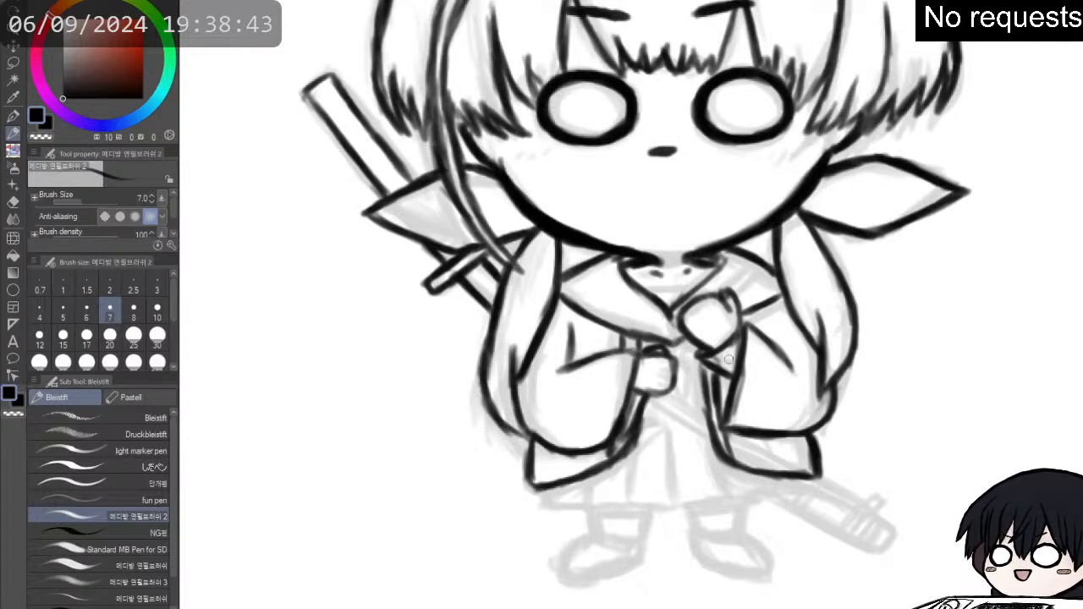
pyautogui.press('e')
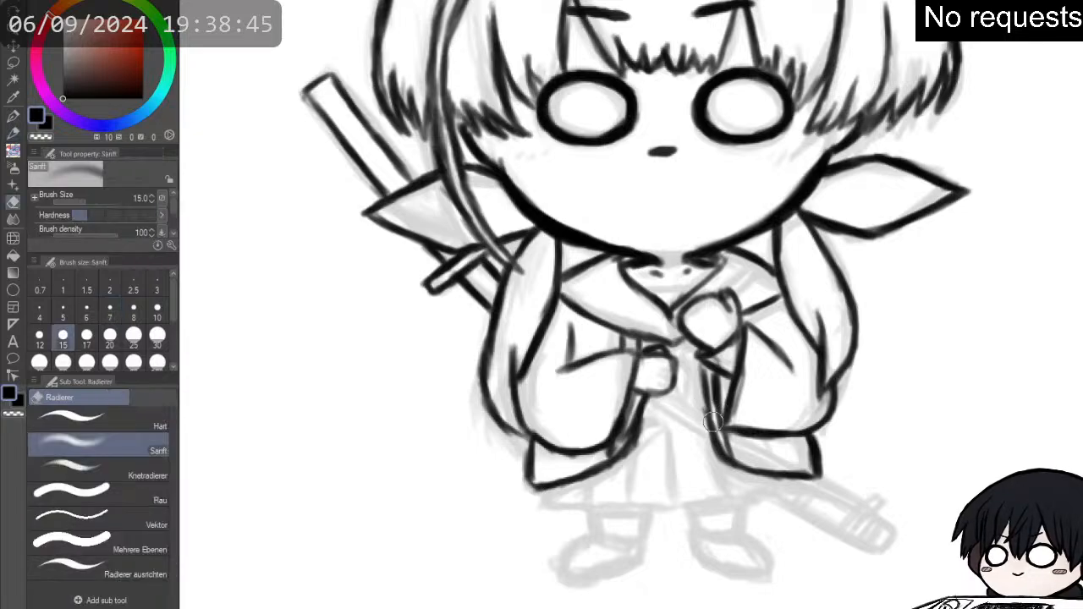
pyautogui.moveTo(736, 448)
pyautogui.mouseDown()
pyautogui.moveTo(713, 405)
pyautogui.moveTo(727, 432)
pyautogui.moveTo(748, 435)
pyautogui.moveTo(729, 433)
pyautogui.moveTo(745, 468)
pyautogui.mouseUp()
pyautogui.press('p')
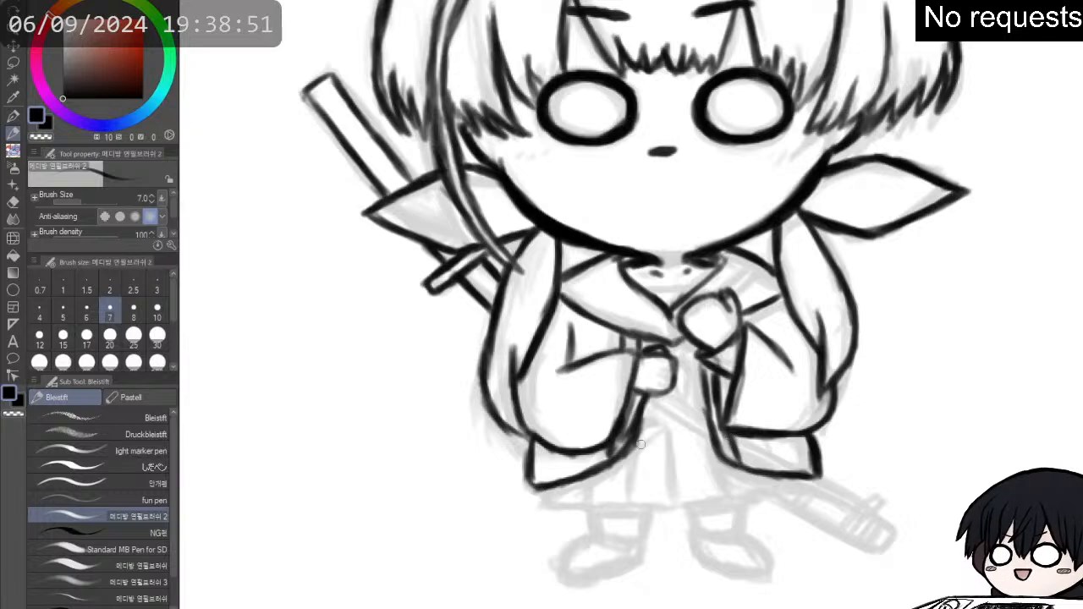
# - Ink the short section between the two hands and the sword's upper edge slanting from the left hand across the right coat flap
pyautogui.moveTo(611, 448)
pyautogui.mouseDown()
pyautogui.moveTo(608, 458)
pyautogui.moveTo(626, 404)
pyautogui.moveTo(635, 415)
pyautogui.moveTo(650, 395)
pyautogui.mouseUp()
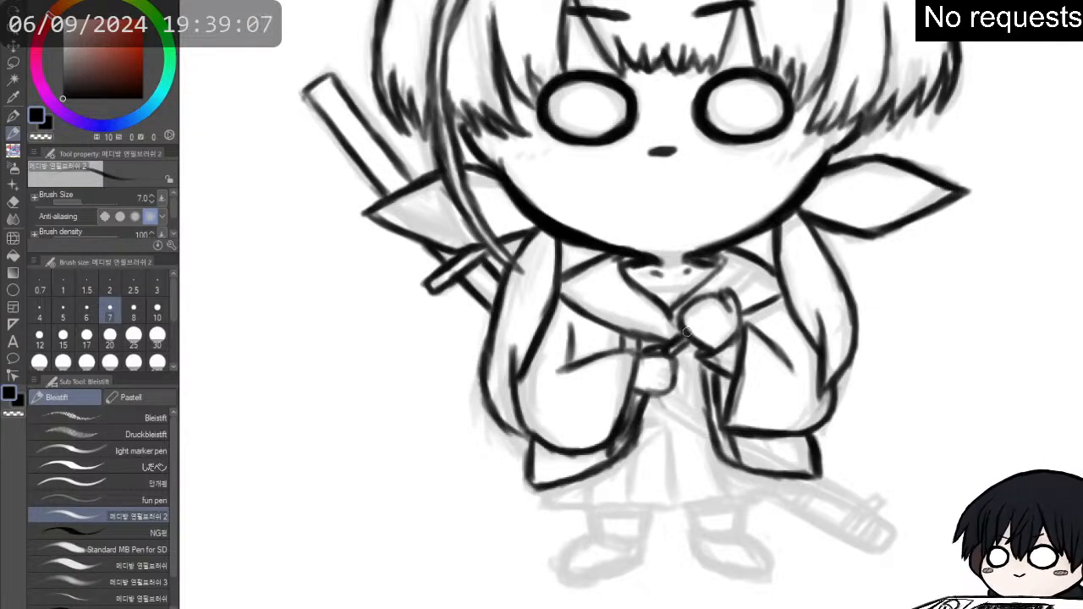
pyautogui.moveTo(672, 382); pyautogui.dragTo(678, 420)
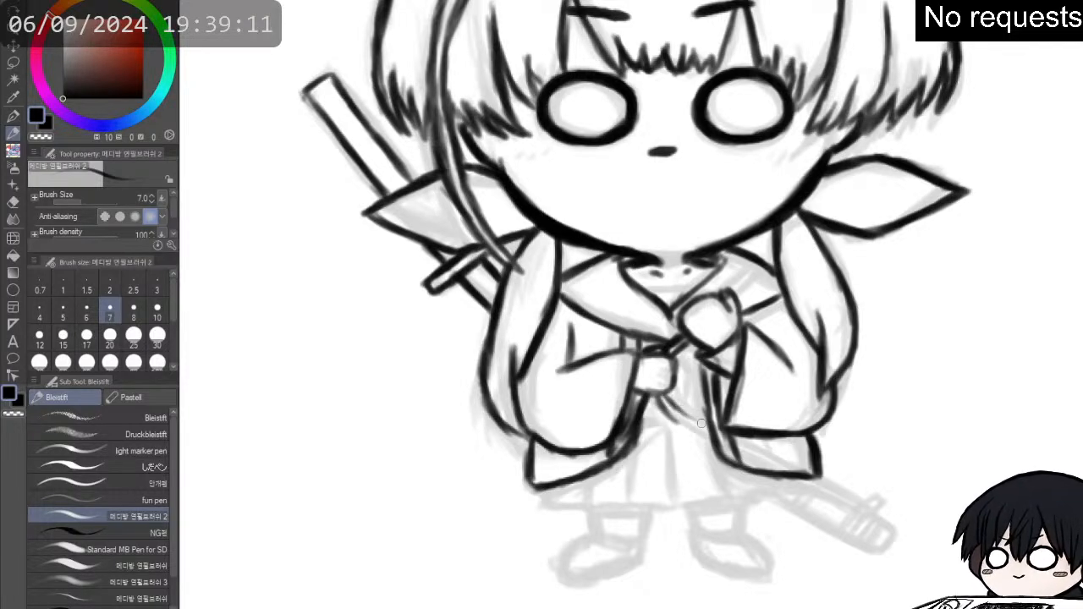
pyautogui.moveTo(675, 406); pyautogui.dragTo(780, 470)
pyautogui.moveTo(740, 440); pyautogui.dragTo(852, 505)
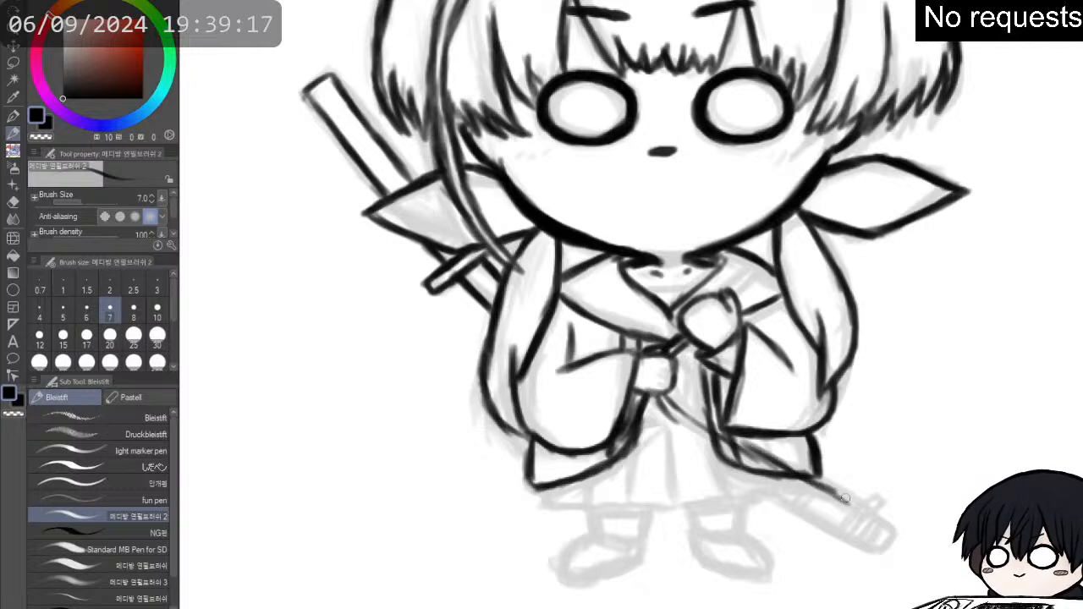
pyautogui.moveTo(777, 465); pyautogui.dragTo(861, 512)
# - Erase the coat lines crossing the sword, redraw its upper edge and ink the parallel lower edge down to the small loop
pyautogui.press('e')
pyautogui.moveTo(677, 425); pyautogui.dragTo(773, 481)
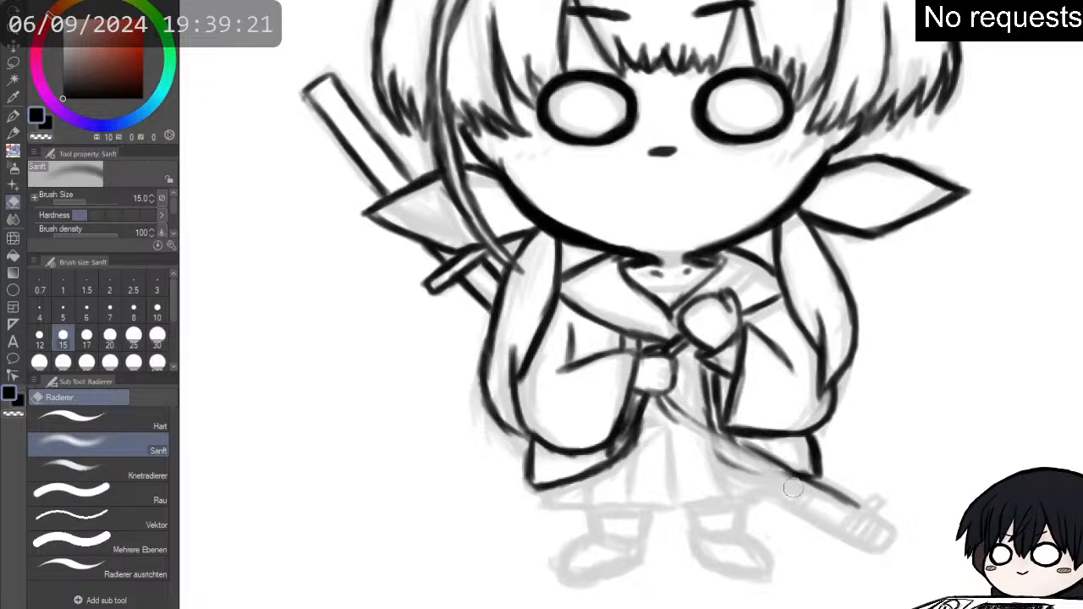
pyautogui.press('p')
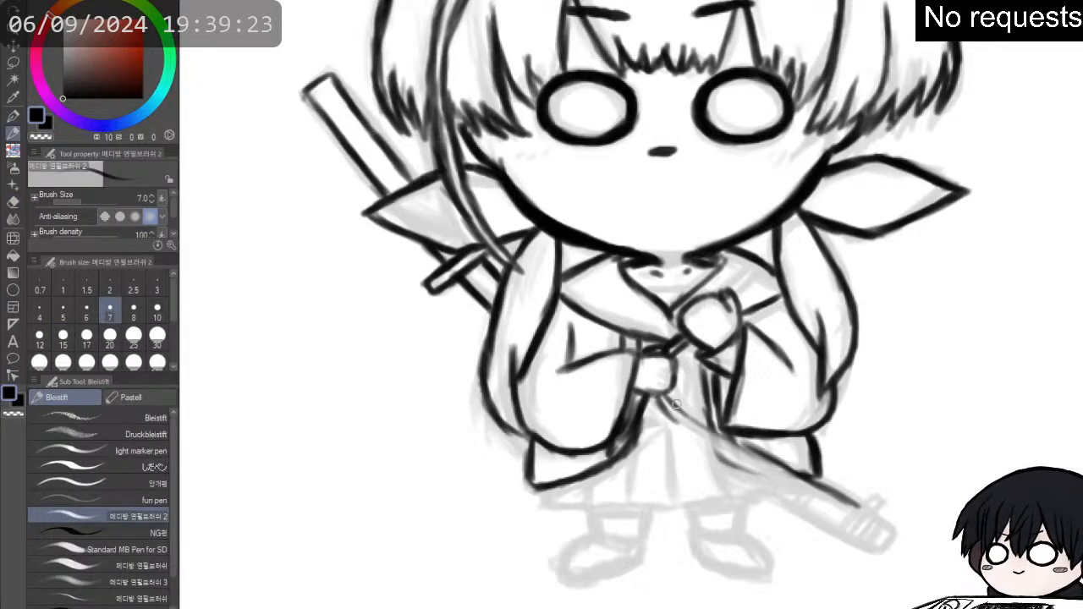
pyautogui.moveTo(673, 407); pyautogui.dragTo(861, 508)
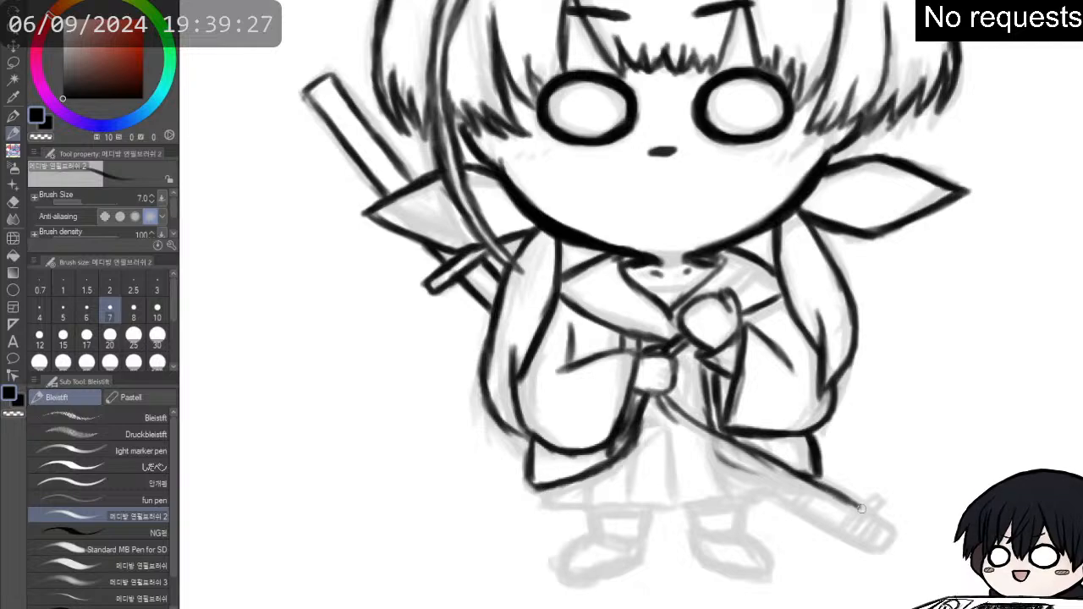
pyautogui.moveTo(675, 423)
pyautogui.mouseDown()
pyautogui.moveTo(752, 466)
pyautogui.moveTo(719, 449)
pyautogui.moveTo(747, 459)
pyautogui.moveTo(751, 447)
pyautogui.moveTo(762, 461)
pyautogui.moveTo(742, 458)
pyautogui.moveTo(804, 492)
pyautogui.mouseUp()
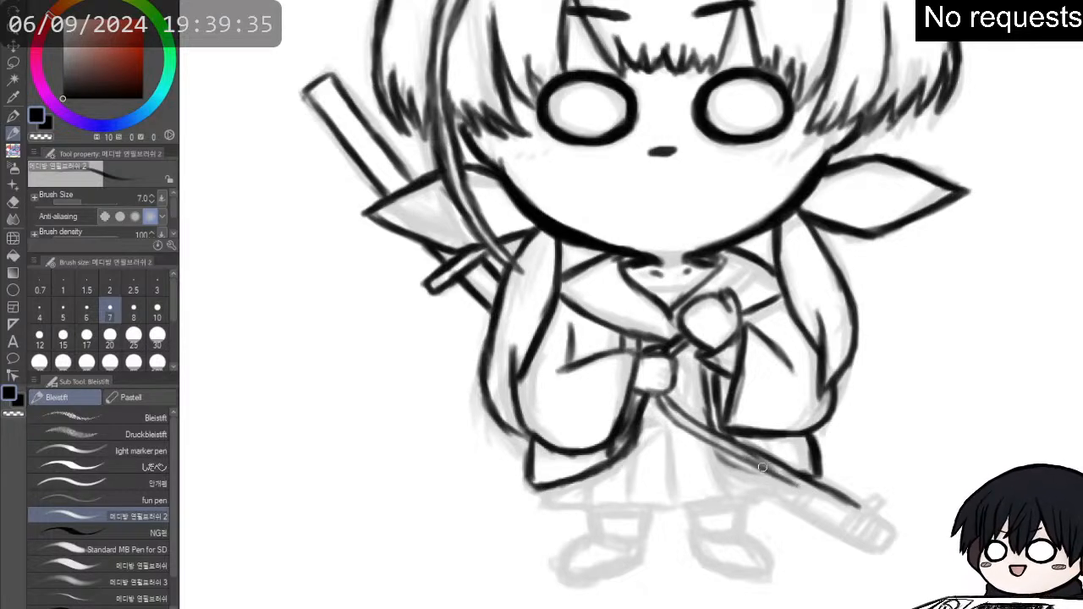
pyautogui.moveTo(760, 464)
pyautogui.mouseDown()
pyautogui.moveTo(854, 512)
pyautogui.moveTo(796, 488)
pyautogui.moveTo(803, 465)
pyautogui.moveTo(826, 503)
pyautogui.moveTo(862, 517)
pyautogui.mouseUp()
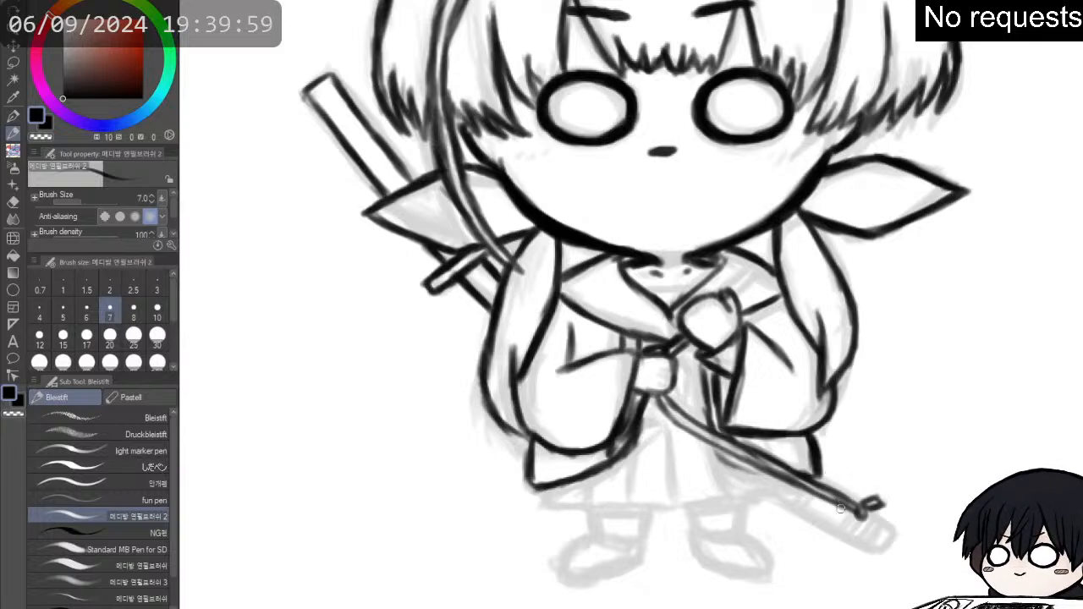
# - Ink the sword's blunt lower-right end with short stripes across it
pyautogui.moveTo(857, 512)
pyautogui.mouseDown()
pyautogui.moveTo(851, 538)
pyautogui.moveTo(871, 528)
pyautogui.moveTo(855, 544)
pyautogui.moveTo(868, 520)
pyautogui.moveTo(877, 524)
pyautogui.moveTo(861, 550)
pyautogui.moveTo(881, 529)
pyautogui.moveTo(874, 520)
pyautogui.moveTo(880, 555)
pyautogui.mouseUp()
pyautogui.hotkey('ctrl', 'z')
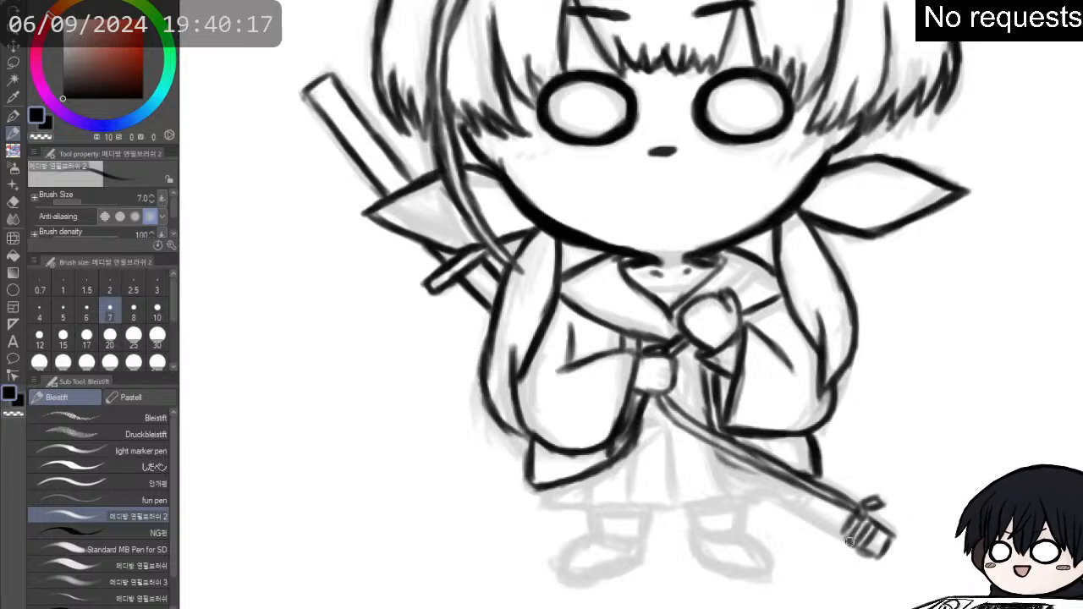
pyautogui.moveTo(847, 540)
pyautogui.mouseDown()
pyautogui.moveTo(838, 532)
pyautogui.moveTo(854, 516)
pyautogui.moveTo(895, 530)
pyautogui.moveTo(880, 555)
pyautogui.mouseUp()
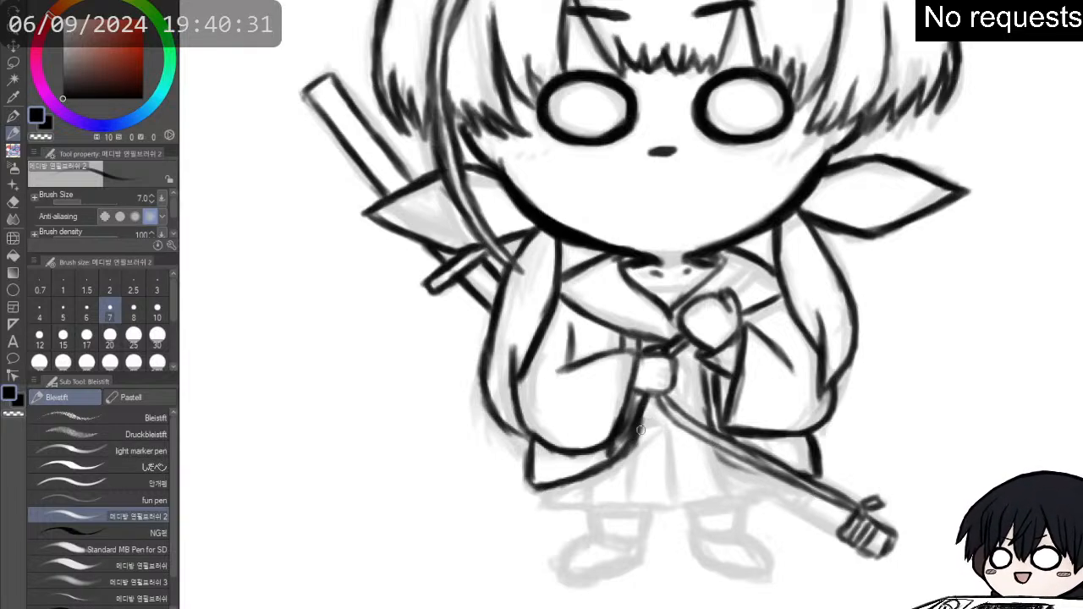
# - Ink the waistline below the left hand and the cord hanging between the two hands
pyautogui.moveTo(642, 429); pyautogui.dragTo(670, 429)
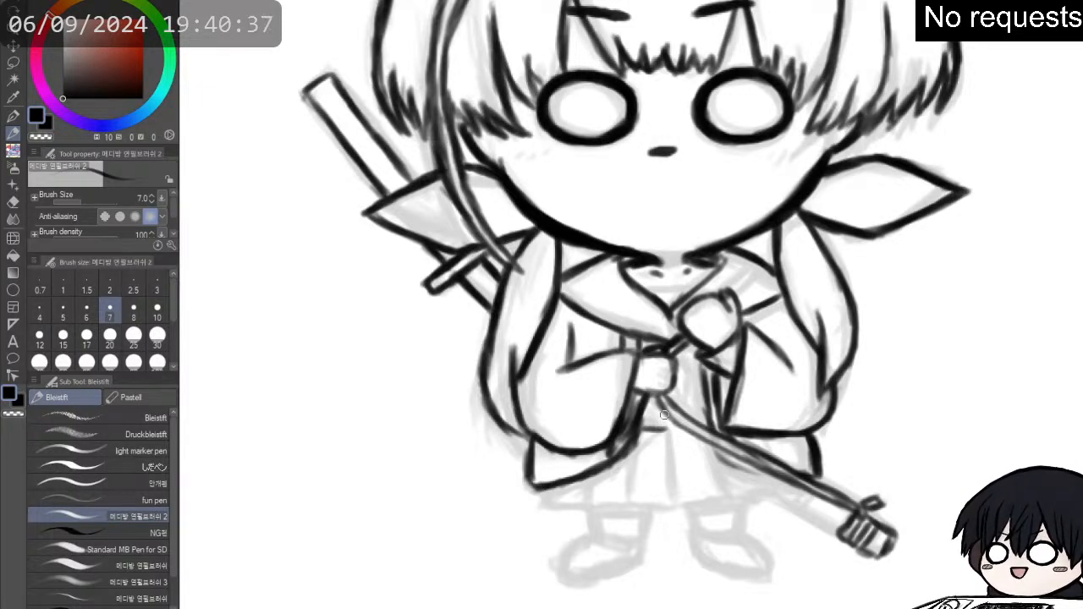
pyautogui.moveTo(640, 428); pyautogui.dragTo(681, 431)
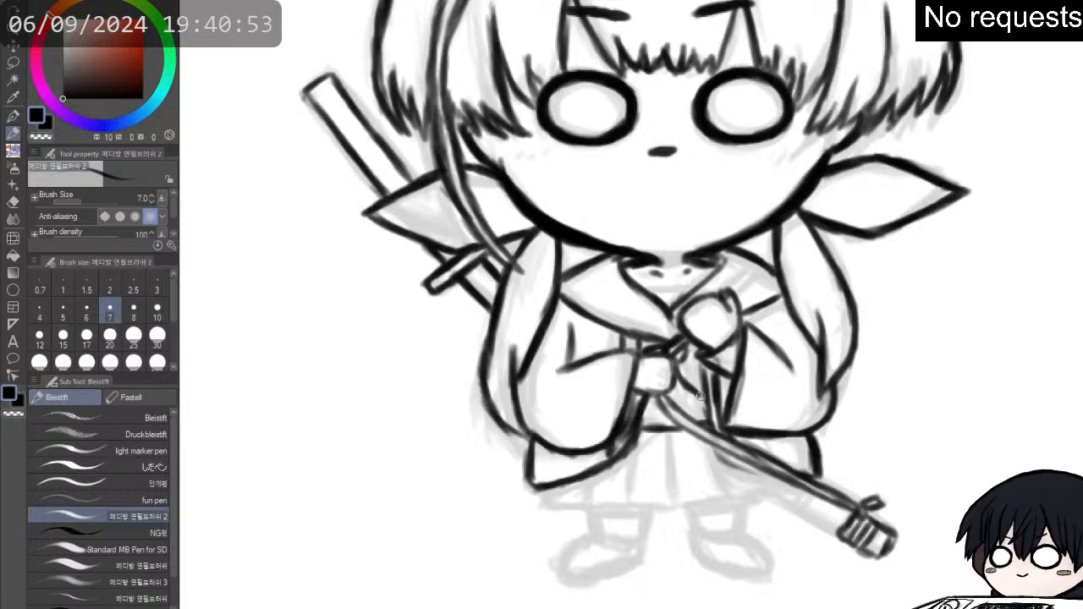
pyautogui.moveTo(690, 358); pyautogui.dragTo(701, 393)
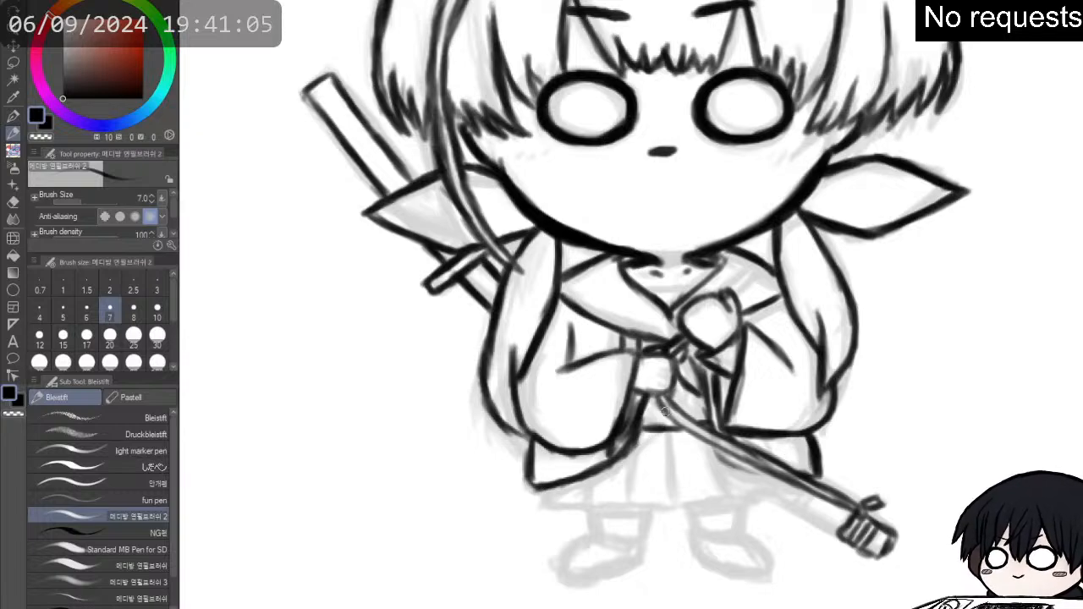
# - Erase the waistline below the left hand and redraw it slightly higher on both sides of the sword
pyautogui.press('e')
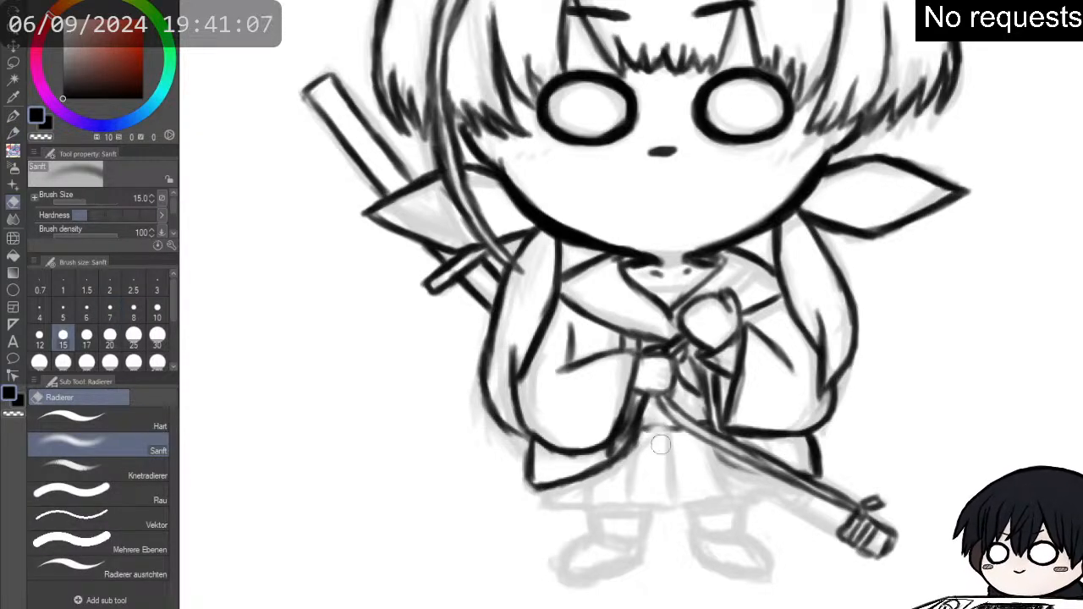
pyautogui.press('p')
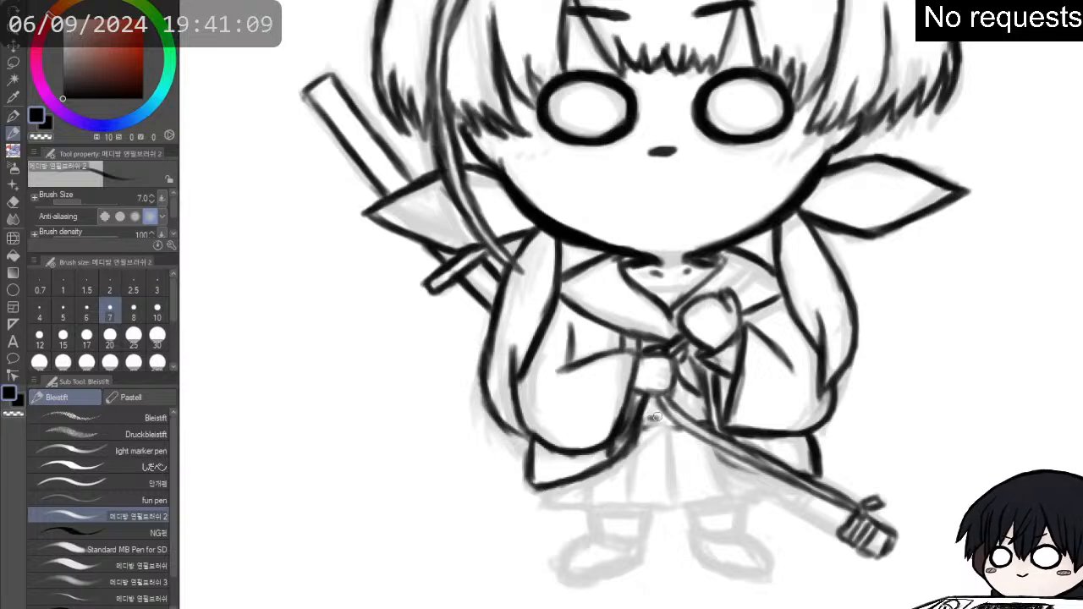
pyautogui.moveTo(642, 416); pyautogui.dragTo(669, 416)
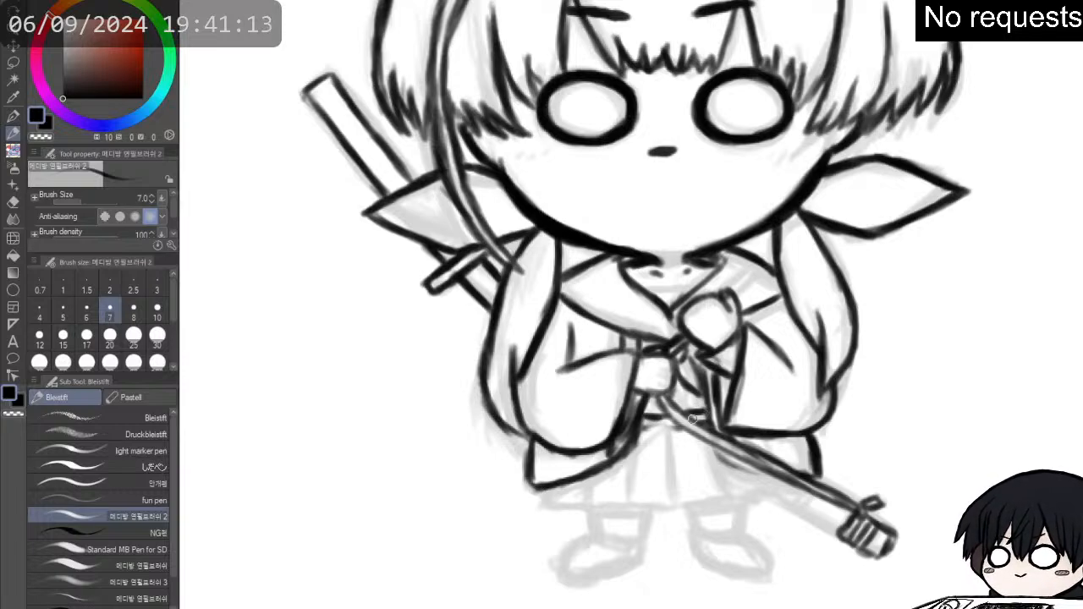
pyautogui.moveTo(686, 417); pyautogui.dragTo(716, 433)
# - Darken the sword's edges from the left hand to the right coat flap and tidy the lines beneath it
pyautogui.moveTo(657, 404)
pyautogui.mouseDown()
pyautogui.moveTo(689, 435)
pyautogui.moveTo(773, 479)
pyautogui.mouseUp()
pyautogui.moveTo(726, 452)
pyautogui.mouseDown()
pyautogui.moveTo(791, 483)
pyautogui.moveTo(708, 458)
pyautogui.mouseUp()
pyautogui.press('e')
pyautogui.press('p')
pyautogui.press('p')
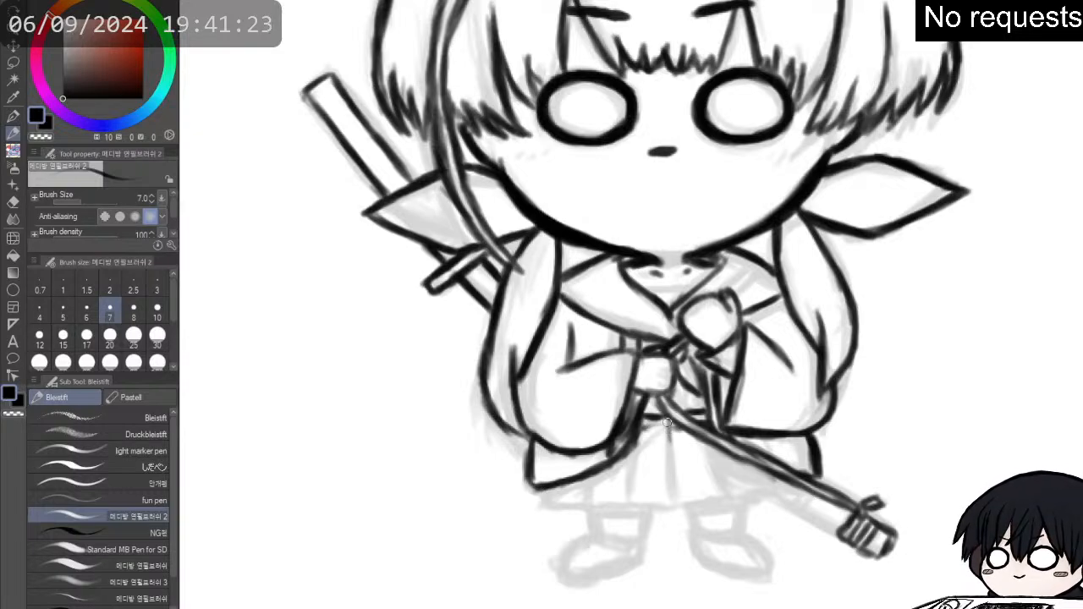
# - Ink the skirt's vertical pleats below the waistline and the hem from the left coat flap to the pleat below the sword
pyautogui.moveTo(669, 425); pyautogui.dragTo(672, 496)
pyautogui.moveTo(671, 457); pyautogui.dragTo(672, 505)
pyautogui.moveTo(632, 431); pyautogui.dragTo(631, 503)
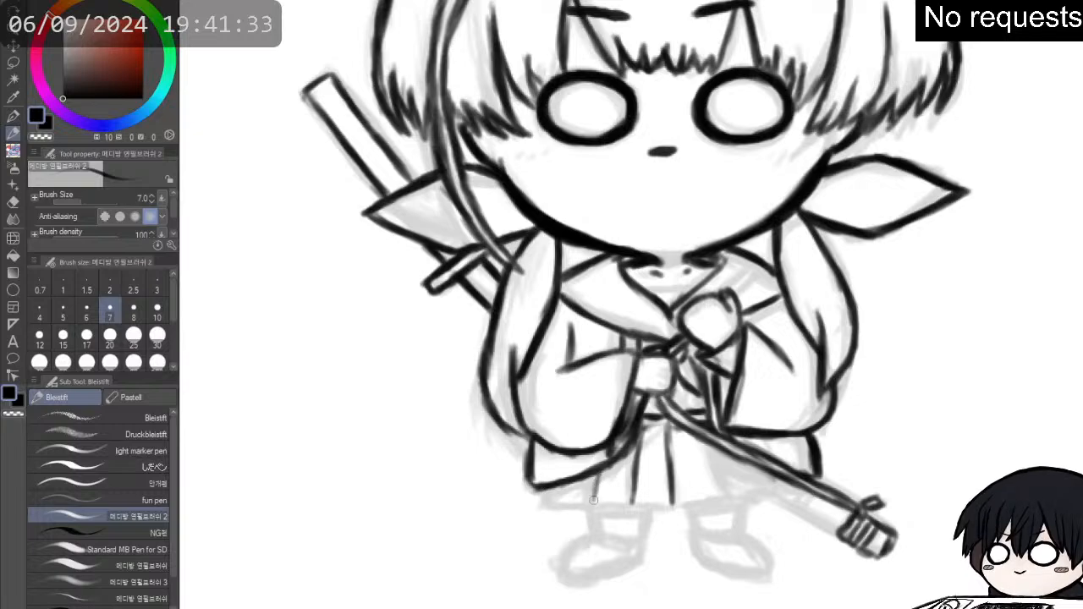
pyautogui.moveTo(604, 472)
pyautogui.mouseDown()
pyautogui.moveTo(548, 482)
pyautogui.moveTo(547, 496)
pyautogui.moveTo(575, 506)
pyautogui.moveTo(550, 499)
pyautogui.moveTo(591, 496)
pyautogui.moveTo(592, 477)
pyautogui.moveTo(588, 500)
pyautogui.moveTo(595, 477)
pyautogui.moveTo(562, 504)
pyautogui.moveTo(622, 506)
pyautogui.mouseUp()
pyautogui.moveTo(553, 501); pyautogui.dragTo(720, 498)
pyautogui.moveTo(704, 442); pyautogui.dragTo(719, 495)
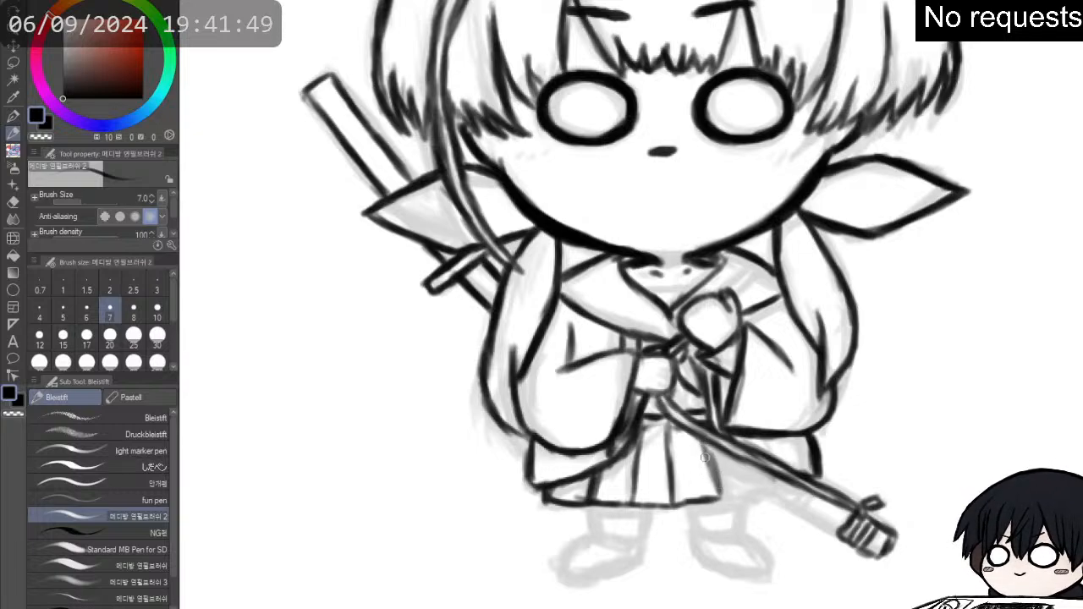
pyautogui.moveTo(707, 457); pyautogui.dragTo(723, 493)
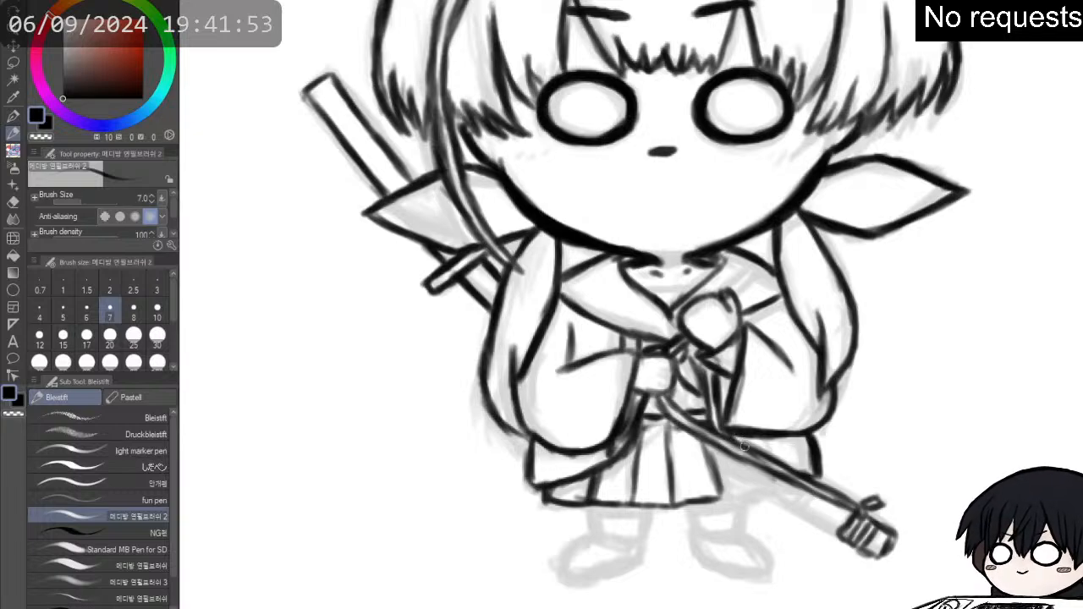
# - Ink the remaining pleats behind the sword under the right coat flap and extend the skirt's hem to the sword
pyautogui.press('e')
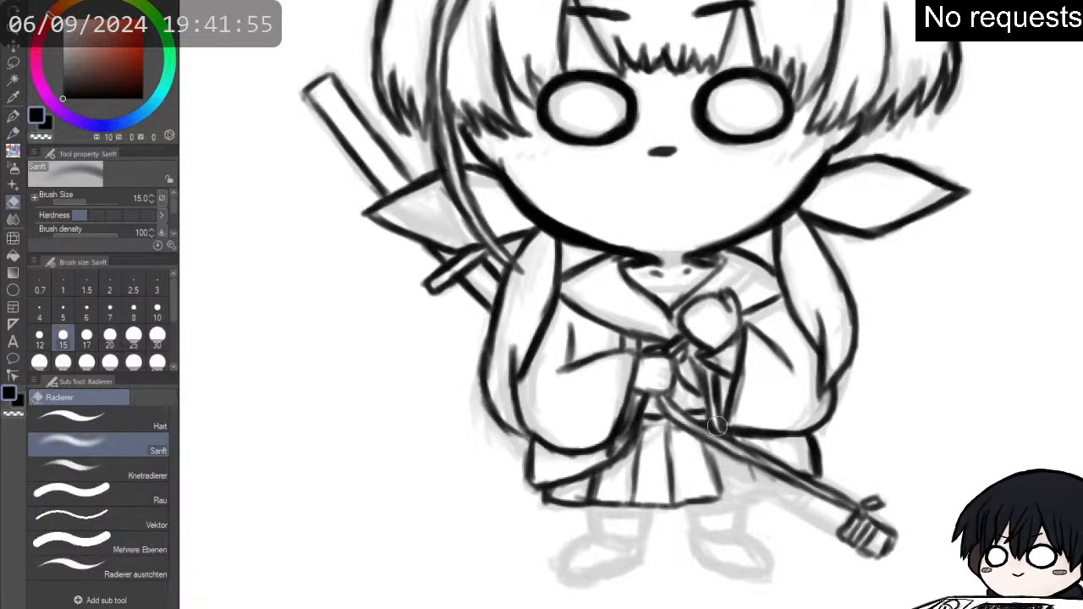
pyautogui.press('p')
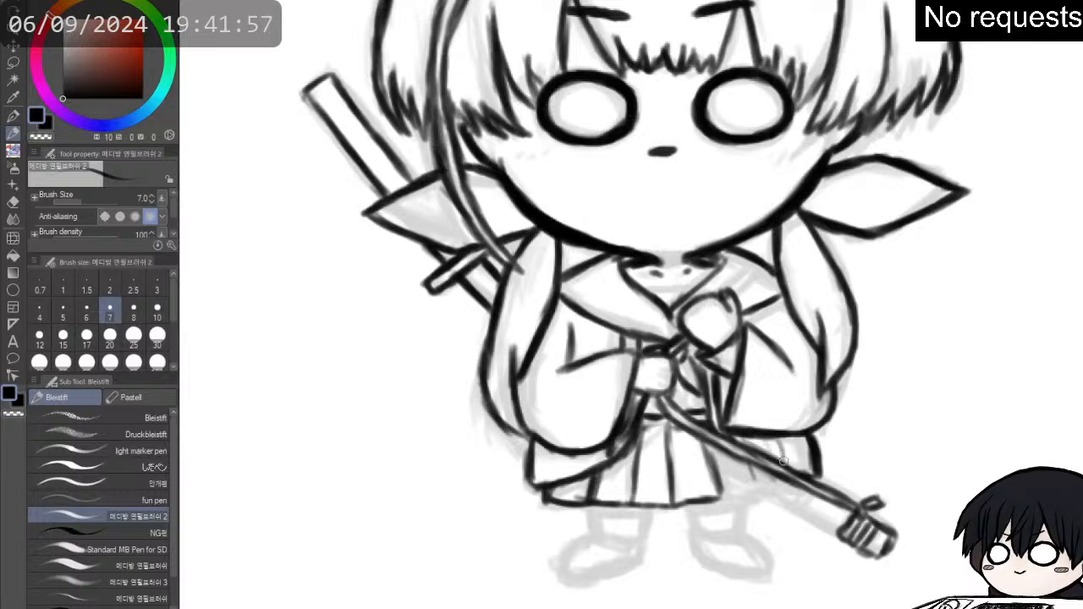
pyautogui.moveTo(775, 435)
pyautogui.mouseDown()
pyautogui.moveTo(788, 466)
pyautogui.moveTo(726, 502)
pyautogui.moveTo(760, 494)
pyautogui.mouseUp()
pyautogui.moveTo(748, 501)
pyautogui.mouseDown()
pyautogui.moveTo(750, 481)
pyautogui.moveTo(757, 498)
pyautogui.moveTo(791, 490)
pyautogui.mouseUp()
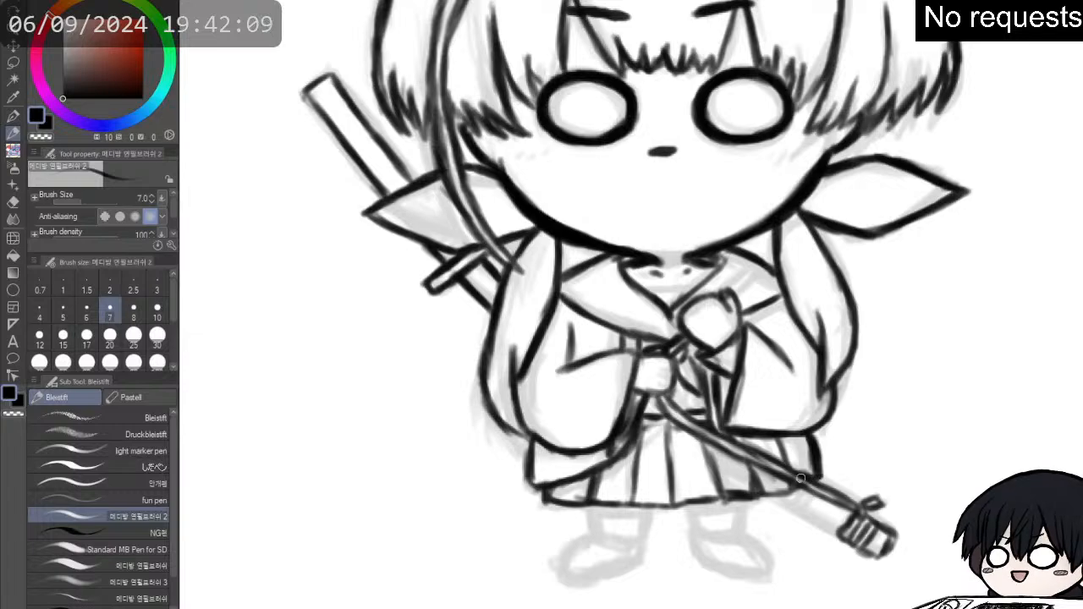
pyautogui.press('e')
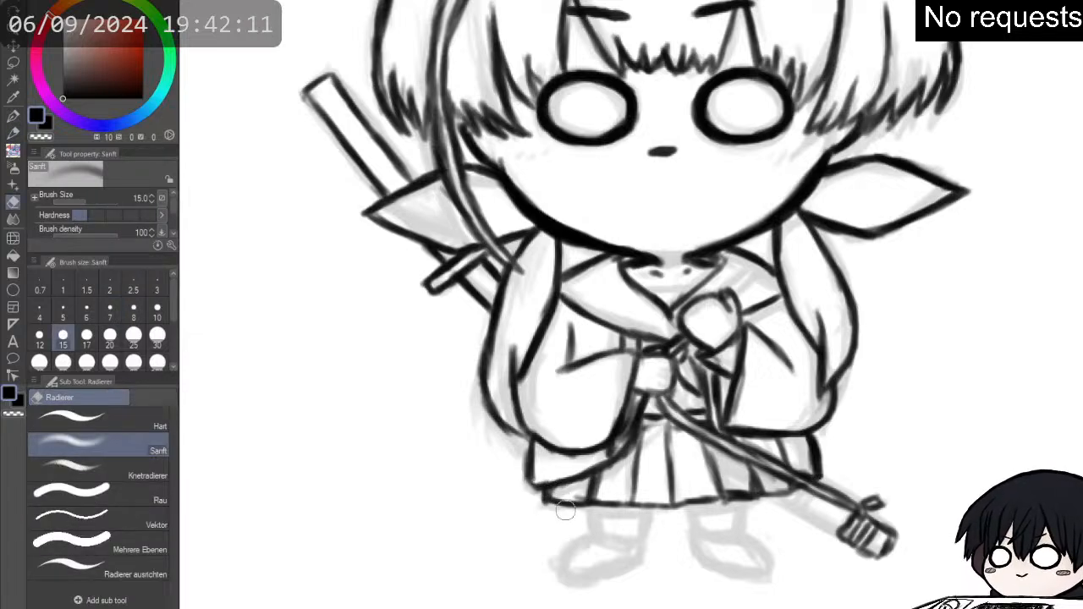
# - Clean up the skirt's hem below the left coat flap and redraw the pleat edge beneath the left sleeve
pyautogui.moveTo(550, 507)
pyautogui.mouseDown()
pyautogui.moveTo(579, 513)
pyautogui.moveTo(547, 496)
pyautogui.moveTo(635, 506)
pyautogui.moveTo(637, 452)
pyautogui.mouseUp()
pyautogui.press('p')
pyautogui.moveTo(642, 490); pyautogui.dragTo(643, 439)
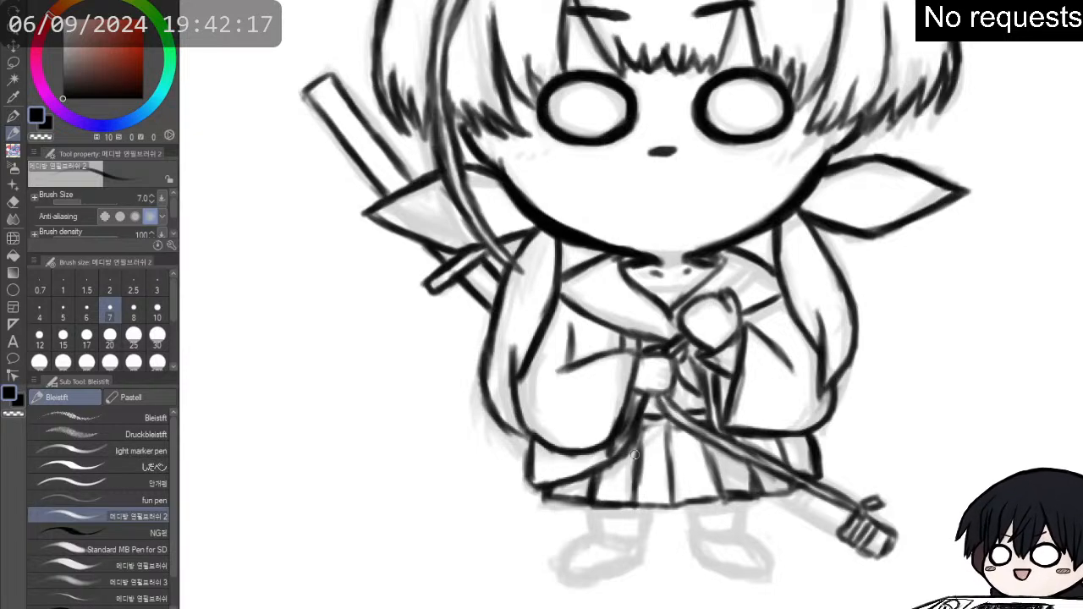
# - Ink the right leg with its banded sock and shoe, and add the lower scabbard edge up to the sword's tip
pyautogui.scroll(-2, 627, 409)
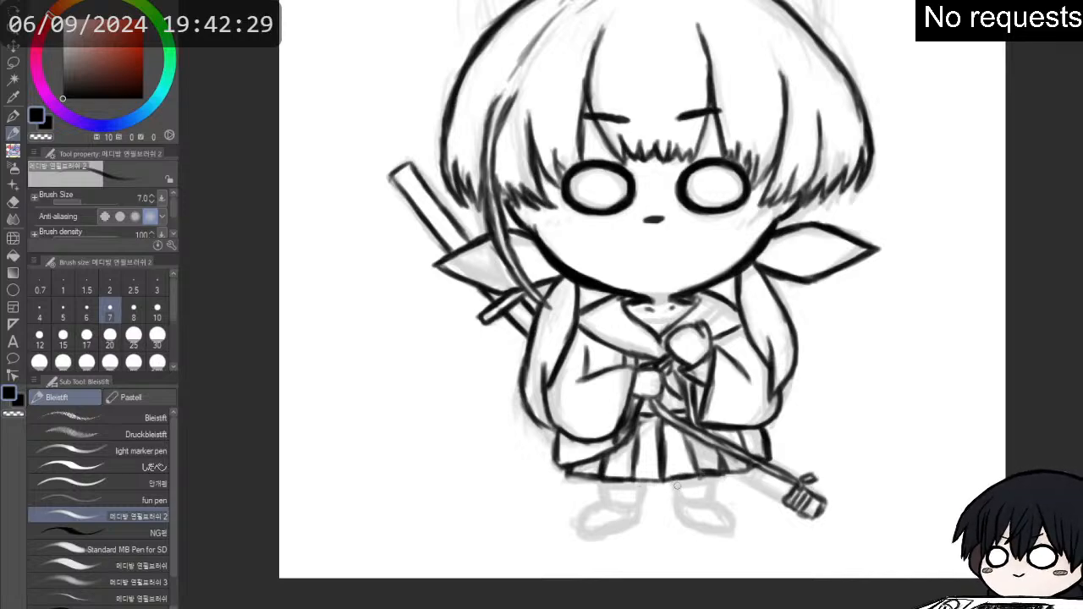
pyautogui.moveTo(680, 493)
pyautogui.mouseDown()
pyautogui.moveTo(717, 492)
pyautogui.moveTo(716, 477)
pyautogui.moveTo(709, 501)
pyautogui.moveTo(714, 479)
pyautogui.moveTo(700, 492)
pyautogui.moveTo(680, 485)
pyautogui.moveTo(707, 488)
pyautogui.moveTo(685, 493)
pyautogui.moveTo(699, 505)
pyautogui.moveTo(683, 502)
pyautogui.moveTo(712, 501)
pyautogui.moveTo(679, 504)
pyautogui.moveTo(700, 525)
pyautogui.moveTo(682, 506)
pyautogui.moveTo(687, 524)
pyautogui.moveTo(725, 512)
pyautogui.mouseUp()
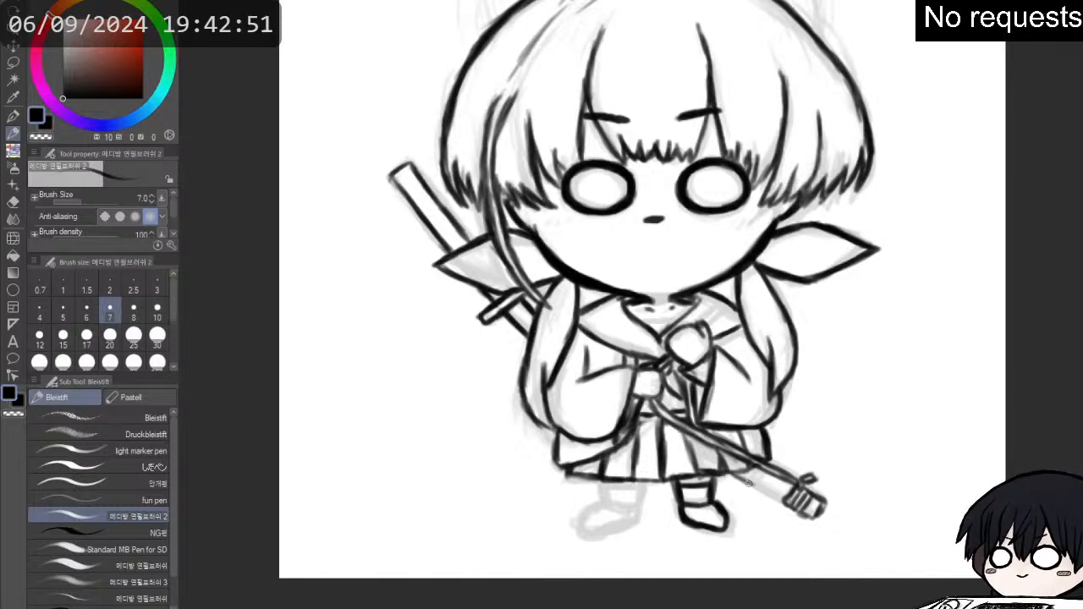
pyautogui.moveTo(744, 479)
pyautogui.mouseDown()
pyautogui.moveTo(782, 499)
pyautogui.moveTo(748, 479)
pyautogui.mouseUp()
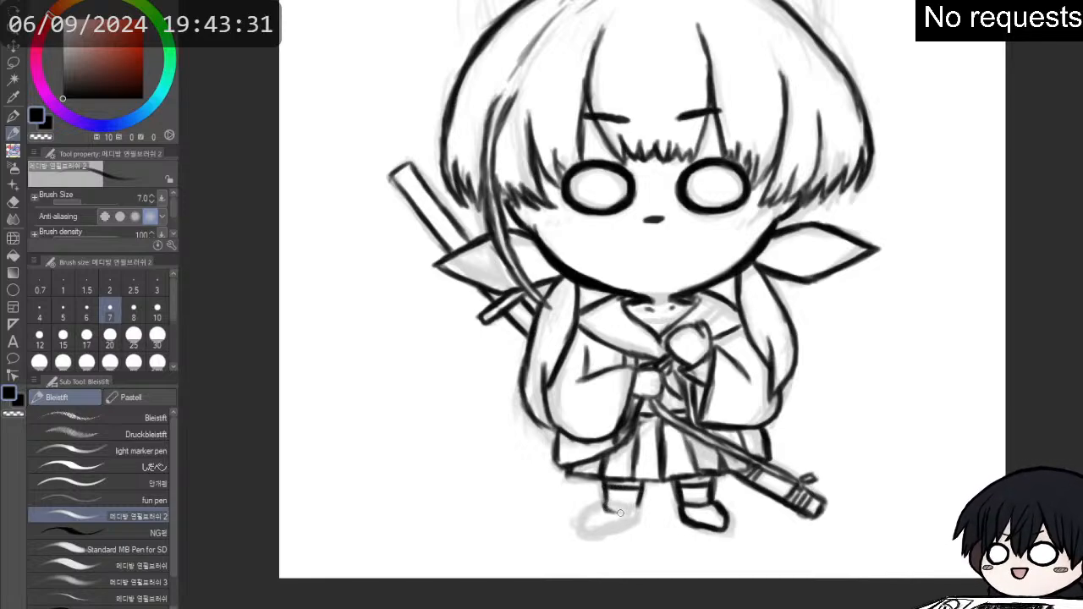
# - Ink the left leg's banded sock and shoe, and tidy the shoe's outline at the ankle
pyautogui.moveTo(606, 508); pyautogui.dragTo(626, 510)
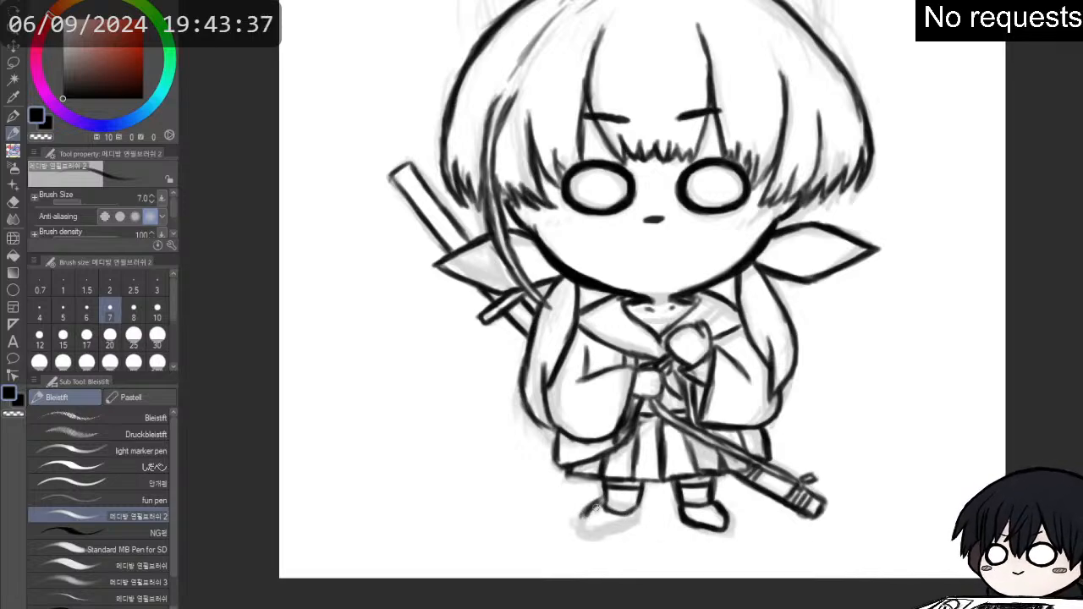
pyautogui.moveTo(590, 504)
pyautogui.mouseDown()
pyautogui.moveTo(586, 533)
pyautogui.moveTo(633, 521)
pyautogui.mouseUp()
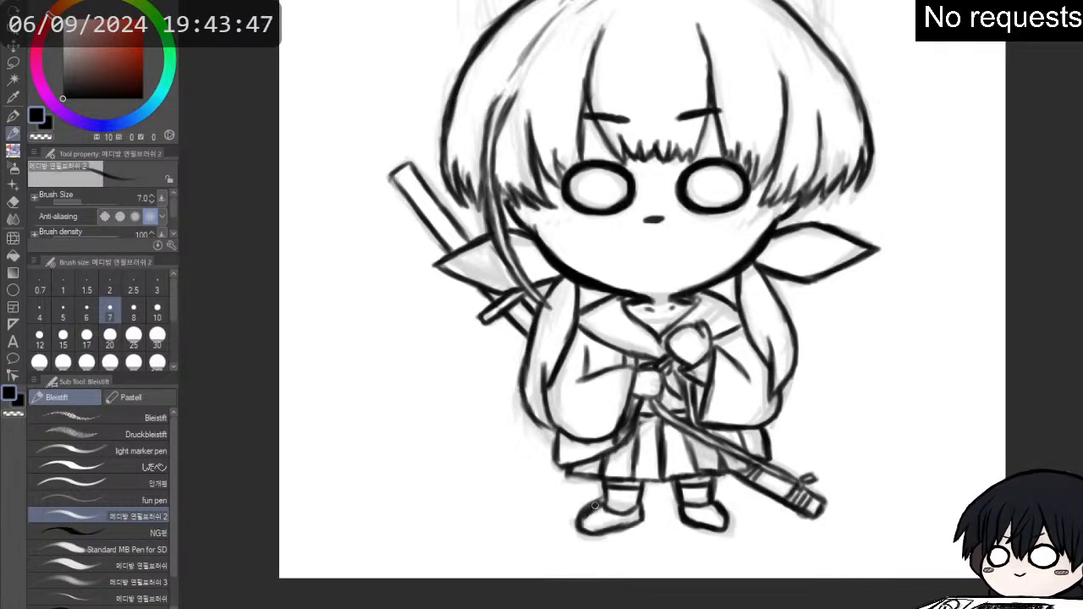
pyautogui.press('e')
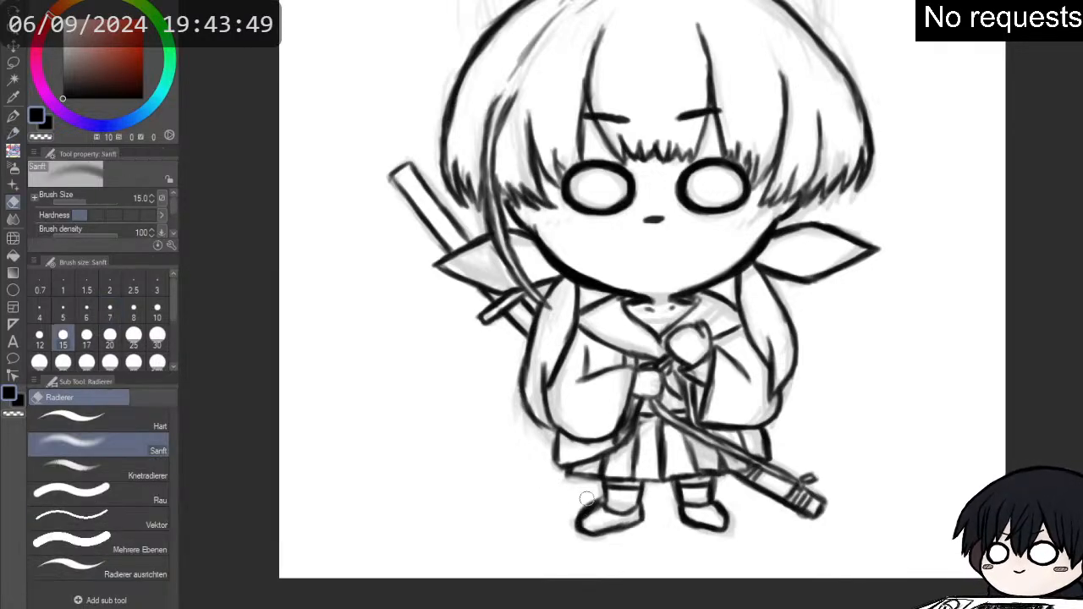
pyautogui.press('p')
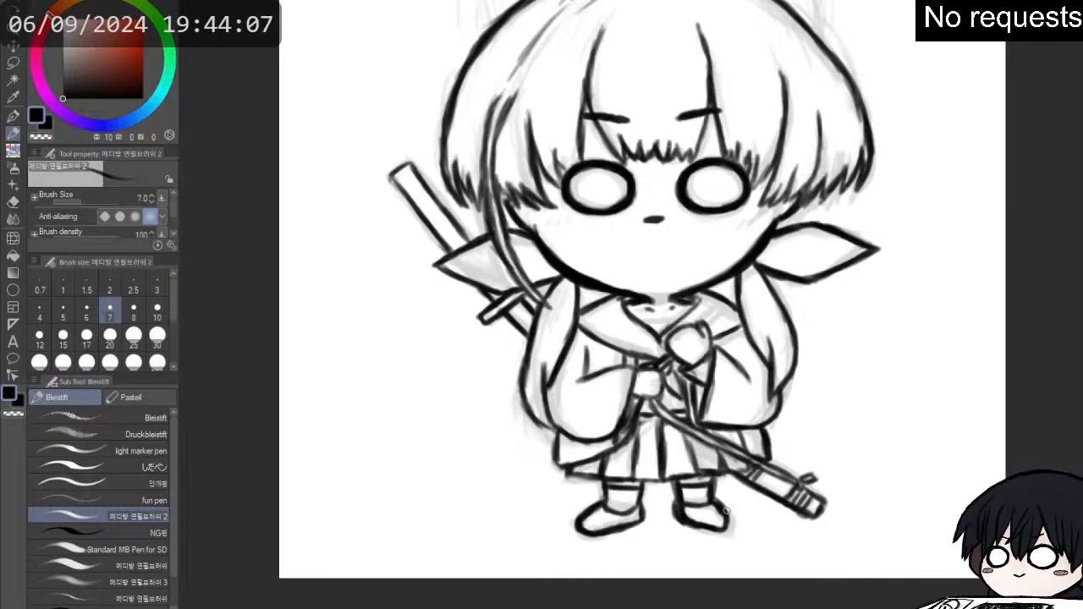
# - Erase the right shoe's toe line and redraw the shoe slightly longer toward the outside
pyautogui.press('e')
pyautogui.moveTo(701, 487)
pyautogui.mouseDown()
pyautogui.moveTo(719, 520)
pyautogui.moveTo(720, 495)
pyautogui.moveTo(728, 530)
pyautogui.mouseUp()
pyautogui.press('p')
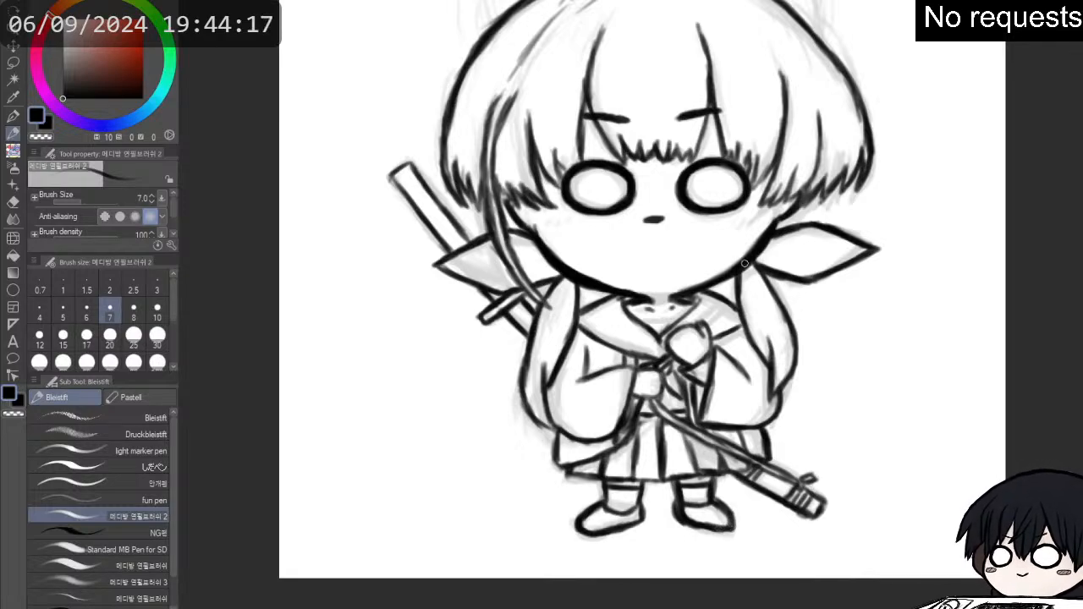
# - Draw an end cap and a row of diamond-shaped wraps along the sword's hilt up to the left ribbon
pyautogui.moveTo(745, 287); pyautogui.dragTo(738, 385)
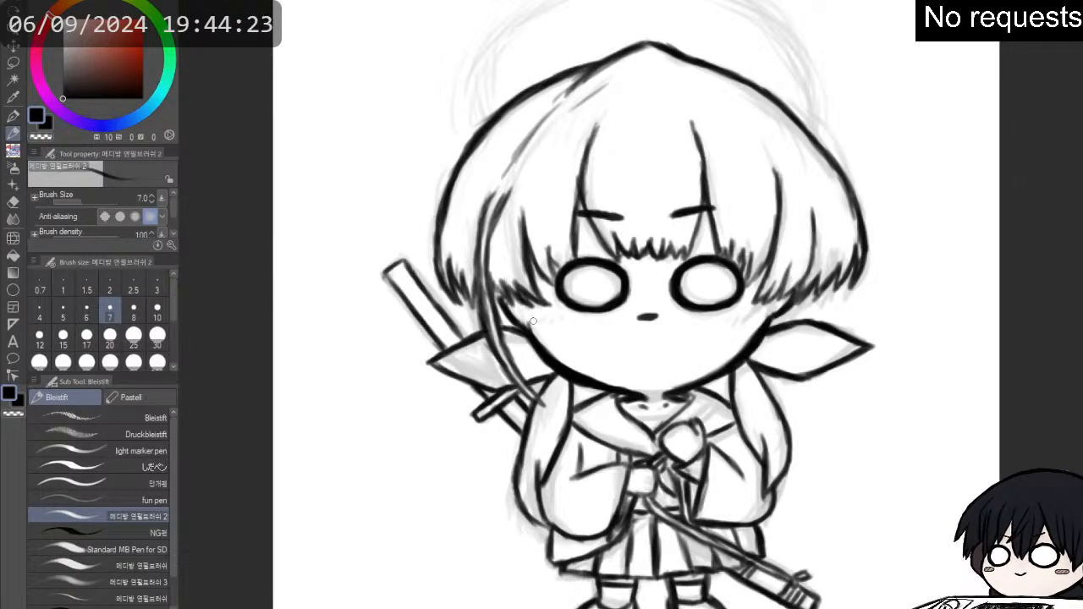
pyautogui.scroll(1, 444, 269)
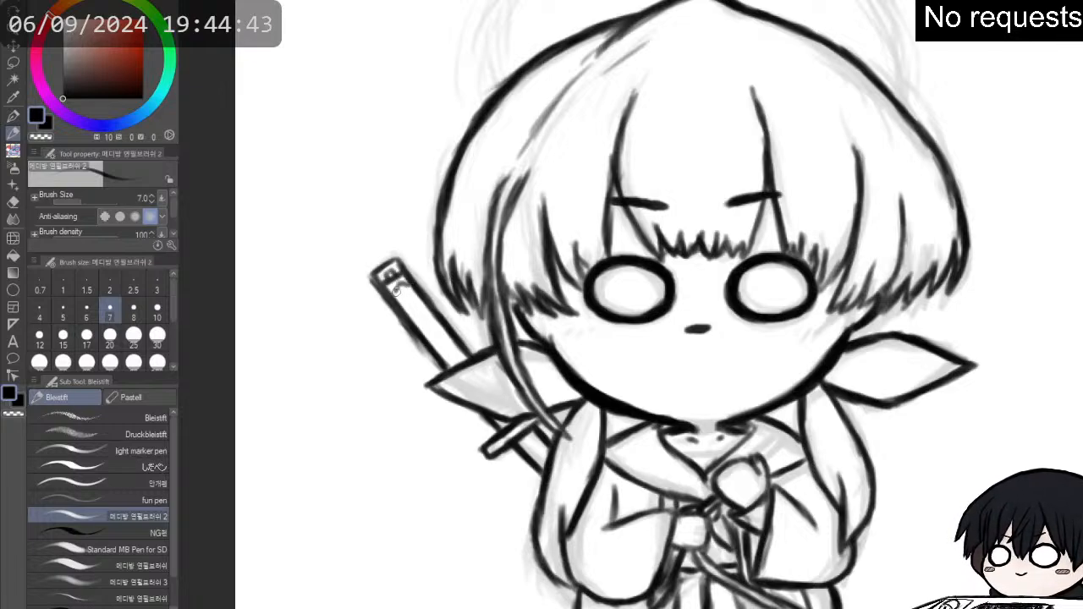
pyautogui.moveTo(397, 293)
pyautogui.mouseDown()
pyautogui.moveTo(409, 286)
pyautogui.moveTo(424, 321)
pyautogui.moveTo(432, 317)
pyautogui.moveTo(416, 315)
pyautogui.moveTo(420, 327)
pyautogui.moveTo(434, 321)
pyautogui.moveTo(435, 339)
pyautogui.moveTo(465, 357)
pyautogui.mouseUp()
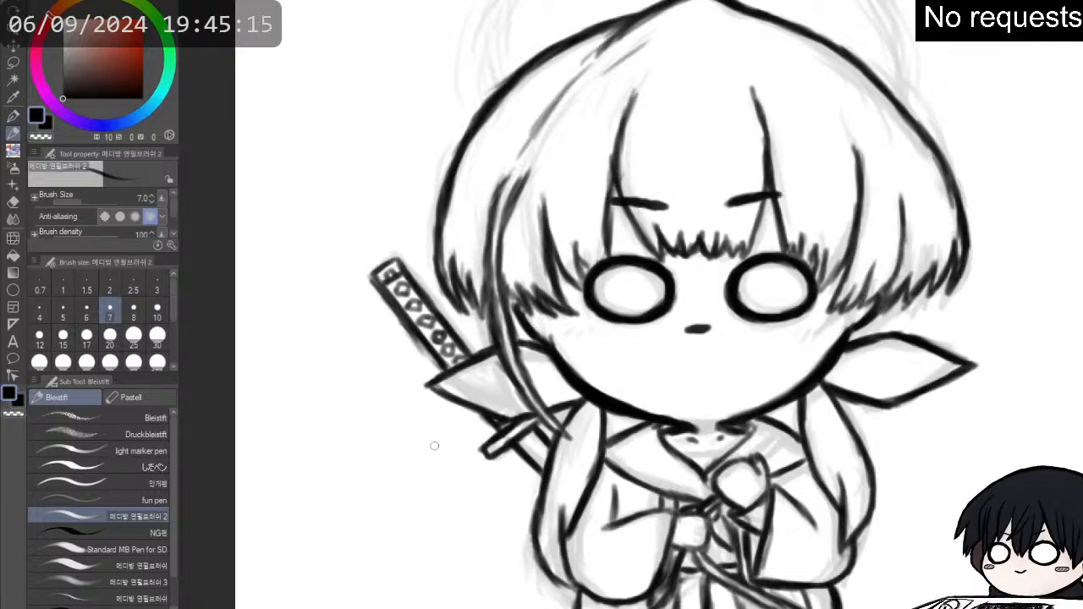
# - Darken the collar's inner lines at the neck and draw fold lines inside both ribbon ends
pyautogui.scroll(-3, 435, 446)
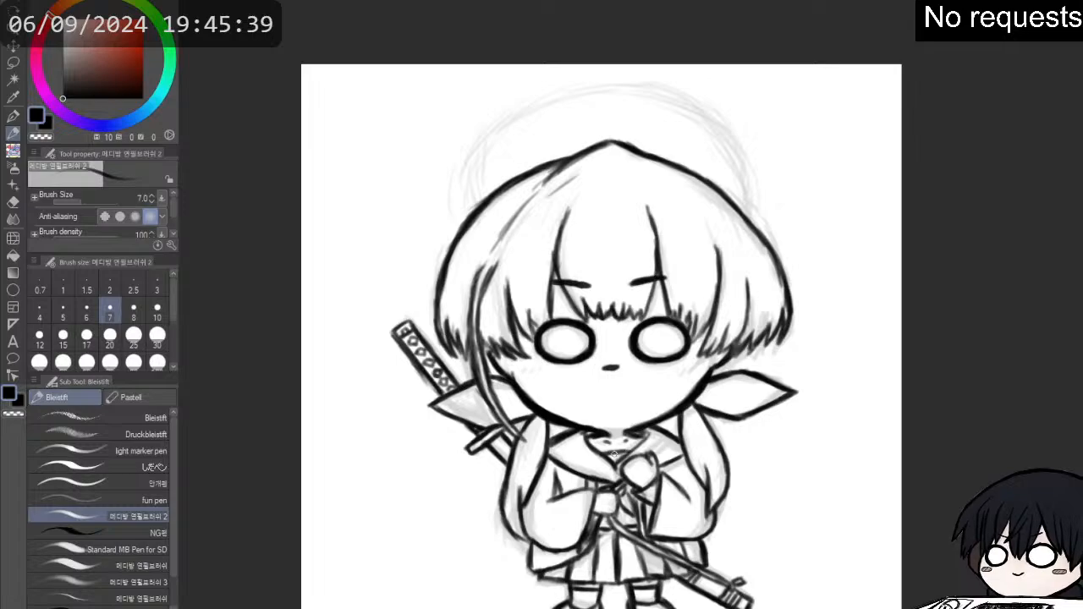
pyautogui.press('p')
pyautogui.press('p')
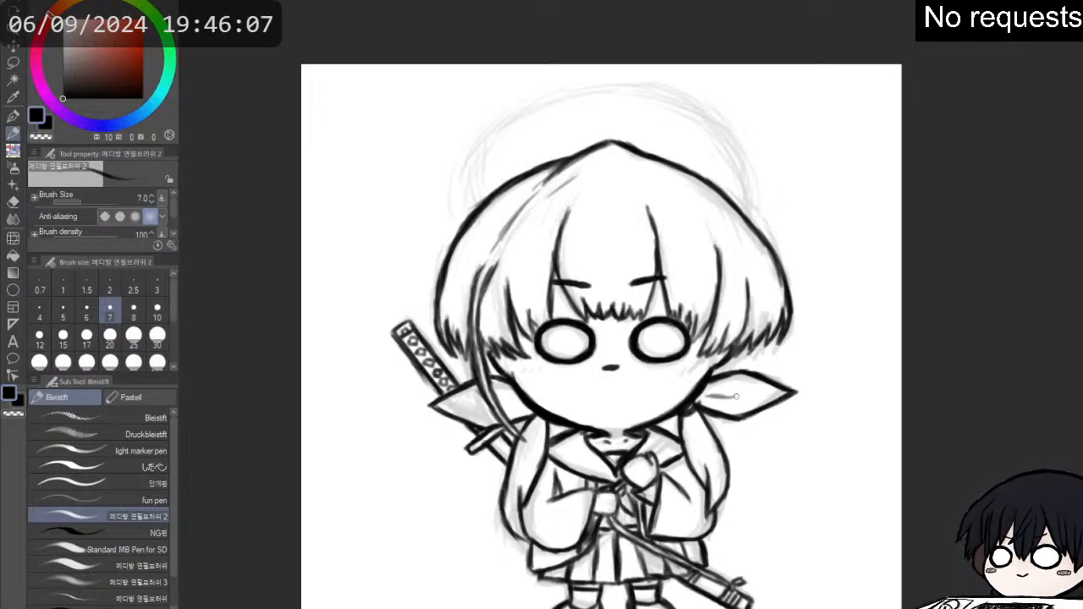
pyautogui.moveTo(719, 397); pyautogui.dragTo(757, 388)
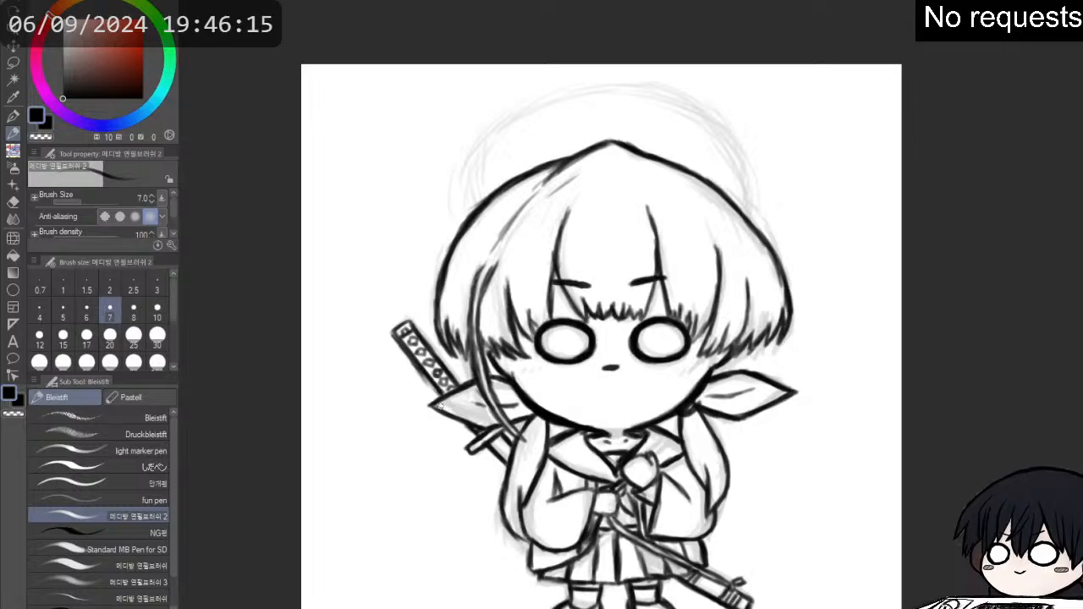
# - Hide the faded sketch beneath the inked line art
pyautogui.moveTo(446, 411)
pyautogui.mouseDown()
pyautogui.moveTo(495, 428)
pyautogui.moveTo(571, 343)
pyautogui.mouseUp()
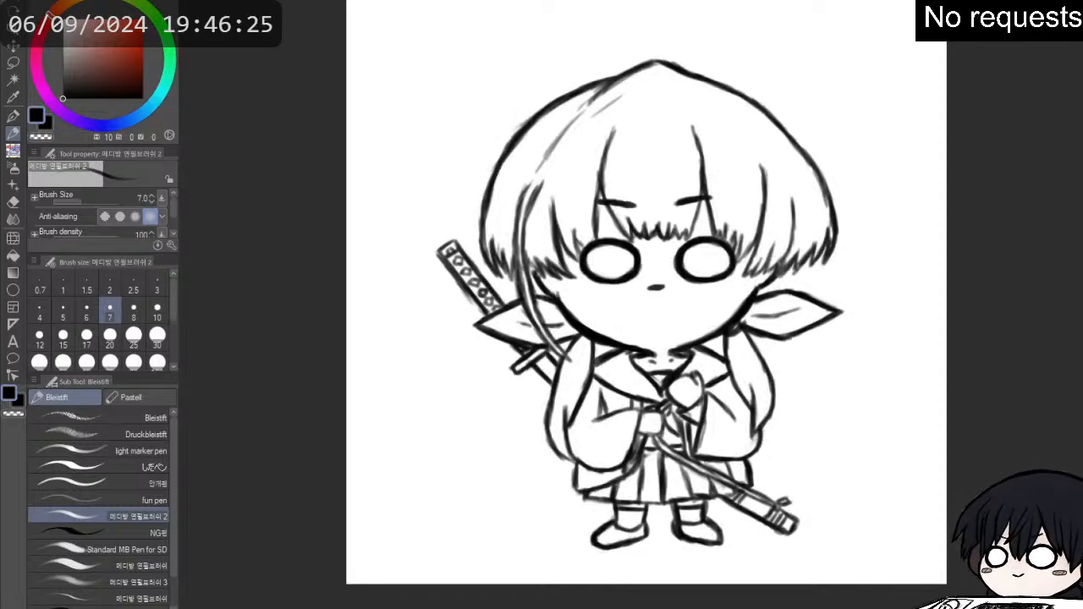
pyautogui.hotkey('ctrl', 'z')
pyautogui.hotkey('ctrl', 'y')
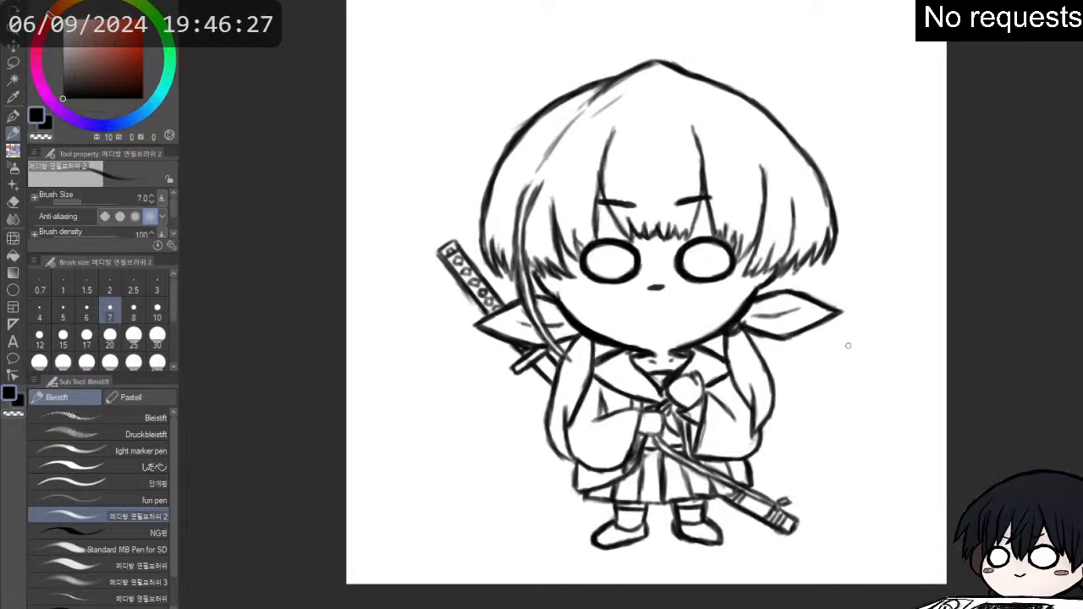
# - Thicken the strand lines framing the fringe and the side hair, including the hair tips beside both eyes
pyautogui.scroll(2, 809, 179)
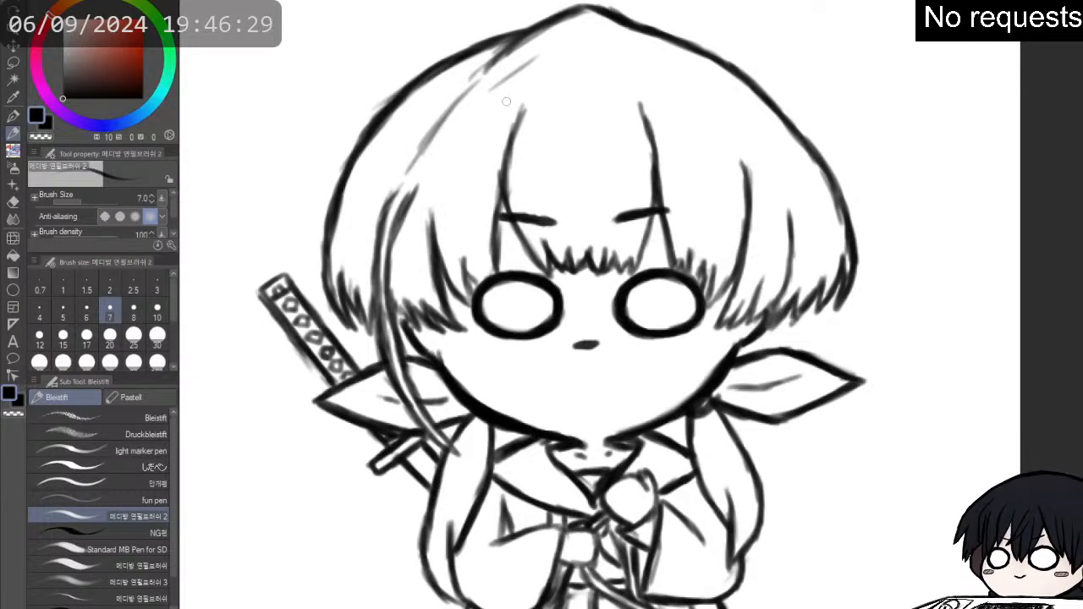
pyautogui.moveTo(524, 110); pyautogui.dragTo(503, 181)
pyautogui.moveTo(510, 144)
pyautogui.mouseDown()
pyautogui.moveTo(511, 211)
pyautogui.moveTo(551, 271)
pyautogui.moveTo(547, 244)
pyautogui.moveTo(562, 262)
pyautogui.moveTo(567, 247)
pyautogui.moveTo(573, 258)
pyautogui.moveTo(592, 245)
pyautogui.moveTo(613, 253)
pyautogui.moveTo(618, 261)
pyautogui.moveTo(605, 250)
pyautogui.moveTo(613, 269)
pyautogui.moveTo(619, 257)
pyautogui.moveTo(632, 265)
pyautogui.moveTo(653, 164)
pyautogui.moveTo(681, 273)
pyautogui.moveTo(699, 263)
pyautogui.moveTo(701, 292)
pyautogui.moveTo(713, 281)
pyautogui.moveTo(728, 305)
pyautogui.moveTo(733, 275)
pyautogui.moveTo(719, 330)
pyautogui.moveTo(740, 296)
pyautogui.moveTo(746, 309)
pyautogui.moveTo(750, 291)
pyautogui.moveTo(765, 297)
pyautogui.moveTo(756, 290)
pyautogui.moveTo(752, 323)
pyautogui.moveTo(777, 288)
pyautogui.moveTo(789, 241)
pyautogui.moveTo(796, 259)
pyautogui.moveTo(787, 230)
pyautogui.mouseUp()
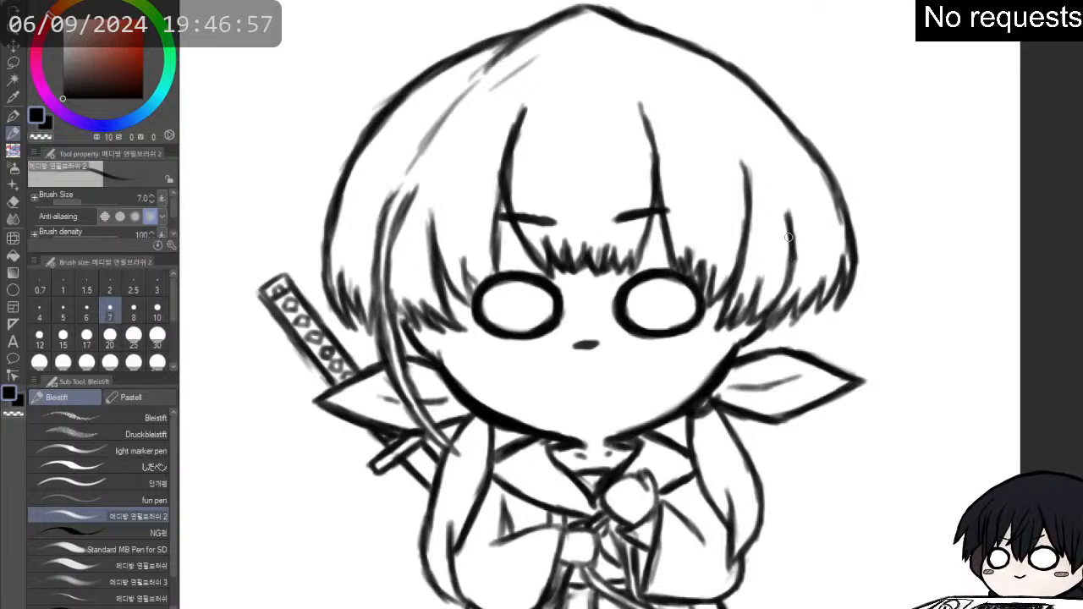
pyautogui.moveTo(772, 298)
pyautogui.mouseDown()
pyautogui.moveTo(775, 326)
pyautogui.moveTo(820, 281)
pyautogui.mouseUp()
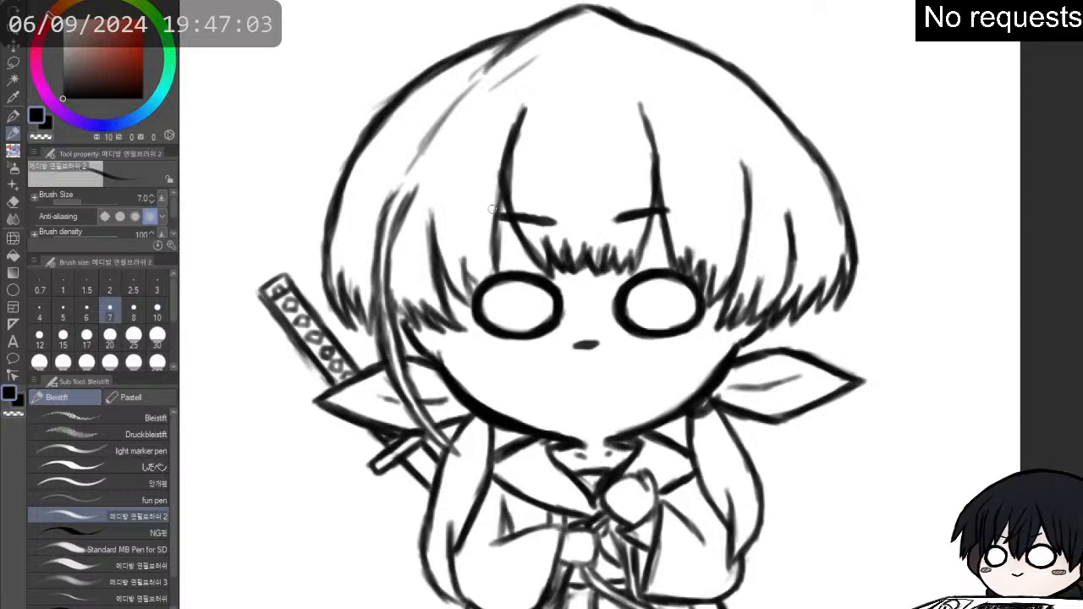
pyautogui.moveTo(505, 197)
pyautogui.mouseDown()
pyautogui.moveTo(500, 279)
pyautogui.moveTo(472, 260)
pyautogui.moveTo(462, 267)
pyautogui.moveTo(468, 292)
pyautogui.mouseUp()
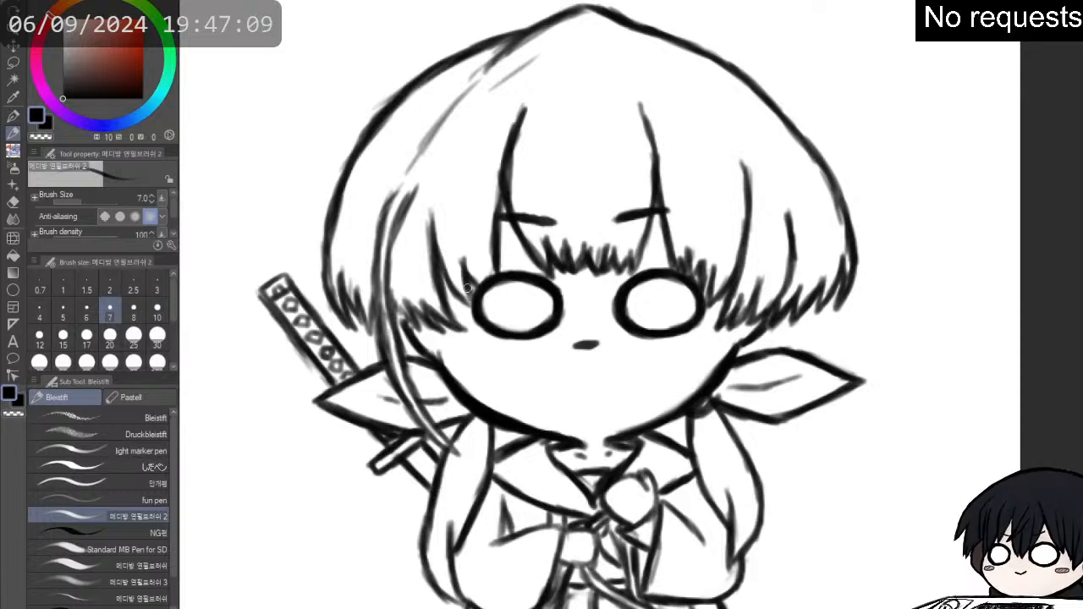
# - Darken the long loose strand and its crown streak on the left, and add thin strokes near the outer hair edge
pyautogui.moveTo(430, 215)
pyautogui.mouseDown()
pyautogui.moveTo(452, 282)
pyautogui.moveTo(445, 270)
pyautogui.moveTo(449, 283)
pyautogui.moveTo(415, 298)
pyautogui.moveTo(424, 304)
pyautogui.moveTo(404, 301)
pyautogui.moveTo(439, 332)
pyautogui.moveTo(407, 300)
pyautogui.moveTo(420, 325)
pyautogui.moveTo(397, 308)
pyautogui.moveTo(376, 313)
pyautogui.moveTo(458, 455)
pyautogui.mouseUp()
pyautogui.moveTo(457, 455)
pyautogui.mouseDown()
pyautogui.moveTo(396, 394)
pyautogui.moveTo(377, 310)
pyautogui.moveTo(383, 219)
pyautogui.moveTo(416, 193)
pyautogui.moveTo(412, 174)
pyautogui.moveTo(442, 106)
pyautogui.mouseUp()
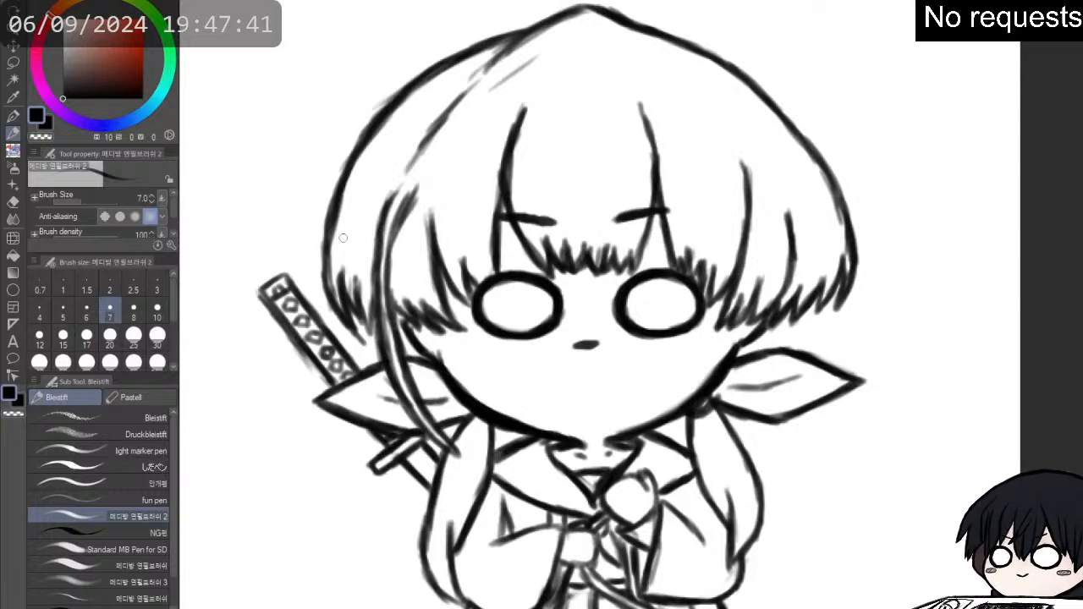
pyautogui.moveTo(345, 236); pyautogui.dragTo(367, 186)
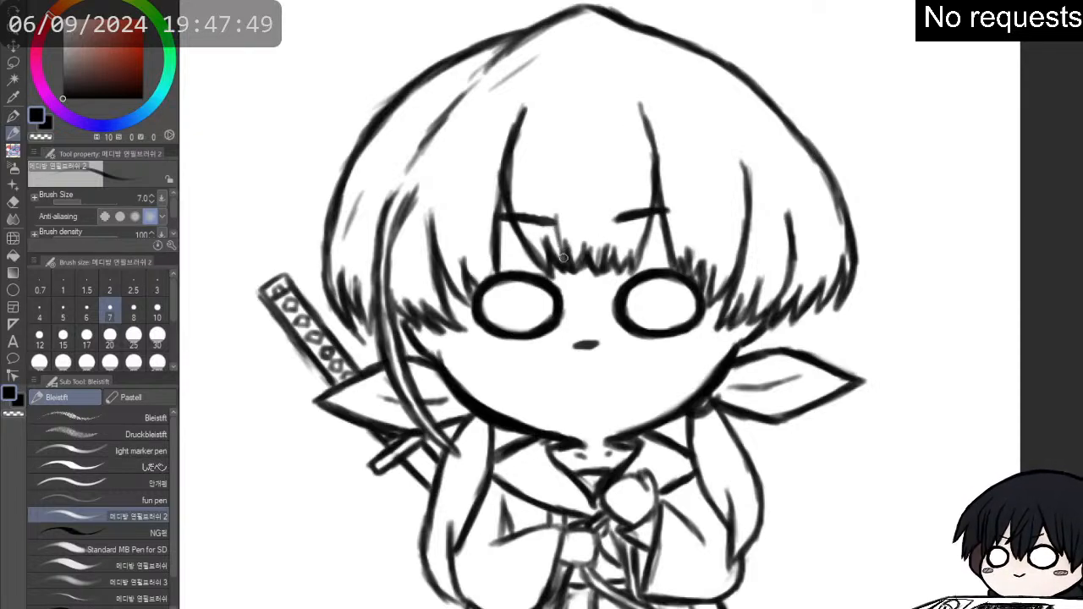
# - Add thin upward strokes to the fringe between the eyebrows and to the strand beside the left eye
pyautogui.moveTo(559, 229)
pyautogui.mouseDown()
pyautogui.moveTo(567, 251)
pyautogui.moveTo(608, 229)
pyautogui.moveTo(606, 215)
pyautogui.mouseUp()
pyautogui.moveTo(604, 252); pyautogui.dragTo(602, 229)
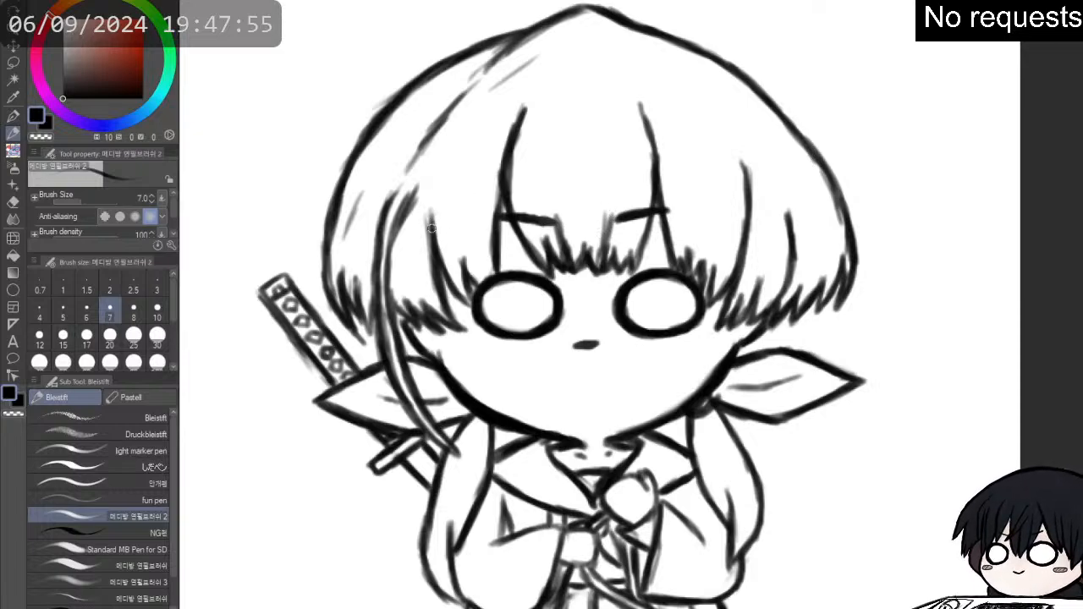
pyautogui.moveTo(432, 228)
pyautogui.mouseDown()
pyautogui.moveTo(436, 194)
pyautogui.moveTo(443, 229)
pyautogui.moveTo(462, 219)
pyautogui.moveTo(435, 231)
pyautogui.moveTo(435, 201)
pyautogui.mouseUp()
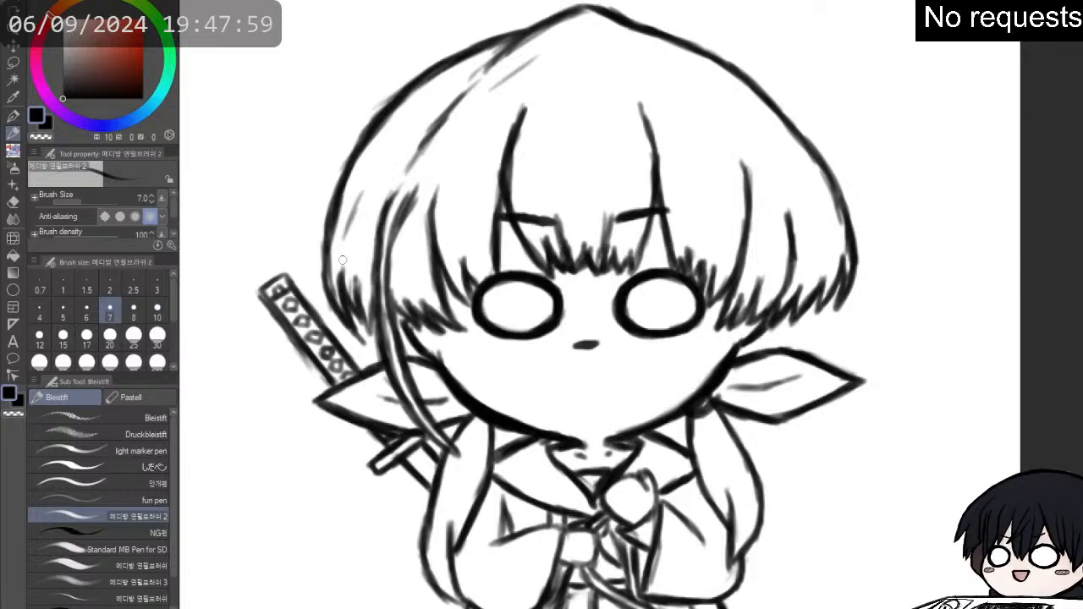
# - Thicken the hair's outer outline from the left tips over the crown to the right tips
pyautogui.moveTo(329, 282); pyautogui.dragTo(331, 214)
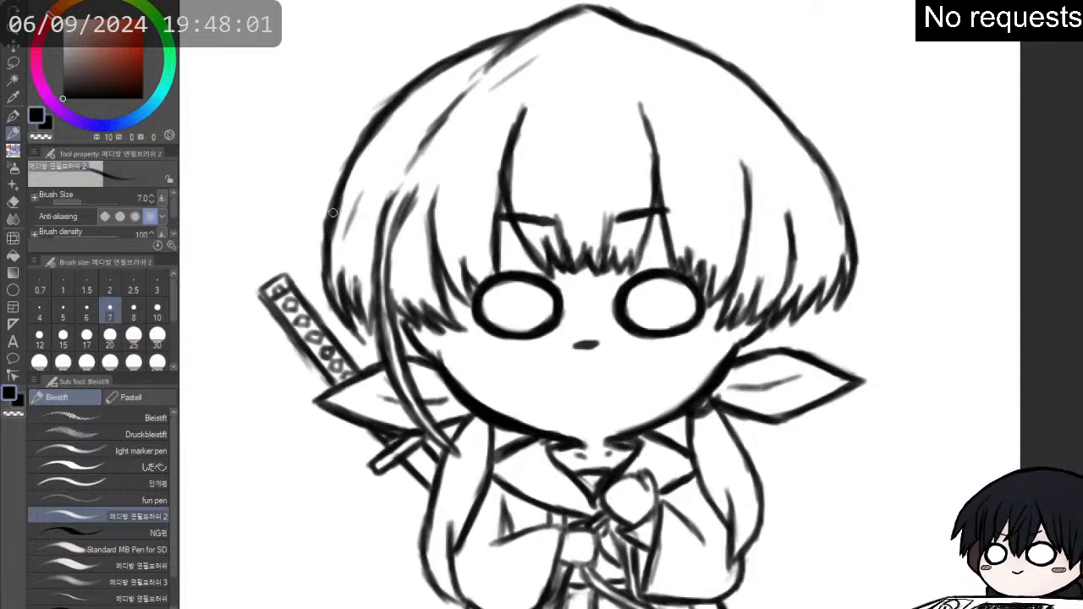
pyautogui.moveTo(327, 254)
pyautogui.mouseDown()
pyautogui.moveTo(336, 296)
pyautogui.moveTo(341, 307)
pyautogui.mouseUp()
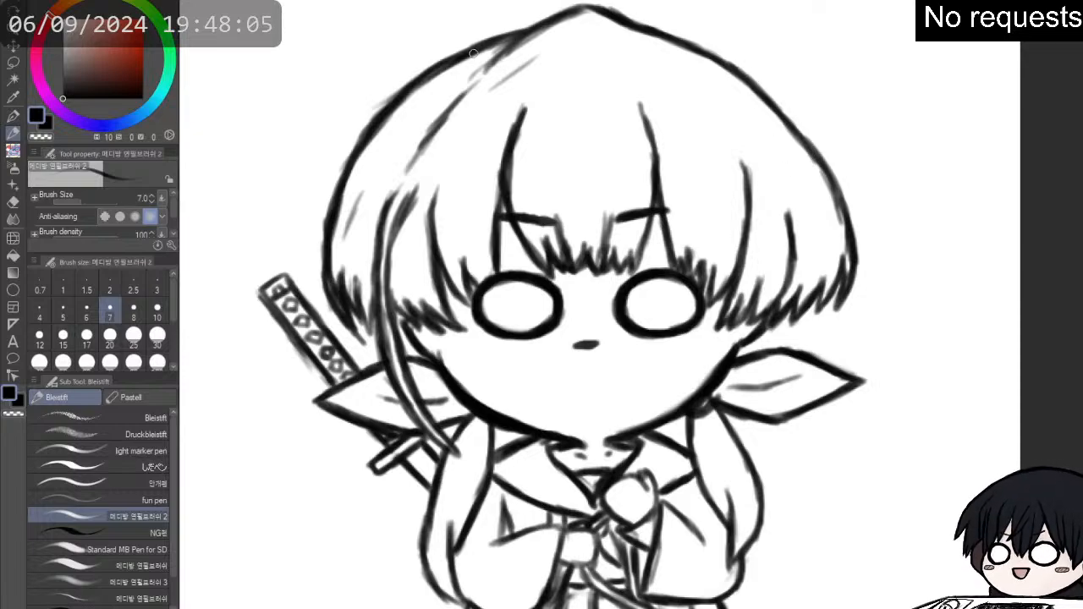
pyautogui.moveTo(536, 30)
pyautogui.mouseDown()
pyautogui.moveTo(591, 8)
pyautogui.moveTo(690, 44)
pyautogui.moveTo(743, 81)
pyautogui.moveTo(829, 169)
pyautogui.moveTo(848, 241)
pyautogui.moveTo(840, 309)
pyautogui.mouseUp()
# - Thicken the outlines of the right and left ribbon ends
pyautogui.moveTo(754, 352)
pyautogui.mouseDown()
pyautogui.moveTo(801, 360)
pyautogui.moveTo(778, 347)
pyautogui.moveTo(862, 381)
pyautogui.mouseUp()
pyautogui.moveTo(753, 418)
pyautogui.mouseDown()
pyautogui.moveTo(806, 413)
pyautogui.moveTo(861, 380)
pyautogui.mouseUp()
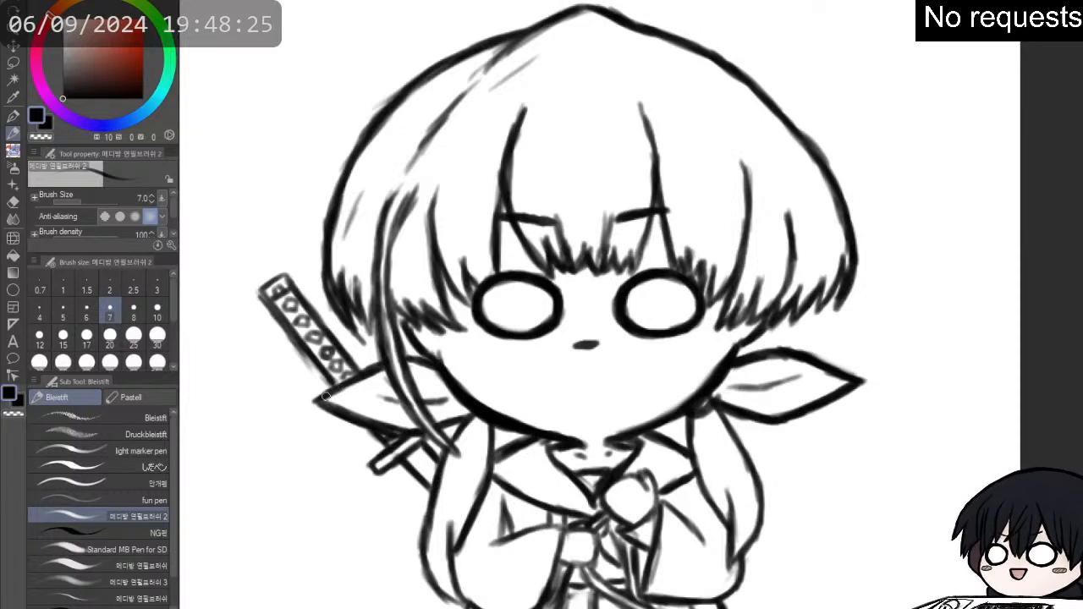
pyautogui.moveTo(327, 395); pyautogui.dragTo(380, 366)
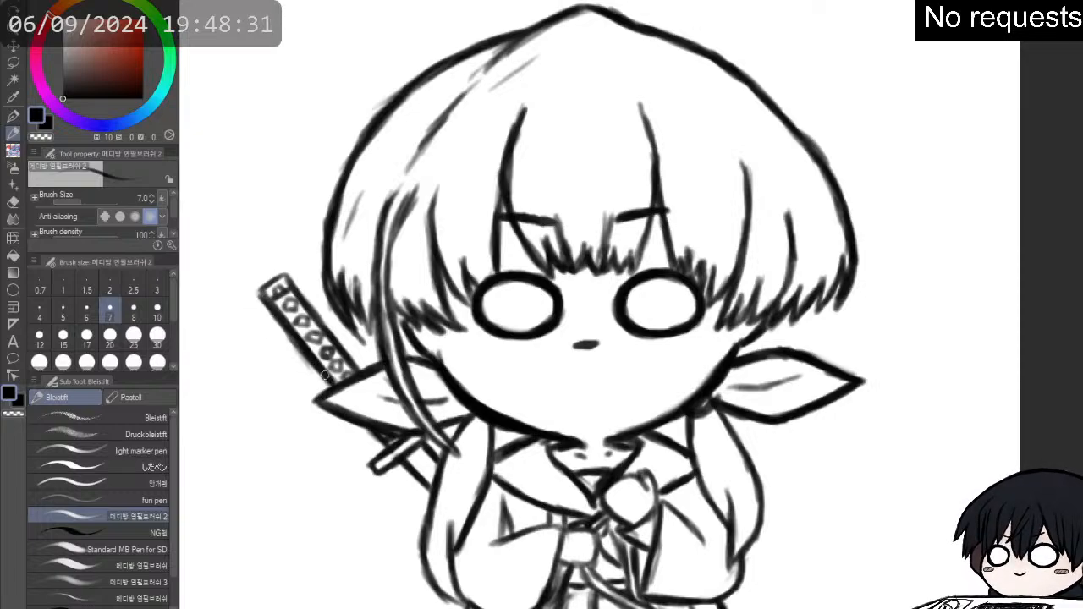
# - Reinforce the sword's hilt, guard and banded section below it, and darken the left sleeve's fold and both hands
pyautogui.moveTo(259, 294)
pyautogui.mouseDown()
pyautogui.moveTo(271, 280)
pyautogui.moveTo(290, 285)
pyautogui.moveTo(363, 370)
pyautogui.mouseUp()
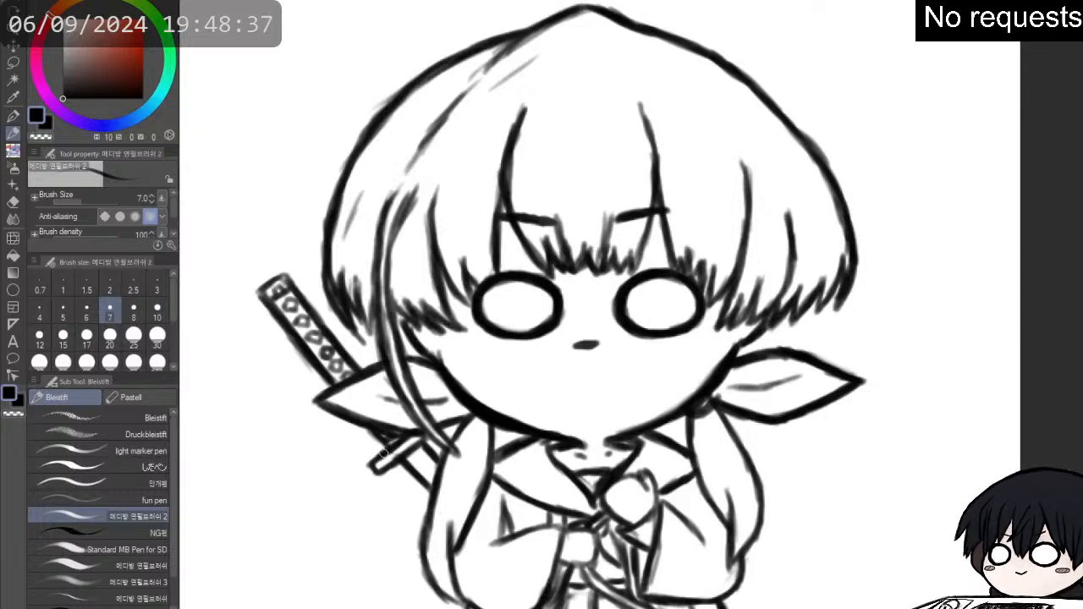
pyautogui.moveTo(397, 450)
pyautogui.mouseDown()
pyautogui.moveTo(373, 469)
pyautogui.moveTo(416, 445)
pyautogui.moveTo(428, 464)
pyautogui.moveTo(432, 457)
pyautogui.moveTo(423, 479)
pyautogui.moveTo(439, 464)
pyautogui.moveTo(420, 472)
pyautogui.moveTo(423, 480)
pyautogui.moveTo(435, 467)
pyautogui.moveTo(427, 489)
pyautogui.mouseUp()
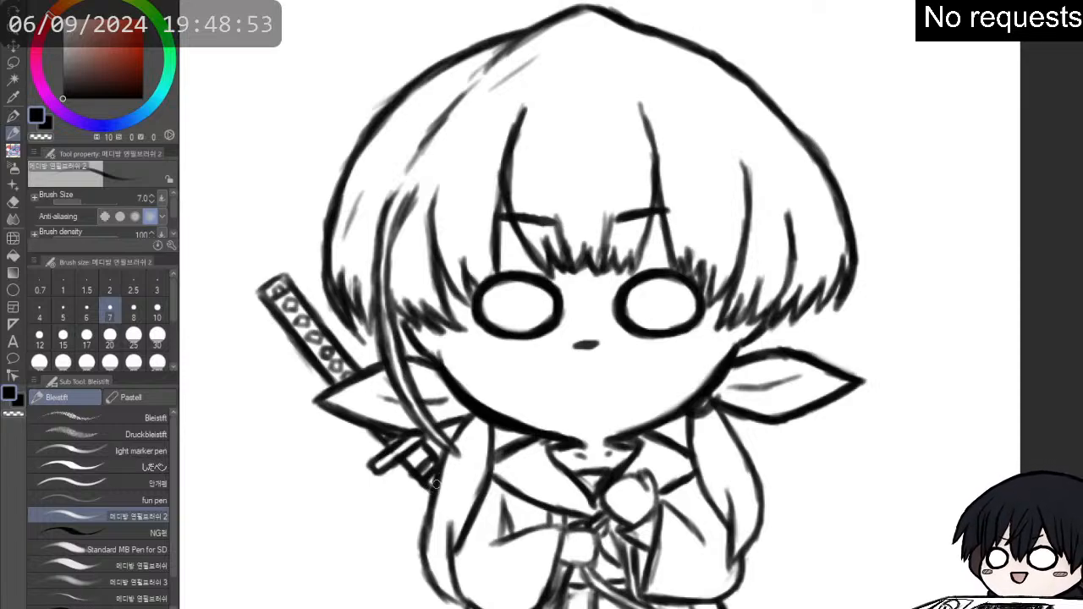
pyautogui.moveTo(435, 494)
pyautogui.mouseDown()
pyautogui.moveTo(461, 603)
pyautogui.moveTo(447, 543)
pyautogui.moveTo(474, 495)
pyautogui.moveTo(469, 518)
pyautogui.moveTo(482, 462)
pyautogui.moveTo(507, 492)
pyautogui.moveTo(497, 541)
pyautogui.mouseUp()
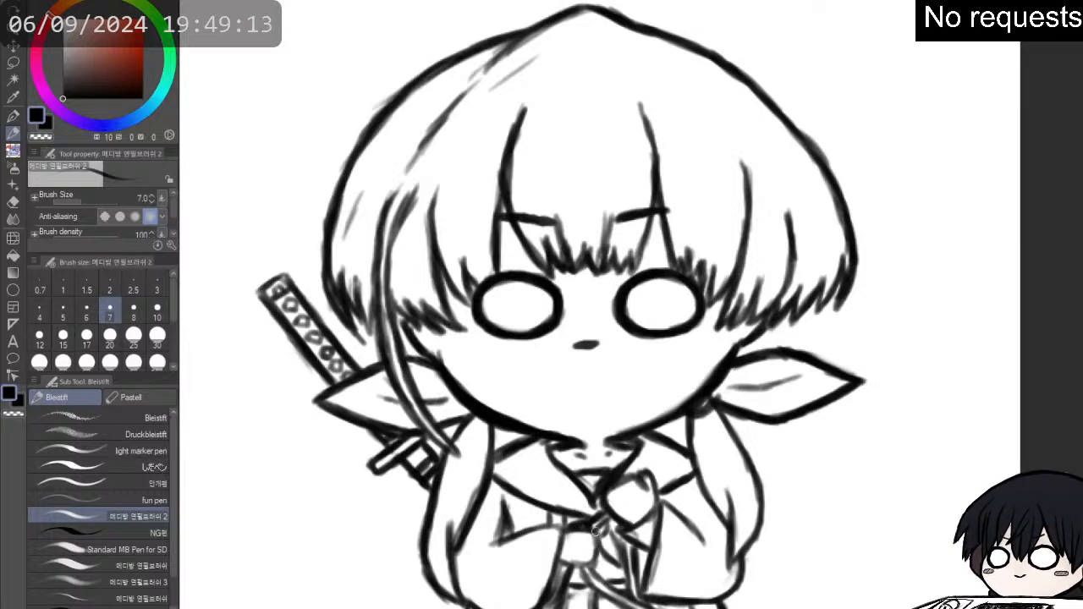
pyautogui.moveTo(556, 563); pyautogui.dragTo(598, 565)
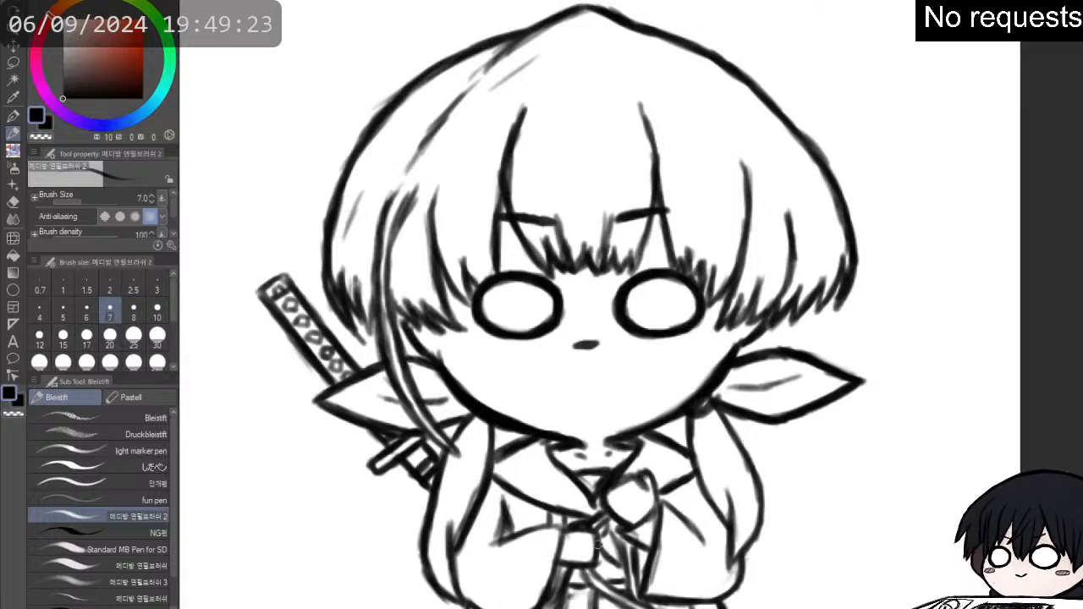
# - Thicken the right side of the hair's outer outline and tidy its edge with the soft eraser
pyautogui.scroll(-2, 598, 545)
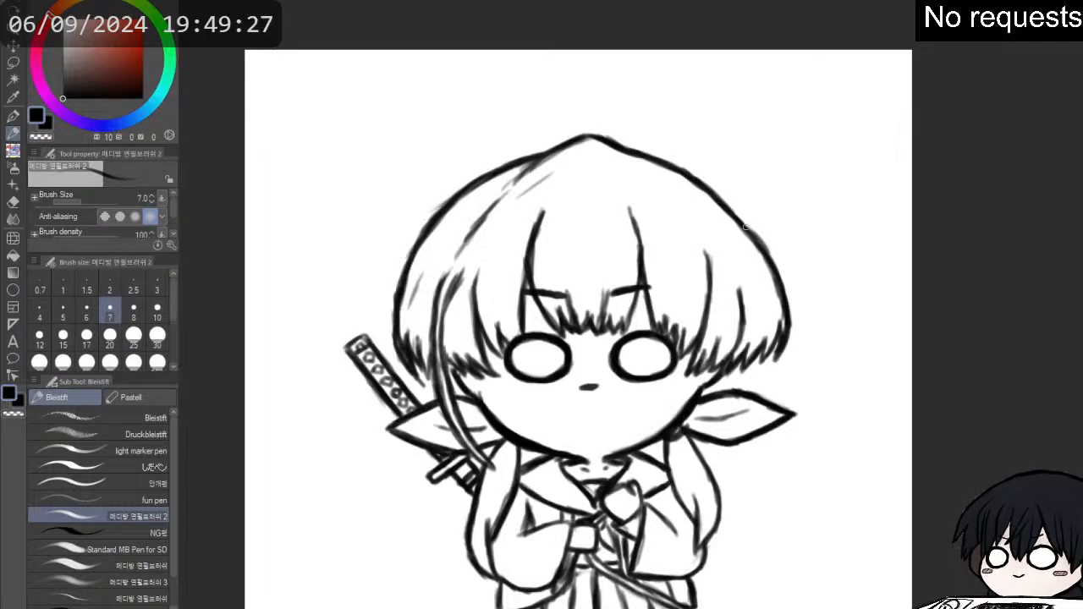
pyautogui.moveTo(746, 229); pyautogui.dragTo(781, 298)
pyautogui.press('e')
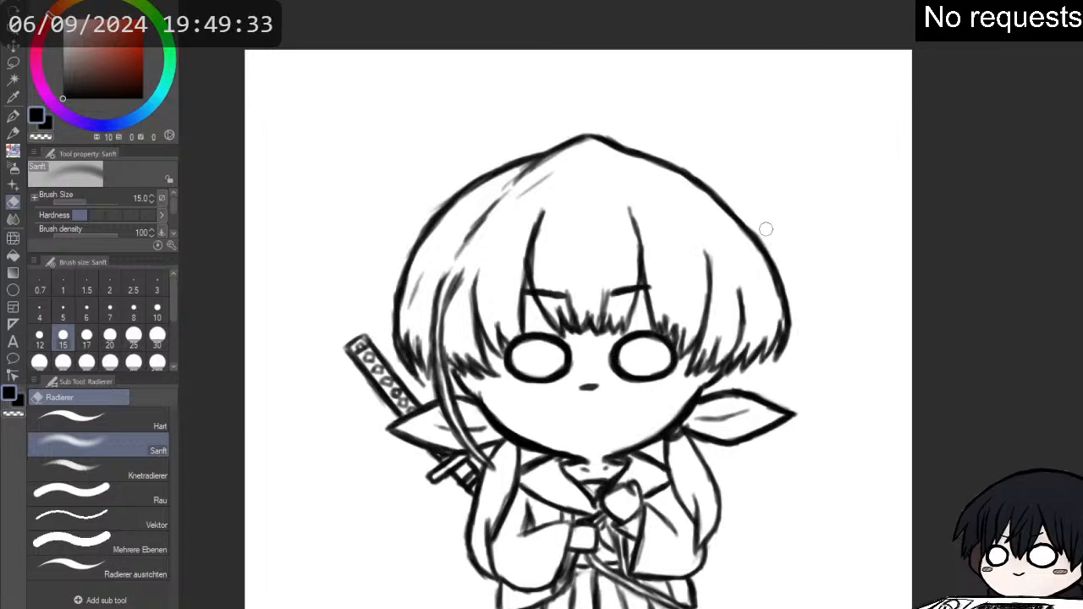
pyautogui.press('p')
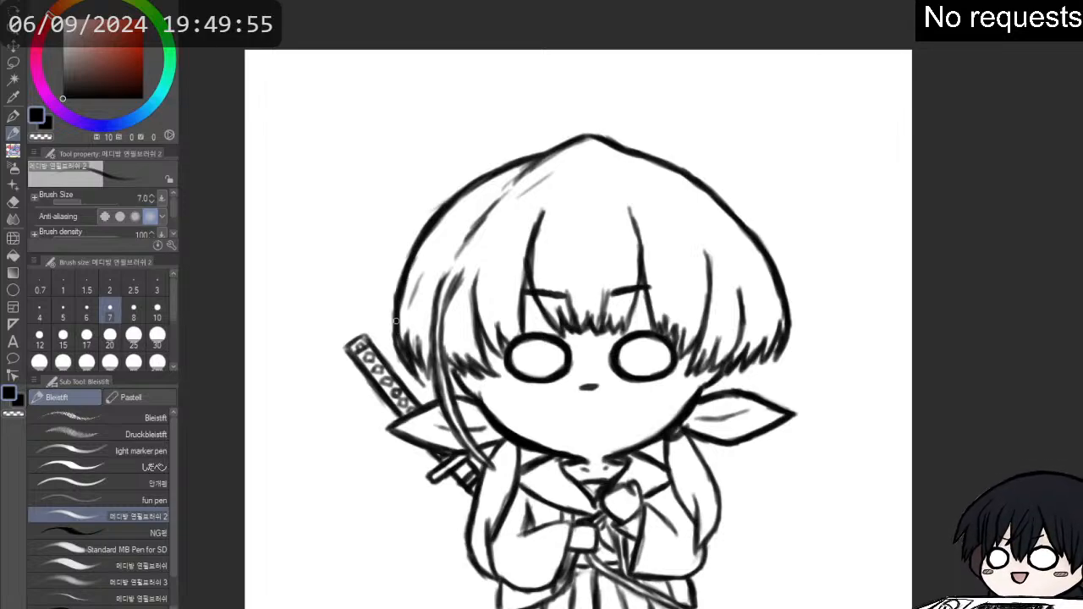
# - Darken the lower edge of the right sleeve and the left sleeve's outline up to the hand at the sash
pyautogui.moveTo(525, 380); pyautogui.dragTo(640, 212)
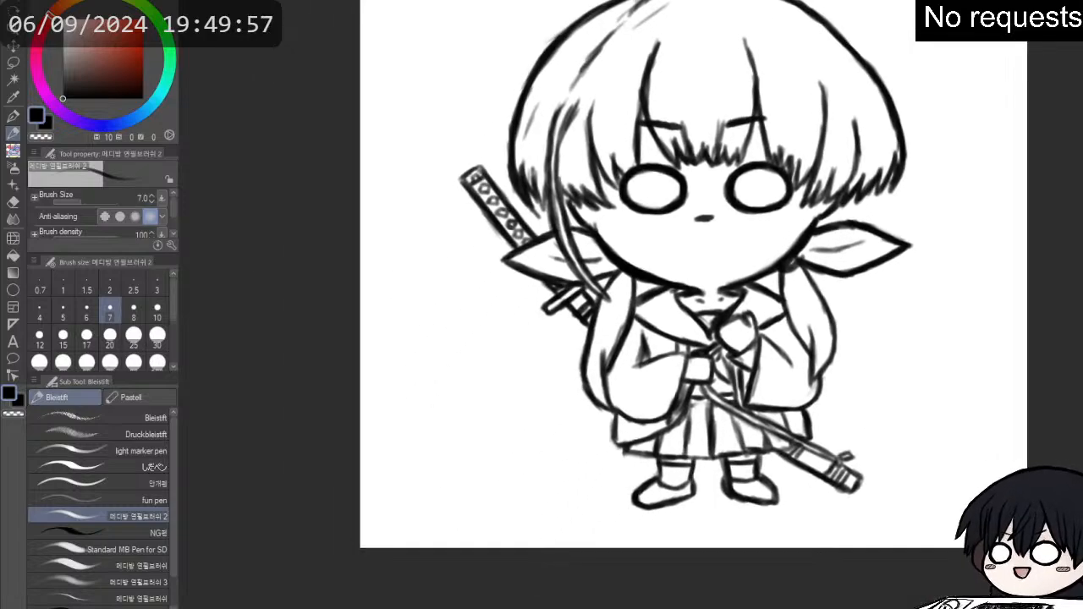
pyautogui.scroll(1, 832, 280)
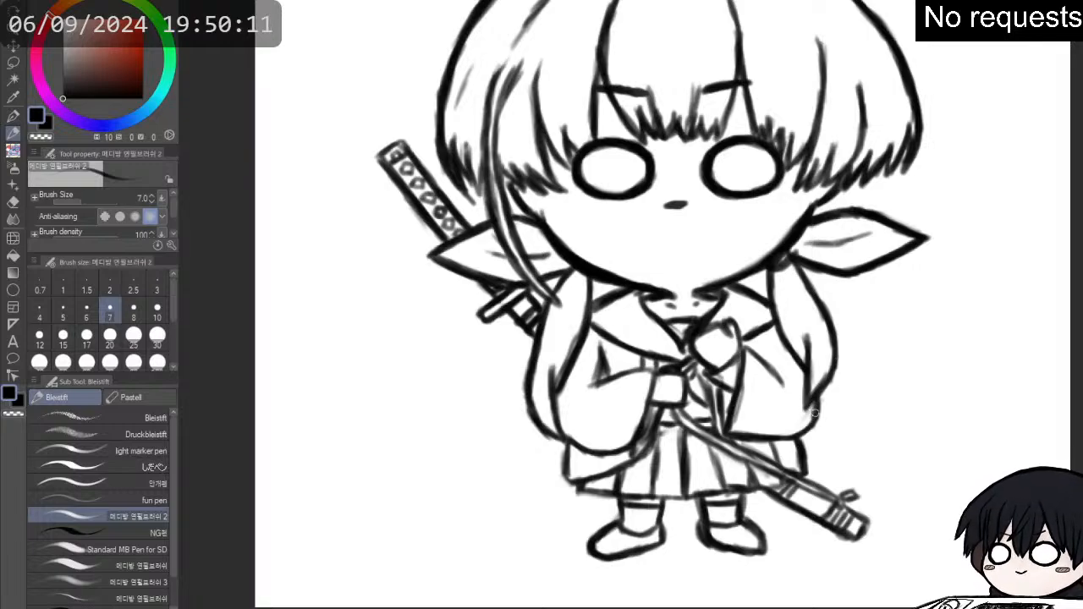
pyautogui.moveTo(803, 435); pyautogui.dragTo(737, 432)
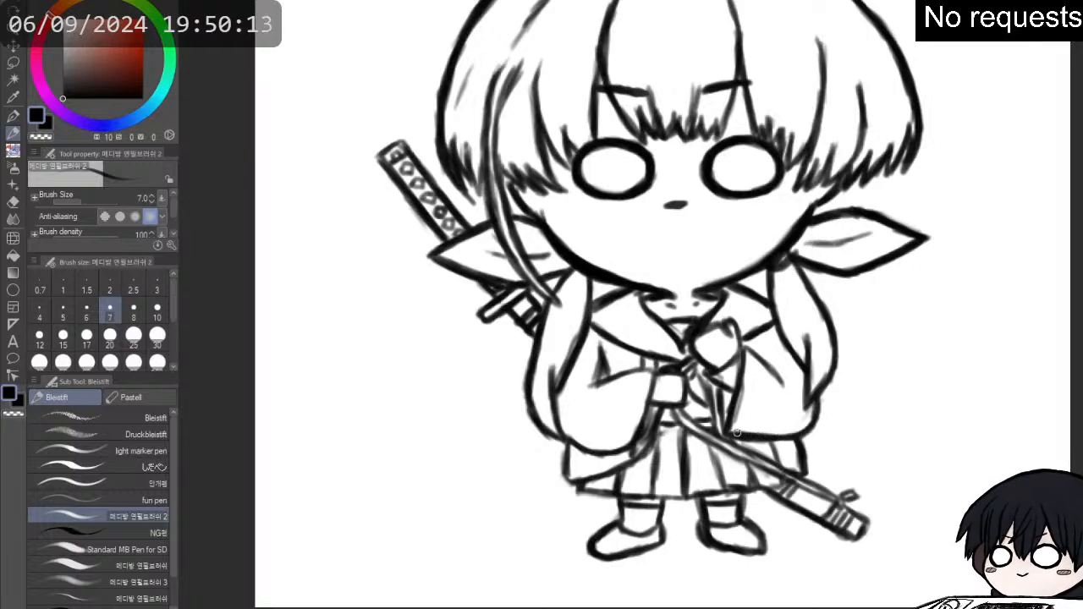
pyautogui.moveTo(555, 409)
pyautogui.mouseDown()
pyautogui.moveTo(578, 447)
pyautogui.moveTo(612, 457)
pyautogui.moveTo(641, 419)
pyautogui.moveTo(635, 433)
pyautogui.moveTo(653, 374)
pyautogui.moveTo(595, 383)
pyautogui.moveTo(604, 358)
pyautogui.moveTo(687, 371)
pyautogui.mouseUp()
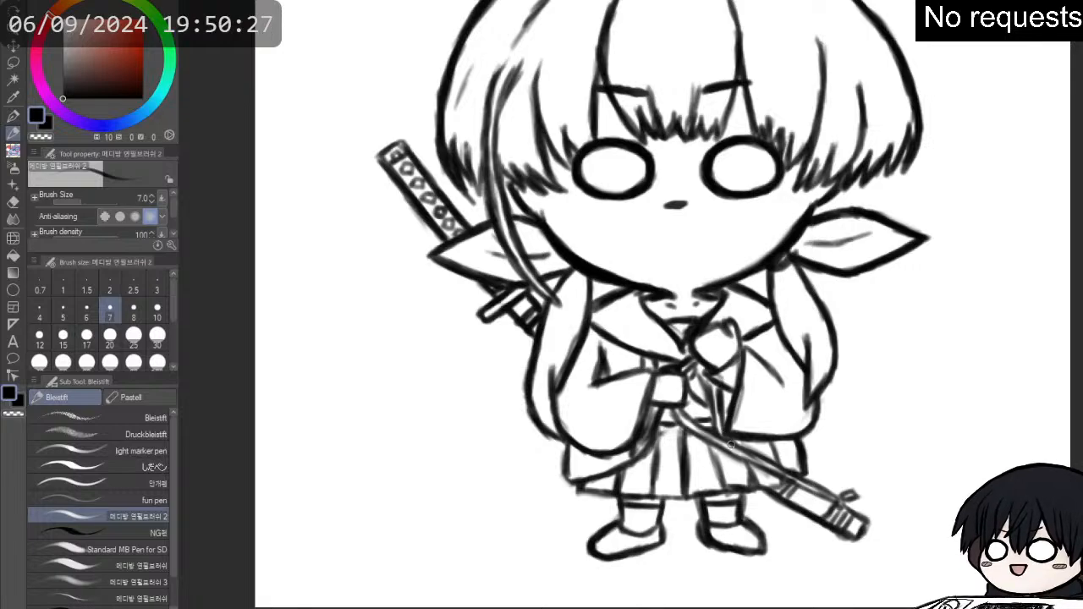
# - Reinforce the robe's right edge below the sleeve and go over the scabbard's upper edge toward its tip
pyautogui.press('e')
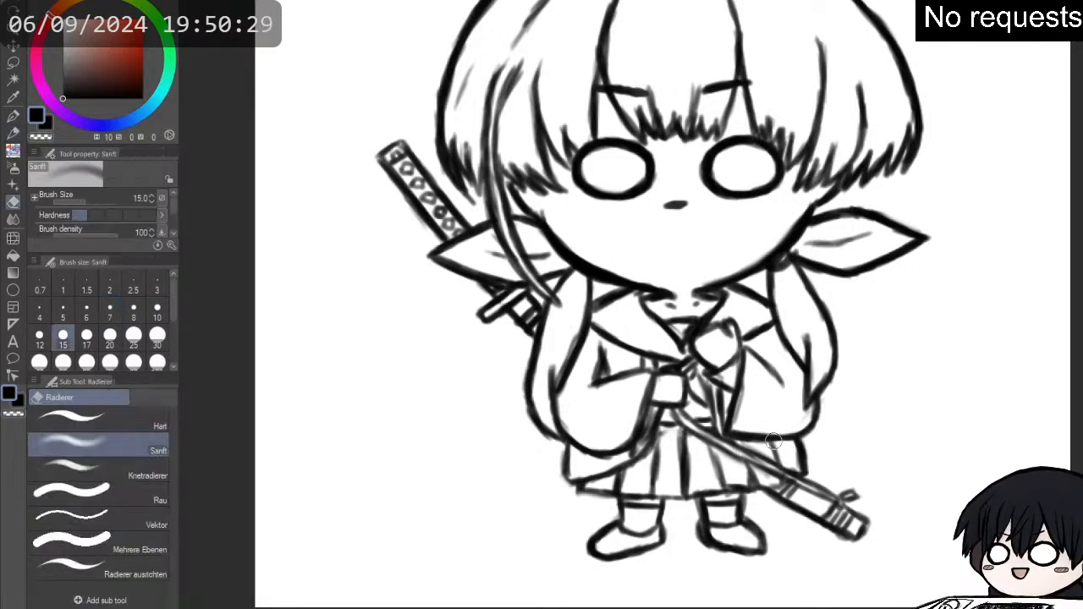
pyautogui.press('p')
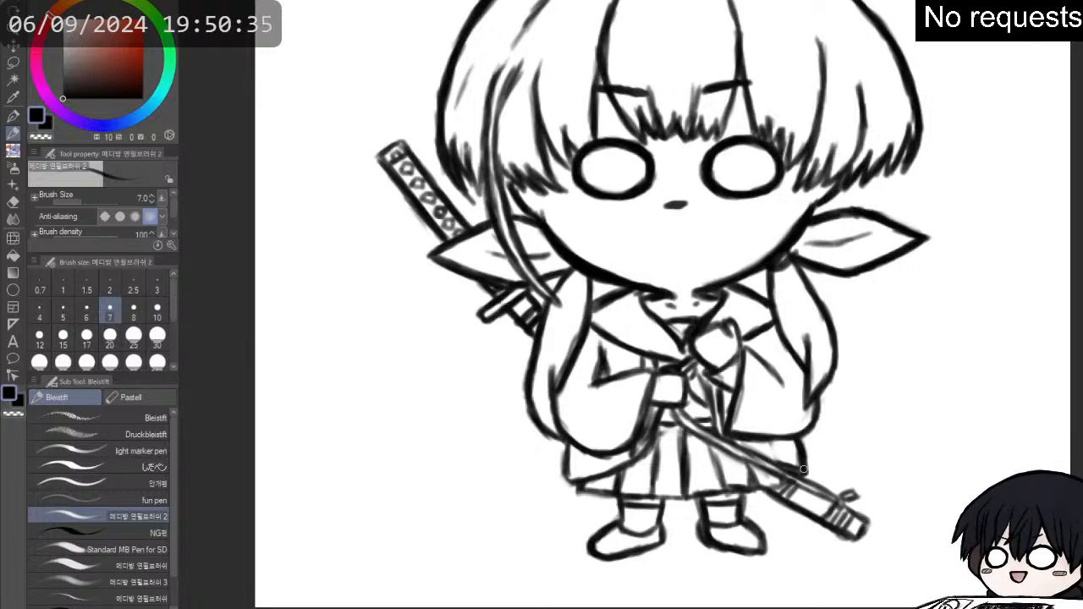
pyautogui.moveTo(803, 445); pyautogui.dragTo(805, 465)
pyautogui.moveTo(720, 435); pyautogui.dragTo(792, 472)
pyautogui.moveTo(687, 431)
pyautogui.mouseDown()
pyautogui.moveTo(799, 486)
pyautogui.moveTo(772, 463)
pyautogui.moveTo(825, 490)
pyautogui.mouseUp()
# - Erase the scabbard's upper edge between the robe and the tip with the soft eraser at size 15
pyautogui.press('e')
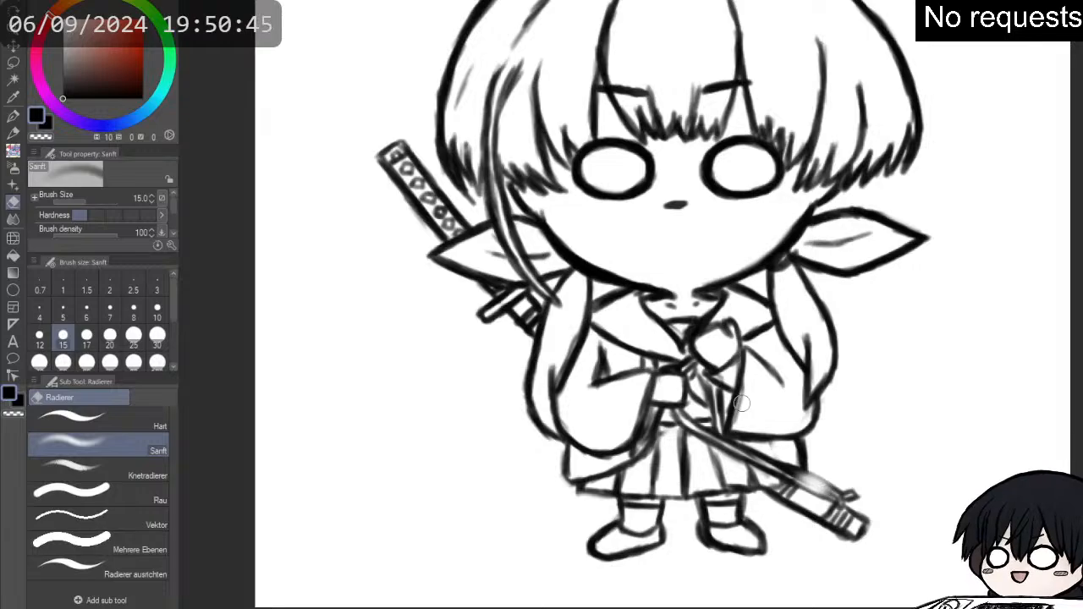
pyautogui.press('p')
pyautogui.press('p')
pyautogui.press('p')
pyautogui.press('e')
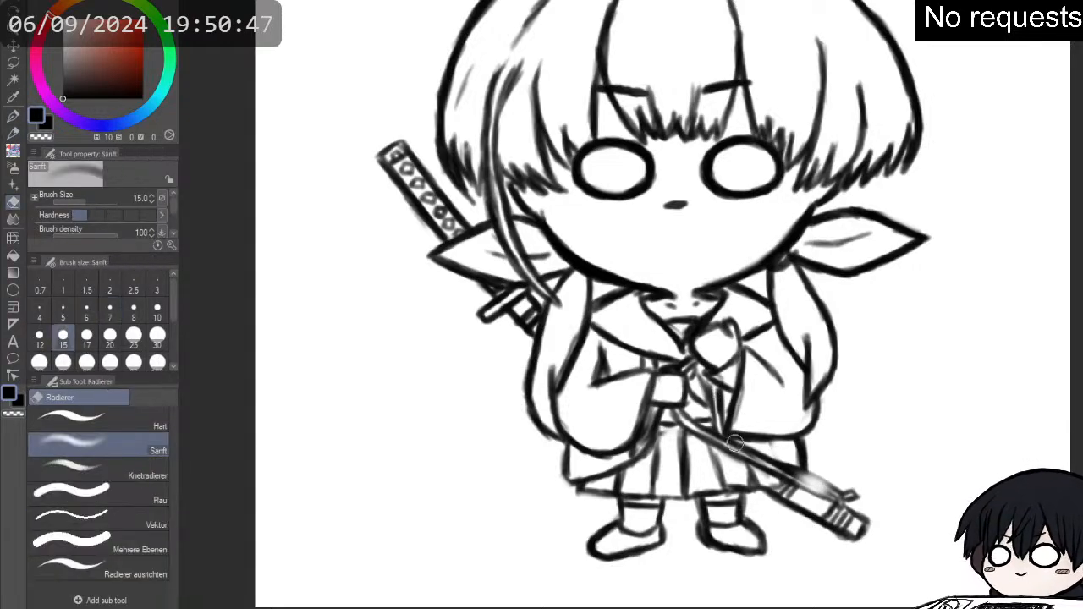
pyautogui.moveTo(765, 465); pyautogui.dragTo(823, 488)
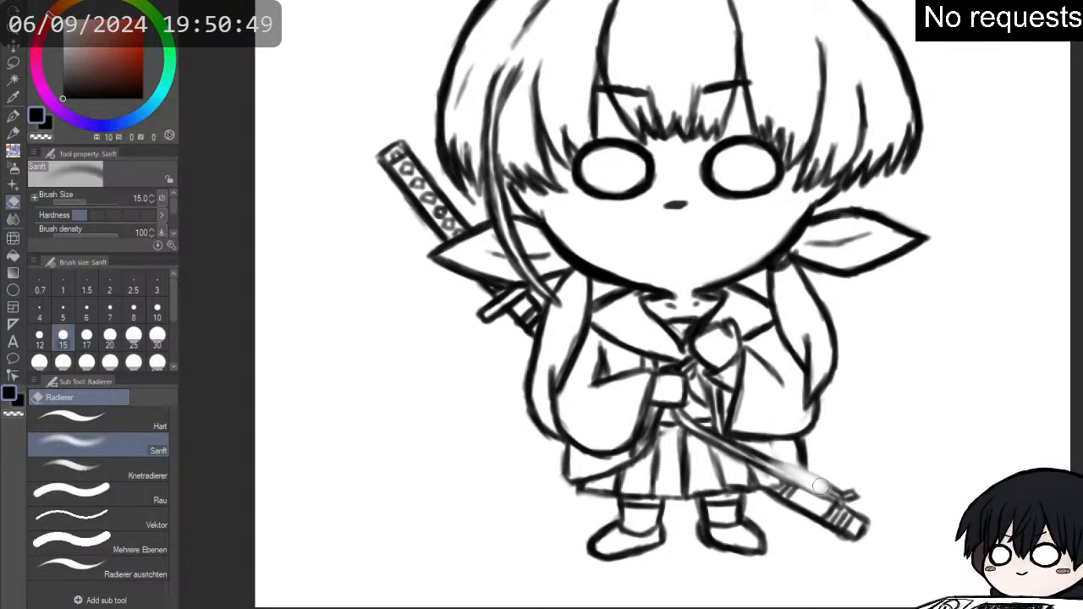
# - Redraw the scabbard's long edges from the skirt to the tip with the size 7 pencil brush
pyautogui.press('p')
pyautogui.moveTo(763, 457); pyautogui.dragTo(828, 488)
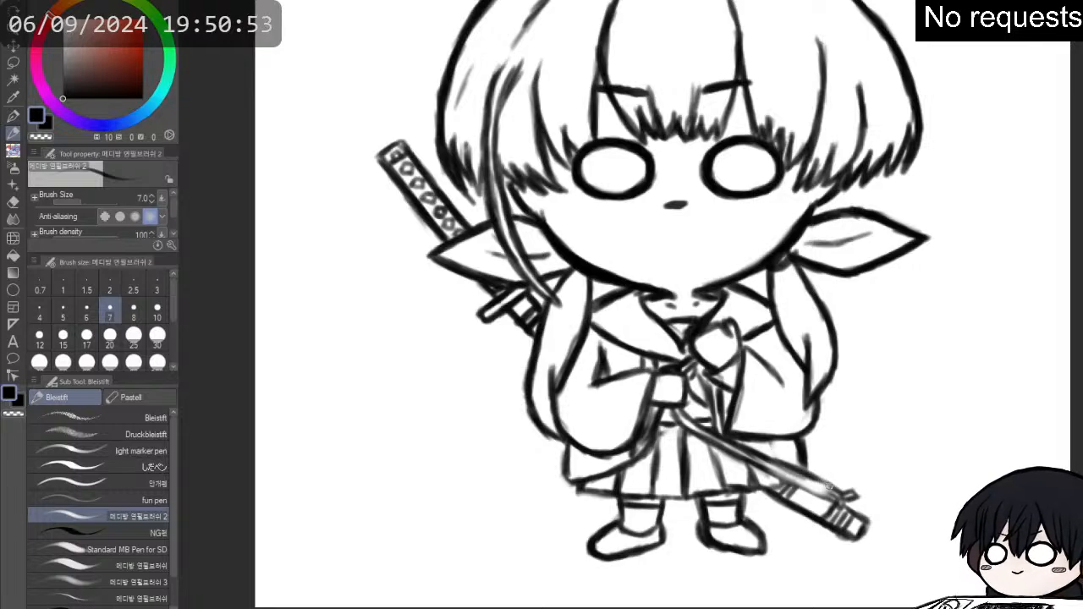
pyautogui.moveTo(810, 477); pyautogui.dragTo(845, 492)
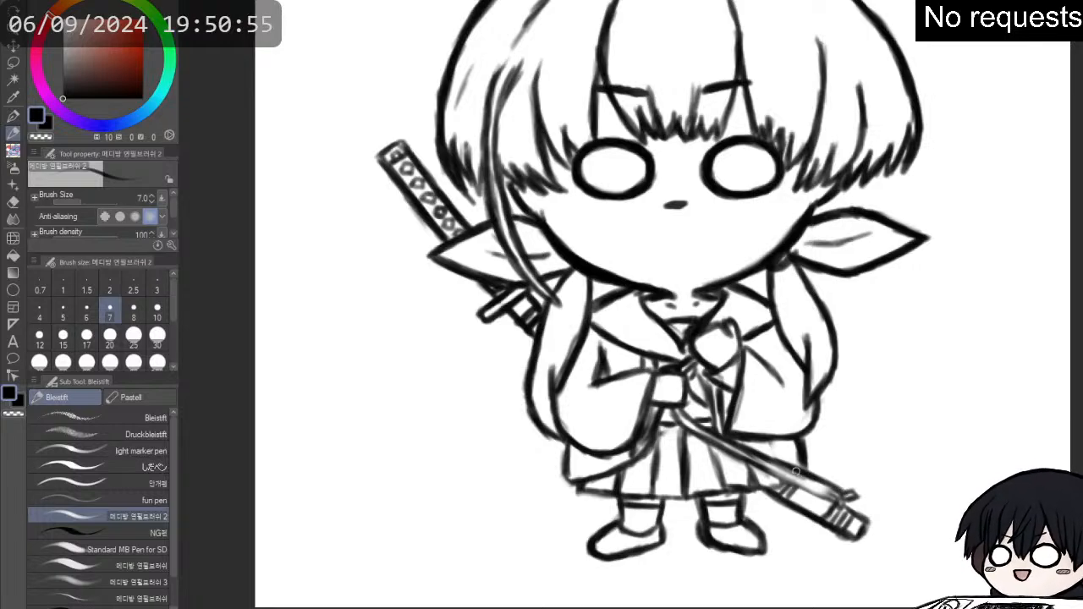
pyautogui.moveTo(770, 471); pyautogui.dragTo(800, 482)
pyautogui.moveTo(776, 472); pyautogui.dragTo(832, 497)
pyautogui.moveTo(808, 488); pyautogui.dragTo(837, 500)
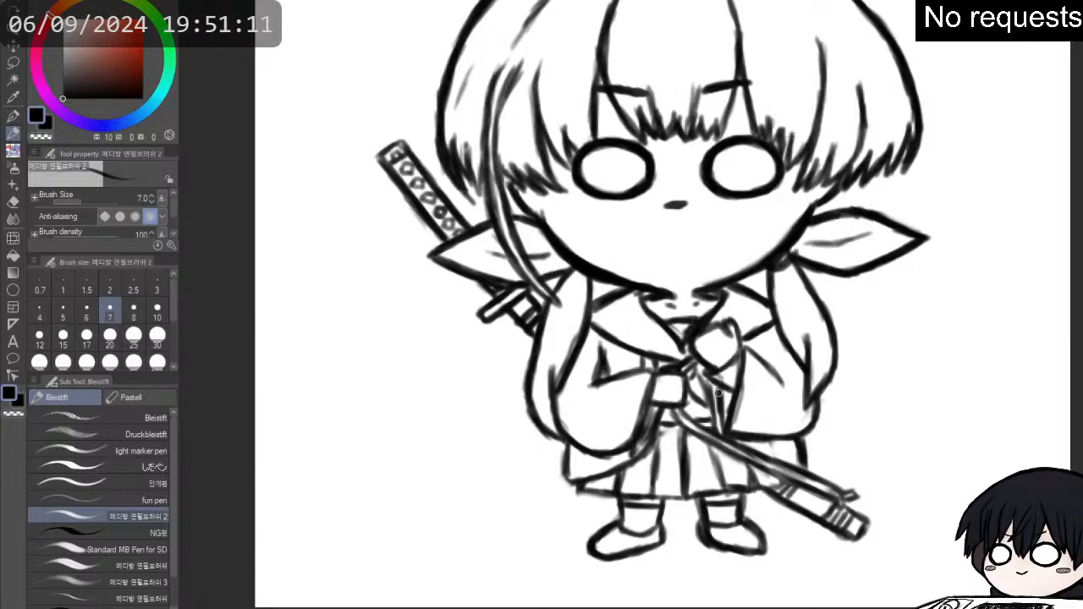
# - Tidy the lines around the sash and darken the robe's lower left hem and the skirt's bottom edge
pyautogui.press('e')
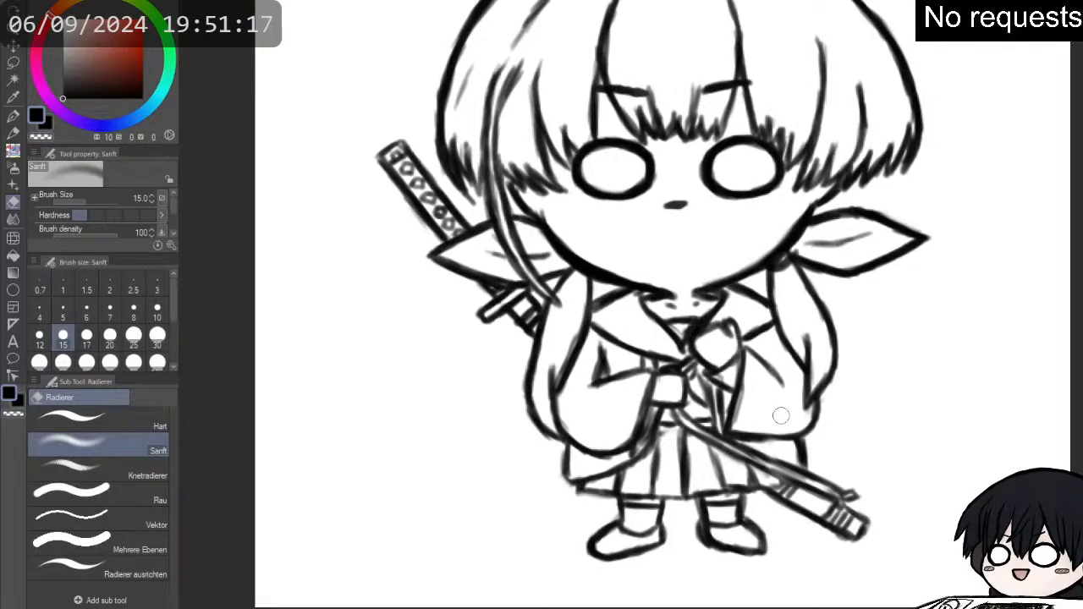
pyautogui.press('p')
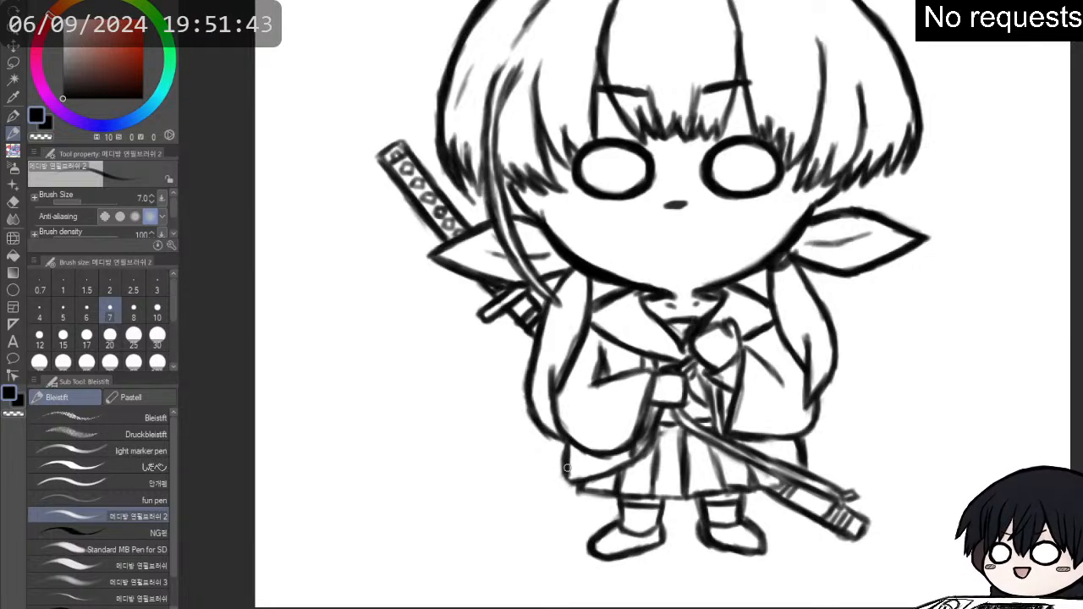
pyautogui.moveTo(565, 477); pyautogui.dragTo(643, 452)
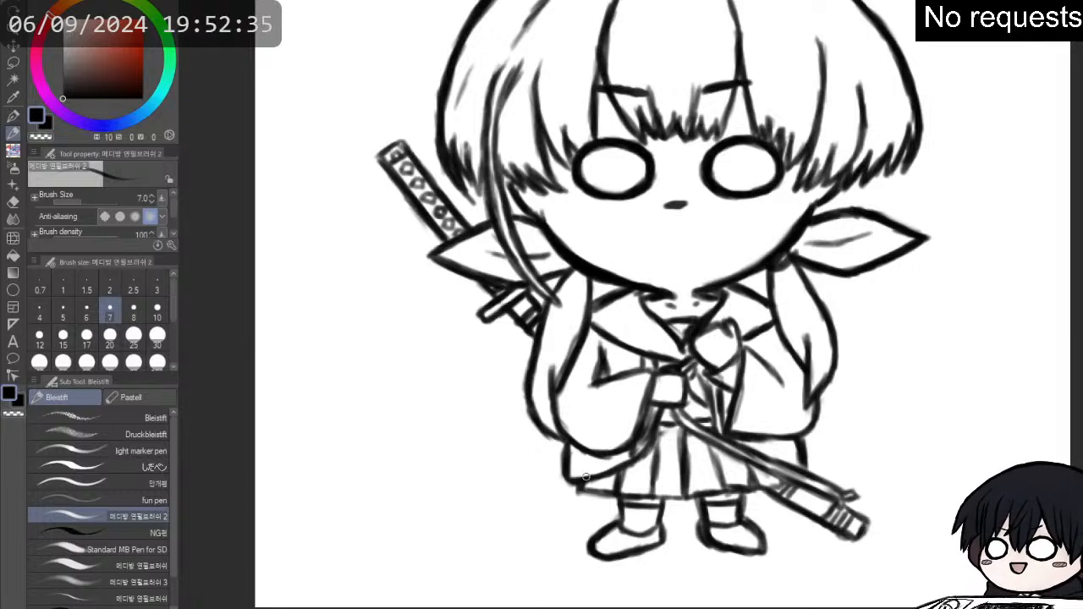
pyautogui.moveTo(586, 493); pyautogui.dragTo(620, 492)
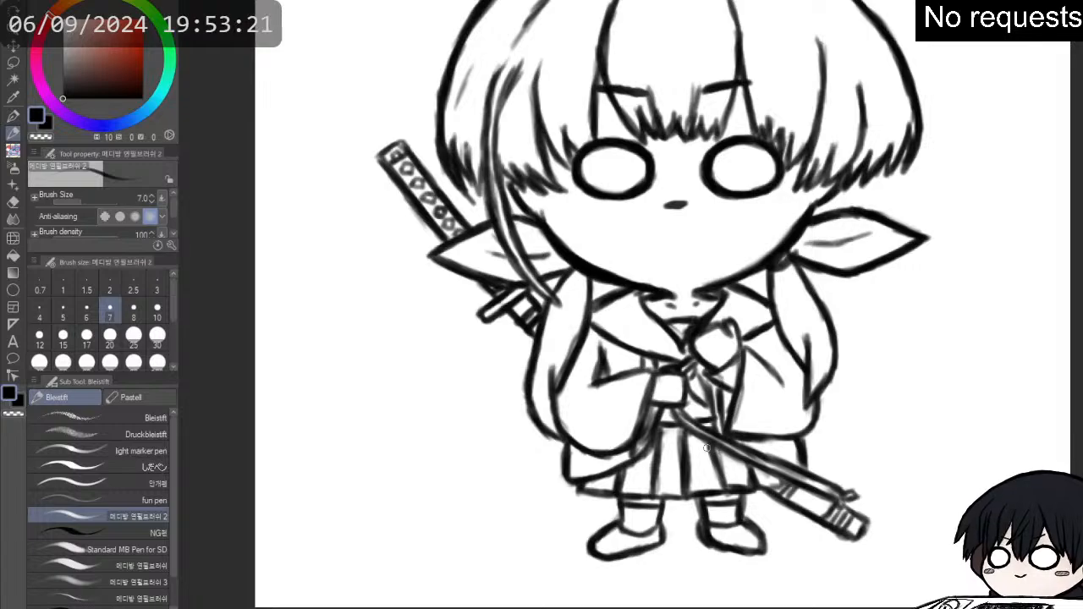
# - Add short strokes to the hair tips beside the left eye and clean up the hair's outer outline
pyautogui.scroll(-2, 702, 448)
pyautogui.scroll(1, 749, 181)
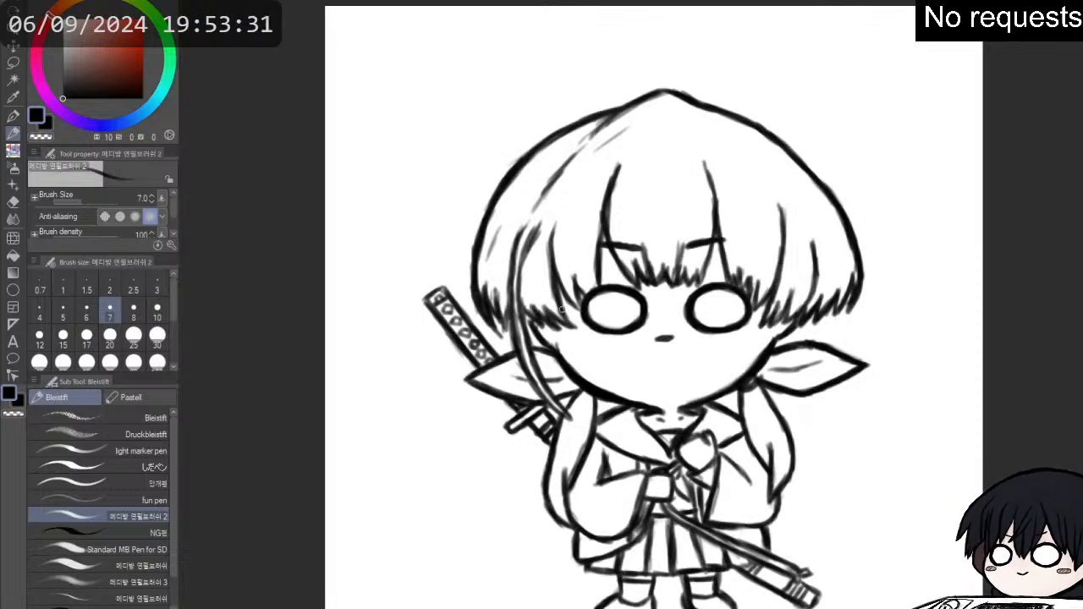
pyautogui.moveTo(561, 310); pyautogui.dragTo(573, 325)
pyautogui.moveTo(558, 290); pyautogui.dragTo(572, 303)
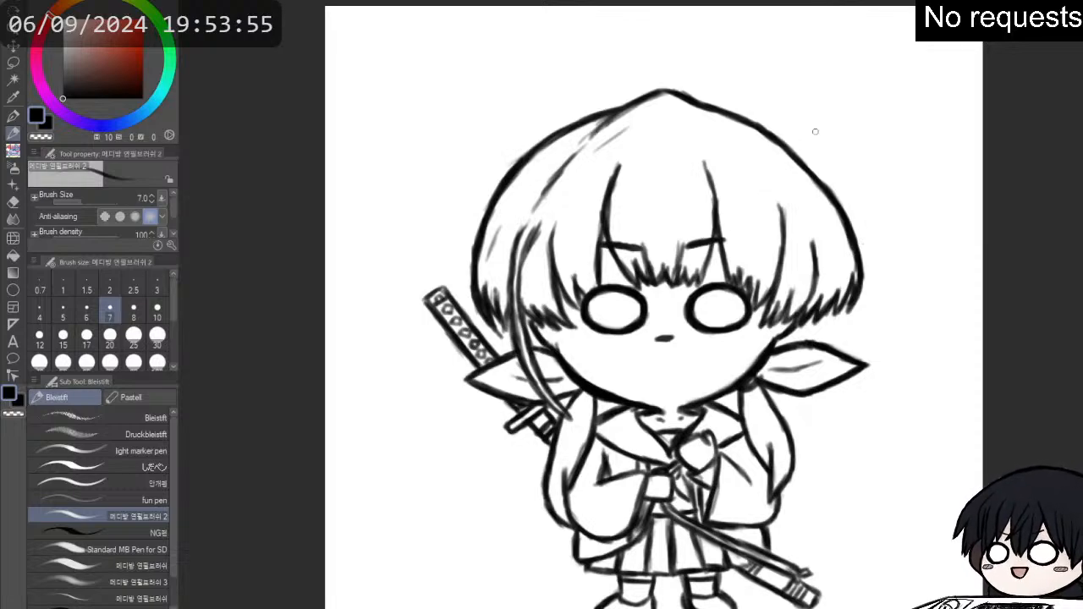
pyautogui.press('e')
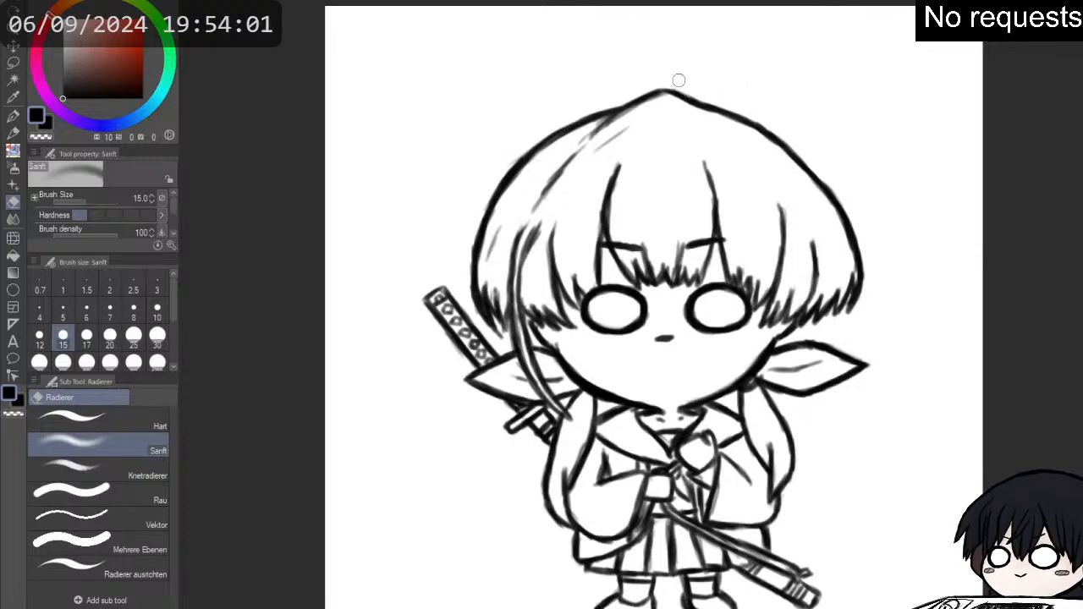
pyautogui.press('p')
pyautogui.press('p')
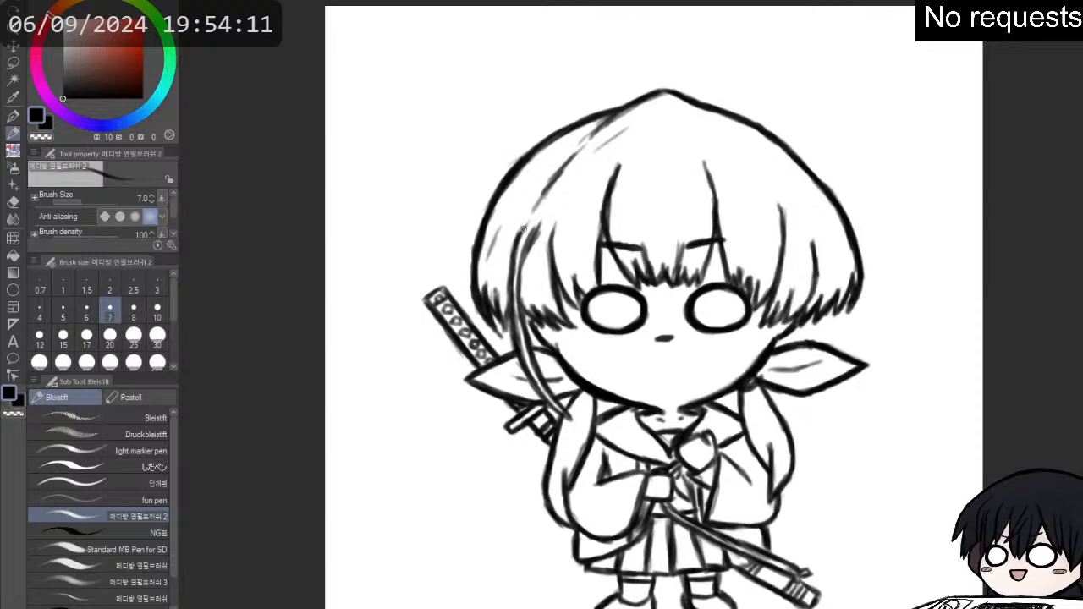
# - Clean up the right ribbon end with the eraser and sharpen its pointed tip with a darker line
pyautogui.scroll(2, 643, 349)
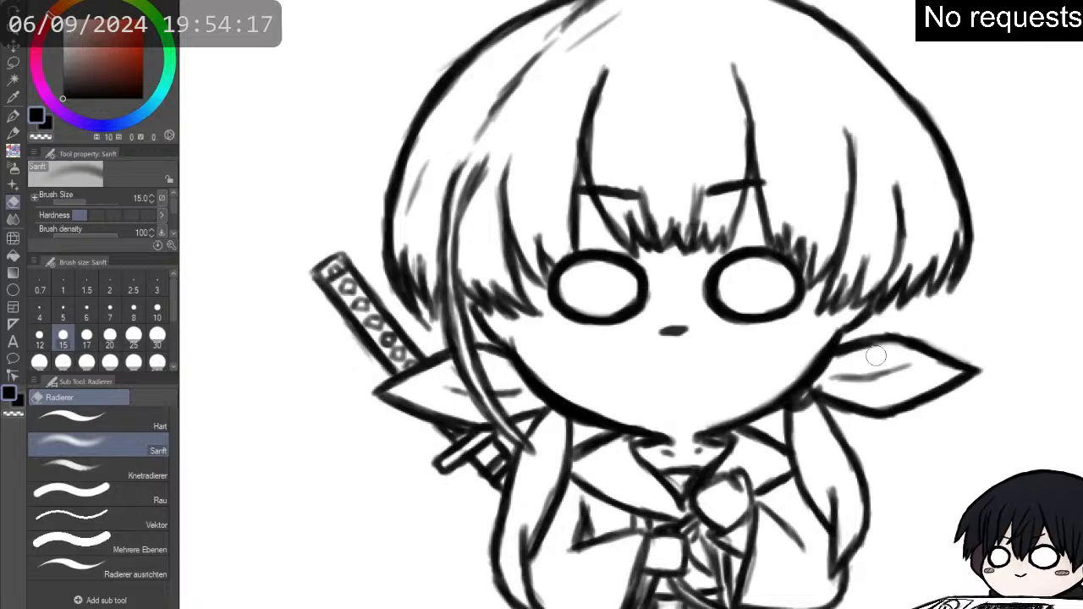
pyautogui.press('p')
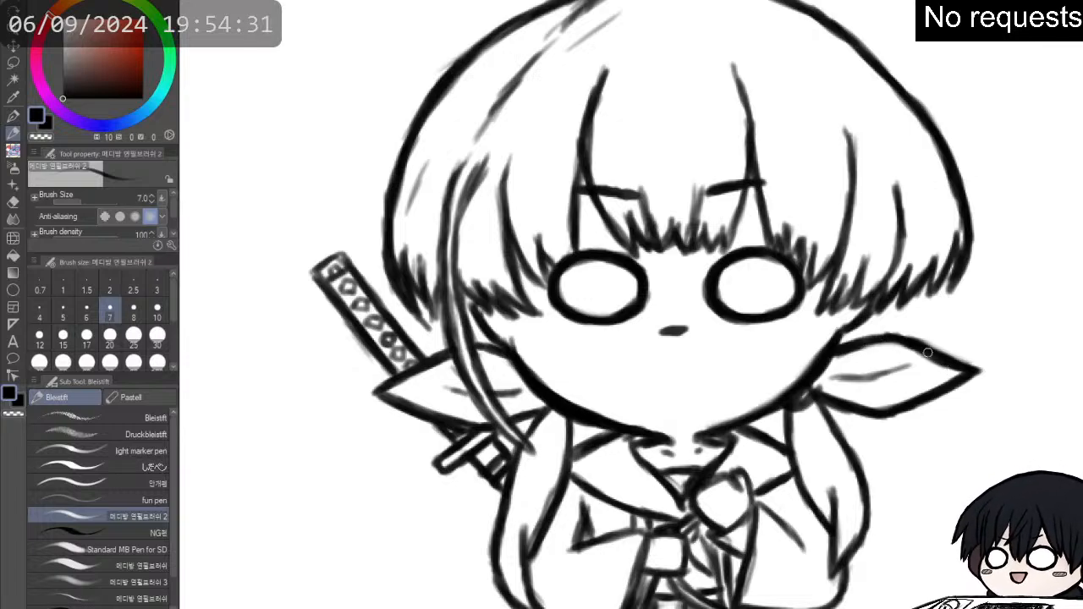
pyautogui.moveTo(947, 358); pyautogui.dragTo(976, 365)
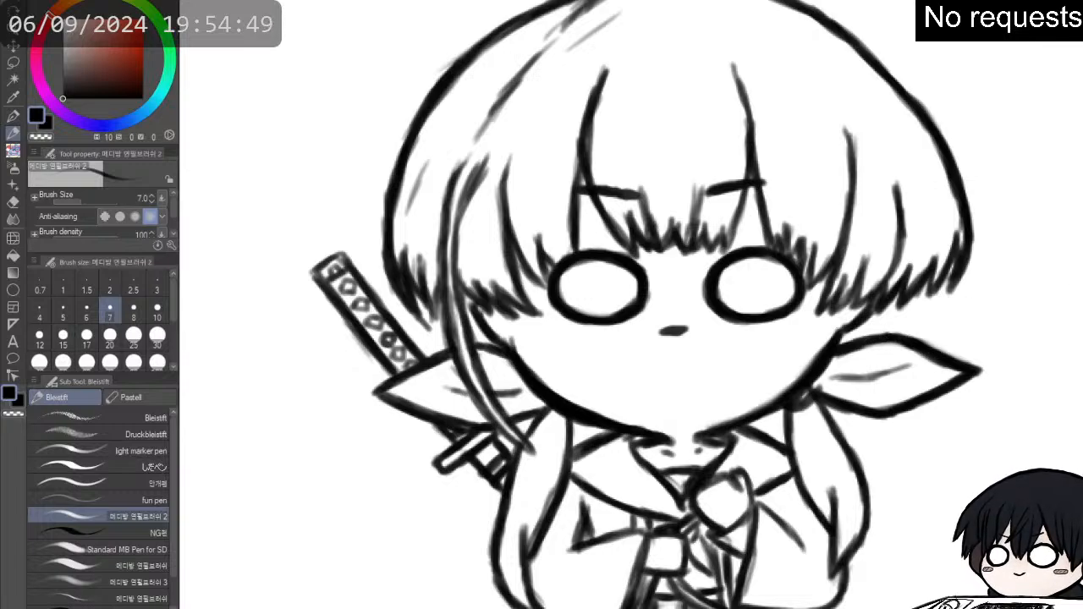
# - Lasso around the whole character and fill the selection with pale peach (H 26, S 13, V 100)
pyautogui.scroll(-3, 942, 278)
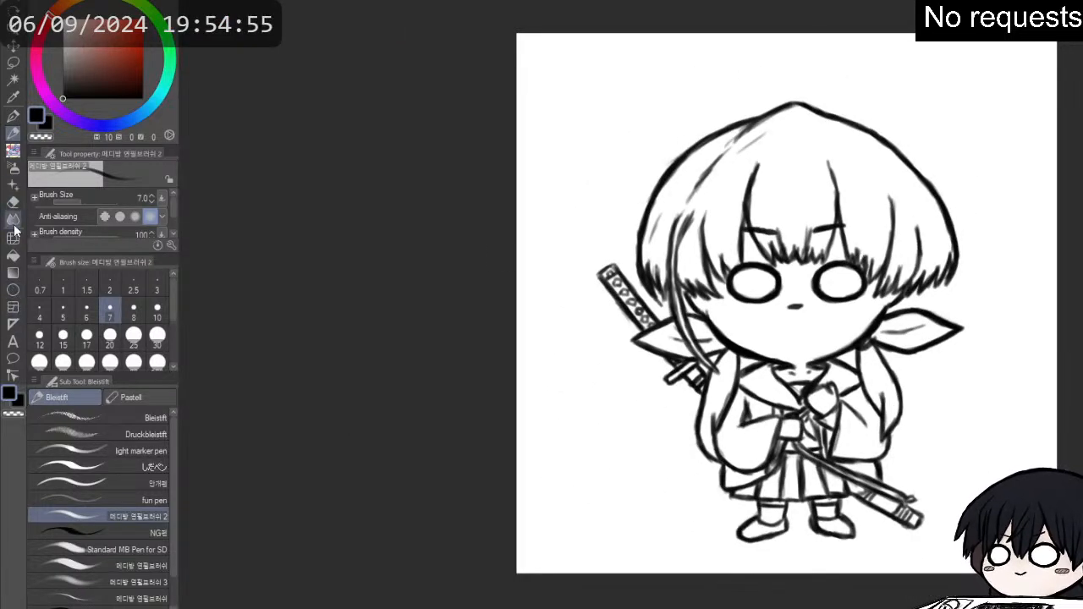
pyautogui.click(13, 62)
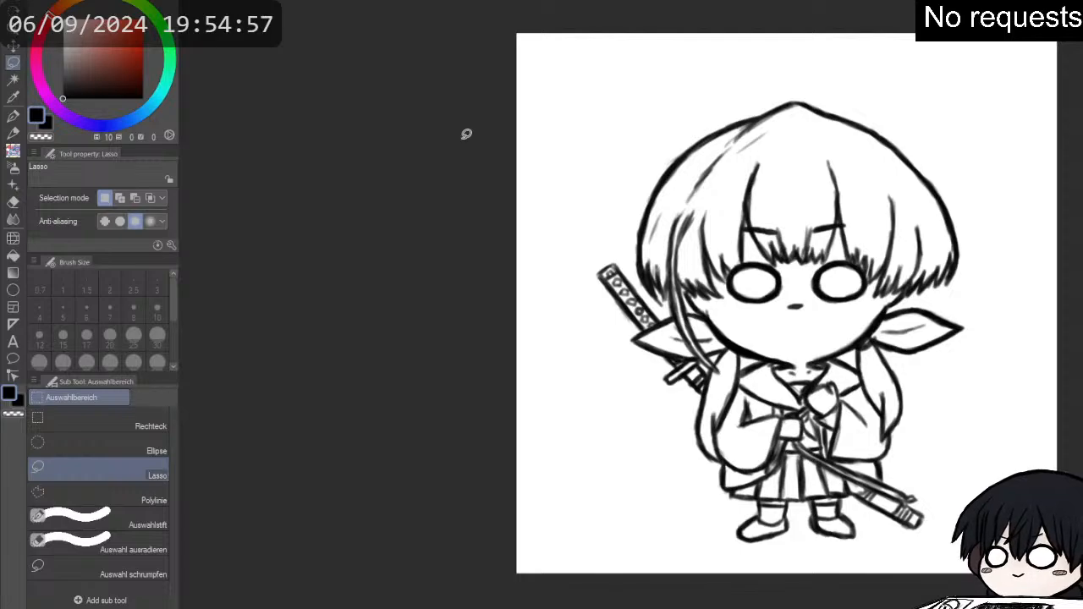
pyautogui.moveTo(582, 275)
pyautogui.mouseDown()
pyautogui.moveTo(607, 349)
pyautogui.moveTo(646, 386)
pyautogui.moveTo(685, 491)
pyautogui.moveTo(723, 546)
pyautogui.moveTo(798, 561)
pyautogui.moveTo(880, 557)
pyautogui.mouseUp()
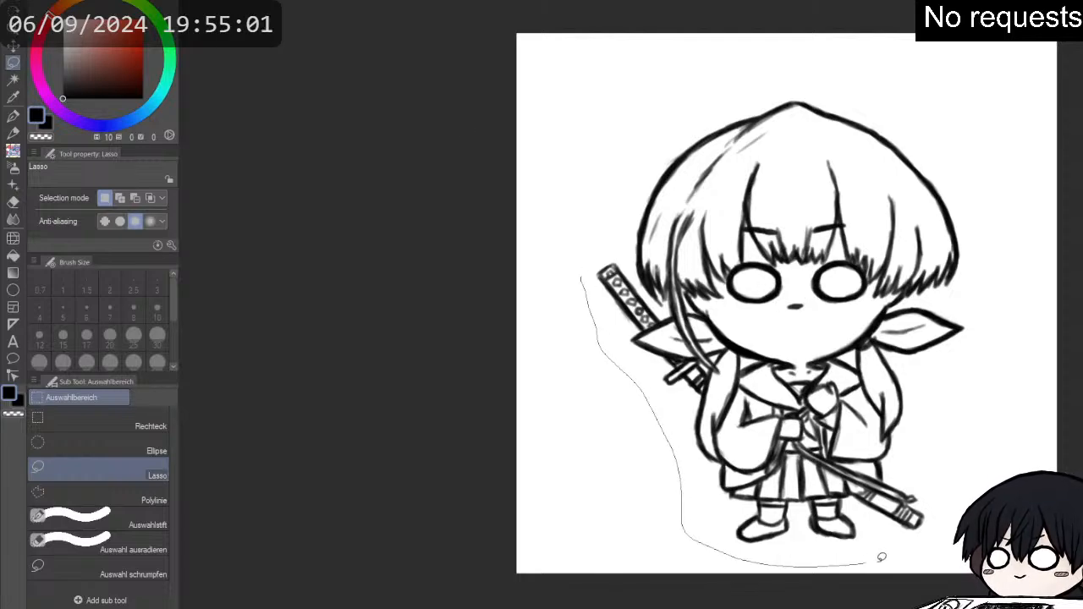
pyautogui.moveTo(971, 495)
pyautogui.mouseDown()
pyautogui.moveTo(939, 391)
pyautogui.moveTo(940, 367)
pyautogui.moveTo(981, 333)
pyautogui.moveTo(960, 297)
pyautogui.moveTo(987, 270)
pyautogui.moveTo(981, 176)
pyautogui.moveTo(883, 87)
pyautogui.moveTo(742, 52)
pyautogui.moveTo(638, 111)
pyautogui.moveTo(609, 172)
pyautogui.moveTo(619, 205)
pyautogui.moveTo(579, 284)
pyautogui.mouseUp()
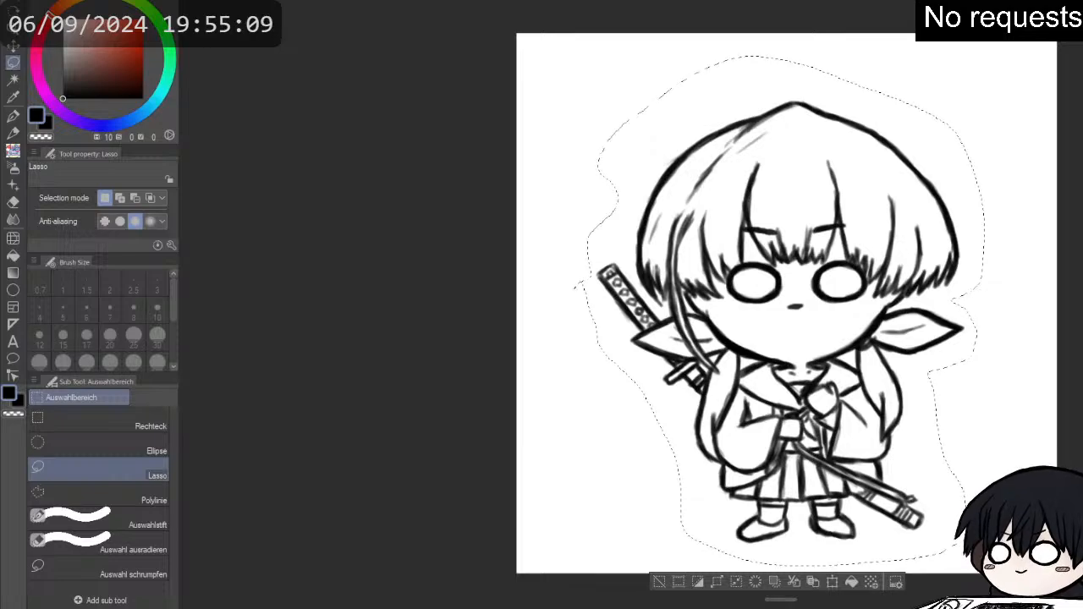
pyautogui.click(12, 255)
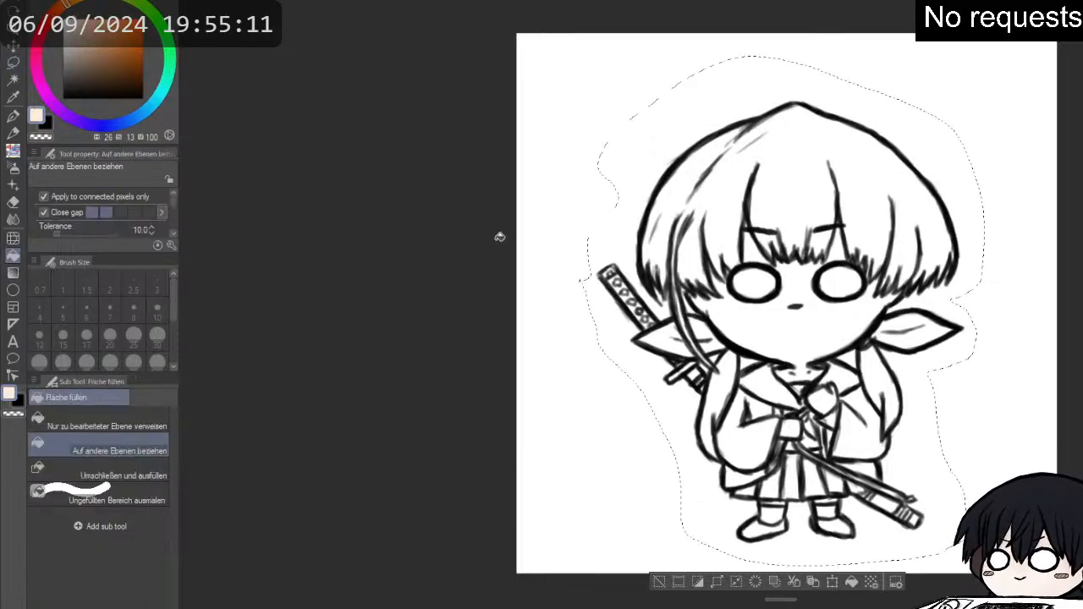
pyautogui.click(852, 583)
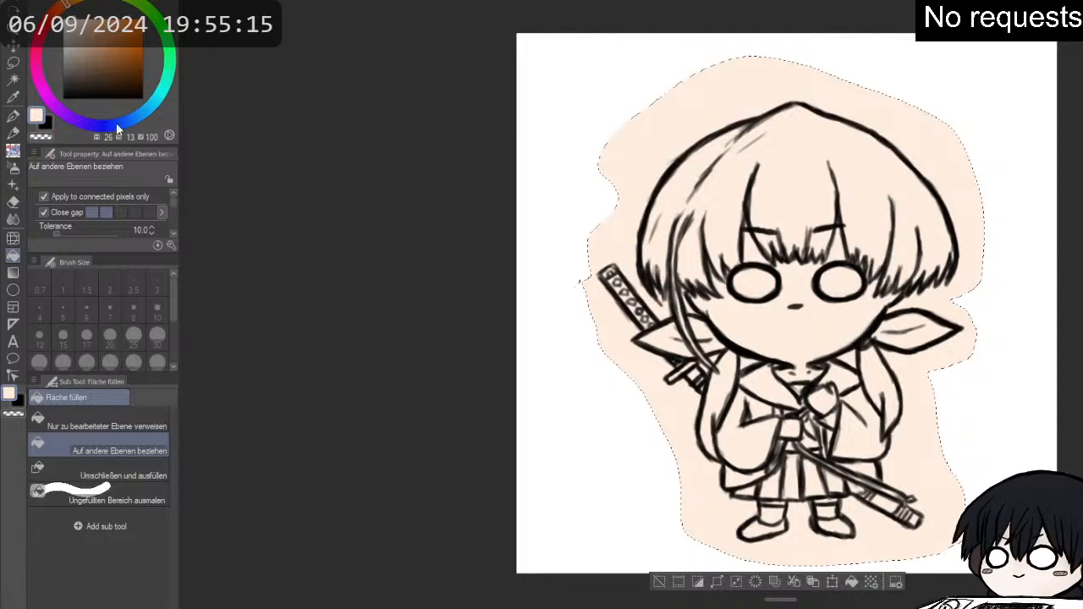
# - Clear the peach outside the character's outline with transparent colour, deselect, and erase the leftover specks around the figure
pyautogui.click(43, 137)
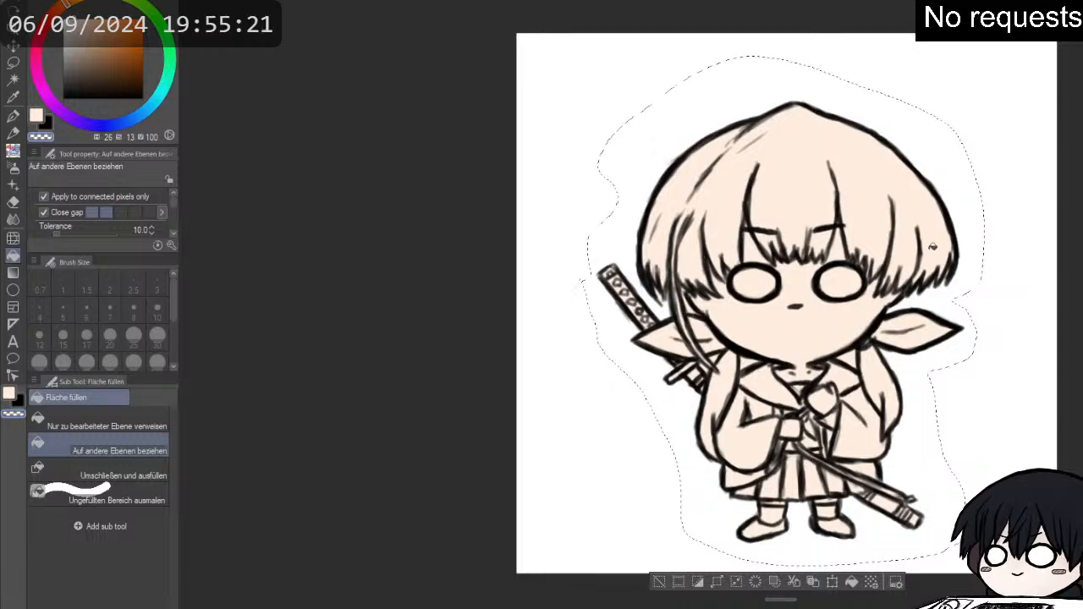
pyautogui.click(13, 62)
pyautogui.click(395, 132)
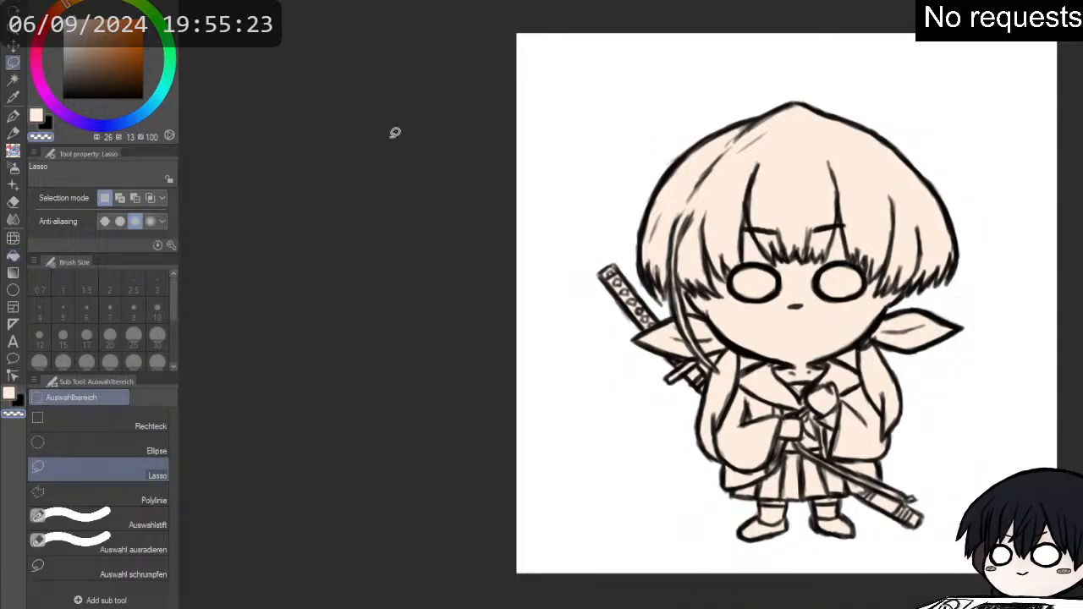
pyautogui.press('e')
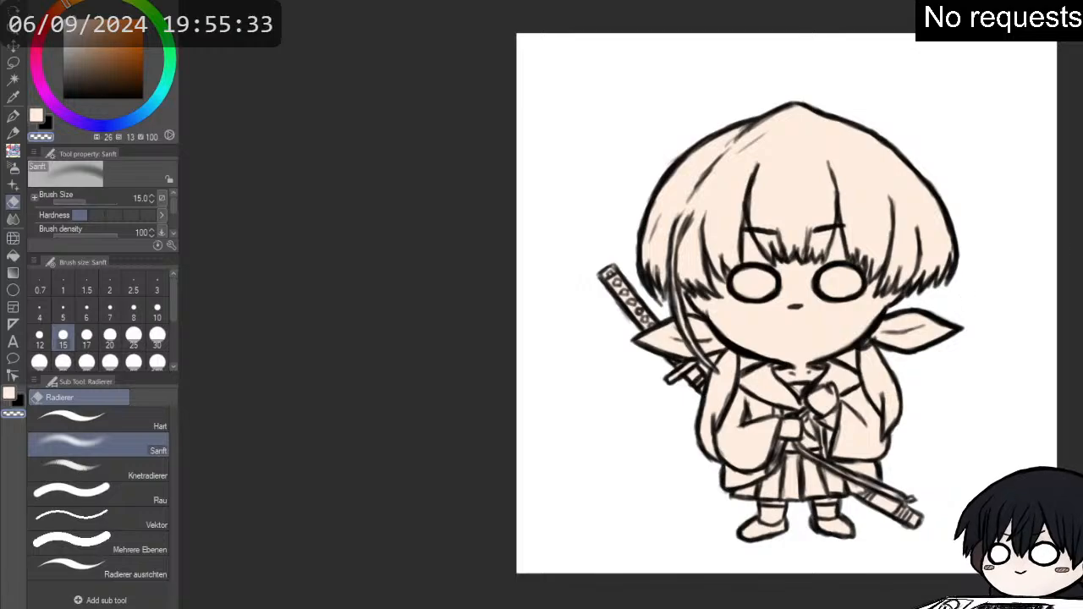
# - Paint the insides of both round eyes solid white (H 0, S 0, V 100) with the G-Pen at size 15
pyautogui.moveTo(960, 304)
pyautogui.mouseDown()
pyautogui.moveTo(874, 304)
pyautogui.moveTo(848, 291)
pyautogui.mouseUp()
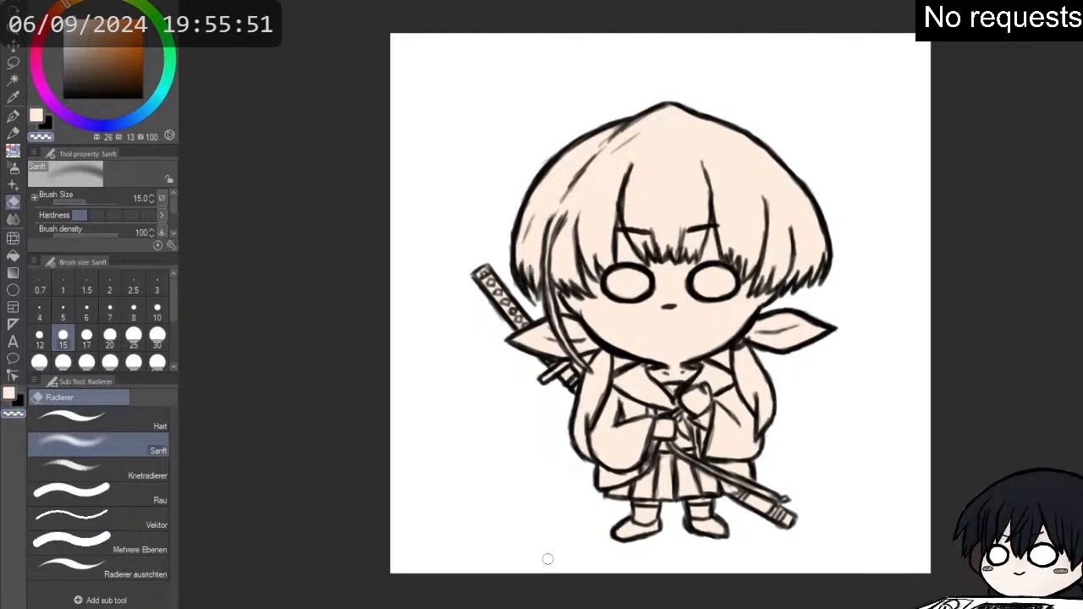
pyautogui.scroll(2, 571, 486)
pyautogui.rightClick(845, 392)
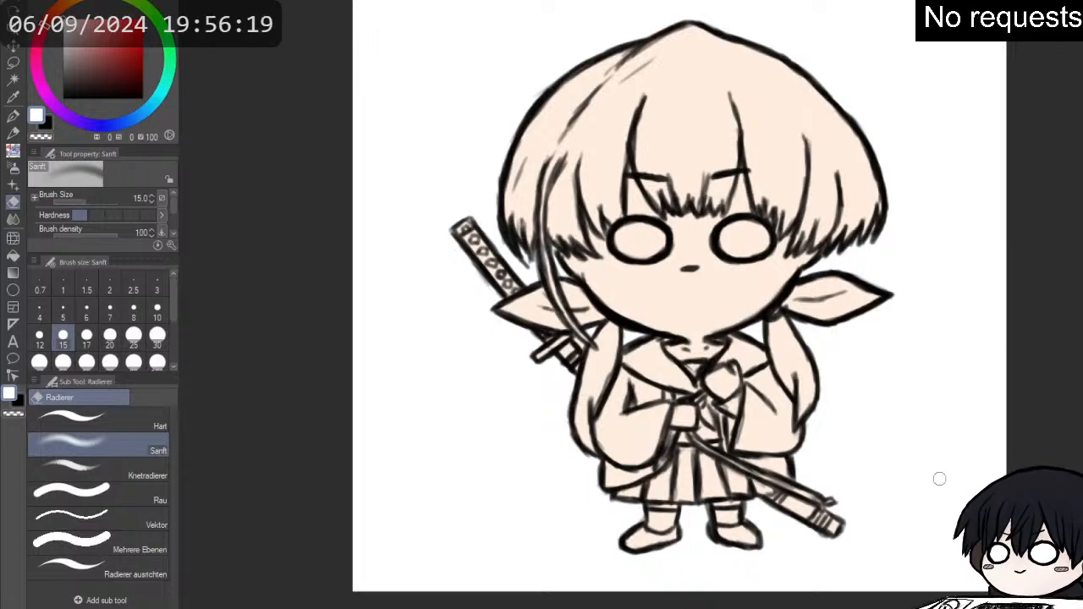
pyautogui.scroll(1, 914, 431)
pyautogui.press('p')
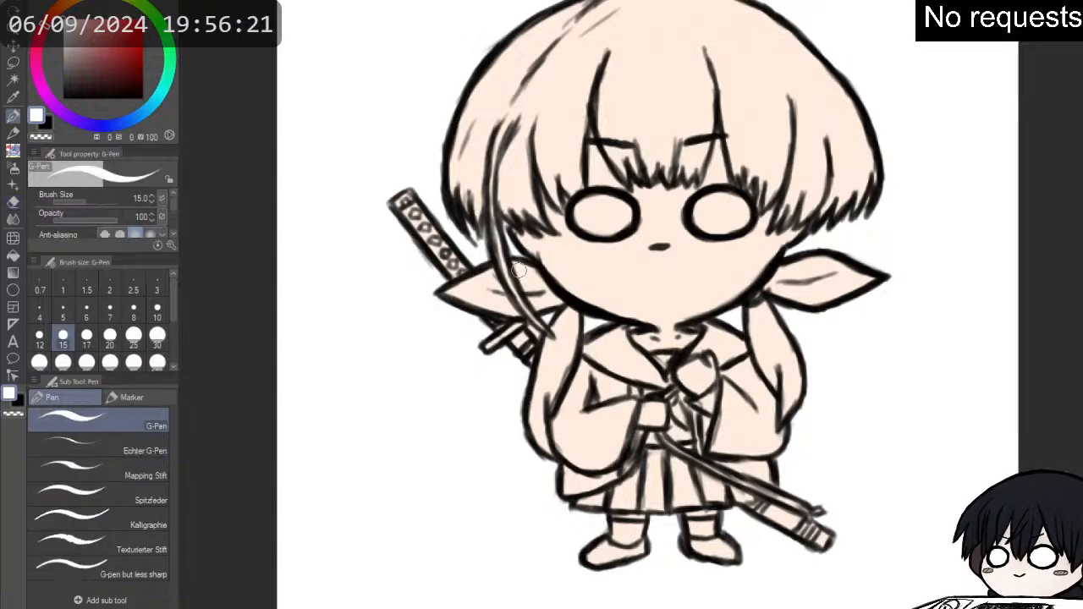
pyautogui.moveTo(590, 220)
pyautogui.mouseDown()
pyautogui.moveTo(587, 206)
pyautogui.moveTo(608, 237)
pyautogui.moveTo(601, 200)
pyautogui.moveTo(608, 213)
pyautogui.mouseUp()
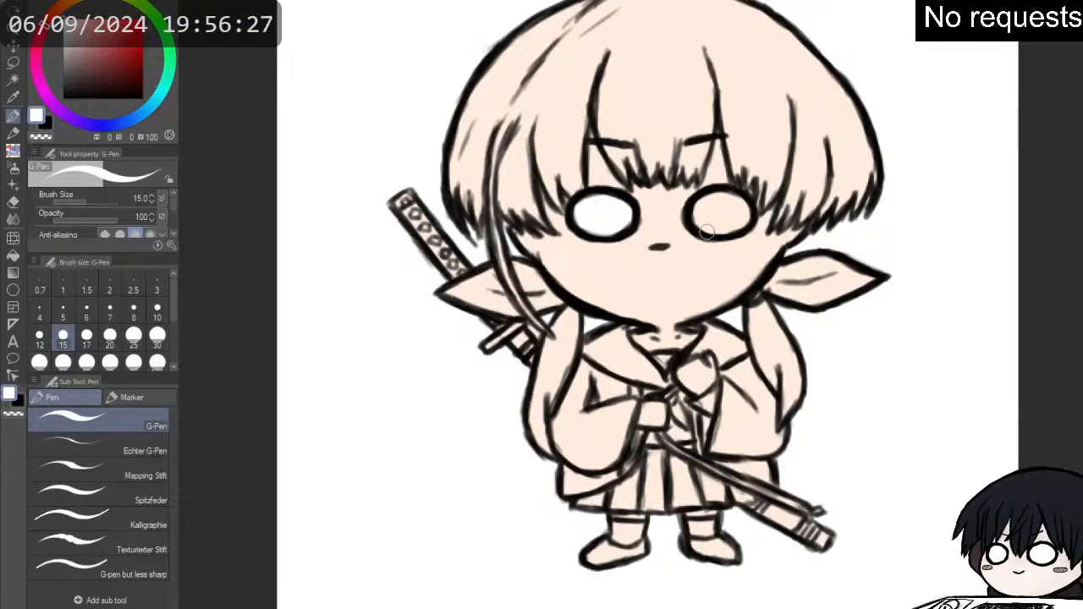
pyautogui.moveTo(707, 232)
pyautogui.mouseDown()
pyautogui.moveTo(709, 211)
pyautogui.moveTo(691, 224)
pyautogui.moveTo(732, 216)
pyautogui.moveTo(726, 203)
pyautogui.mouseUp()
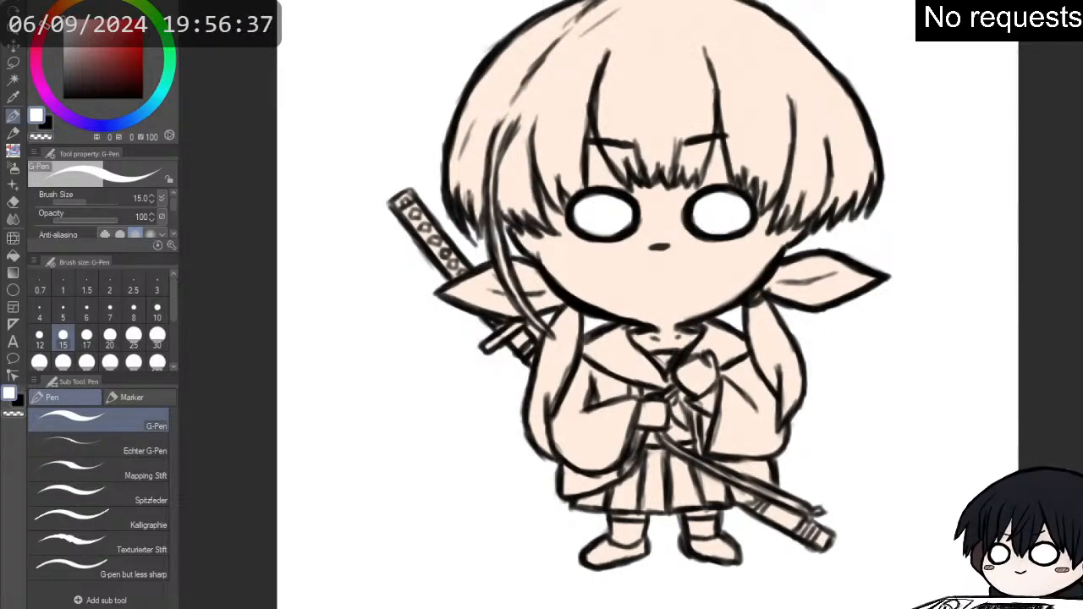
# - Fill the top hair, fringe and both side tails with dark brown (H 5, S 32, V 42) and cover the leftover gaps with the G-Pen
pyautogui.click(13, 256)
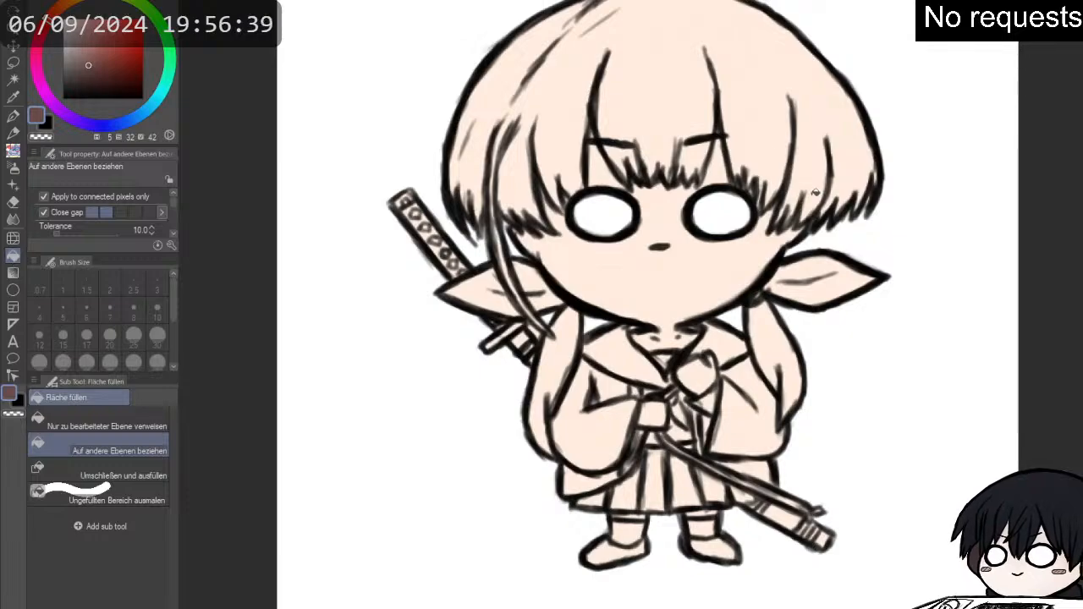
pyautogui.click(664, 86)
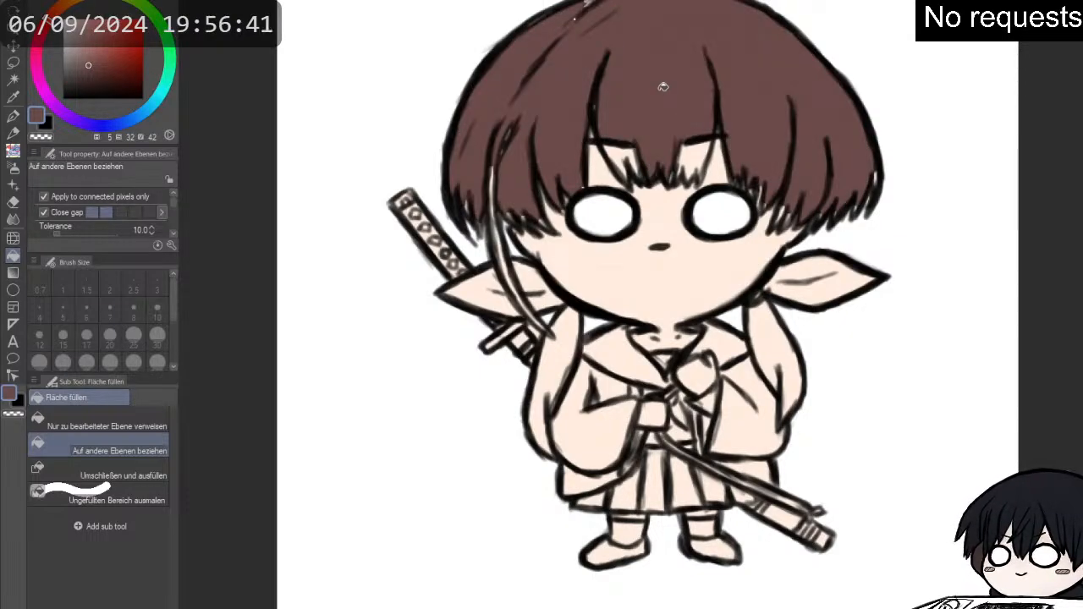
pyautogui.click(621, 153)
pyautogui.click(698, 155)
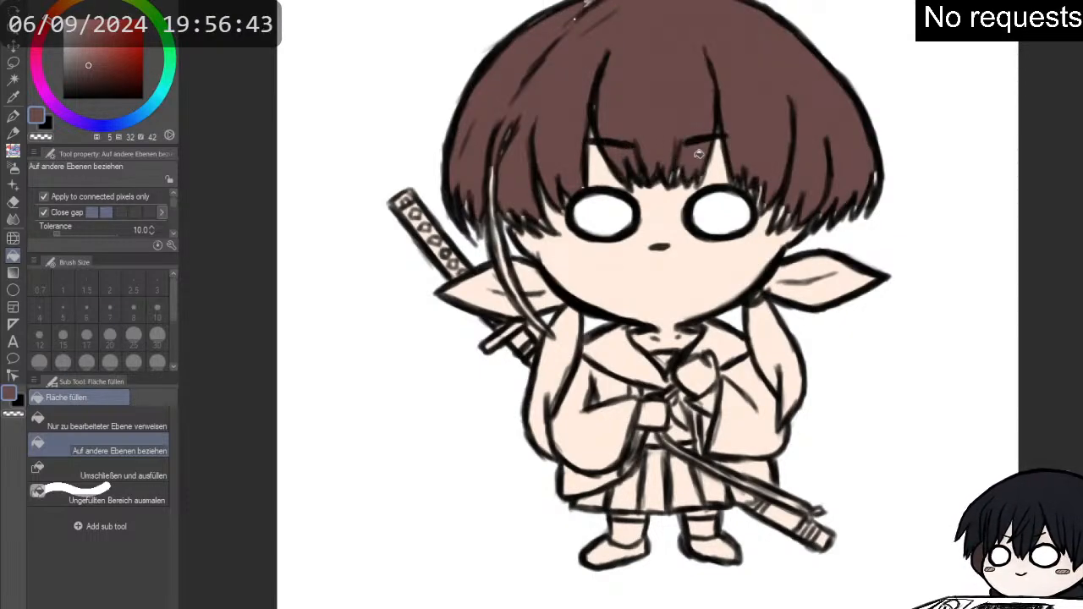
pyautogui.click(760, 339)
pyautogui.click(547, 372)
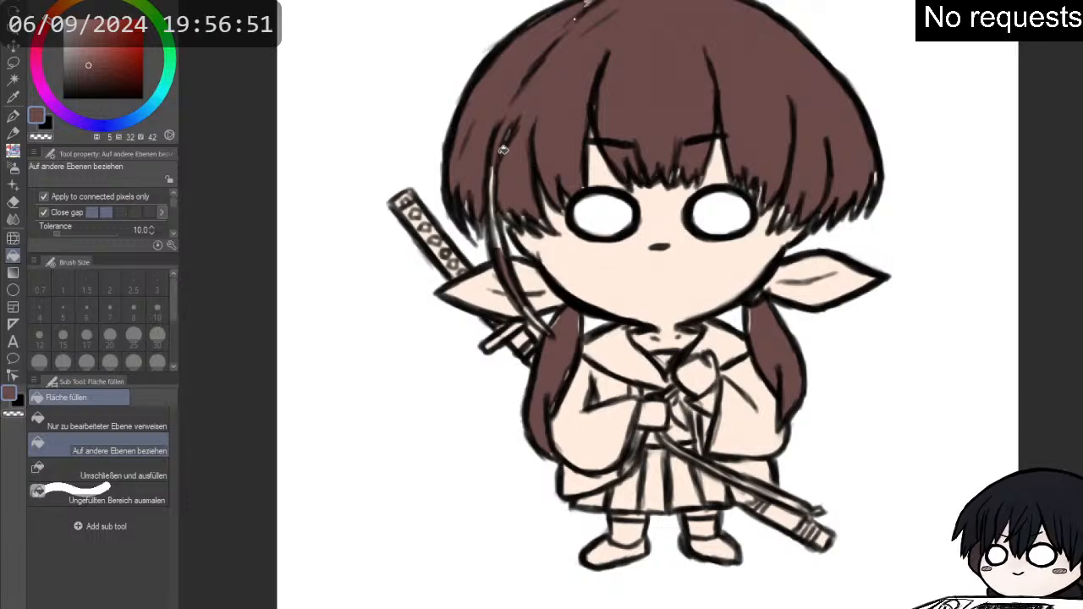
pyautogui.press('p')
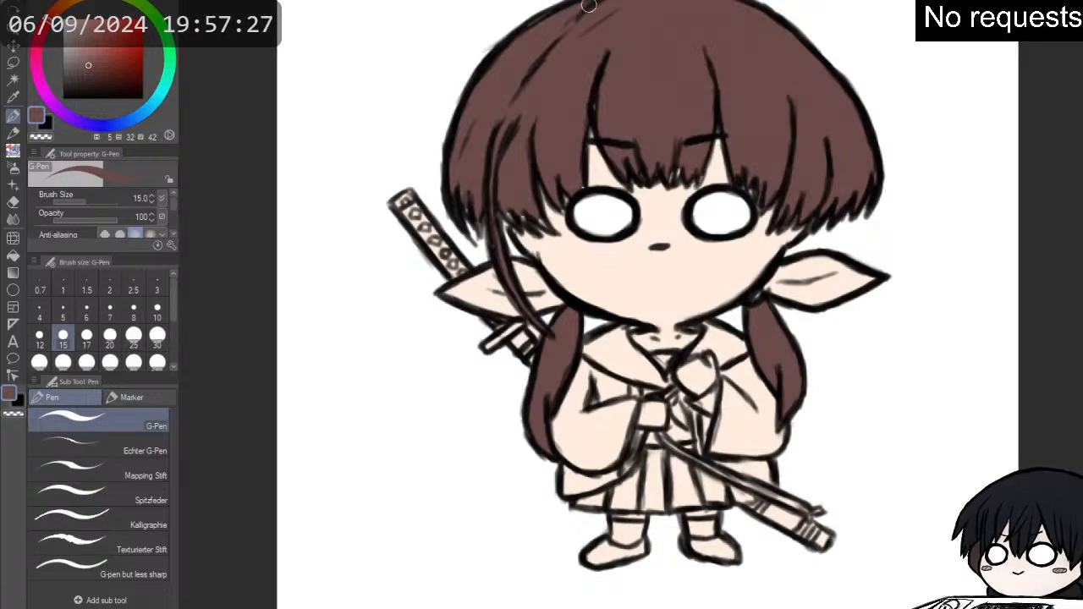
pyautogui.moveTo(618, 19)
pyautogui.mouseDown()
pyautogui.moveTo(605, 73)
pyautogui.moveTo(618, 74)
pyautogui.mouseUp()
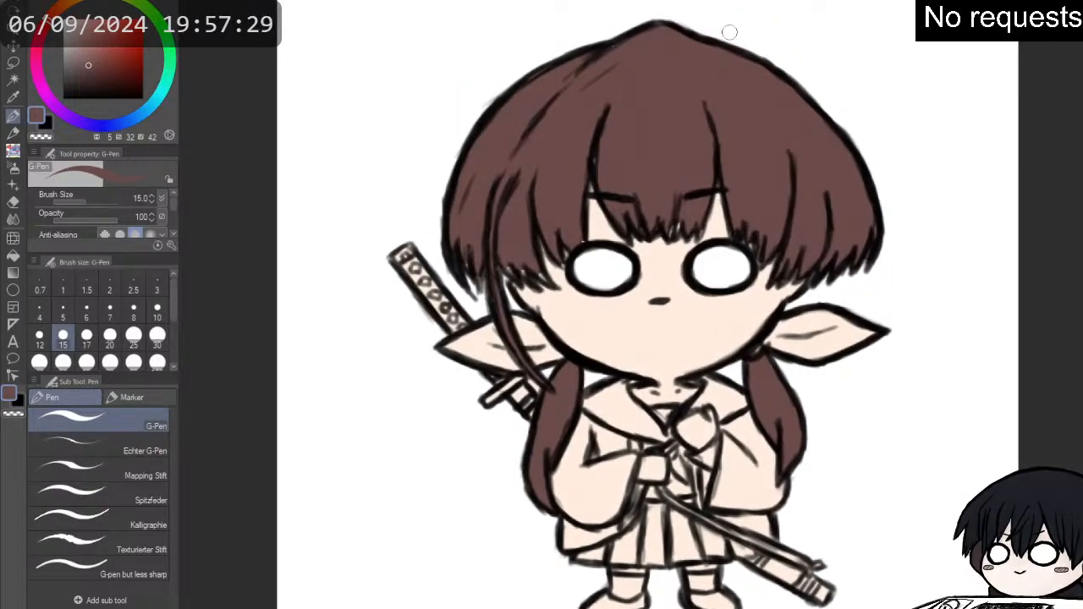
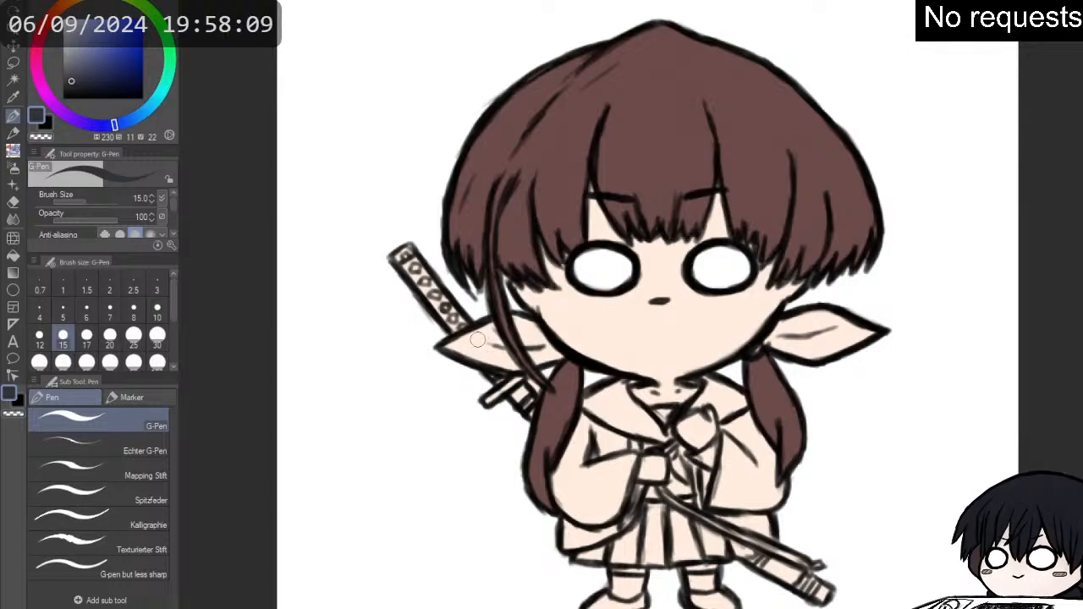
# - Paint both ribbon loops beside the face dark blue-grey (H 230, S 11, V 22) with the G-Pen at size 15
pyautogui.moveTo(484, 336)
pyautogui.mouseDown()
pyautogui.moveTo(447, 347)
pyautogui.moveTo(512, 368)
pyautogui.moveTo(493, 329)
pyautogui.moveTo(515, 367)
pyautogui.moveTo(503, 343)
pyautogui.moveTo(446, 348)
pyautogui.mouseUp()
pyautogui.moveTo(522, 330)
pyautogui.mouseDown()
pyautogui.moveTo(559, 355)
pyautogui.moveTo(537, 357)
pyautogui.mouseUp()
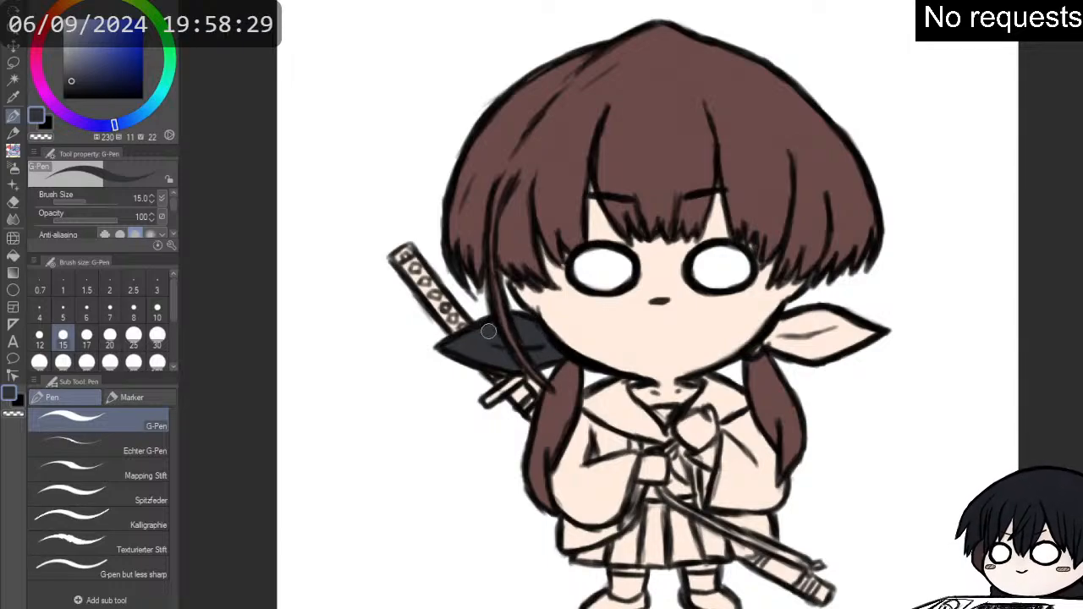
pyautogui.moveTo(775, 332)
pyautogui.mouseDown()
pyautogui.moveTo(753, 352)
pyautogui.moveTo(827, 315)
pyautogui.moveTo(815, 318)
pyautogui.moveTo(872, 333)
pyautogui.moveTo(814, 356)
pyautogui.moveTo(777, 341)
pyautogui.moveTo(812, 355)
pyautogui.moveTo(784, 338)
pyautogui.moveTo(851, 330)
pyautogui.mouseUp()
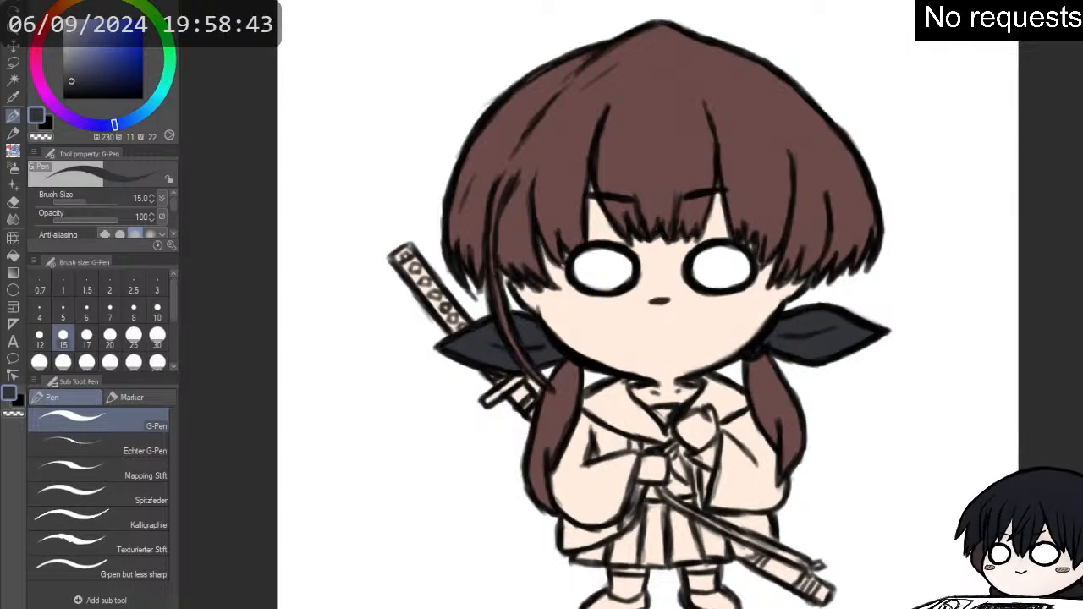
# - Paint a pale grey trim (H 228, S 2, V 89) inside the pointed ends of both ribbons, using the size 7 pencil
pyautogui.click(65, 27)
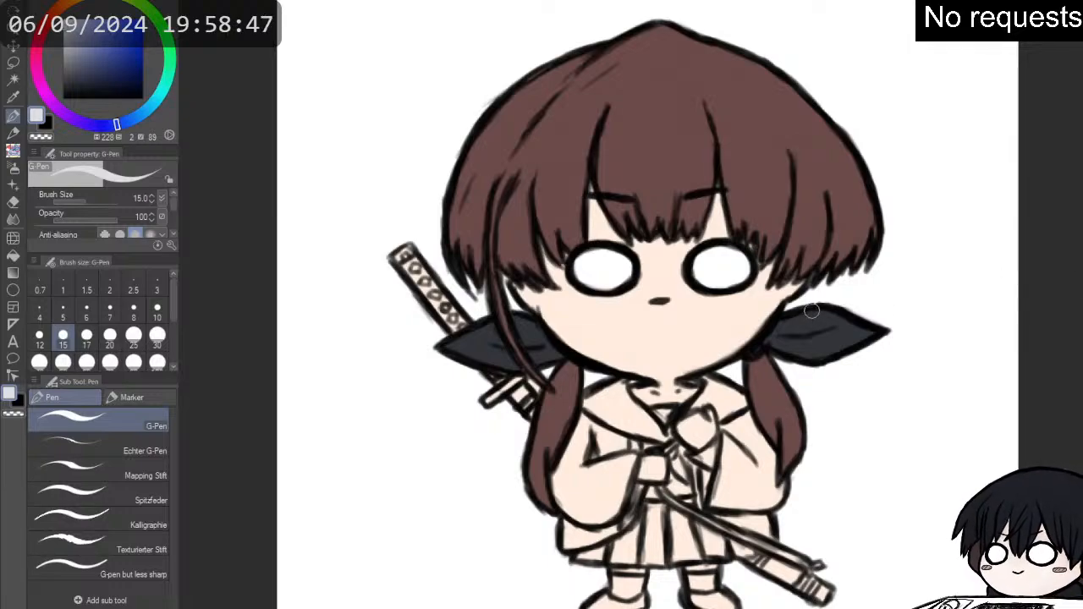
pyautogui.moveTo(828, 315); pyautogui.dragTo(871, 327)
pyautogui.press('p')
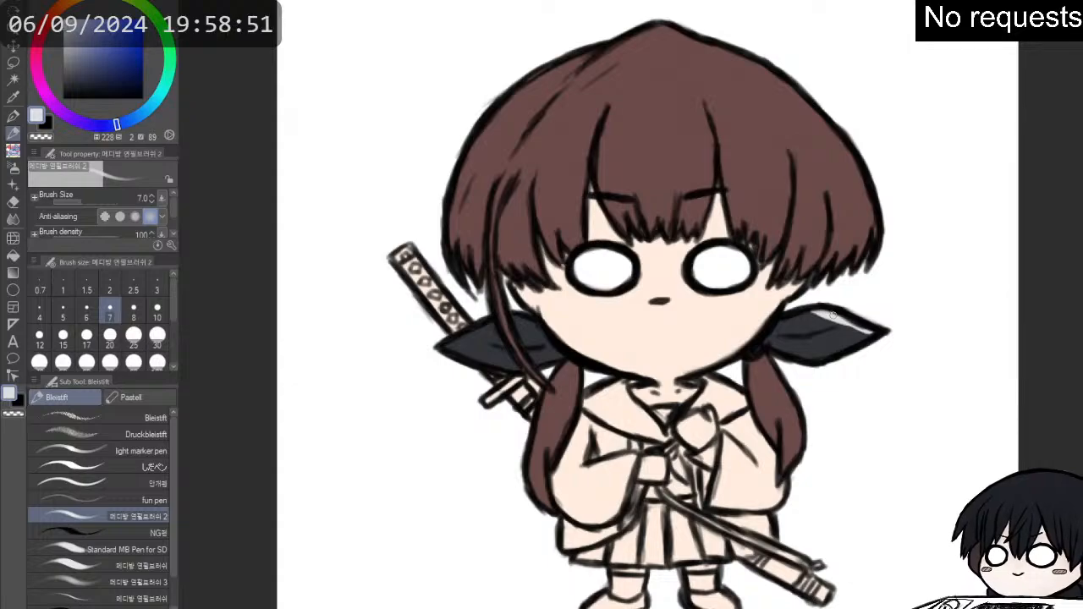
pyautogui.moveTo(847, 352)
pyautogui.mouseDown()
pyautogui.moveTo(826, 358)
pyautogui.moveTo(862, 342)
pyautogui.moveTo(823, 357)
pyautogui.moveTo(858, 341)
pyautogui.moveTo(837, 352)
pyautogui.mouseUp()
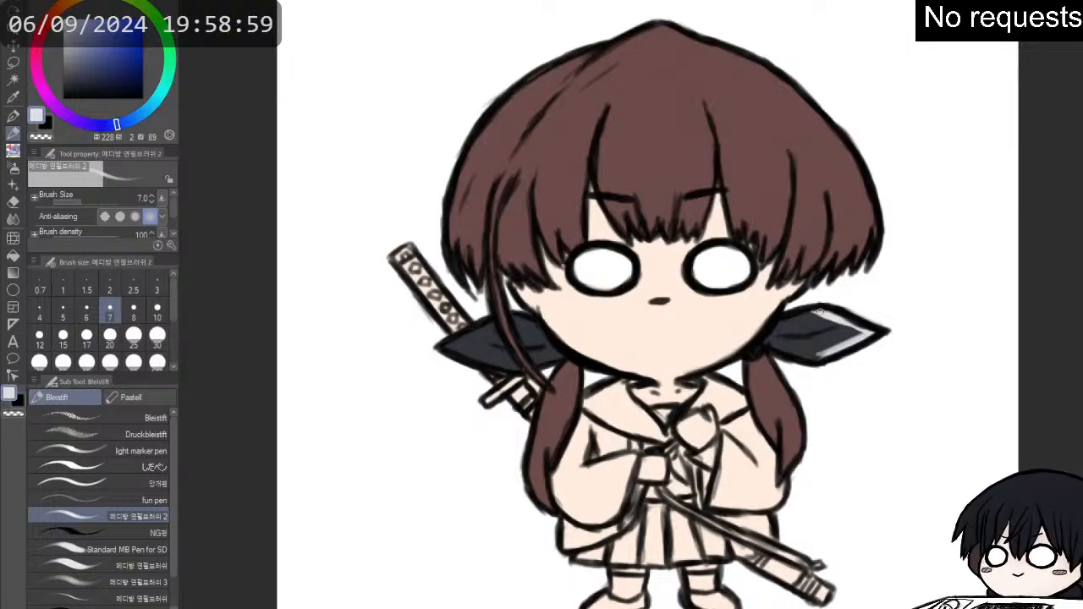
pyautogui.moveTo(464, 338)
pyautogui.mouseDown()
pyautogui.moveTo(449, 345)
pyautogui.moveTo(476, 331)
pyautogui.moveTo(463, 355)
pyautogui.moveTo(450, 349)
pyautogui.moveTo(498, 363)
pyautogui.moveTo(457, 348)
pyautogui.mouseUp()
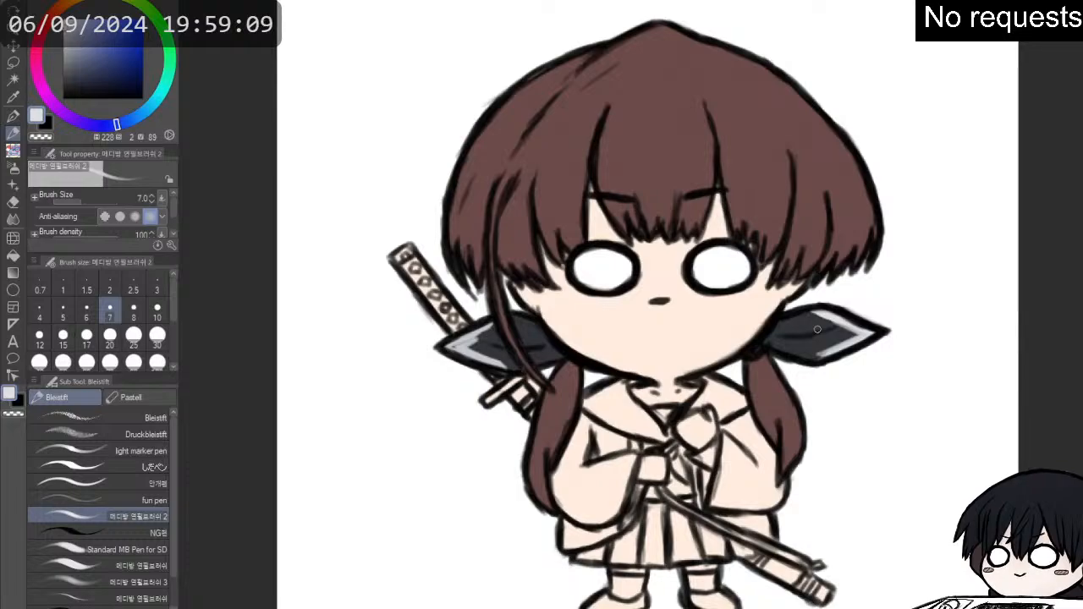
# - Tidy the trim on both ribbons with dark blue-grey (H 230, S 11, V 22) and light grey (H 228, S 2, V 79)
pyautogui.keyDown('alt'); pyautogui.click(819, 327); pyautogui.keyUp('alt')
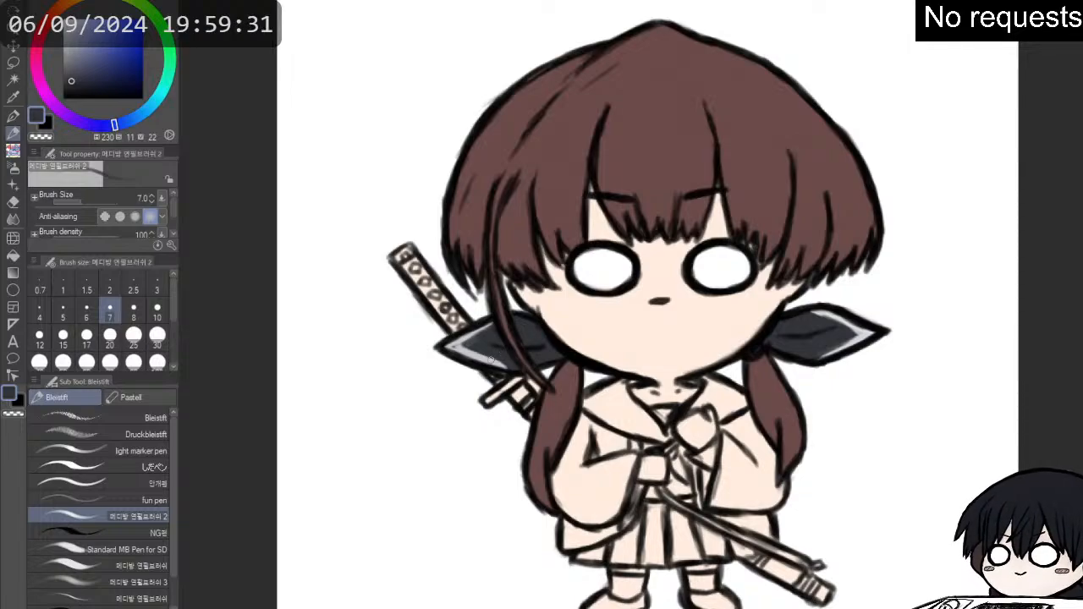
pyautogui.scroll(1, 489, 359)
pyautogui.keyDown('alt'); pyautogui.click(466, 351); pyautogui.keyUp('alt')
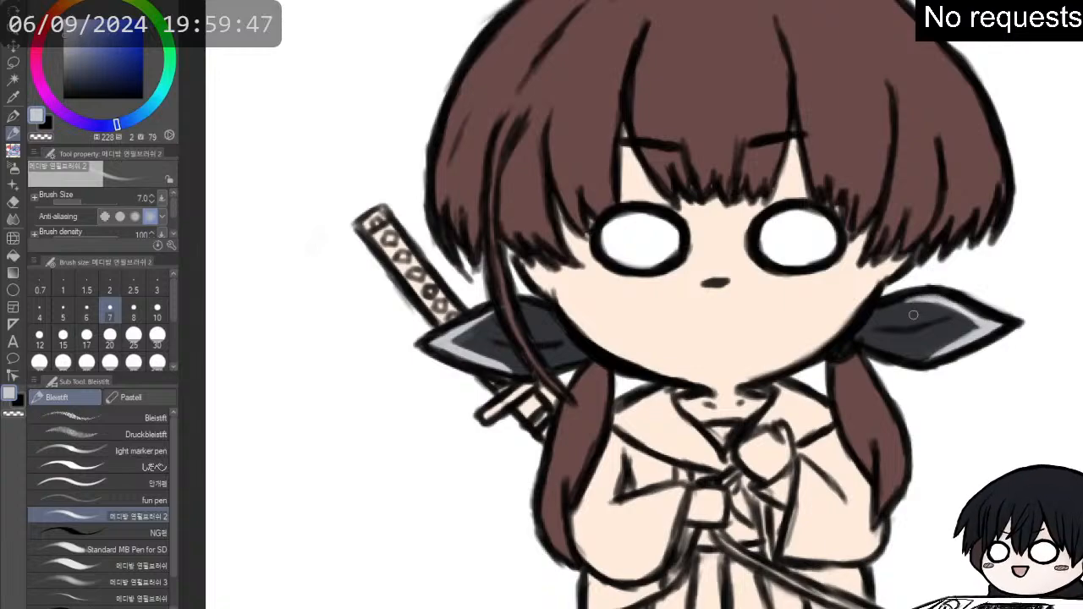
pyautogui.scroll(-2, 913, 315)
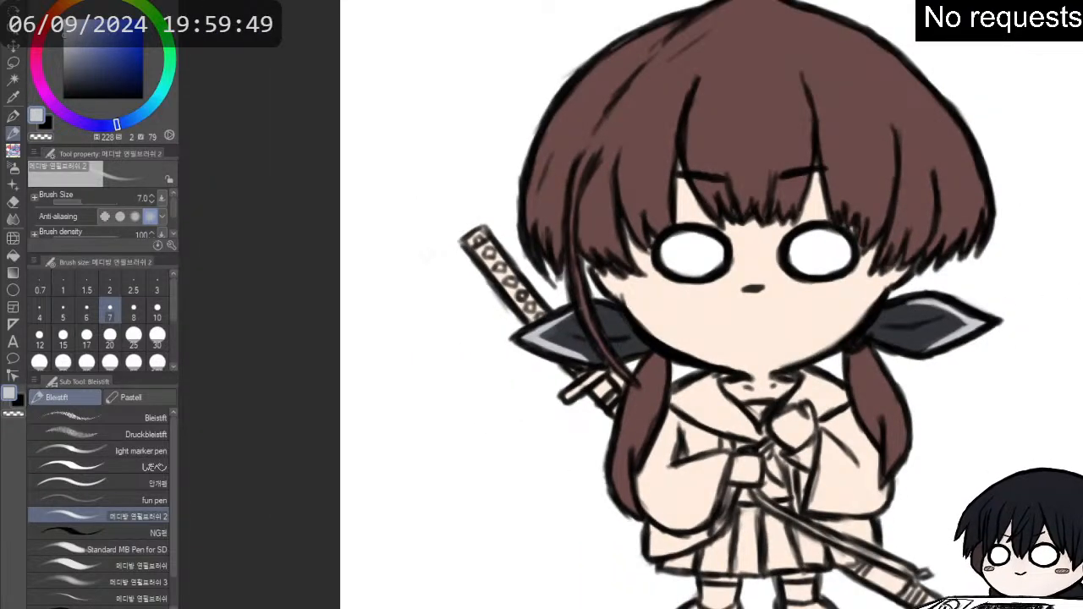
# - Fill the collar, sleeves, skirt pleats and lower jacket with navy (H 227, S 26, V 36), referring to other layers
pyautogui.click(84, 70)
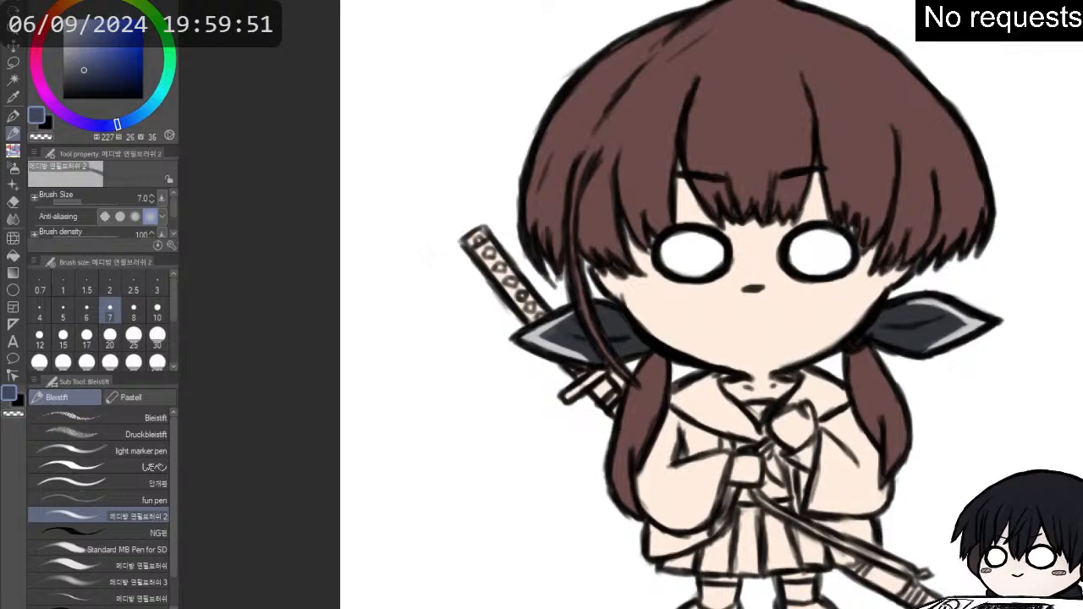
pyautogui.click(13, 254)
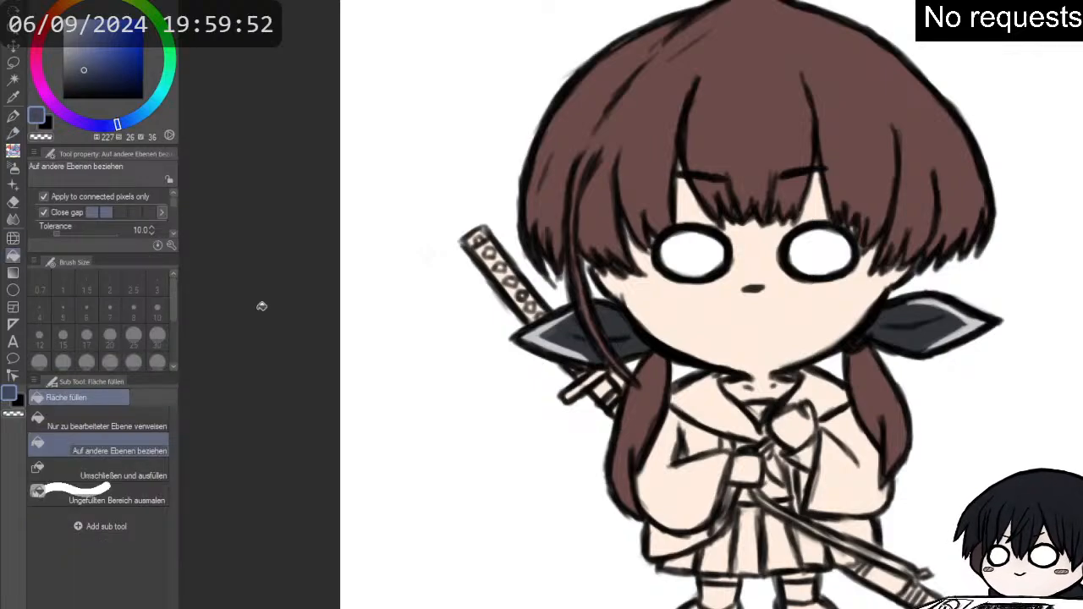
pyautogui.click(708, 397)
pyautogui.click(810, 410)
pyautogui.click(837, 422)
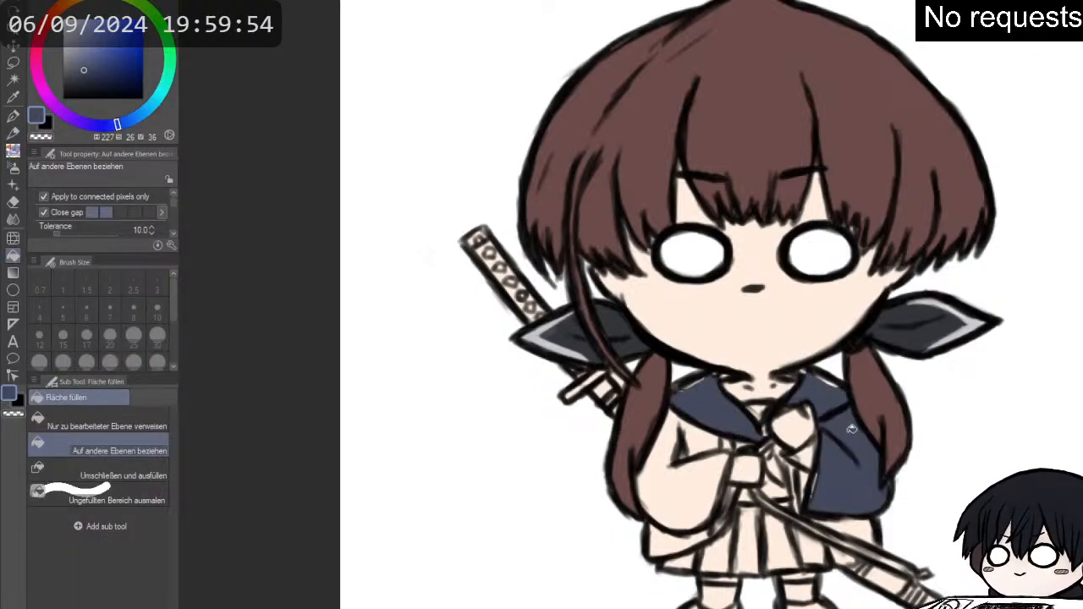
pyautogui.click(702, 441)
pyautogui.click(677, 484)
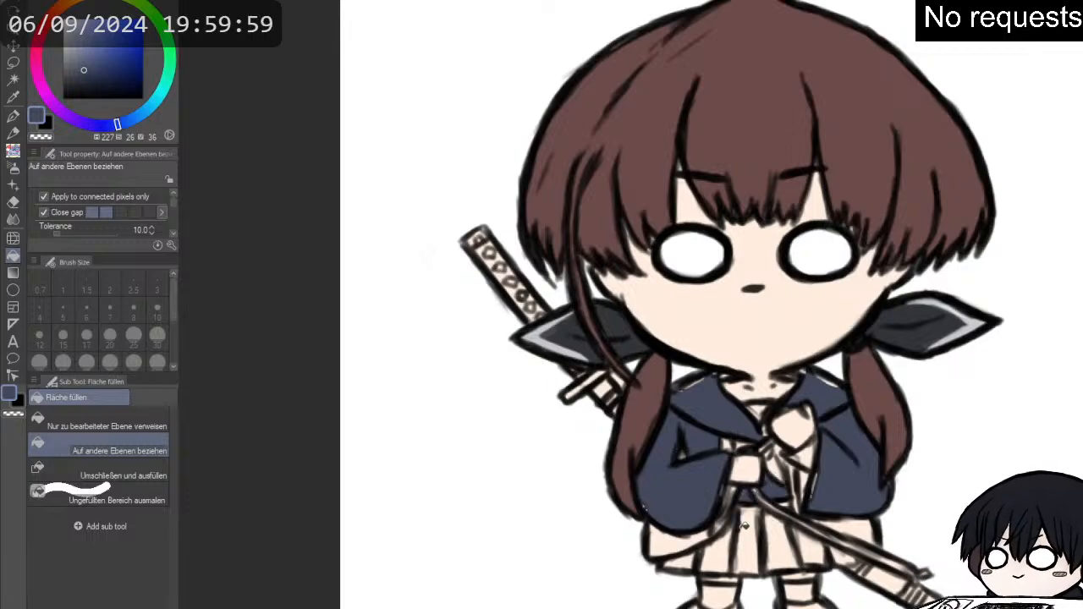
pyautogui.moveTo(755, 536)
pyautogui.mouseDown()
pyautogui.moveTo(817, 546)
pyautogui.moveTo(851, 526)
pyautogui.moveTo(844, 544)
pyautogui.mouseUp()
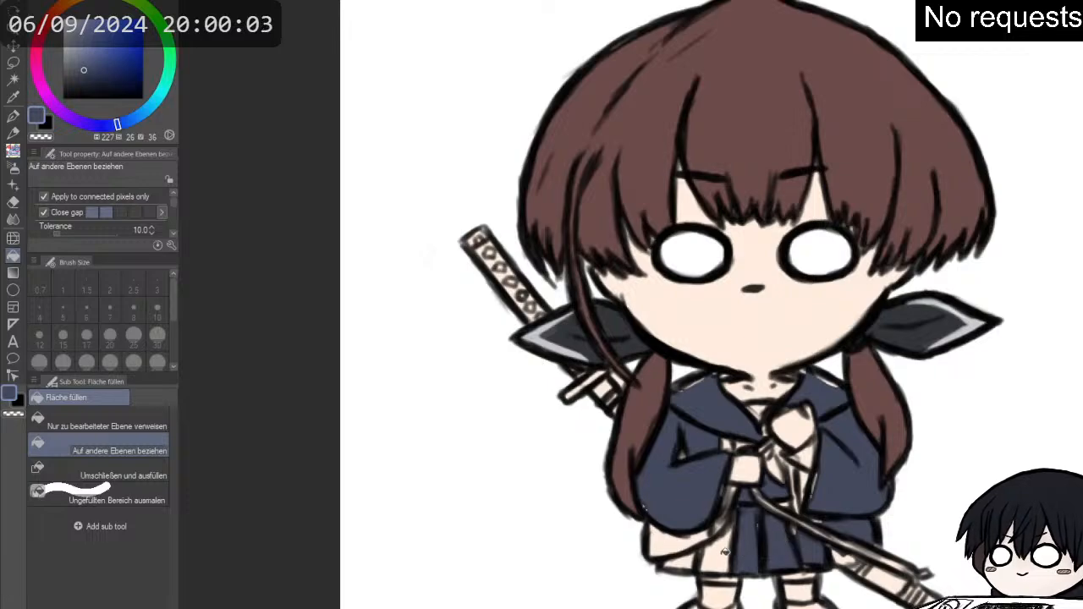
pyautogui.moveTo(725, 552); pyautogui.dragTo(662, 541)
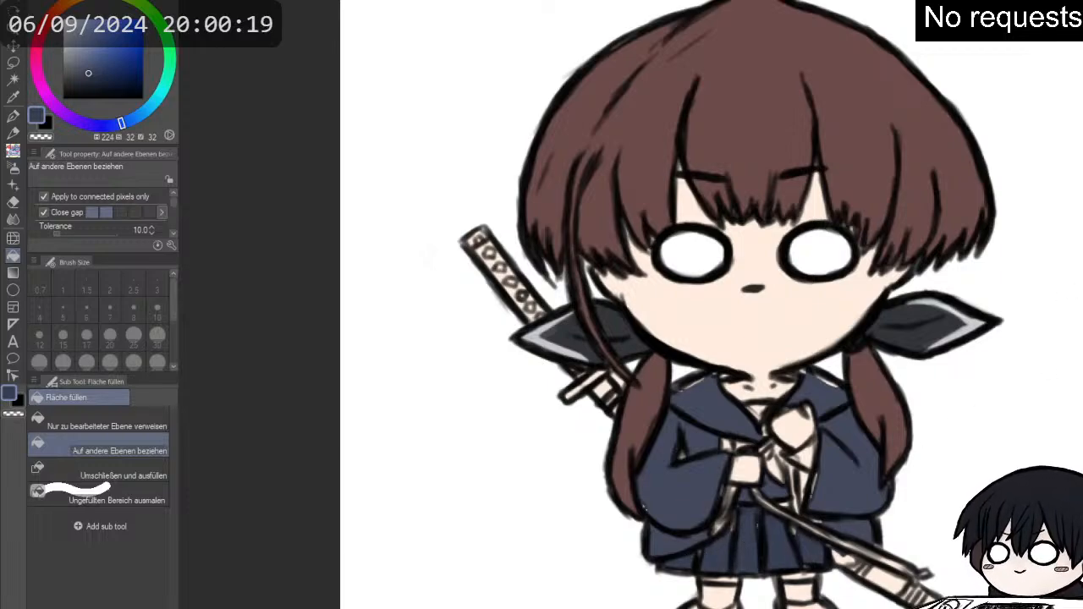
# - Refill the jacket sleeves with a darker navy (H 227, S 36, V 26)
pyautogui.rightClick(745, 540)
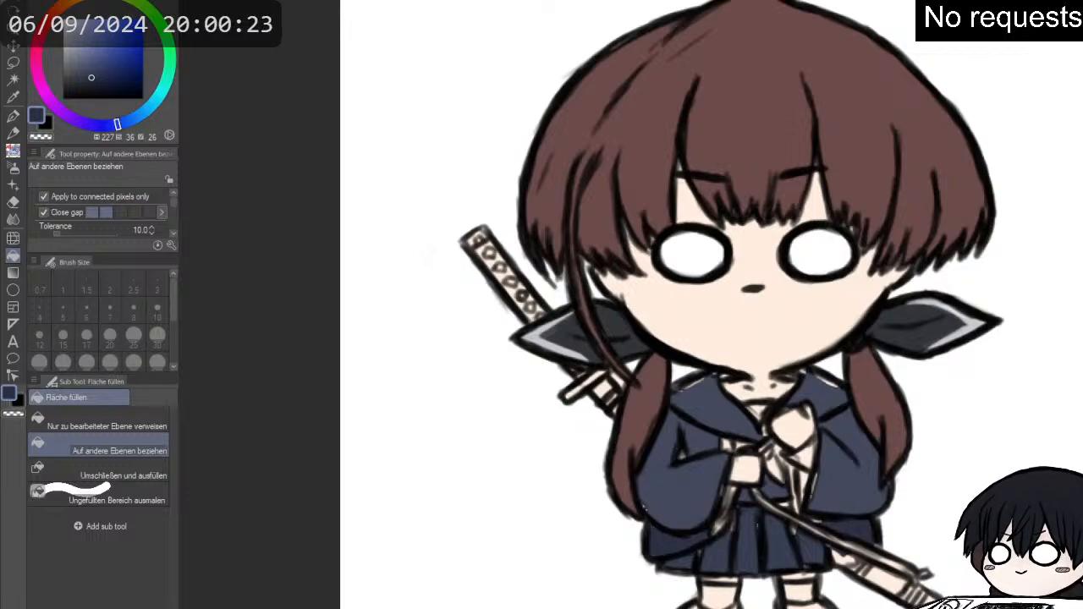
pyautogui.click(845, 484)
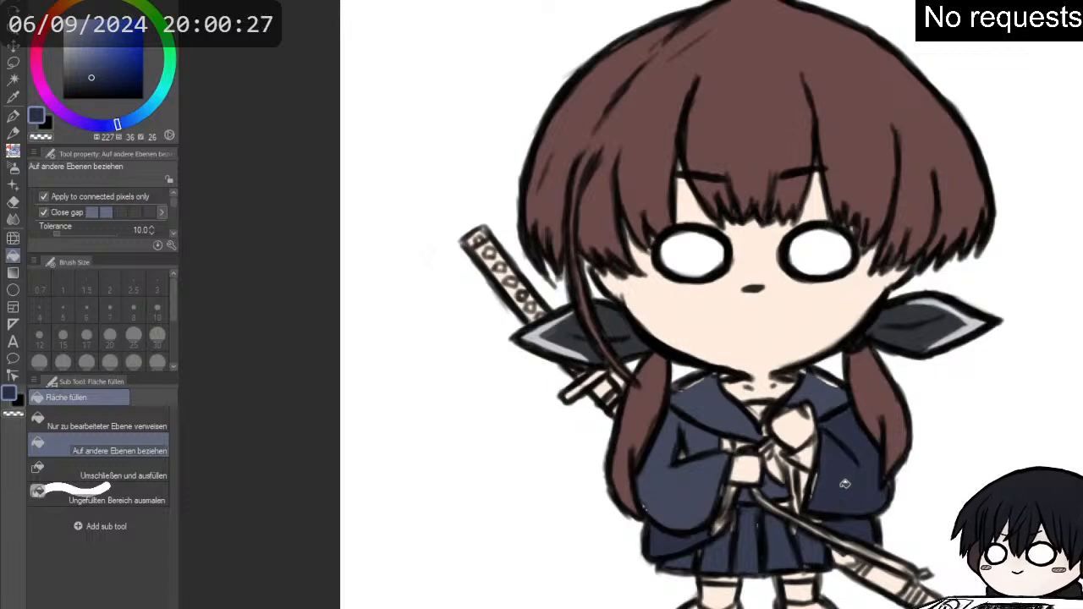
pyautogui.click(703, 487)
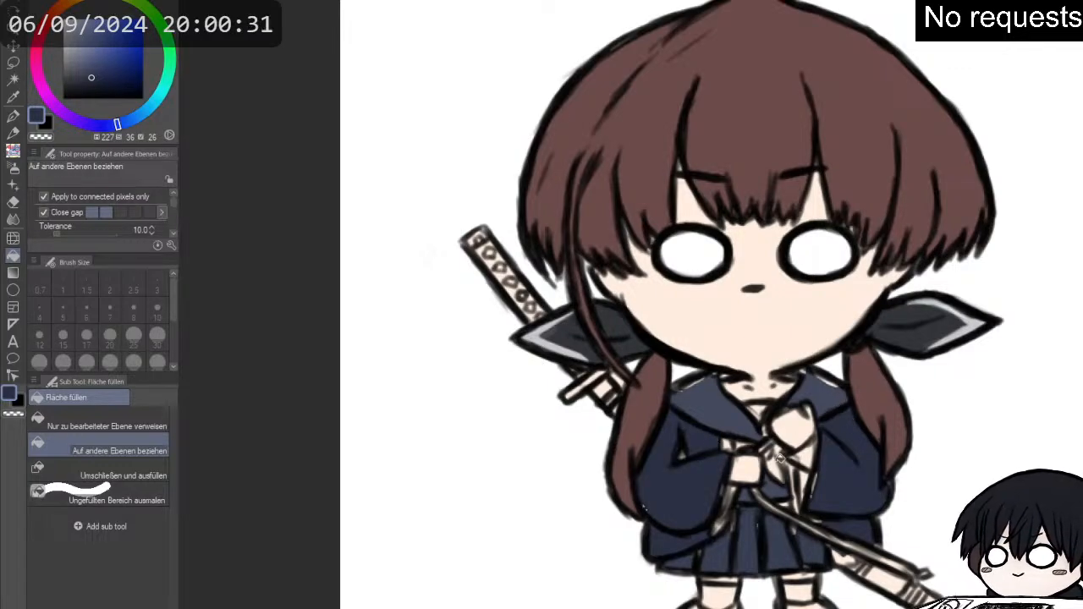
pyautogui.scroll(2, 766, 482)
pyautogui.keyDown('alt'); pyautogui.click(781, 486); pyautogui.keyUp('alt')
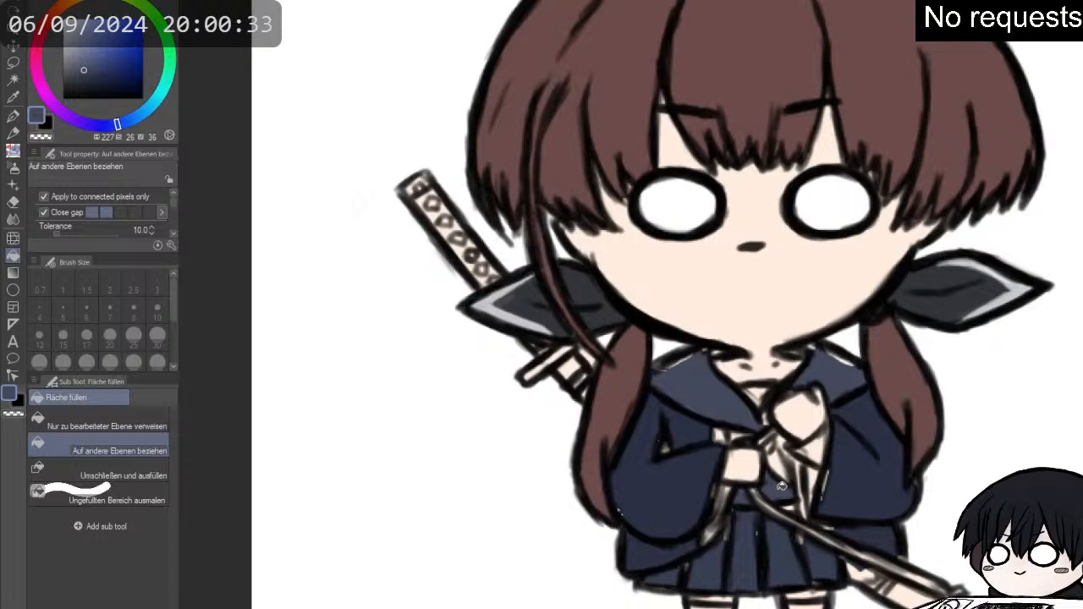
pyautogui.press('p')
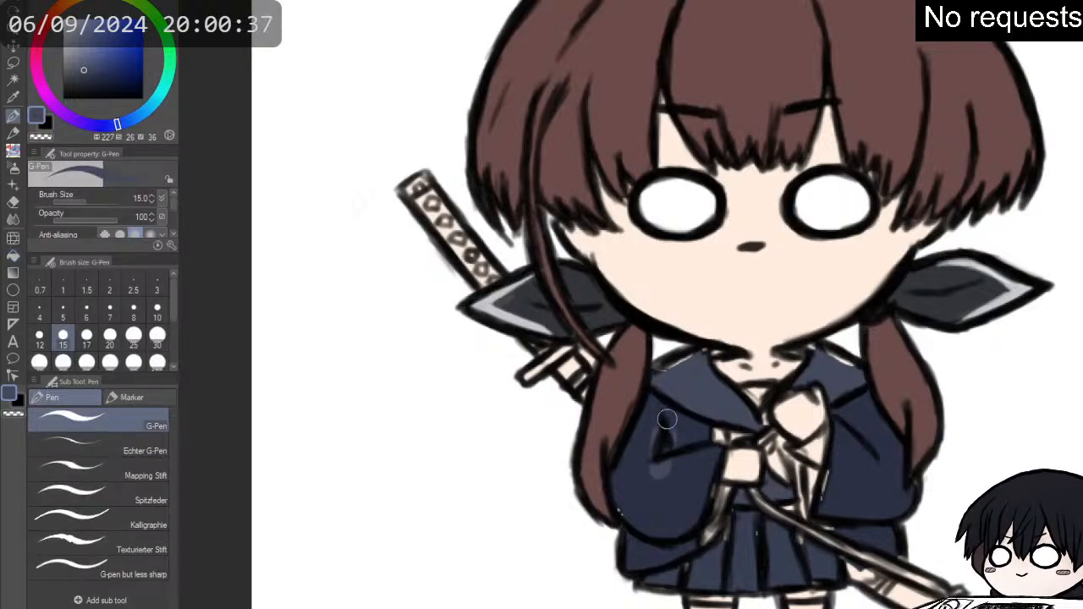
pyautogui.press('p')
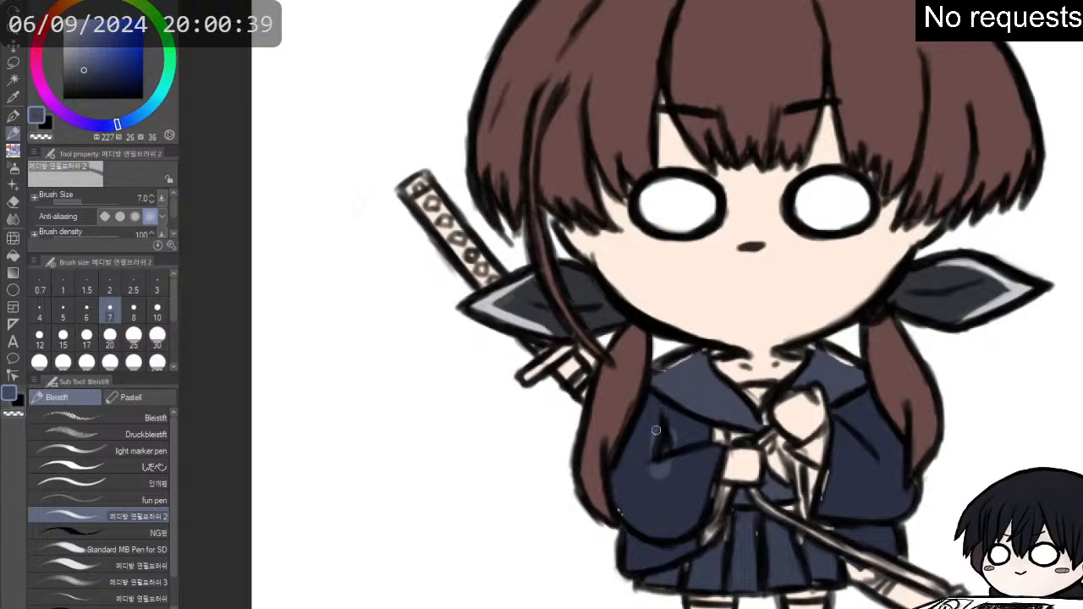
# - Cover the light patches and unfilled gaps around both sleeves with dark navy (H 227, S 36, V 26) using the G-Pen
pyautogui.keyDown('alt'); pyautogui.click(664, 492); pyautogui.keyUp('alt')
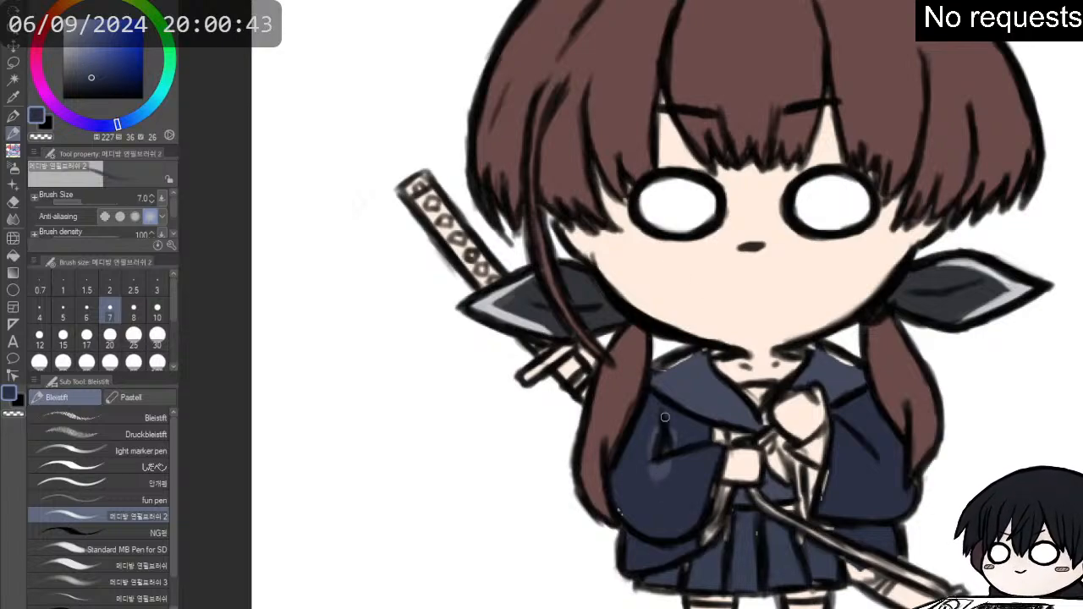
pyautogui.press('p')
pyautogui.moveTo(663, 432)
pyautogui.mouseDown()
pyautogui.moveTo(661, 447)
pyautogui.moveTo(715, 440)
pyautogui.mouseUp()
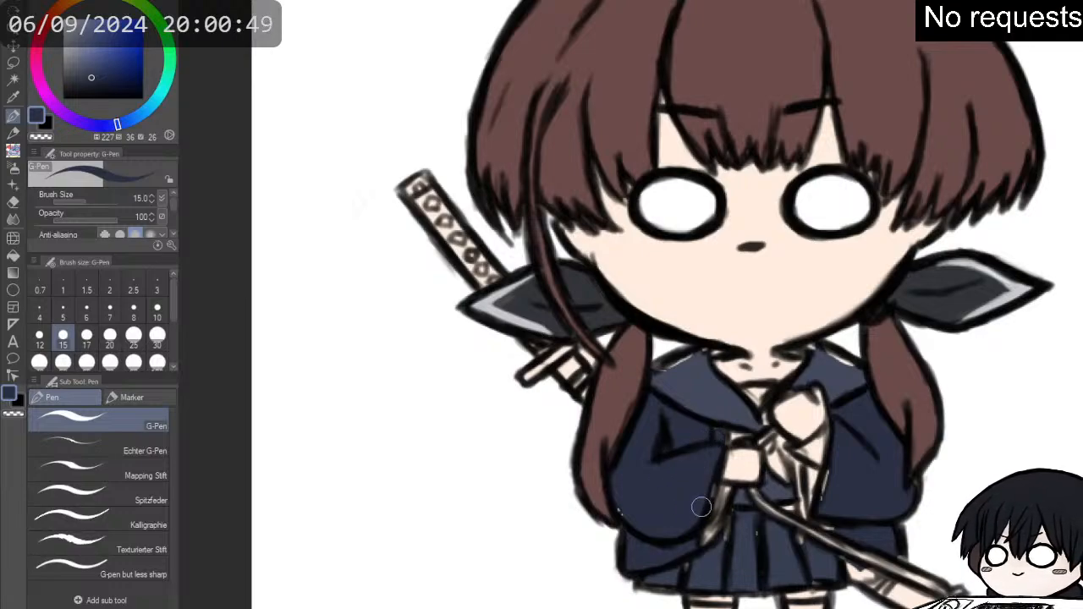
pyautogui.moveTo(719, 494)
pyautogui.mouseDown()
pyautogui.moveTo(712, 518)
pyautogui.moveTo(724, 486)
pyautogui.mouseUp()
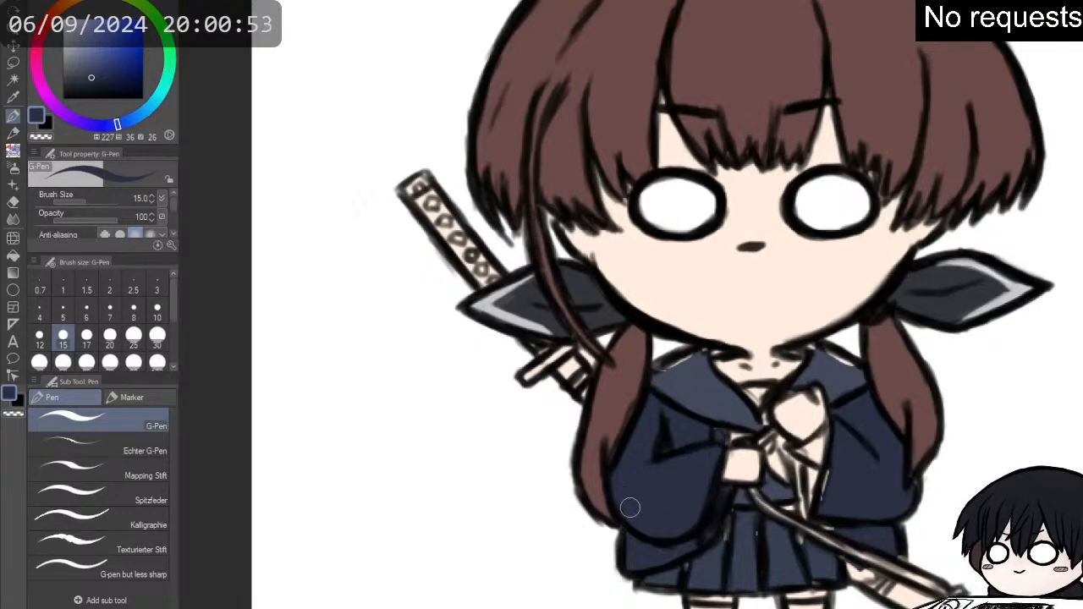
pyautogui.moveTo(820, 493); pyautogui.dragTo(808, 490)
pyautogui.moveTo(809, 479); pyautogui.dragTo(804, 481)
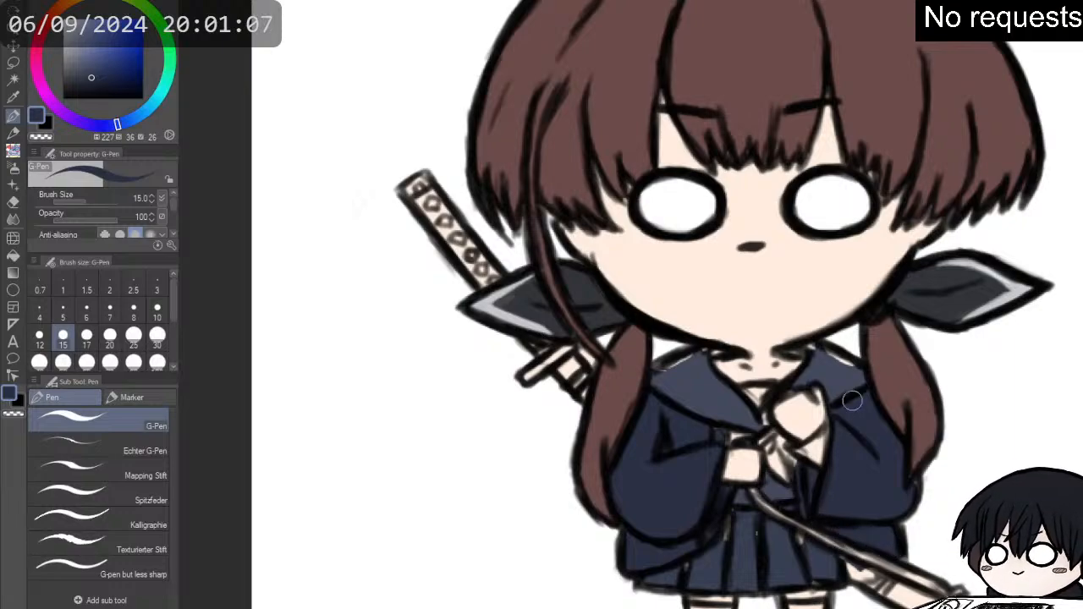
# - Cover the gaps along the collar's edges and even out the skirt pleats with navy (H 227, S 26, V 36)
pyautogui.keyDown('alt'); pyautogui.click(834, 381); pyautogui.keyUp('alt')
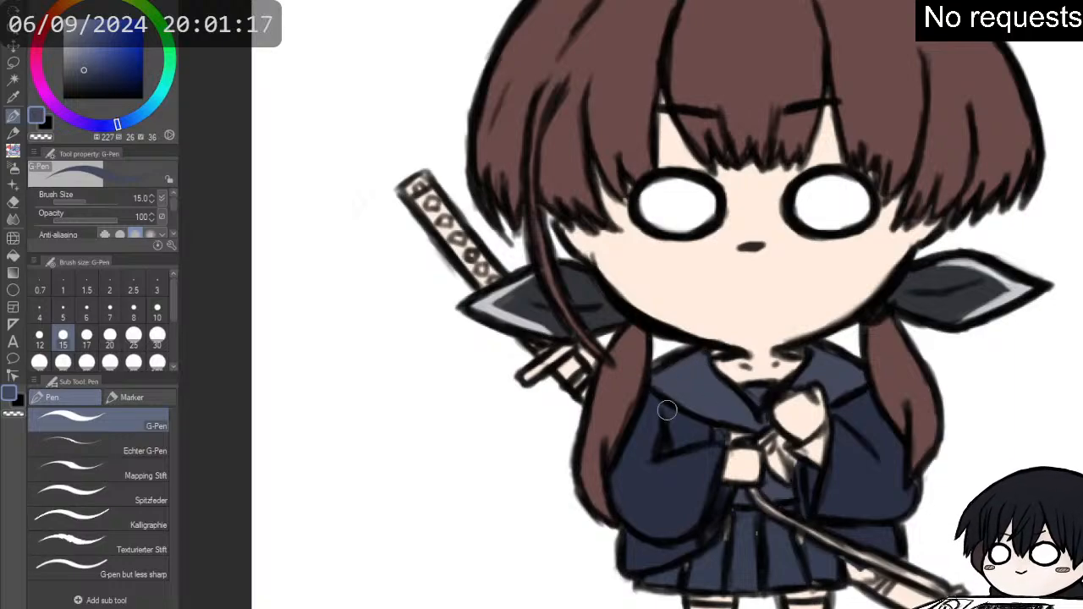
pyautogui.scroll(-2, 665, 399)
pyautogui.scroll(1, 729, 501)
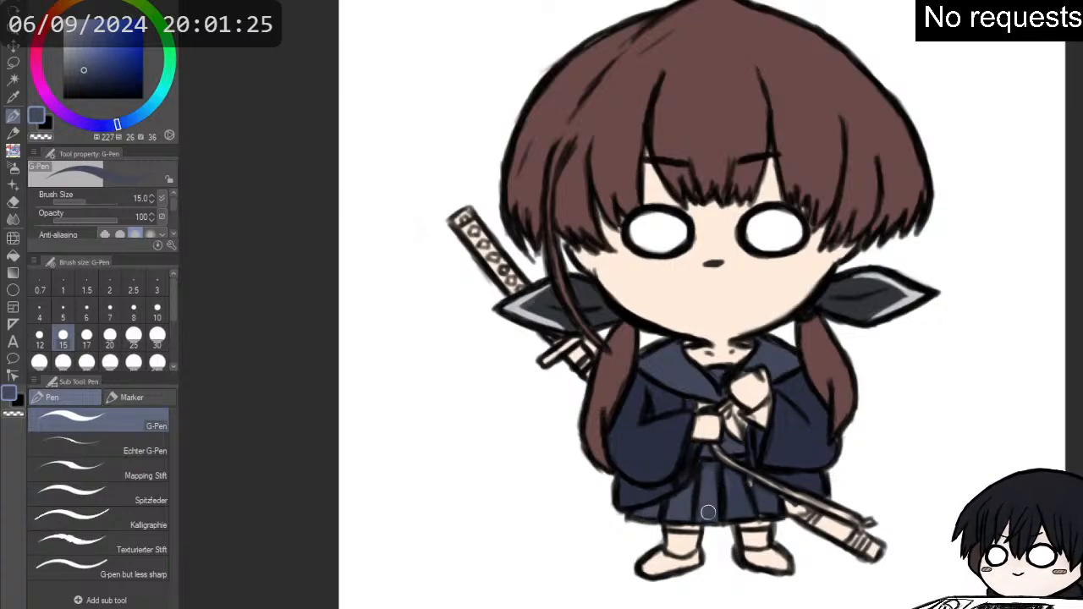
pyautogui.moveTo(717, 467); pyautogui.dragTo(750, 506)
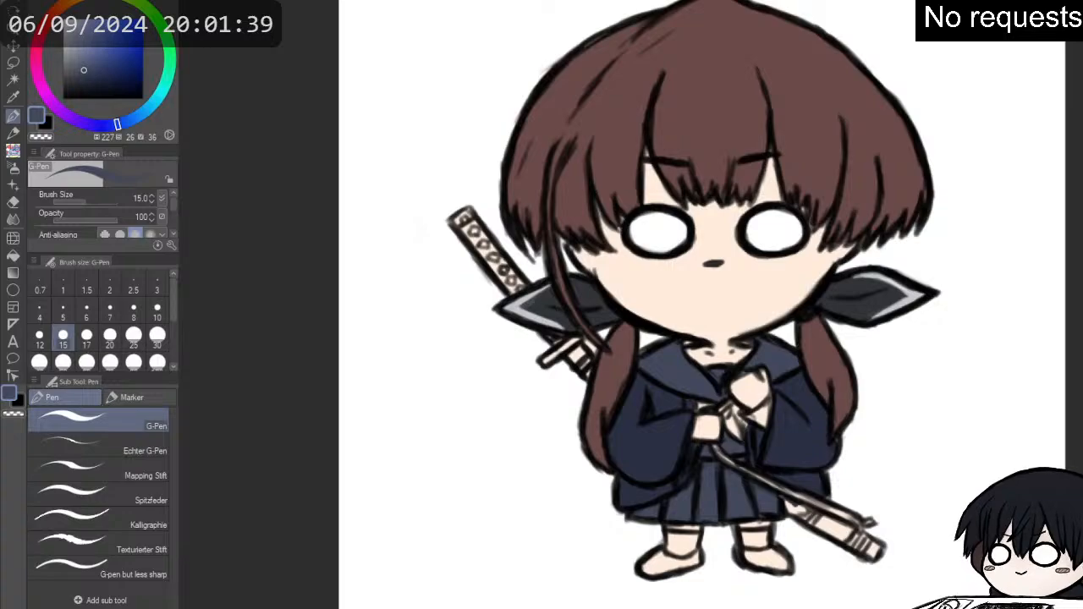
# - Paint the scabbard near-black (H 222, S 57, V 9) and go over it with dark blue (H 217, S 41, V 28)
pyautogui.keyDown('alt'); pyautogui.click(781, 507); pyautogui.keyUp('alt')
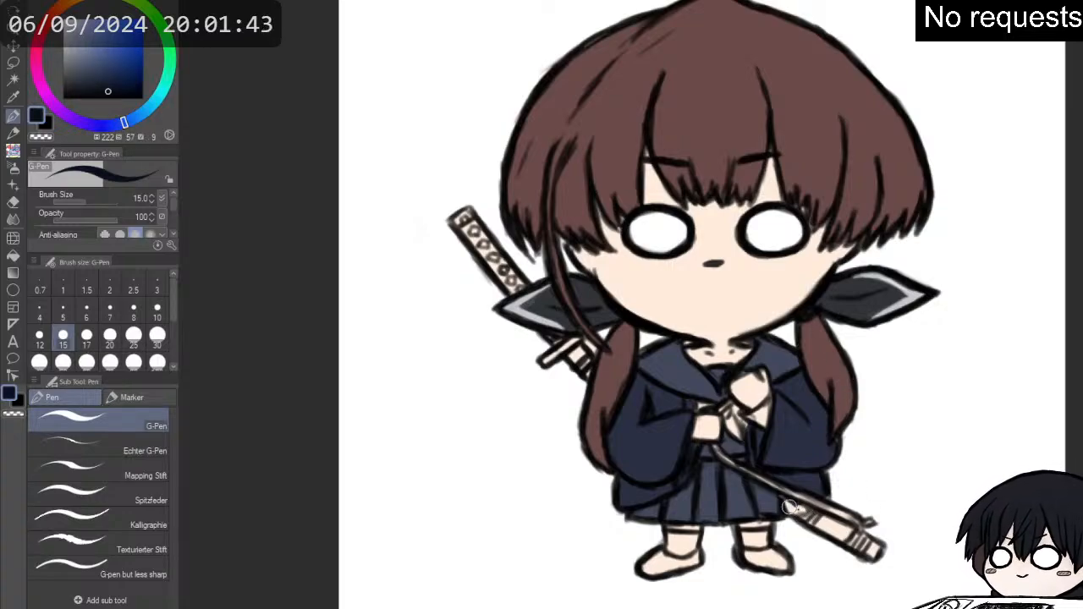
pyautogui.moveTo(788, 506)
pyautogui.mouseDown()
pyautogui.moveTo(873, 548)
pyautogui.moveTo(802, 516)
pyautogui.moveTo(849, 535)
pyautogui.mouseUp()
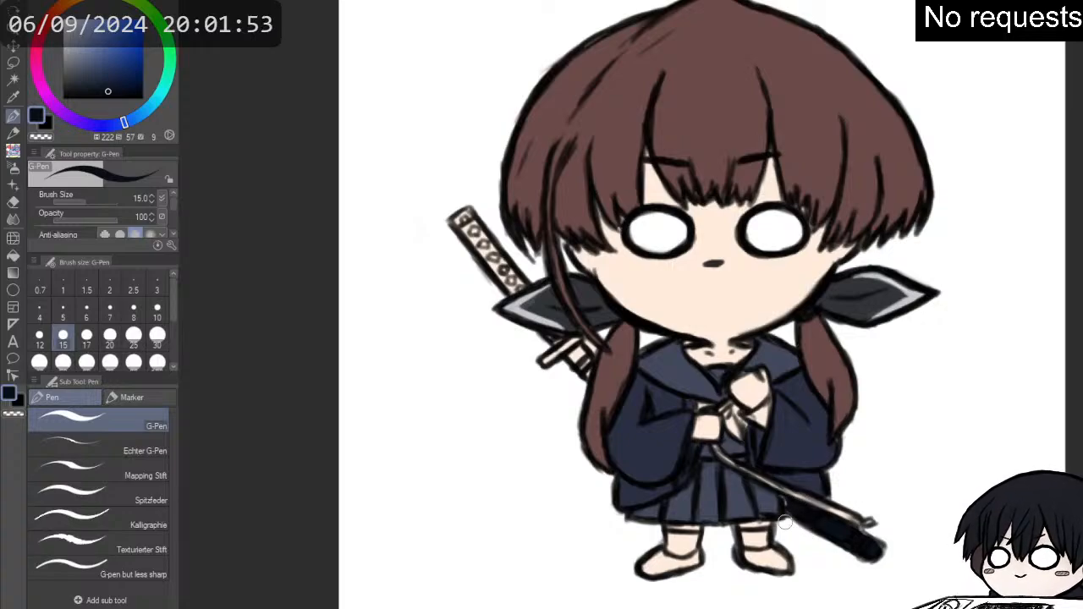
pyautogui.keyDown('alt'); pyautogui.click(796, 508); pyautogui.keyUp('alt')
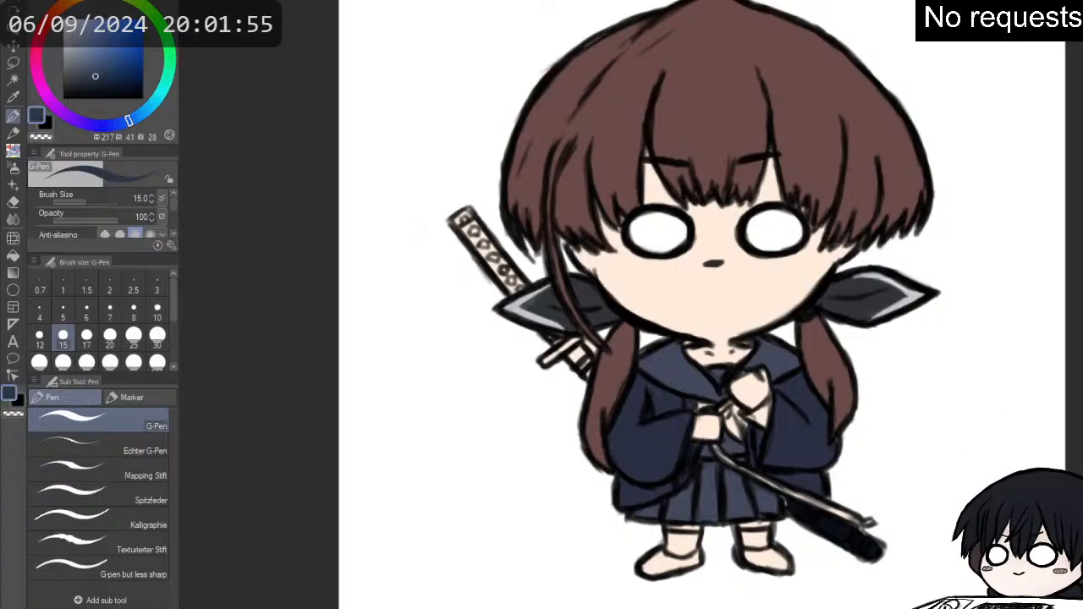
pyautogui.moveTo(838, 514)
pyautogui.mouseDown()
pyautogui.moveTo(829, 519)
pyautogui.moveTo(871, 554)
pyautogui.mouseUp()
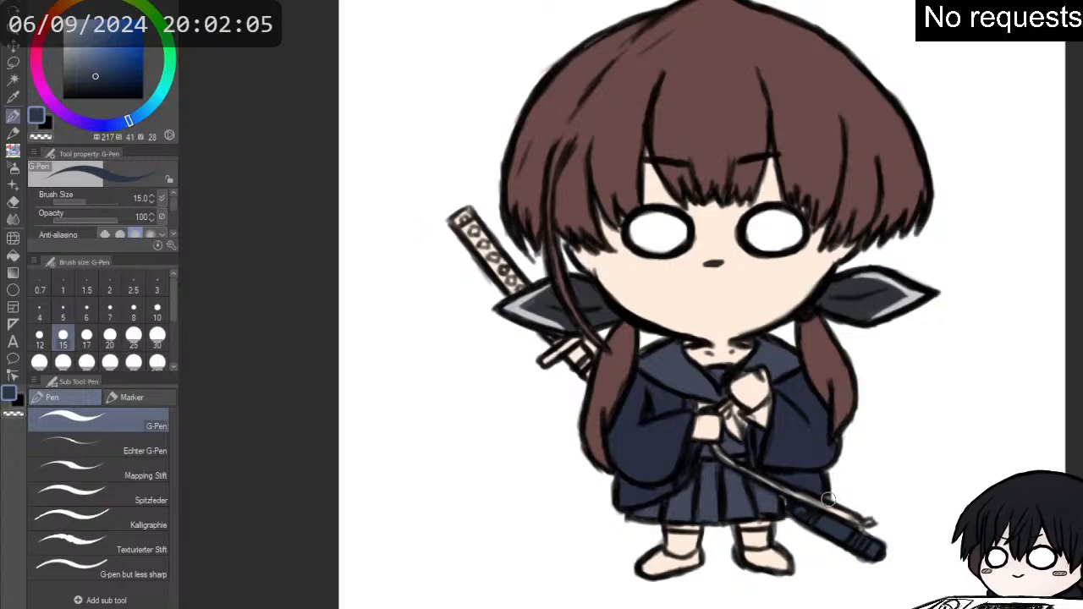
# - Touch up the skirt hem beside the scabbard with navy (H 227, S 26, V 36) using the G-Pen
pyautogui.scroll(3, 829, 500)
pyautogui.keyDown('alt'); pyautogui.click(701, 494); pyautogui.keyUp('alt')
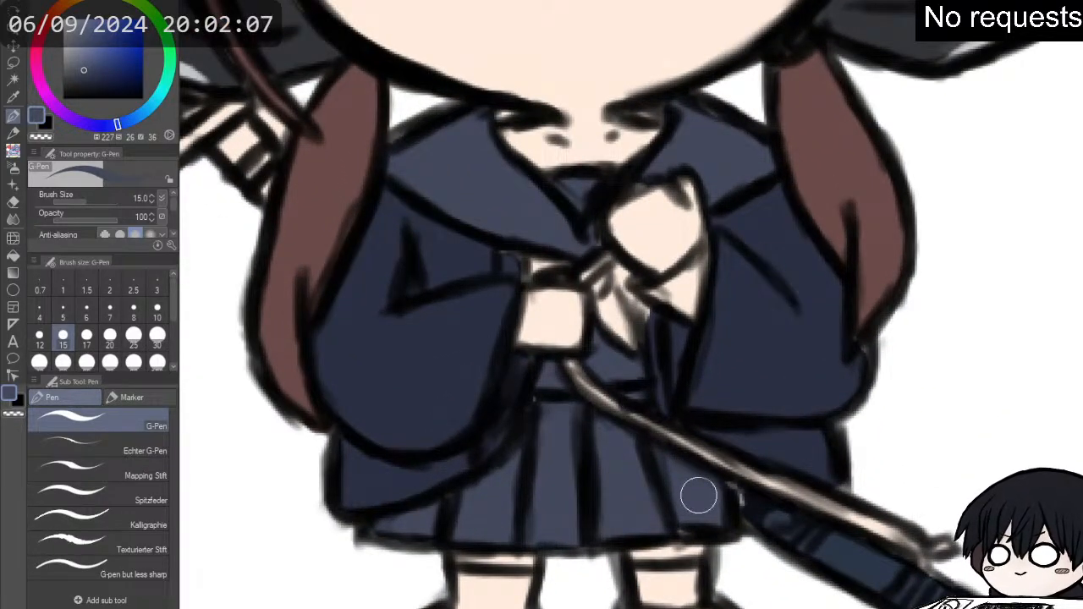
pyautogui.moveTo(745, 488)
pyautogui.mouseDown()
pyautogui.moveTo(757, 515)
pyautogui.moveTo(777, 520)
pyautogui.moveTo(732, 504)
pyautogui.moveTo(699, 522)
pyautogui.mouseUp()
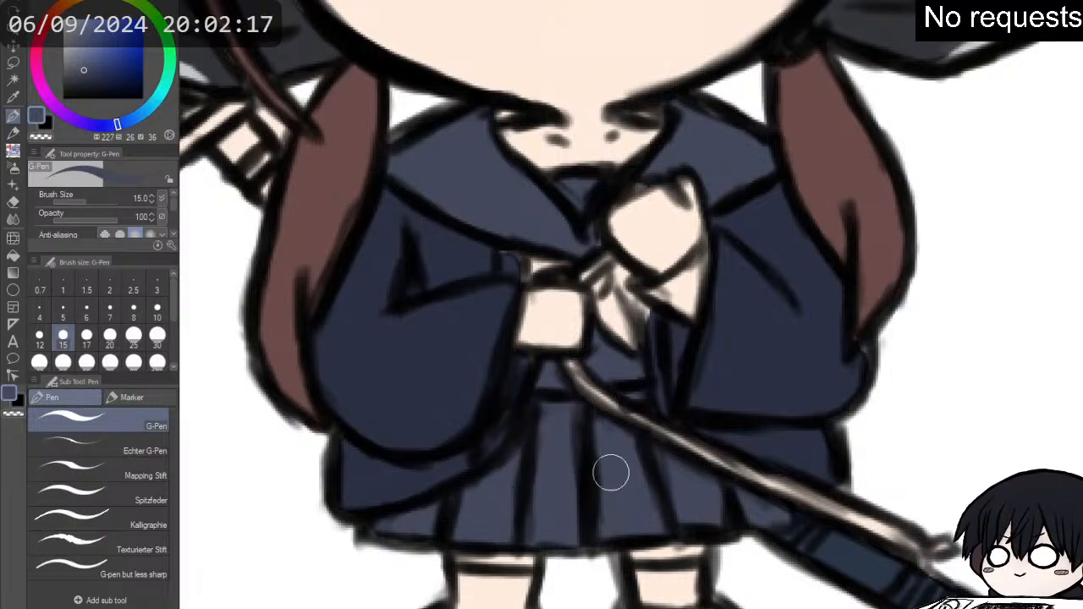
pyautogui.hotkey('ctrl', '-')
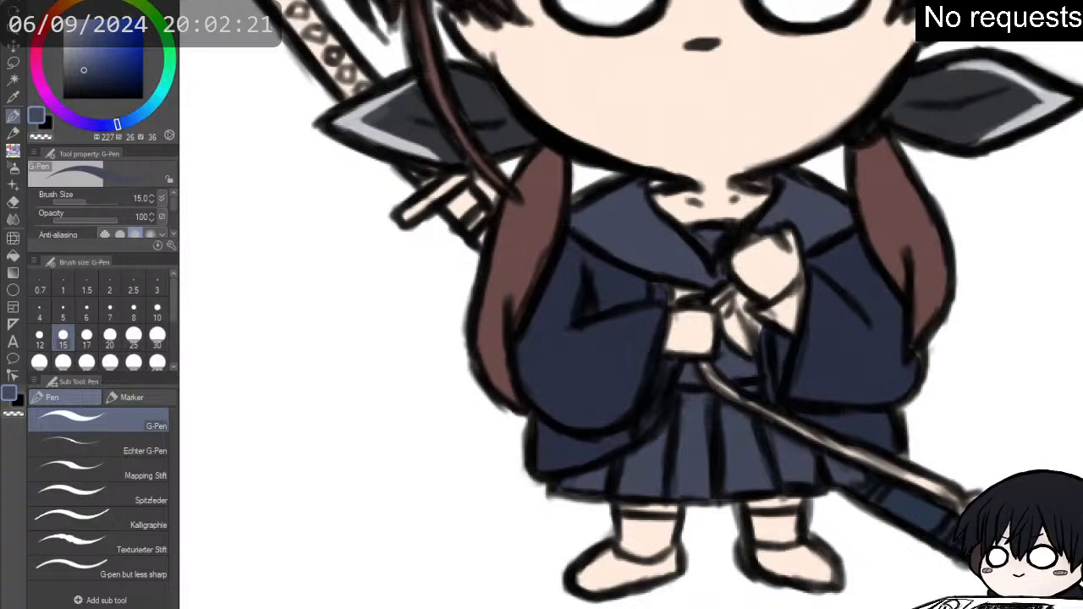
# - Fill the neckerchief tail hanging between the hands with red (H 10, S 91, V 50), setting the G-Pen to size 10
pyautogui.press('p')
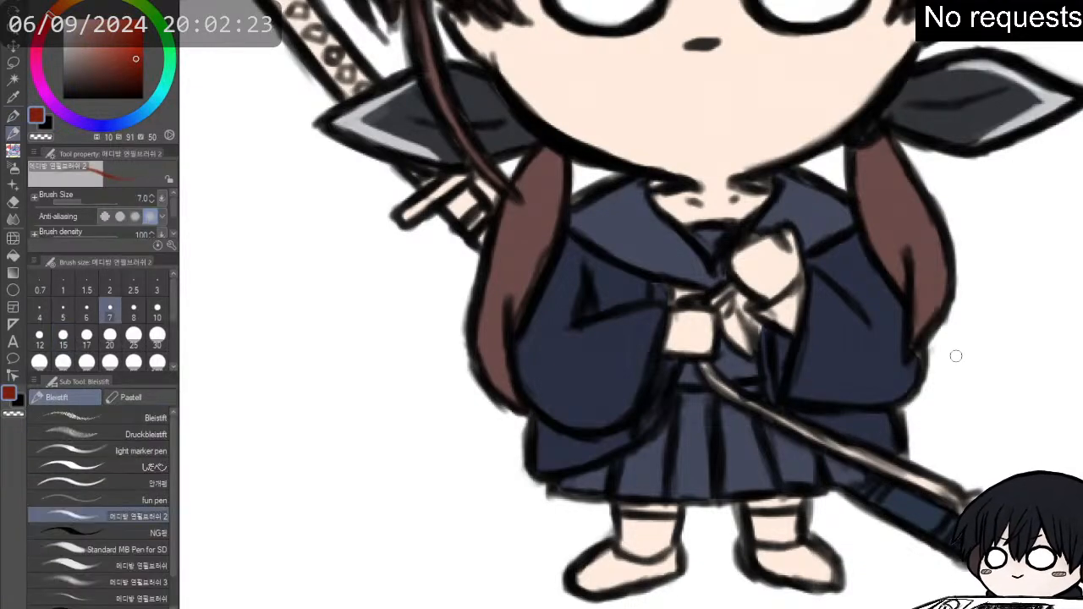
pyautogui.moveTo(726, 320)
pyautogui.mouseDown()
pyautogui.moveTo(742, 340)
pyautogui.moveTo(725, 323)
pyautogui.mouseUp()
pyautogui.press('p')
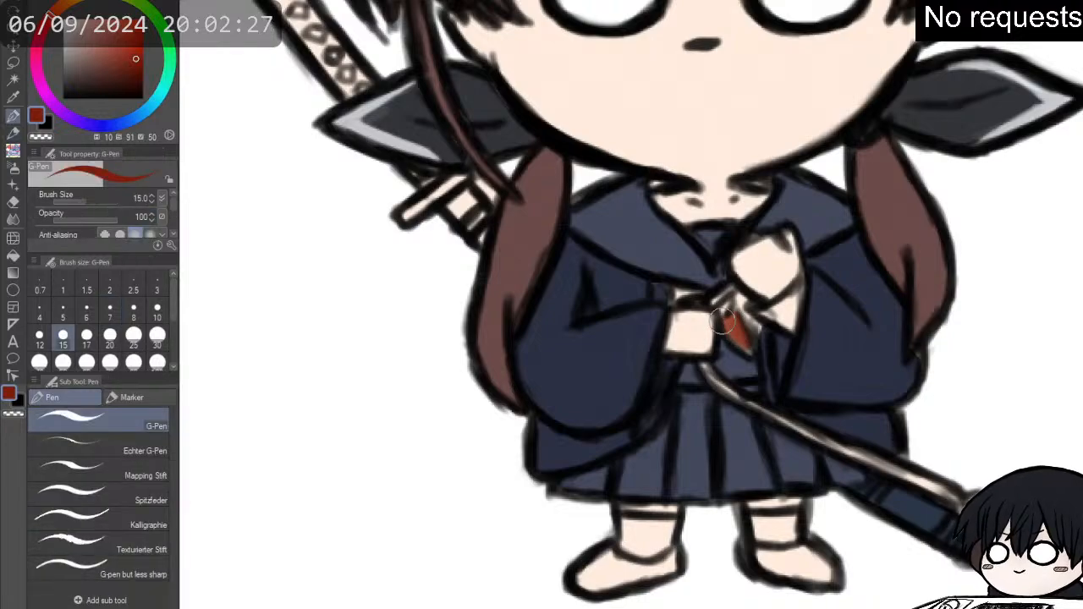
pyautogui.click(156, 309)
pyautogui.moveTo(735, 324)
pyautogui.mouseDown()
pyautogui.moveTo(748, 351)
pyautogui.moveTo(732, 320)
pyautogui.mouseUp()
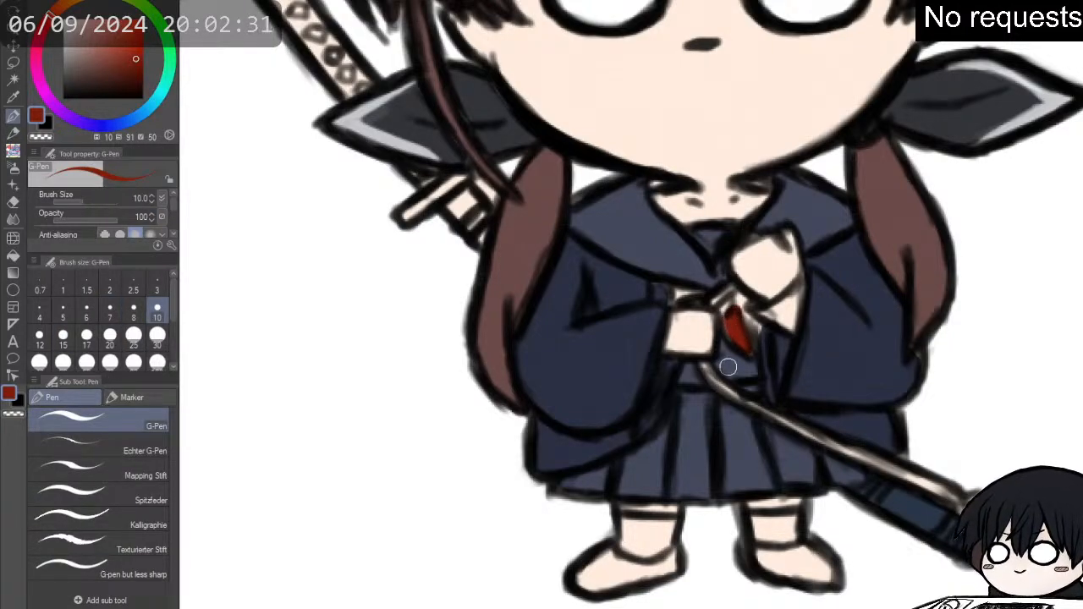
# - Paint the sword's cord, the strap across the collar and the scabbard's bands red (H 10, S 91, V 50) with the G-Pen
pyautogui.moveTo(701, 367); pyautogui.dragTo(715, 384)
pyautogui.moveTo(711, 300)
pyautogui.mouseDown()
pyautogui.moveTo(730, 288)
pyautogui.moveTo(717, 298)
pyautogui.mouseUp()
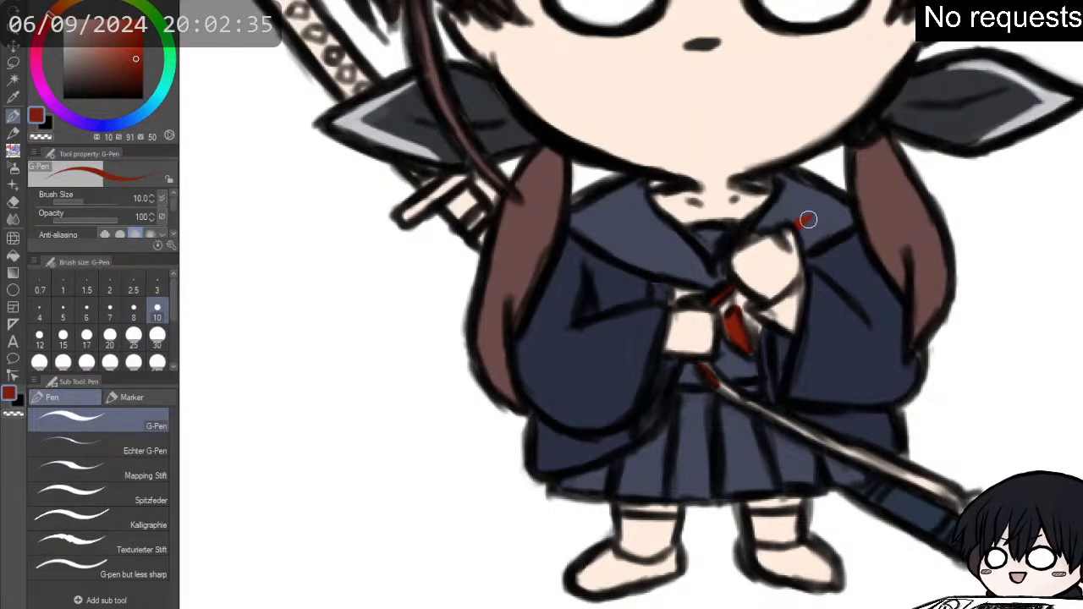
pyautogui.moveTo(804, 220)
pyautogui.mouseDown()
pyautogui.moveTo(835, 198)
pyautogui.moveTo(799, 232)
pyautogui.mouseUp()
pyautogui.moveTo(714, 305)
pyautogui.mouseDown()
pyautogui.moveTo(712, 372)
pyautogui.moveTo(699, 363)
pyautogui.moveTo(719, 387)
pyautogui.moveTo(708, 371)
pyautogui.moveTo(760, 414)
pyautogui.moveTo(748, 401)
pyautogui.moveTo(918, 481)
pyautogui.mouseUp()
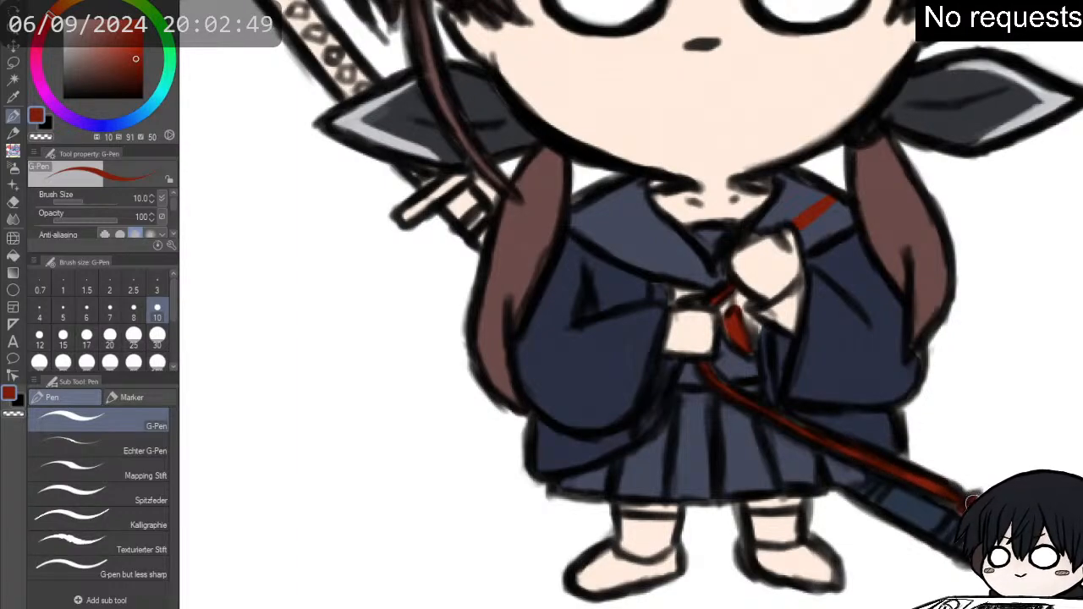
pyautogui.moveTo(950, 530); pyautogui.dragTo(956, 527)
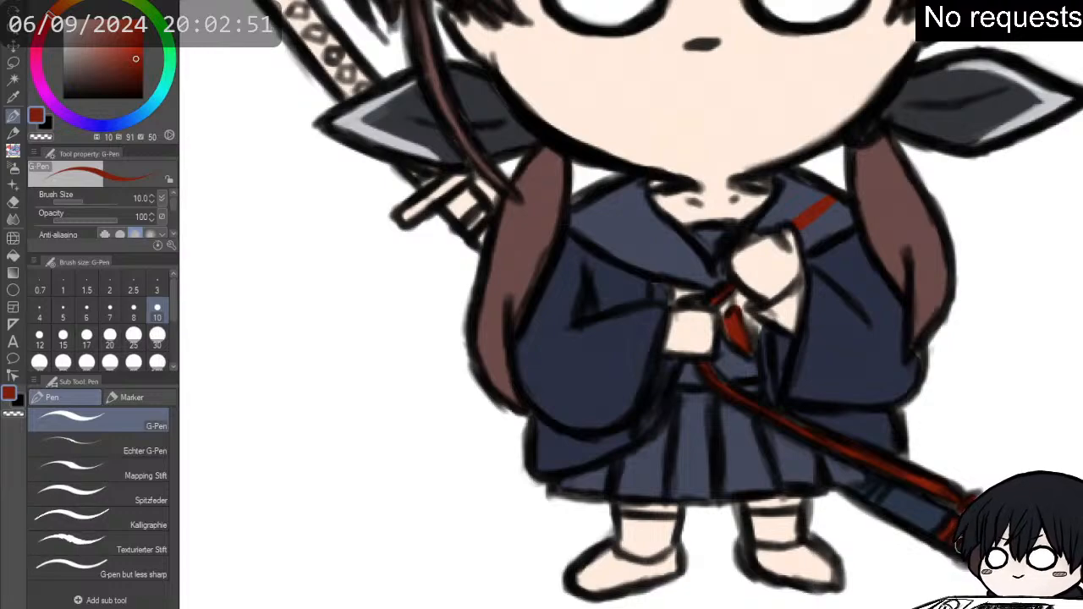
pyautogui.moveTo(887, 479); pyautogui.dragTo(872, 503)
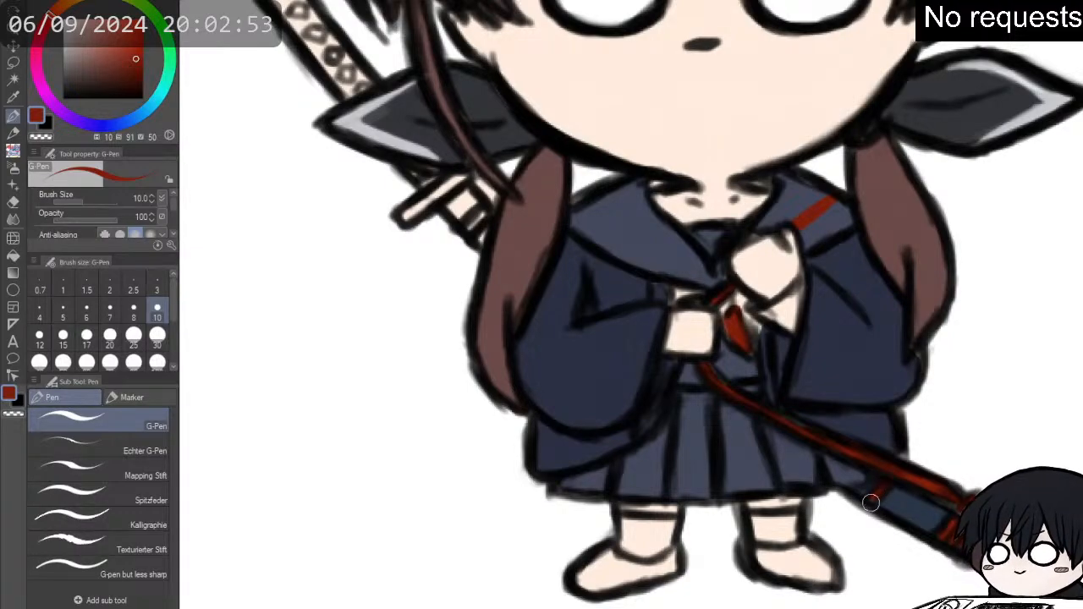
# - Extend the red (H 10, S 91, V 50) to the remaining neckerchief parts around the knot between the hands
pyautogui.scroll(-4, 836, 503)
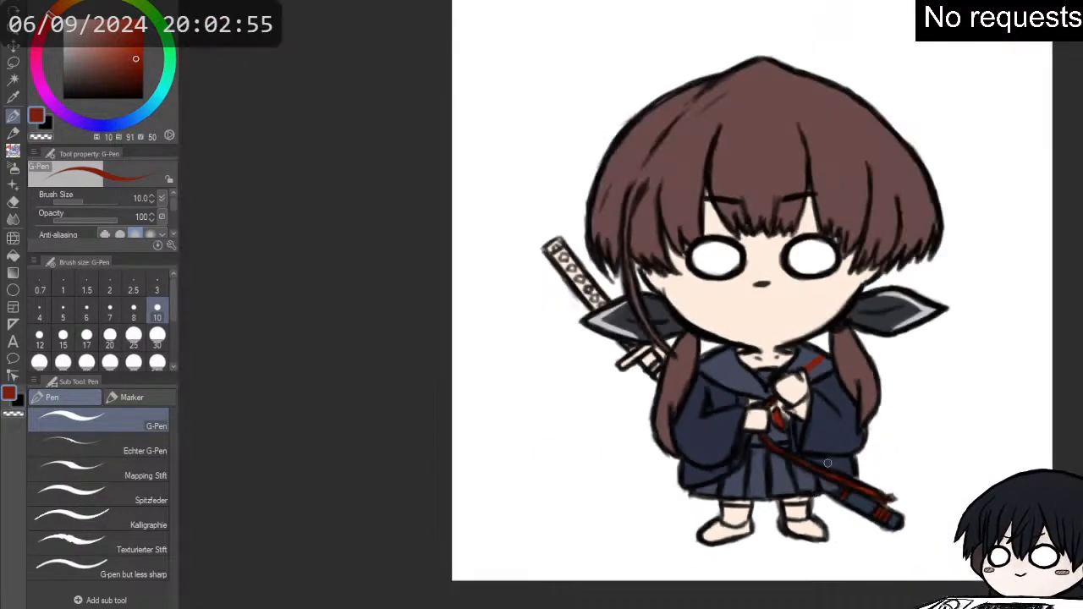
pyautogui.scroll(1, 848, 275)
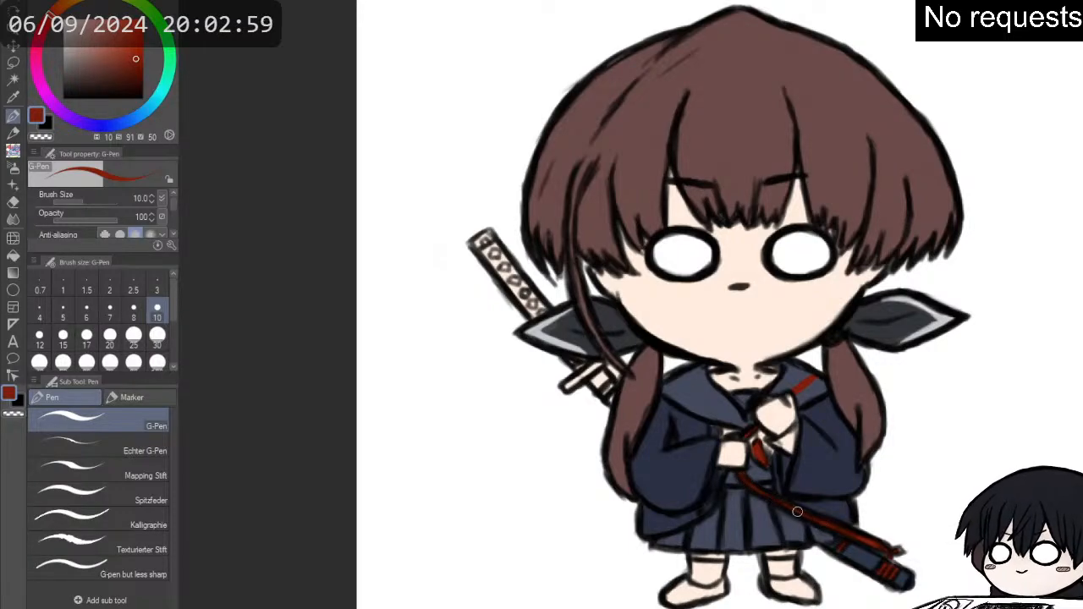
pyautogui.moveTo(752, 446)
pyautogui.mouseDown()
pyautogui.moveTo(766, 461)
pyautogui.moveTo(751, 470)
pyautogui.mouseUp()
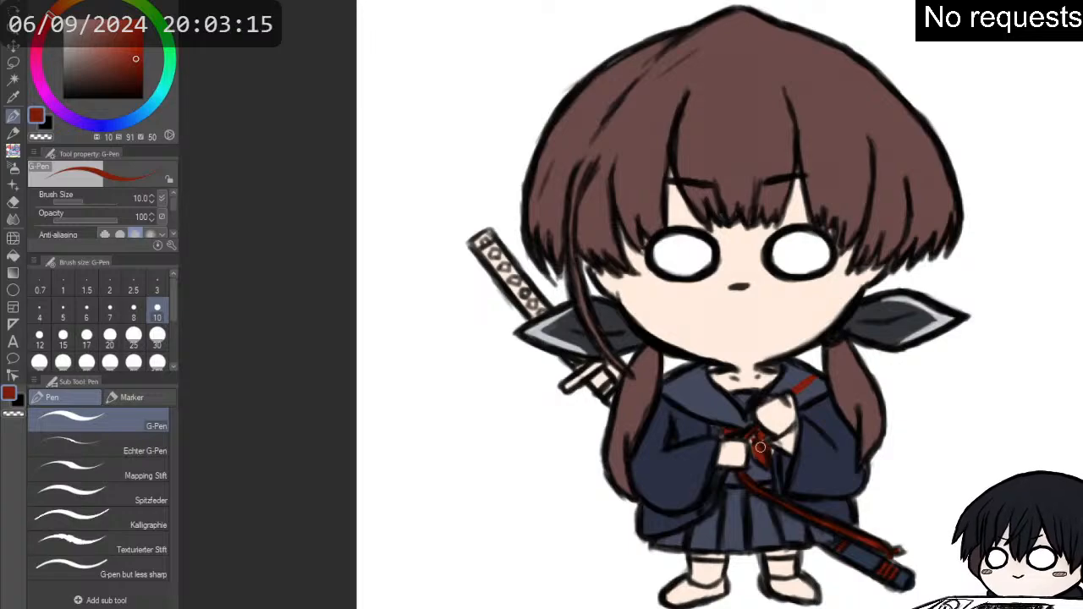
# - Colour the small knot at the centre of the red neckerchief gold (H 40, S 55, V 86)
pyautogui.scroll(1, 760, 448)
pyautogui.scroll(1, 759, 461)
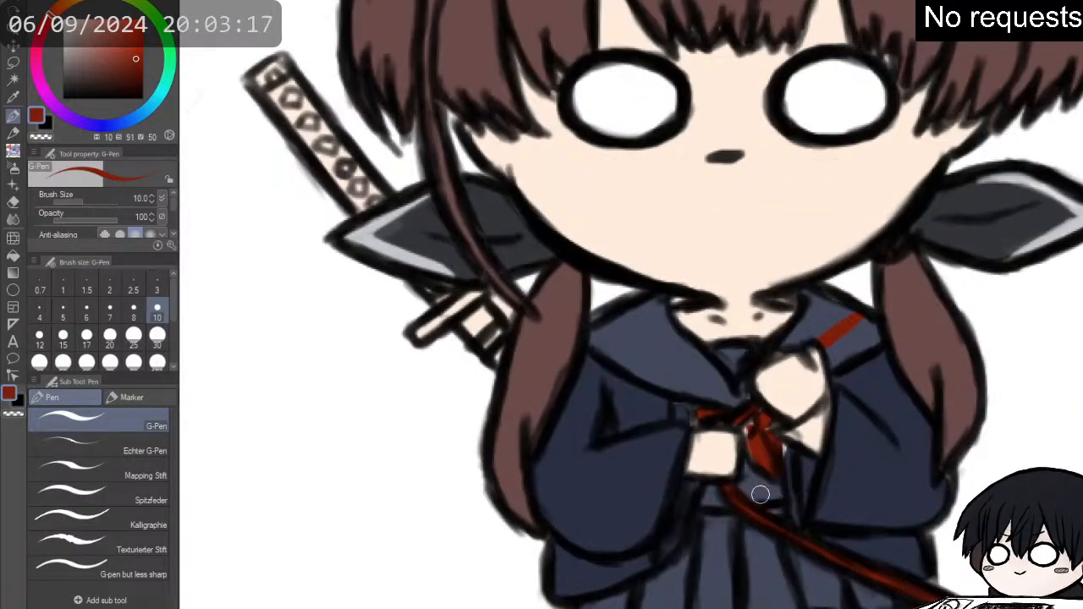
pyautogui.keyDown('alt'); pyautogui.click(760, 494); pyautogui.keyUp('alt')
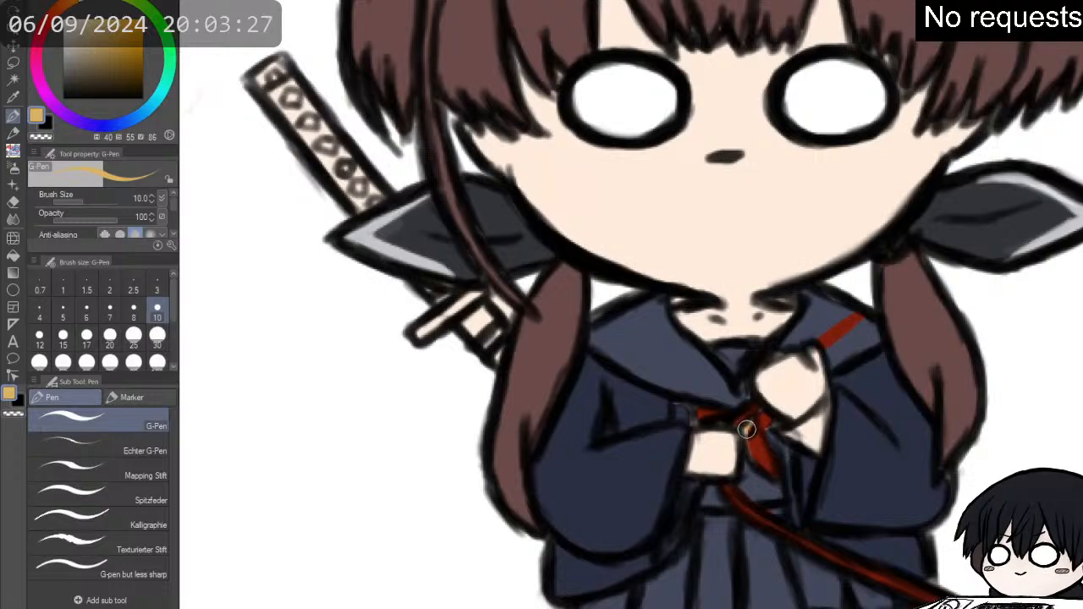
pyautogui.moveTo(749, 428); pyautogui.dragTo(747, 432)
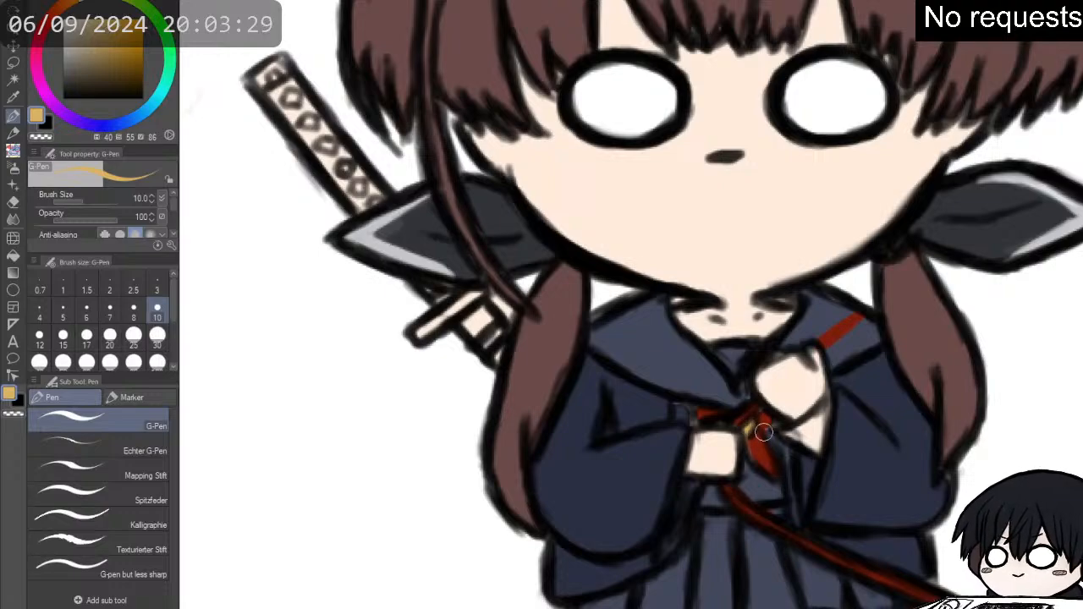
# - Outline the red strap across the collar in black (V 0) with the 메디방 연필브러쉬 2 pencil at size 7
pyautogui.keyDown('alt'); pyautogui.click(655, 338); pyautogui.keyUp('alt')
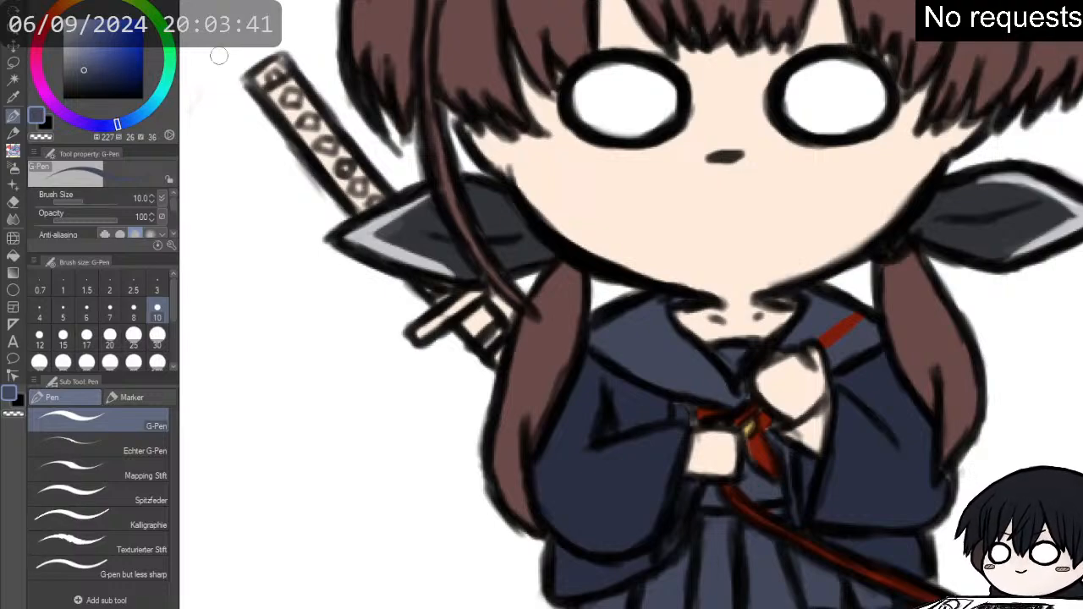
pyautogui.moveTo(86, 67); pyautogui.dragTo(62, 99)
pyautogui.press('p')
pyautogui.press('p')
pyautogui.press('p')
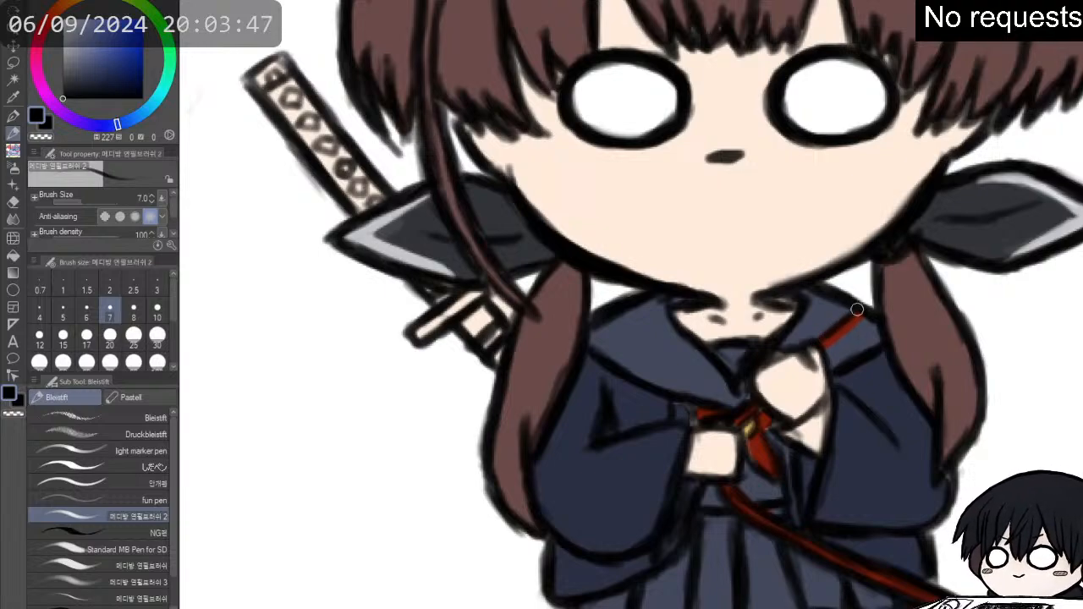
pyautogui.moveTo(825, 350)
pyautogui.mouseDown()
pyautogui.moveTo(866, 316)
pyautogui.moveTo(823, 352)
pyautogui.moveTo(840, 328)
pyautogui.moveTo(820, 340)
pyautogui.moveTo(867, 306)
pyautogui.mouseUp()
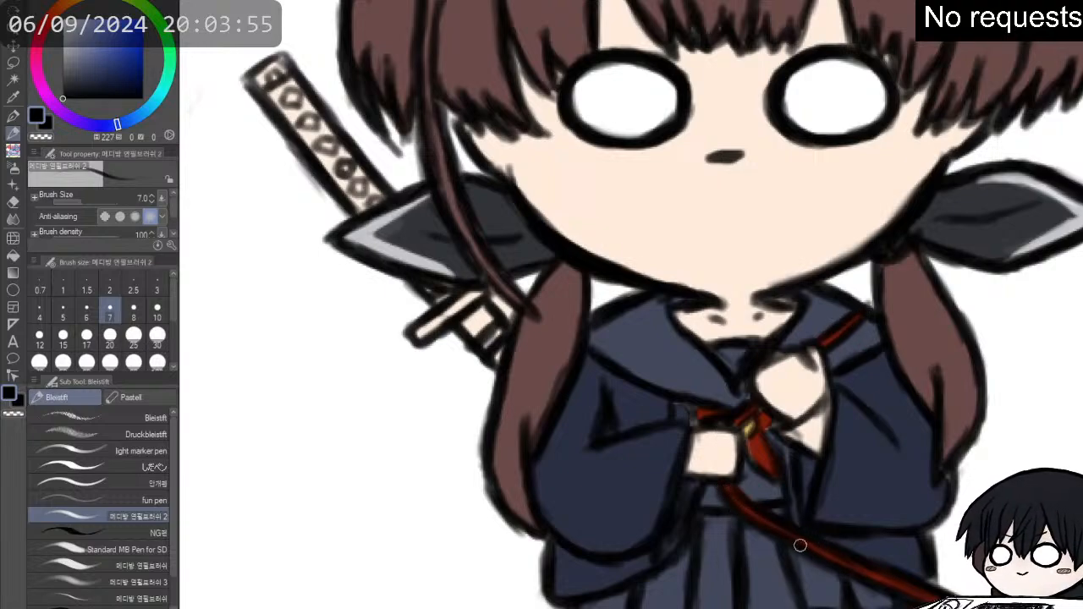
# - Paint the scabbard section beside the sword guard dark blue (H 217, S 41, V 28) and add a red band (H 10, S 91, V 50)
pyautogui.scroll(-2, 970, 448)
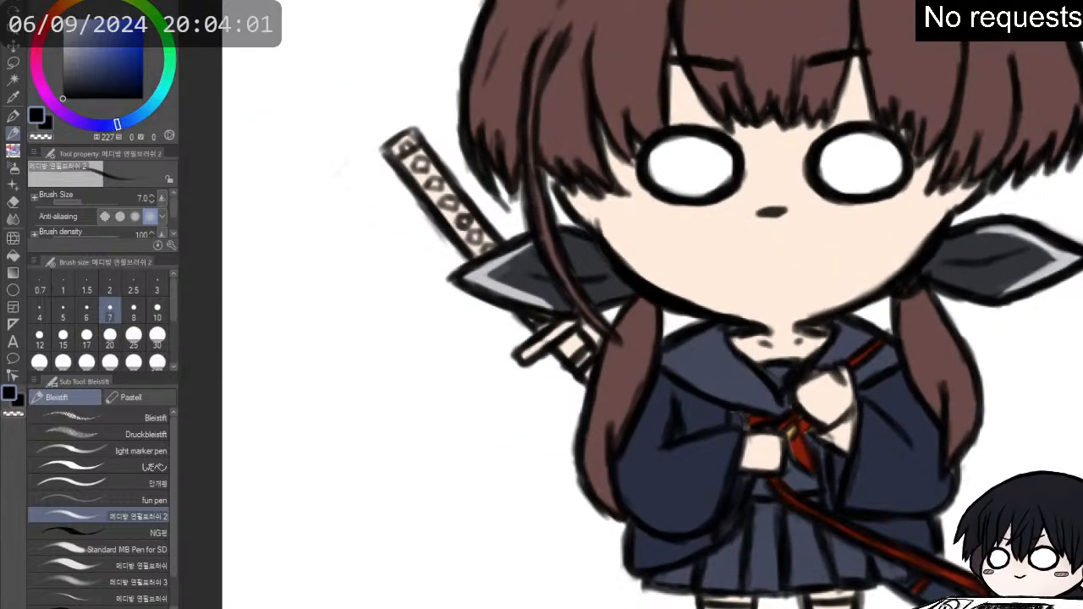
pyautogui.keyDown('alt'); pyautogui.click(880, 373); pyautogui.keyUp('alt')
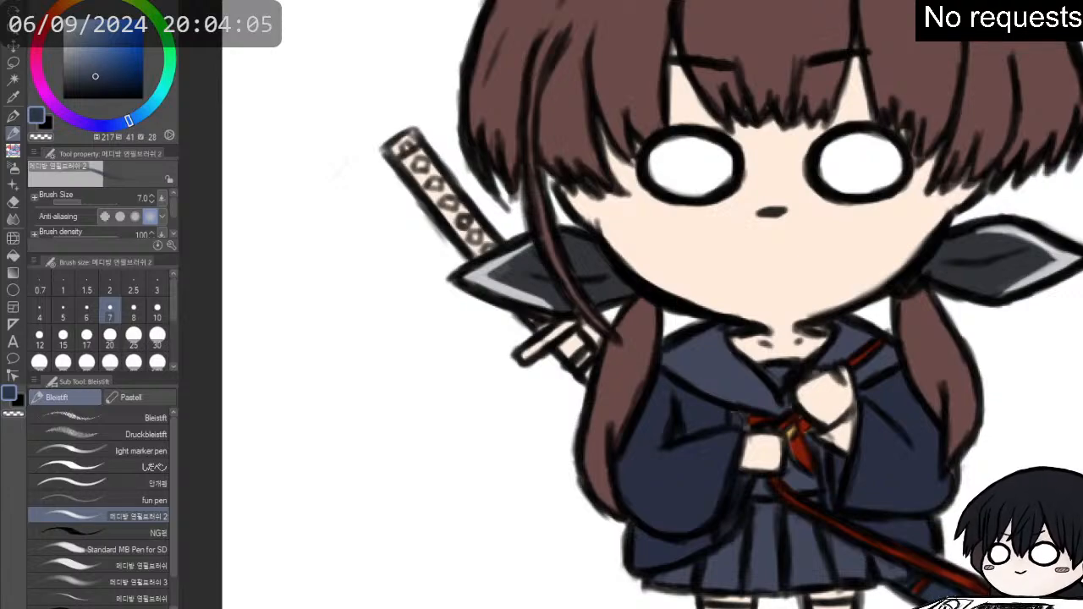
pyautogui.press('p')
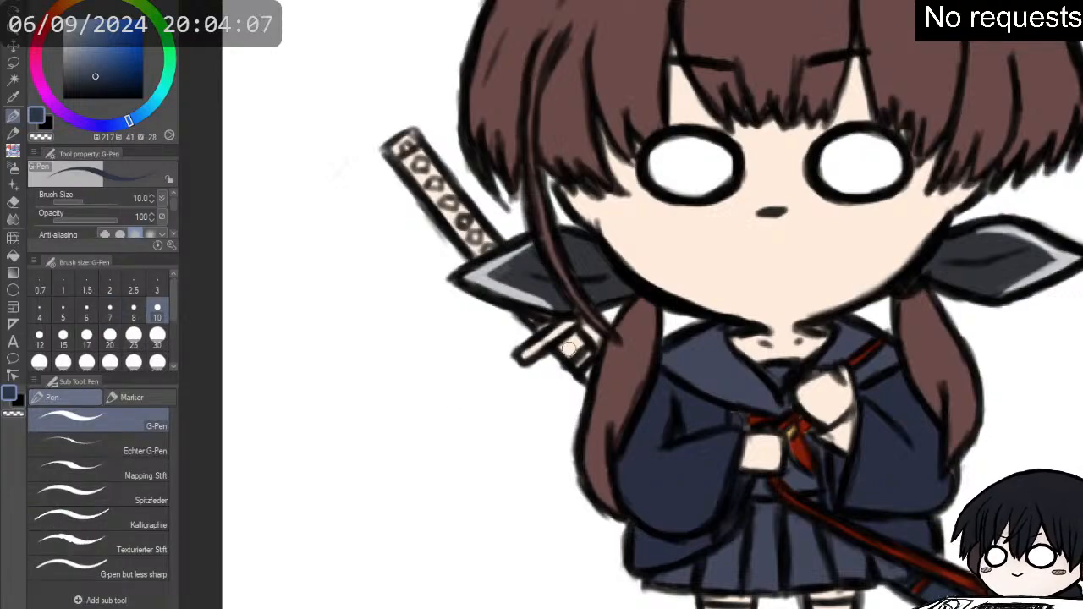
pyautogui.moveTo(566, 343)
pyautogui.mouseDown()
pyautogui.moveTo(573, 336)
pyautogui.moveTo(570, 353)
pyautogui.moveTo(583, 362)
pyautogui.moveTo(586, 351)
pyautogui.moveTo(579, 345)
pyautogui.moveTo(579, 364)
pyautogui.mouseUp()
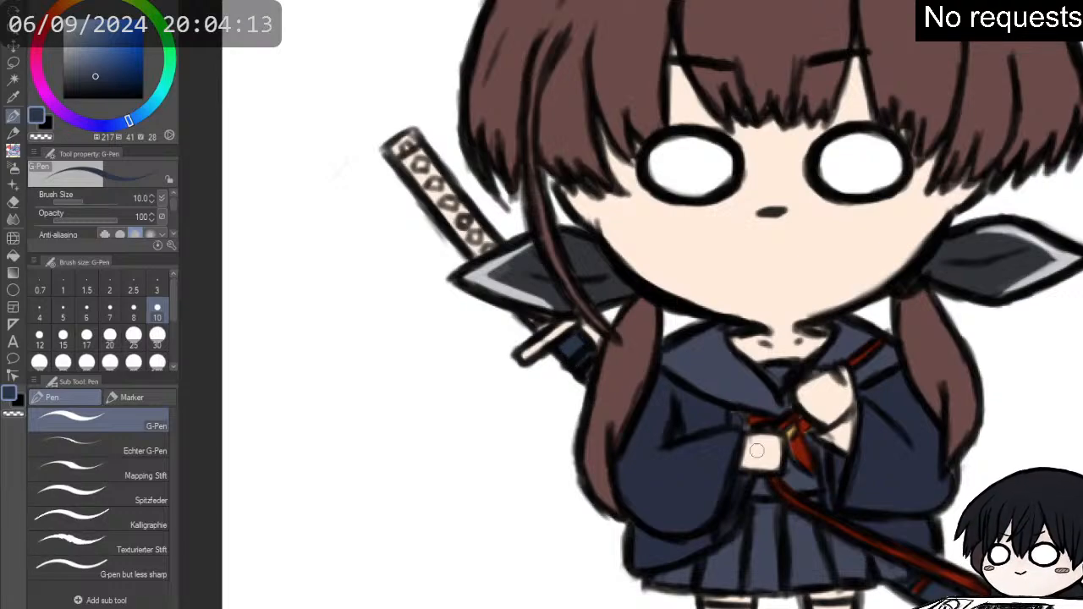
pyautogui.keyDown('alt'); pyautogui.click(800, 449); pyautogui.keyUp('alt')
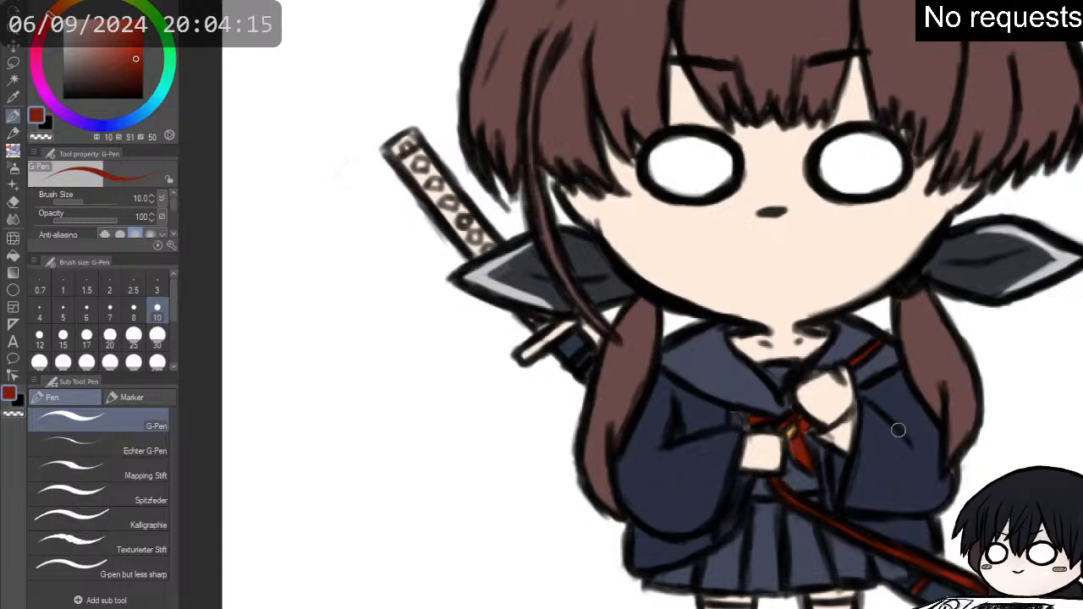
pyautogui.press('p')
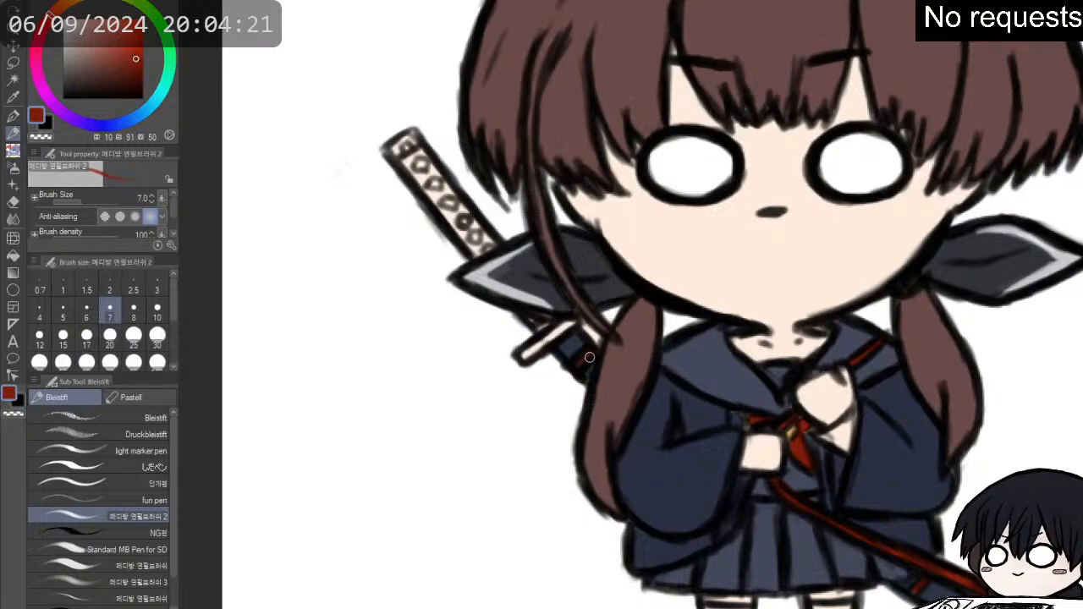
pyautogui.scroll(-2, 578, 349)
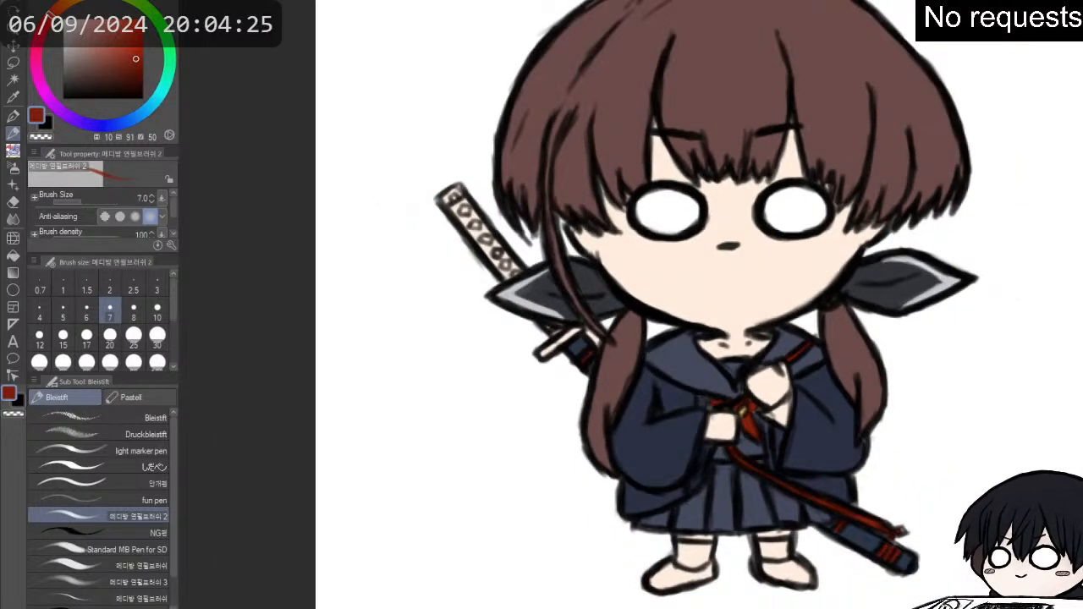
# - Fill the sword hilt's wrapping around the studs with muted red (H 10, S 67, V 47)
pyautogui.click(117, 61)
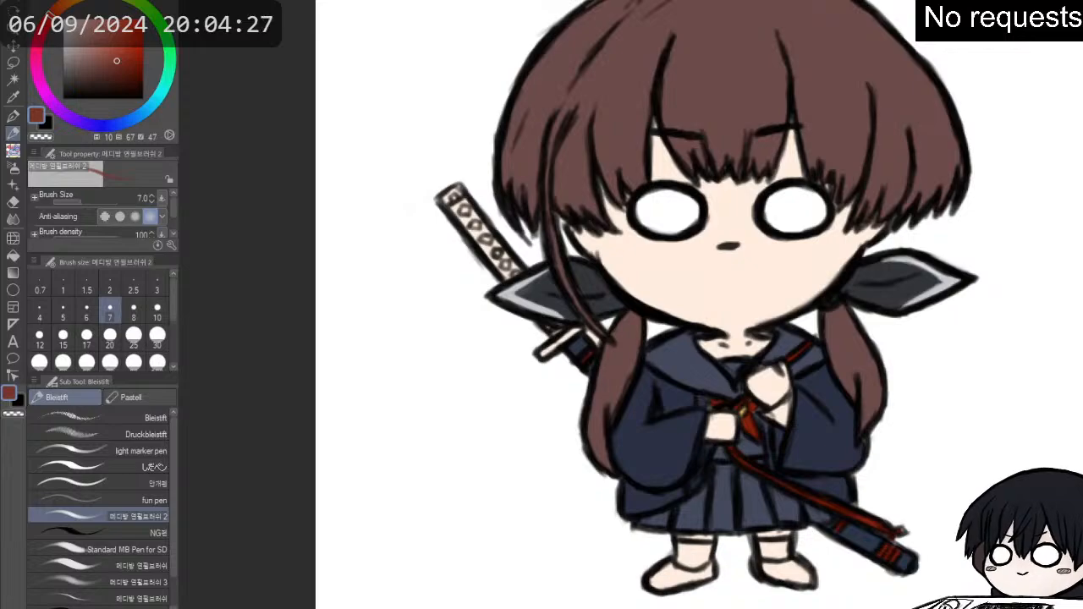
pyautogui.moveTo(468, 207)
pyautogui.mouseDown()
pyautogui.moveTo(458, 202)
pyautogui.moveTo(462, 222)
pyautogui.moveTo(464, 210)
pyautogui.moveTo(514, 276)
pyautogui.moveTo(490, 259)
pyautogui.moveTo(476, 225)
pyautogui.mouseUp()
pyautogui.press('p')
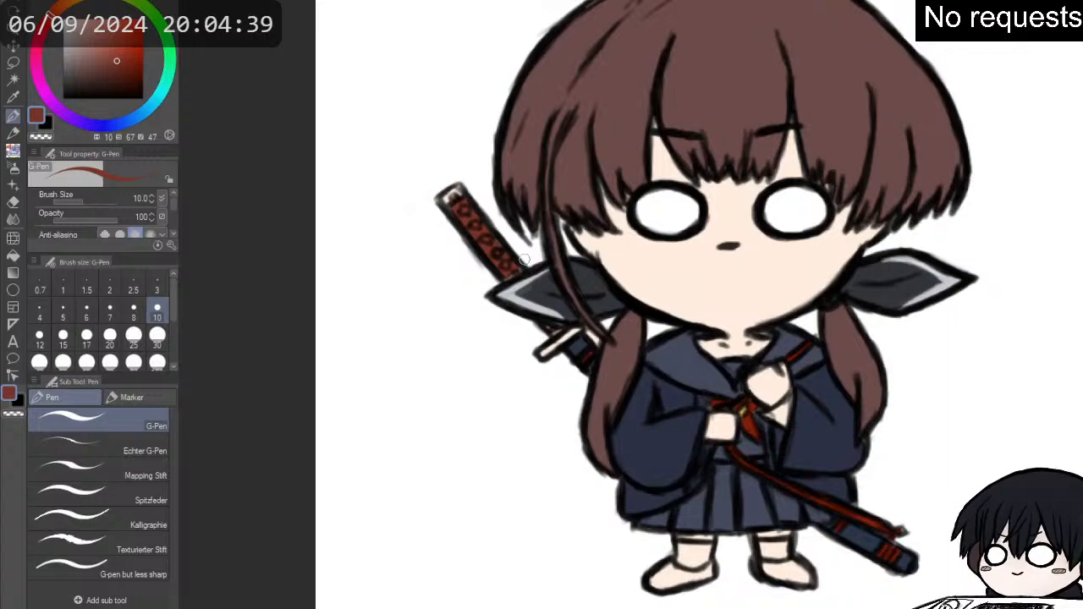
# - Colour the pommel at the end of the sword hilt gold (H 45, S 46, V 82) with the G-Pen
pyautogui.keyDown('alt'); pyautogui.click(738, 408); pyautogui.keyUp('alt')
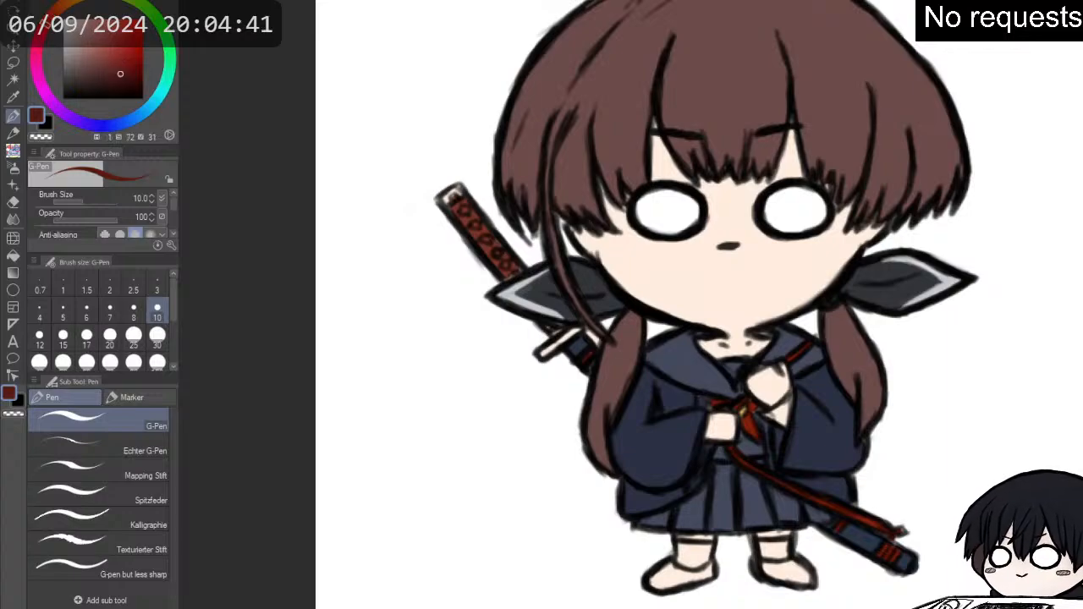
pyautogui.keyDown('alt'); pyautogui.click(745, 414); pyautogui.keyUp('alt')
pyautogui.scroll(1, 510, 44)
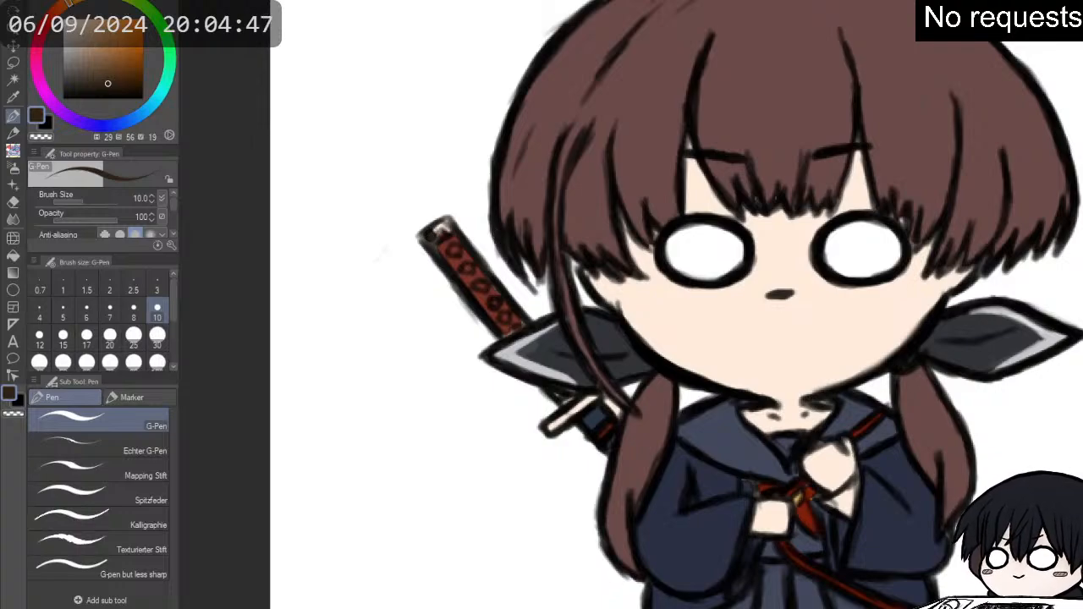
pyautogui.keyDown('alt'); pyautogui.click(798, 499); pyautogui.keyUp('alt')
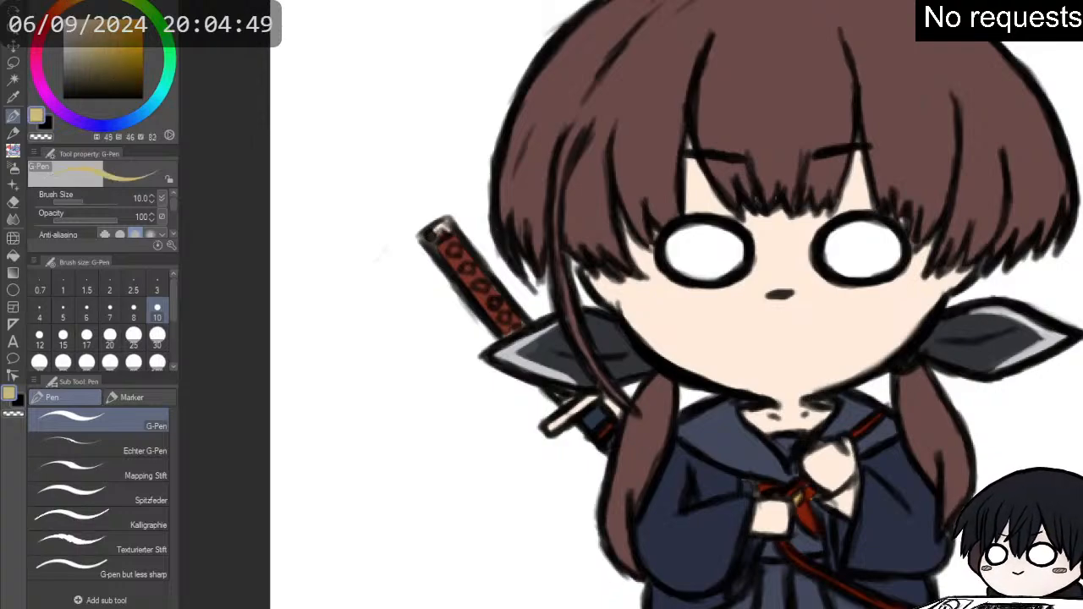
pyautogui.moveTo(425, 229)
pyautogui.mouseDown()
pyautogui.moveTo(449, 227)
pyautogui.moveTo(435, 233)
pyautogui.mouseUp()
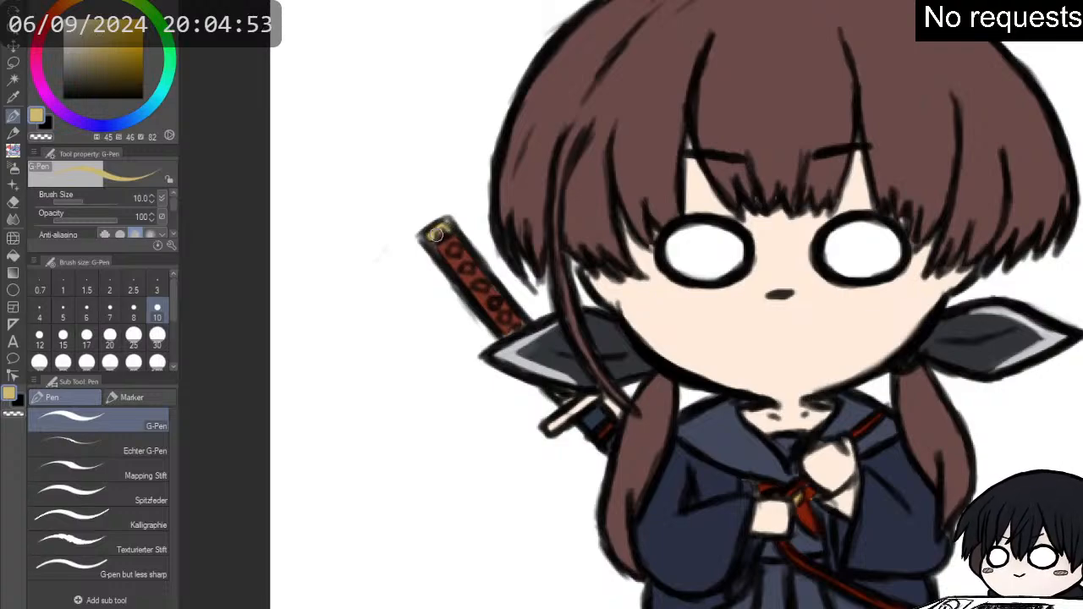
# - Colour the hilt's studs and the sword guard gold (H 45, S 46, V 82) with the pencil brush at size 7
pyautogui.press('p')
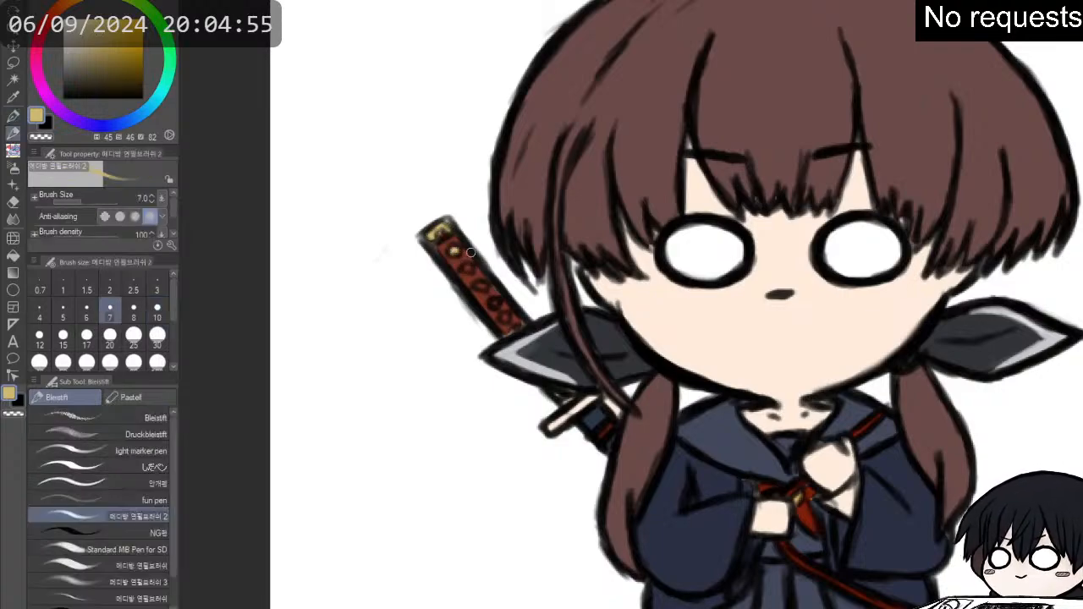
pyautogui.moveTo(456, 251); pyautogui.dragTo(468, 268)
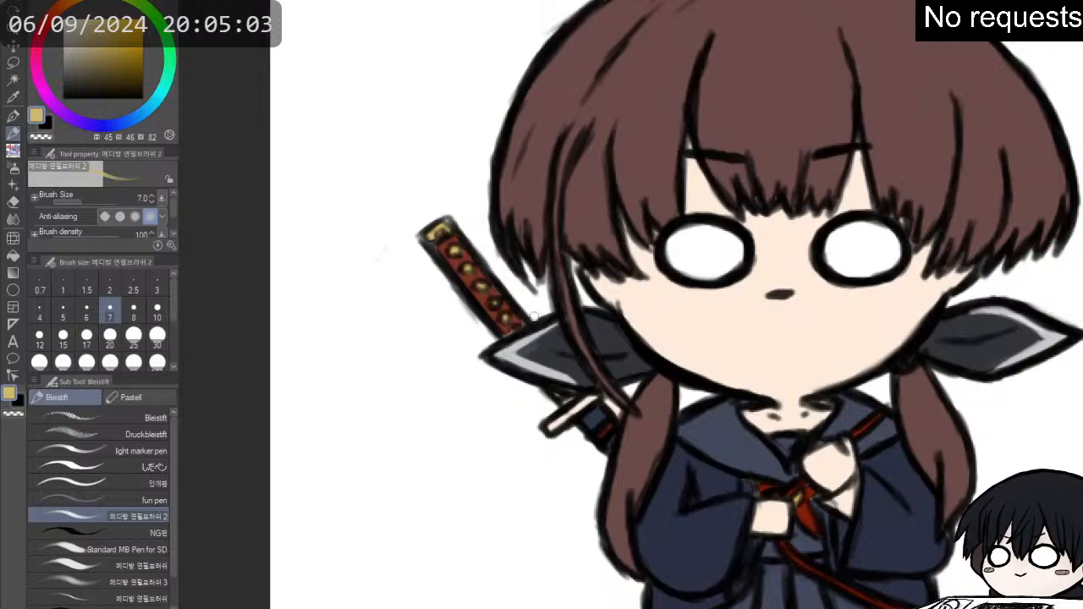
pyautogui.moveTo(583, 412)
pyautogui.mouseDown()
pyautogui.moveTo(564, 424)
pyautogui.moveTo(591, 394)
pyautogui.moveTo(551, 421)
pyautogui.mouseUp()
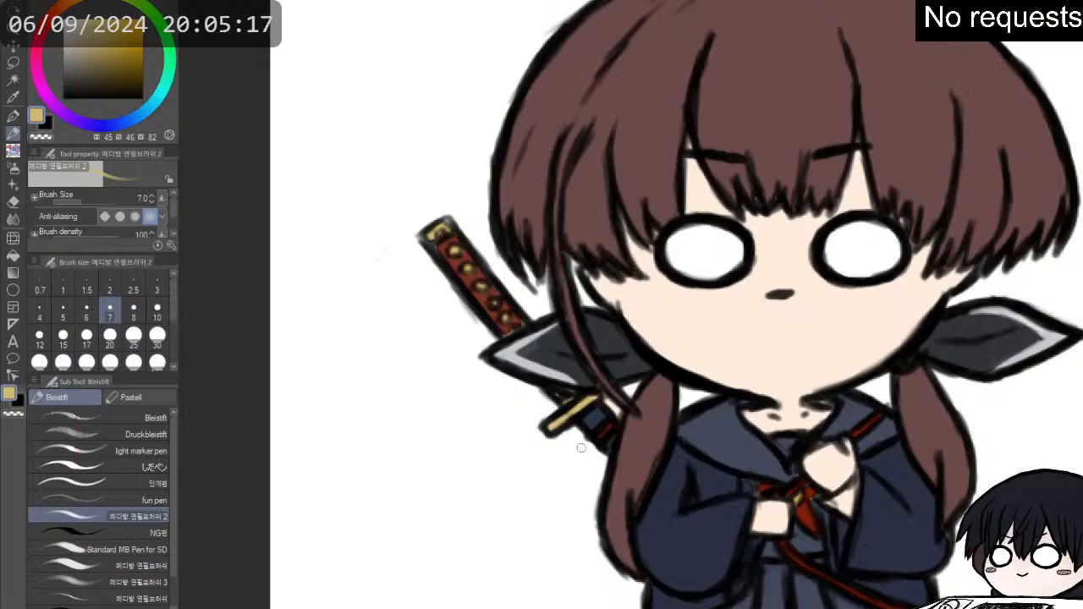
# - Touch up the sword hilt with dark gold (H 45, S 46, V 58) and muted red (H 10, S 67, V 47)
pyautogui.keyDown('alt'); pyautogui.click(549, 352); pyautogui.keyUp('alt')
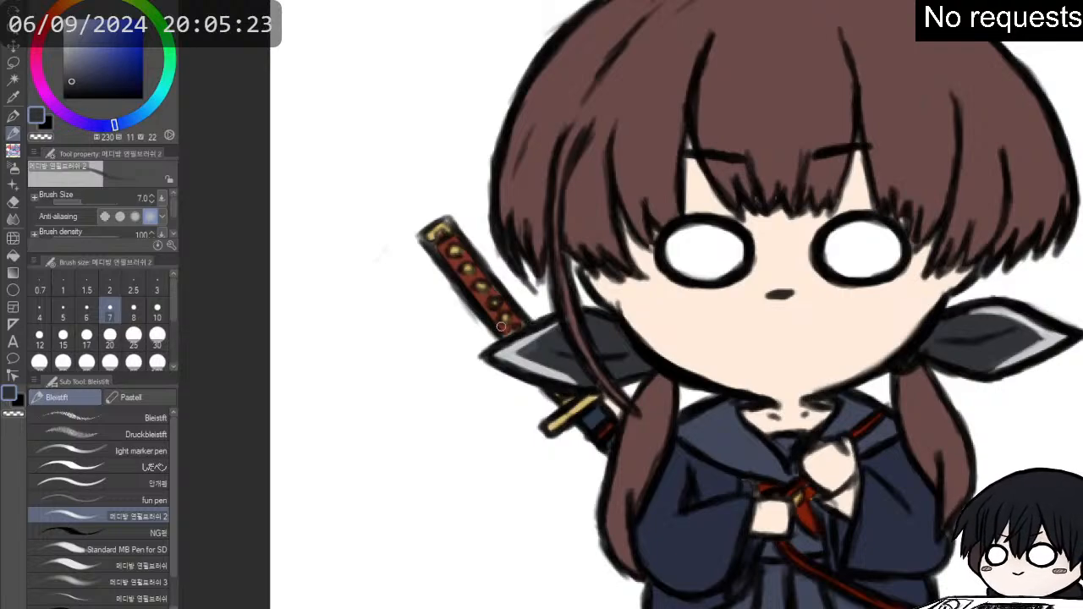
pyautogui.scroll(2, 501, 325)
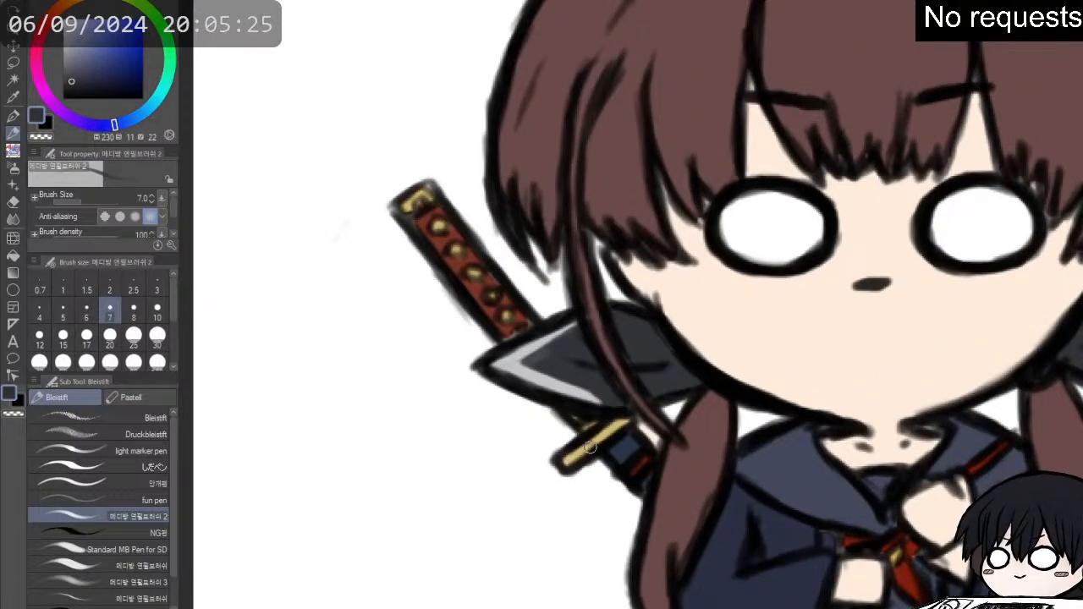
pyautogui.keyDown('alt'); pyautogui.click(590, 447); pyautogui.keyUp('alt')
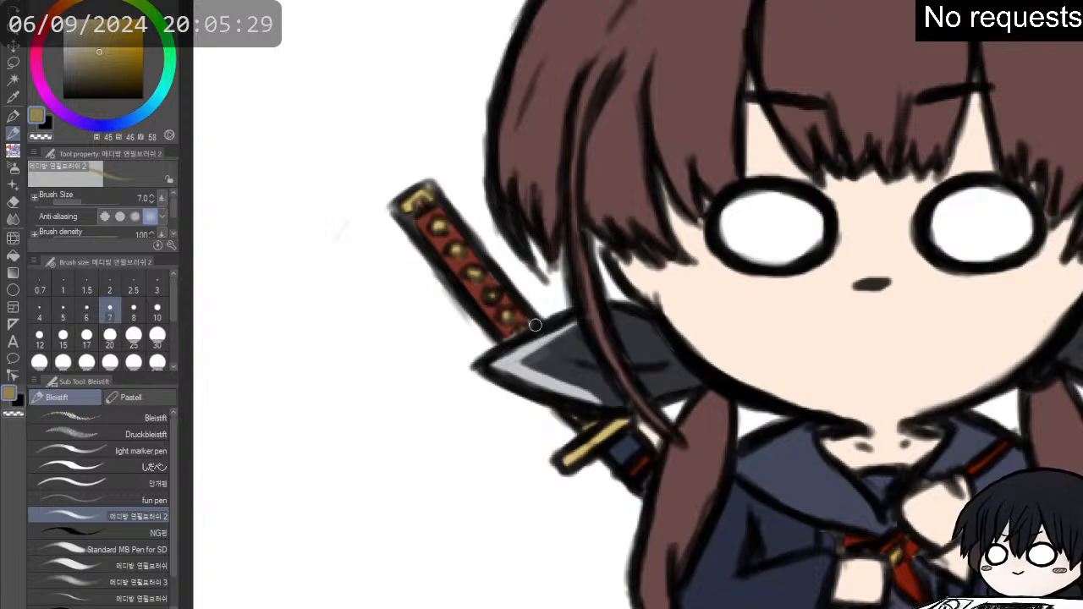
pyautogui.keyDown('alt'); pyautogui.click(474, 290); pyautogui.keyUp('alt')
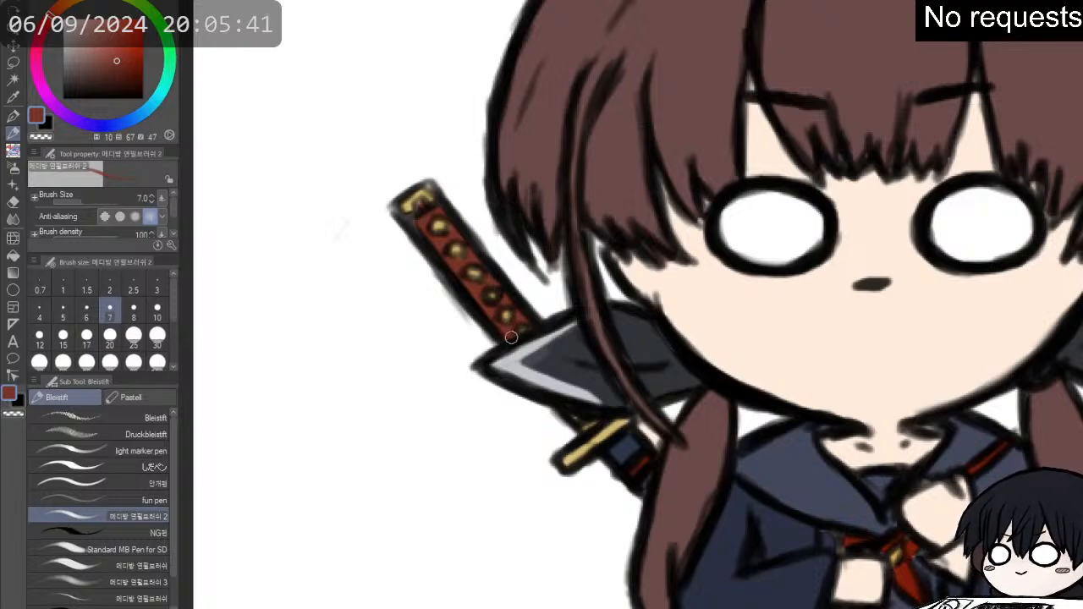
pyautogui.keyDown('alt'); pyautogui.click(592, 508); pyautogui.keyUp('alt')
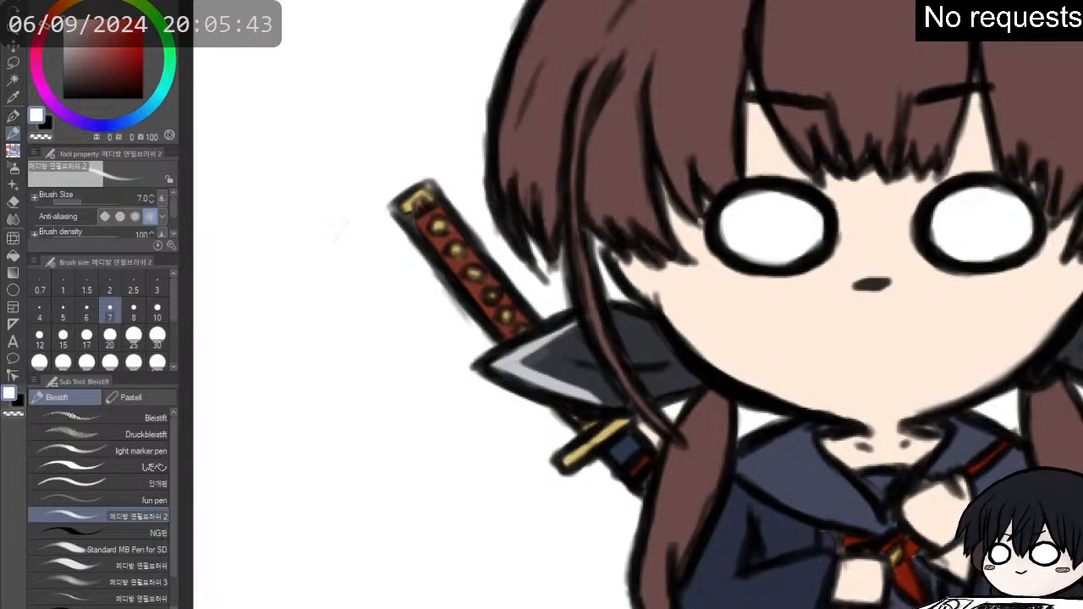
pyautogui.press('e')
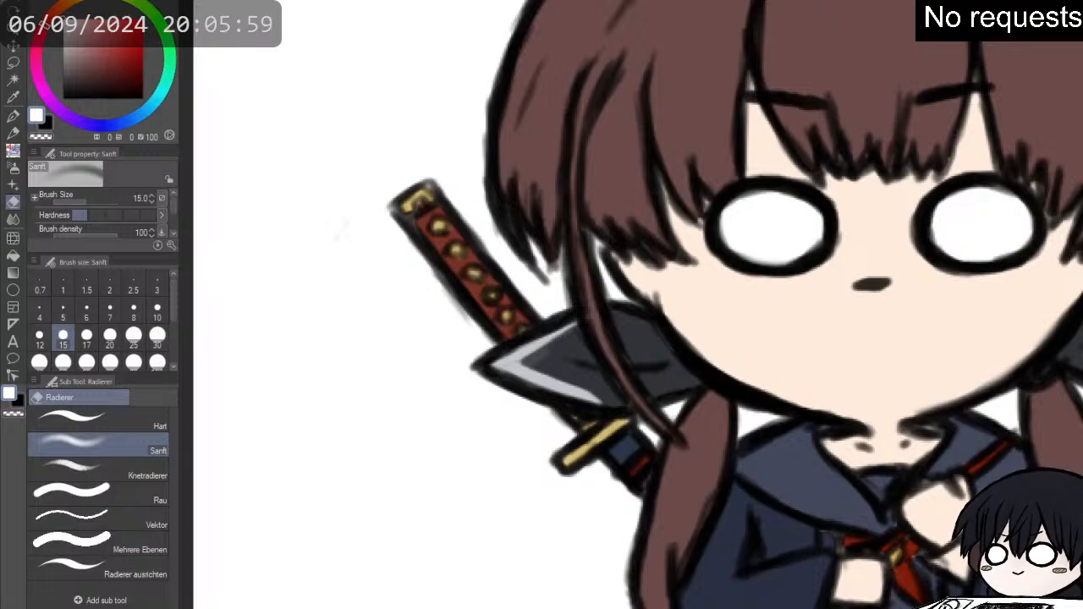
# - Paint over the skin patch below the raised fist with navy (H 227, S 26, V 36) using the G-Pen at size 10
pyautogui.scroll(-4, 953, 318)
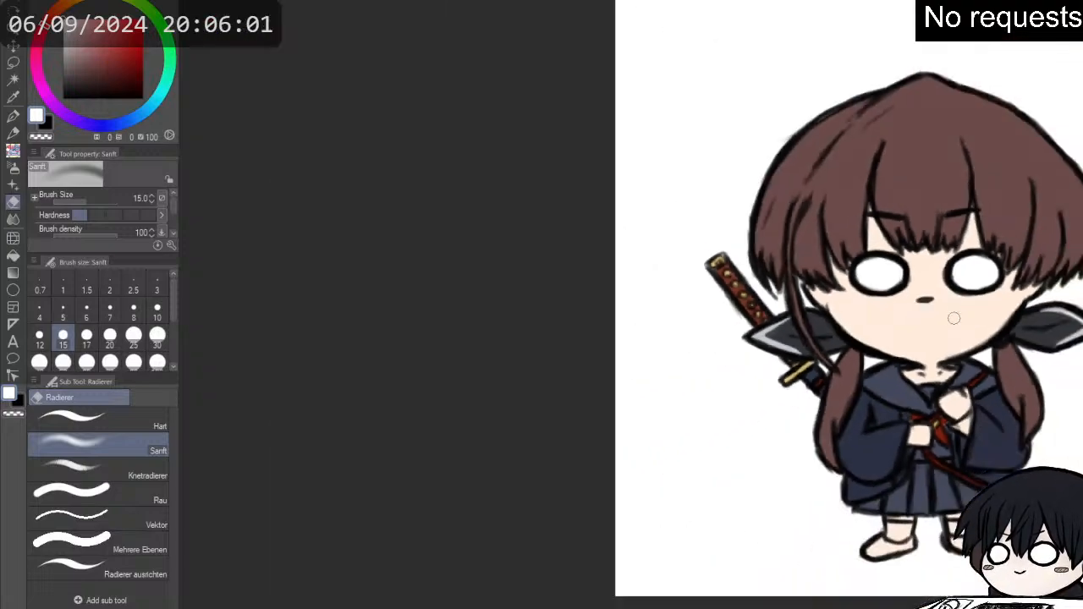
pyautogui.scroll(-1, 973, 349)
pyautogui.scroll(2, 1033, 415)
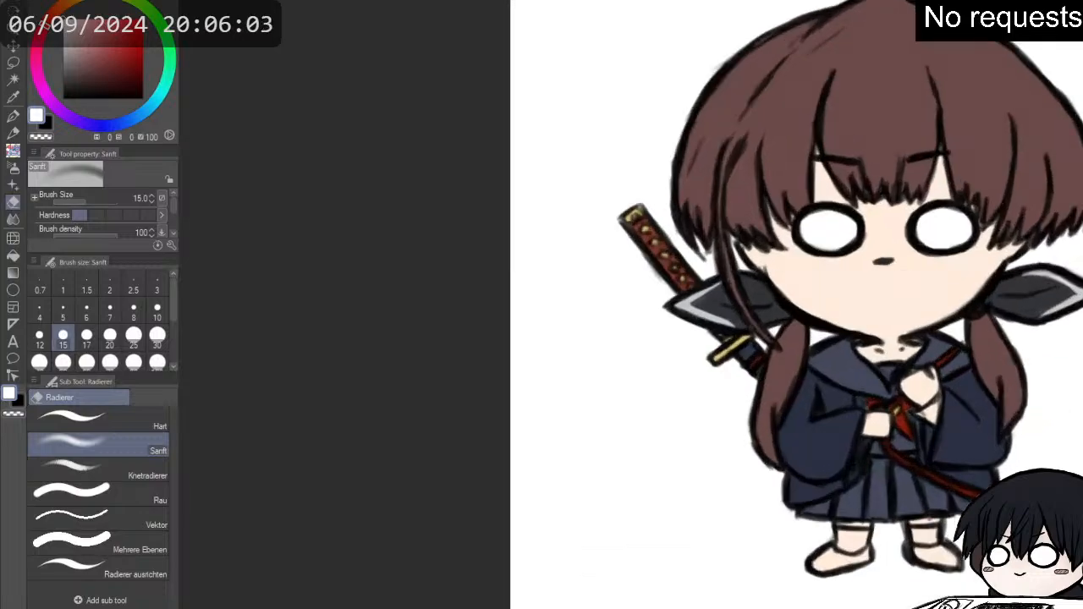
pyautogui.scroll(1, 967, 402)
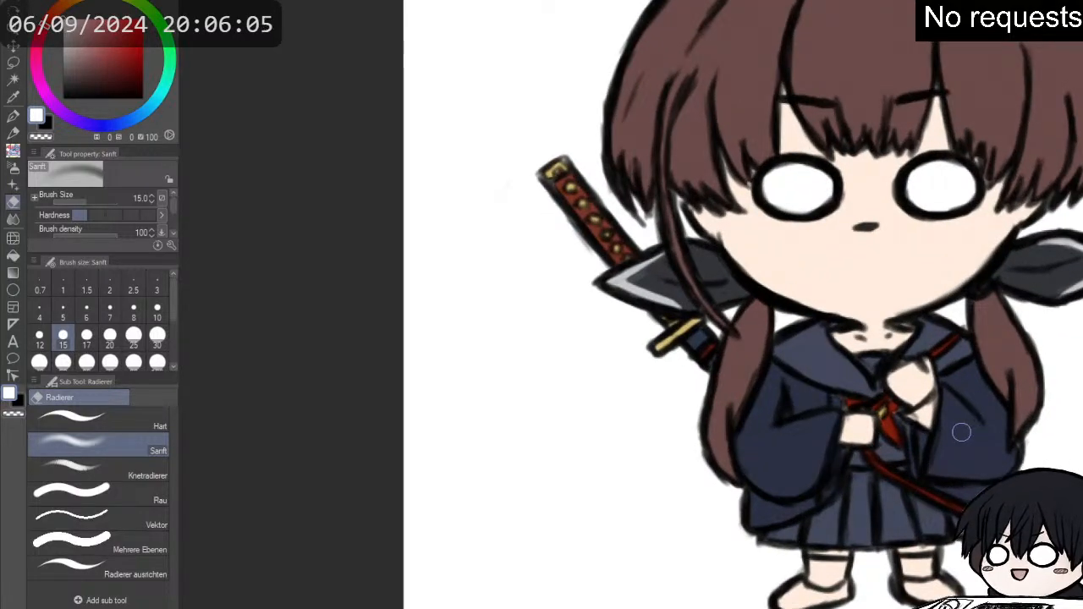
pyautogui.scroll(1, 965, 433)
pyautogui.keyDown('alt'); pyautogui.click(882, 453); pyautogui.keyUp('alt')
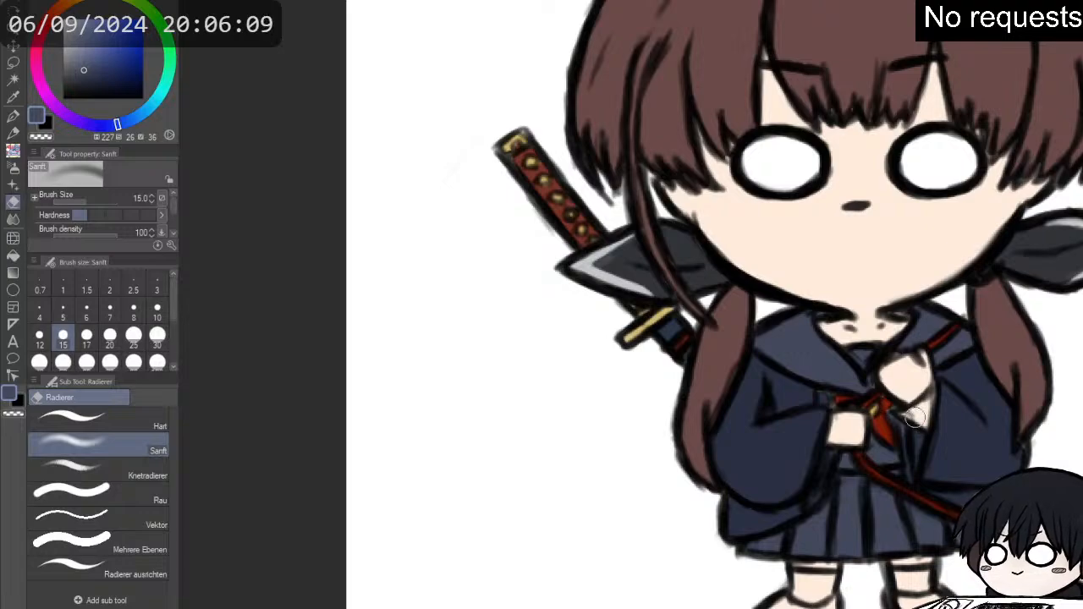
pyautogui.press('p')
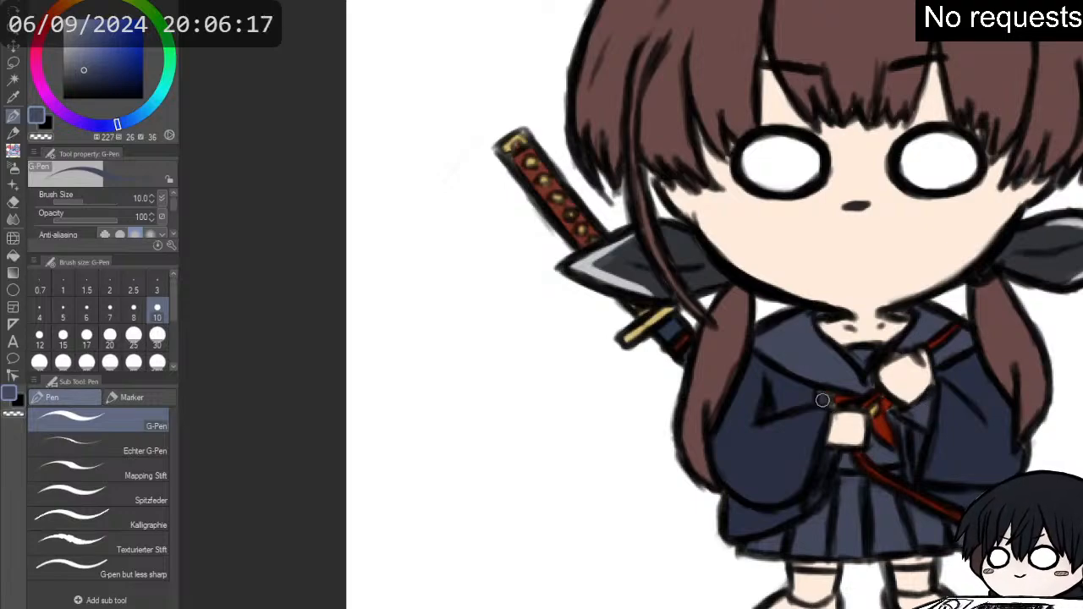
pyautogui.scroll(1, 820, 396)
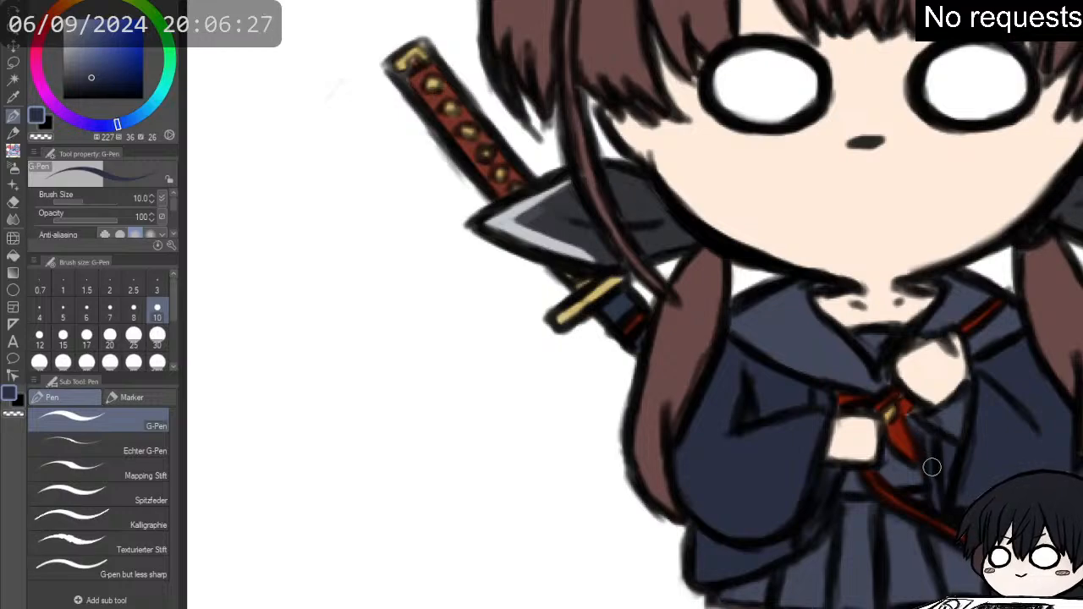
pyautogui.keyDown('alt'); pyautogui.click(939, 555); pyautogui.keyUp('alt')
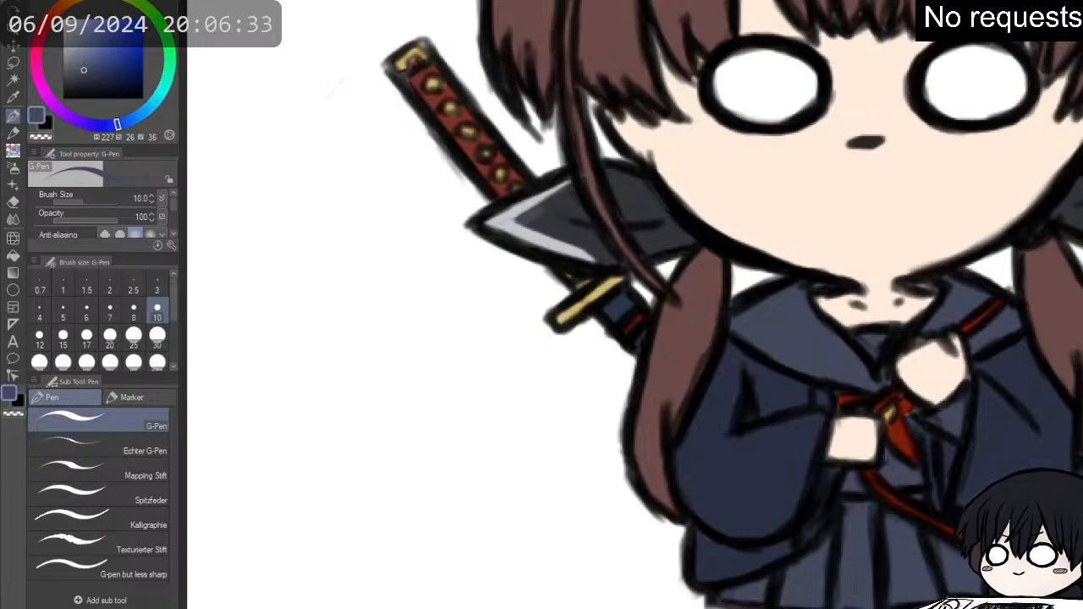
# - Fill both socks with the ribbon's dark grey-blue (H 230, S 11, V 22) using the G-Pen
pyautogui.scroll(-3, 915, 516)
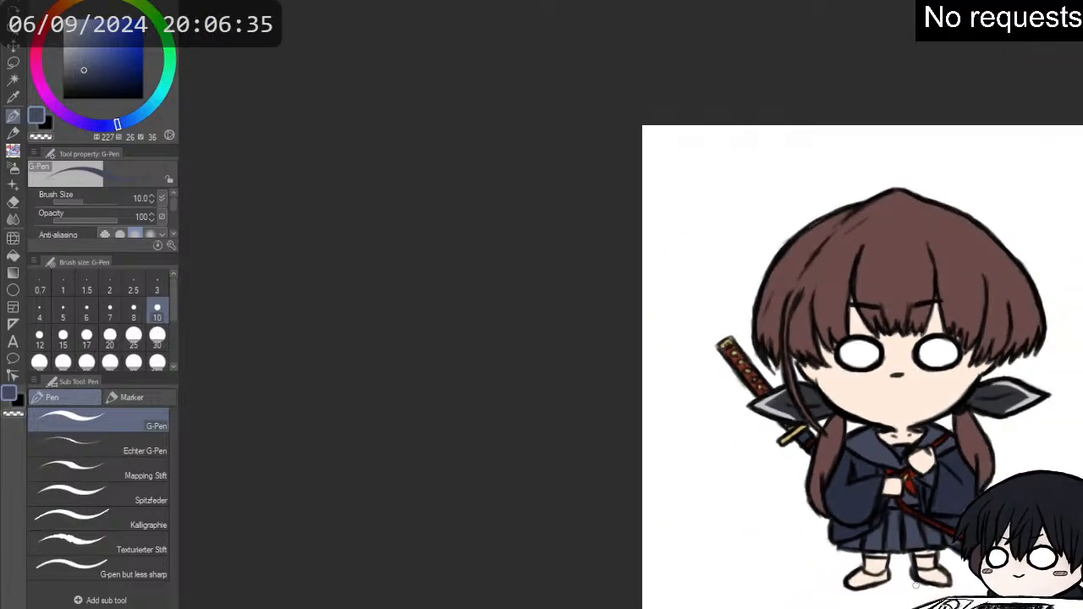
pyautogui.scroll(1, 915, 554)
pyautogui.scroll(1, 916, 540)
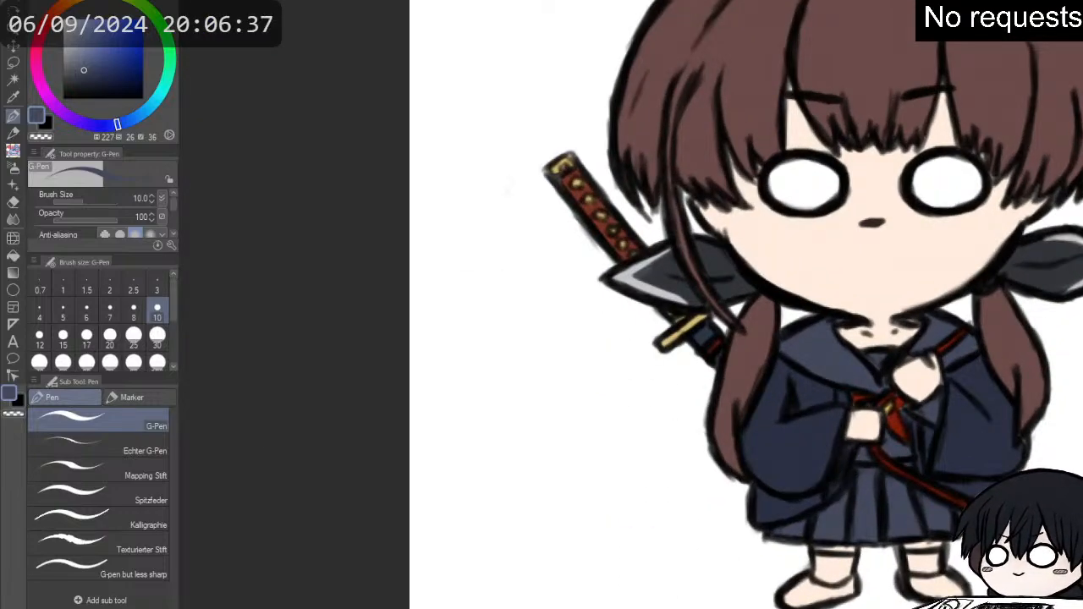
pyautogui.keyDown('alt'); pyautogui.click(696, 276); pyautogui.keyUp('alt')
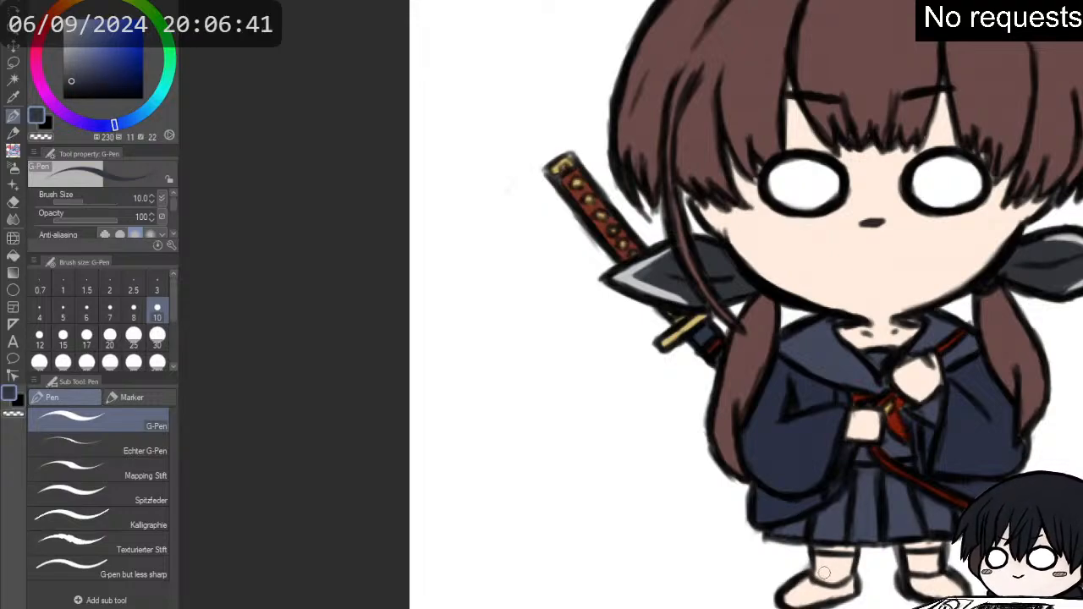
pyautogui.moveTo(824, 573)
pyautogui.mouseDown()
pyautogui.moveTo(822, 562)
pyautogui.moveTo(846, 563)
pyautogui.moveTo(816, 559)
pyautogui.moveTo(833, 581)
pyautogui.moveTo(849, 560)
pyautogui.moveTo(825, 575)
pyautogui.mouseUp()
pyautogui.moveTo(904, 557); pyautogui.dragTo(936, 560)
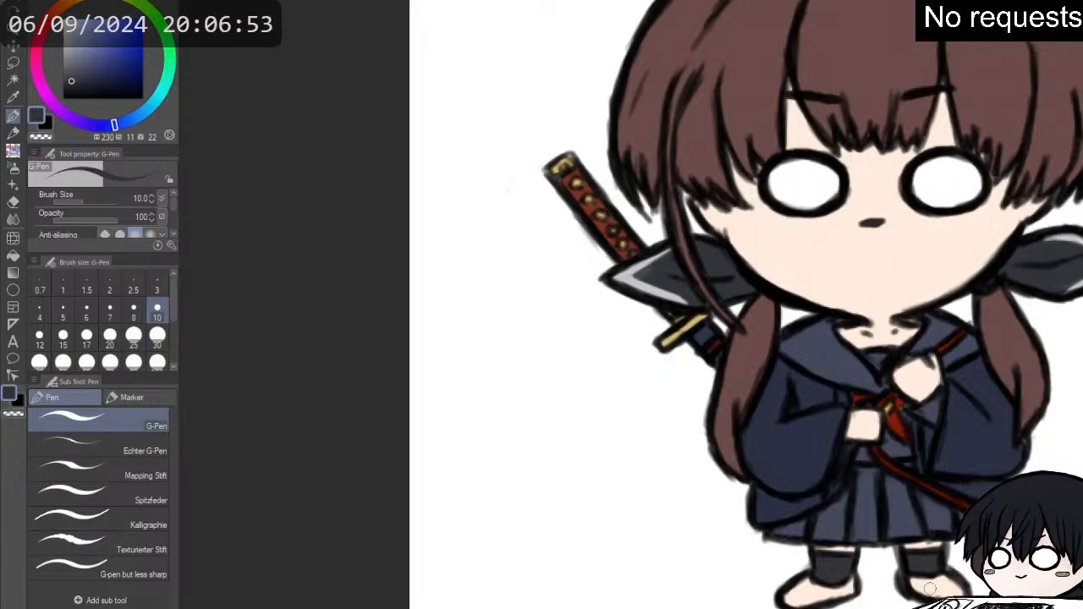
# - Colour both shoes dark brown (H 19, S 25, V 30) with the G-Pen at size 10
pyautogui.keyDown('alt'); pyautogui.click(931, 574); pyautogui.keyUp('alt')
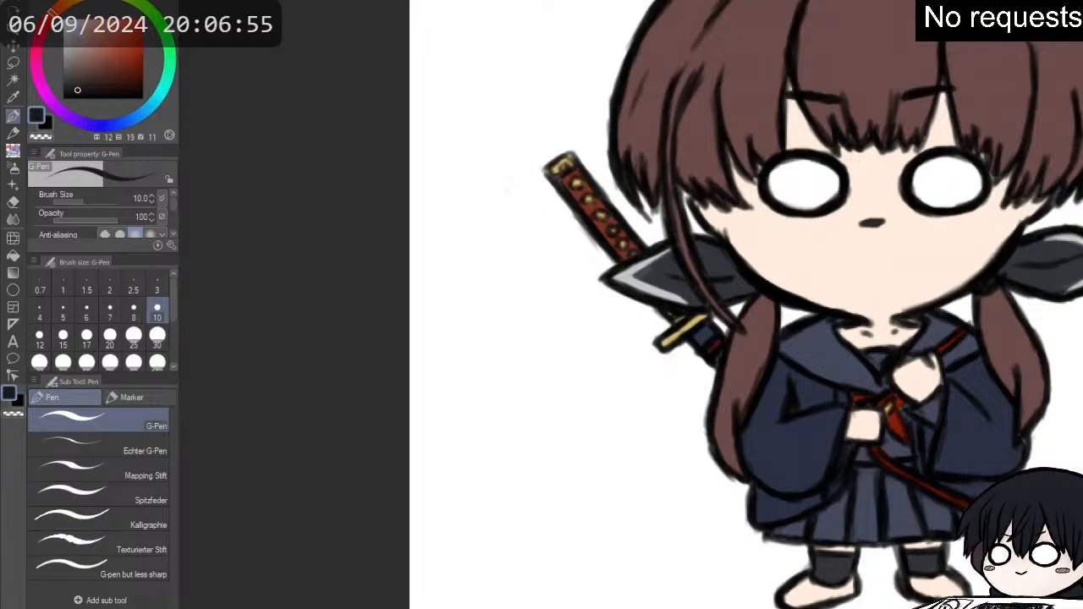
pyautogui.keyDown('alt'); pyautogui.click(931, 574); pyautogui.keyUp('alt')
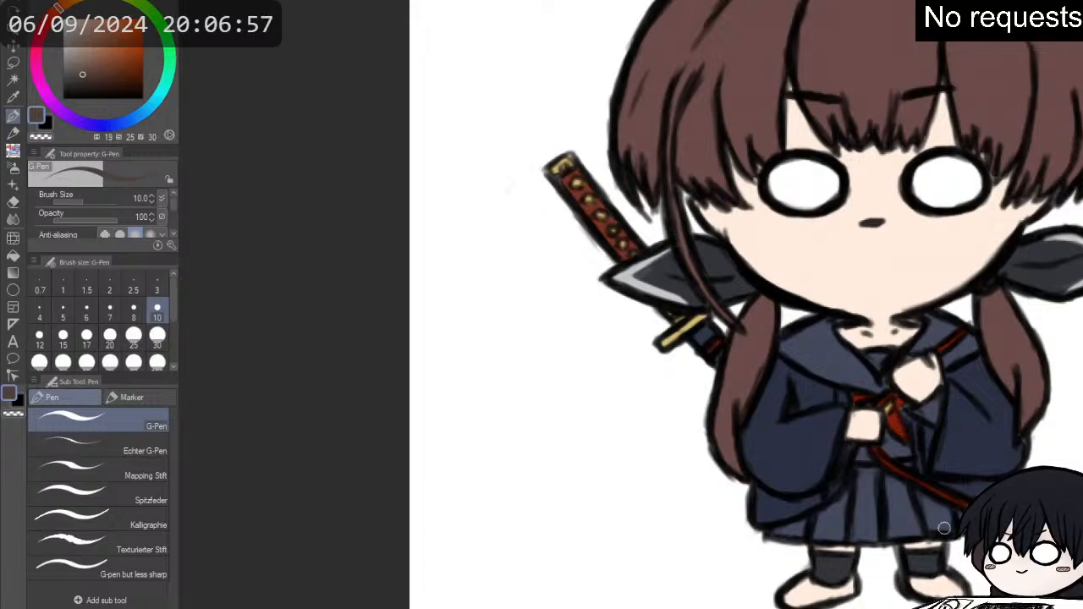
pyautogui.moveTo(801, 586)
pyautogui.mouseDown()
pyautogui.moveTo(801, 601)
pyautogui.moveTo(852, 584)
pyautogui.moveTo(843, 597)
pyautogui.mouseUp()
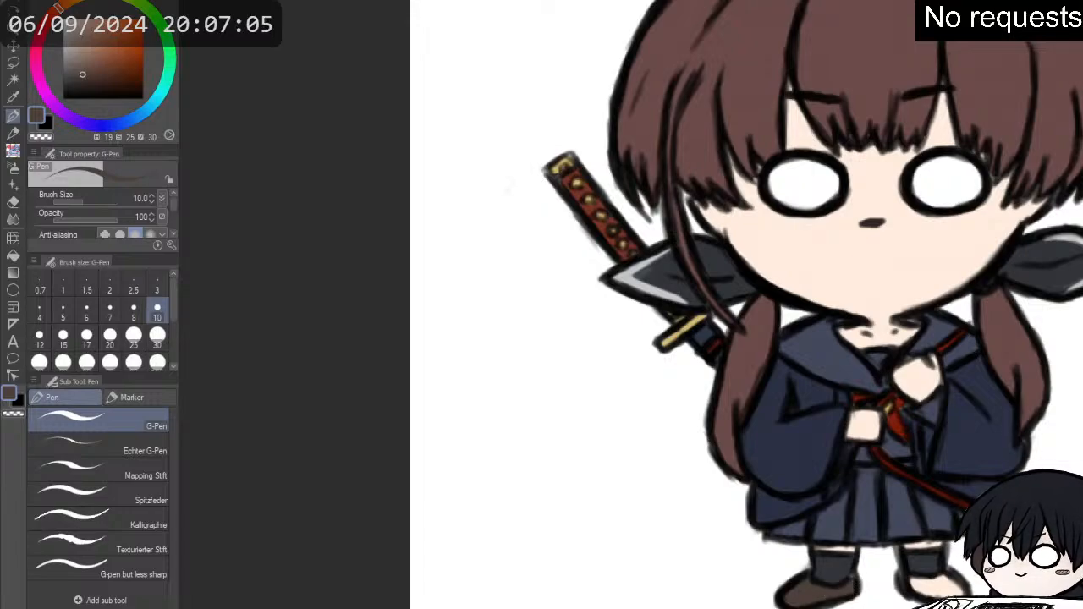
pyautogui.moveTo(1082, 284); pyautogui.dragTo(973, 281)
pyautogui.moveTo(687, 589)
pyautogui.mouseDown()
pyautogui.moveTo(726, 582)
pyautogui.moveTo(737, 595)
pyautogui.mouseUp()
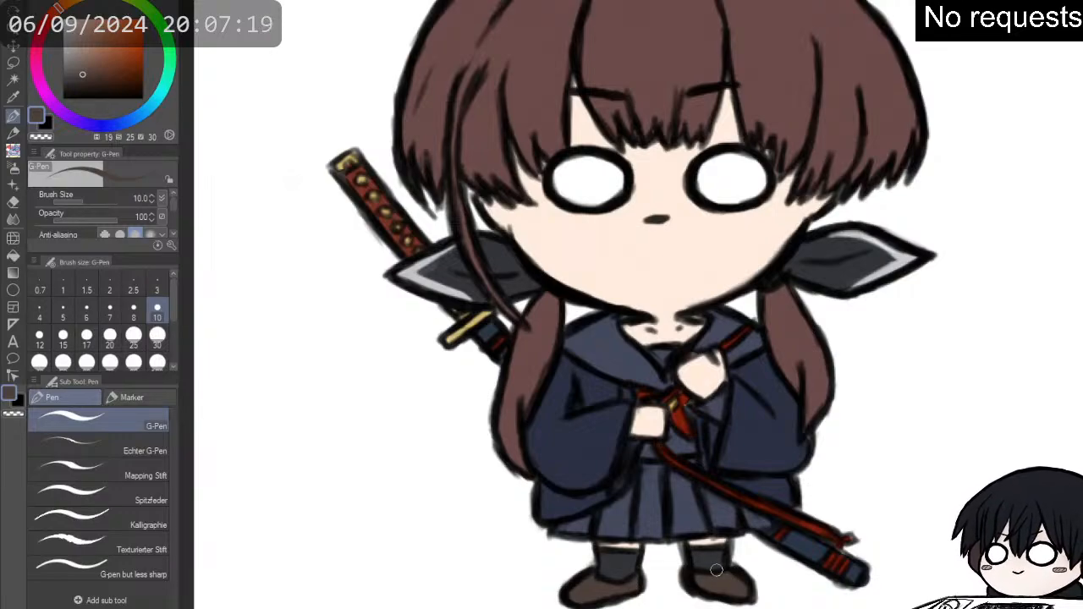
# - Reinforce the outlines of the lower scabbard and the adjoining skirt edge in black with the pencil brush at size 7
pyautogui.scroll(-2, 716, 570)
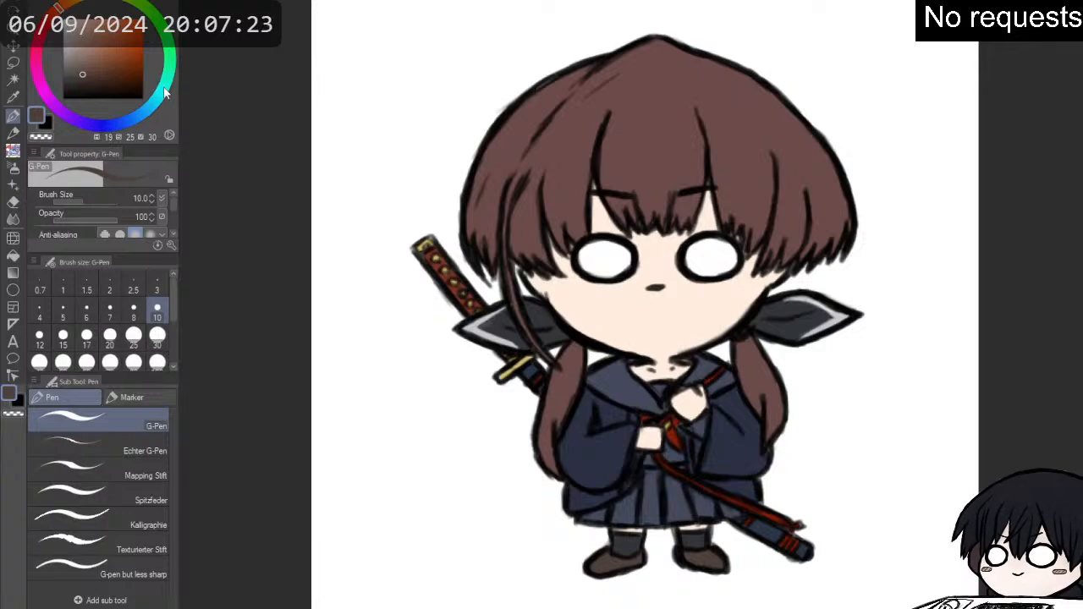
pyautogui.moveTo(126, 80); pyautogui.dragTo(80, 133)
pyautogui.press('p')
pyautogui.press('p')
pyautogui.press('p')
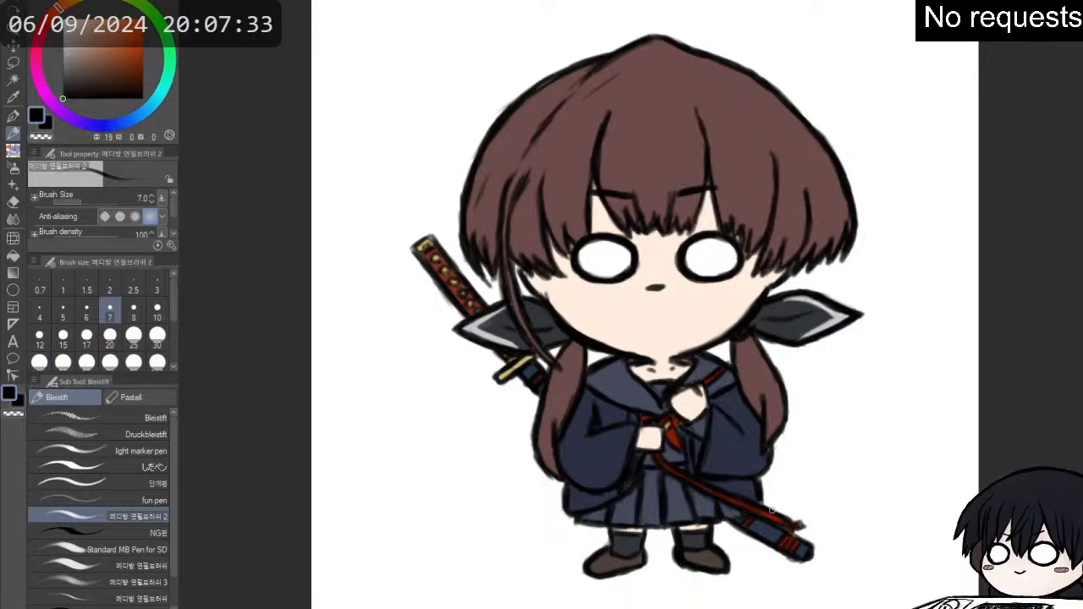
pyautogui.moveTo(761, 480)
pyautogui.mouseDown()
pyautogui.moveTo(763, 500)
pyautogui.moveTo(799, 523)
pyautogui.moveTo(804, 561)
pyautogui.mouseUp()
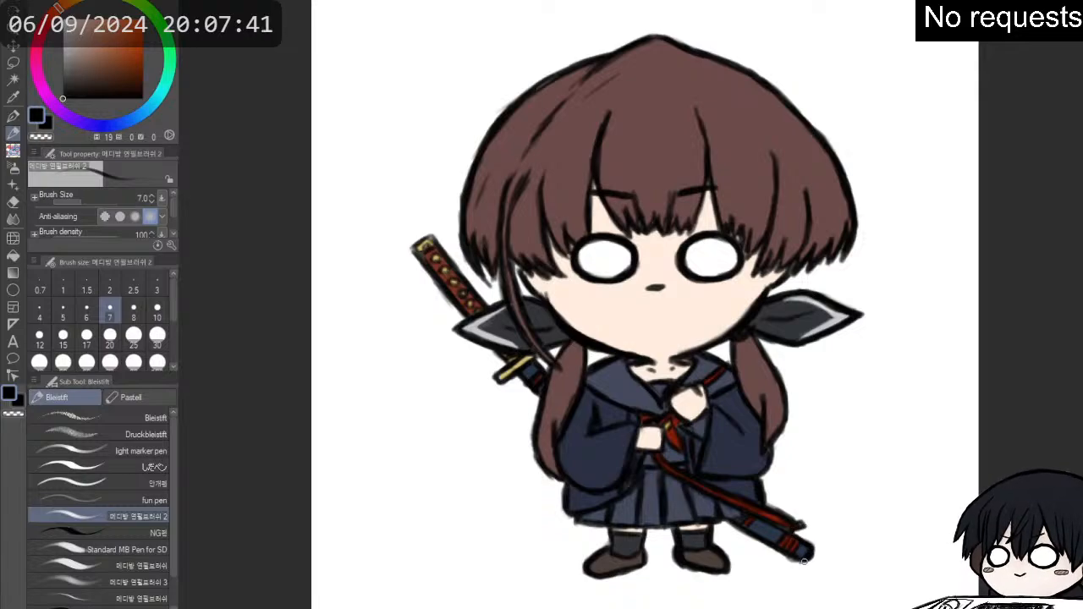
pyautogui.moveTo(730, 525); pyautogui.dragTo(800, 560)
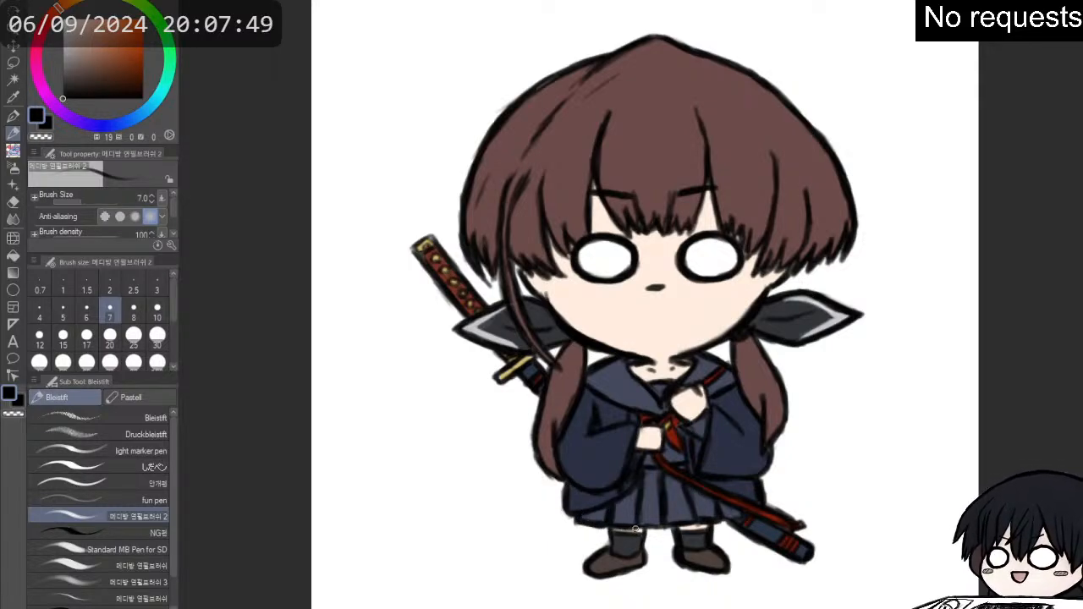
# - Darken the black outlines of the skirt hem, socks, shoes and the ponytail on the sword-hilt side
pyautogui.moveTo(641, 518); pyautogui.dragTo(654, 528)
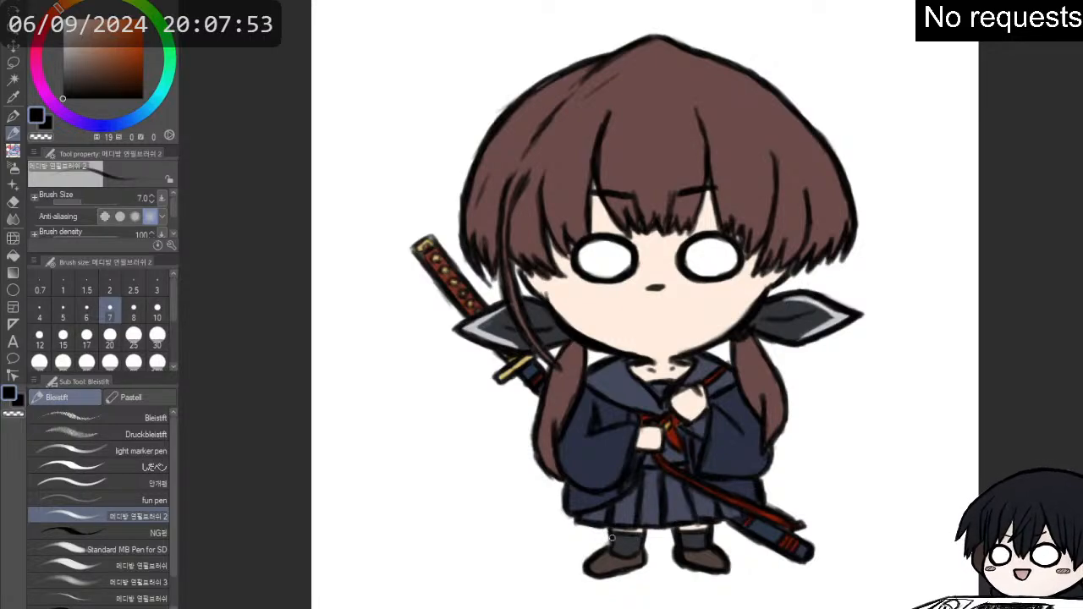
pyautogui.moveTo(623, 531); pyautogui.dragTo(643, 533)
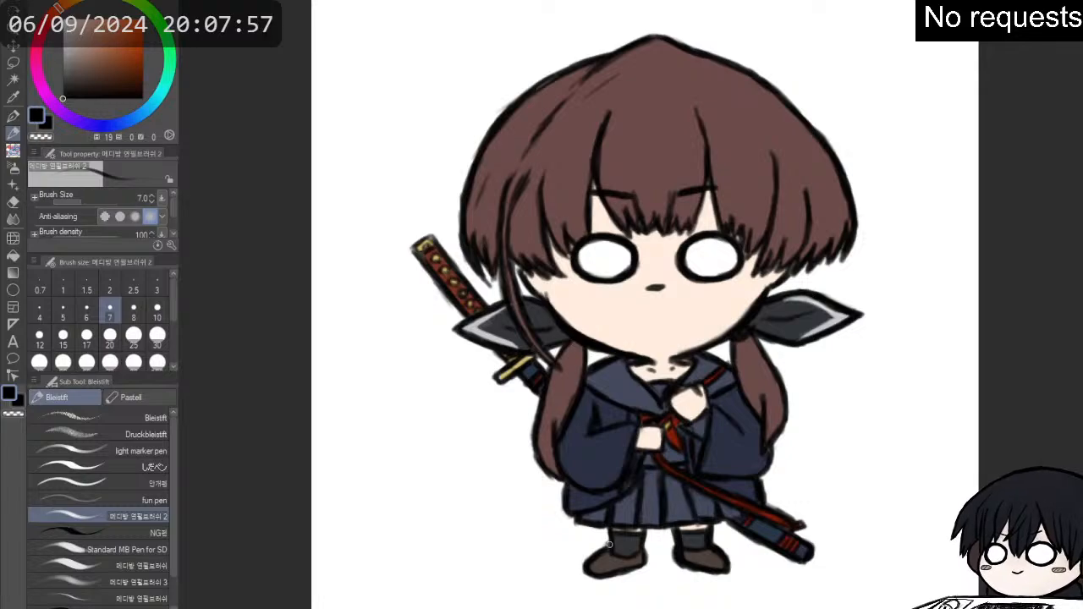
pyautogui.moveTo(588, 568); pyautogui.dragTo(642, 568)
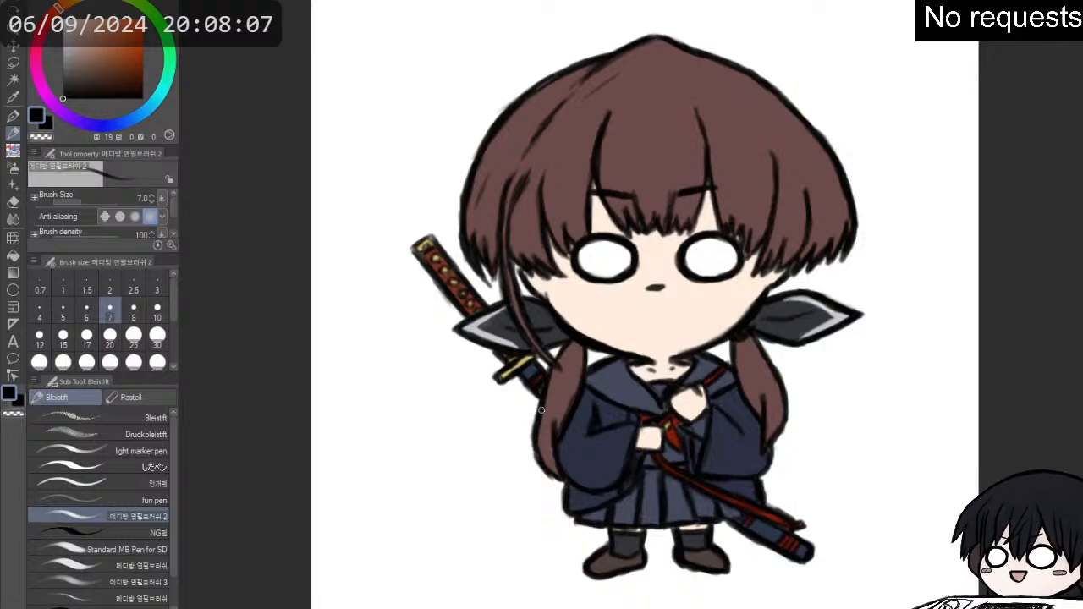
pyautogui.moveTo(538, 426); pyautogui.dragTo(545, 469)
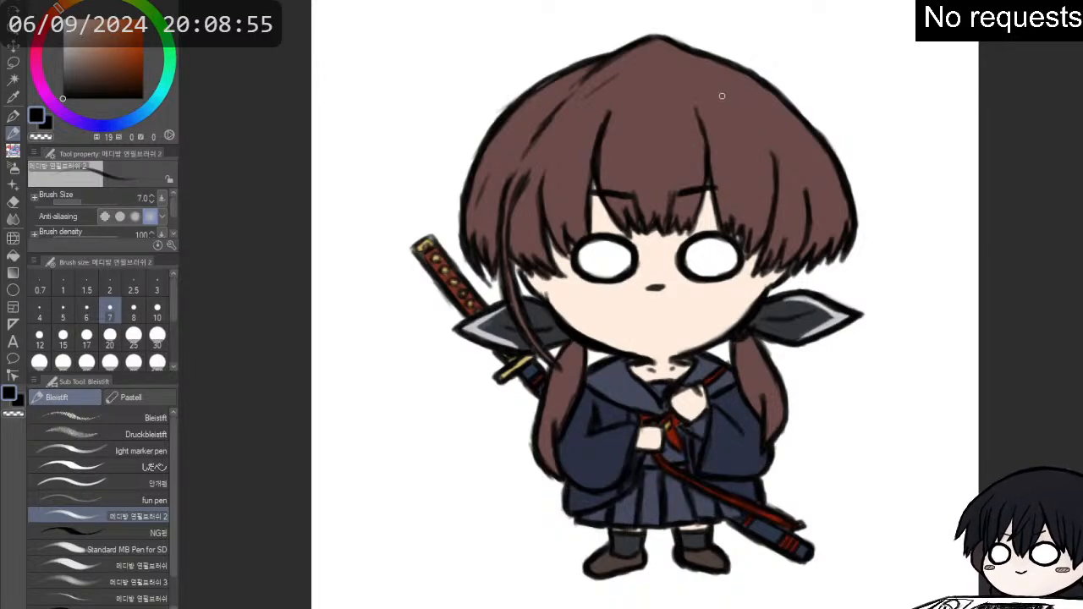
# - Redraw the black line art along the fringe tips and side hair strands with the pencil brush at size 7
pyautogui.scroll(4, 725, 75)
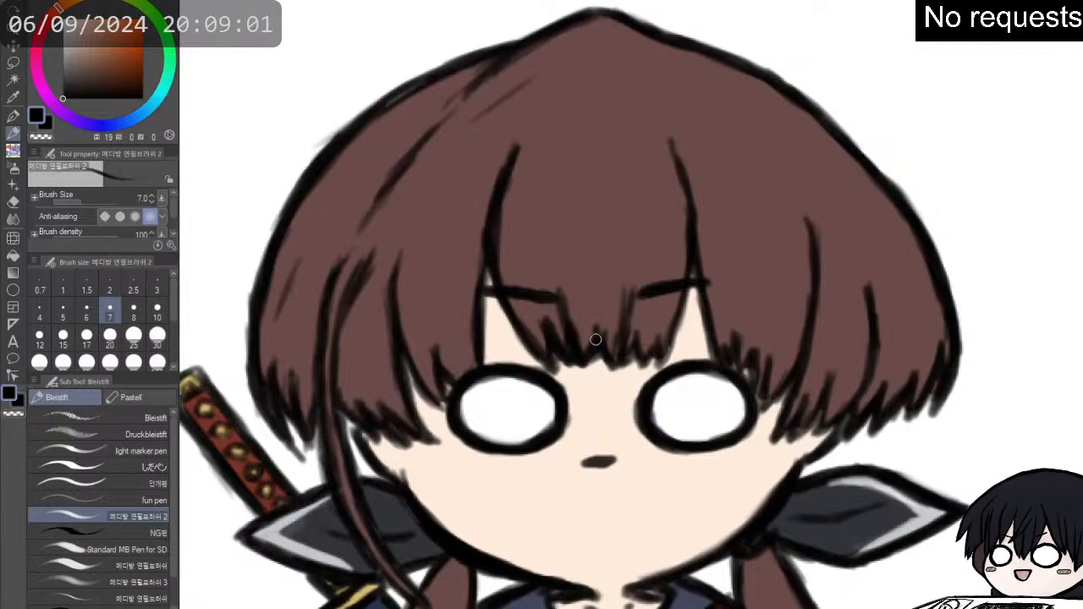
pyautogui.moveTo(622, 341)
pyautogui.mouseDown()
pyautogui.moveTo(647, 365)
pyautogui.moveTo(676, 331)
pyautogui.moveTo(687, 288)
pyautogui.moveTo(716, 356)
pyautogui.moveTo(728, 344)
pyautogui.moveTo(751, 351)
pyautogui.moveTo(757, 387)
pyautogui.mouseUp()
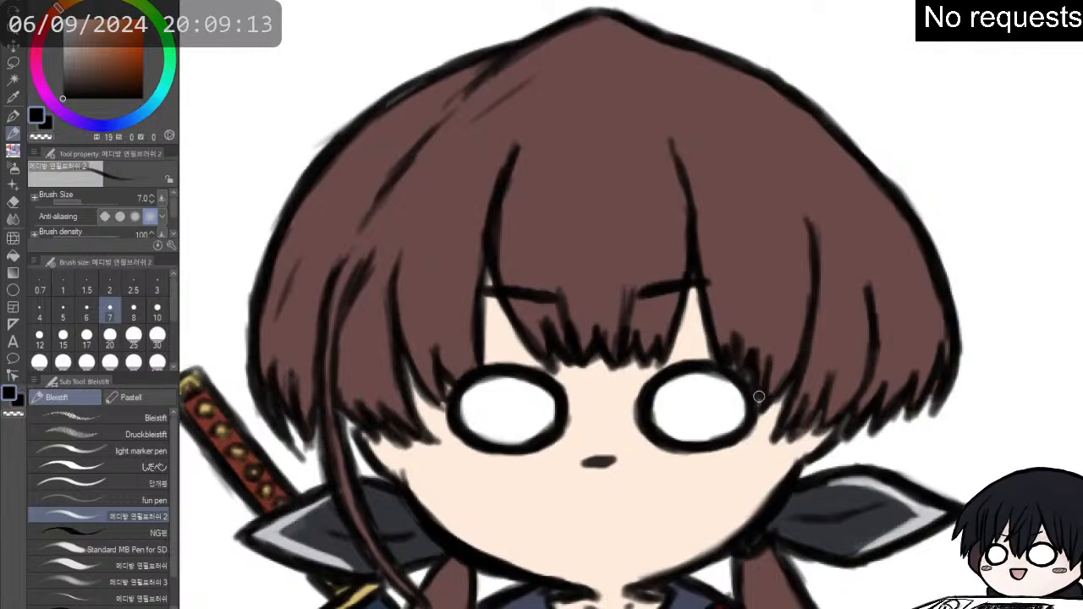
pyautogui.moveTo(793, 381); pyautogui.dragTo(779, 439)
pyautogui.moveTo(797, 398); pyautogui.dragTo(795, 436)
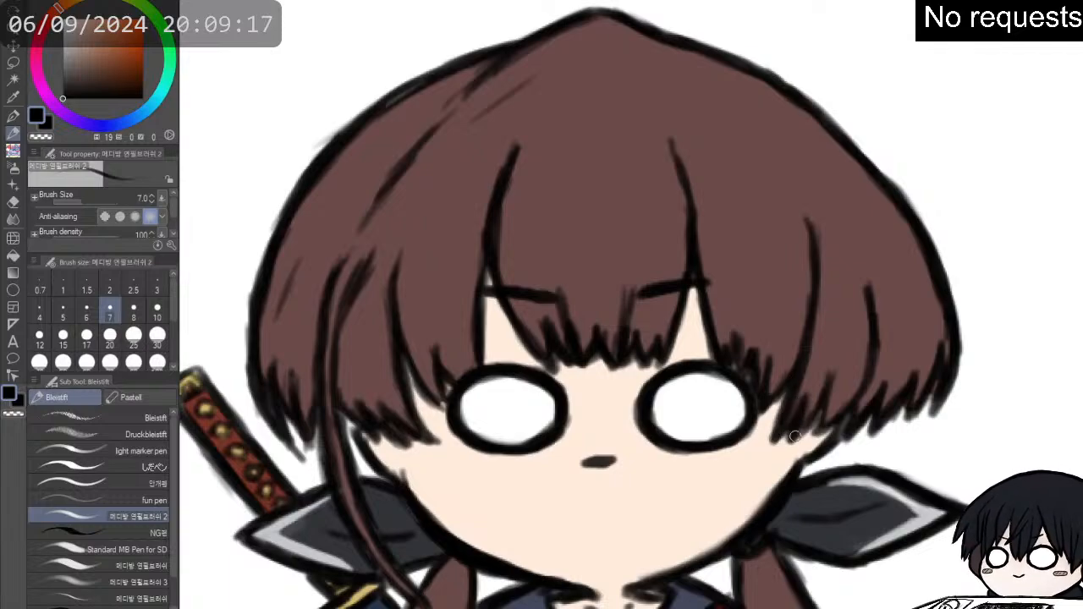
pyautogui.moveTo(815, 395); pyautogui.dragTo(810, 418)
pyautogui.moveTo(831, 375)
pyautogui.mouseDown()
pyautogui.moveTo(819, 430)
pyautogui.moveTo(847, 429)
pyautogui.moveTo(839, 437)
pyautogui.mouseUp()
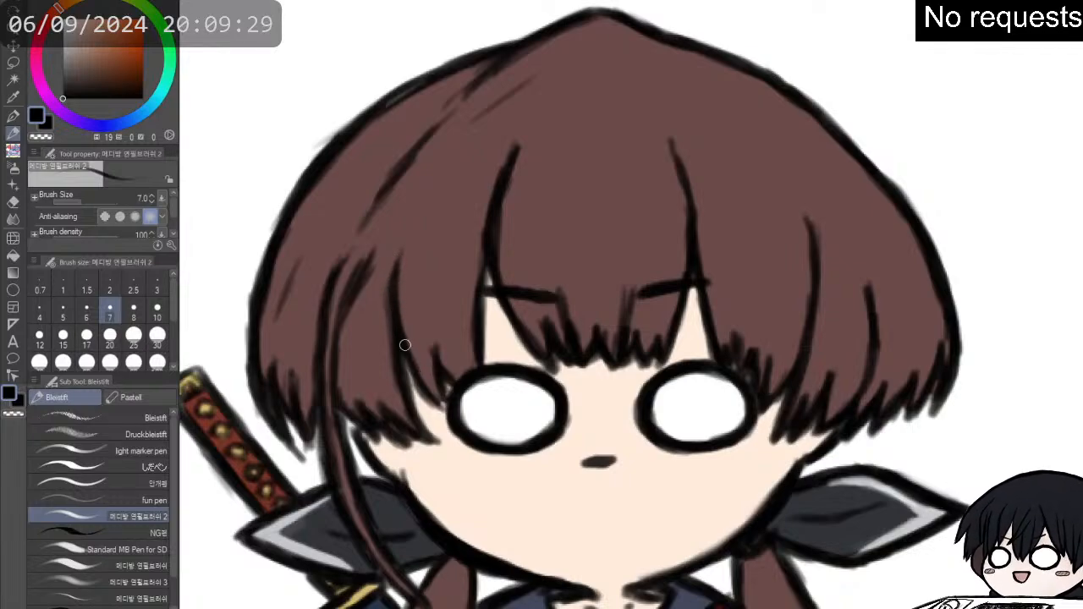
pyautogui.moveTo(404, 345); pyautogui.dragTo(446, 412)
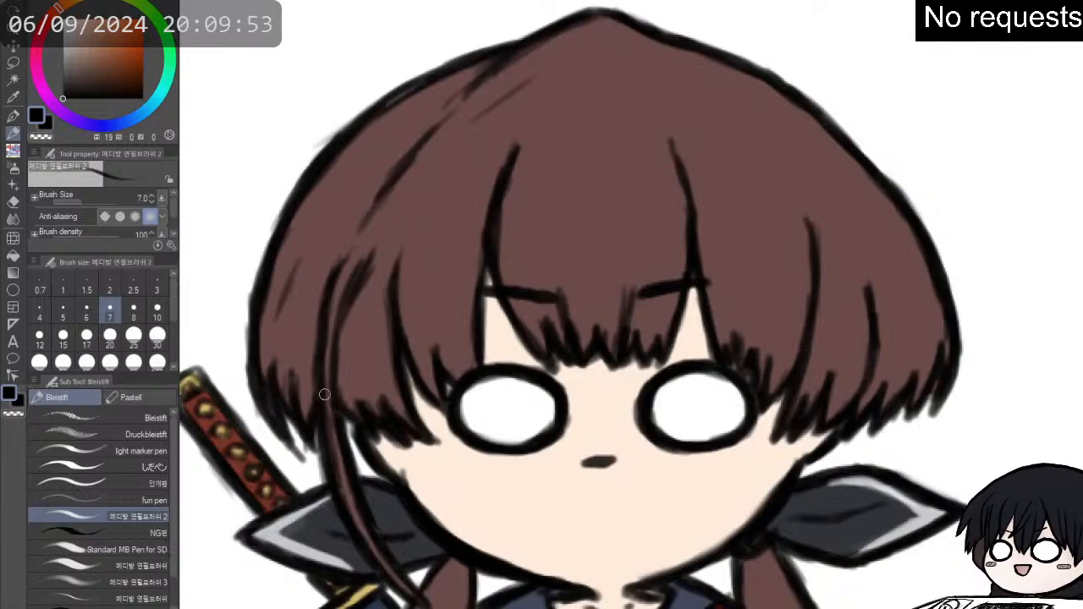
pyautogui.scroll(-3, 315, 396)
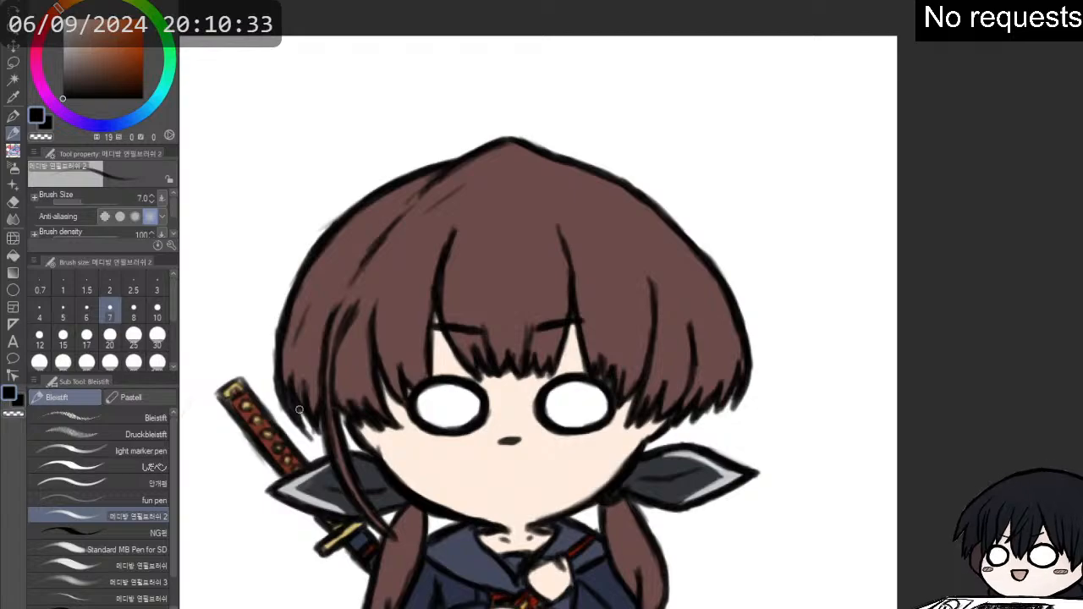
# - Paint two pale grey-blue stripes (H 210, S 8, V 91) along the sailor collar with the pencil brush at size 5
pyautogui.scroll(-2, 298, 411)
pyautogui.scroll(-4, 309, 492)
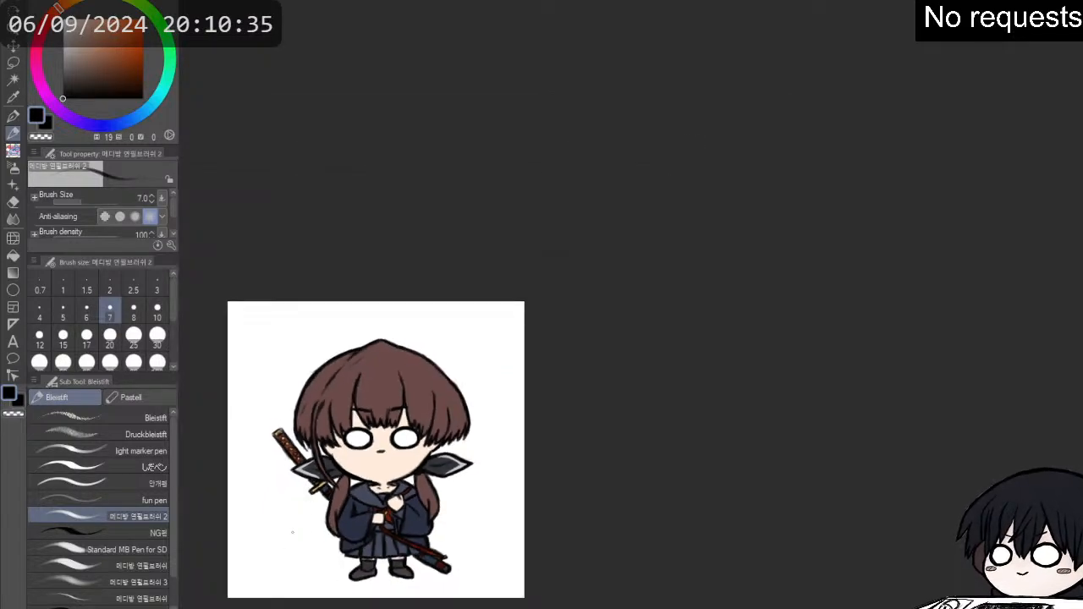
pyautogui.scroll(3, 280, 568)
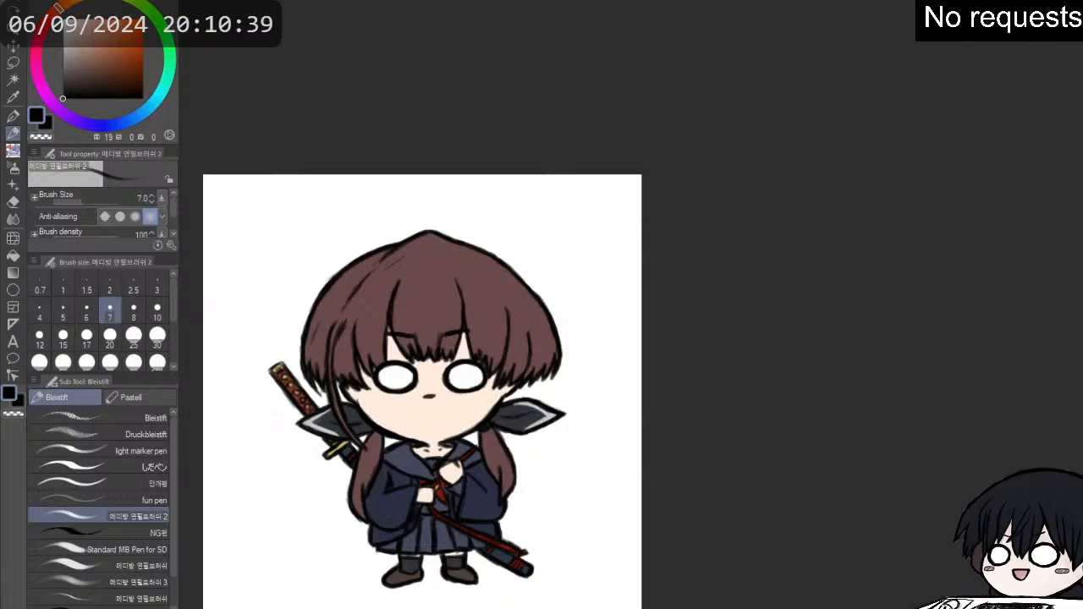
pyautogui.keyDown('alt'); pyautogui.click(320, 421); pyautogui.keyUp('alt')
pyautogui.scroll(4, 407, 477)
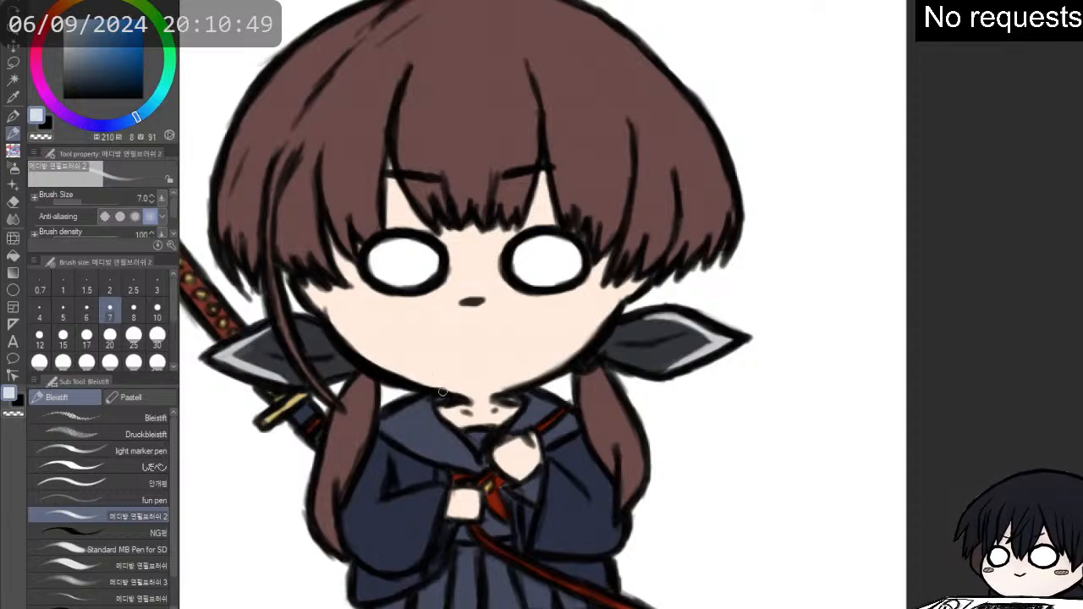
pyautogui.moveTo(384, 422); pyautogui.dragTo(446, 455)
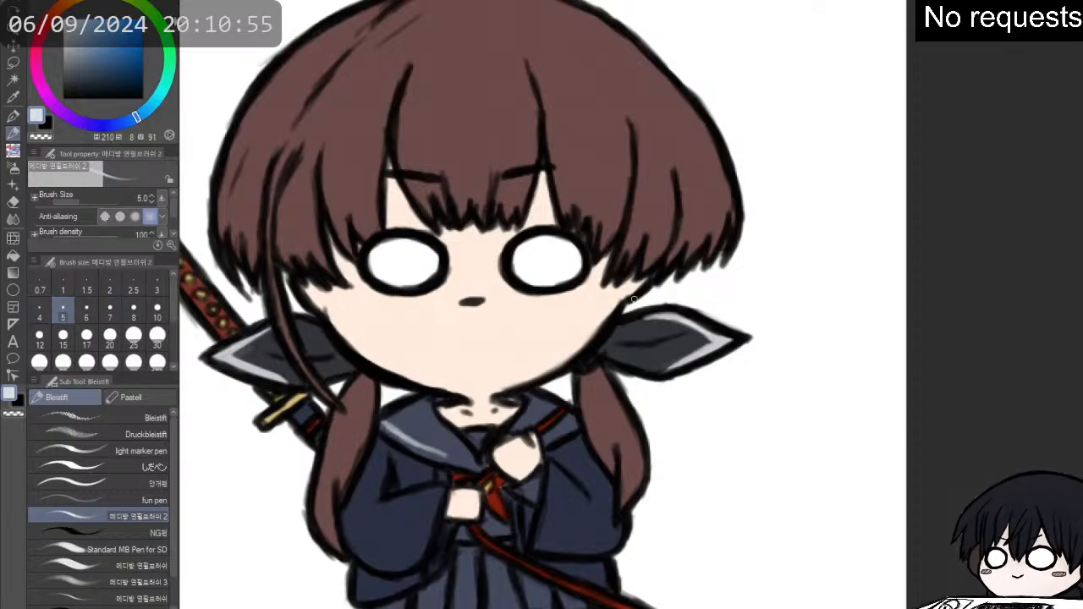
pyautogui.moveTo(446, 455)
pyautogui.mouseDown()
pyautogui.moveTo(382, 423)
pyautogui.moveTo(434, 457)
pyautogui.moveTo(487, 470)
pyautogui.mouseUp()
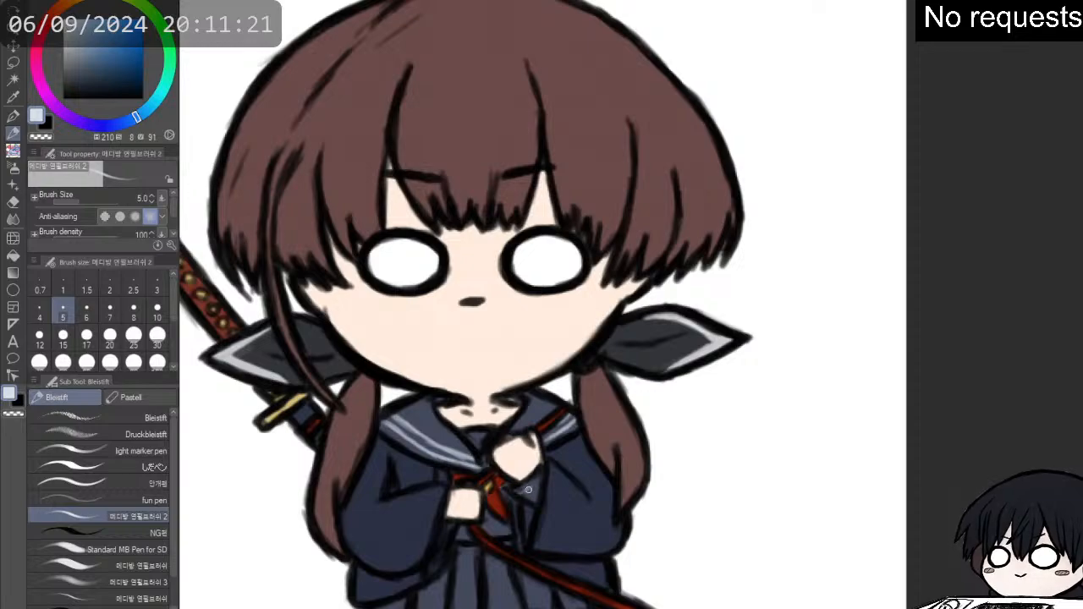
# - Add the pale stripes to the collar part below the raised hand and along the cuffs of both sleeves
pyautogui.moveTo(539, 490)
pyautogui.mouseDown()
pyautogui.moveTo(531, 499)
pyautogui.moveTo(539, 487)
pyautogui.mouseUp()
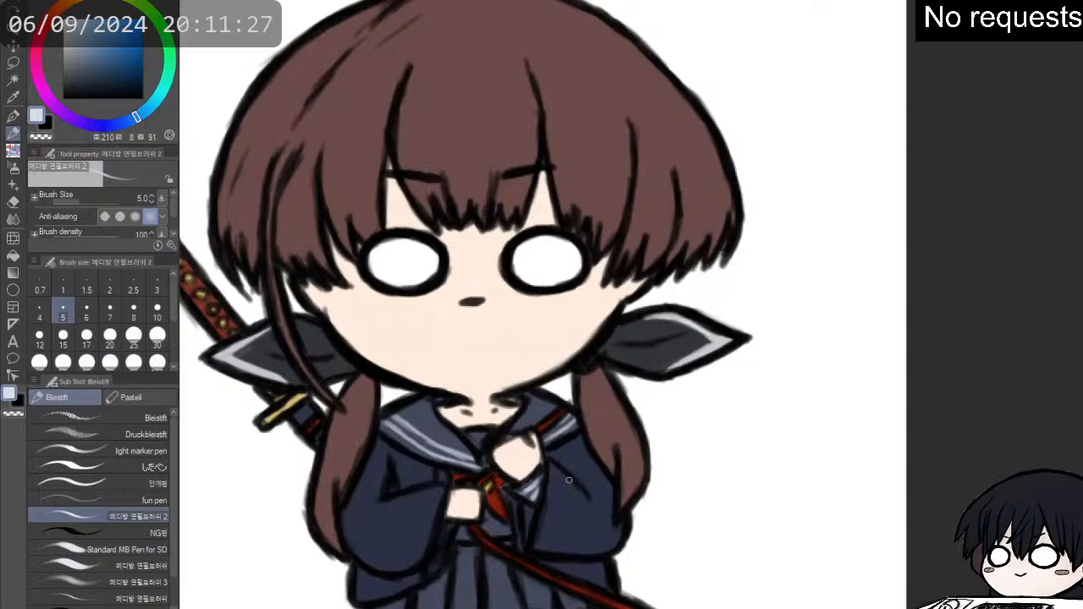
pyautogui.moveTo(566, 477); pyautogui.dragTo(549, 555)
pyautogui.moveTo(566, 511); pyautogui.dragTo(550, 558)
pyautogui.moveTo(568, 508); pyautogui.dragTo(560, 524)
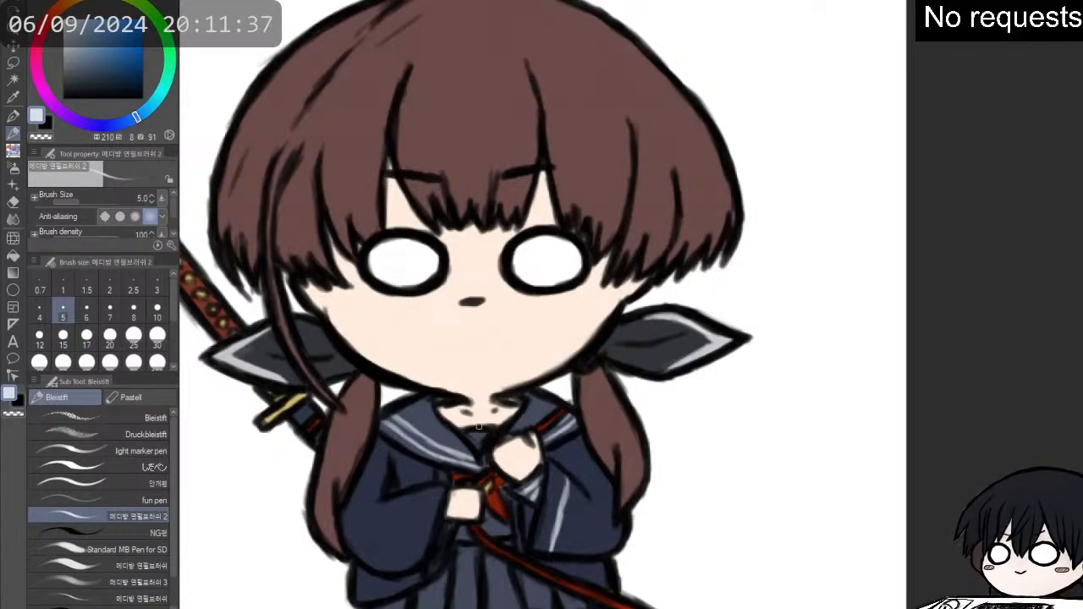
pyautogui.moveTo(435, 488); pyautogui.dragTo(421, 512)
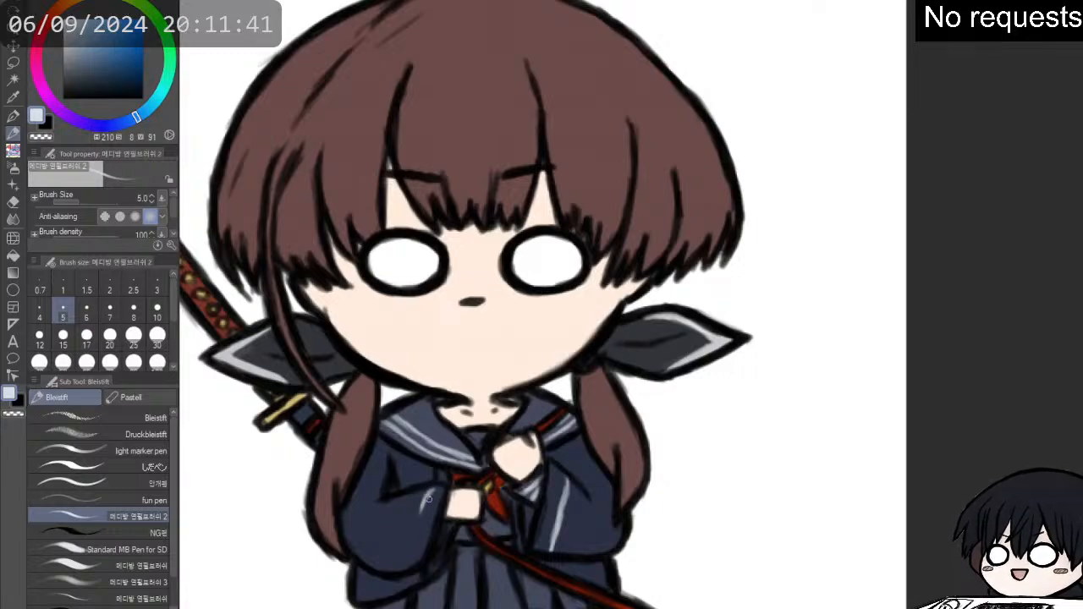
pyautogui.moveTo(422, 506); pyautogui.dragTo(409, 565)
# - Paint red trim (H 9, S 91, V 44) beside both cuff stripes and darken the sleeve openings with dark red (H 354, S 89, V 14)
pyautogui.moveTo(571, 396)
pyautogui.mouseDown()
pyautogui.moveTo(762, 362)
pyautogui.moveTo(772, 379)
pyautogui.mouseUp()
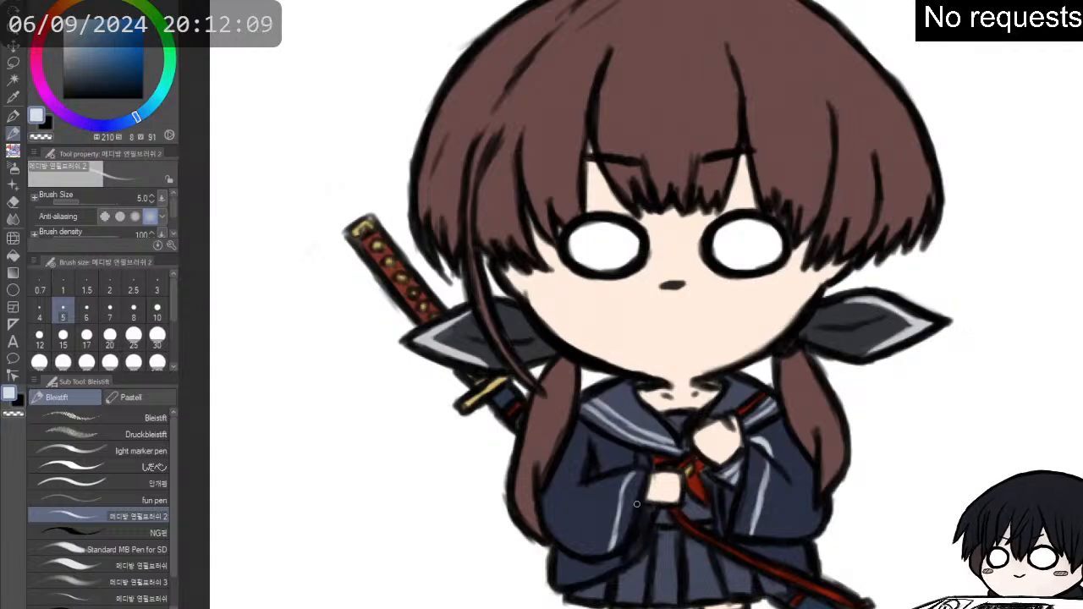
pyautogui.keyDown('alt'); pyautogui.click(692, 489); pyautogui.keyUp('alt')
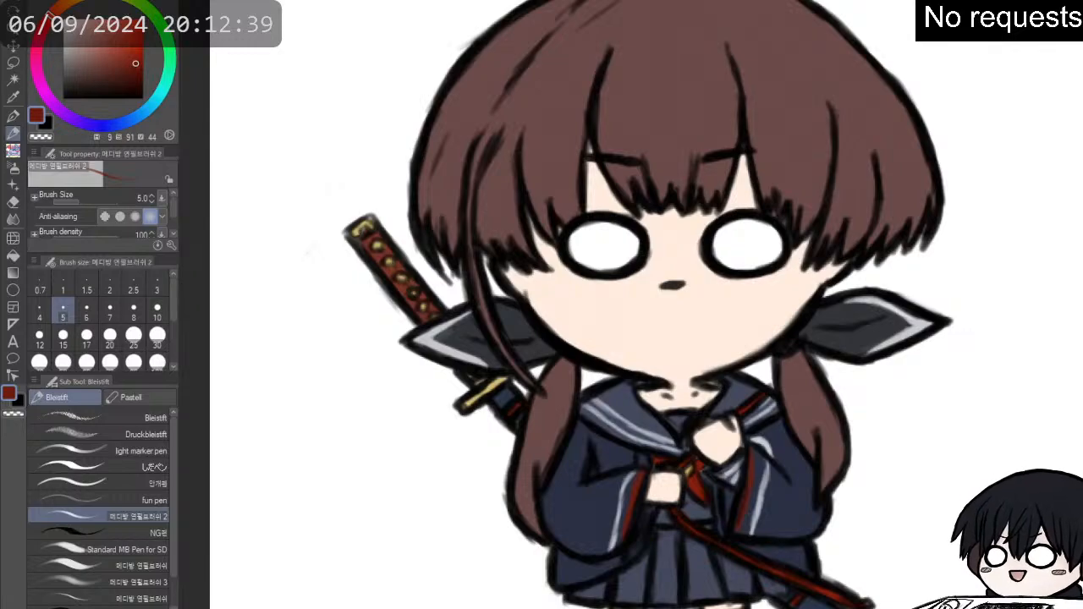
pyautogui.keyDown('alt'); pyautogui.click(745, 557); pyautogui.keyUp('alt')
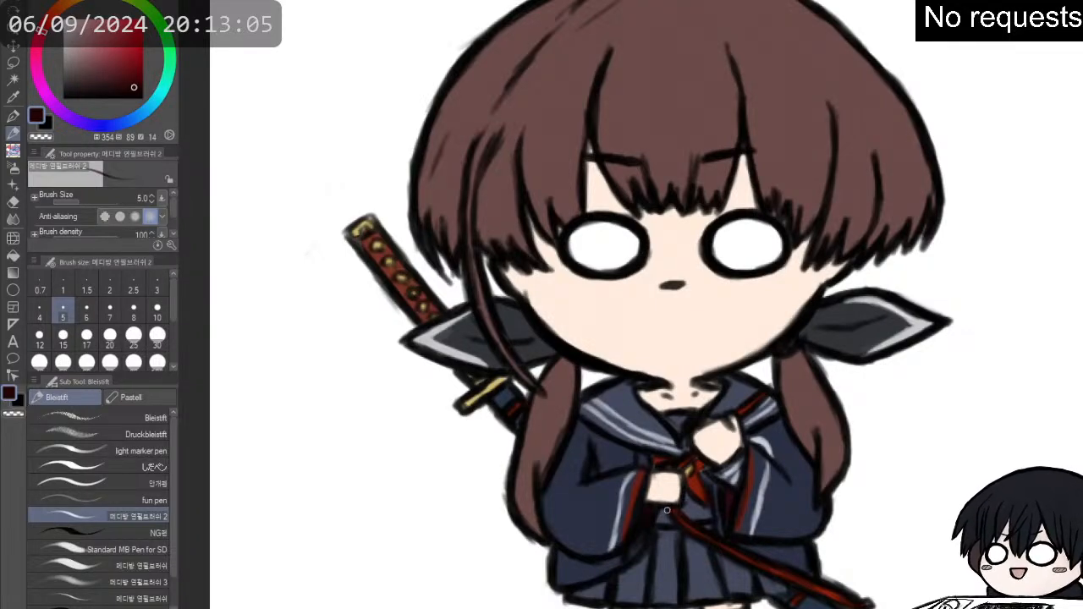
# - Touch up the collar and its stripes with navy (H 227, S 26, V 36), the soft eraser and pale blue-white (H 222, S 8, V 98)
pyautogui.keyDown('alt'); pyautogui.click(636, 408); pyautogui.keyUp('alt')
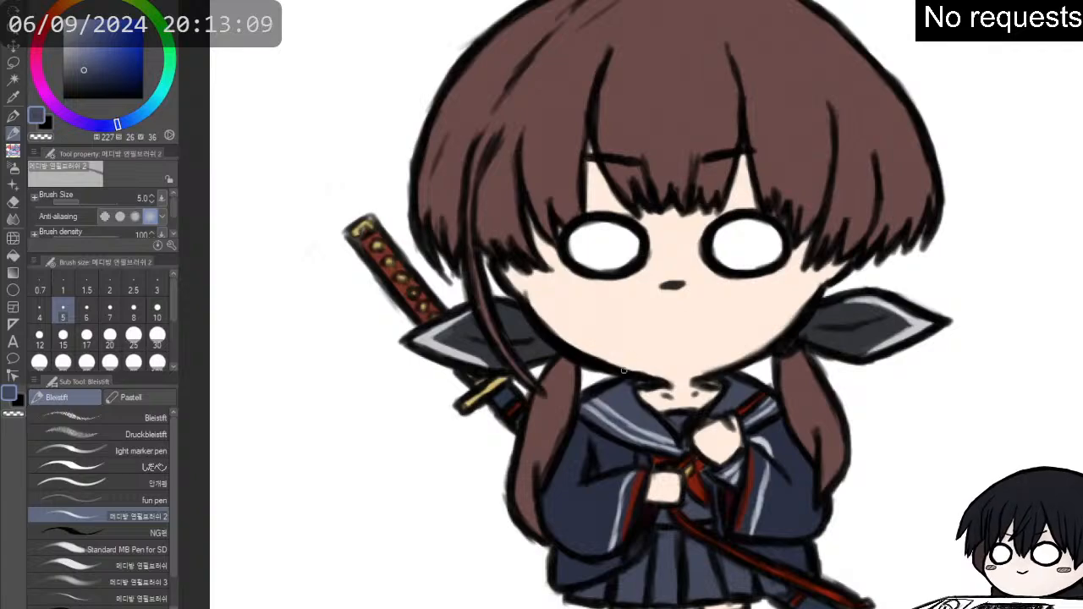
pyautogui.press('e')
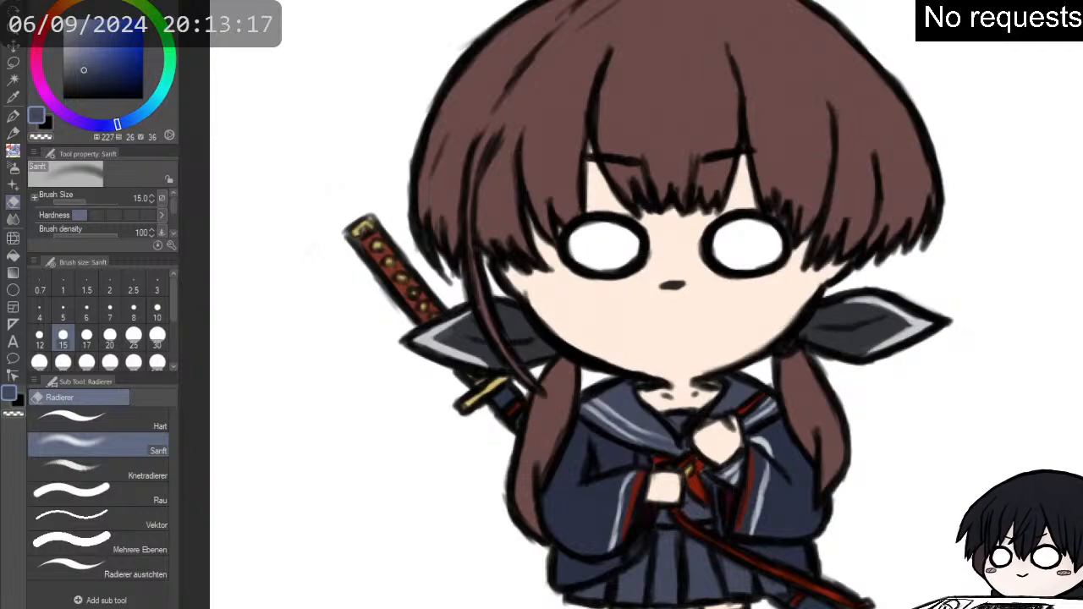
pyautogui.keyDown('alt'); pyautogui.click(623, 483); pyautogui.keyUp('alt')
pyautogui.press('p')
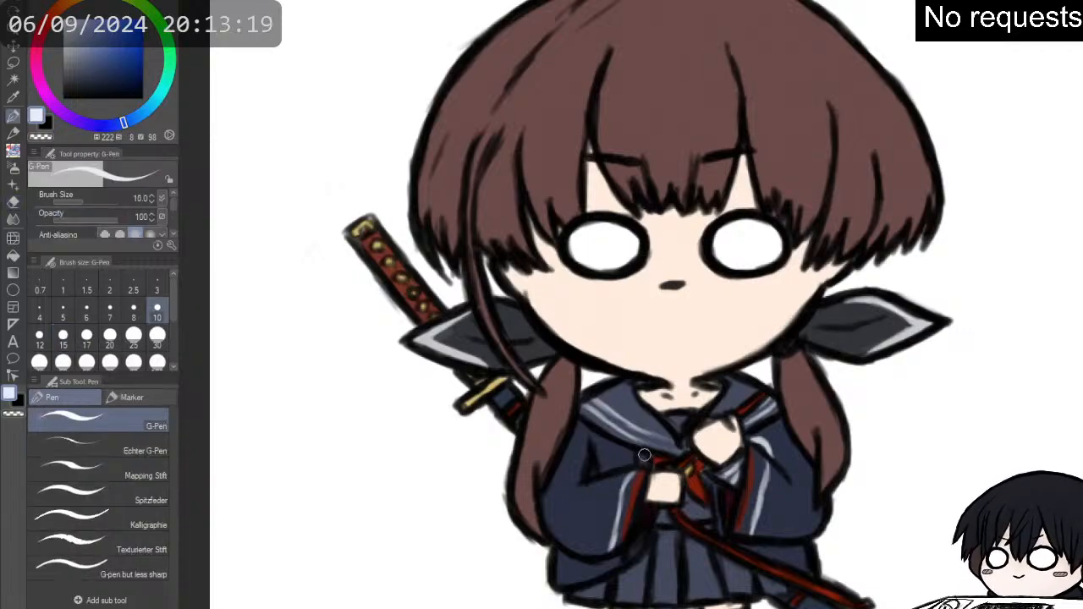
pyautogui.press('p')
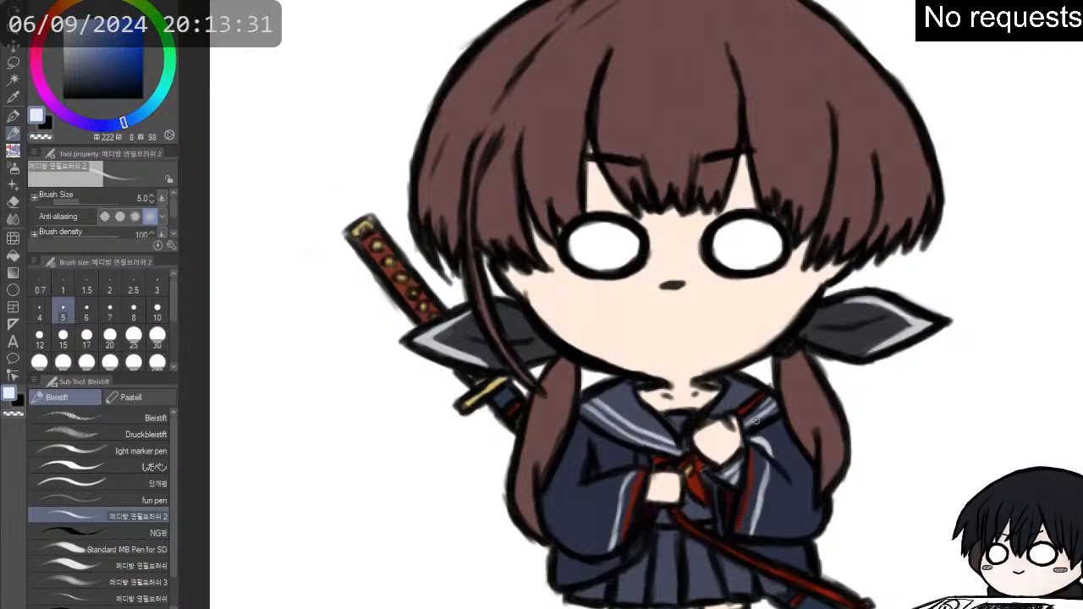
pyautogui.hotkey('ctrl', '0')
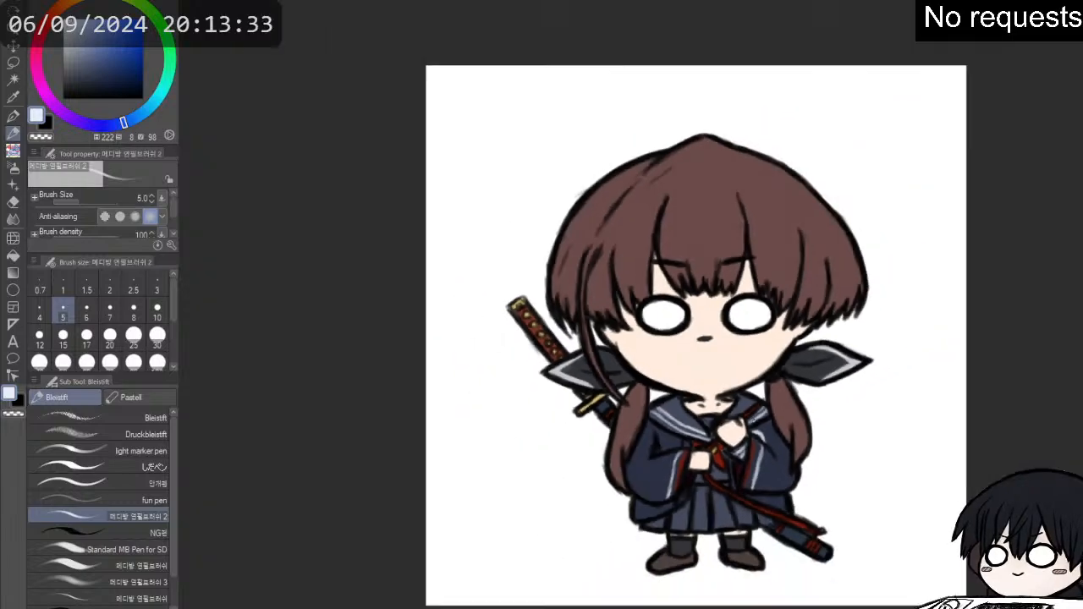
# - Softly shade the face edges and hair with pinkish beige (H 13, S 15, V 86), using the third pencil brush variant at size 30
pyautogui.scroll(1, 810, 401)
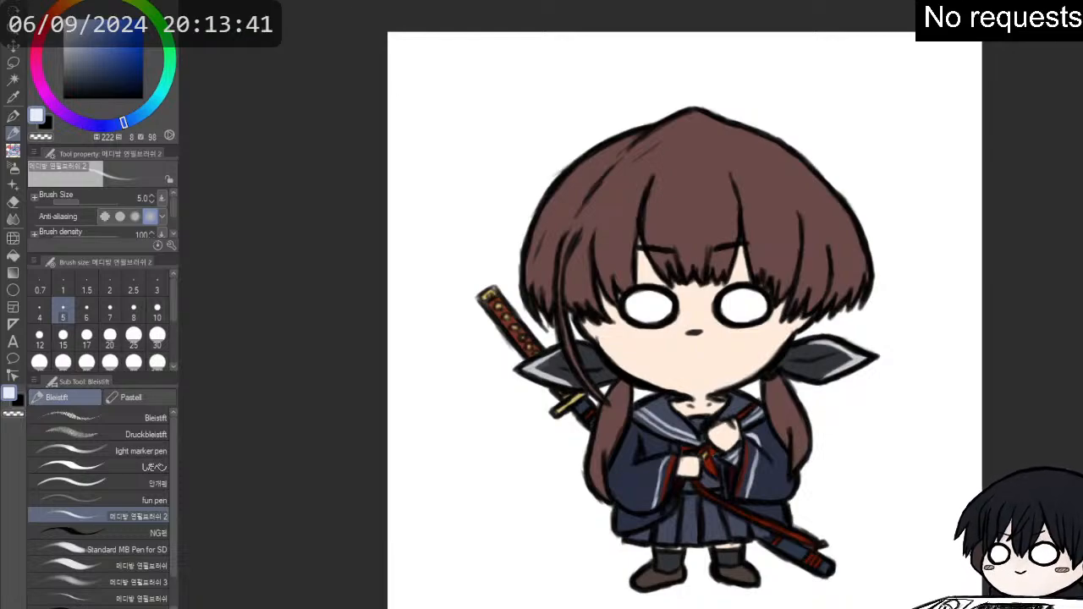
pyautogui.click(52, 13)
pyautogui.click(66, 32)
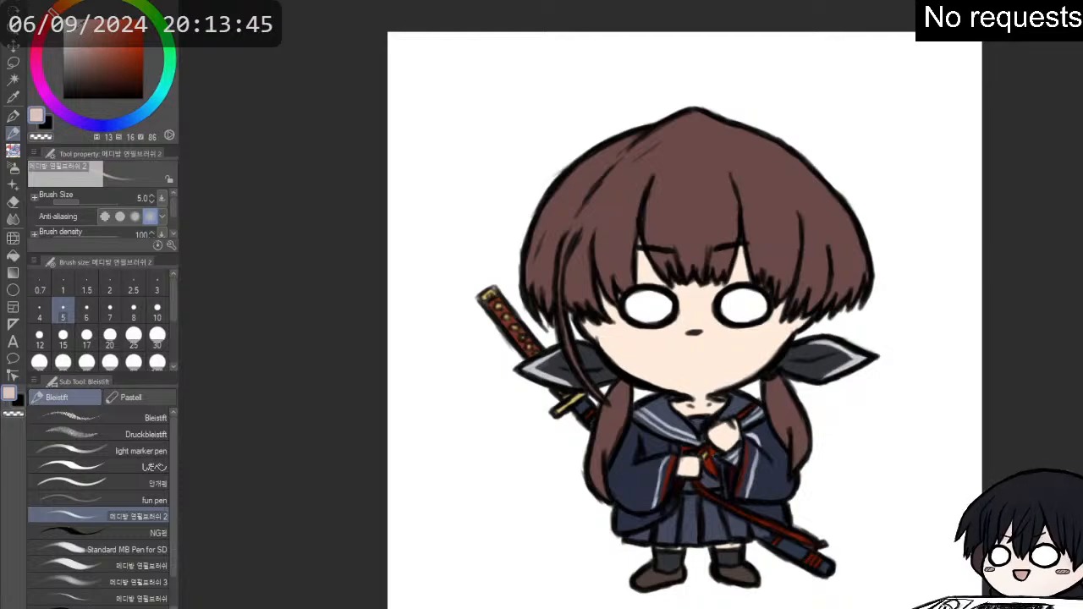
pyautogui.click(77, 37)
pyautogui.click(77, 32)
pyautogui.scroll(2, 599, 318)
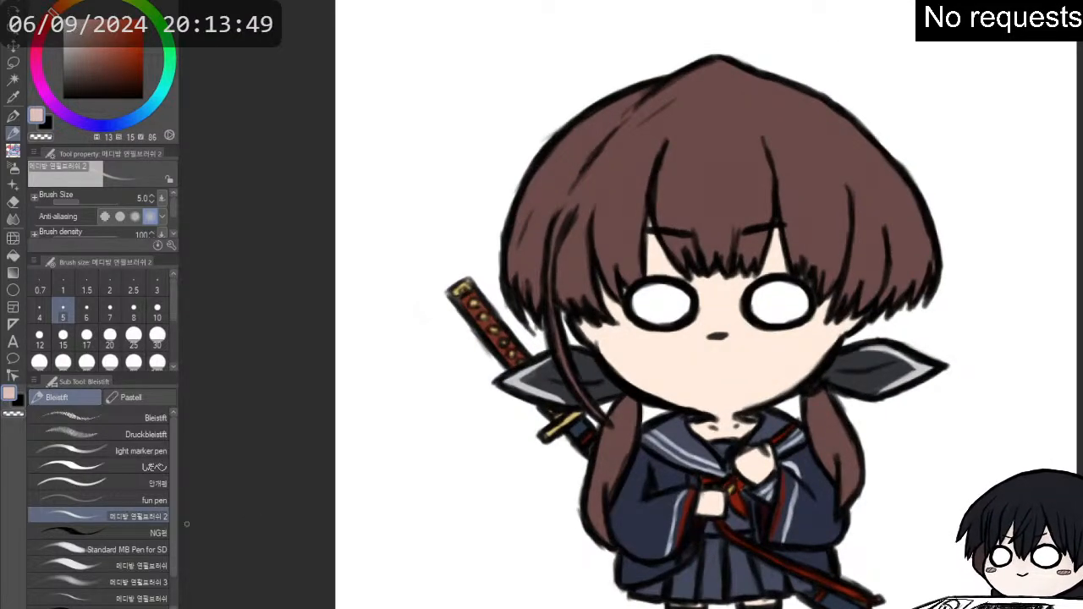
pyautogui.click(170, 583)
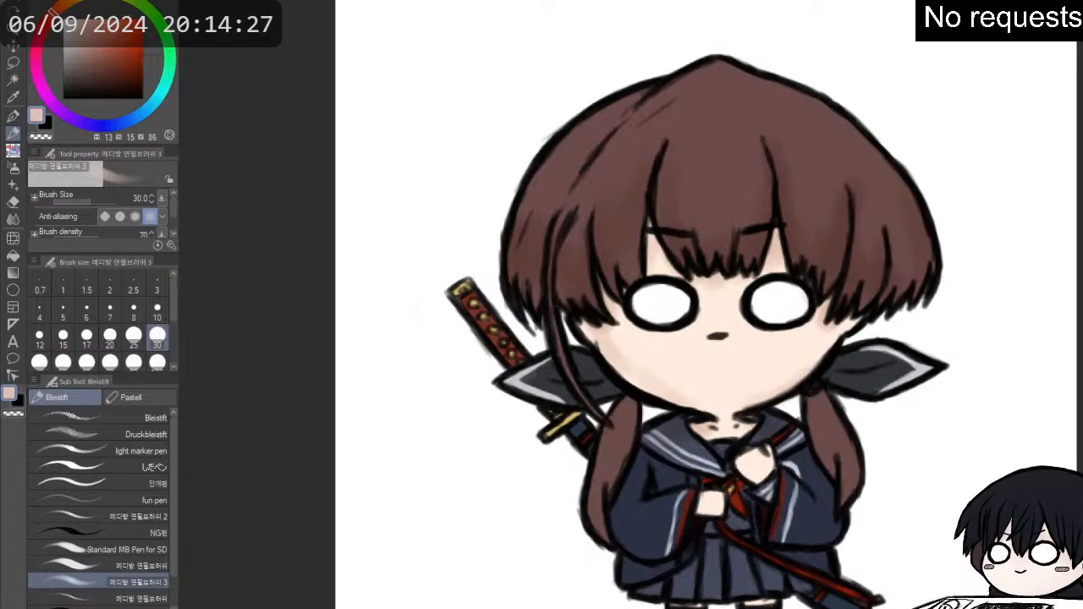
pyautogui.scroll(3, 744, 378)
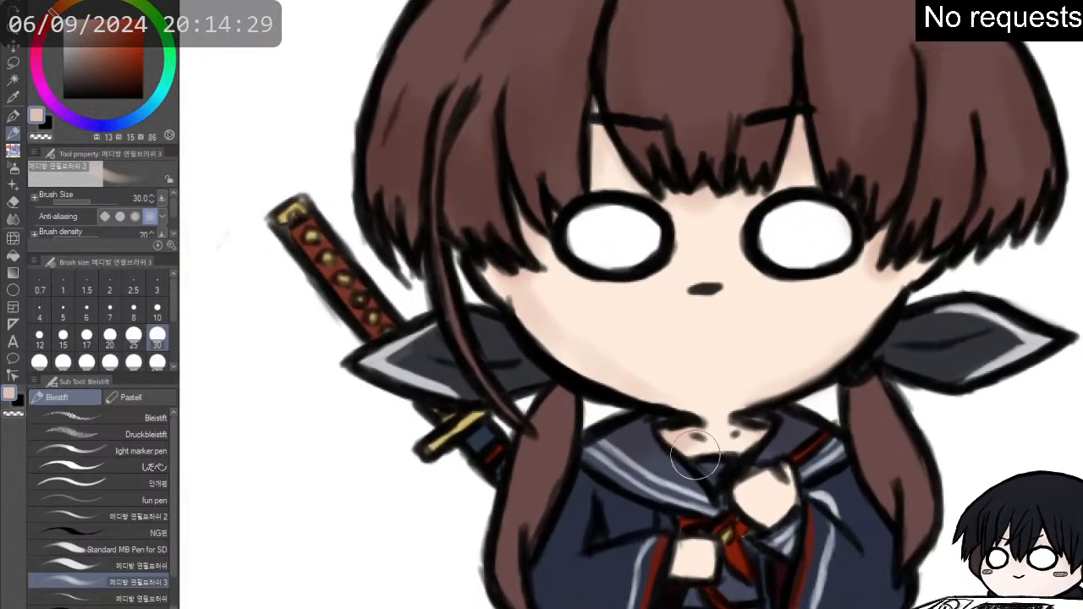
pyautogui.keyDown('alt'); pyautogui.click(613, 505); pyautogui.keyUp('alt')
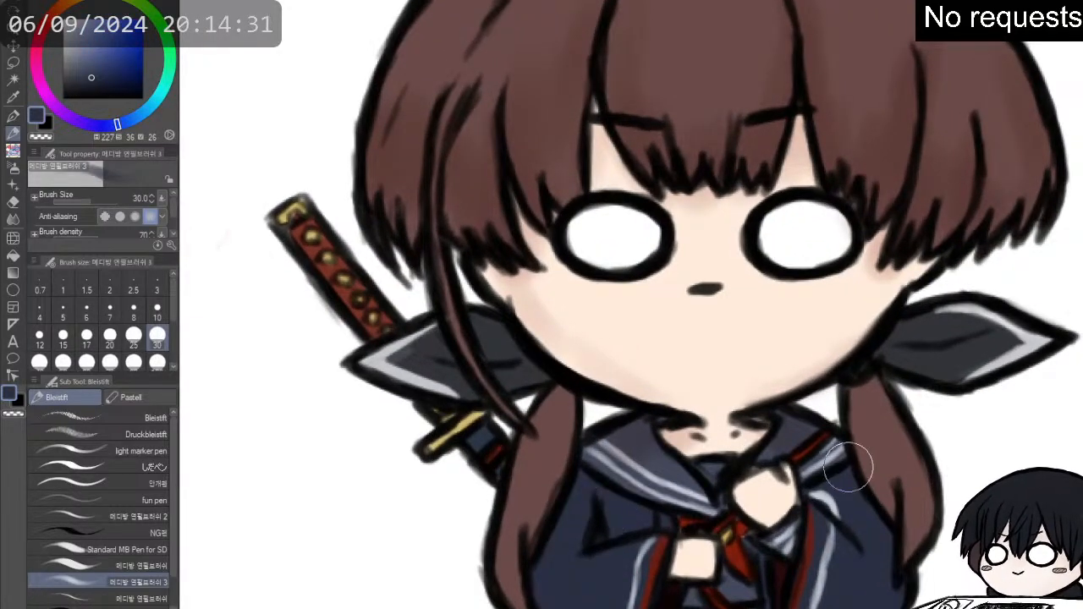
pyautogui.press('p')
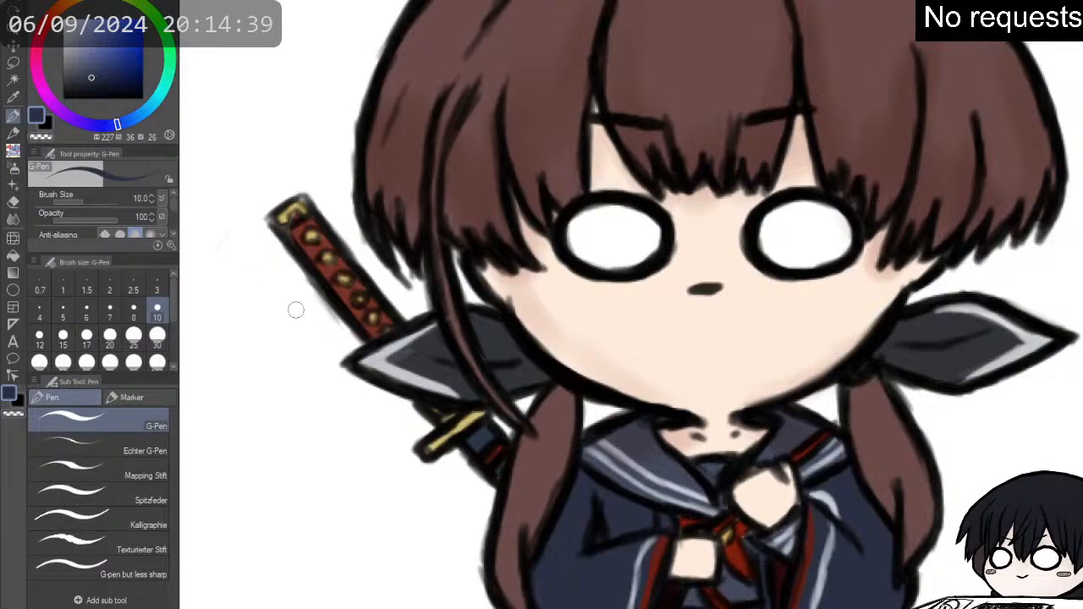
pyautogui.press('p')
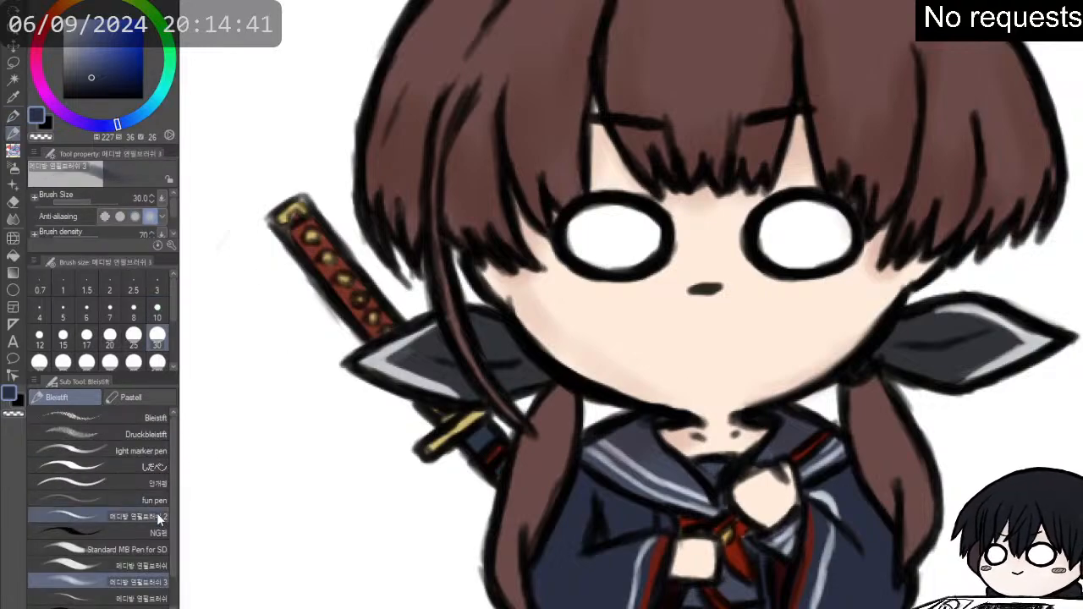
# - Shade the raised hand and the outfit below the collar with peach (H 21, S 28, V 79), using the denser pencil brush at size 25
pyautogui.click(159, 518)
pyautogui.click(46, 121)
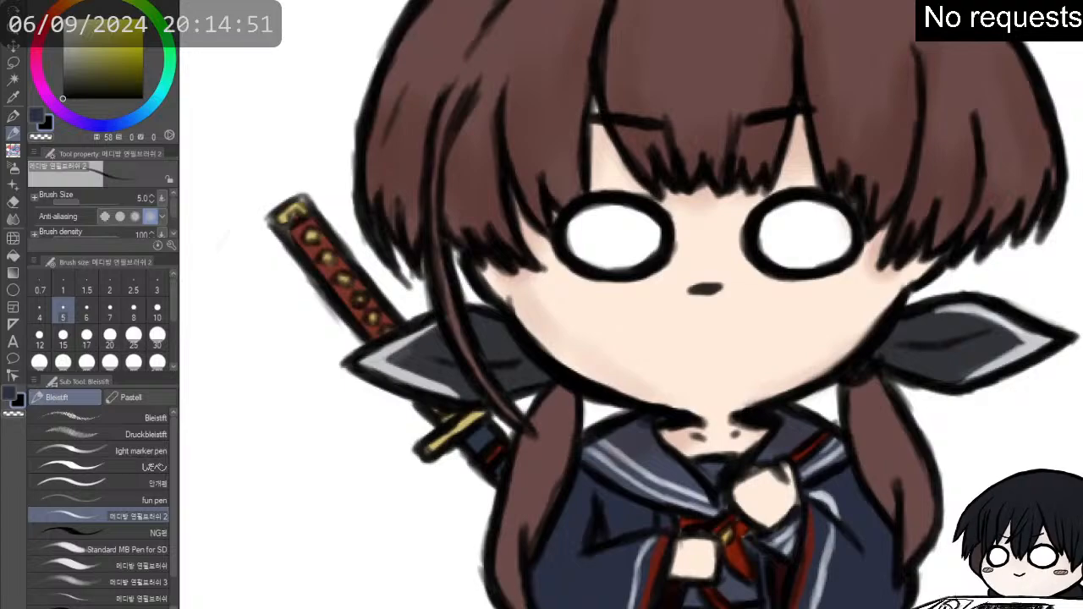
pyautogui.moveTo(71, 5); pyautogui.dragTo(60, 7)
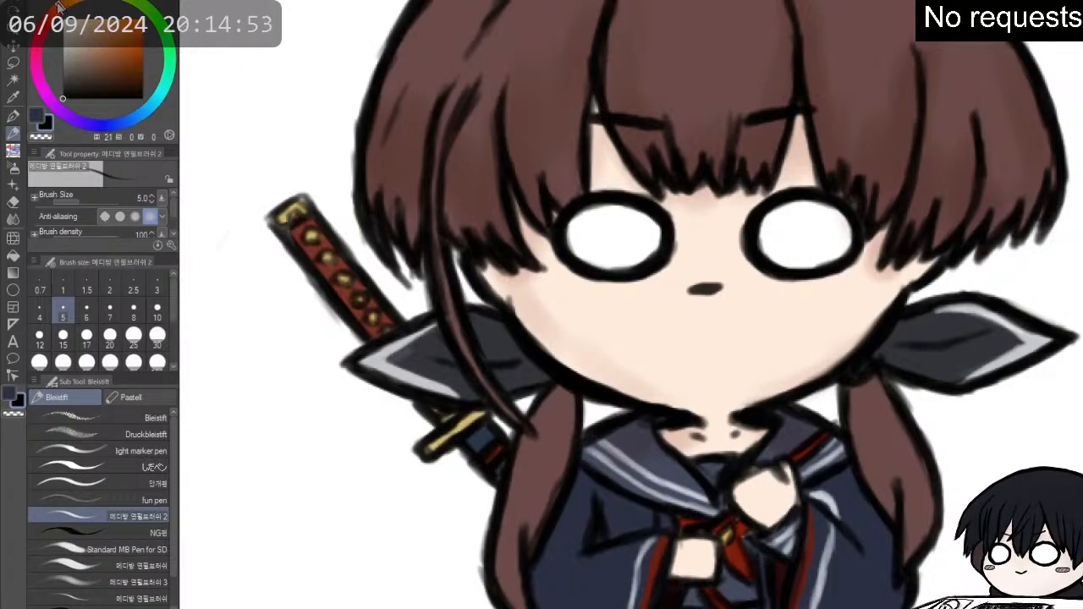
pyautogui.click(81, 26)
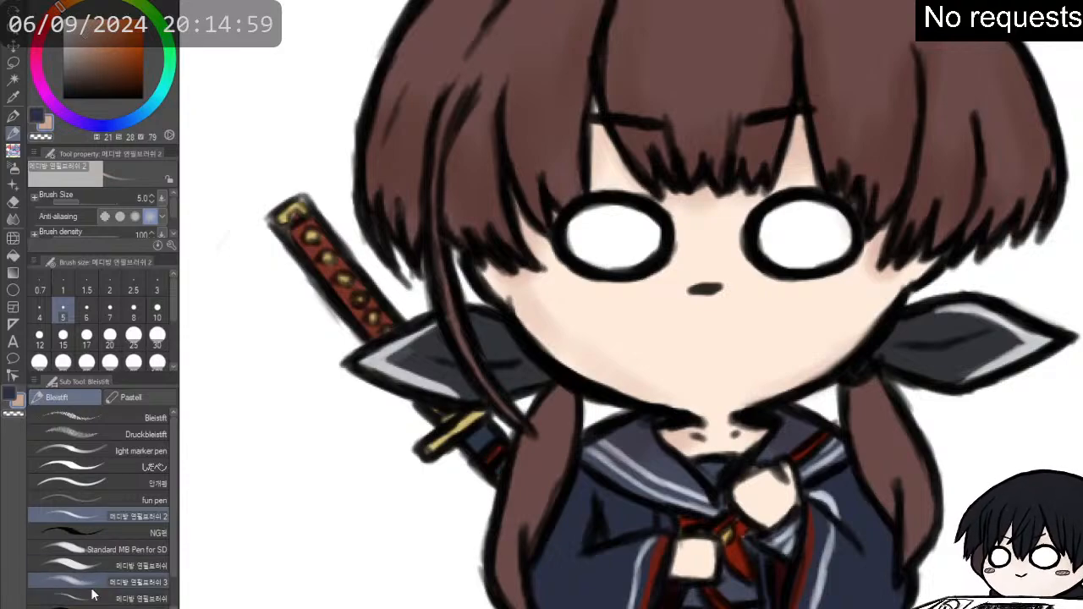
pyautogui.click(127, 565)
pyautogui.scroll(-2, 679, 282)
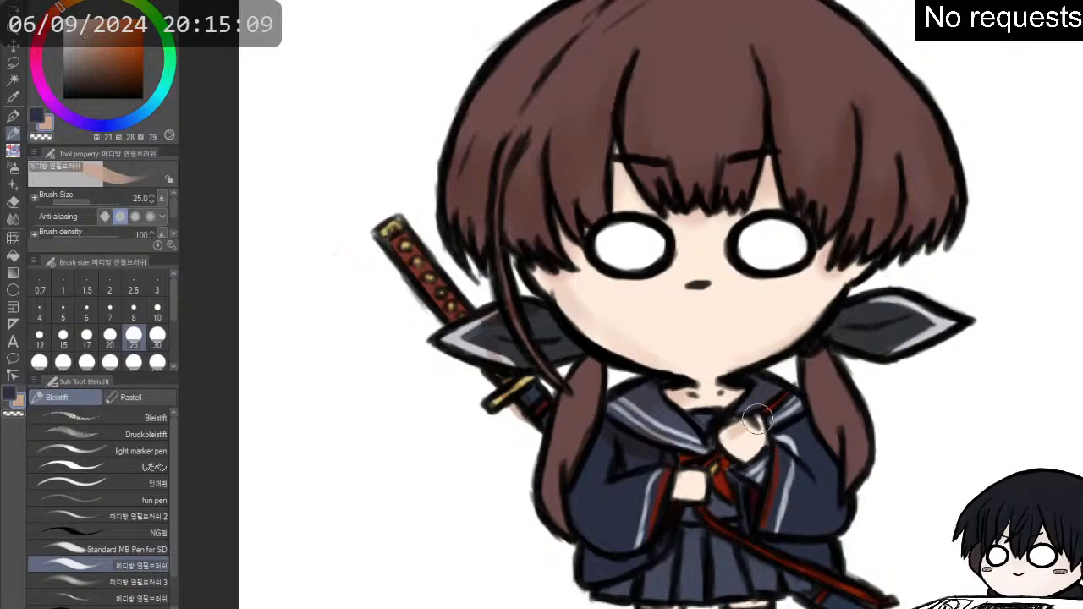
# - Erase the stray shading beside the sword guard with the soft eraser at size 15 and return to the soft pencil brush at size 30
pyautogui.click(127, 582)
pyautogui.press('e')
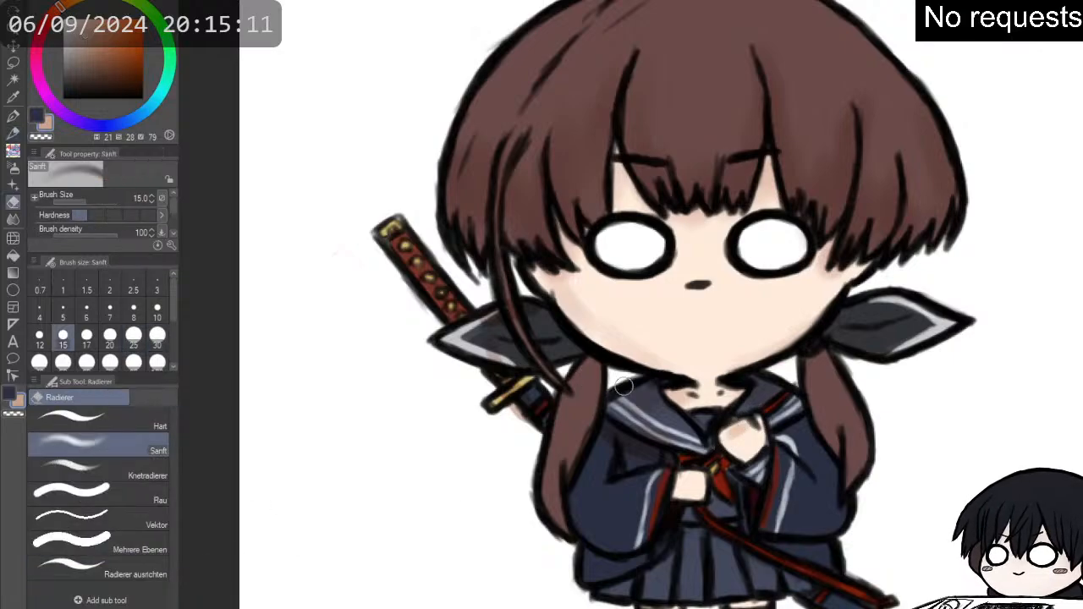
pyautogui.press('p')
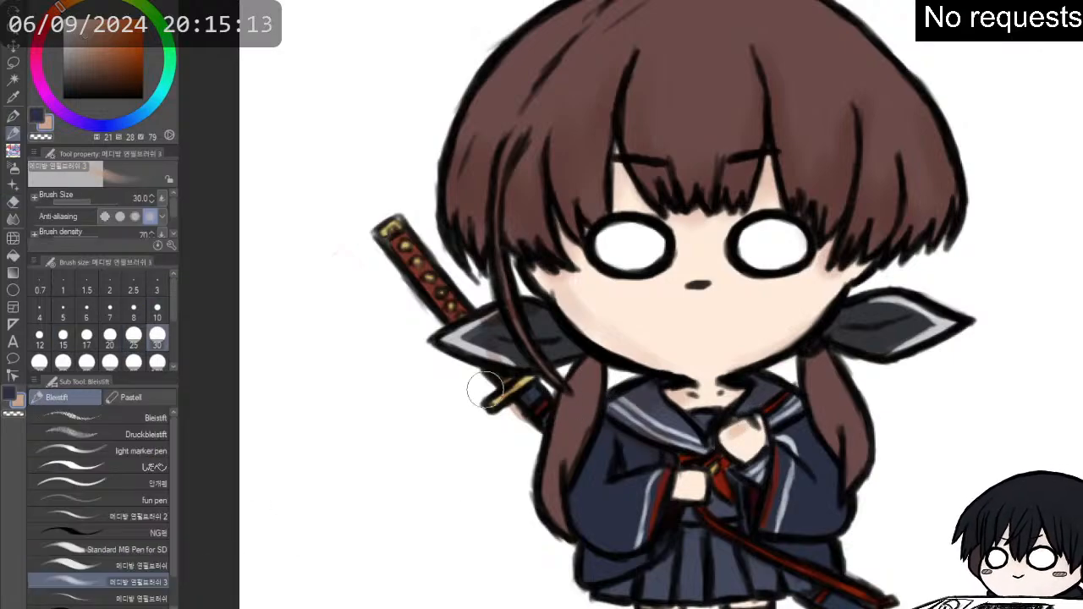
pyautogui.press('e')
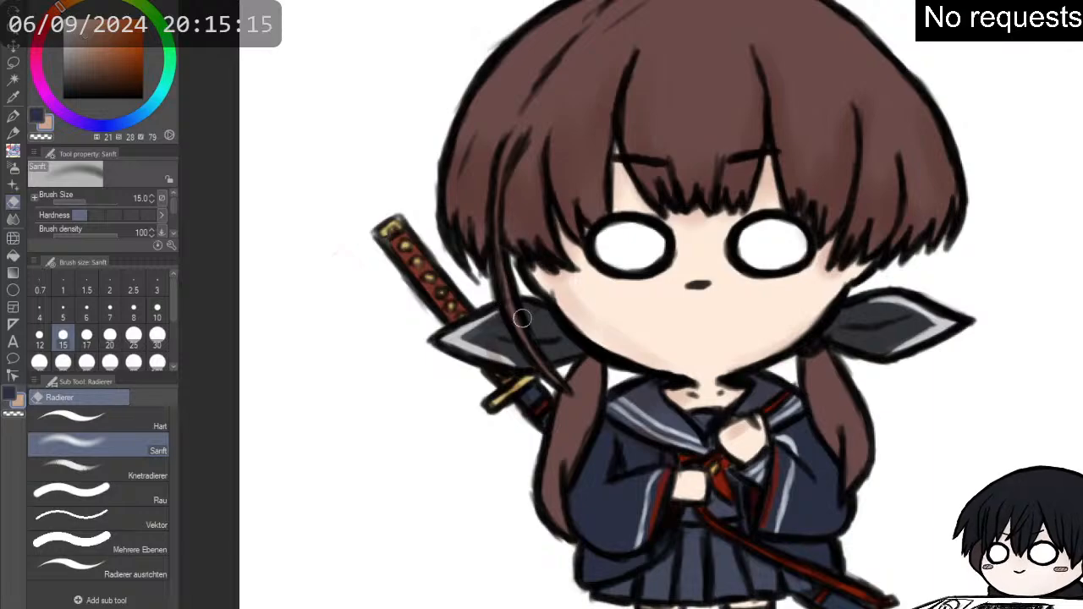
pyautogui.press('p')
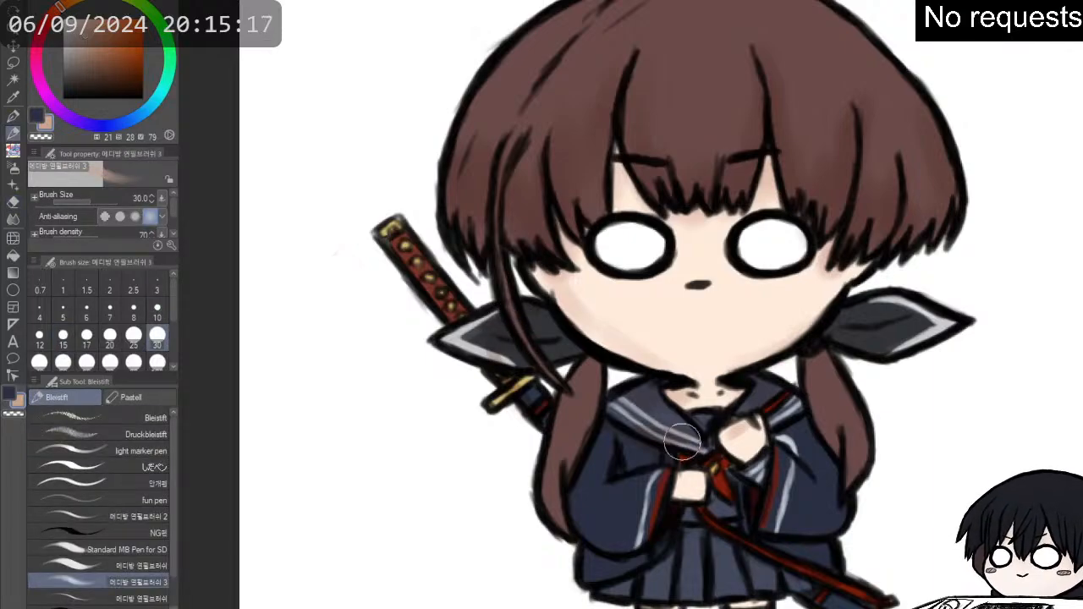
# - Shade the collar and the sleeve beside the raised hand with peach, using the third pencil brush variant at size 30
pyautogui.moveTo(682, 442)
pyautogui.mouseDown()
pyautogui.moveTo(742, 445)
pyautogui.moveTo(787, 423)
pyautogui.mouseUp()
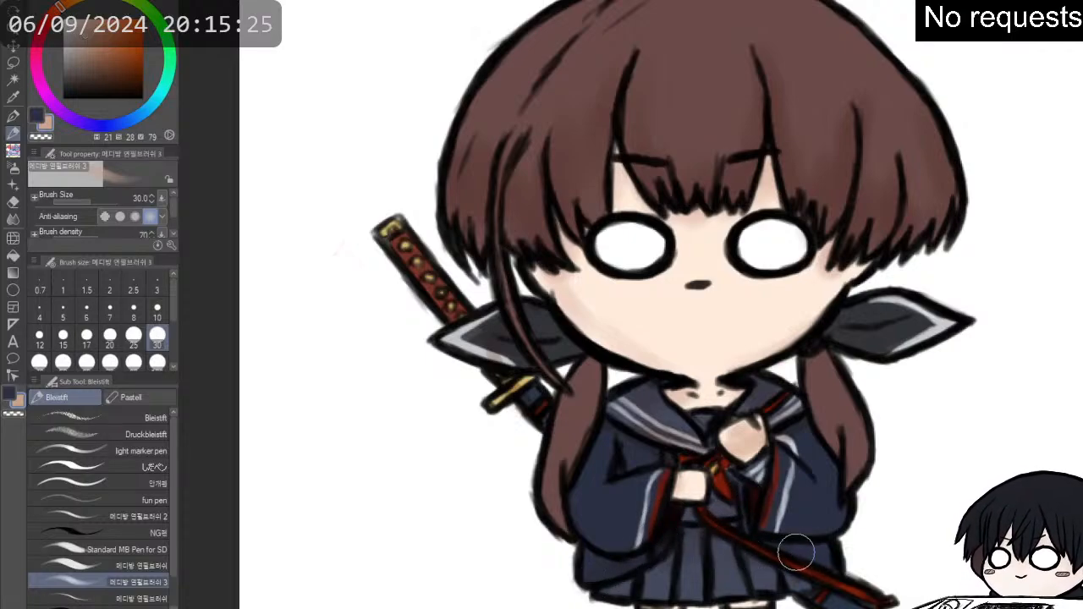
pyautogui.moveTo(761, 457)
pyautogui.mouseDown()
pyautogui.moveTo(796, 313)
pyautogui.moveTo(749, 448)
pyautogui.moveTo(778, 451)
pyautogui.mouseUp()
pyautogui.scroll(-2, 680, 181)
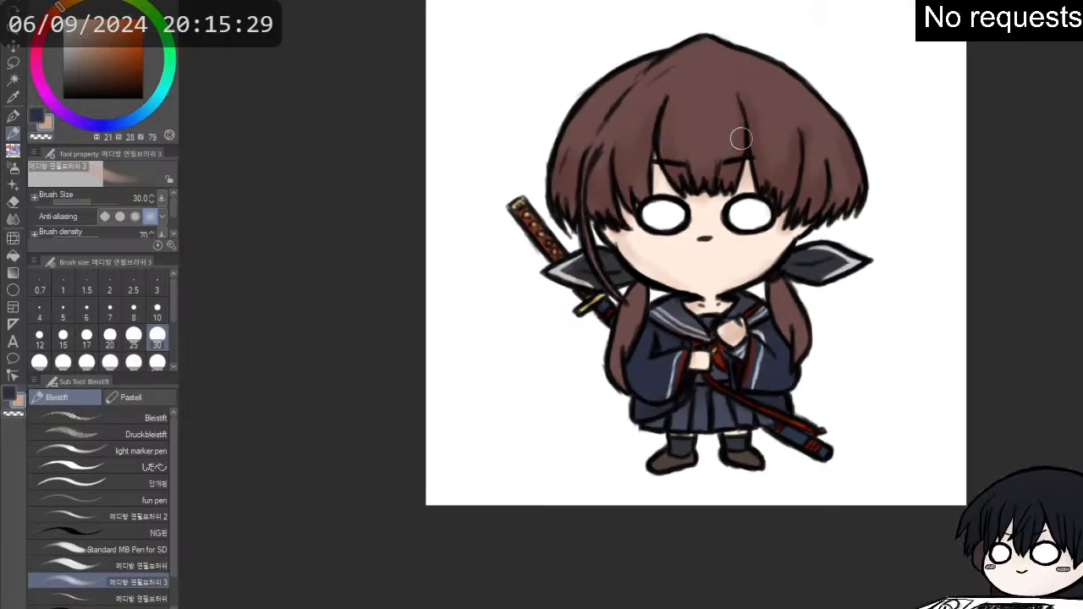
# - Shade the lower edge of the face with peach and smooth the skin shading with the Überblenden blend tool at size 60
pyautogui.scroll(1, 762, 126)
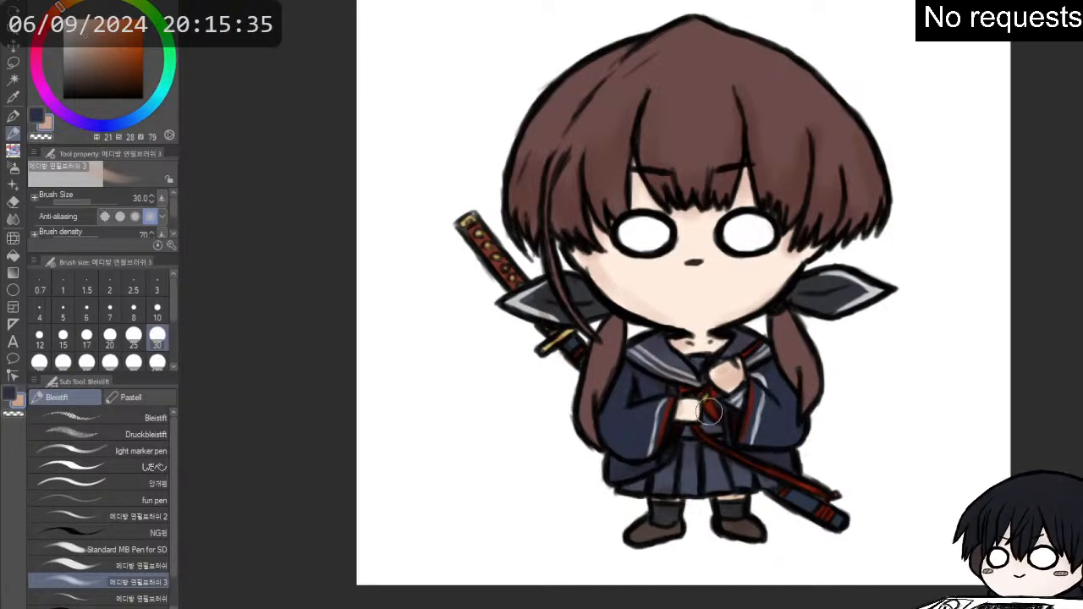
pyautogui.moveTo(719, 296); pyautogui.dragTo(756, 298)
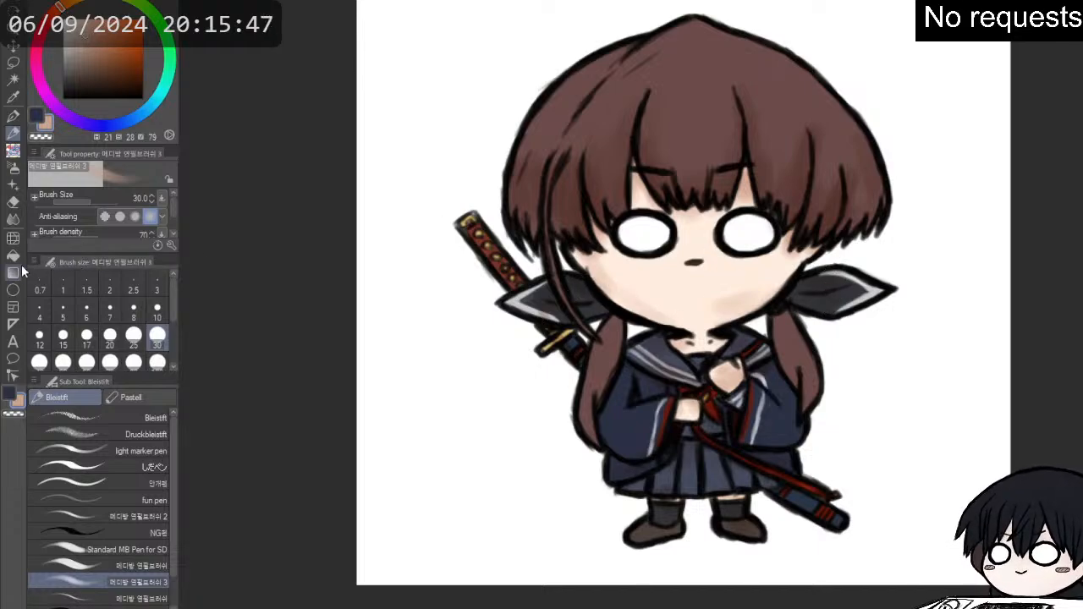
pyautogui.click(12, 218)
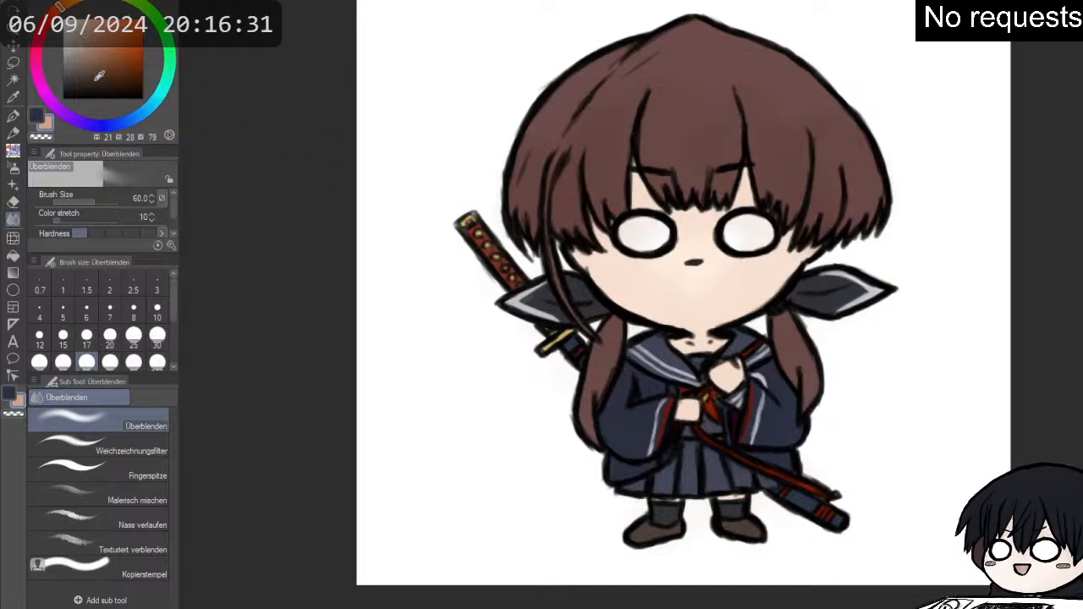
# - Set the main drawing colour to black and switch to the second pencil brush variant at size 7
pyautogui.click(37, 116)
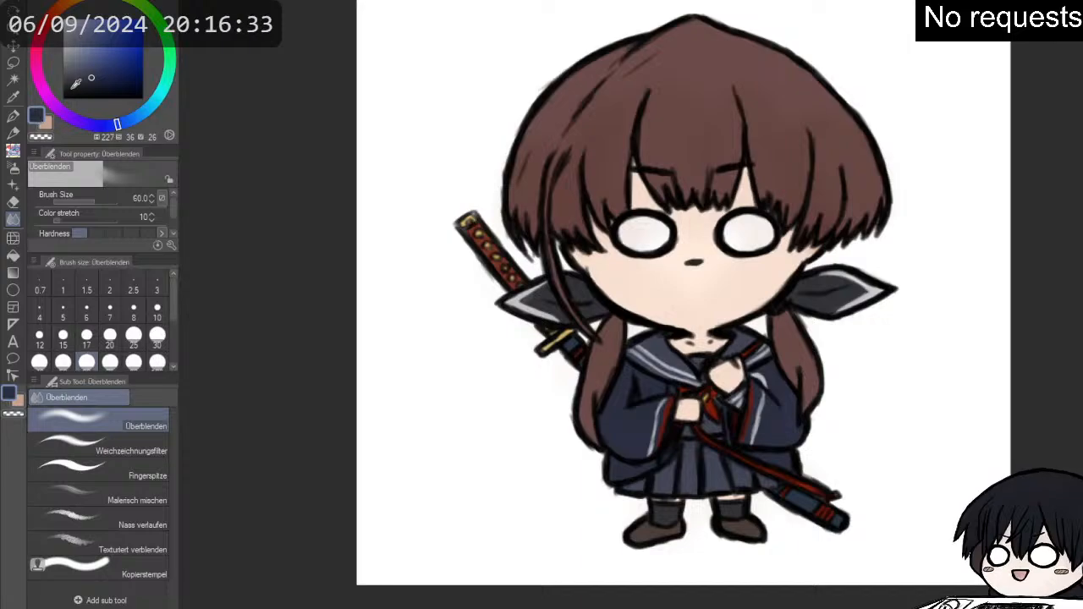
pyautogui.moveTo(73, 88); pyautogui.dragTo(63, 99)
pyautogui.press('p')
pyautogui.press('p')
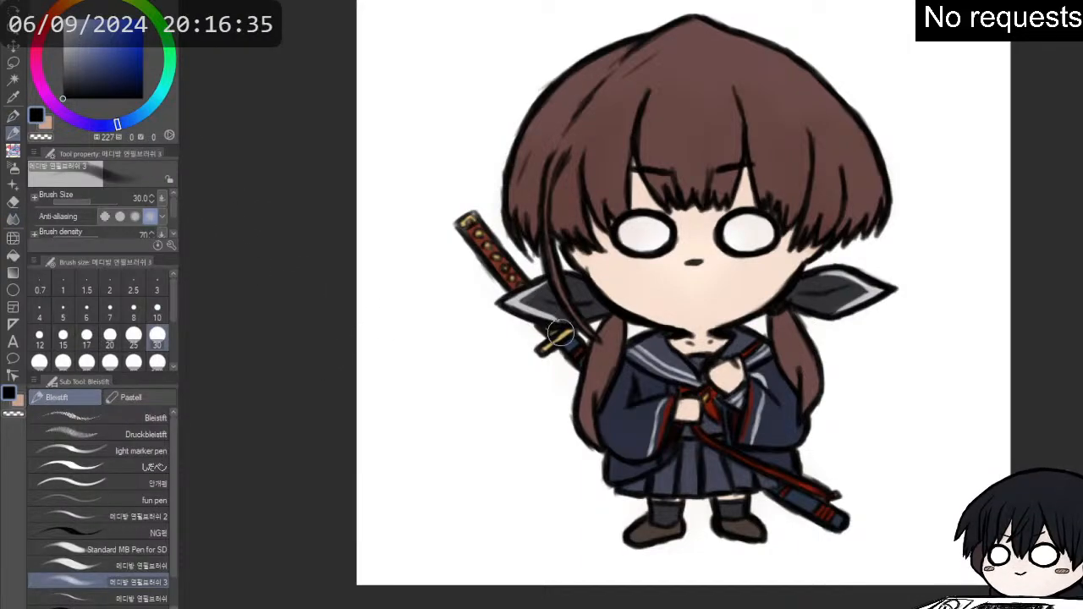
pyautogui.click(146, 516)
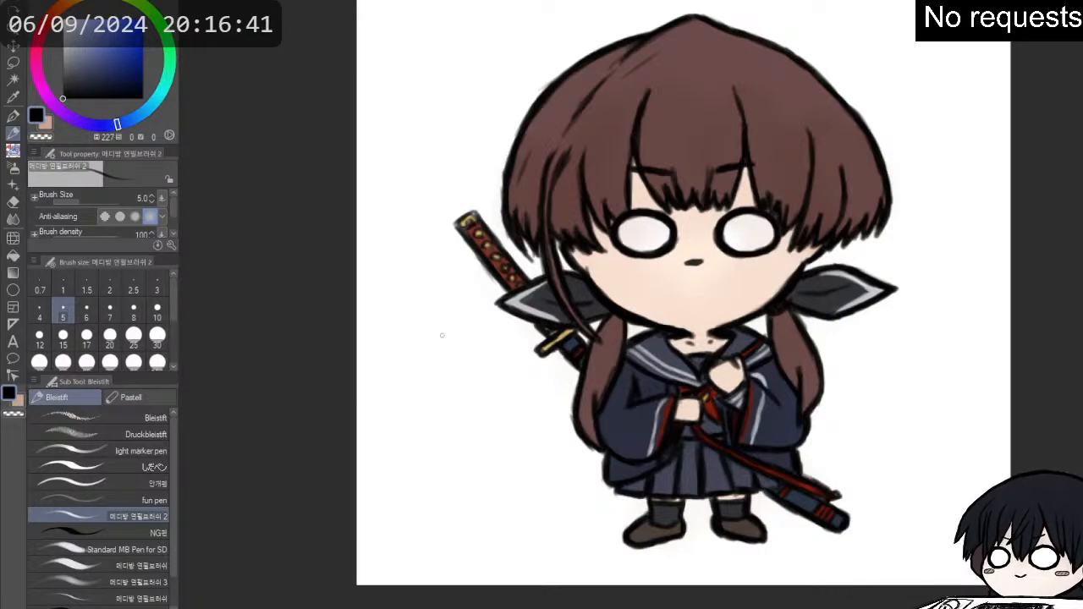
pyautogui.click(109, 312)
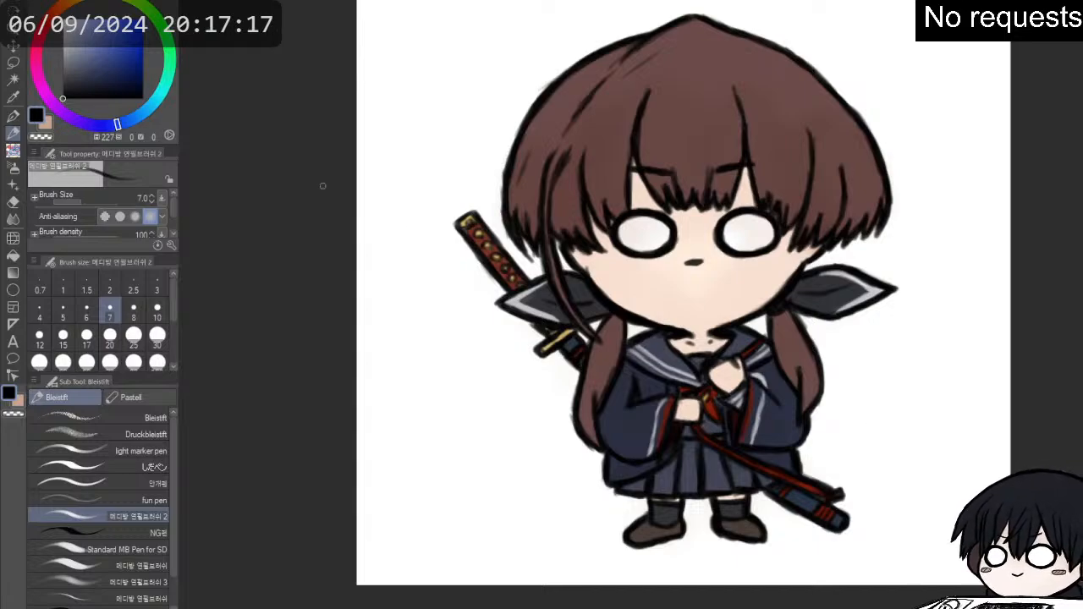
# - Paint a pale blue (H 227, S 18, V 86) ground shadow around the feet with the third pencil brush variant at size 30
pyautogui.moveTo(88, 37); pyautogui.dragTo(77, 32)
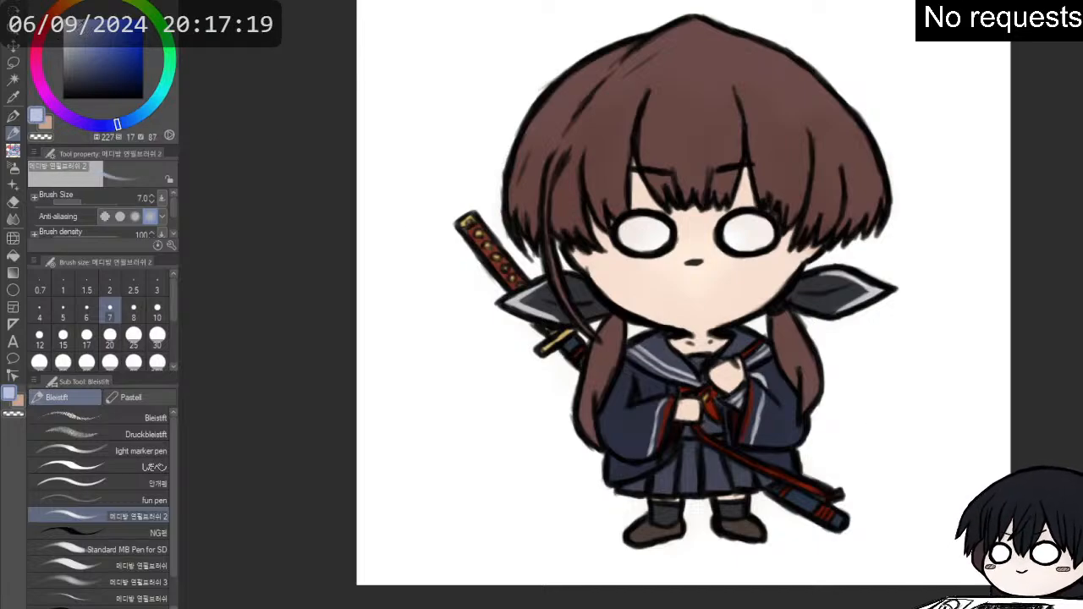
pyautogui.press('p')
pyautogui.press('p')
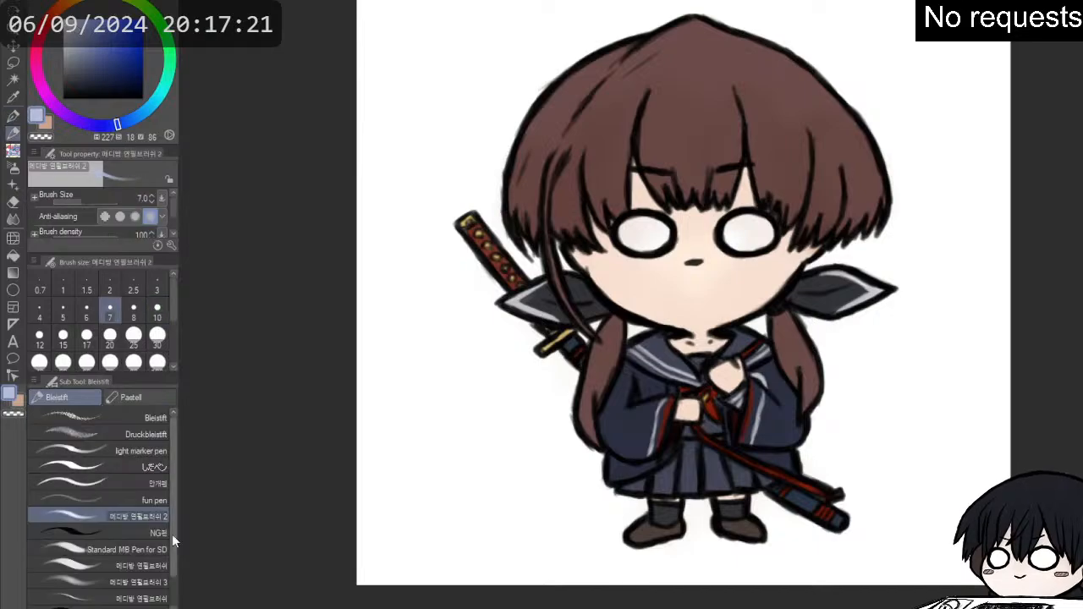
pyautogui.click(147, 583)
pyautogui.moveTo(568, 518)
pyautogui.mouseDown()
pyautogui.moveTo(559, 537)
pyautogui.moveTo(609, 554)
pyautogui.moveTo(803, 551)
pyautogui.moveTo(793, 536)
pyautogui.moveTo(696, 532)
pyautogui.mouseUp()
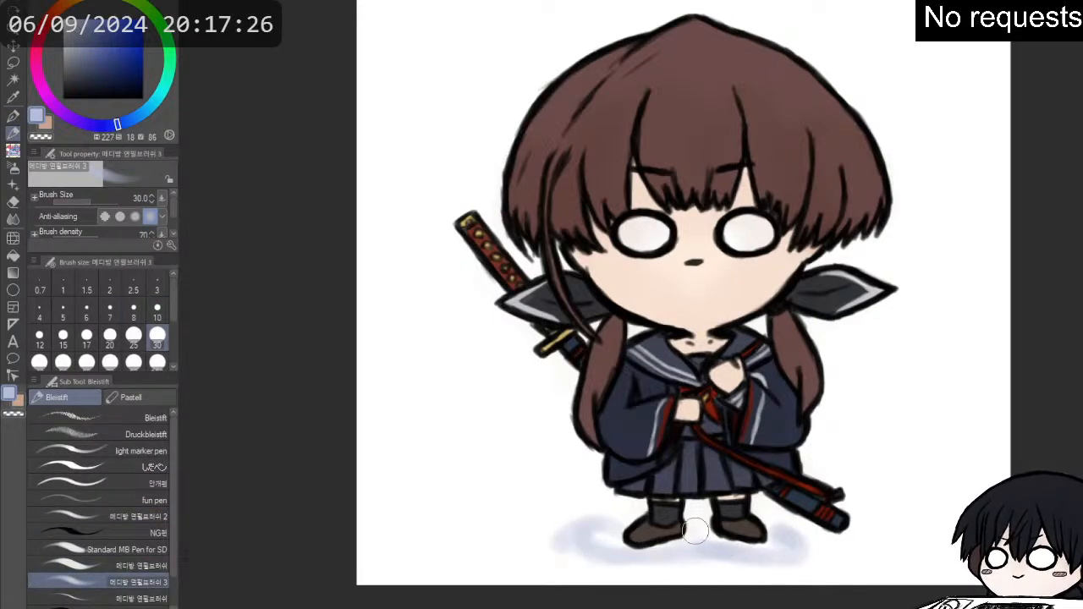
# - Blend the ground shadow around the feet into a faint haze with the Überblenden tool at size 60
pyautogui.click(13, 219)
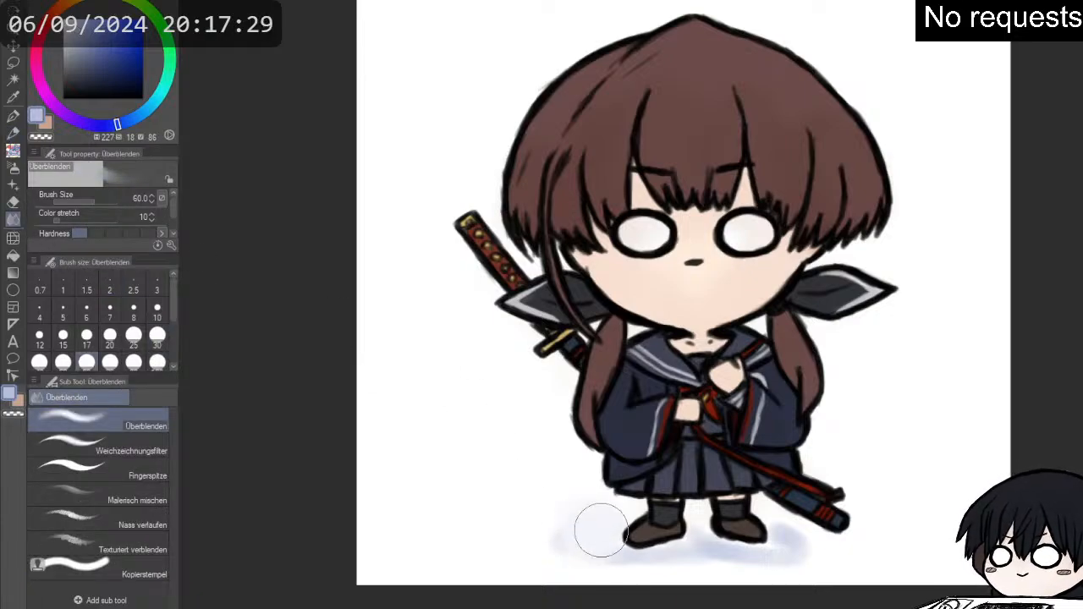
pyautogui.moveTo(630, 551)
pyautogui.mouseDown()
pyautogui.moveTo(685, 565)
pyautogui.moveTo(706, 555)
pyautogui.moveTo(699, 541)
pyautogui.moveTo(694, 570)
pyautogui.moveTo(753, 574)
pyautogui.moveTo(785, 566)
pyautogui.moveTo(794, 545)
pyautogui.moveTo(645, 527)
pyautogui.moveTo(792, 537)
pyautogui.moveTo(770, 557)
pyautogui.mouseUp()
pyautogui.moveTo(649, 528)
pyautogui.mouseDown()
pyautogui.moveTo(618, 523)
pyautogui.moveTo(628, 514)
pyautogui.mouseUp()
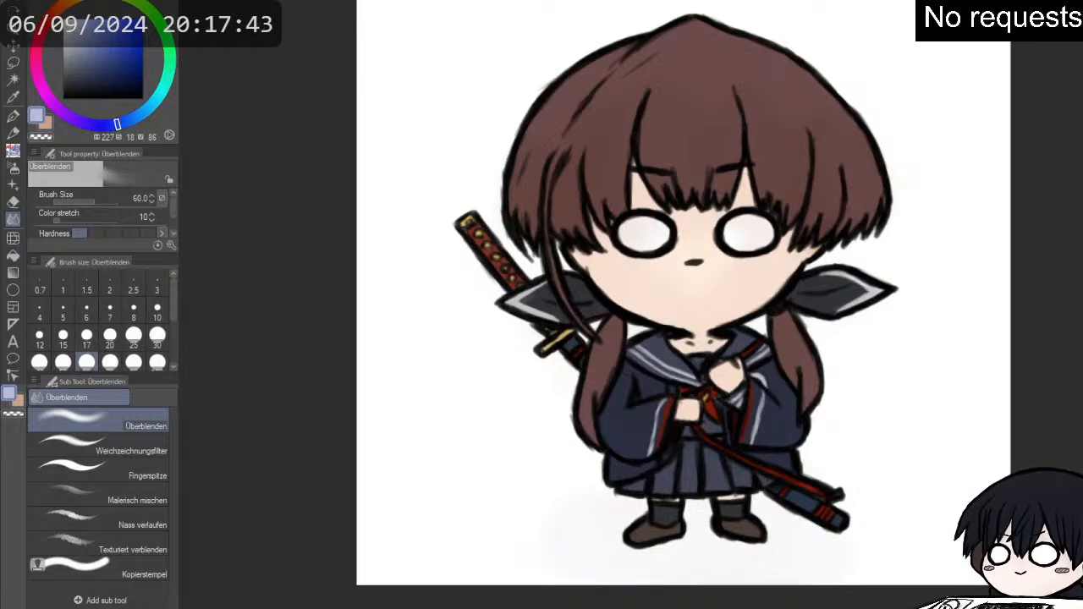
# - Set the drawing colour to crimson (H 350, S 68, V 67) and switch to the second pencil brush variant at size 7
pyautogui.scroll(-3, 808, 19)
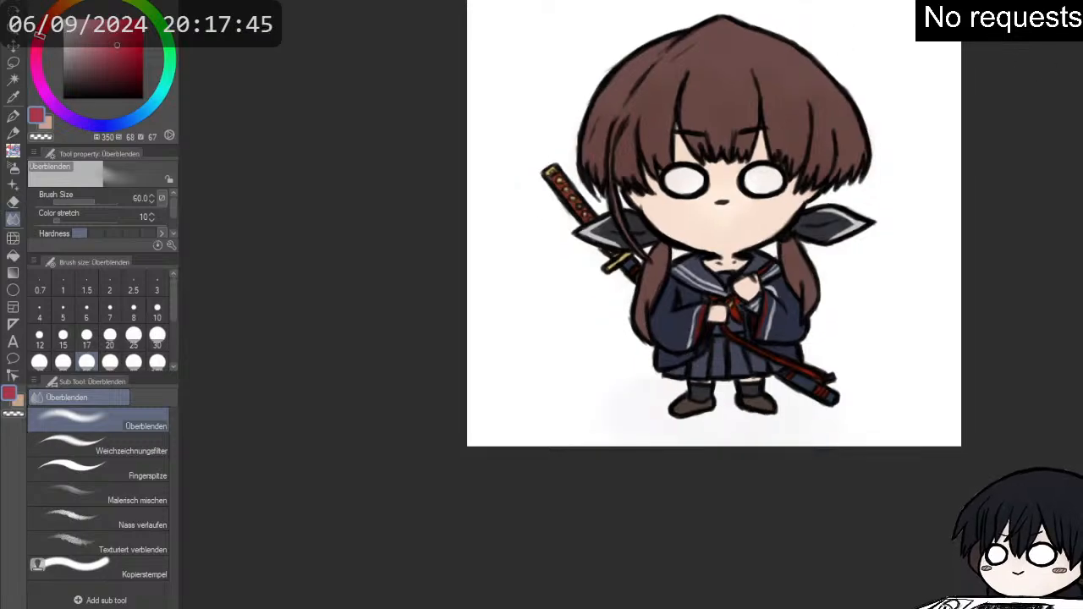
pyautogui.moveTo(728, 220); pyautogui.dragTo(720, 313)
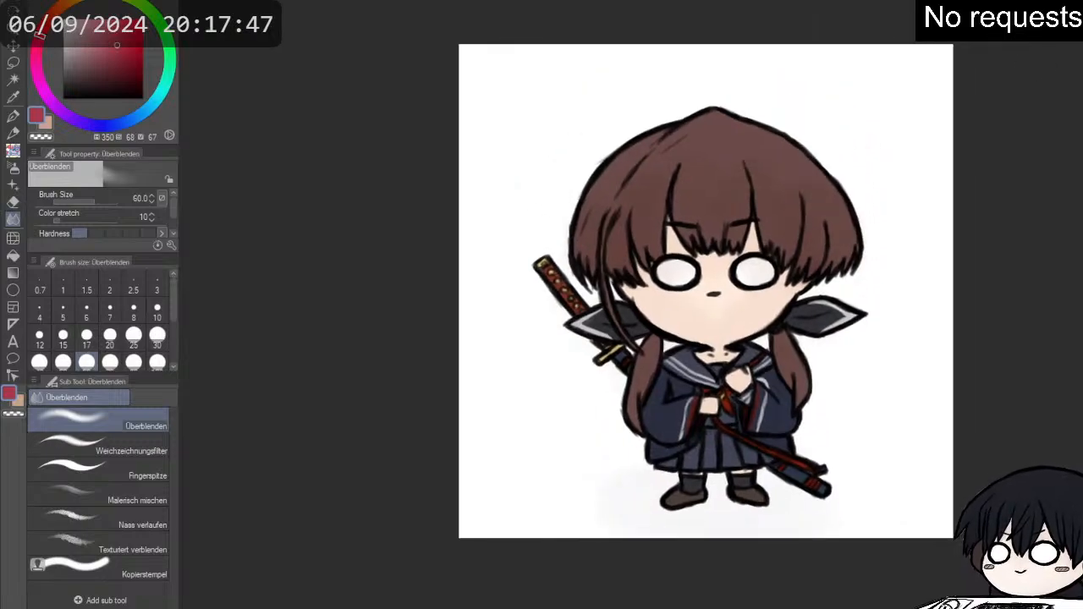
pyautogui.scroll(1, 838, 126)
pyautogui.scroll(1, 786, 129)
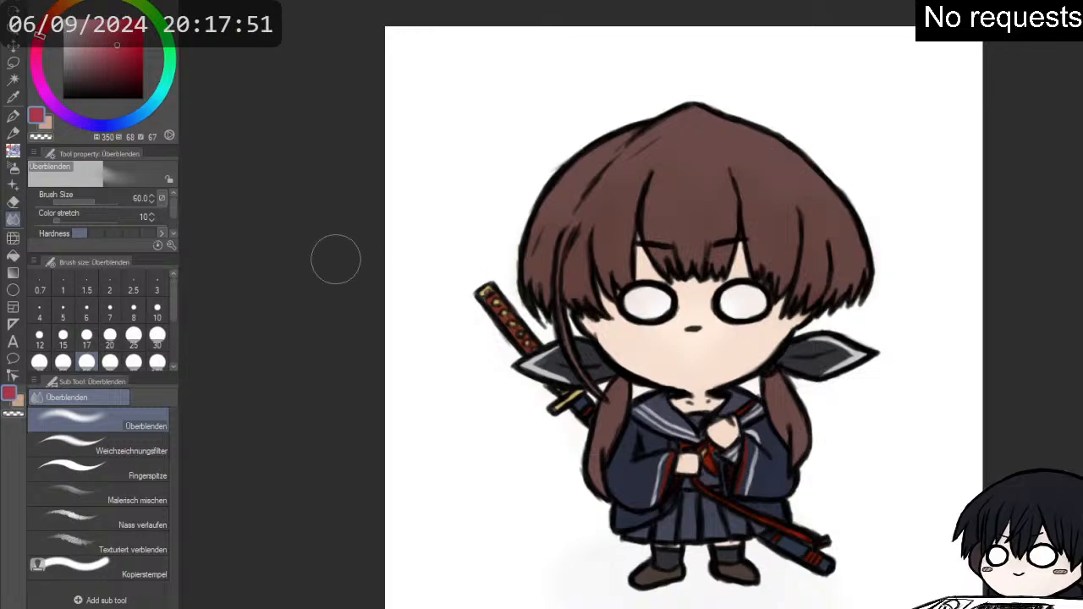
pyautogui.click(15, 118)
pyautogui.click(14, 132)
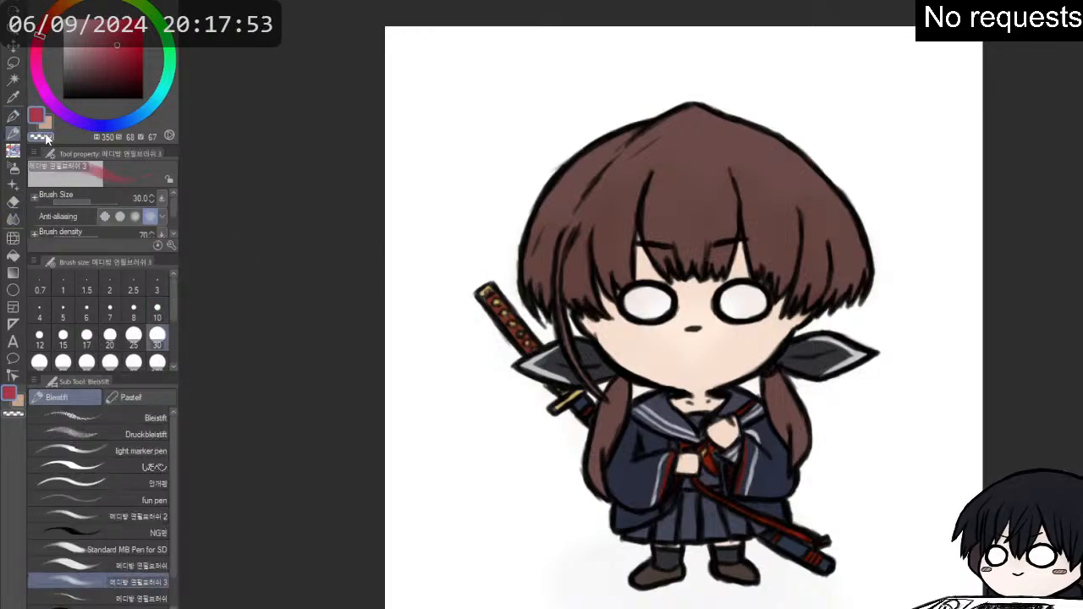
pyautogui.press('p')
pyautogui.press('p')
pyautogui.press('p')
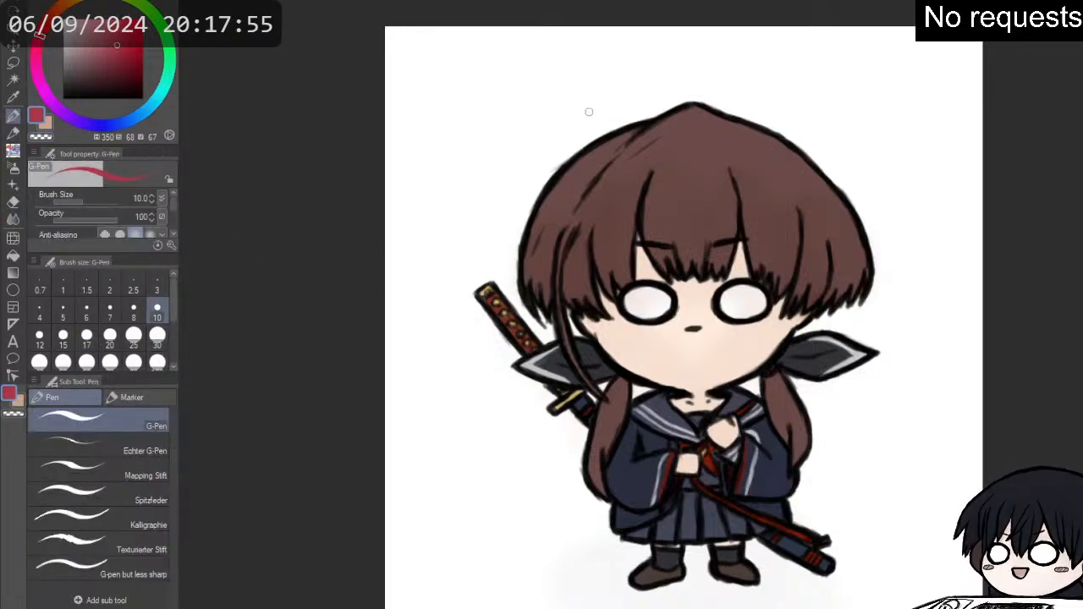
pyautogui.press('p')
pyautogui.click(98, 517)
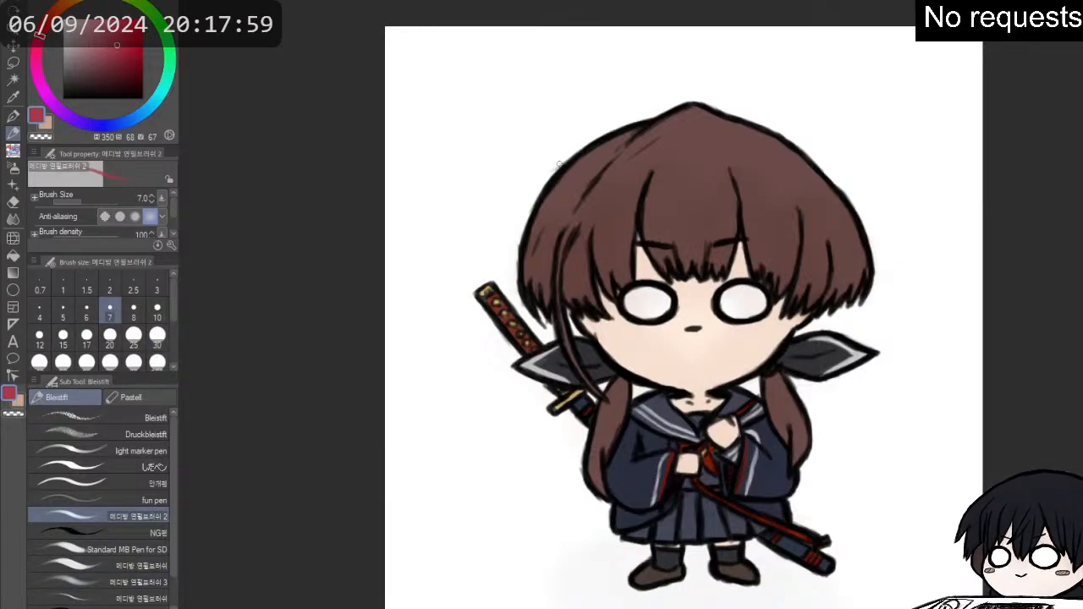
pyautogui.moveTo(559, 162)
pyautogui.mouseDown()
pyautogui.moveTo(561, 122)
pyautogui.moveTo(586, 84)
pyautogui.moveTo(640, 48)
pyautogui.moveTo(707, 34)
pyautogui.moveTo(771, 53)
pyautogui.moveTo(810, 98)
pyautogui.moveTo(804, 144)
pyautogui.mouseUp()
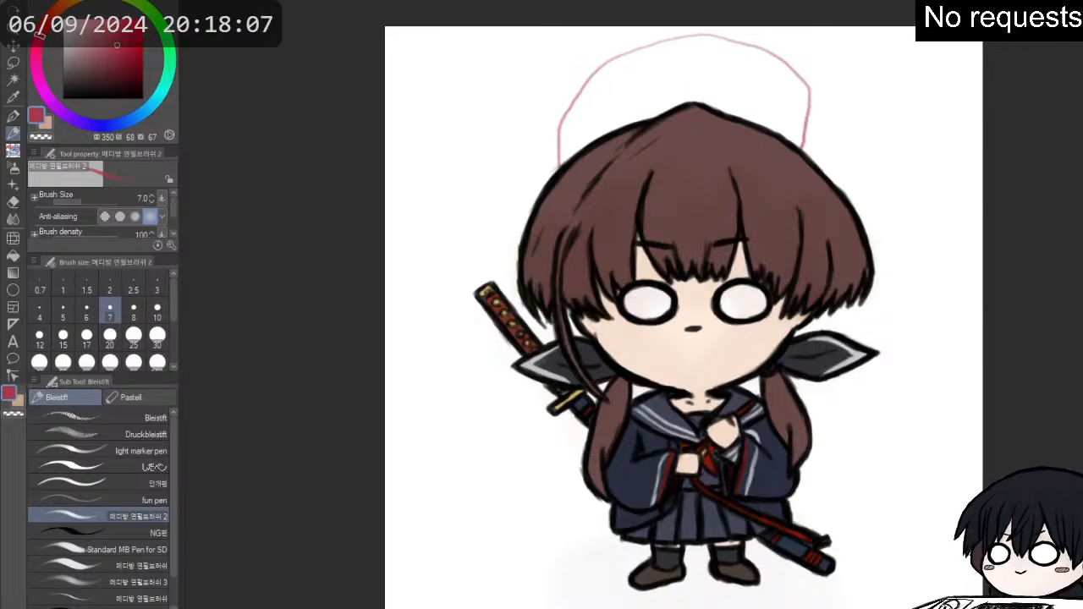
pyautogui.hotkey('ctrl', 'z')
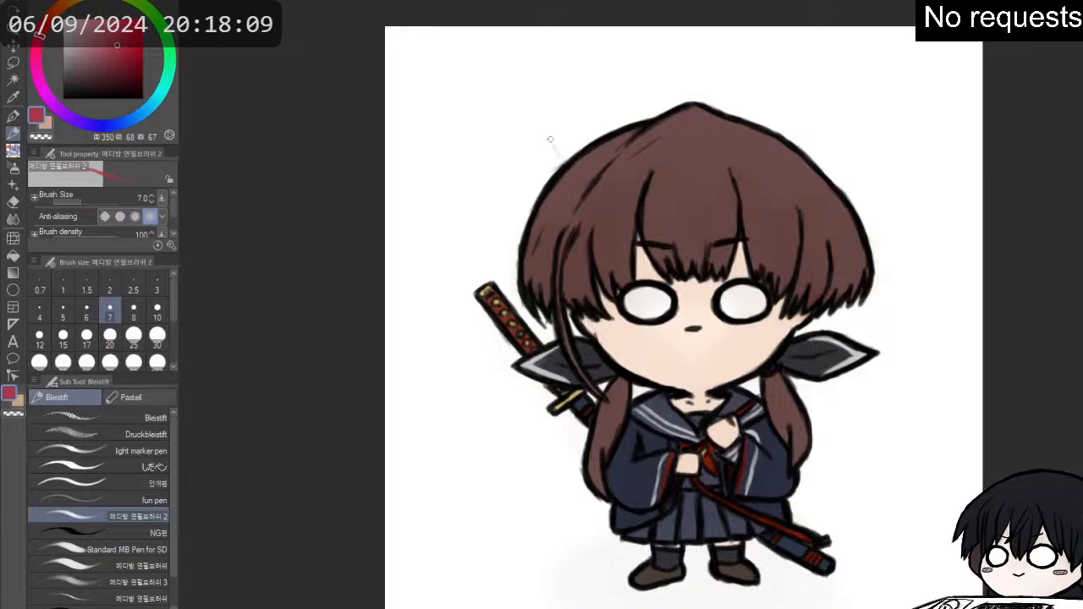
pyautogui.moveTo(551, 149)
pyautogui.mouseDown()
pyautogui.moveTo(589, 56)
pyautogui.moveTo(721, 23)
pyautogui.moveTo(804, 87)
pyautogui.moveTo(812, 153)
pyautogui.mouseUp()
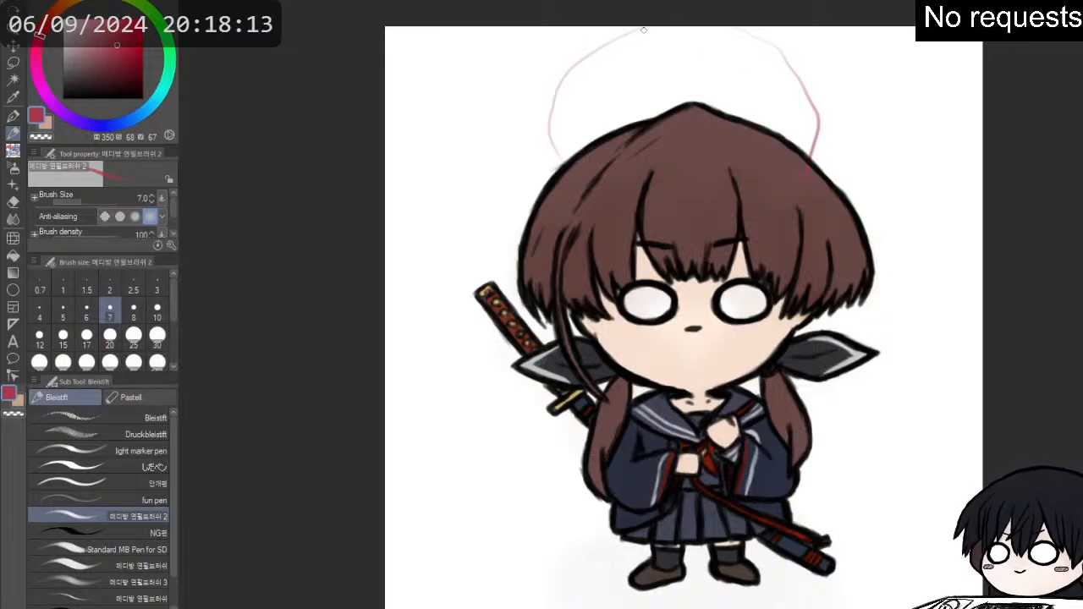
pyautogui.moveTo(619, 39); pyautogui.dragTo(689, 27)
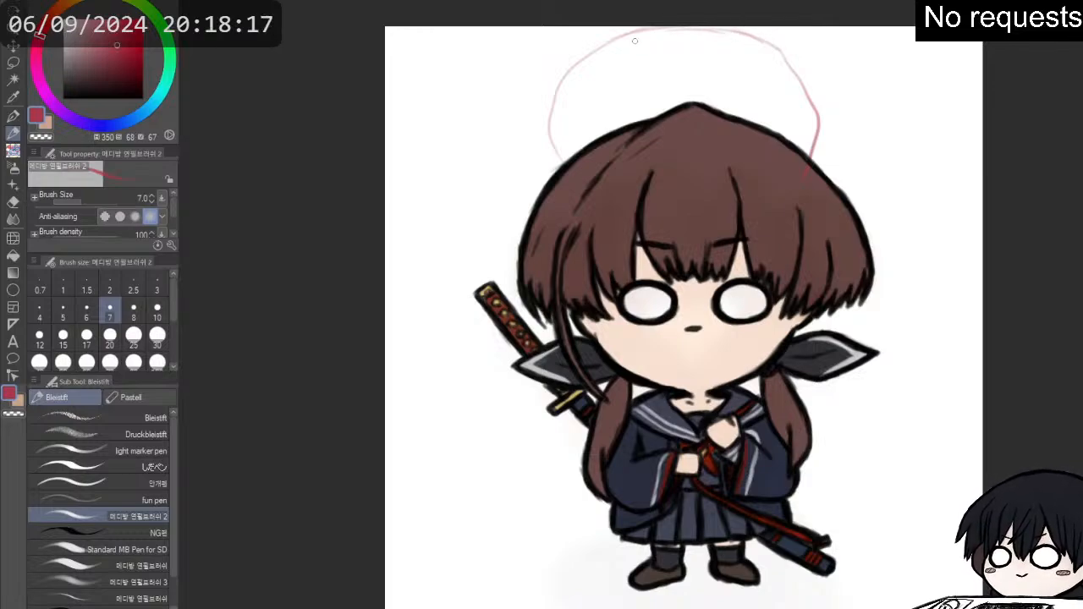
pyautogui.moveTo(598, 50); pyautogui.dragTo(656, 29)
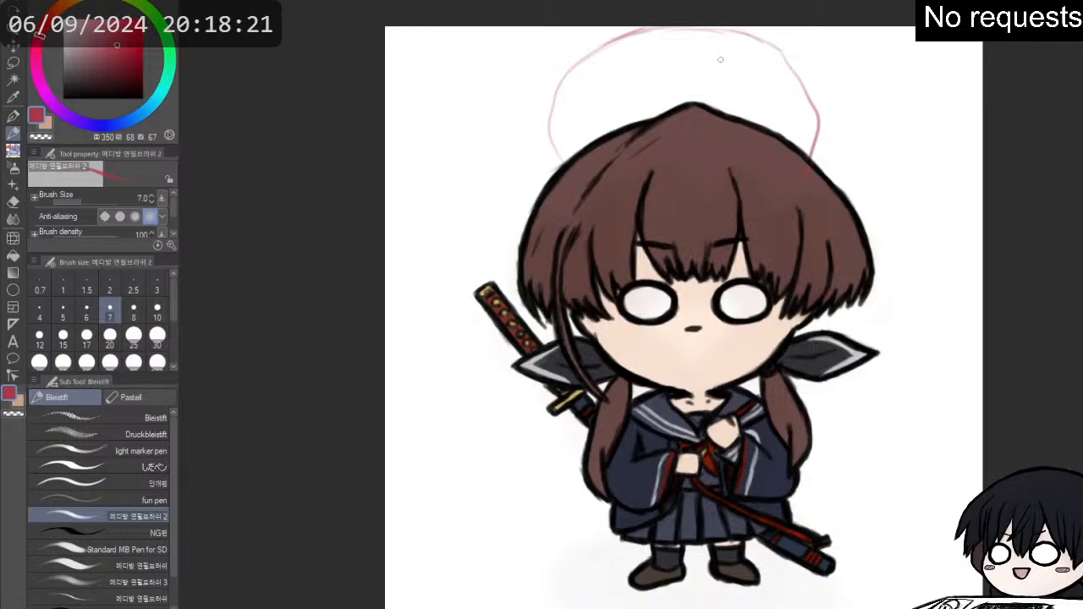
pyautogui.press('e')
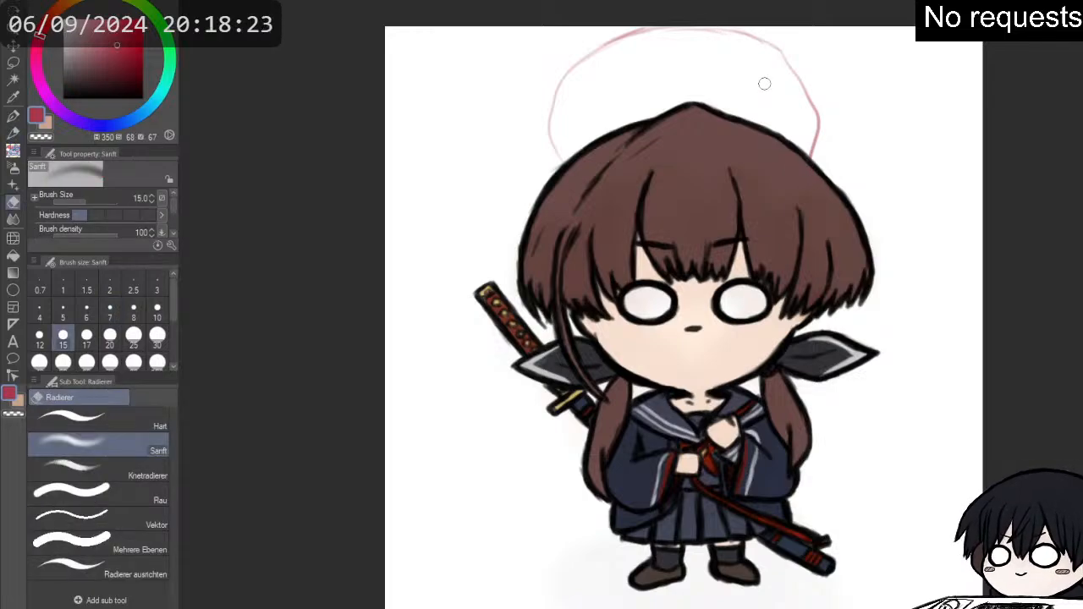
pyautogui.press('p')
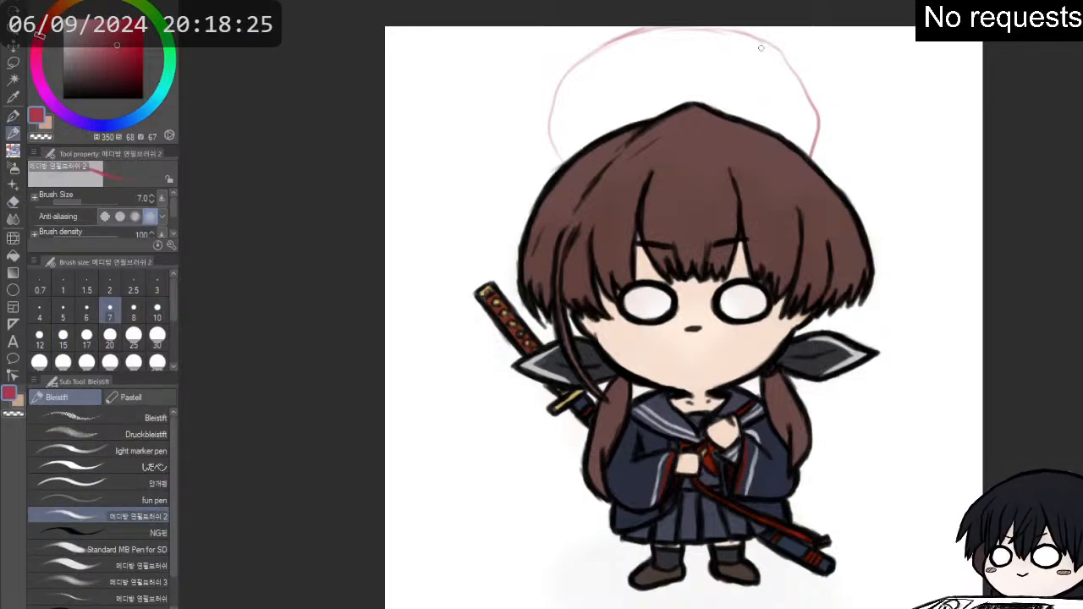
pyautogui.press('p')
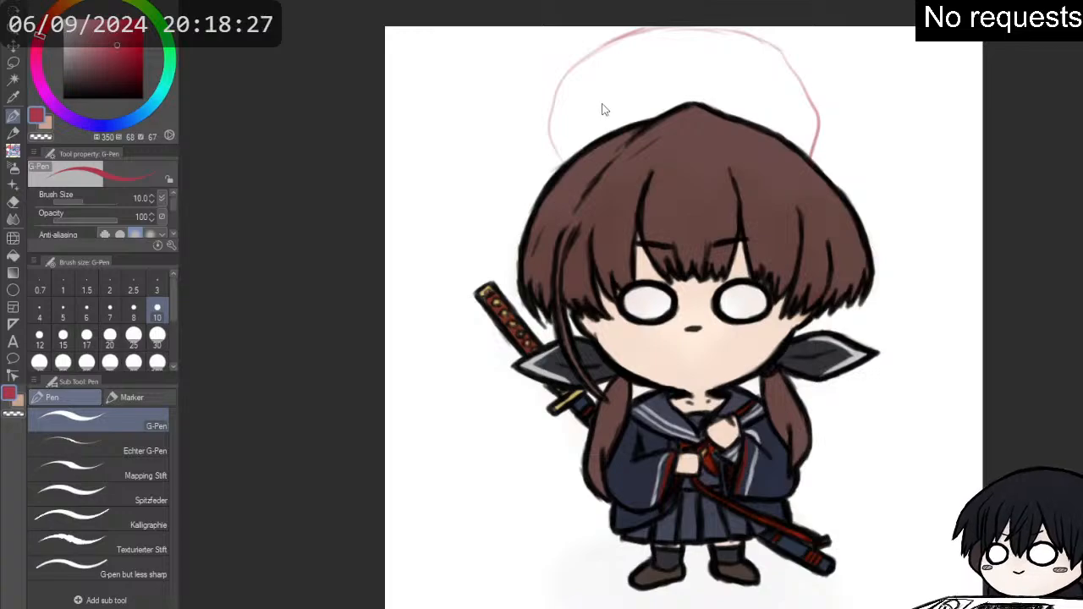
pyautogui.hotkey('ctrl', 'z')
pyautogui.hotkey('ctrl', 'z')
pyautogui.hotkey('ctrl', 'z')
pyautogui.hotkey('ctrl', 'z')
pyautogui.hotkey('ctrl', 'z')
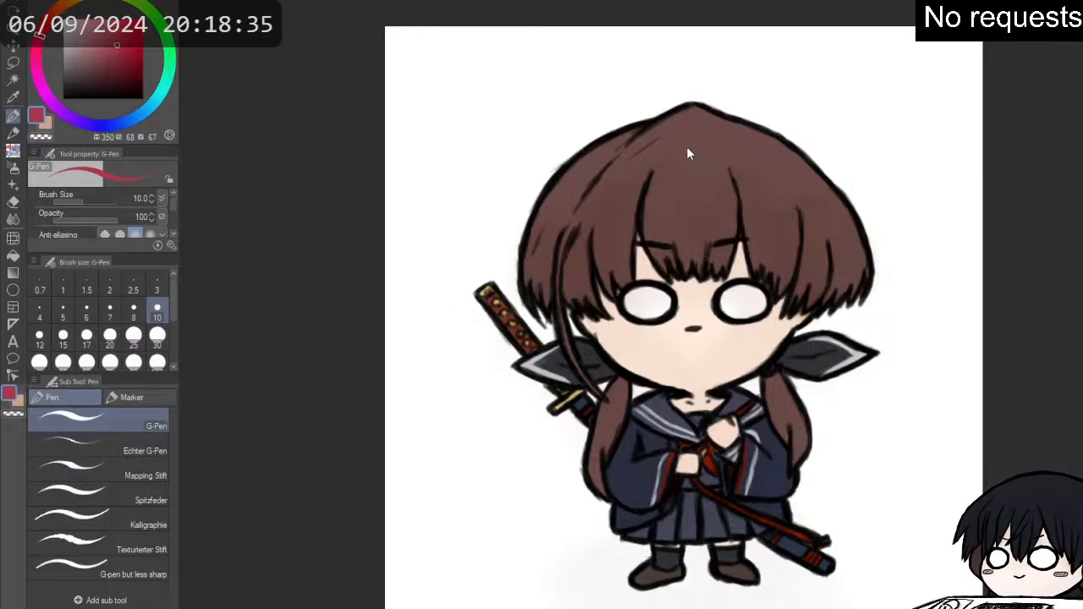
pyautogui.hotkey('ctrl', 'y')
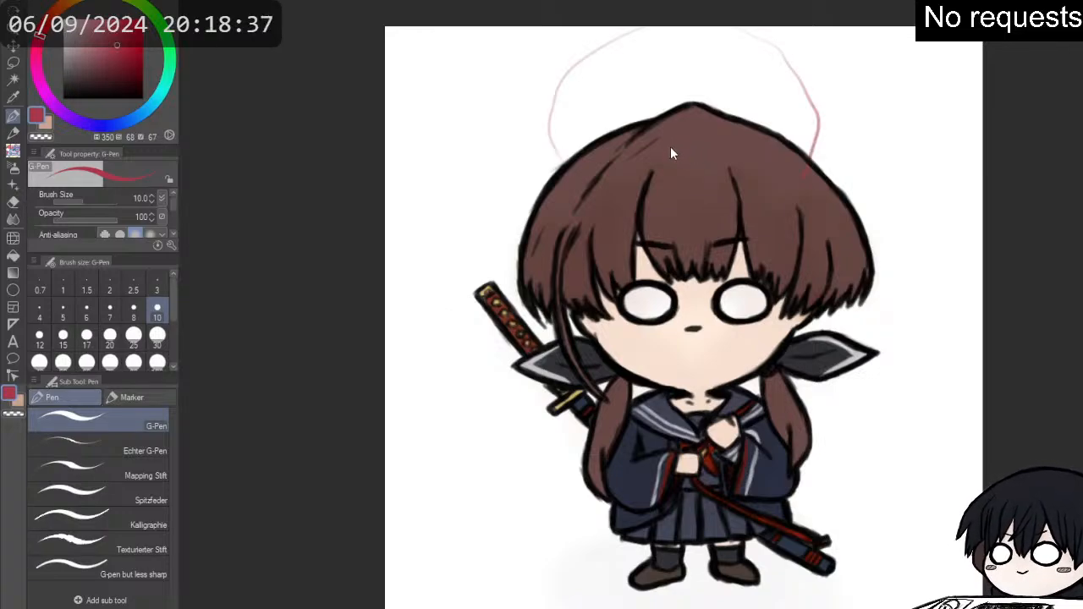
pyautogui.hotkey('ctrl', 'z')
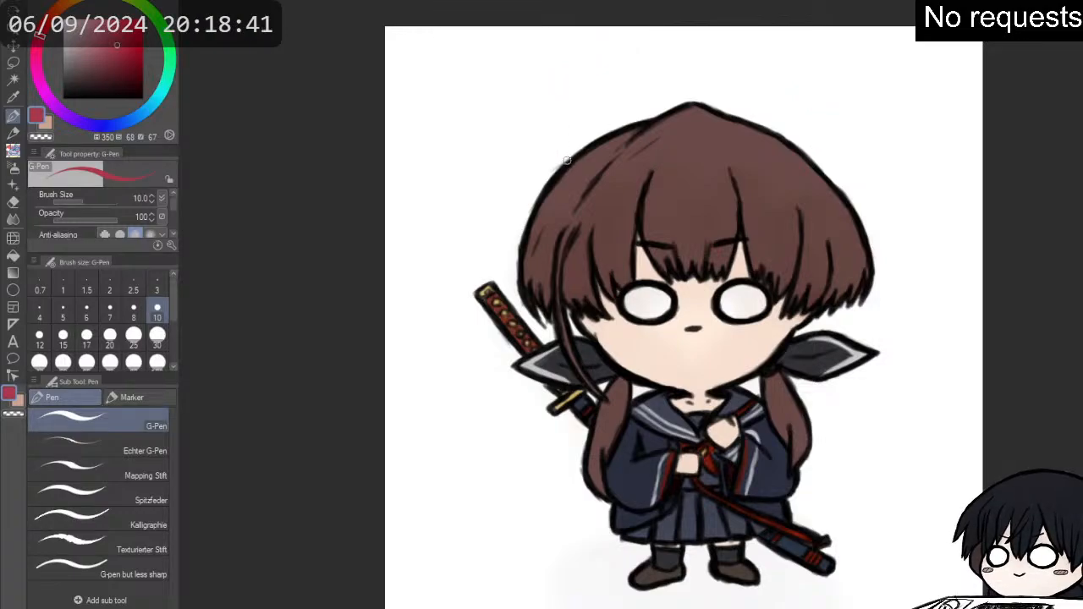
pyautogui.moveTo(555, 168)
pyautogui.mouseDown()
pyautogui.moveTo(556, 111)
pyautogui.moveTo(622, 27)
pyautogui.mouseUp()
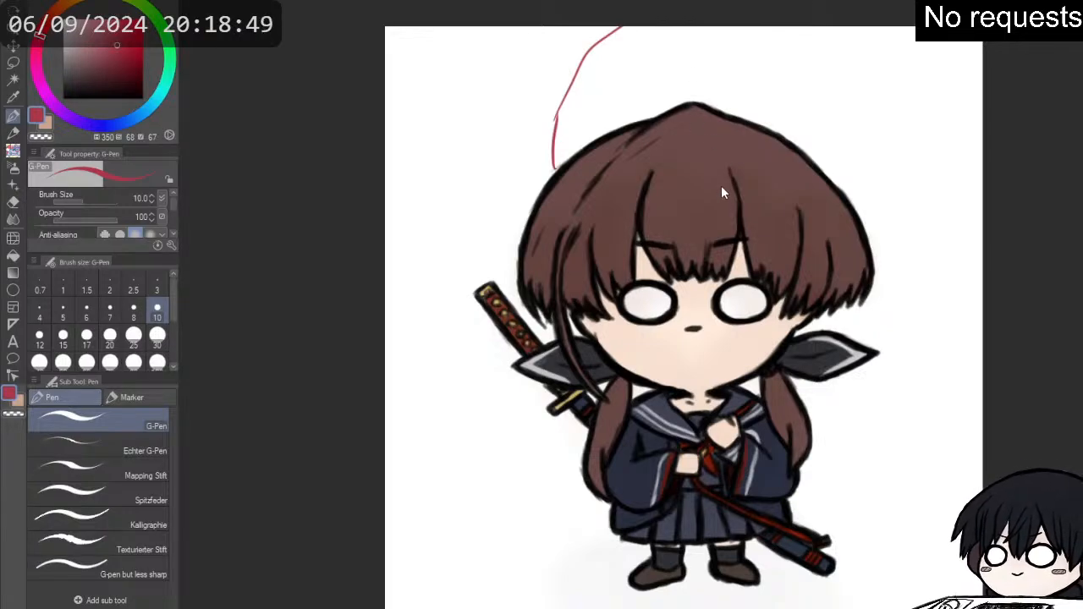
pyautogui.hotkey('ctrl', 'z')
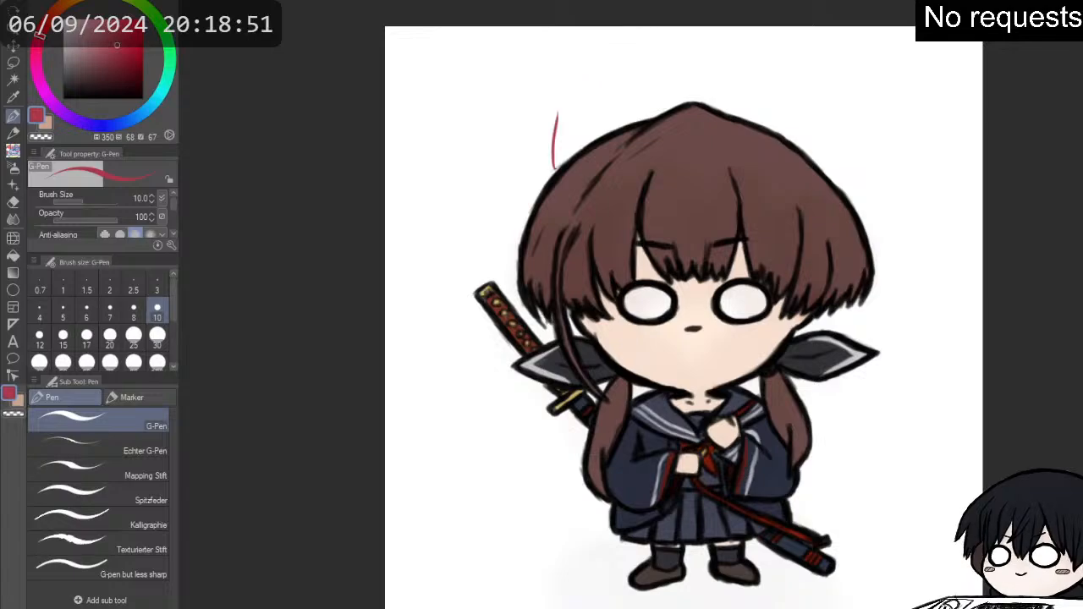
pyautogui.hotkey('ctrl', 'z')
# - Sketch thin crimson curves on both sides above the head with the second pencil brush variant and erase the stray left line
pyautogui.press('p')
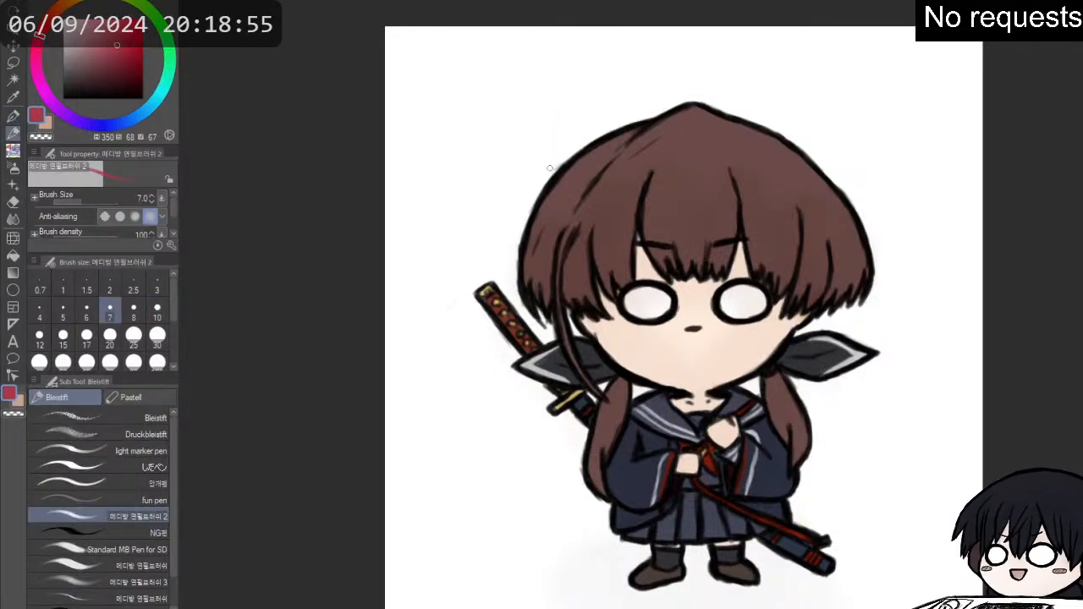
pyautogui.moveTo(544, 180)
pyautogui.mouseDown()
pyautogui.moveTo(551, 122)
pyautogui.moveTo(599, 58)
pyautogui.mouseUp()
pyautogui.moveTo(738, 34)
pyautogui.mouseDown()
pyautogui.moveTo(785, 63)
pyautogui.moveTo(814, 105)
pyautogui.moveTo(821, 167)
pyautogui.mouseUp()
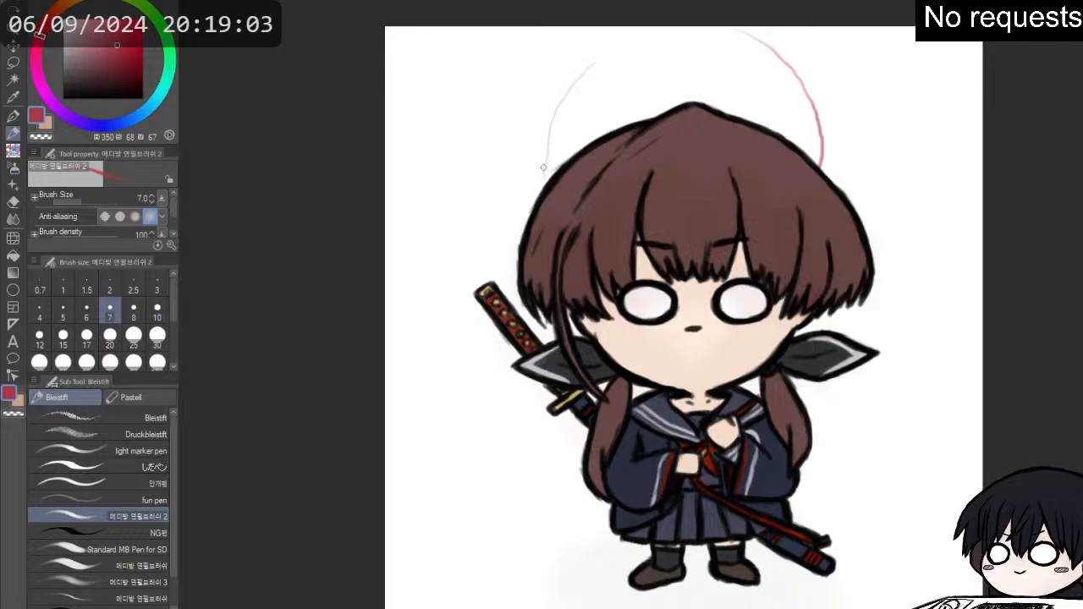
pyautogui.moveTo(538, 154)
pyautogui.mouseDown()
pyautogui.moveTo(543, 167)
pyautogui.moveTo(543, 131)
pyautogui.moveTo(574, 77)
pyautogui.mouseUp()
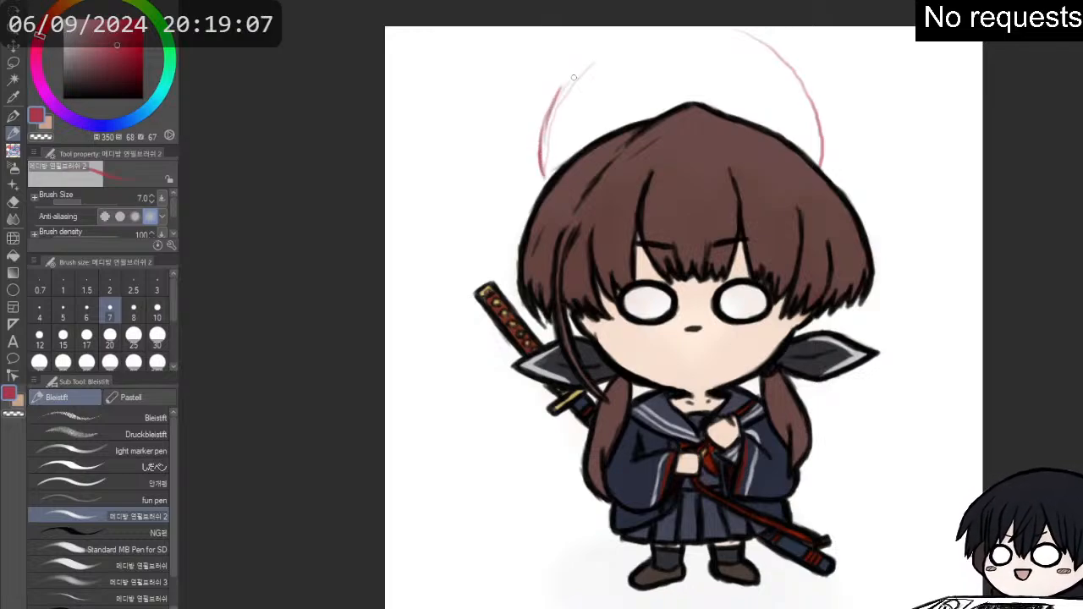
pyautogui.press('e')
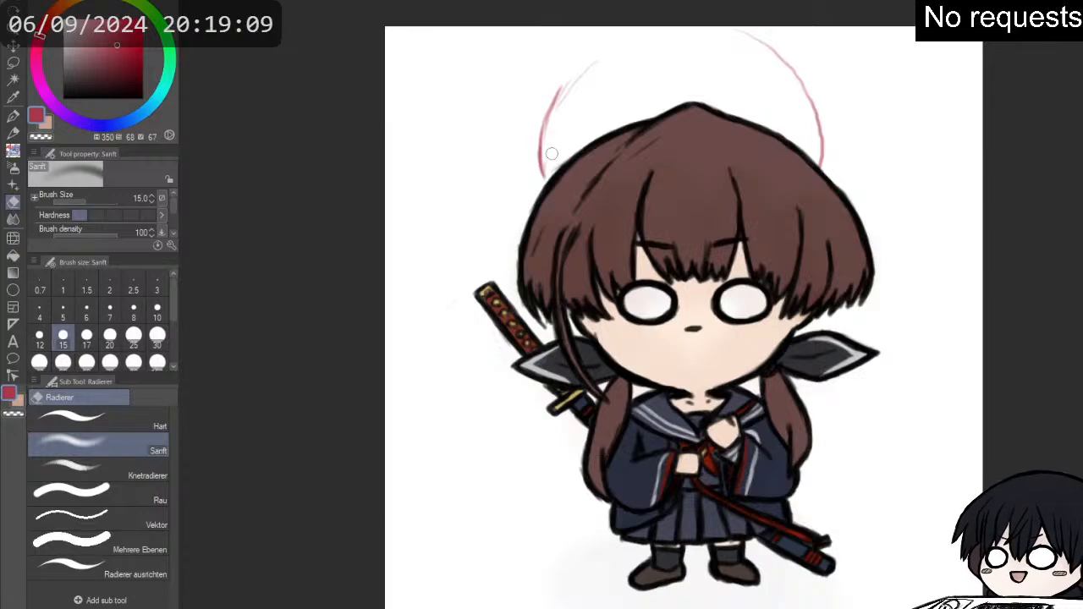
pyautogui.moveTo(562, 110); pyautogui.dragTo(602, 62)
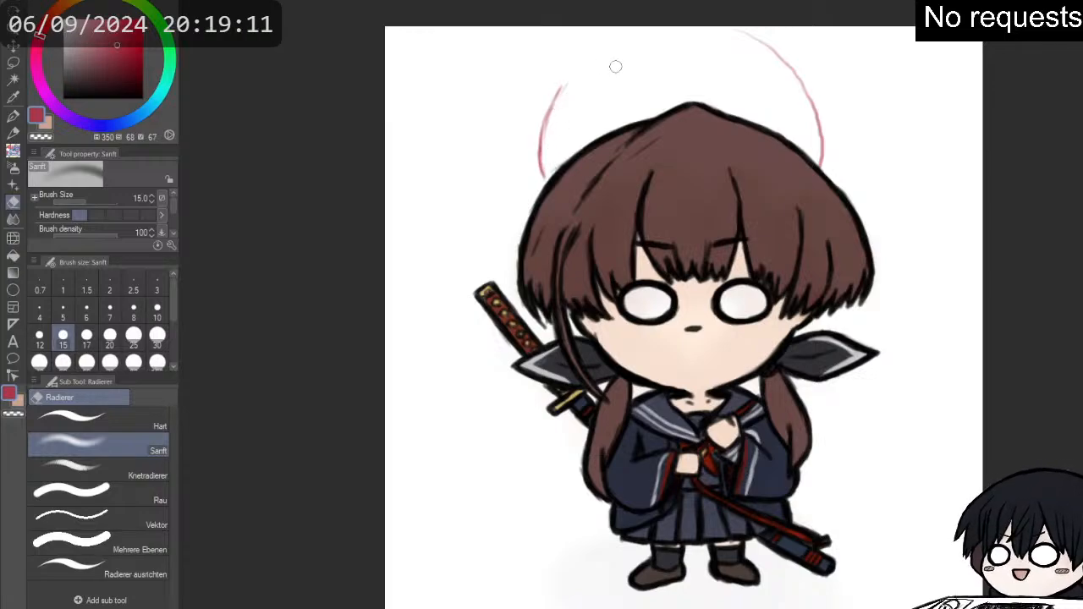
# - Join the two side curves into one crimson arc over the head and double its lines down to the hair with the size 7 pencil
pyautogui.press('p')
pyautogui.moveTo(555, 102)
pyautogui.mouseDown()
pyautogui.moveTo(602, 40)
pyautogui.moveTo(653, 35)
pyautogui.moveTo(612, 34)
pyautogui.moveTo(730, 21)
pyautogui.moveTo(666, 29)
pyautogui.moveTo(749, 43)
pyautogui.moveTo(708, 27)
pyautogui.moveTo(776, 49)
pyautogui.moveTo(733, 27)
pyautogui.moveTo(789, 61)
pyautogui.moveTo(770, 42)
pyautogui.moveTo(760, 45)
pyautogui.moveTo(805, 80)
pyautogui.mouseUp()
pyautogui.moveTo(776, 44)
pyautogui.mouseDown()
pyautogui.moveTo(819, 86)
pyautogui.moveTo(793, 61)
pyautogui.moveTo(835, 132)
pyautogui.mouseUp()
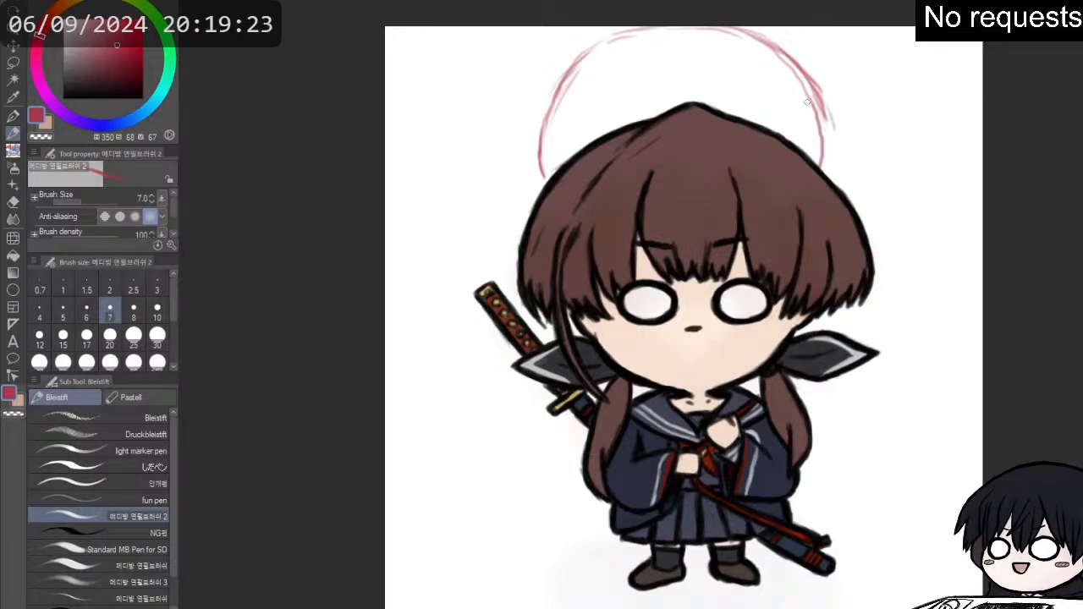
pyautogui.moveTo(819, 96); pyautogui.dragTo(833, 149)
pyautogui.moveTo(831, 117); pyautogui.dragTo(822, 159)
pyautogui.moveTo(574, 62); pyautogui.dragTo(533, 158)
pyautogui.moveTo(548, 119); pyautogui.dragTo(543, 180)
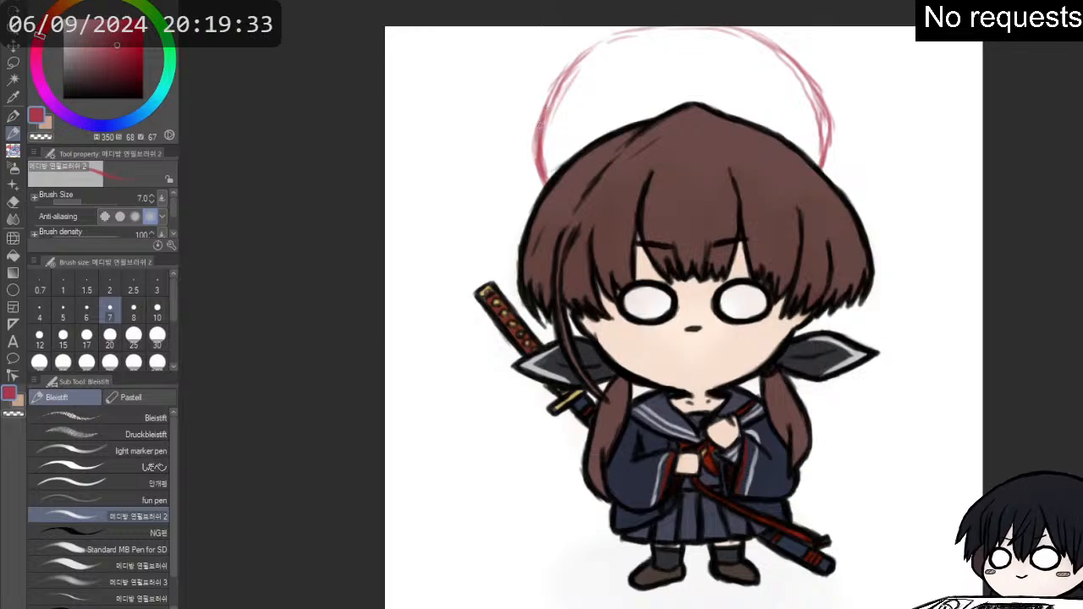
# - Thicken the crimson arc along its crown and both sides with repeated size 7 pencil strokes
pyautogui.press('e')
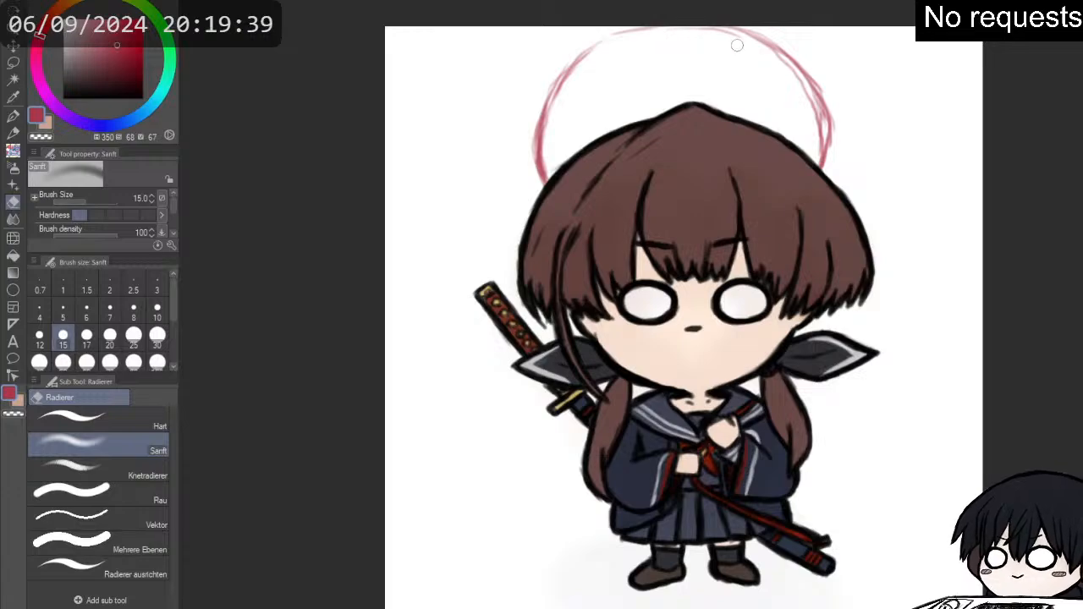
pyautogui.press('p')
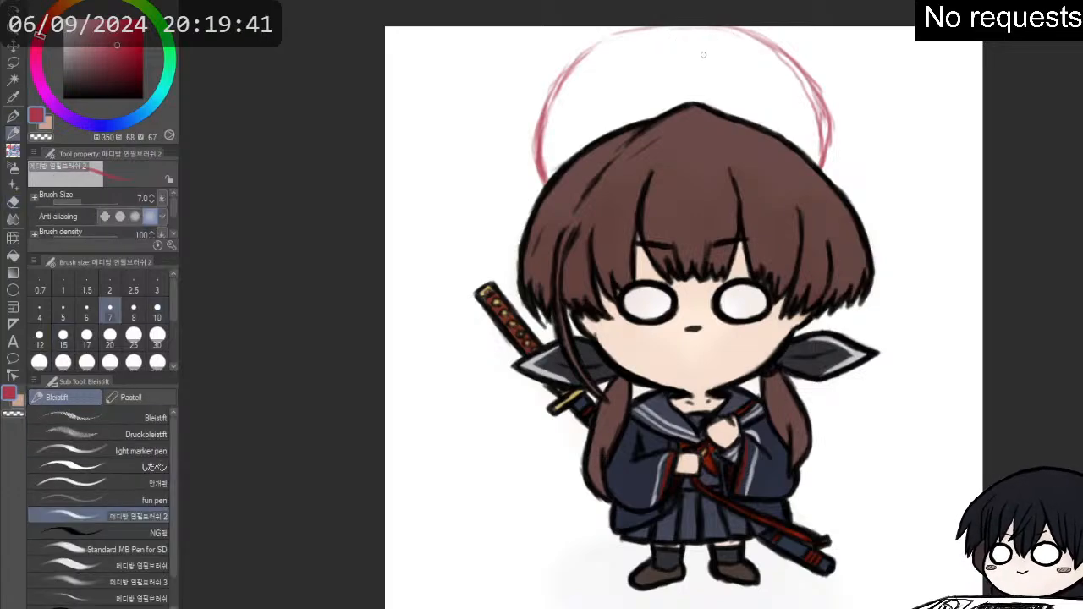
pyautogui.moveTo(590, 54)
pyautogui.mouseDown()
pyautogui.moveTo(616, 34)
pyautogui.moveTo(708, 28)
pyautogui.moveTo(808, 74)
pyautogui.moveTo(823, 113)
pyautogui.mouseUp()
pyautogui.moveTo(797, 71)
pyautogui.mouseDown()
pyautogui.moveTo(826, 123)
pyautogui.moveTo(826, 155)
pyautogui.mouseUp()
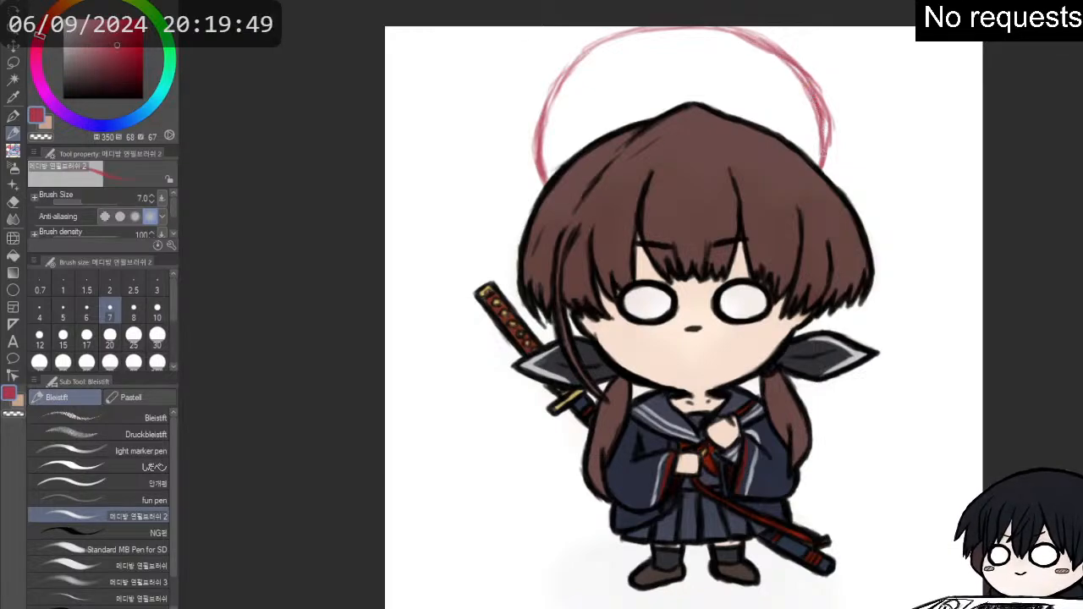
pyautogui.moveTo(822, 117)
pyautogui.mouseDown()
pyautogui.moveTo(824, 168)
pyautogui.moveTo(828, 133)
pyautogui.moveTo(815, 117)
pyautogui.mouseUp()
pyautogui.moveTo(821, 138); pyautogui.dragTo(818, 160)
pyautogui.moveTo(821, 117)
pyautogui.mouseDown()
pyautogui.moveTo(786, 59)
pyautogui.moveTo(755, 47)
pyautogui.mouseUp()
pyautogui.moveTo(541, 124)
pyautogui.mouseDown()
pyautogui.moveTo(535, 164)
pyautogui.moveTo(547, 99)
pyautogui.moveTo(545, 121)
pyautogui.moveTo(735, 17)
pyautogui.moveTo(645, 47)
pyautogui.moveTo(649, 32)
pyautogui.moveTo(721, 22)
pyautogui.moveTo(806, 80)
pyautogui.moveTo(790, 64)
pyautogui.moveTo(828, 120)
pyautogui.mouseUp()
# - Trim the rough inner and outer edges of the crimson arc with the Sanft eraser at size 15
pyautogui.press('e')
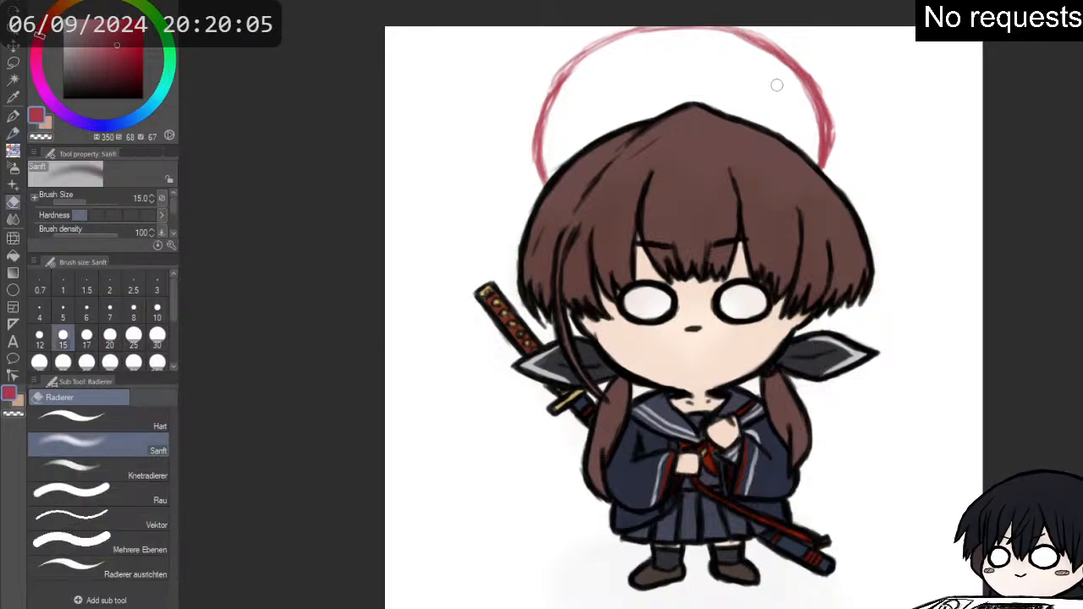
pyautogui.moveTo(813, 154)
pyautogui.mouseDown()
pyautogui.moveTo(813, 114)
pyautogui.moveTo(736, 40)
pyautogui.moveTo(760, 50)
pyautogui.mouseUp()
pyautogui.moveTo(681, 35); pyautogui.dragTo(601, 48)
pyautogui.moveTo(567, 94); pyautogui.dragTo(578, 66)
pyautogui.moveTo(546, 122); pyautogui.dragTo(572, 71)
pyautogui.moveTo(548, 129)
pyautogui.mouseDown()
pyautogui.moveTo(553, 95)
pyautogui.moveTo(562, 184)
pyautogui.mouseUp()
pyautogui.moveTo(837, 133)
pyautogui.mouseDown()
pyautogui.moveTo(832, 182)
pyautogui.moveTo(835, 117)
pyautogui.mouseUp()
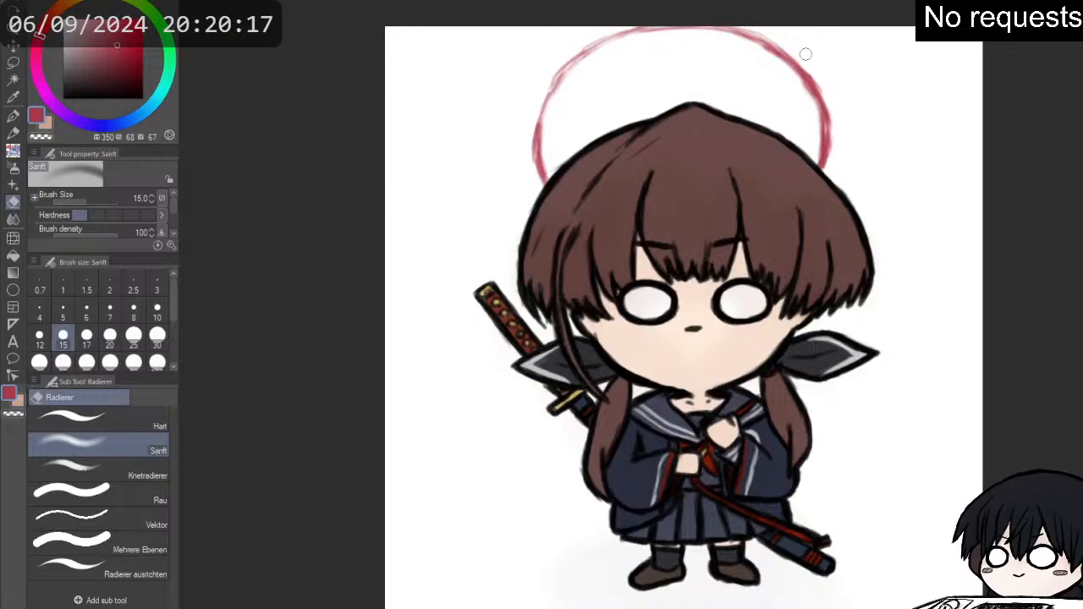
# - Fill in the arc's right side solidly with the size 7 pencil and smooth its outer edge with the Sanft eraser
pyautogui.press('p')
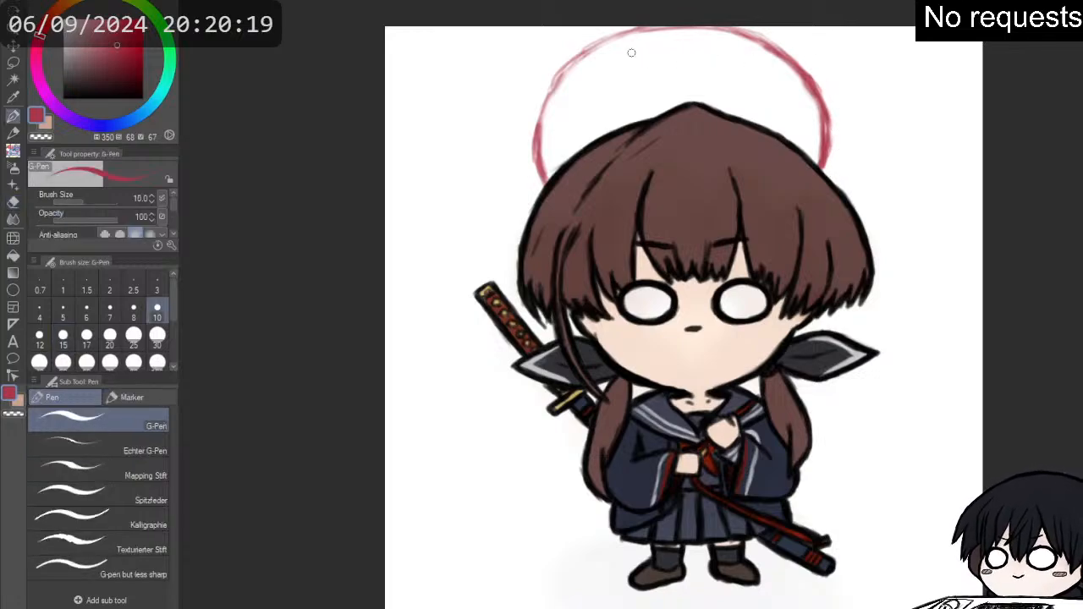
pyautogui.scroll(2, 643, 46)
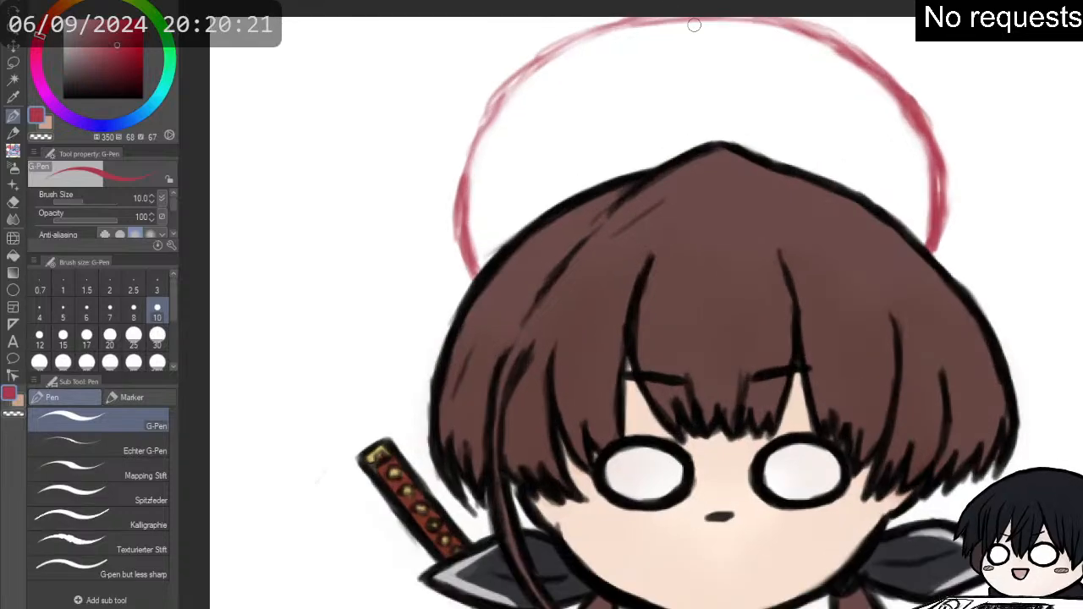
pyautogui.press('p')
pyautogui.press('p')
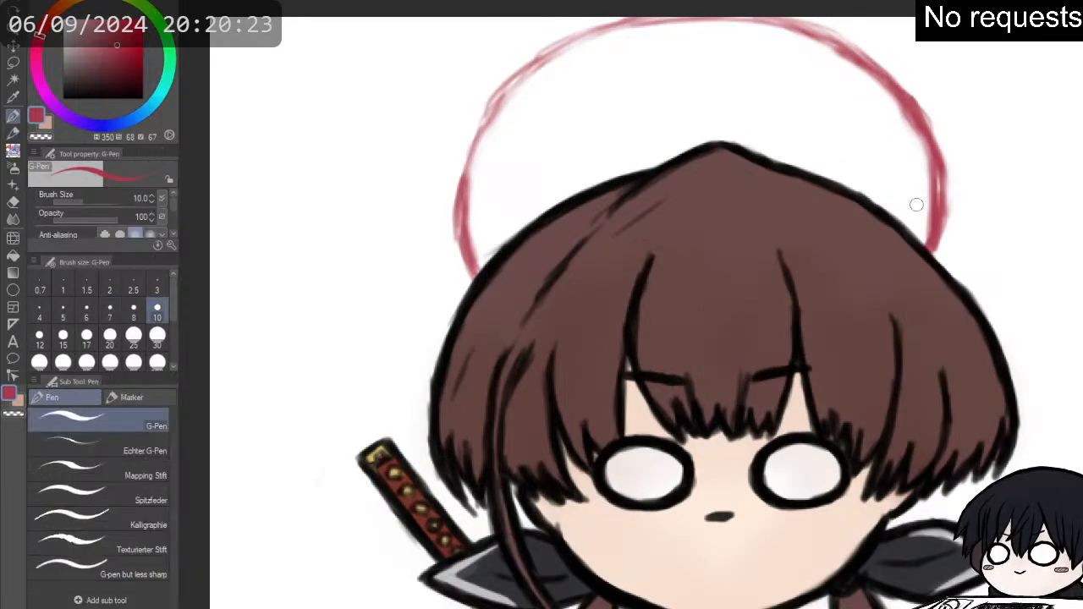
pyautogui.press('p')
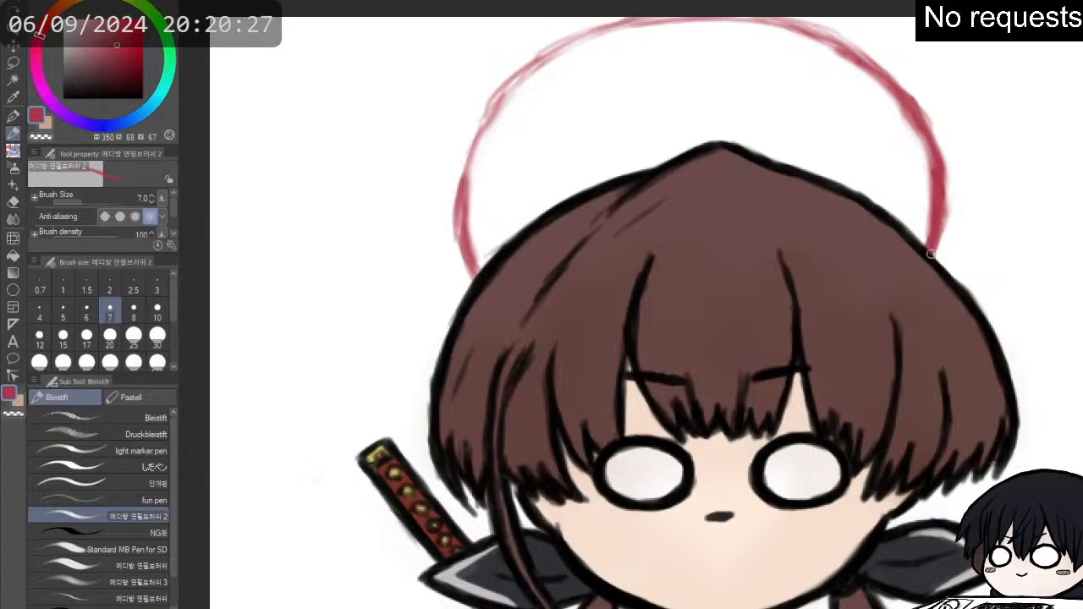
pyautogui.moveTo(931, 250)
pyautogui.mouseDown()
pyautogui.moveTo(945, 211)
pyautogui.moveTo(924, 122)
pyautogui.moveTo(899, 86)
pyautogui.moveTo(849, 57)
pyautogui.moveTo(848, 78)
pyautogui.moveTo(893, 109)
pyautogui.moveTo(814, 53)
pyautogui.mouseUp()
pyautogui.press('e')
pyautogui.moveTo(922, 83); pyautogui.dragTo(949, 131)
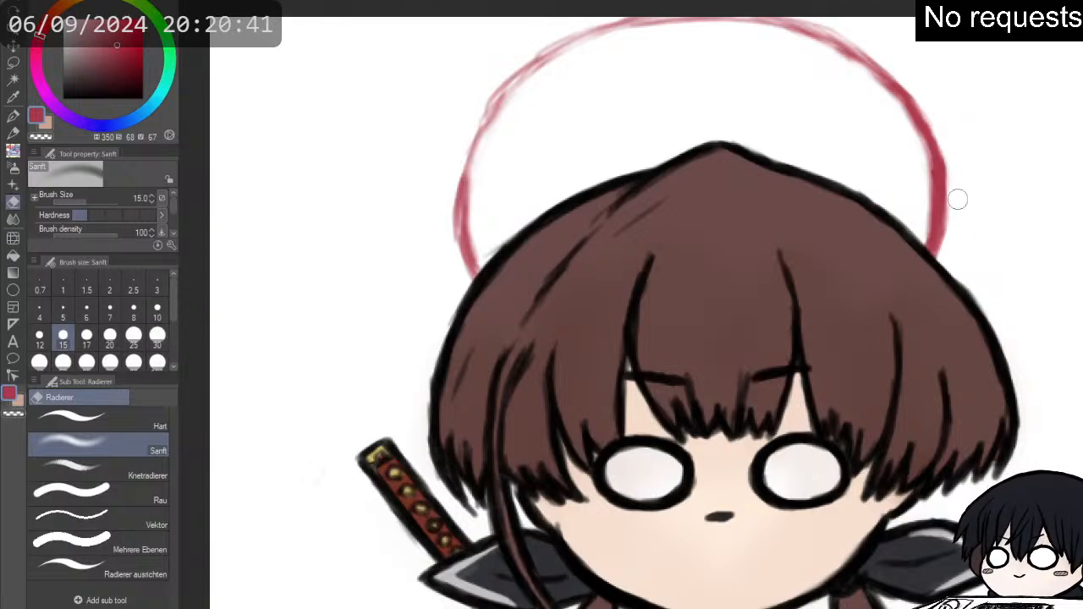
# - Strengthen the arc's upper right section and its whole left side up to the crown with the size 7 pencil
pyautogui.press('p')
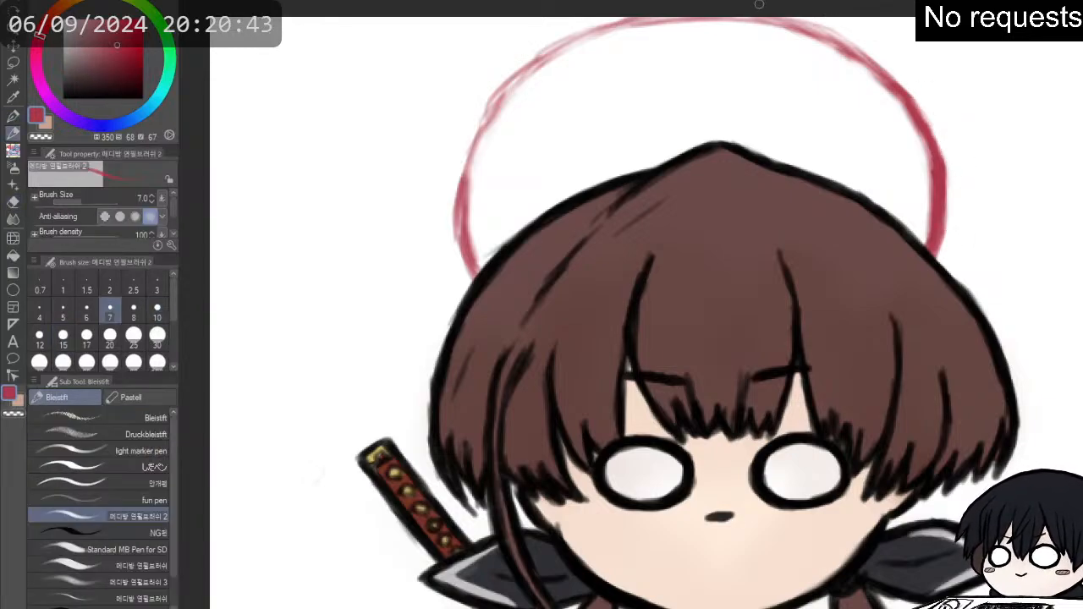
pyautogui.moveTo(756, 16)
pyautogui.mouseDown()
pyautogui.moveTo(834, 38)
pyautogui.moveTo(867, 69)
pyautogui.mouseUp()
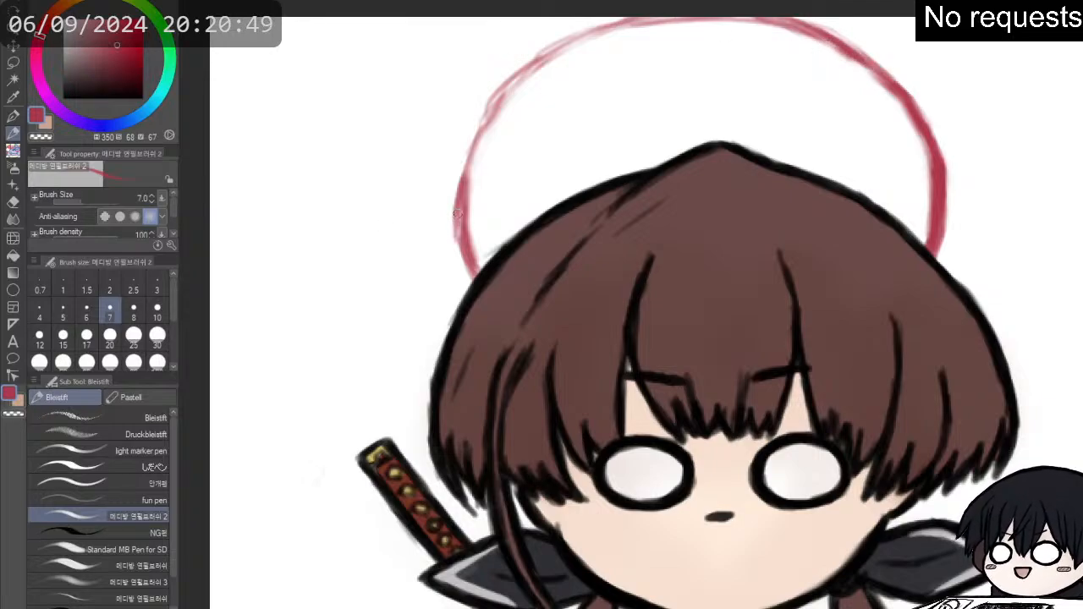
pyautogui.moveTo(457, 214); pyautogui.dragTo(470, 268)
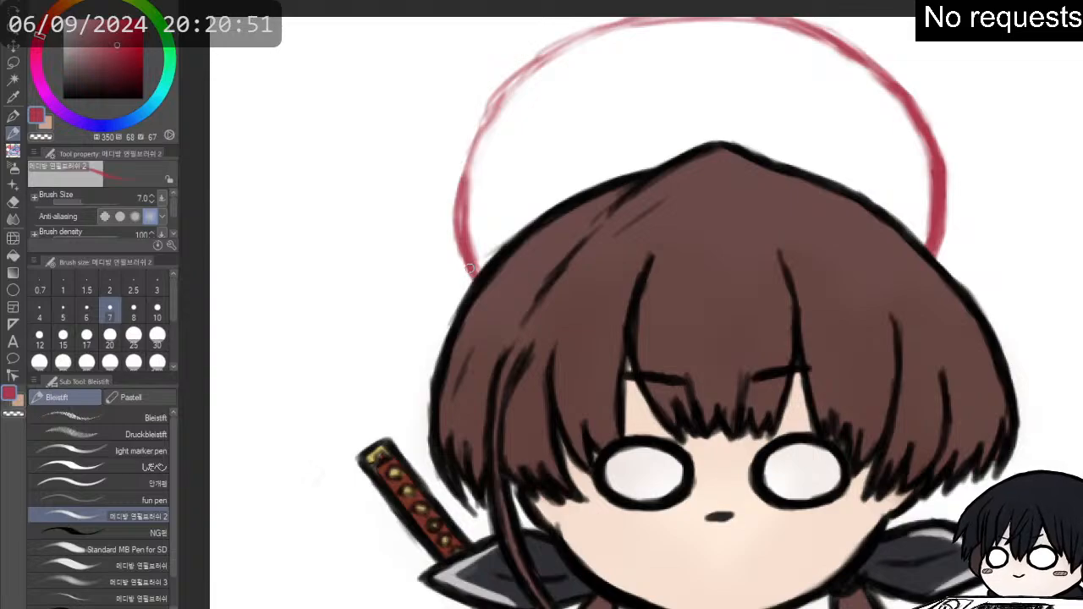
pyautogui.moveTo(458, 231); pyautogui.dragTo(469, 273)
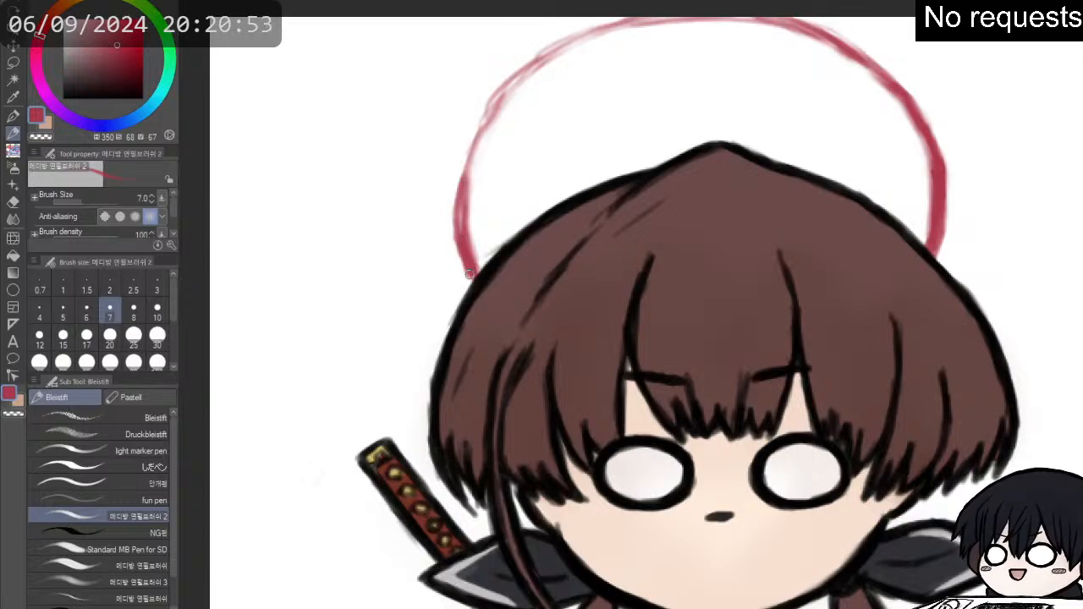
pyautogui.moveTo(458, 220)
pyautogui.mouseDown()
pyautogui.moveTo(472, 144)
pyautogui.moveTo(467, 161)
pyautogui.moveTo(511, 86)
pyautogui.mouseUp()
pyautogui.moveTo(488, 122); pyautogui.dragTo(540, 67)
pyautogui.moveTo(498, 98)
pyautogui.mouseDown()
pyautogui.moveTo(570, 43)
pyautogui.moveTo(541, 65)
pyautogui.moveTo(641, 17)
pyautogui.mouseUp()
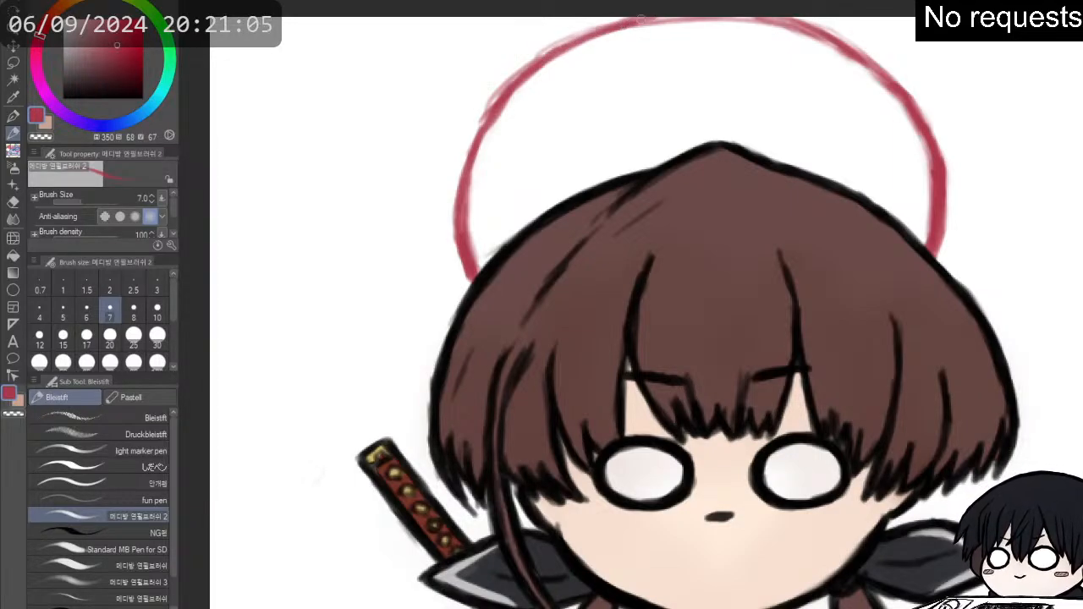
# - Clean the outer and inner edges of the arc's upper left section with the Sanft eraser at size 15
pyautogui.press('e')
pyautogui.moveTo(470, 122); pyautogui.dragTo(502, 83)
pyautogui.moveTo(470, 116)
pyautogui.mouseDown()
pyautogui.moveTo(516, 57)
pyautogui.moveTo(586, 27)
pyautogui.mouseUp()
pyautogui.moveTo(522, 53); pyautogui.dragTo(639, 7)
pyautogui.moveTo(584, 27); pyautogui.dragTo(649, 7)
pyautogui.moveTo(480, 90)
pyautogui.mouseDown()
pyautogui.moveTo(510, 107)
pyautogui.moveTo(493, 139)
pyautogui.moveTo(530, 92)
pyautogui.mouseUp()
pyautogui.moveTo(504, 129)
pyautogui.mouseDown()
pyautogui.moveTo(541, 89)
pyautogui.moveTo(534, 97)
pyautogui.mouseUp()
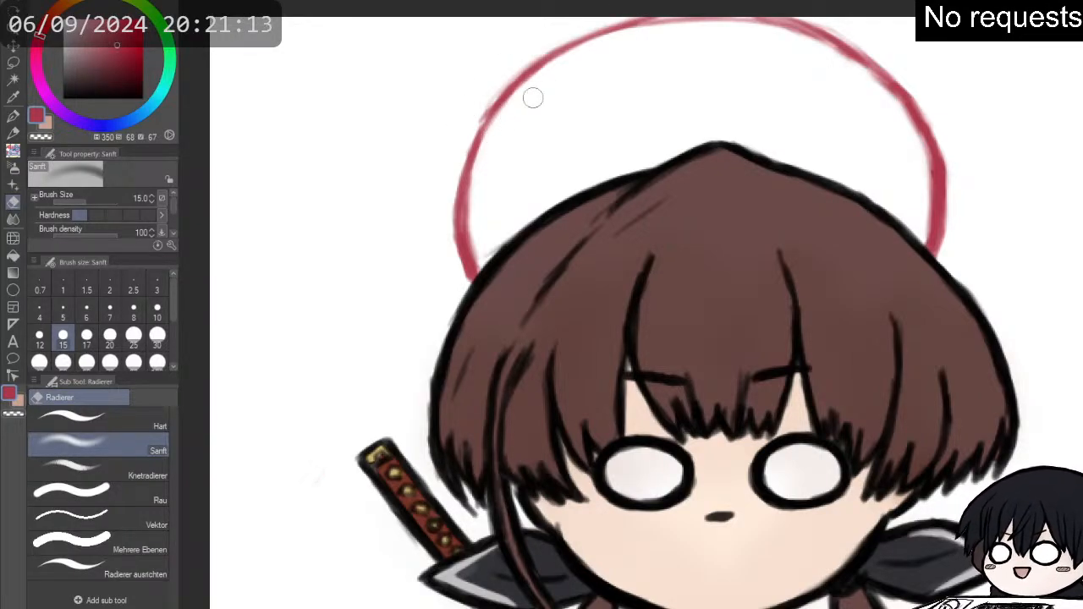
# - Even out the arc's upper left bend and darken its crown down to the upper right with the size 7 pencil
pyautogui.press('p')
pyautogui.press('p')
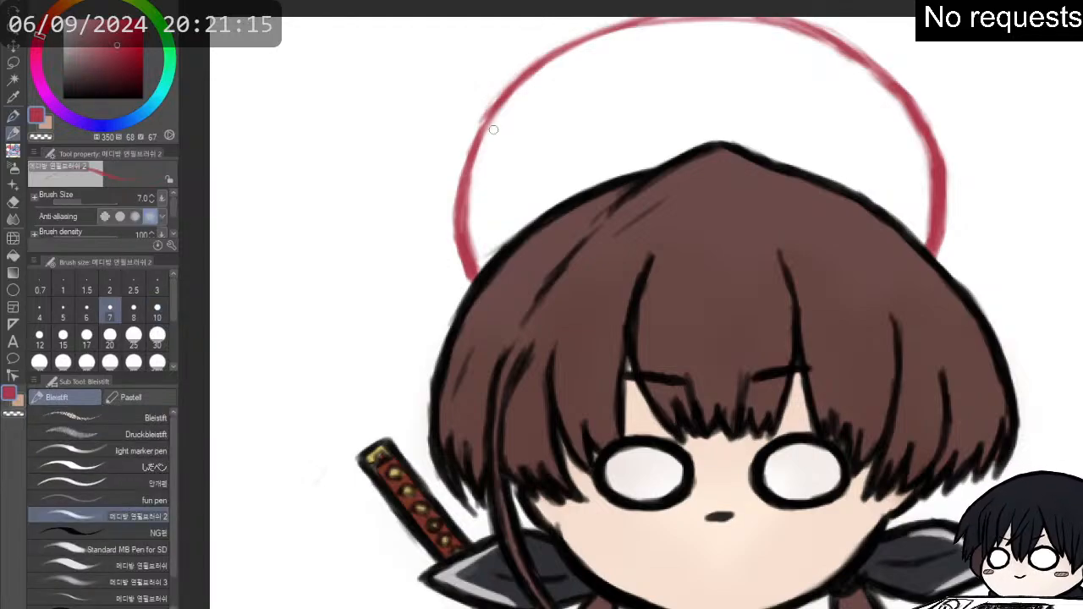
pyautogui.moveTo(488, 118)
pyautogui.mouseDown()
pyautogui.moveTo(476, 140)
pyautogui.moveTo(516, 83)
pyautogui.mouseUp()
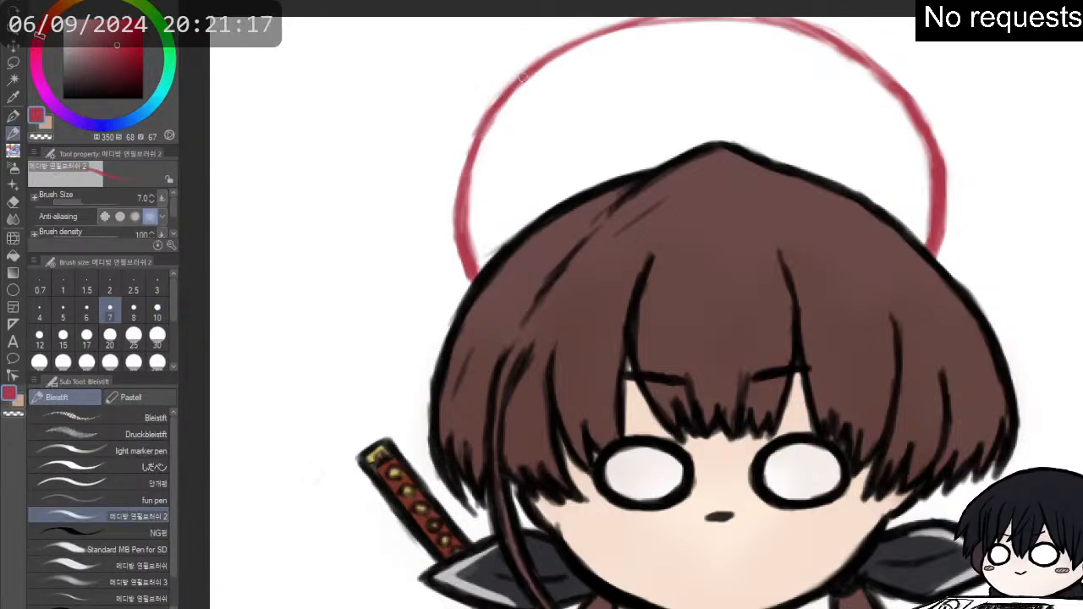
pyautogui.moveTo(650, 24)
pyautogui.mouseDown()
pyautogui.moveTo(818, 29)
pyautogui.moveTo(906, 103)
pyautogui.mouseUp()
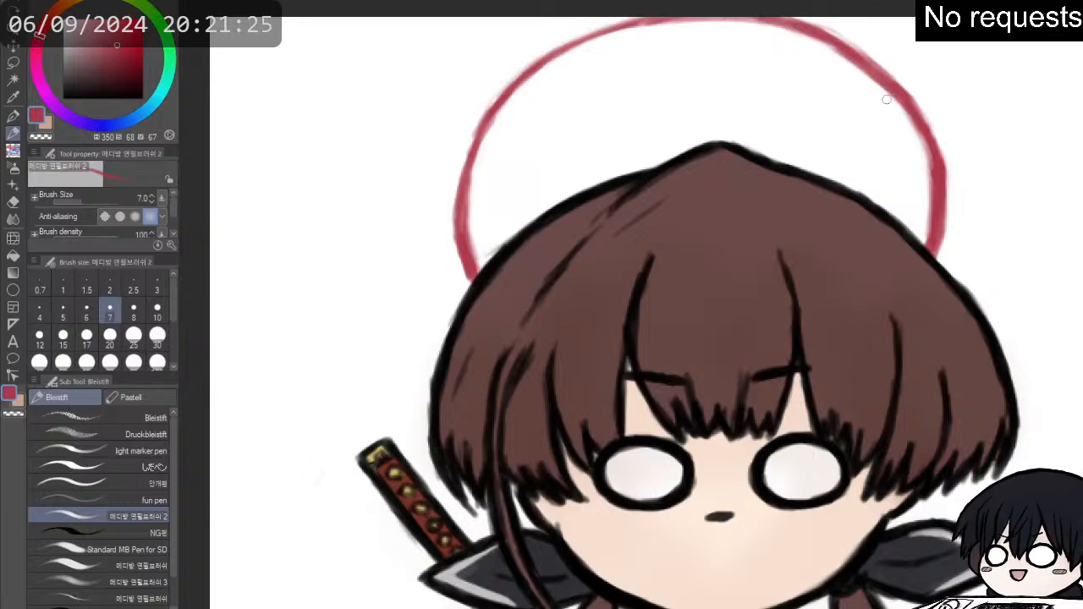
# - Refine the arc's upper edges by alternating the Sanft eraser at size 15 with the size 7 pencil
pyautogui.press('e')
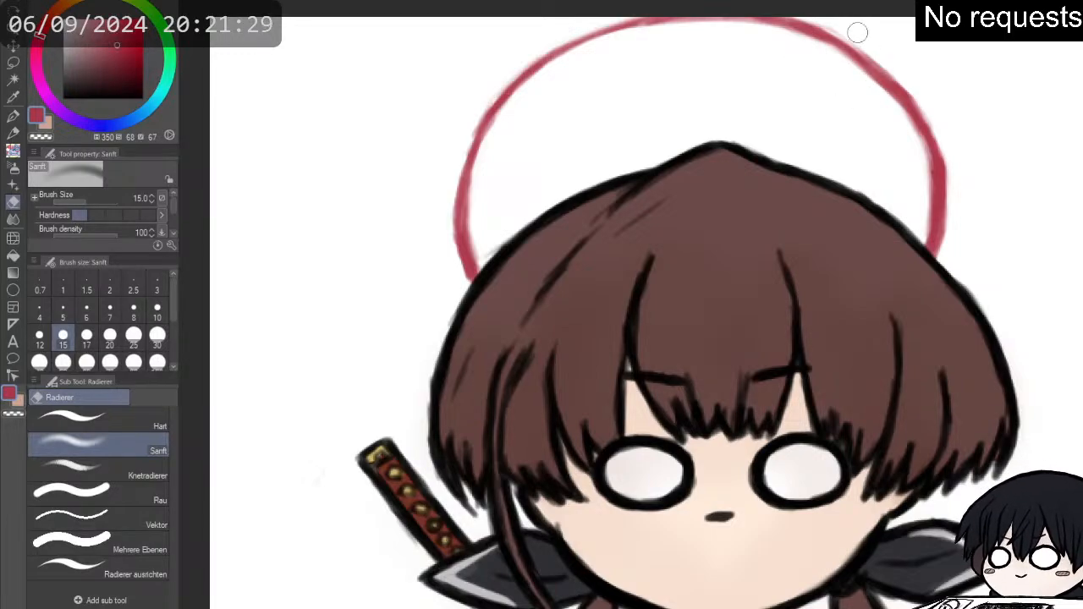
pyautogui.press('p')
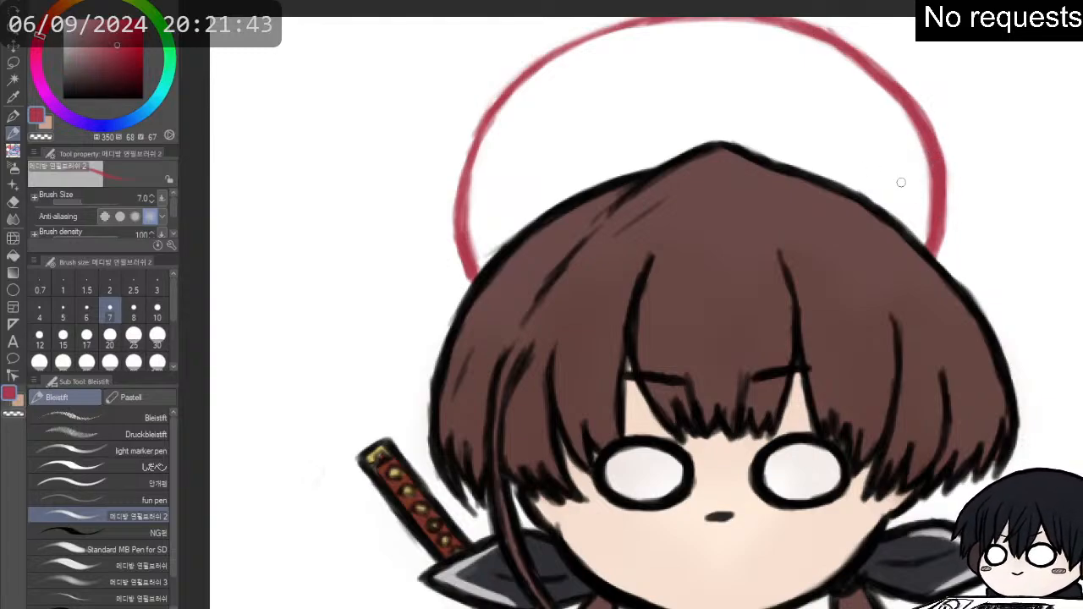
pyautogui.press('e')
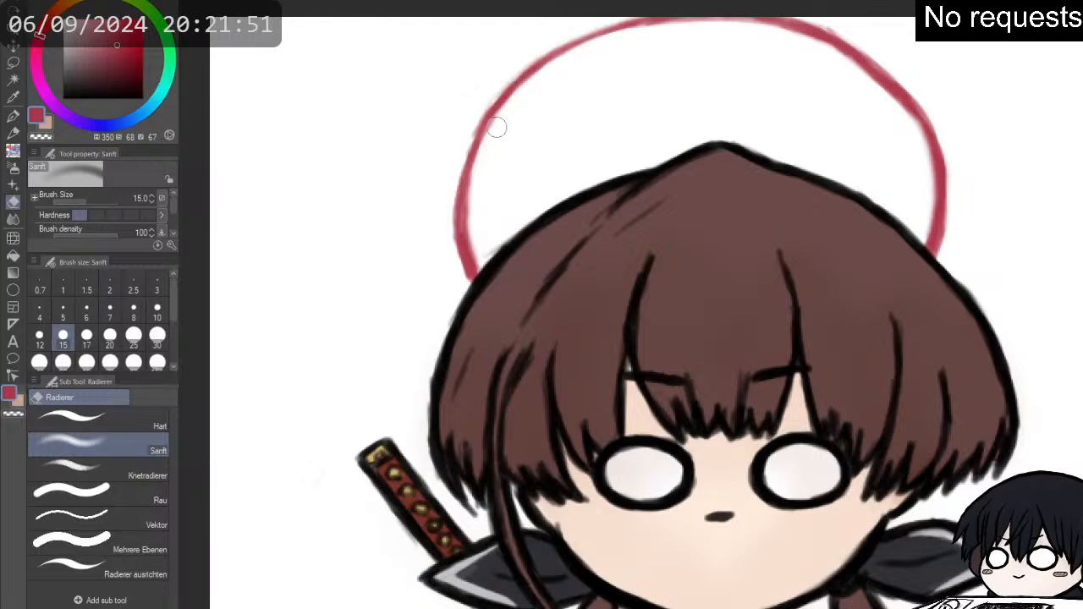
pyautogui.scroll(-4, 528, 116)
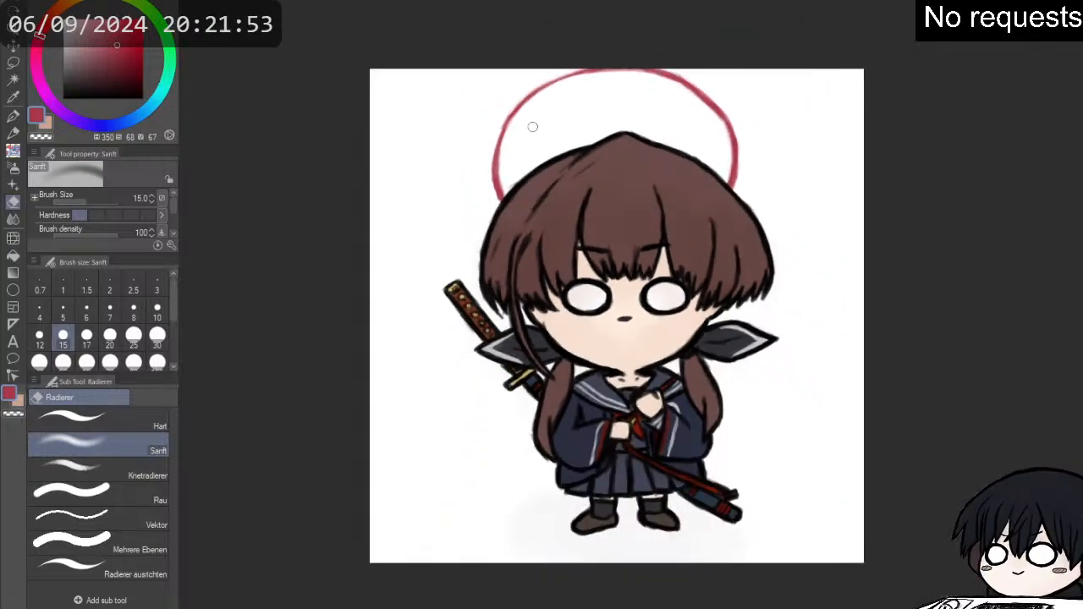
pyautogui.scroll(2, 556, 170)
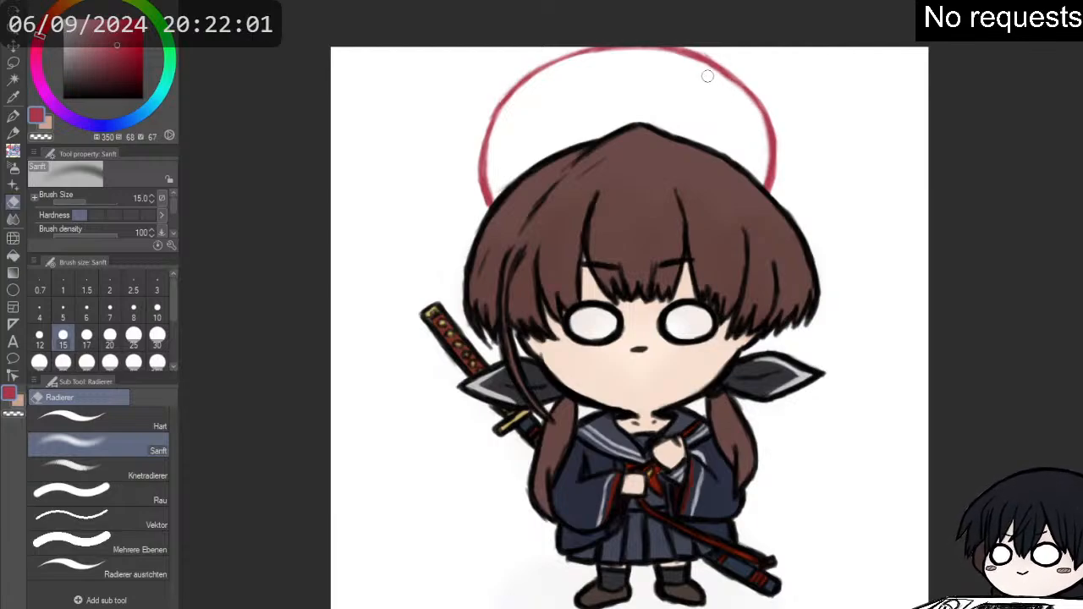
pyautogui.press('p')
pyautogui.press('p')
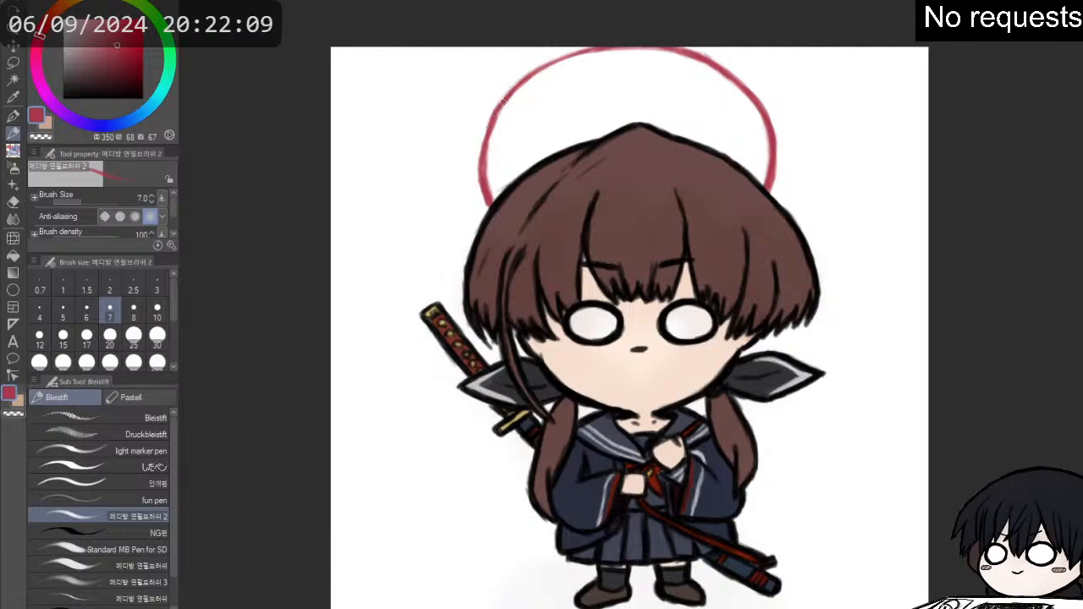
pyautogui.scroll(-3, 527, 117)
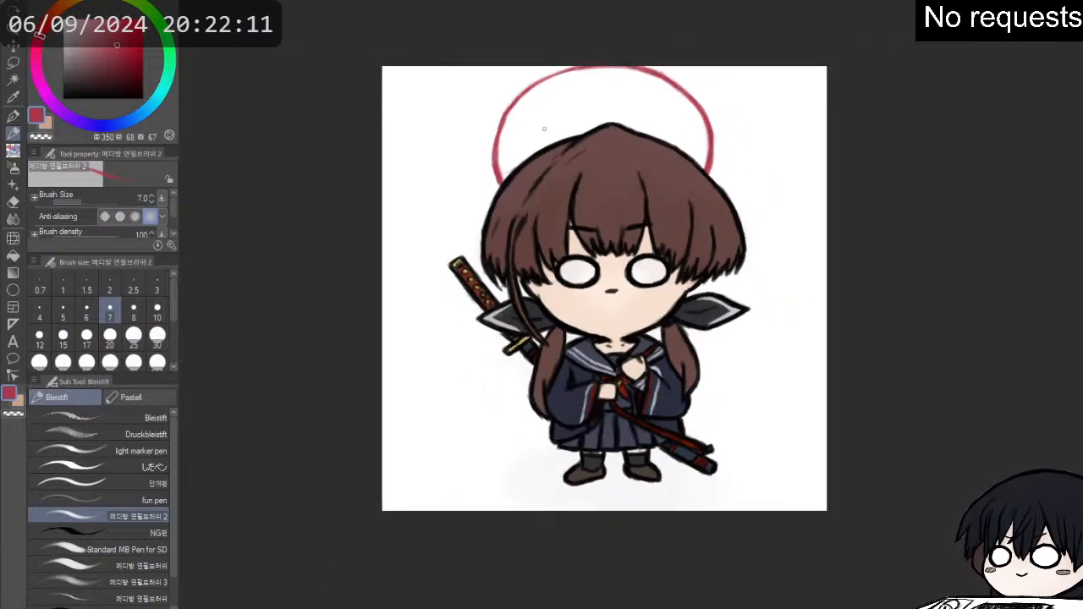
pyautogui.scroll(3, 540, 187)
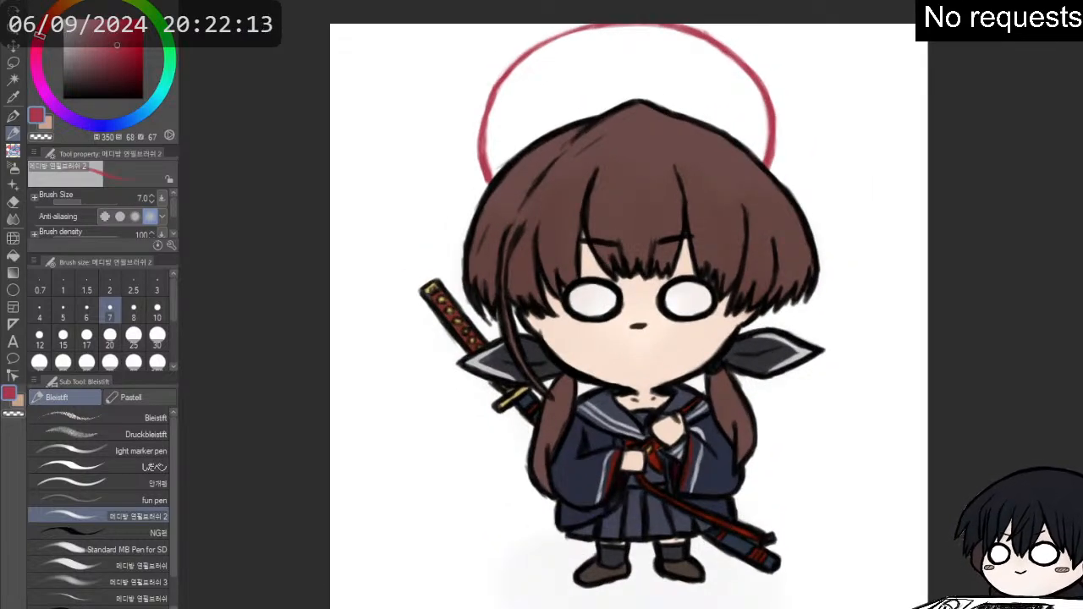
pyautogui.scroll(3, 677, 335)
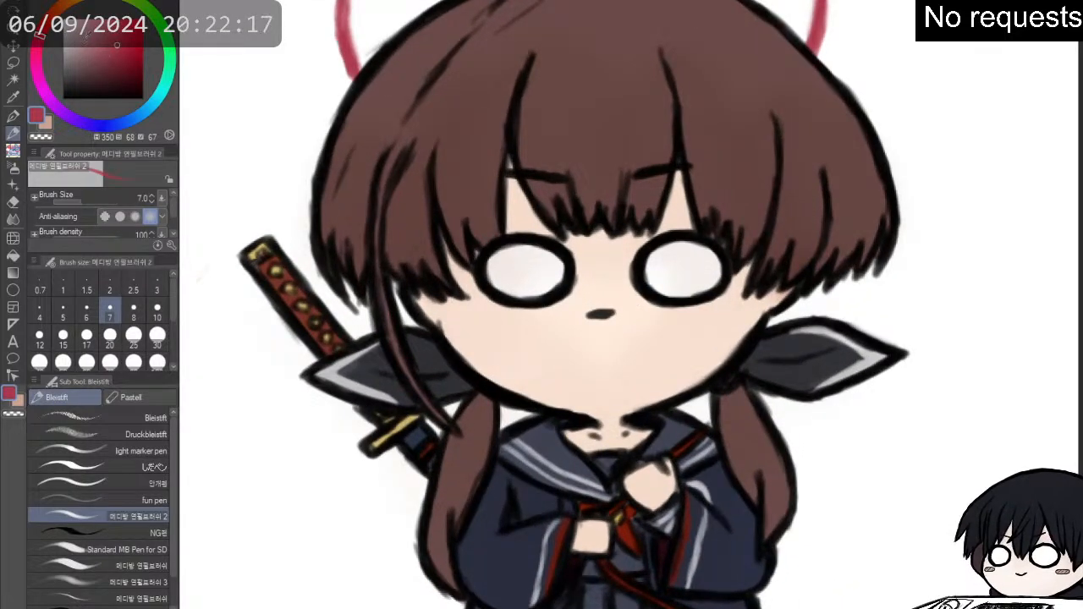
# - Hatch short blush strokes in light pink (hue 350, saturation 23, value 80) on both cheeks with the size 7 pencil
pyautogui.moveTo(95, 30); pyautogui.dragTo(81, 29)
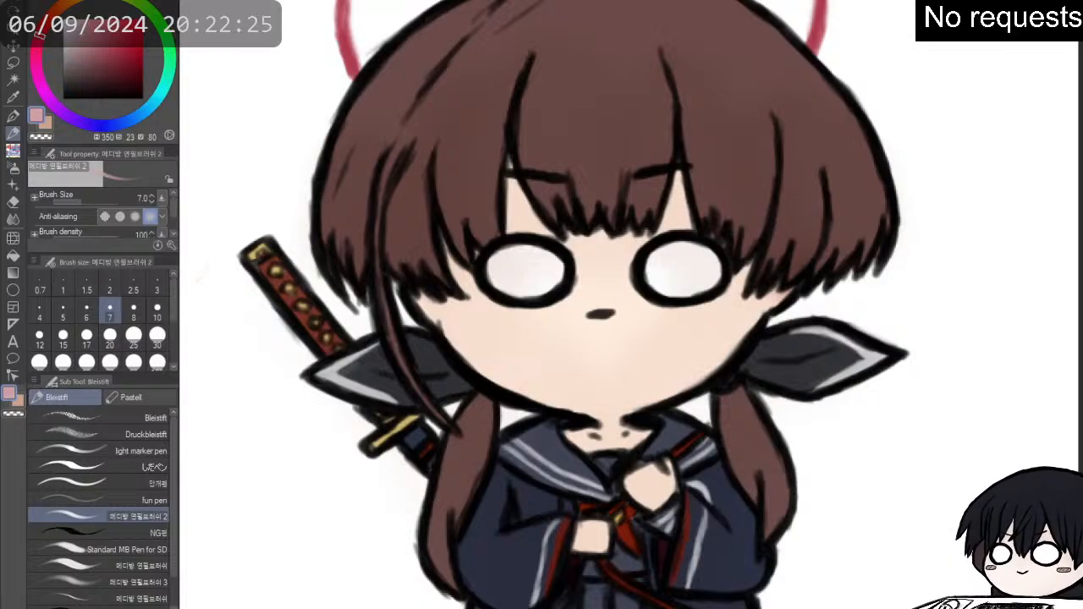
pyautogui.scroll(1, 552, 349)
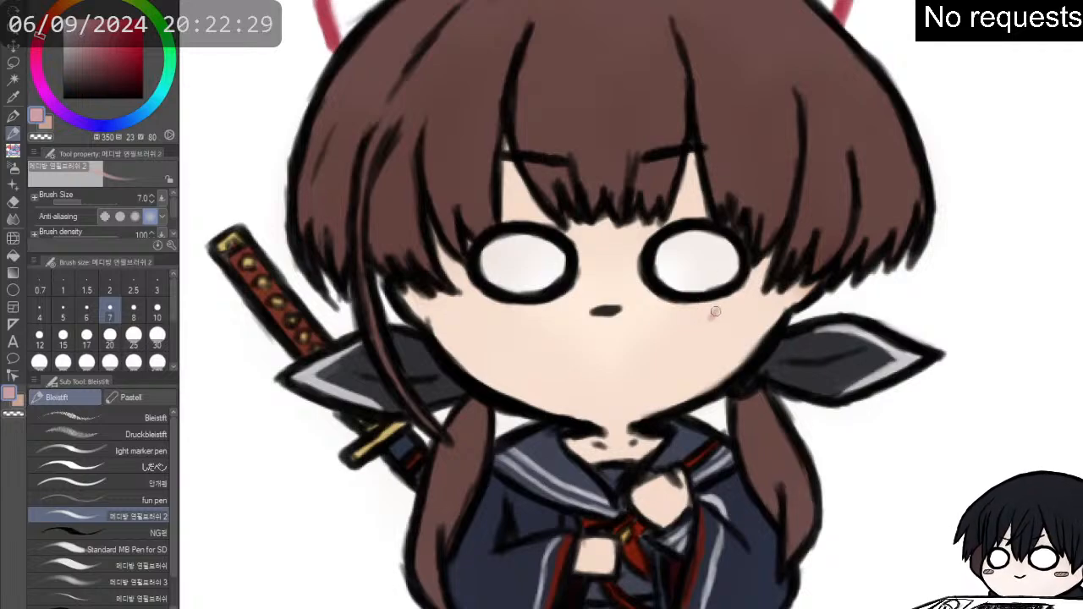
pyautogui.moveTo(722, 318); pyautogui.dragTo(752, 305)
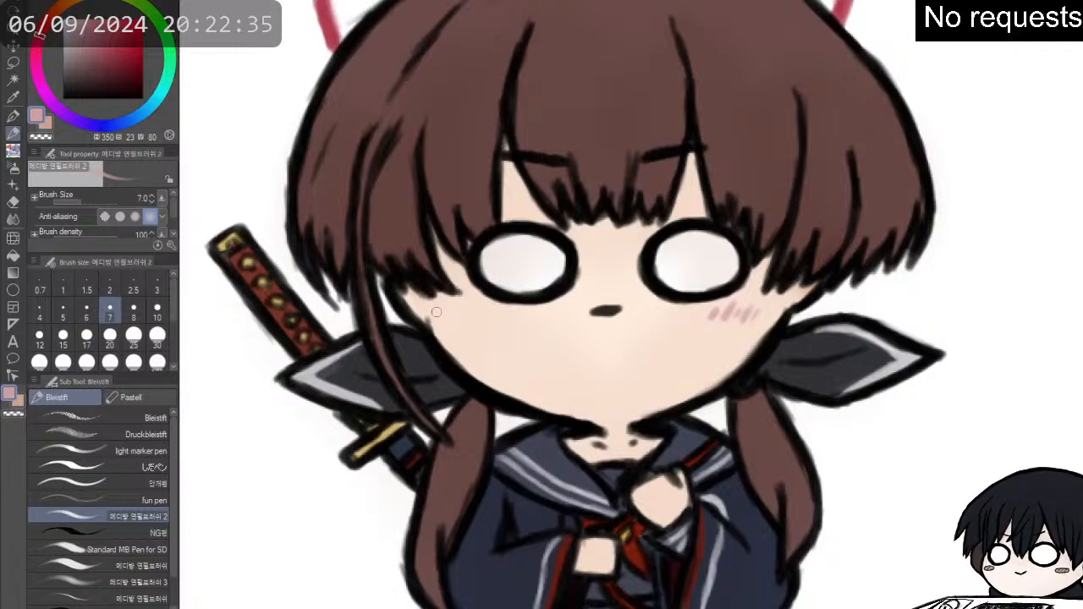
pyautogui.moveTo(448, 313); pyautogui.dragTo(474, 308)
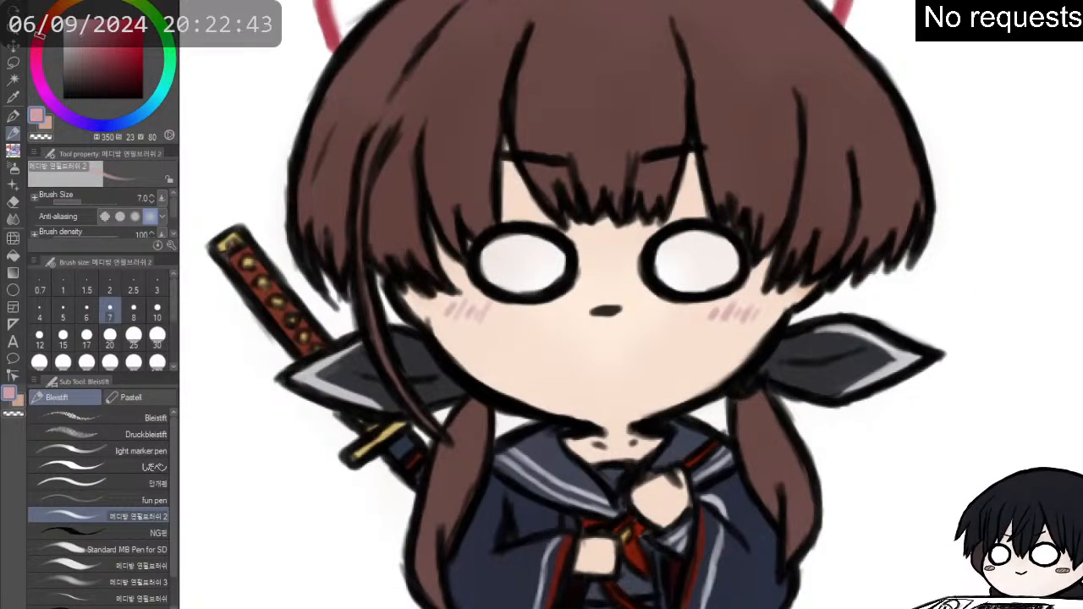
# - Sample the forehead's skin tone and erase the pink blush strokes on both cheeks with the Sanft eraser at size 15
pyautogui.keyDown('alt'); pyautogui.click(694, 186); pyautogui.keyUp('alt')
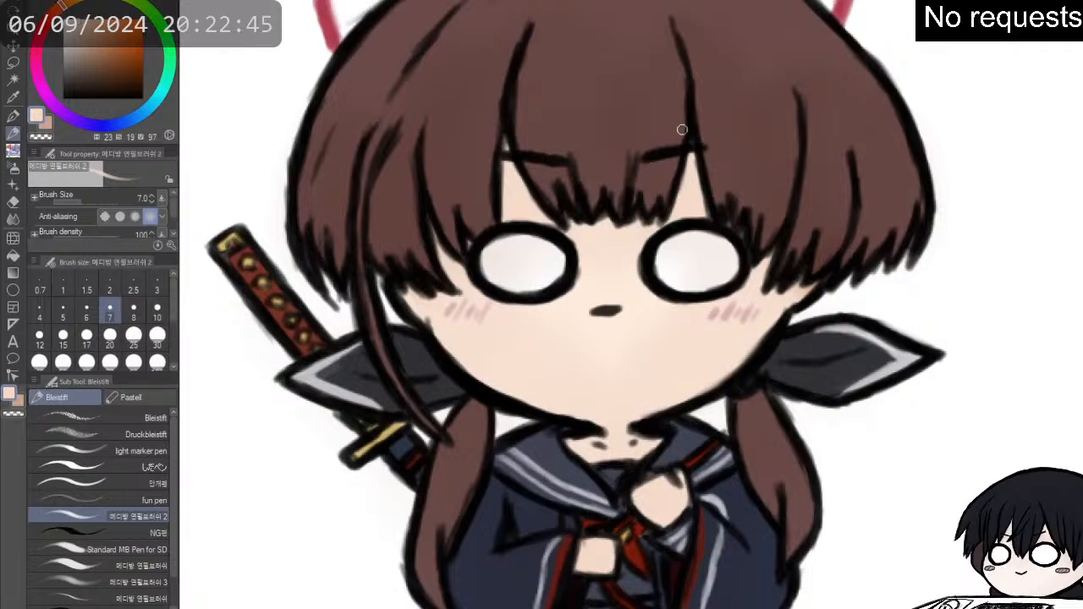
pyautogui.press('e')
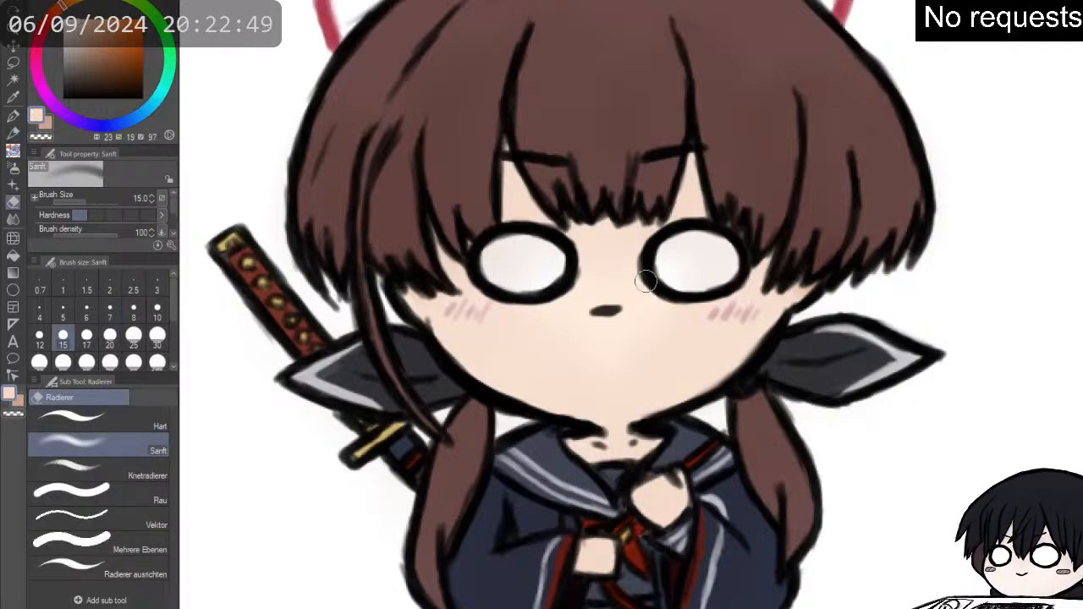
pyautogui.moveTo(711, 313)
pyautogui.mouseDown()
pyautogui.moveTo(760, 318)
pyautogui.moveTo(749, 315)
pyautogui.mouseUp()
pyautogui.moveTo(496, 321)
pyautogui.mouseDown()
pyautogui.moveTo(498, 310)
pyautogui.moveTo(433, 311)
pyautogui.mouseUp()
# - Redraw the hatched blush on both cheeks in a warmer tone (hue 13, saturation 25, value 80) with the size 7 pencil
pyautogui.moveTo(62, 8); pyautogui.dragTo(59, 5)
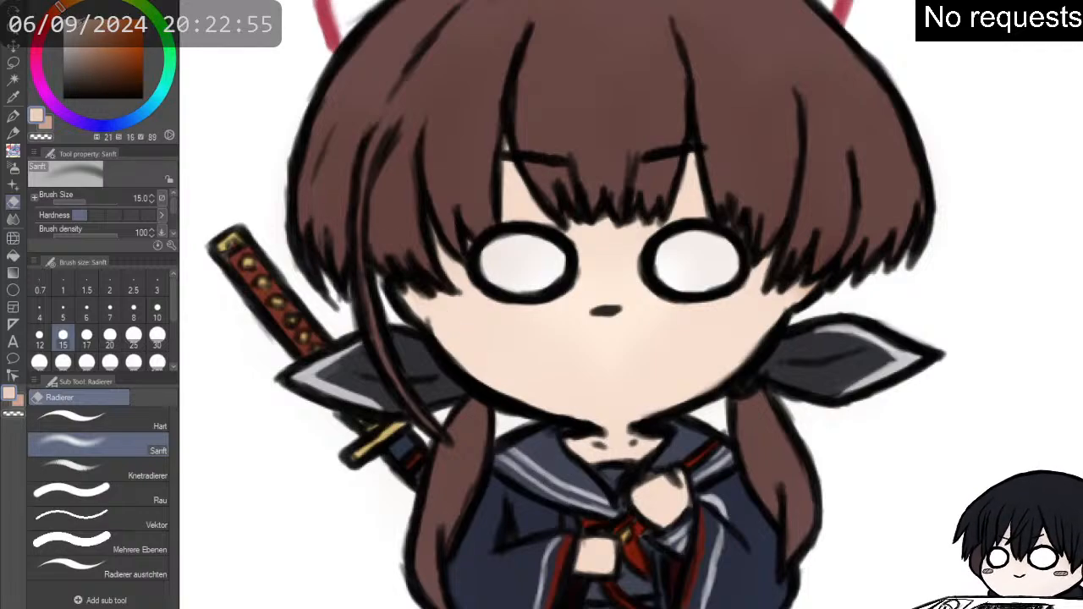
pyautogui.press('p')
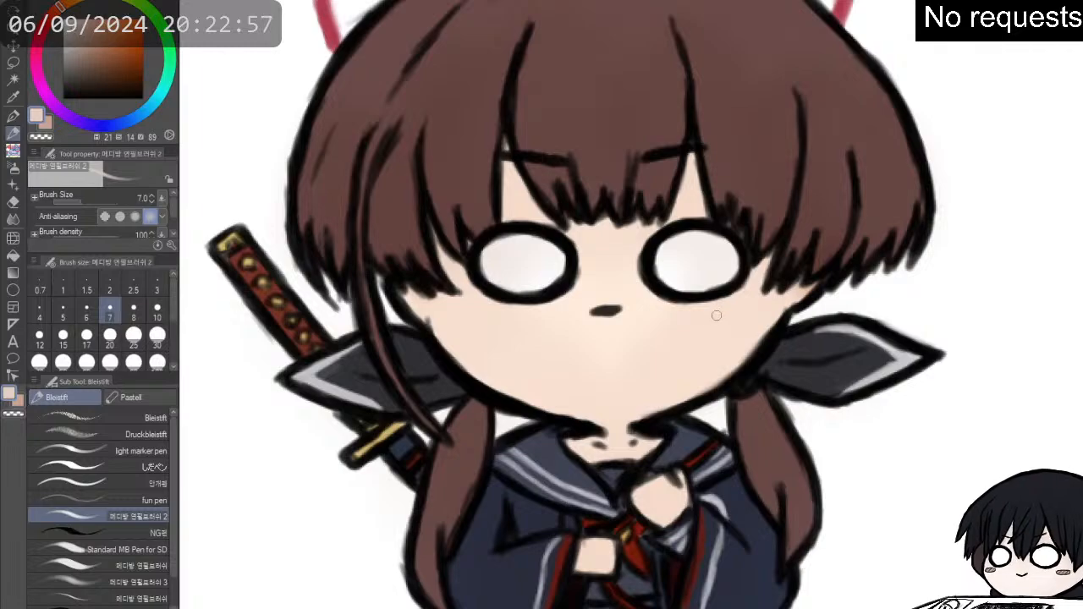
pyautogui.press('e')
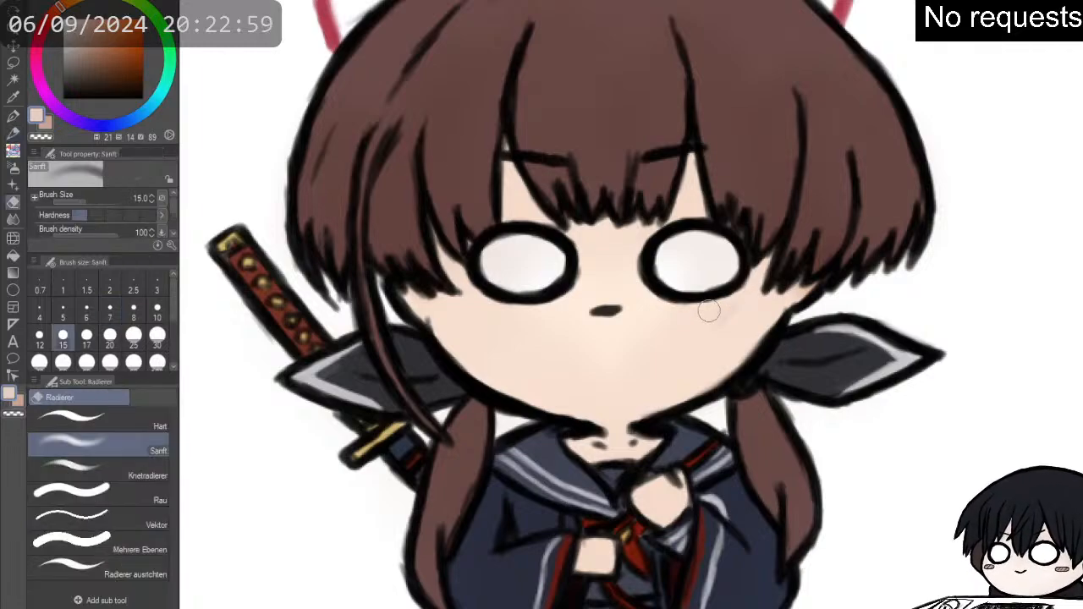
pyautogui.click(52, 12)
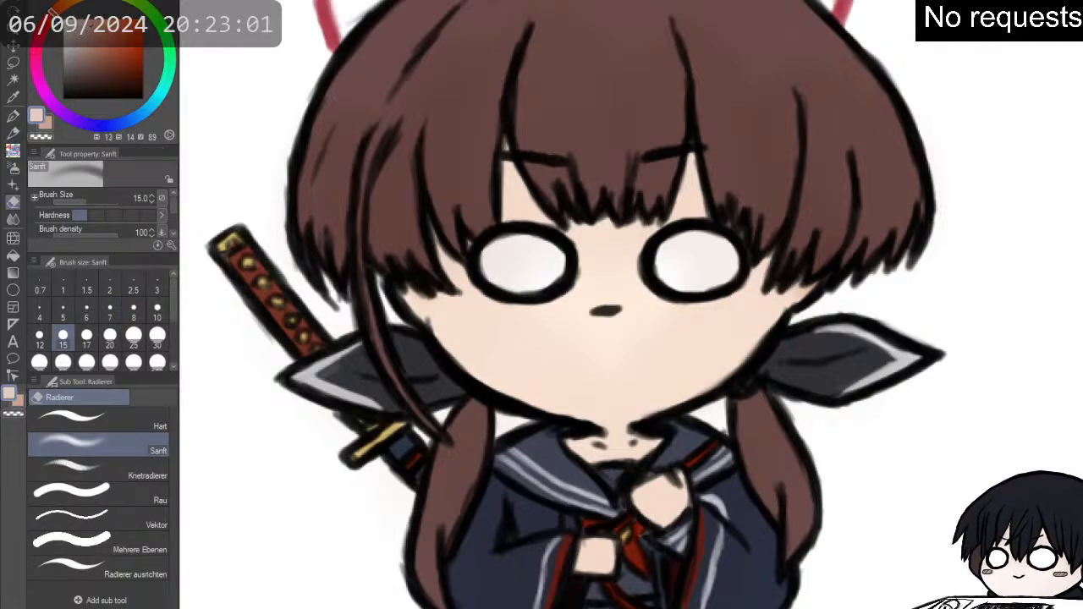
pyautogui.press('p')
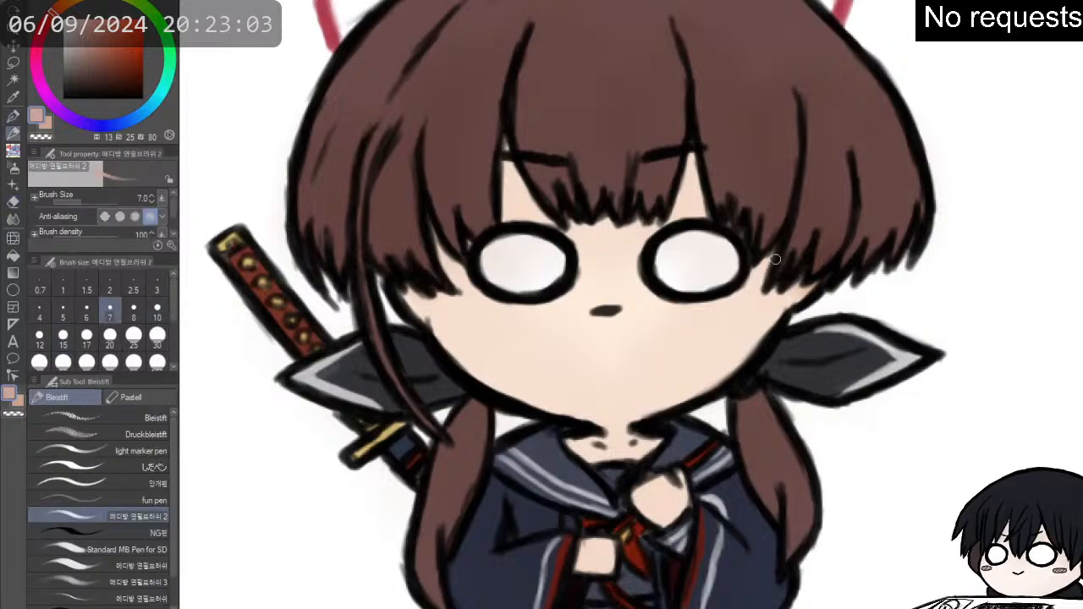
pyautogui.moveTo(715, 316)
pyautogui.mouseDown()
pyautogui.moveTo(739, 331)
pyautogui.moveTo(760, 312)
pyautogui.mouseUp()
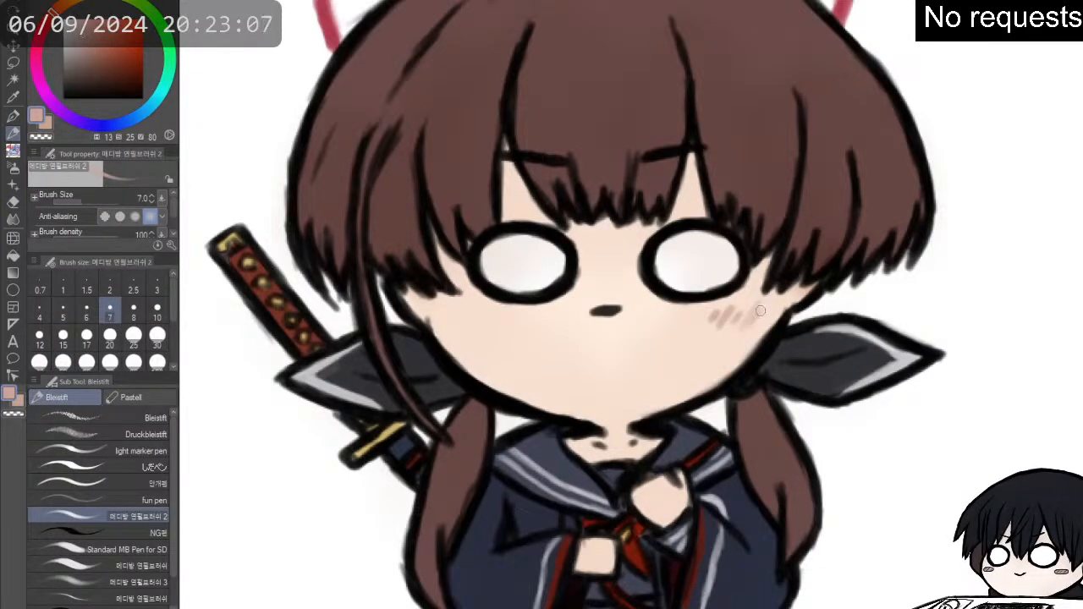
pyautogui.moveTo(457, 325)
pyautogui.mouseDown()
pyautogui.moveTo(469, 306)
pyautogui.moveTo(494, 311)
pyautogui.mouseUp()
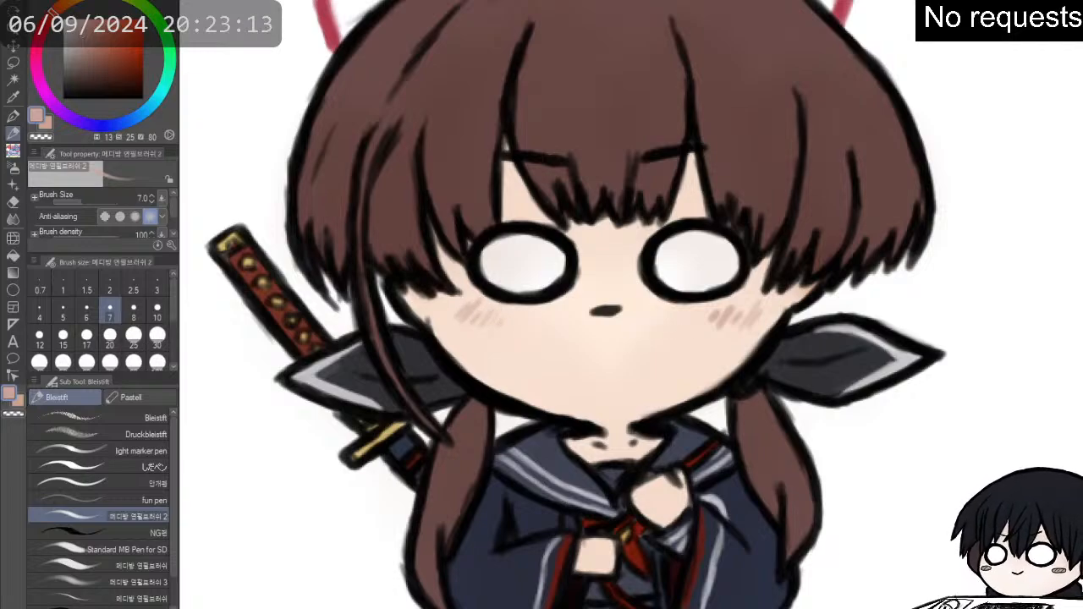
# - Try a soft, slightly darker blush over both cheeks with the third pencil brush at size 30, and undo the last pass
pyautogui.click(85, 31)
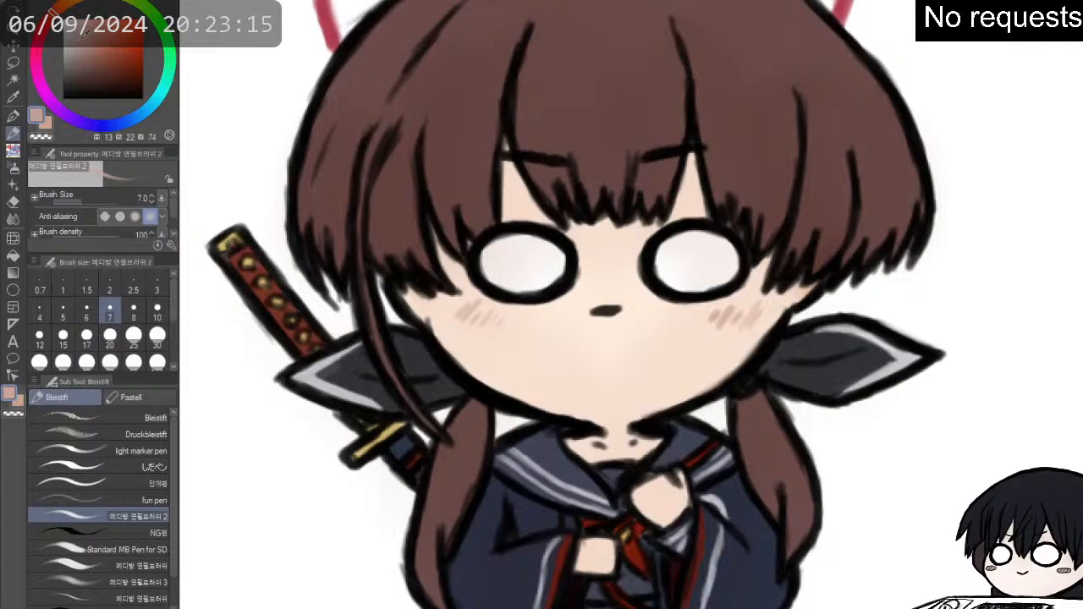
pyautogui.press('p')
pyautogui.press('p')
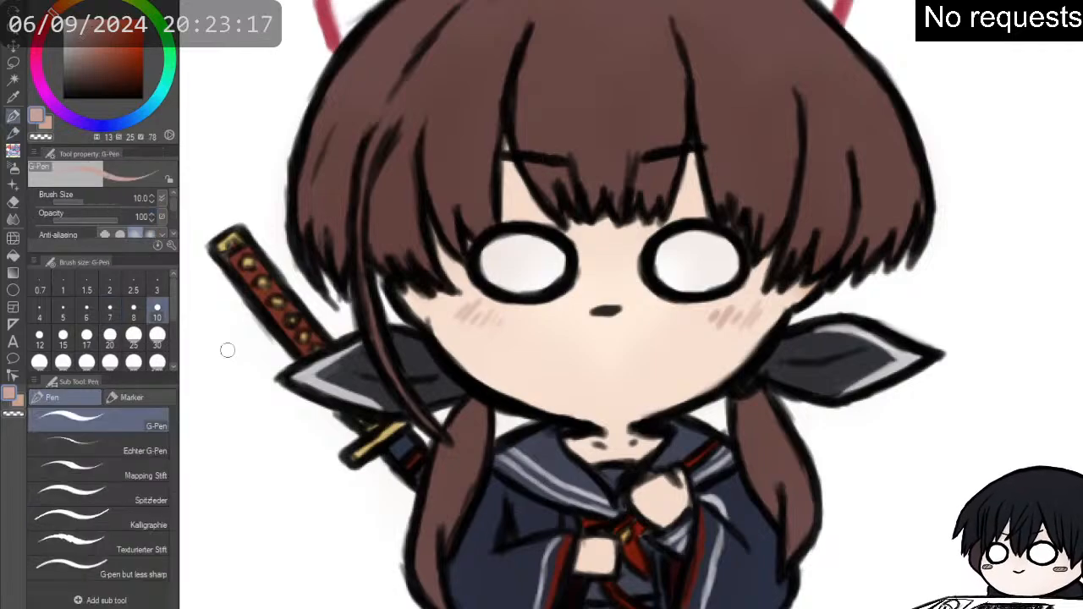
pyautogui.click(140, 582)
pyautogui.moveTo(436, 326)
pyautogui.mouseDown()
pyautogui.moveTo(508, 315)
pyautogui.moveTo(499, 326)
pyautogui.mouseUp()
pyautogui.moveTo(690, 313)
pyautogui.mouseDown()
pyautogui.moveTo(752, 302)
pyautogui.moveTo(722, 285)
pyautogui.moveTo(695, 313)
pyautogui.moveTo(732, 322)
pyautogui.mouseUp()
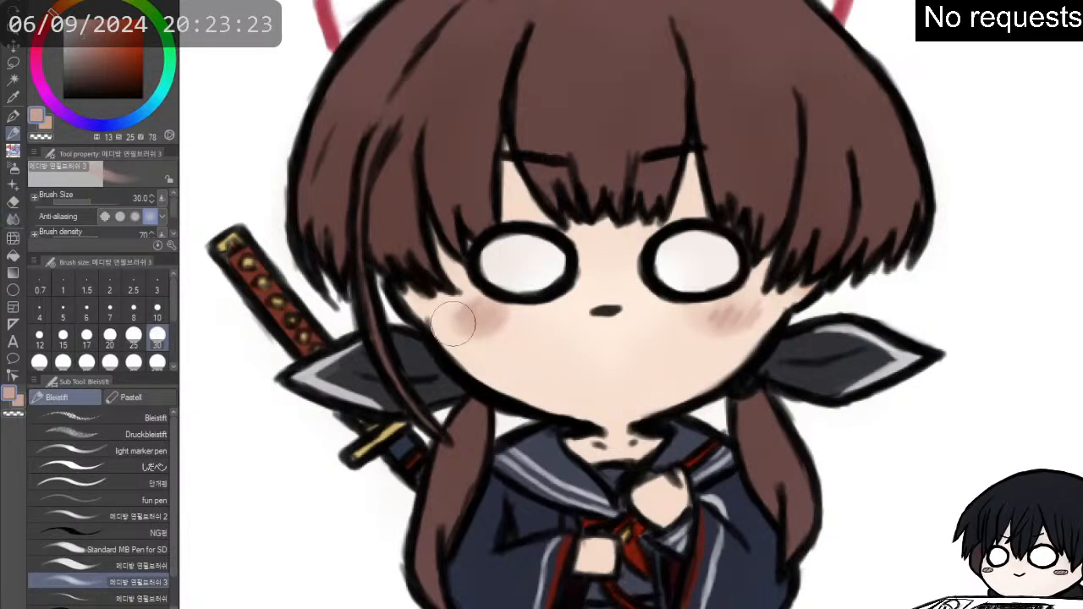
pyautogui.moveTo(455, 323); pyautogui.dragTo(505, 320)
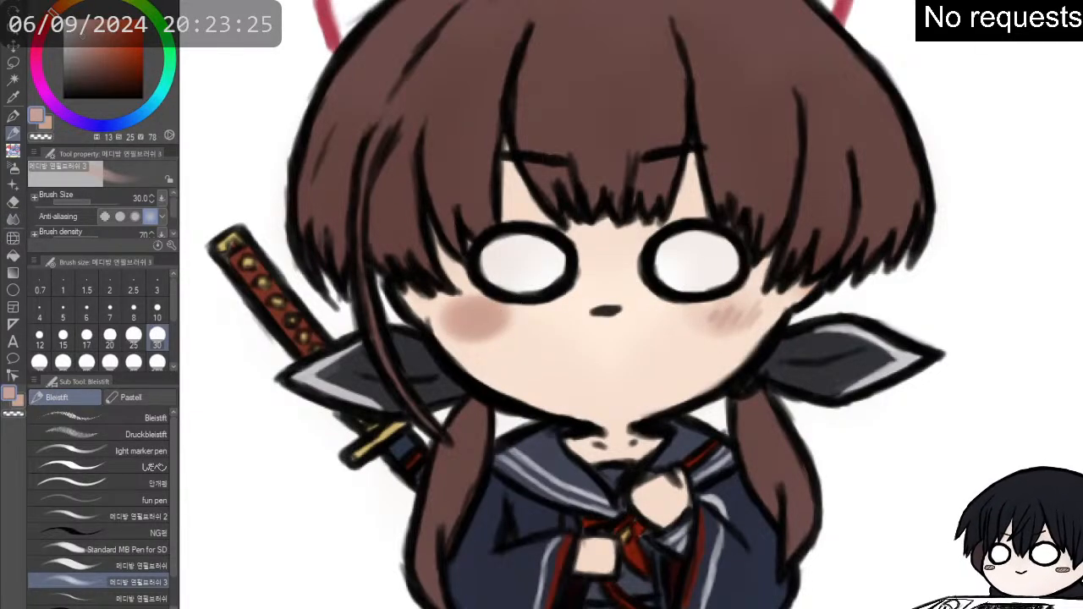
pyautogui.hotkey('ctrl', 'z')
# - Try to blend the soft blush on both cheeks with the Überblenden tool at size 60
pyautogui.click(12, 218)
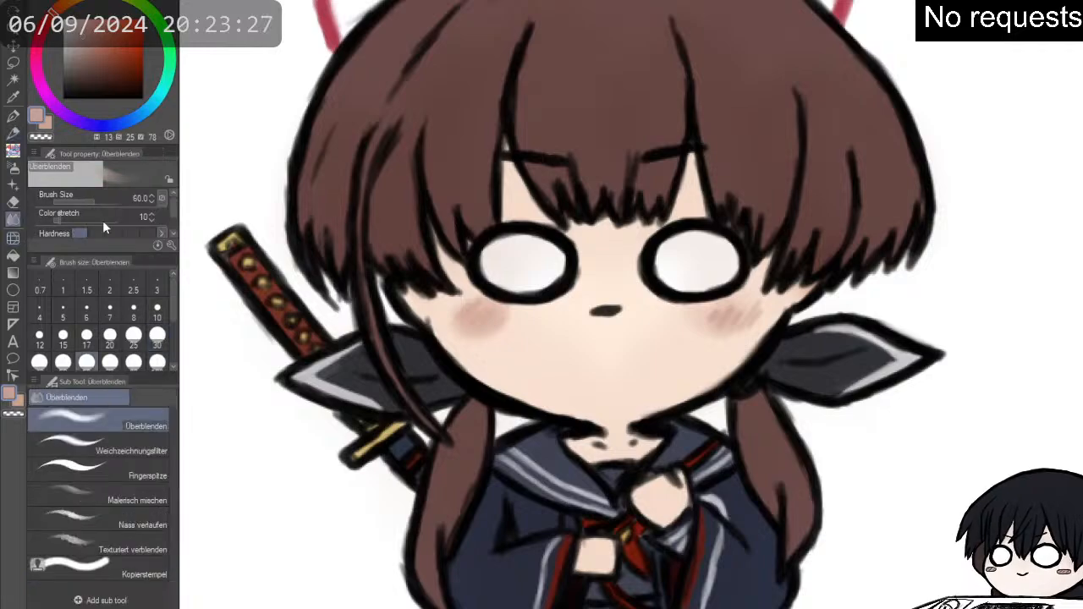
pyautogui.moveTo(745, 322)
pyautogui.mouseDown()
pyautogui.moveTo(740, 315)
pyautogui.moveTo(764, 318)
pyautogui.mouseUp()
pyautogui.moveTo(500, 341)
pyautogui.mouseDown()
pyautogui.moveTo(461, 321)
pyautogui.moveTo(509, 340)
pyautogui.mouseUp()
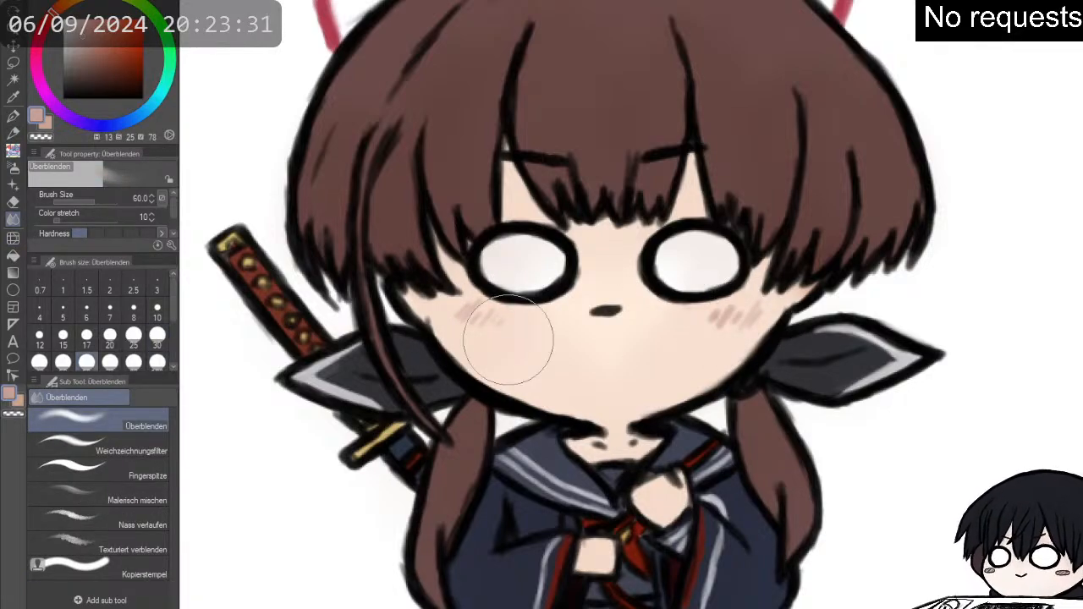
# - Set the drawing colour to black and switch back to the second pencil brush at size 7
pyautogui.scroll(-3, 508, 338)
pyautogui.scroll(2, 474, 239)
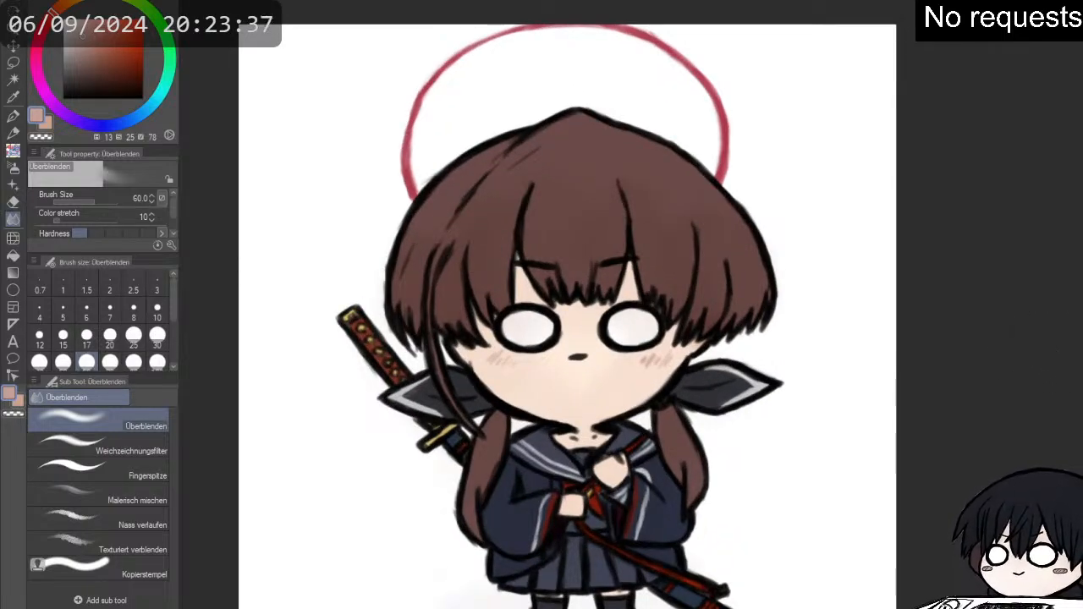
pyautogui.moveTo(88, 90); pyautogui.dragTo(31, 145)
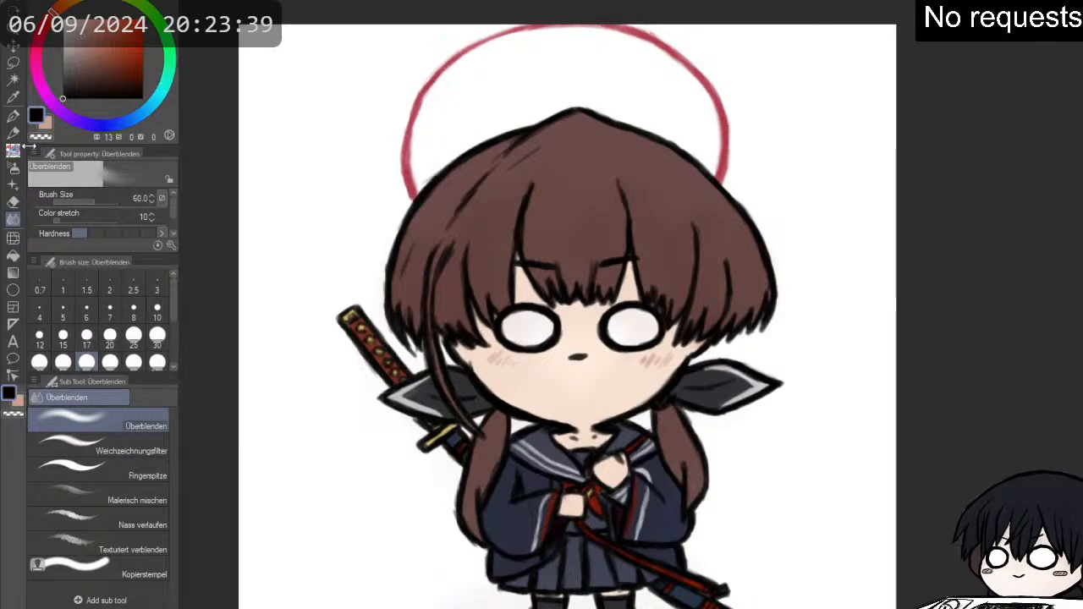
pyautogui.press('p')
pyautogui.press('p')
pyautogui.click(130, 518)
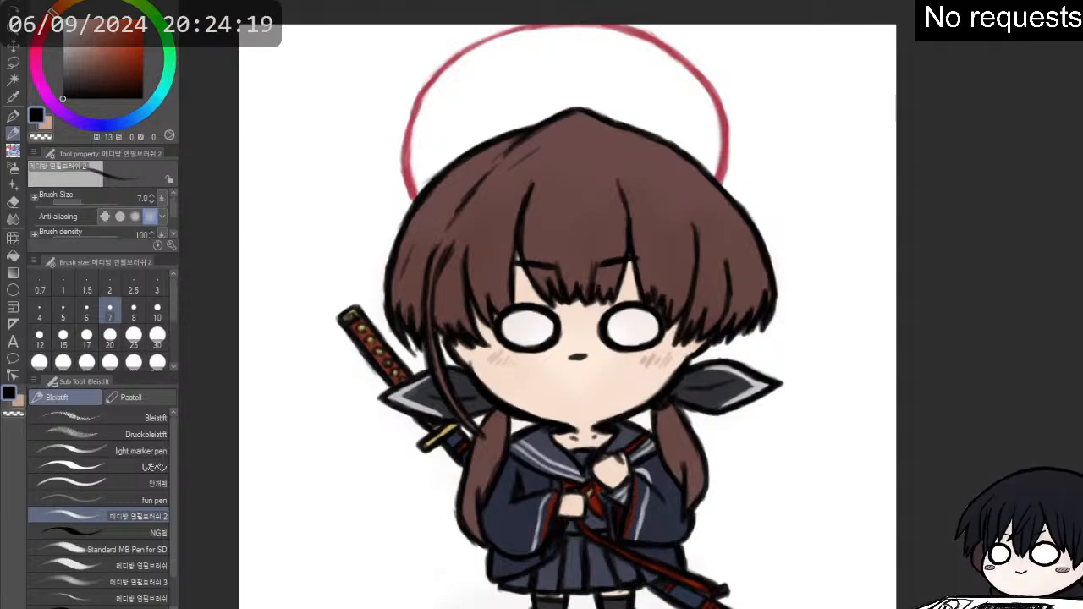
pyautogui.moveTo(580, 537); pyautogui.dragTo(631, 478)
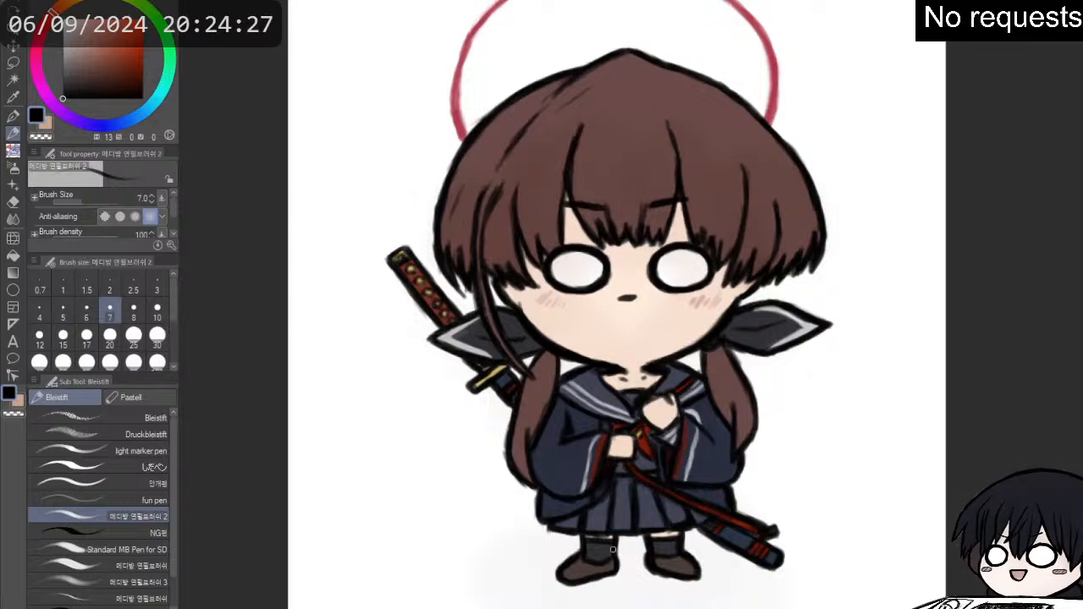
pyautogui.scroll(-2, 624, 499)
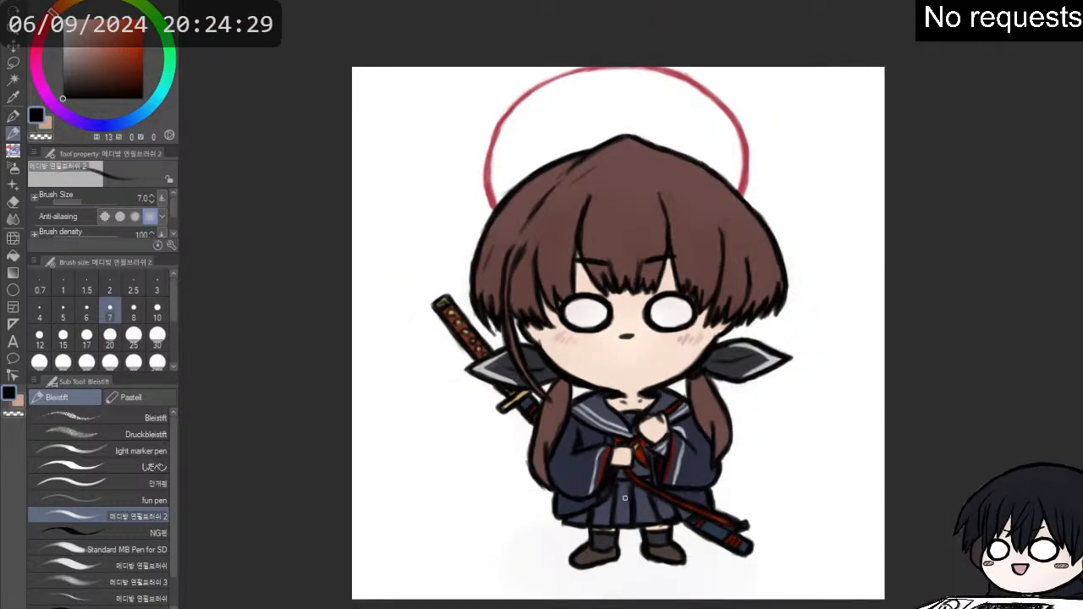
pyautogui.scroll(1, 625, 498)
pyautogui.scroll(1, 625, 498)
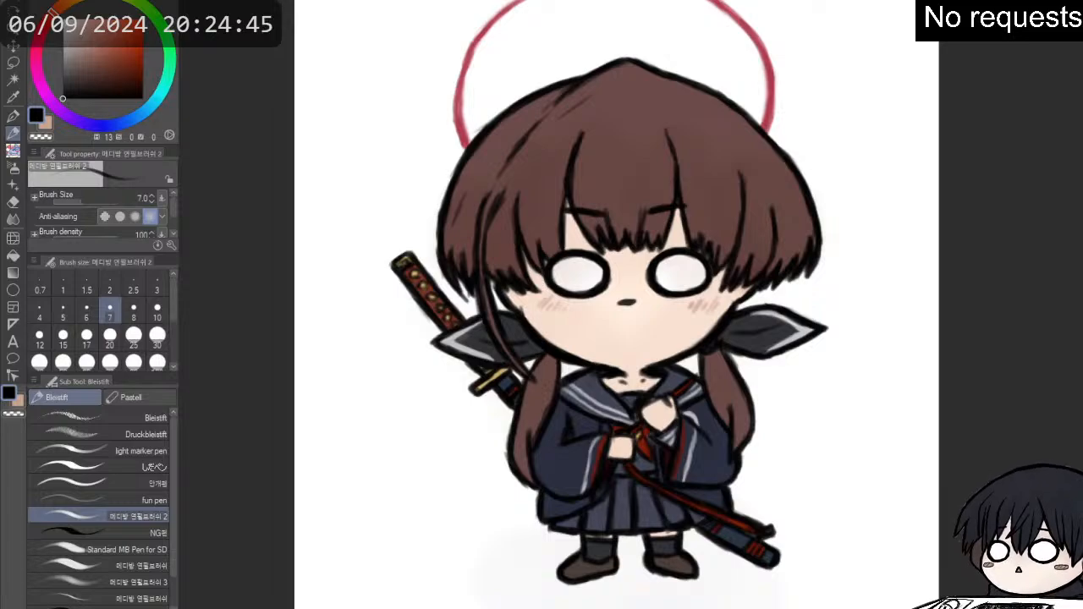
pyautogui.scroll(-1, 1008, 253)
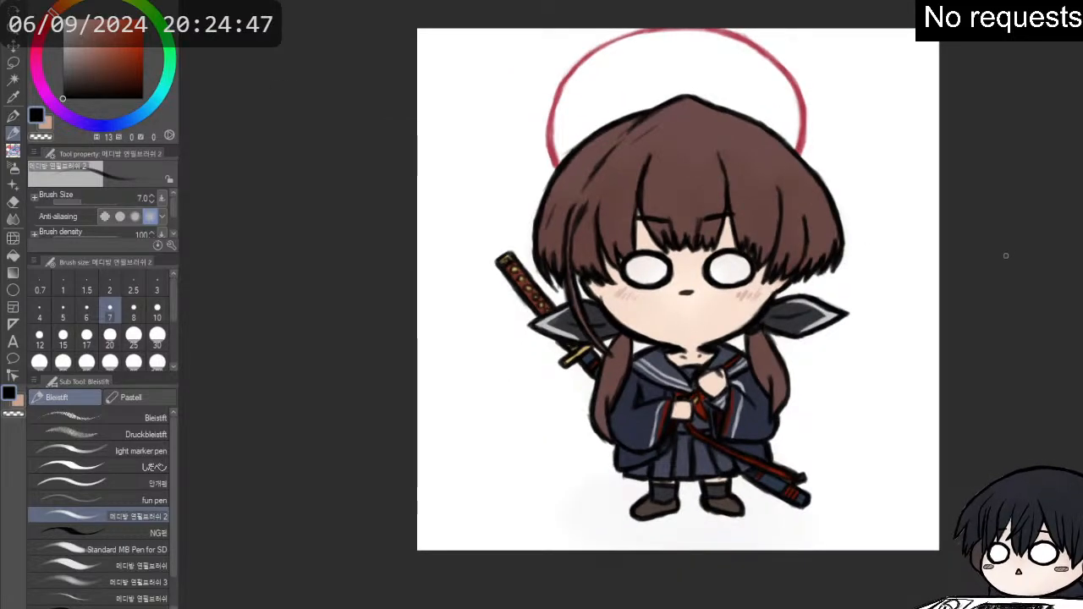